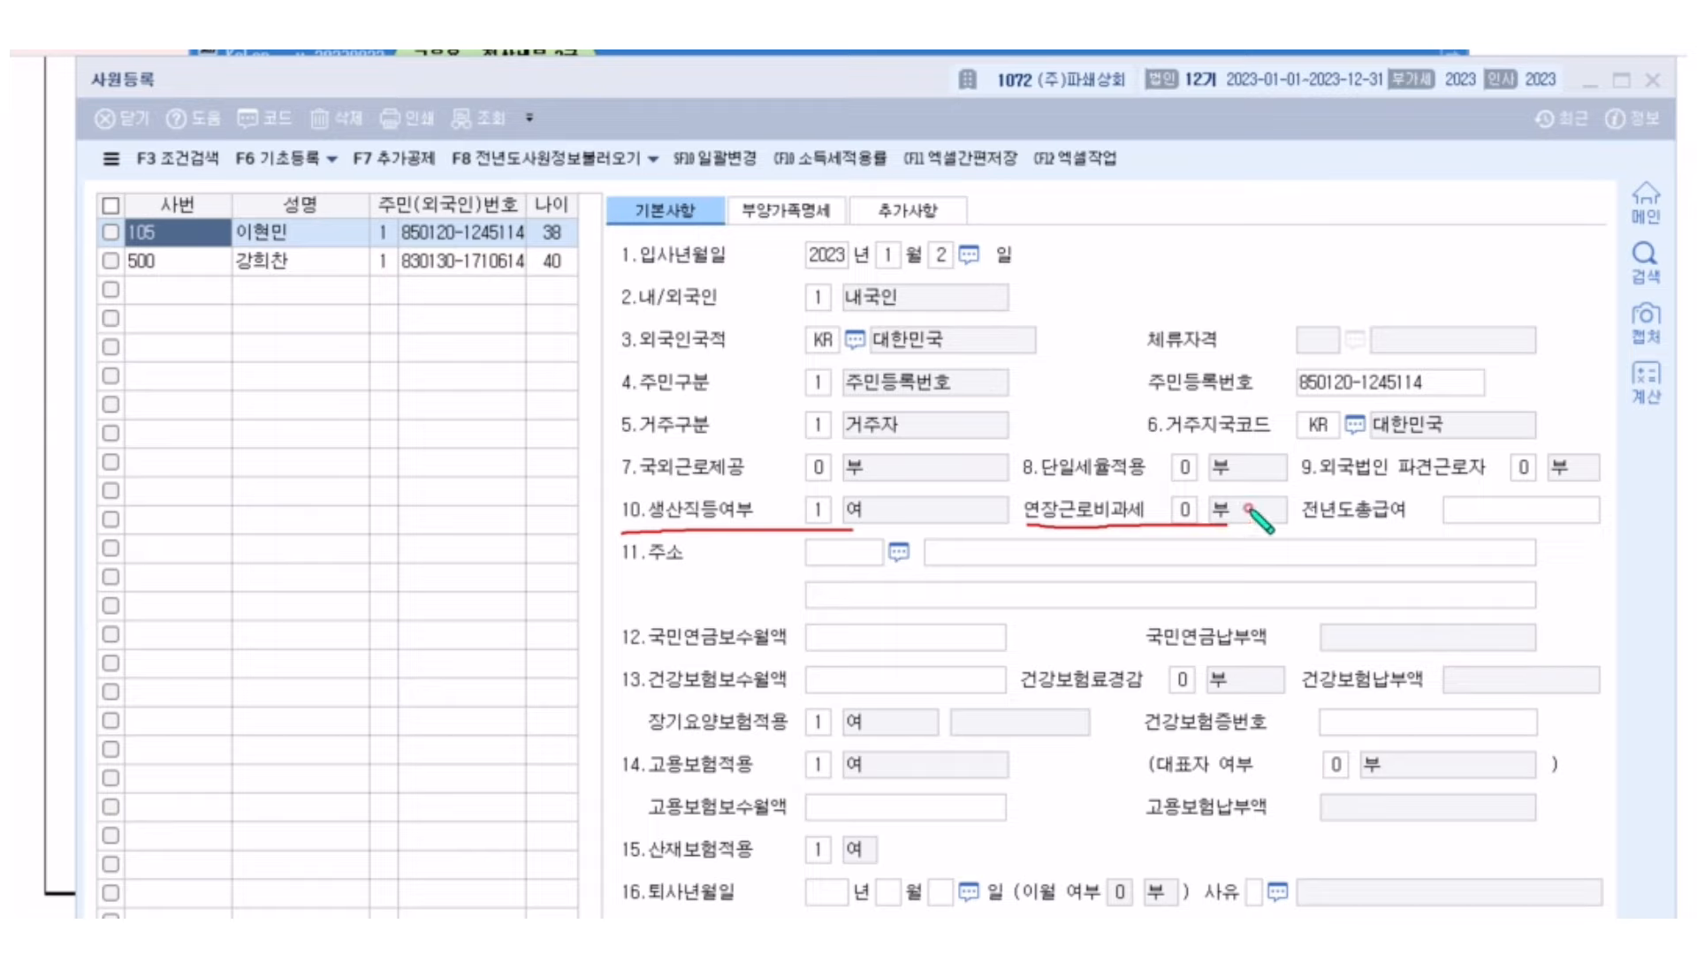
mouse_move(1256, 515)
left_mouse_down()
mouse_move(1289, 565)
mouse_move(1292, 530)
mouse_move(1304, 601)
mouse_move(1322, 610)
mouse_move(1326, 594)
mouse_move(1336, 623)
mouse_move(1352, 606)
mouse_move(1339, 638)
left_mouse_up()
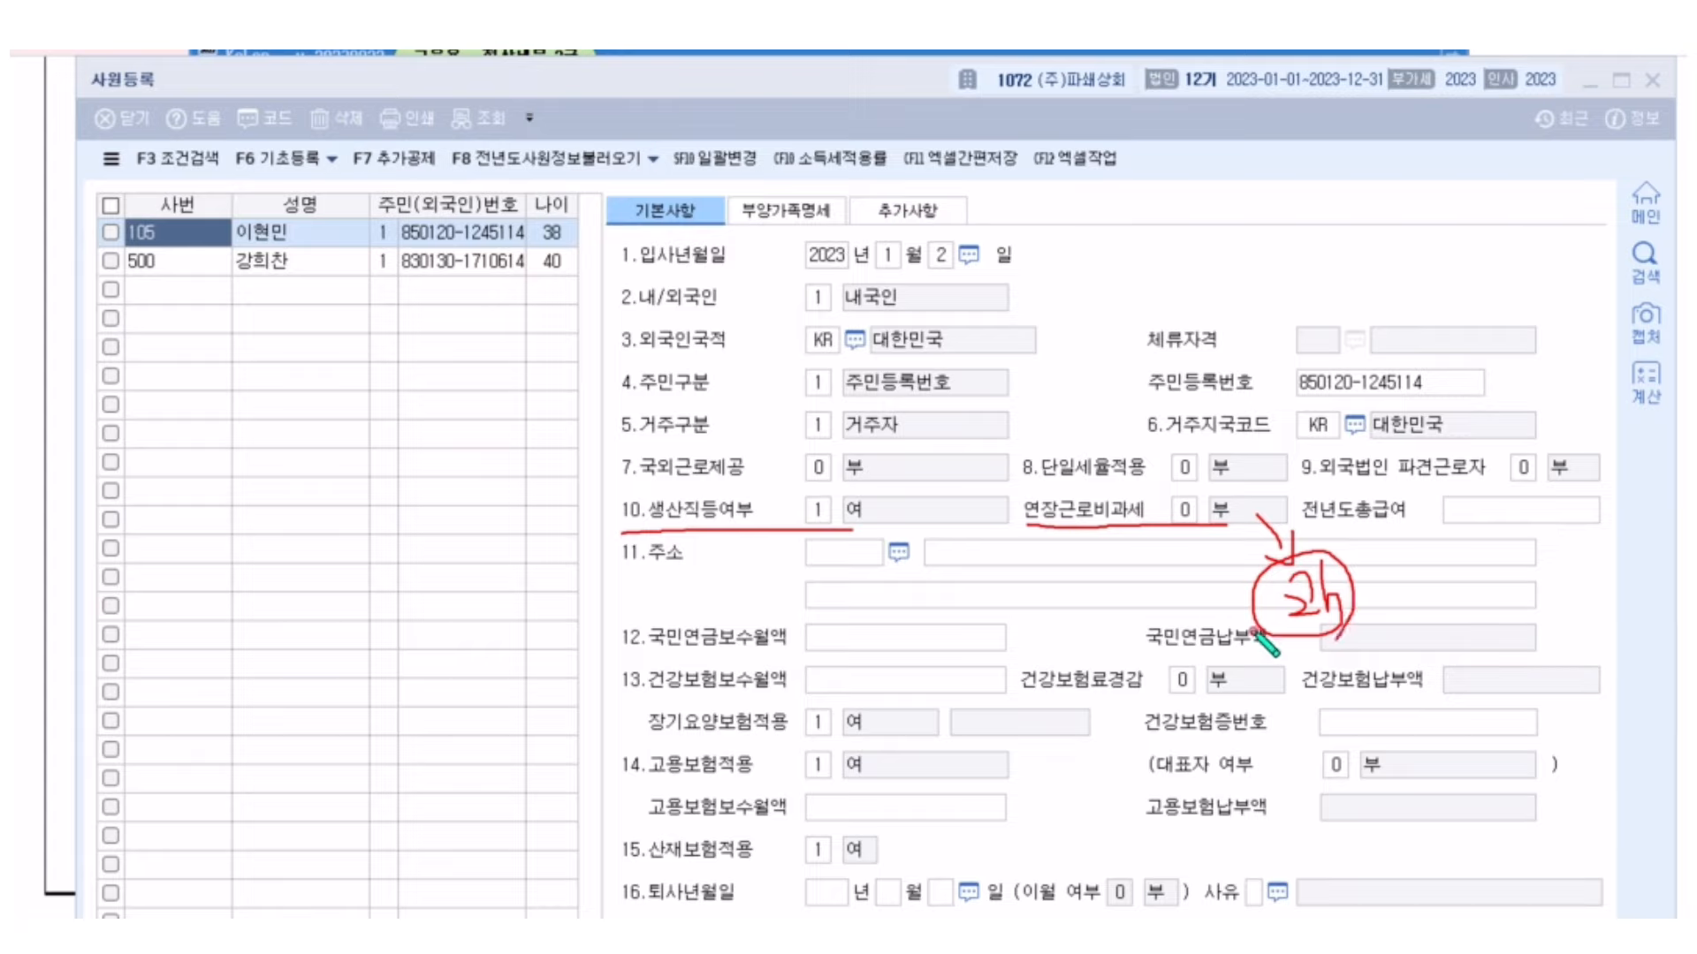
key("Escape")
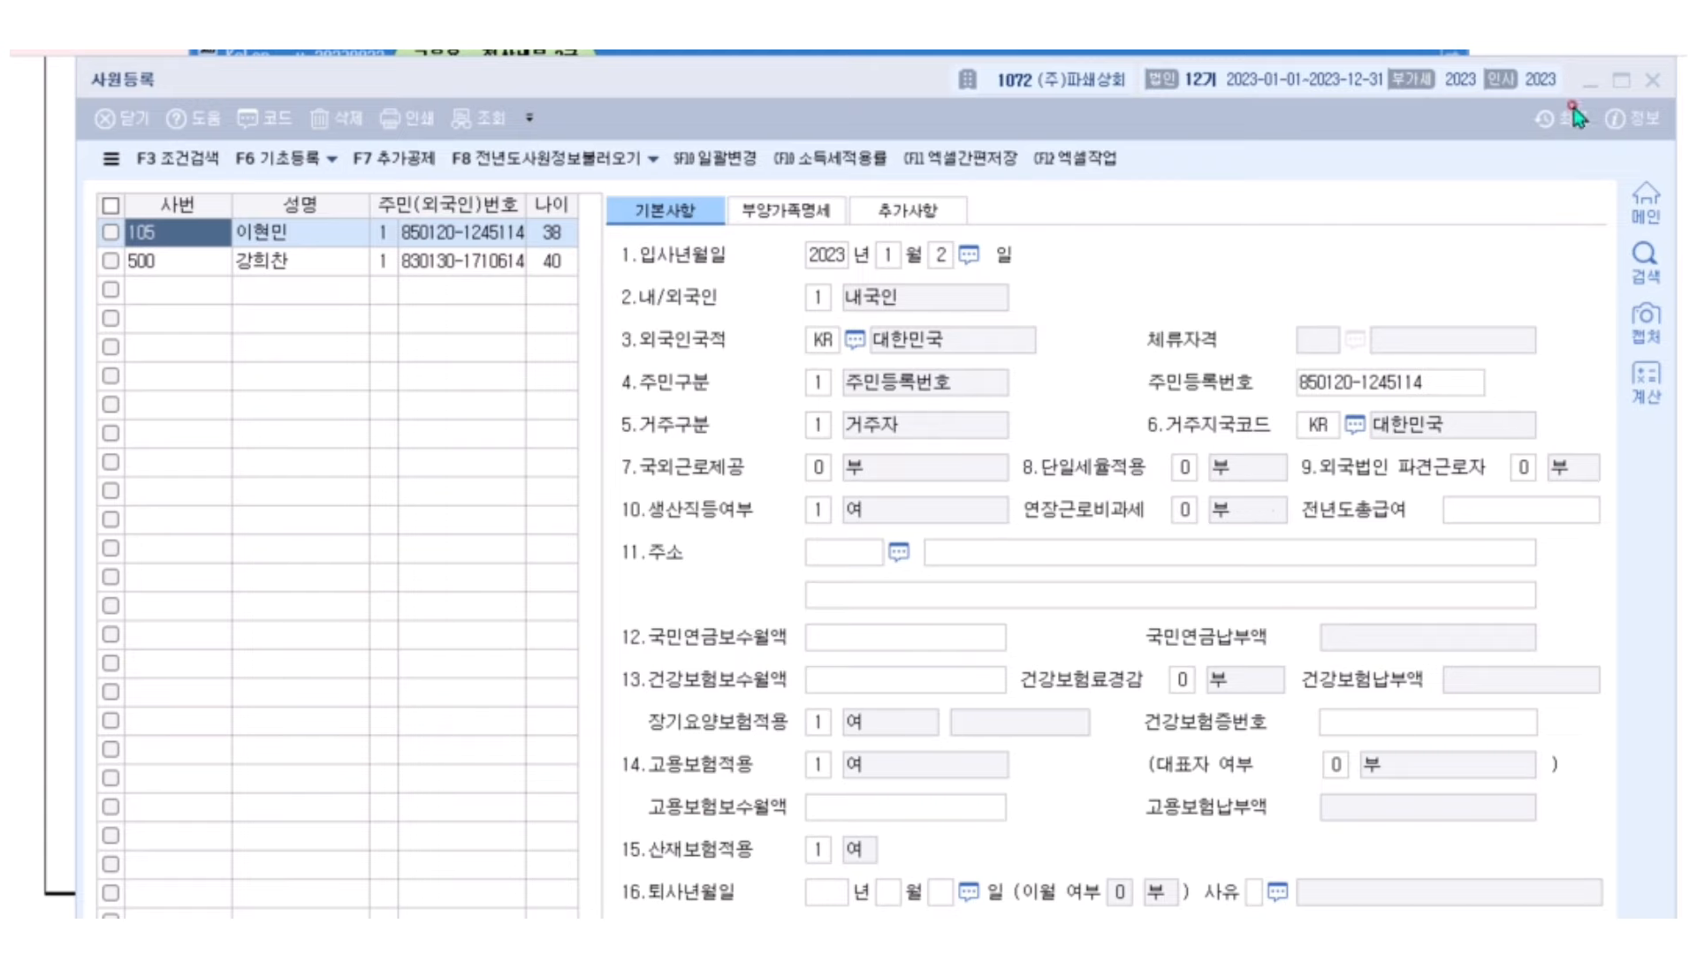
- Close the employee registration (사원등록) and open the allowance and deduction registration (수당공제등록) from payroll data entry (급여자료입력)
left_click(1652, 81)
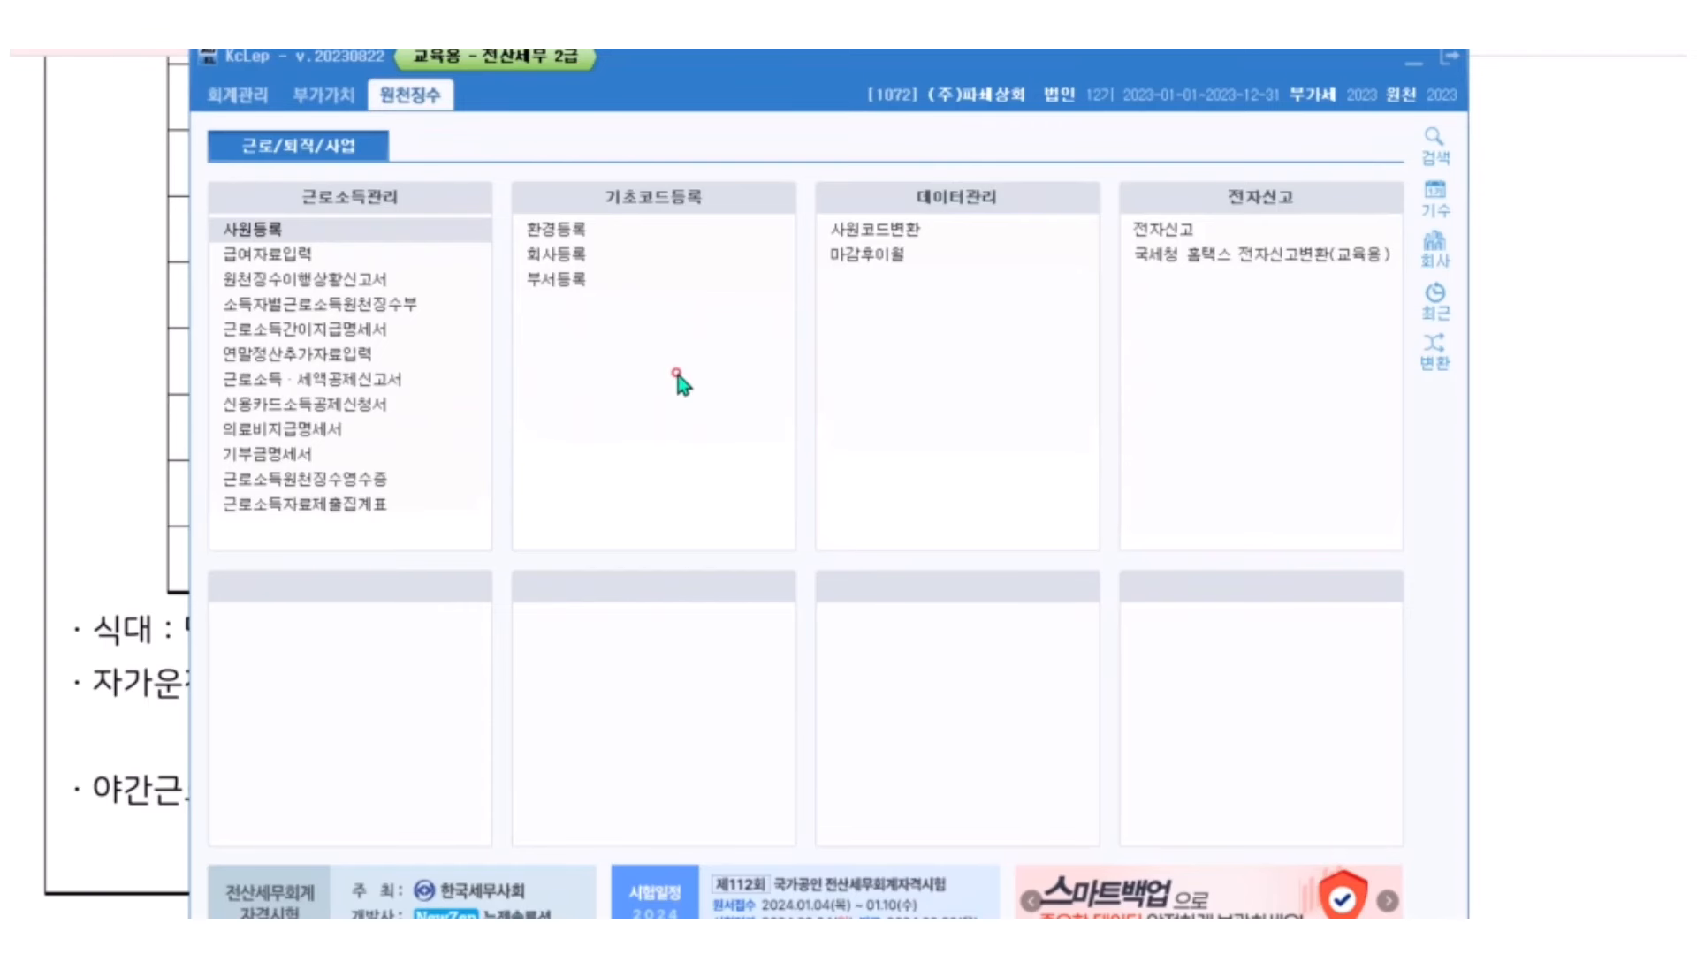
left_click(265, 258)
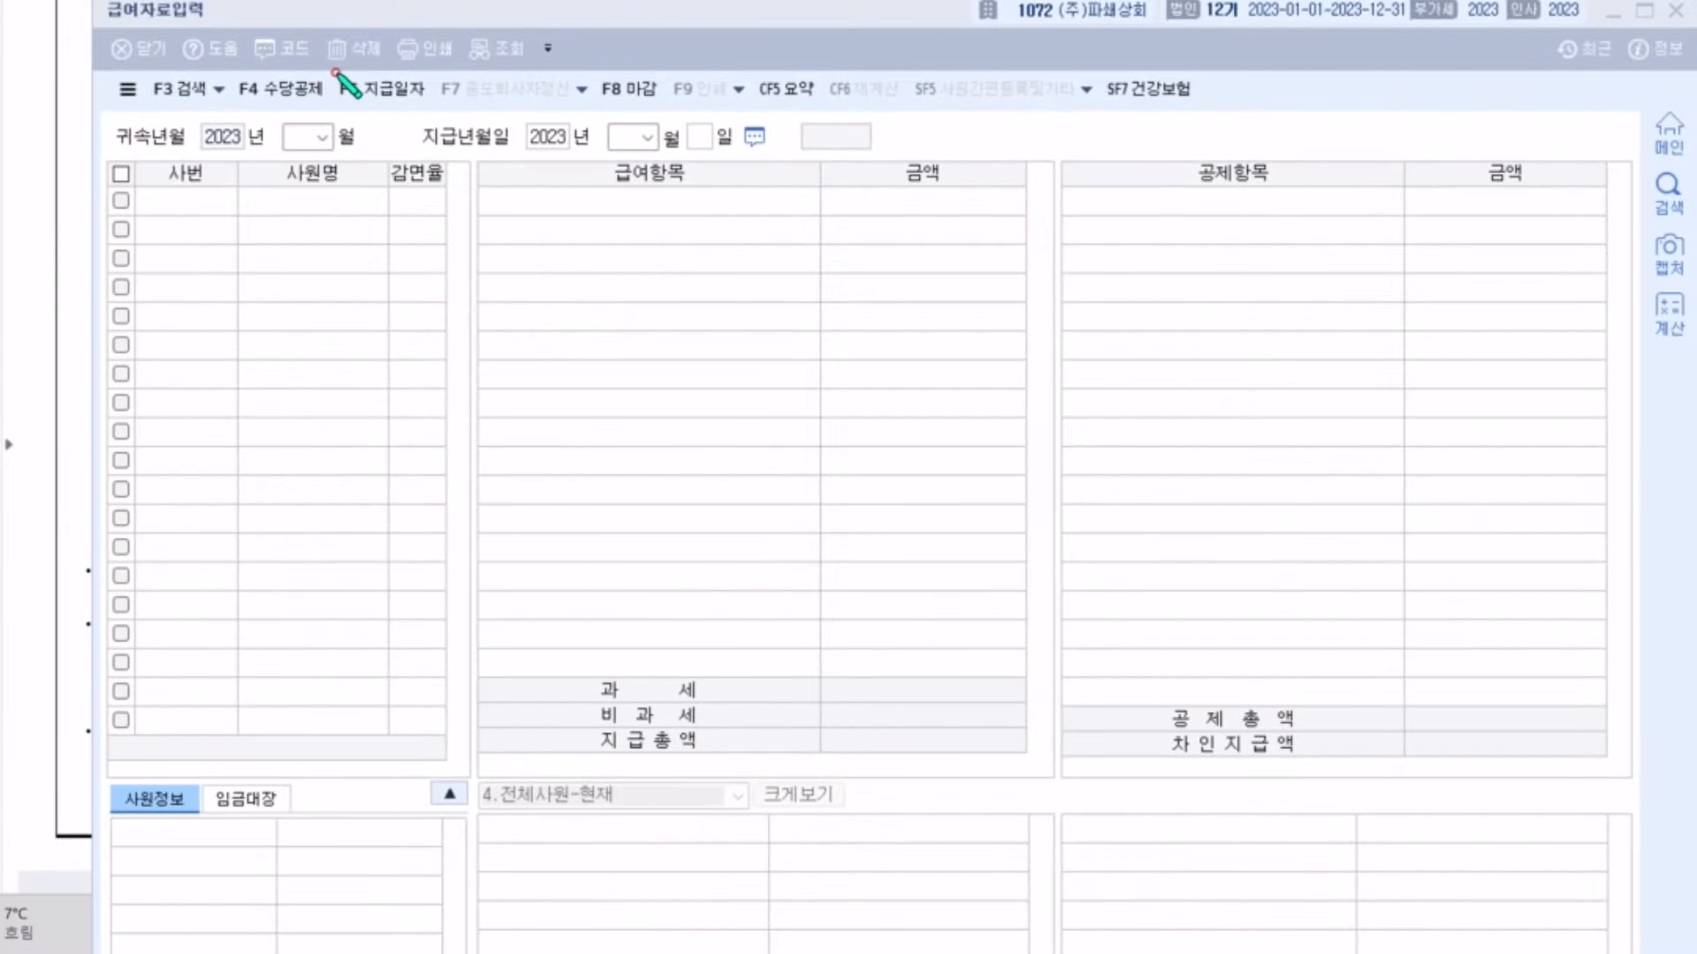
mouse_move(335, 73)
left_mouse_down()
mouse_move(223, 74)
mouse_move(216, 99)
mouse_move(283, 107)
mouse_move(327, 95)
mouse_move(334, 69)
left_mouse_up()
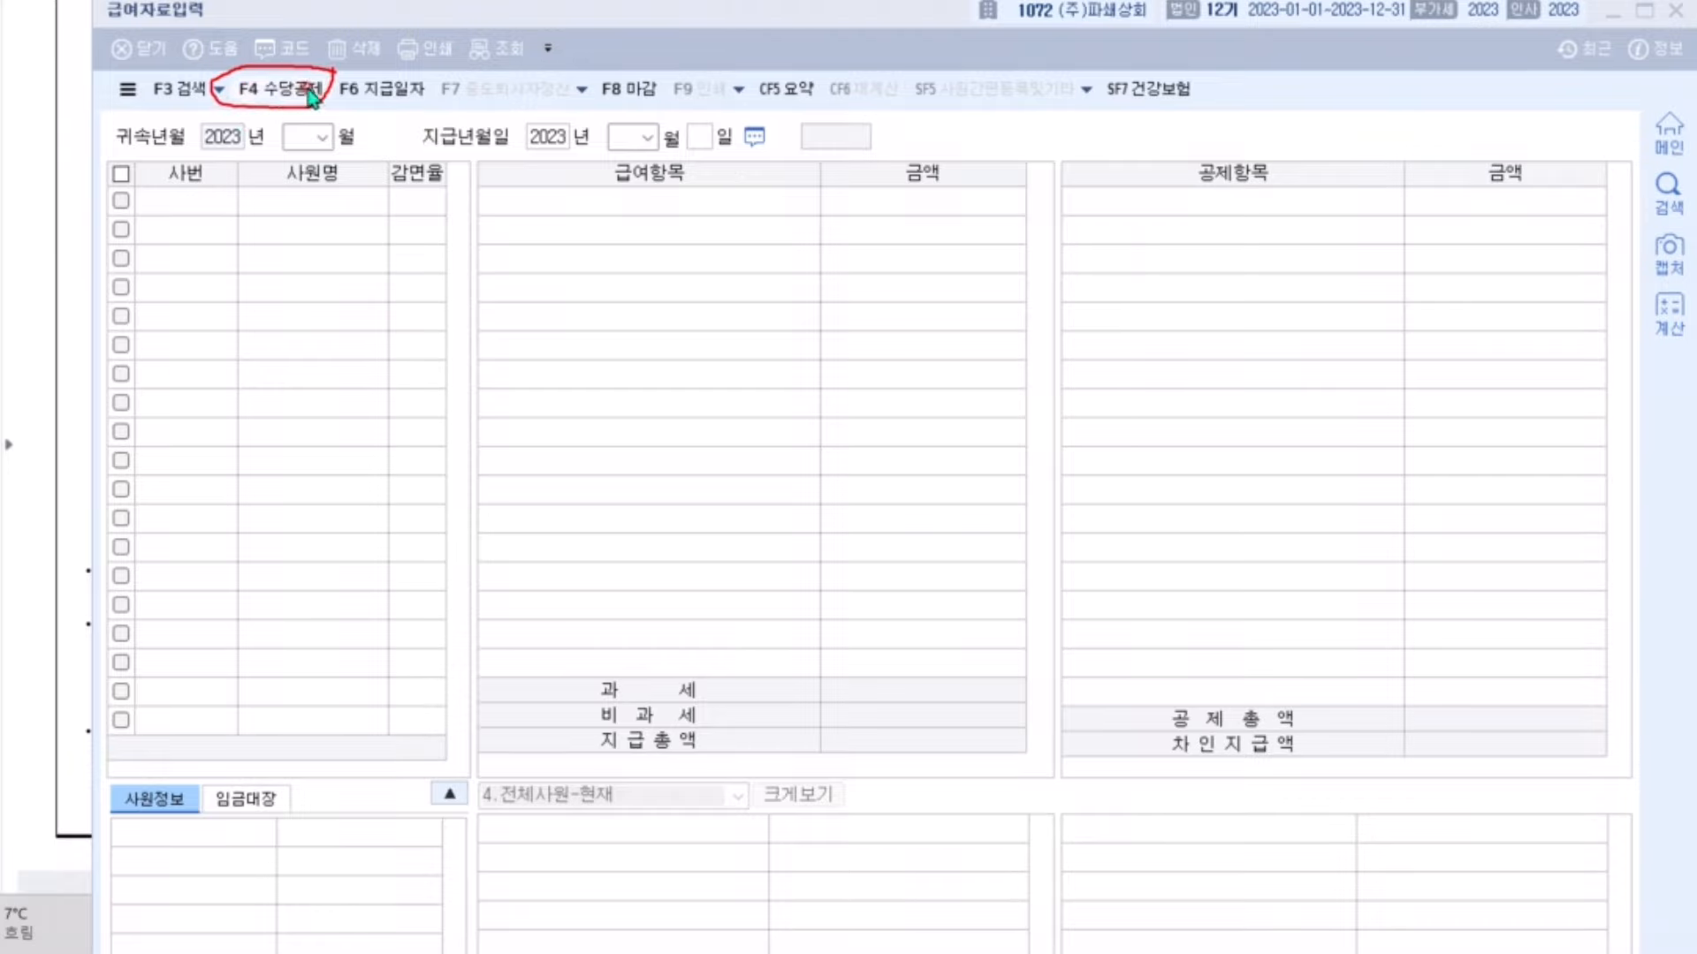
left_click(279, 89)
left_click_drag(513, 2, 470, 14)
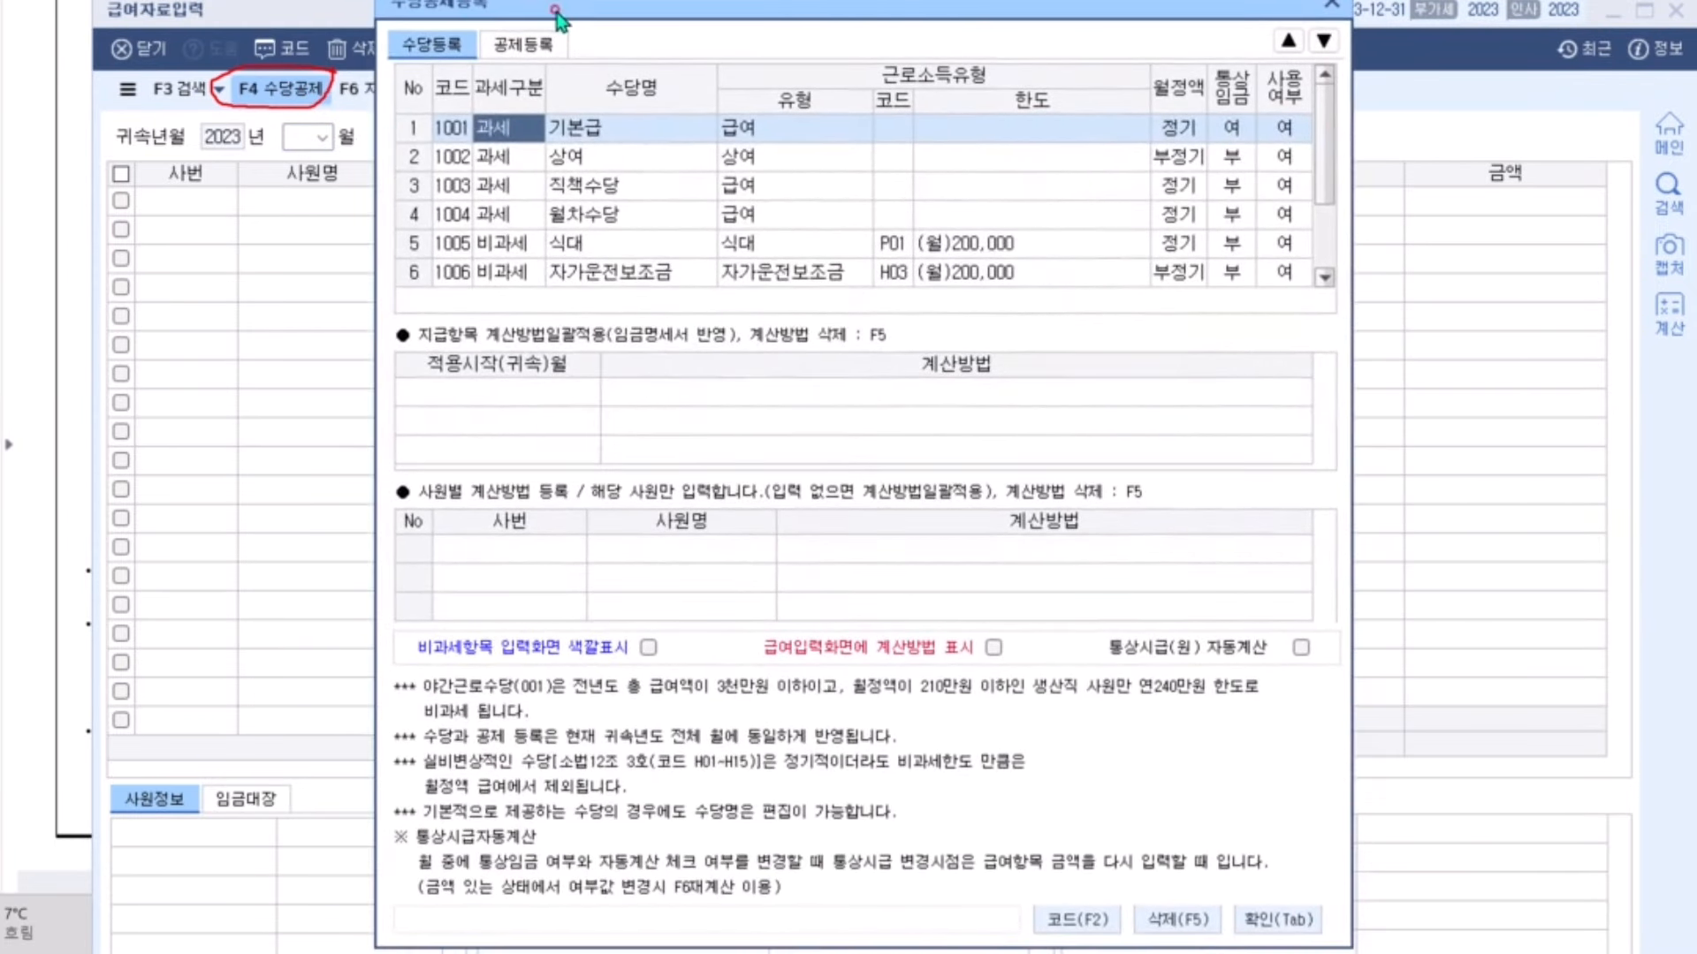
- Examine the registered allowances from 기본급 to 야간근로수당 and their taxable or non-taxable classification
left_click(527, 46)
left_click(442, 45)
left_click(500, 156)
scroll(501, 204, "down", 1)
left_click(500, 185)
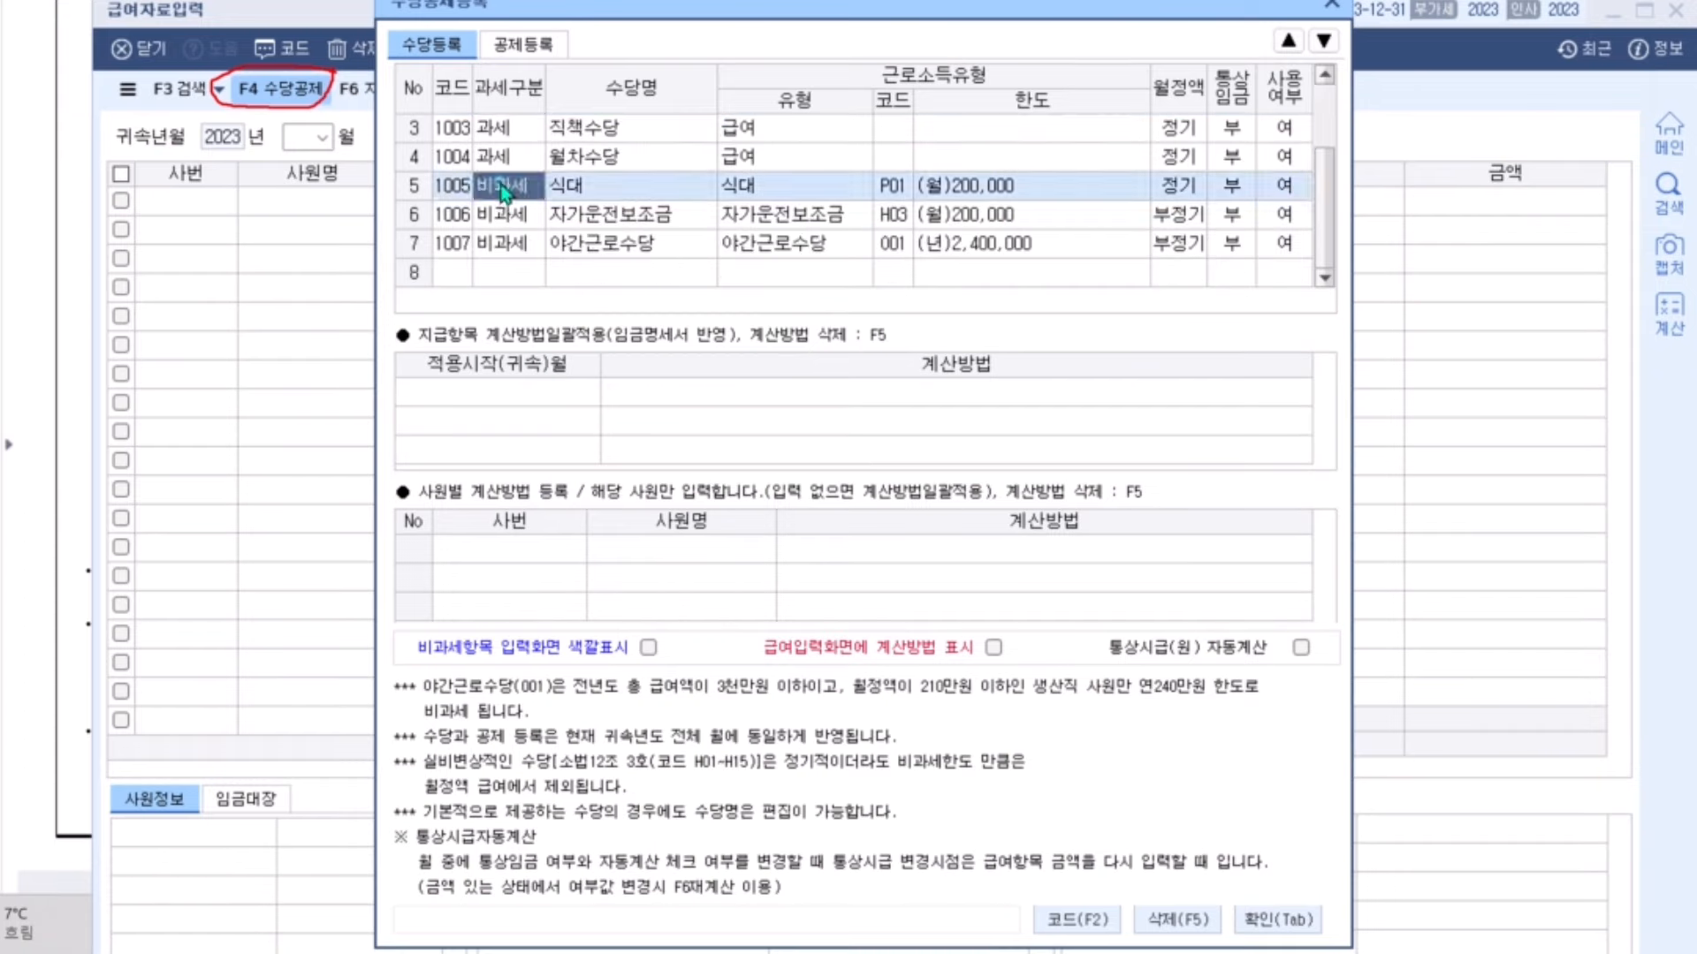
scroll(508, 199, "up", 1)
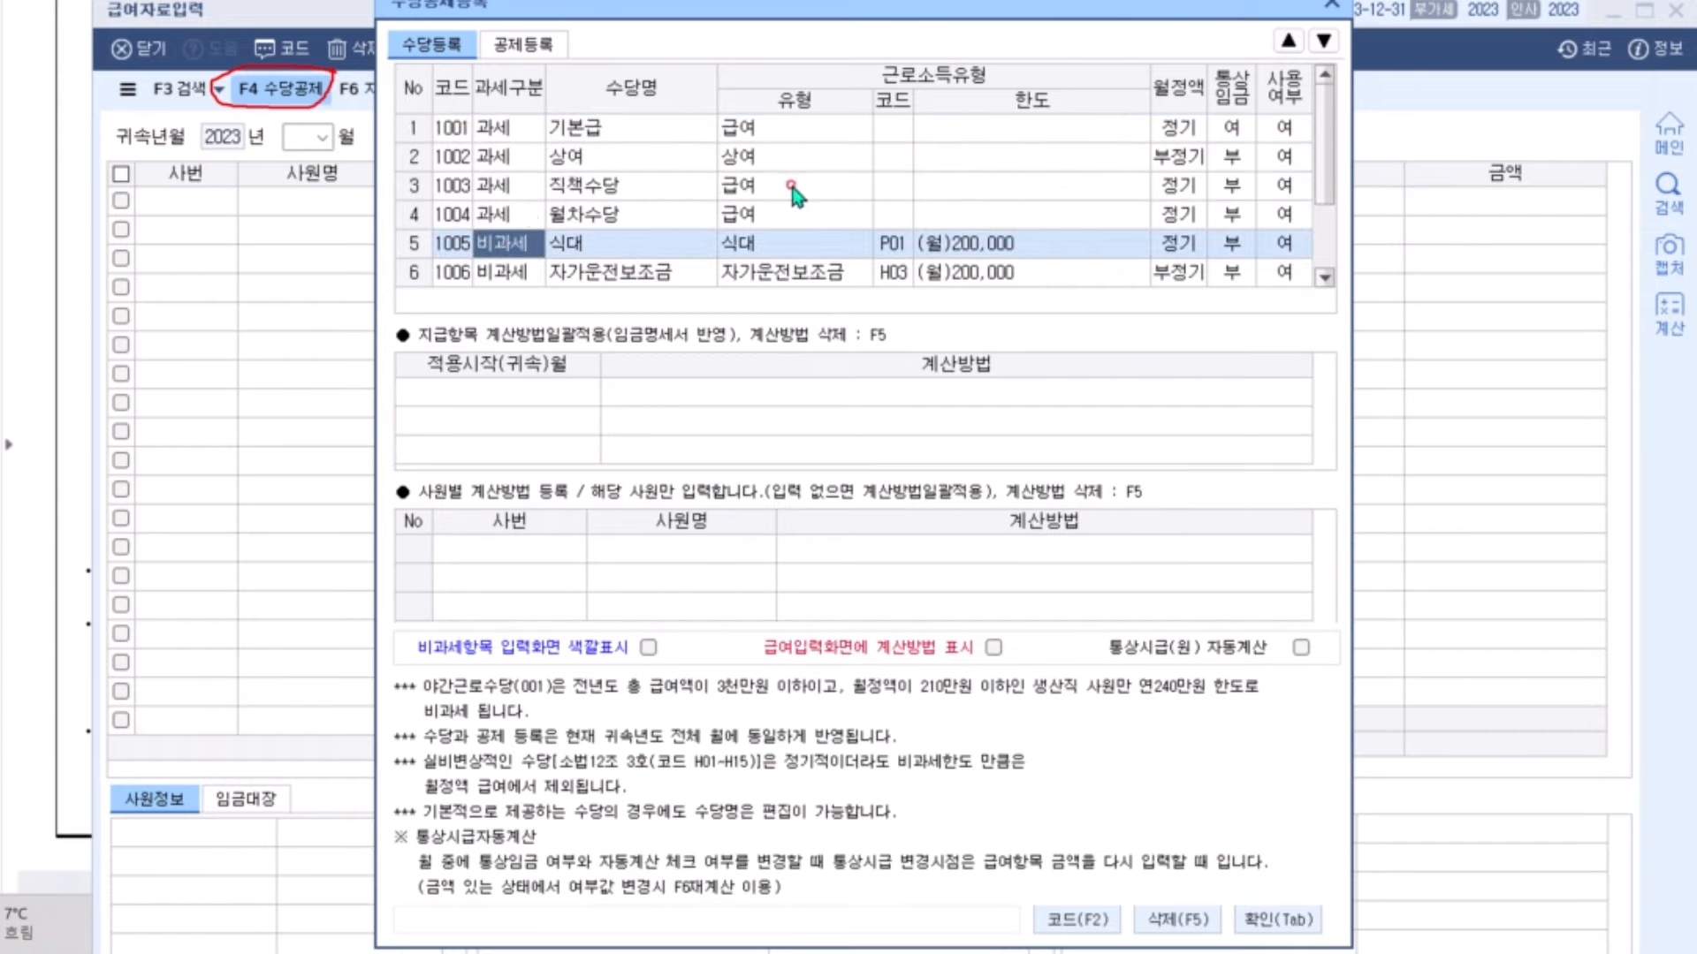
left_click(601, 130)
left_click(599, 166)
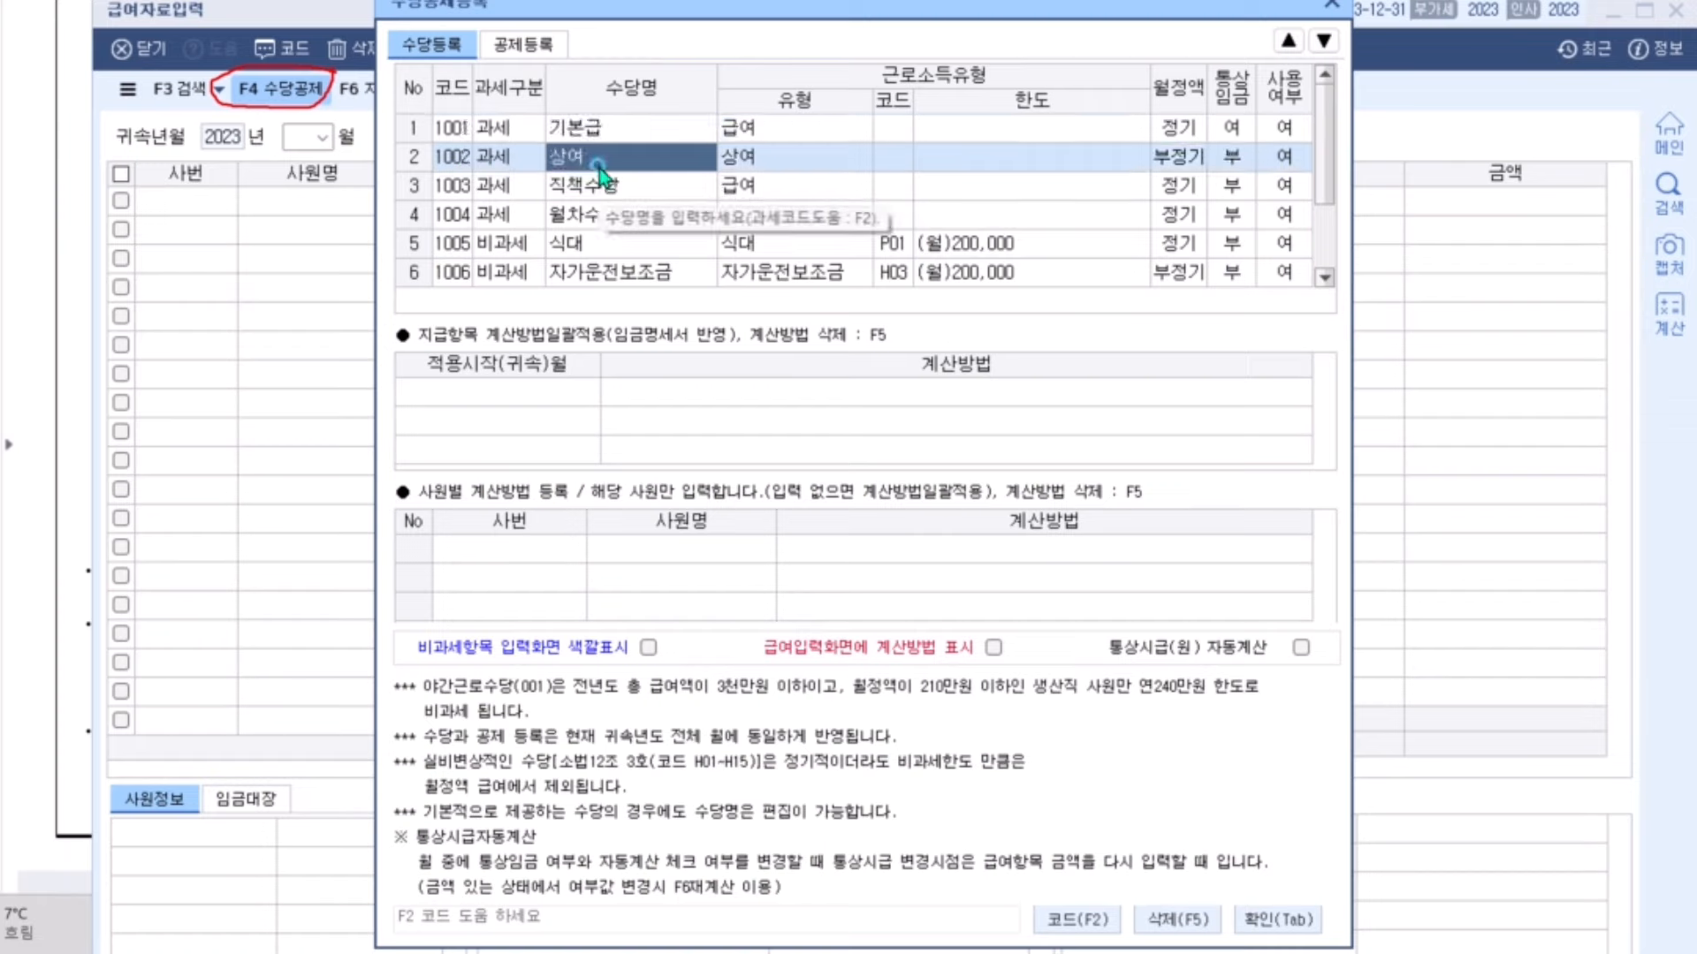
left_click(597, 188)
left_click(598, 221)
left_click(590, 248)
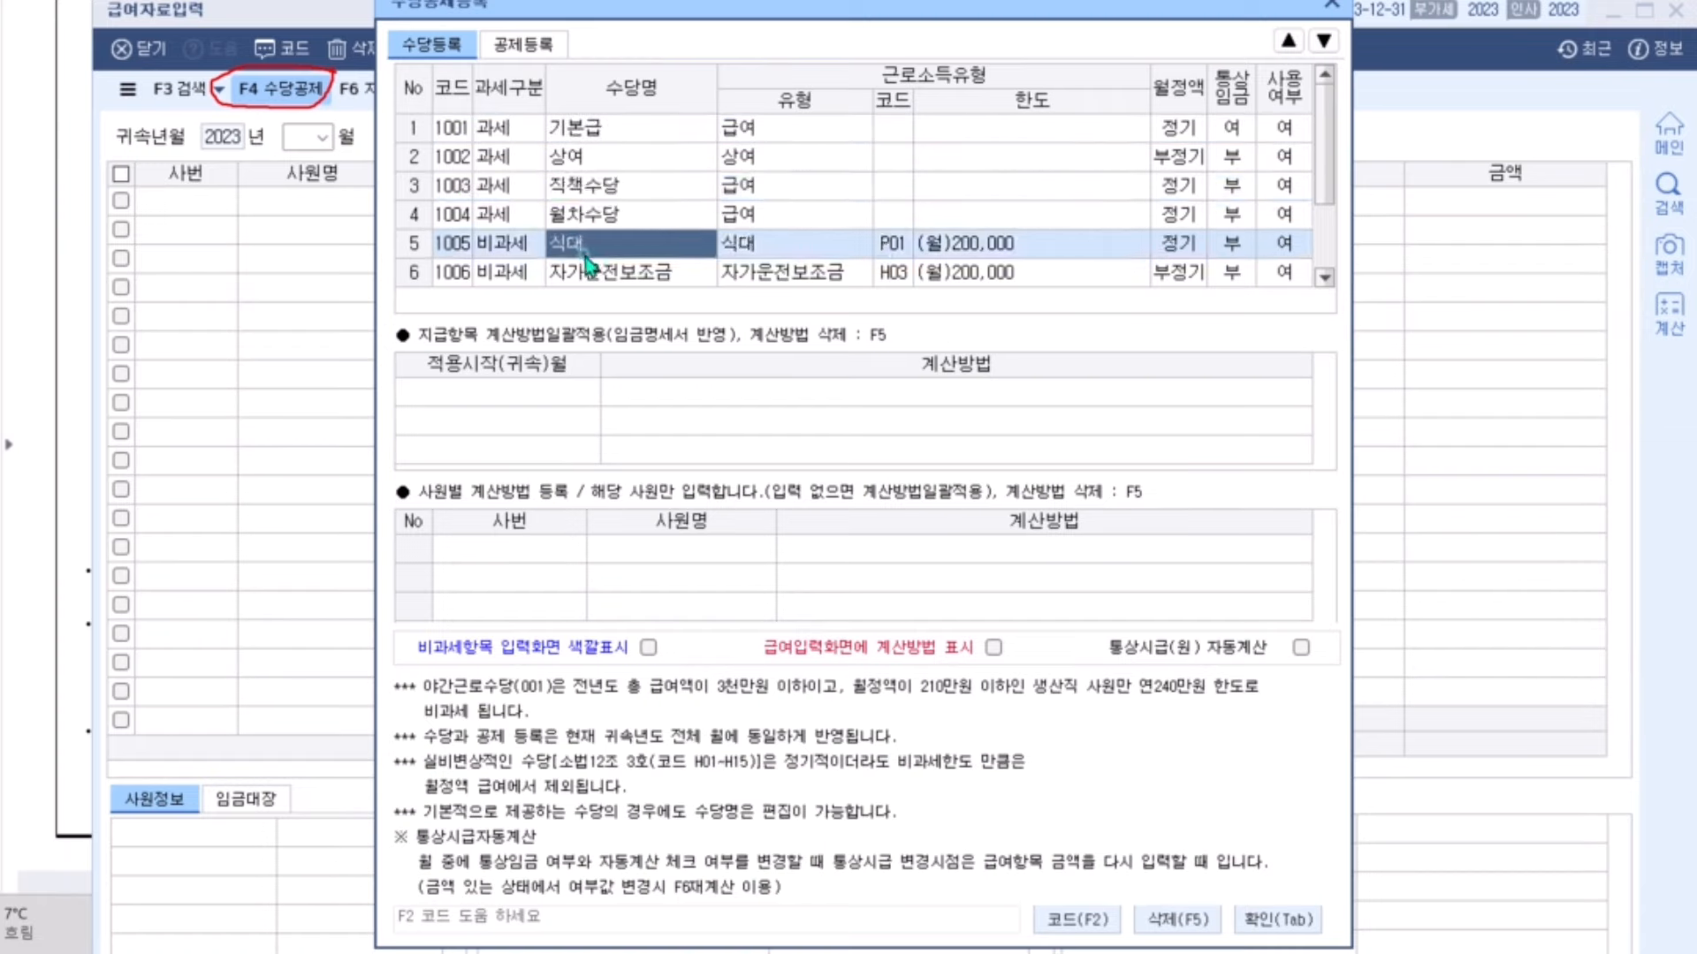
left_click(583, 274)
scroll(643, 228, "down", 1)
left_click(624, 249)
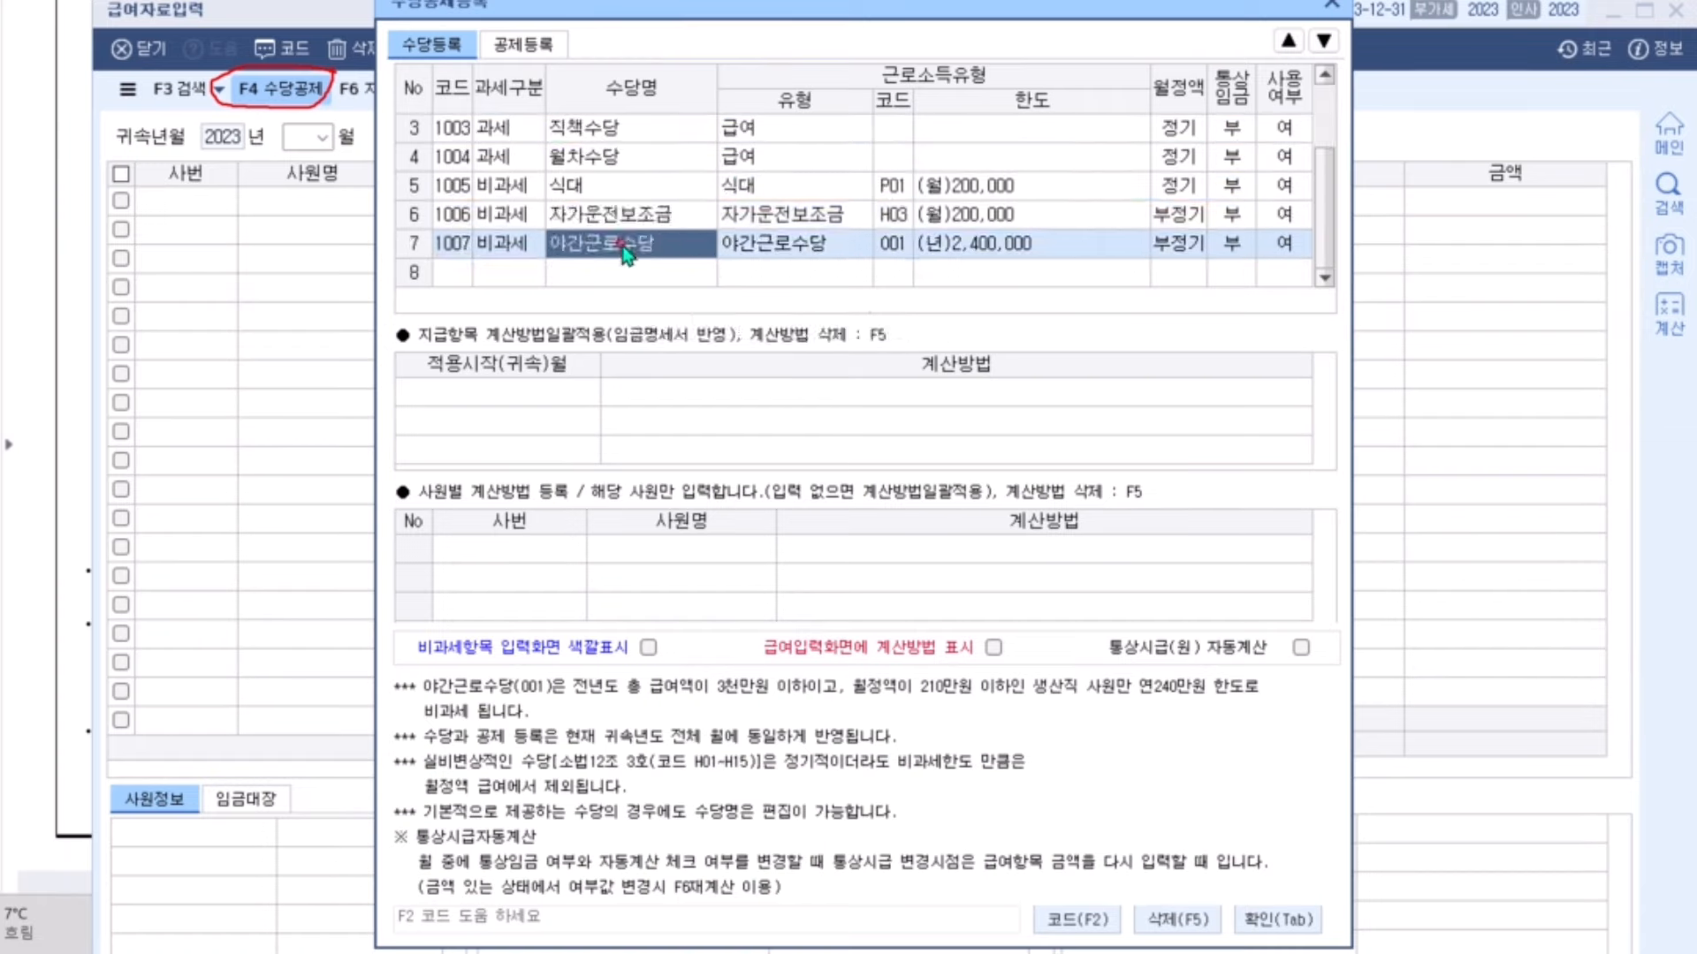
scroll(618, 248, "up", 1)
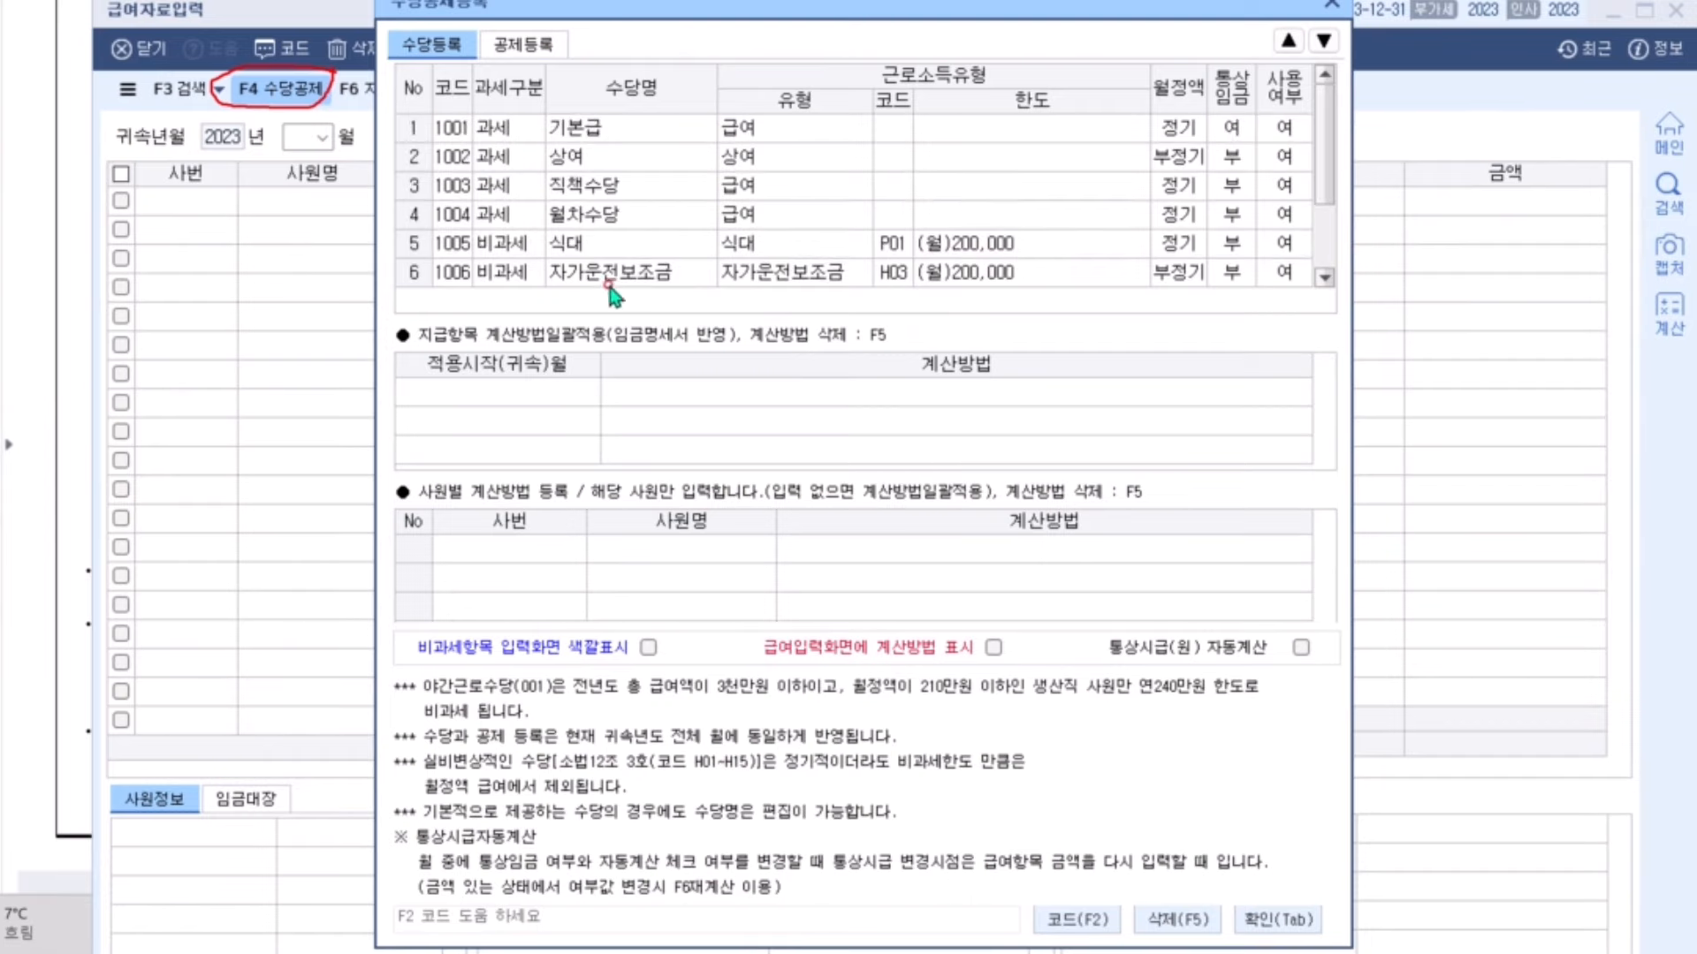
scroll(611, 231, "down", 1)
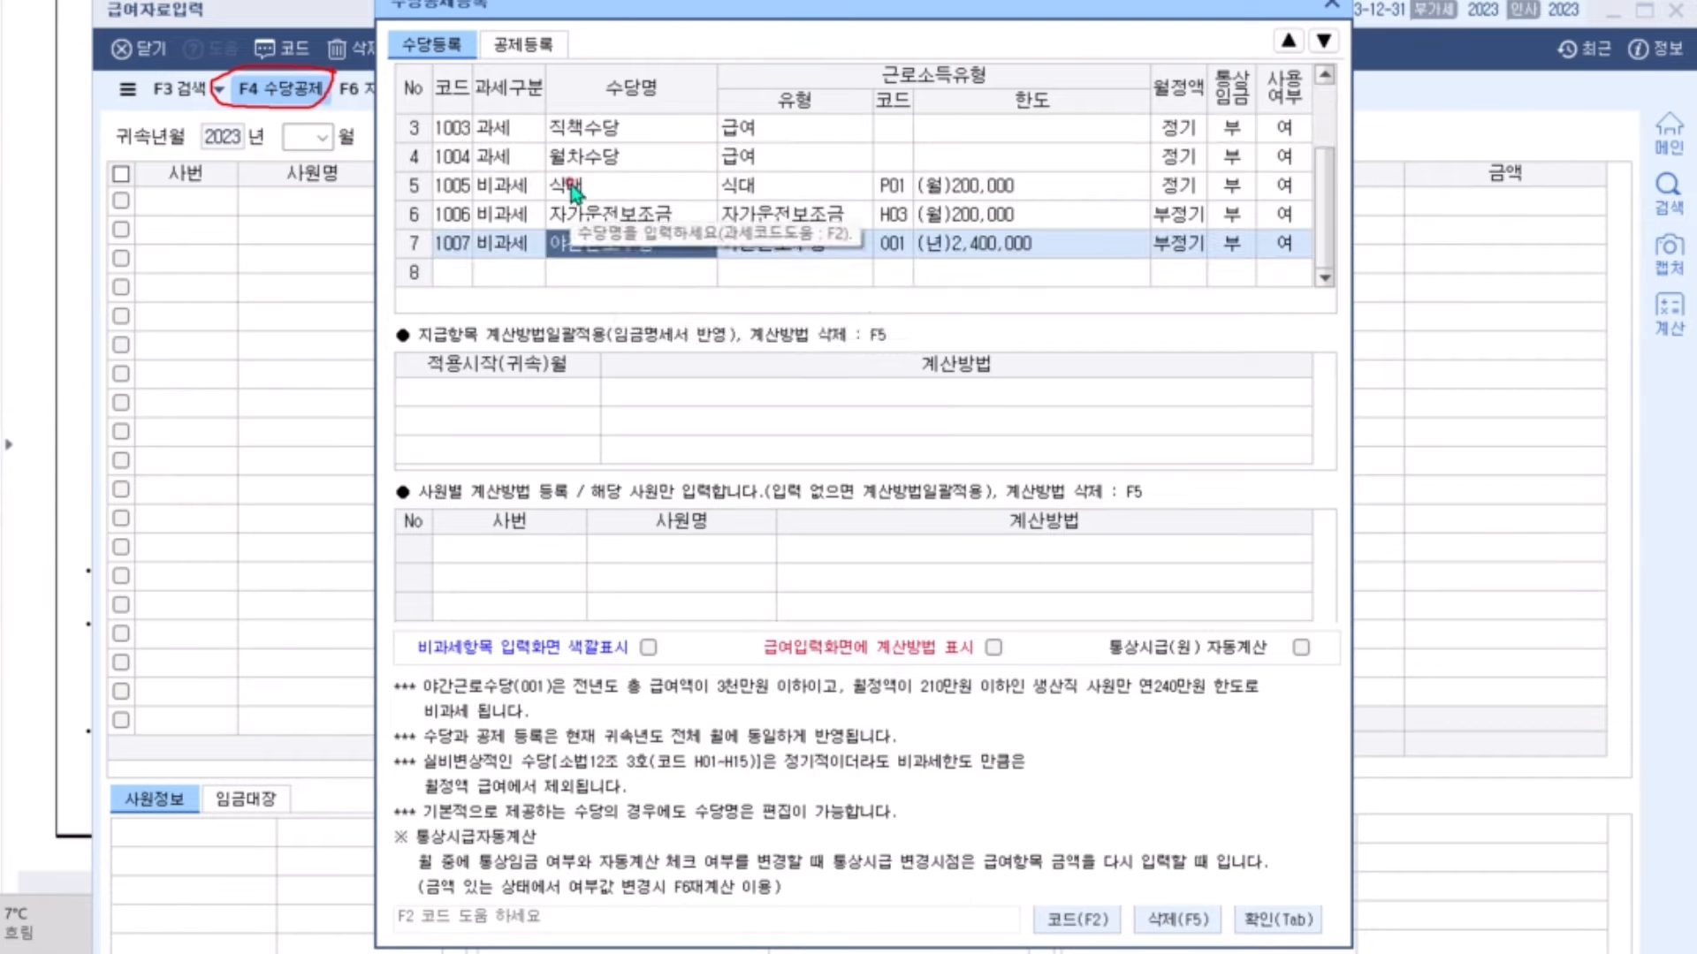
- Check the tax classification of the 식대, 자가운전보조금 and 야간근로수당 allowances
left_click(571, 184)
left_click(573, 221)
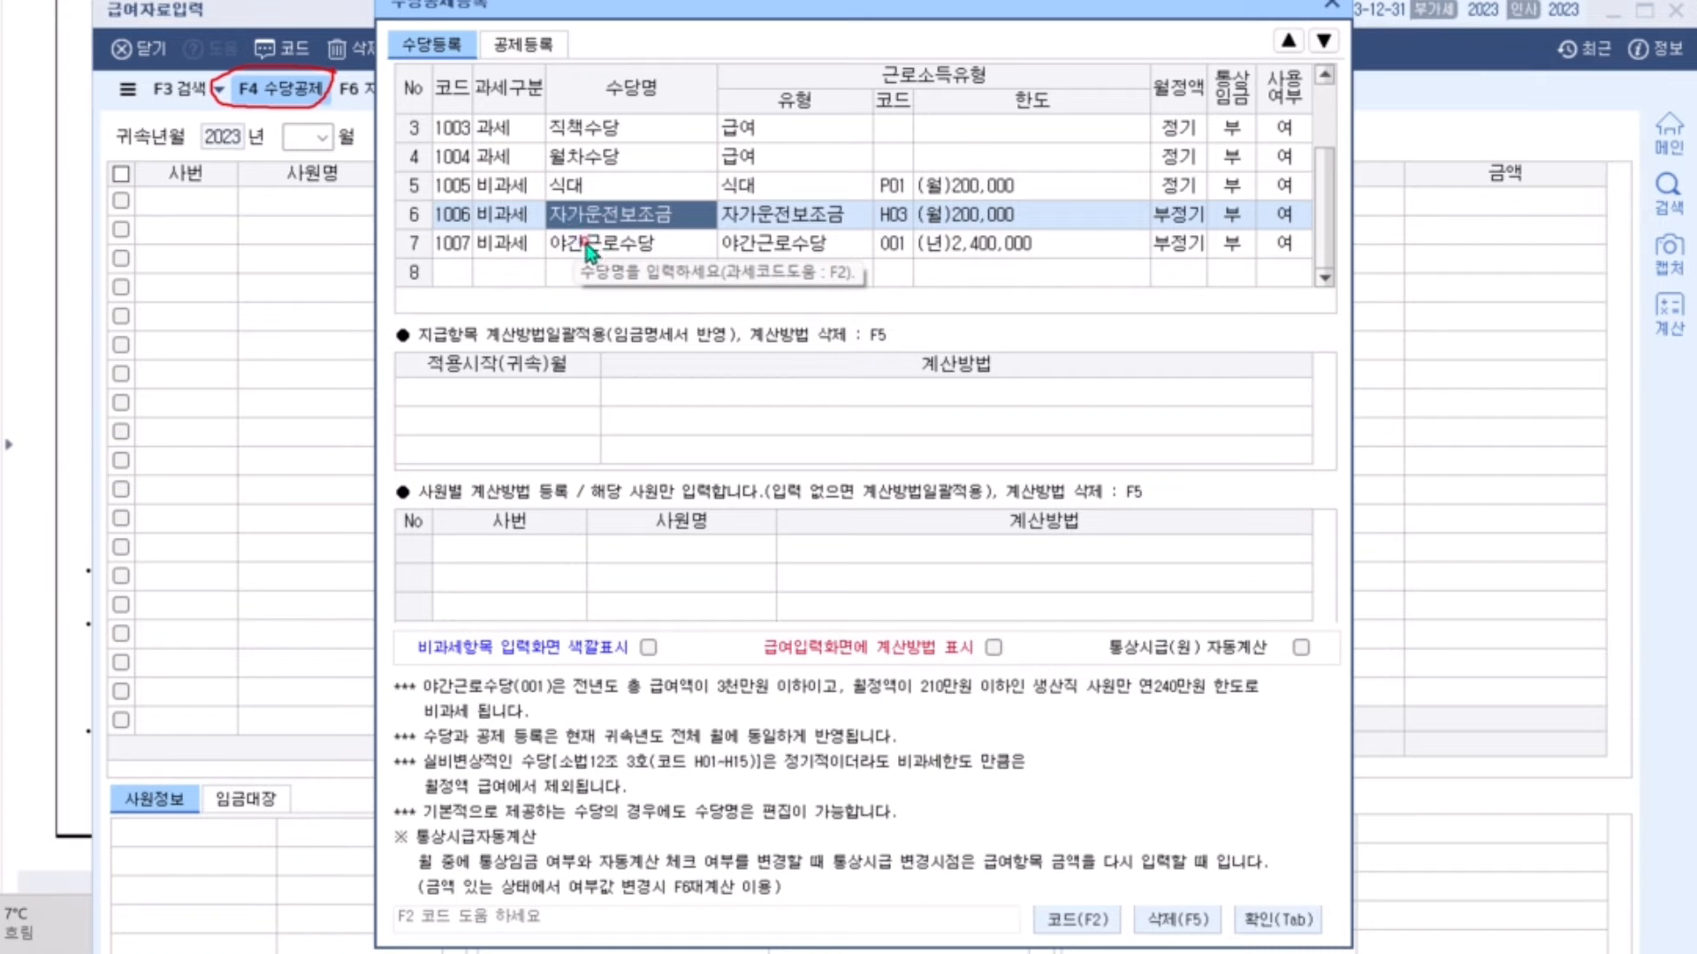
left_click(588, 247)
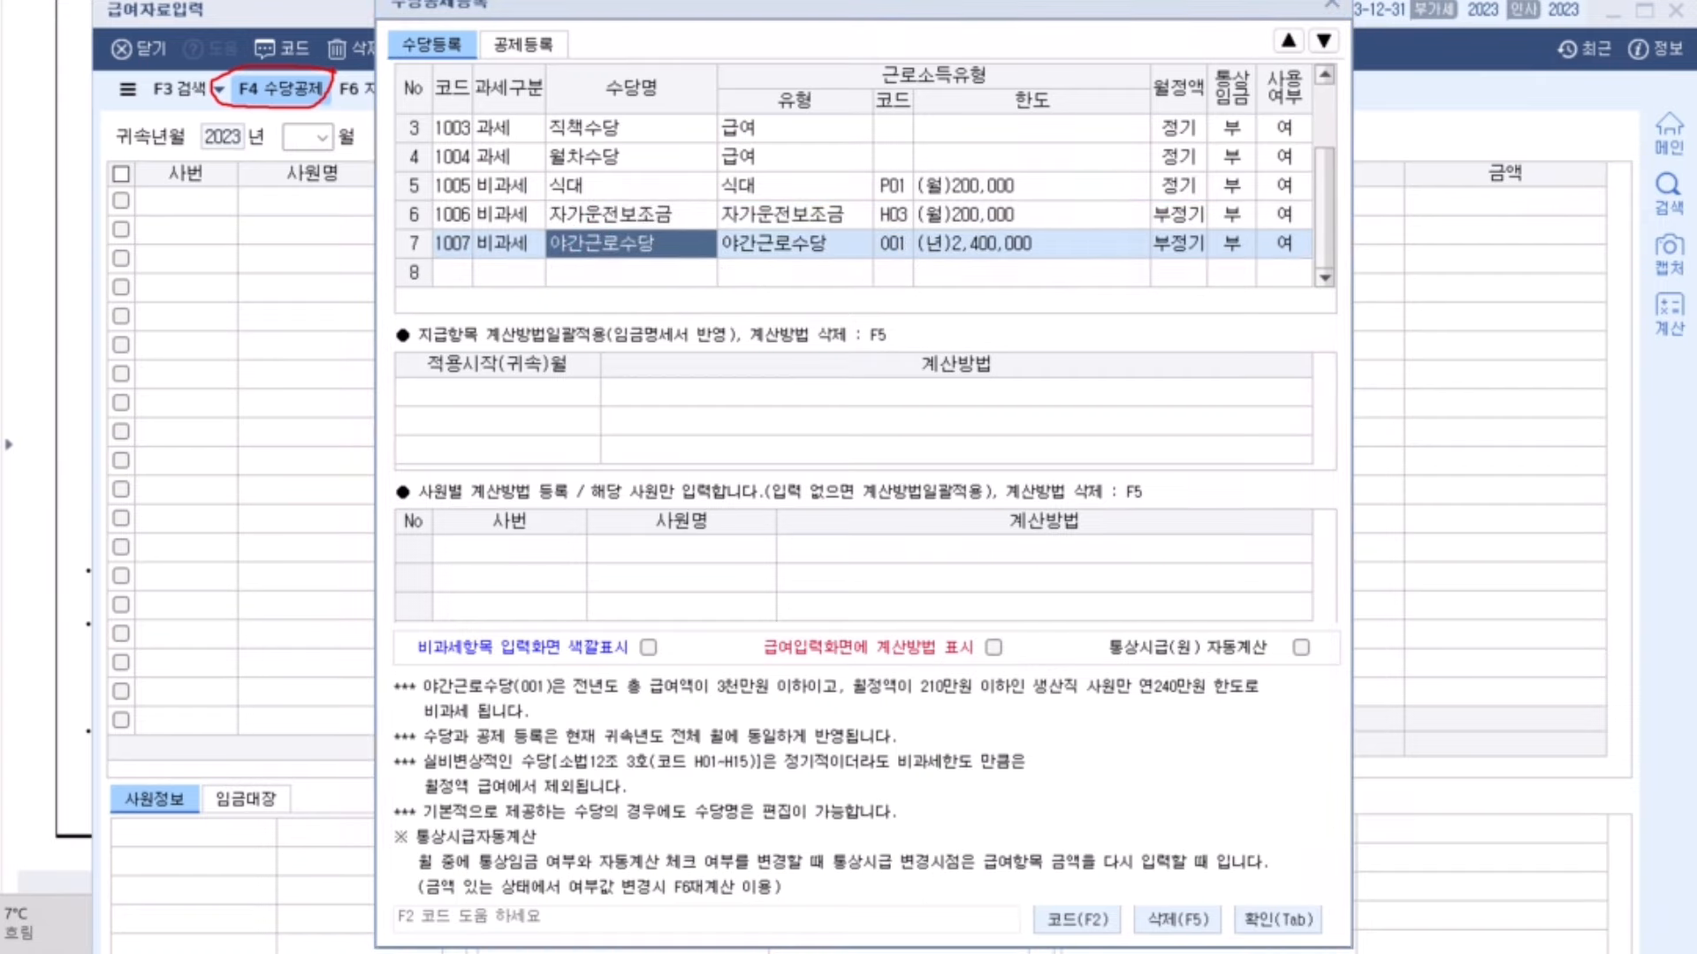
mouse_move(551, 188)
left_mouse_down()
mouse_move(484, 231)
mouse_move(543, 177)
mouse_move(534, 240)
left_mouse_up()
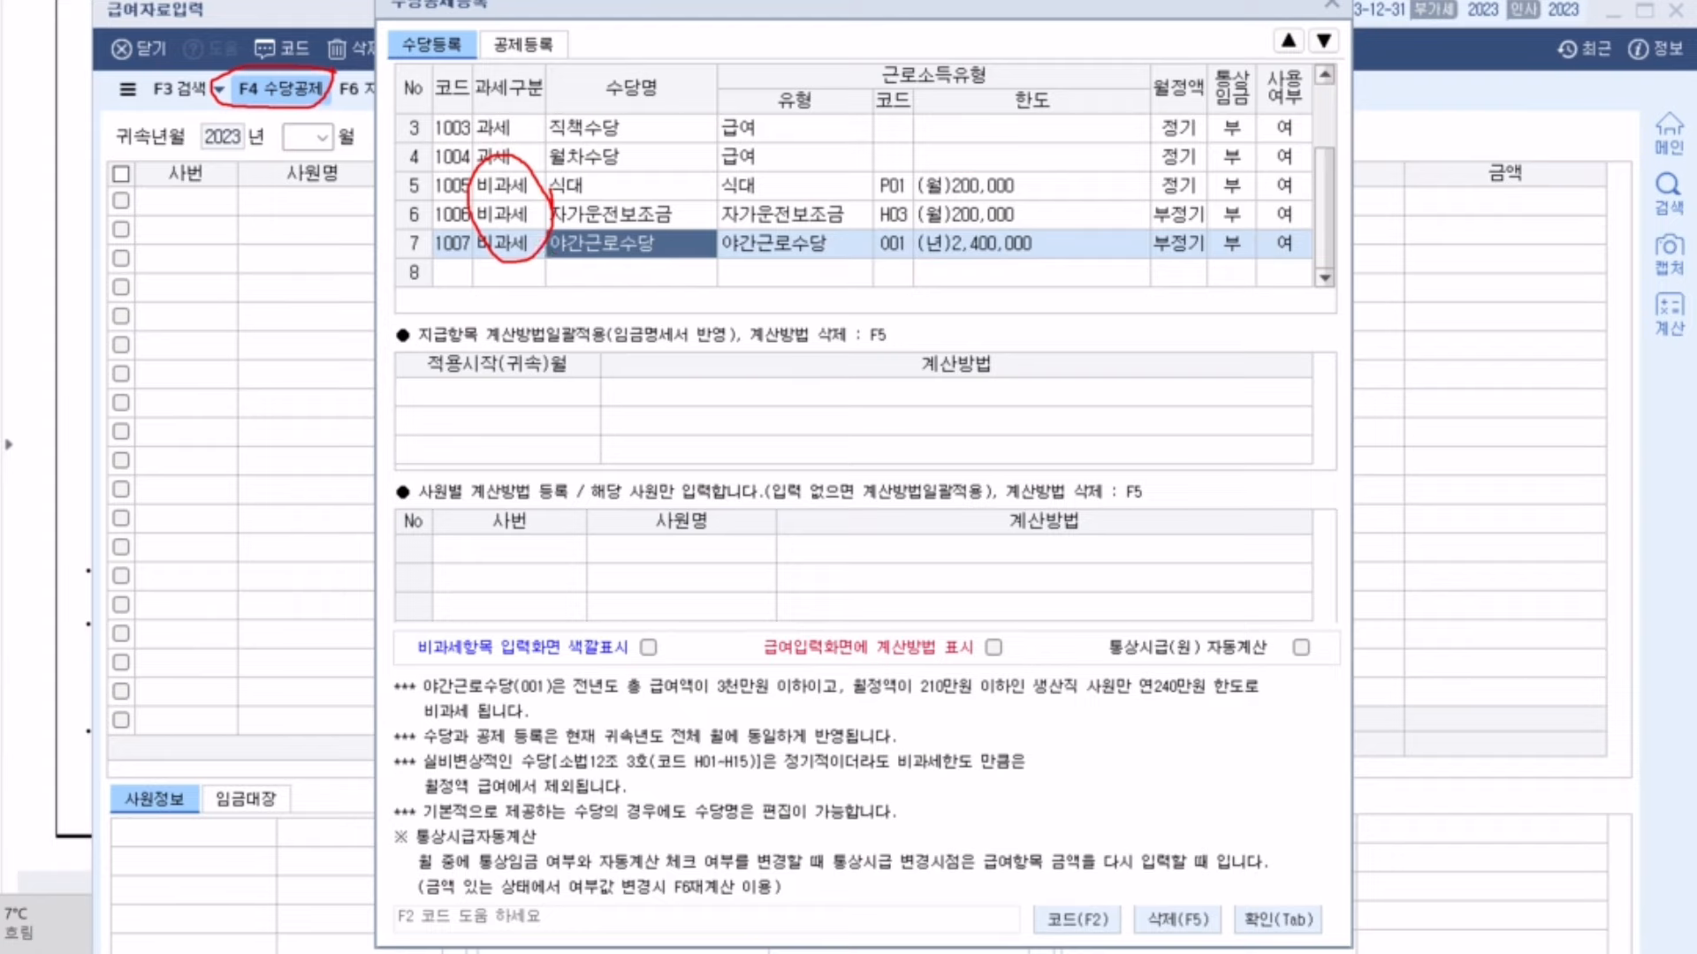
key("Escape")
scroll(769, 194, "up", 2)
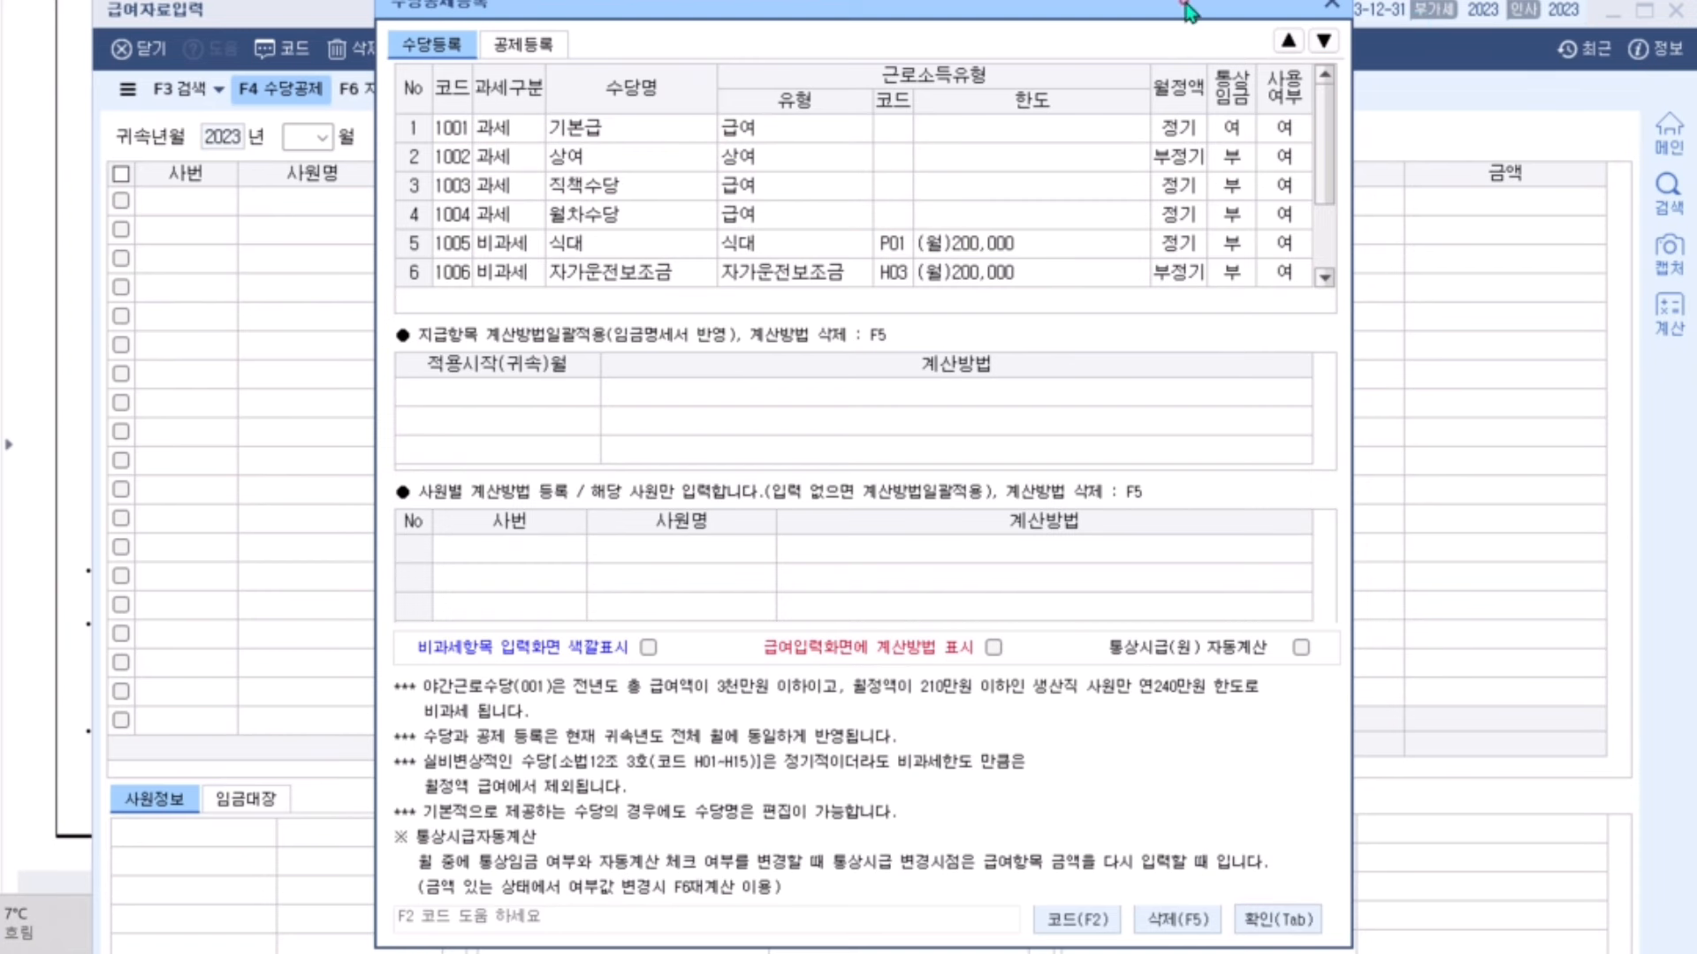
- Set the usage status (사용여부) of the 직책수당 allowance to 부
left_click_drag(1173, 3, 1326, 3)
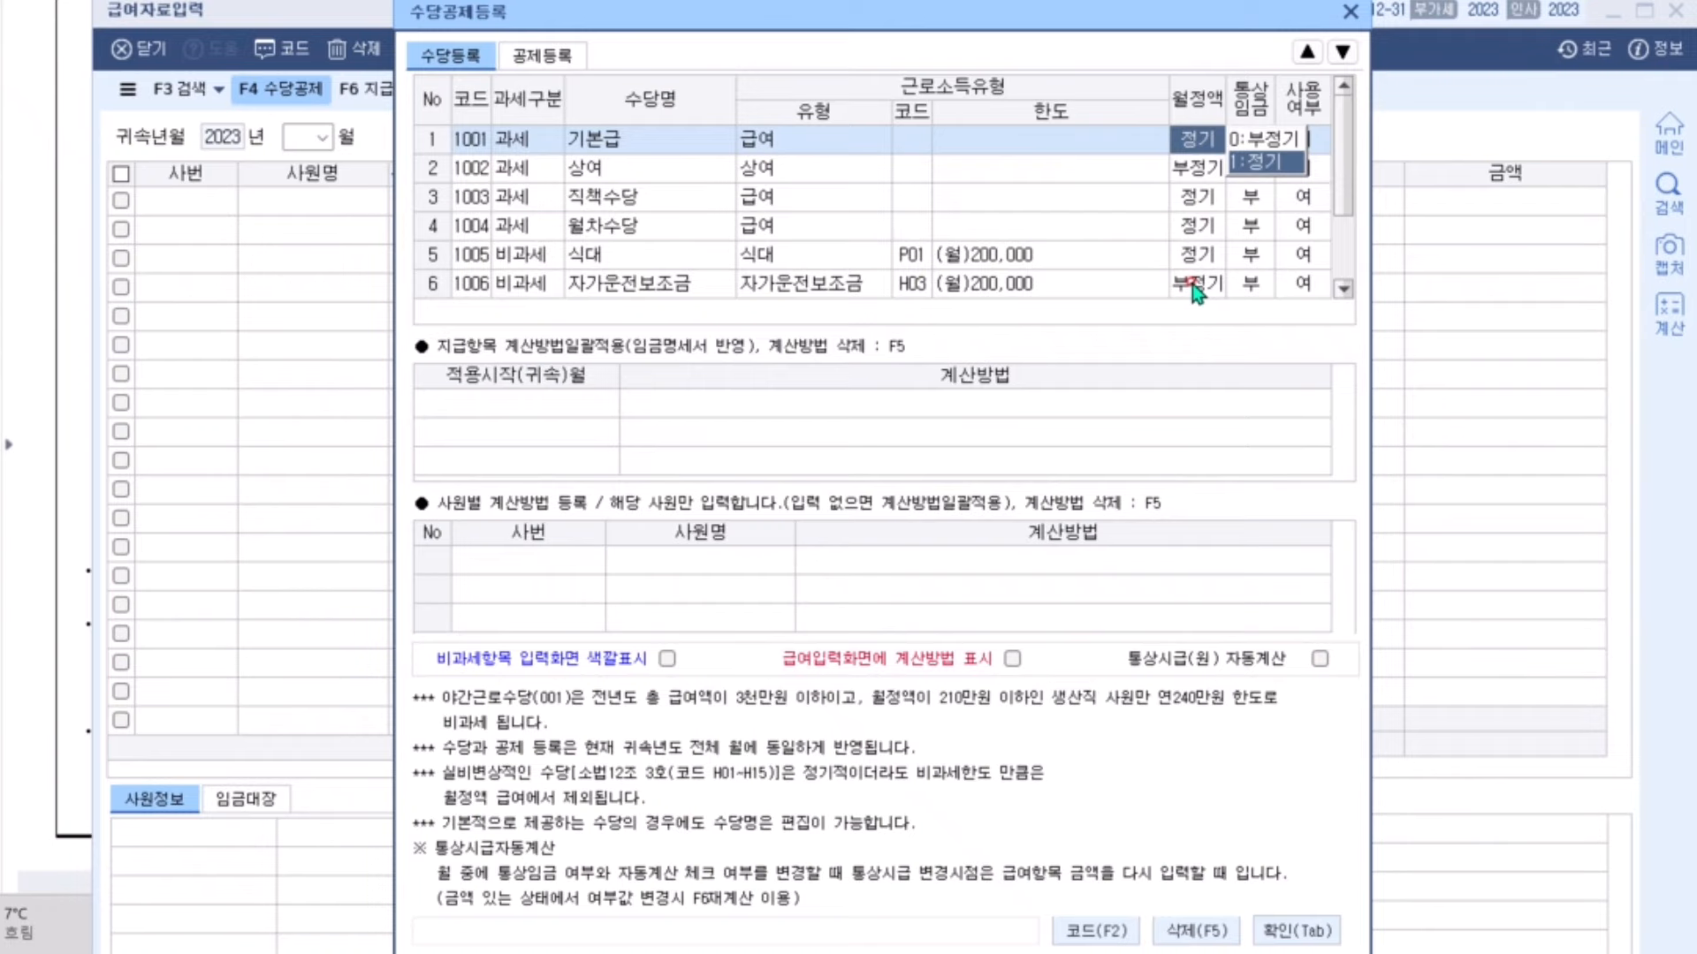
left_click(1248, 226)
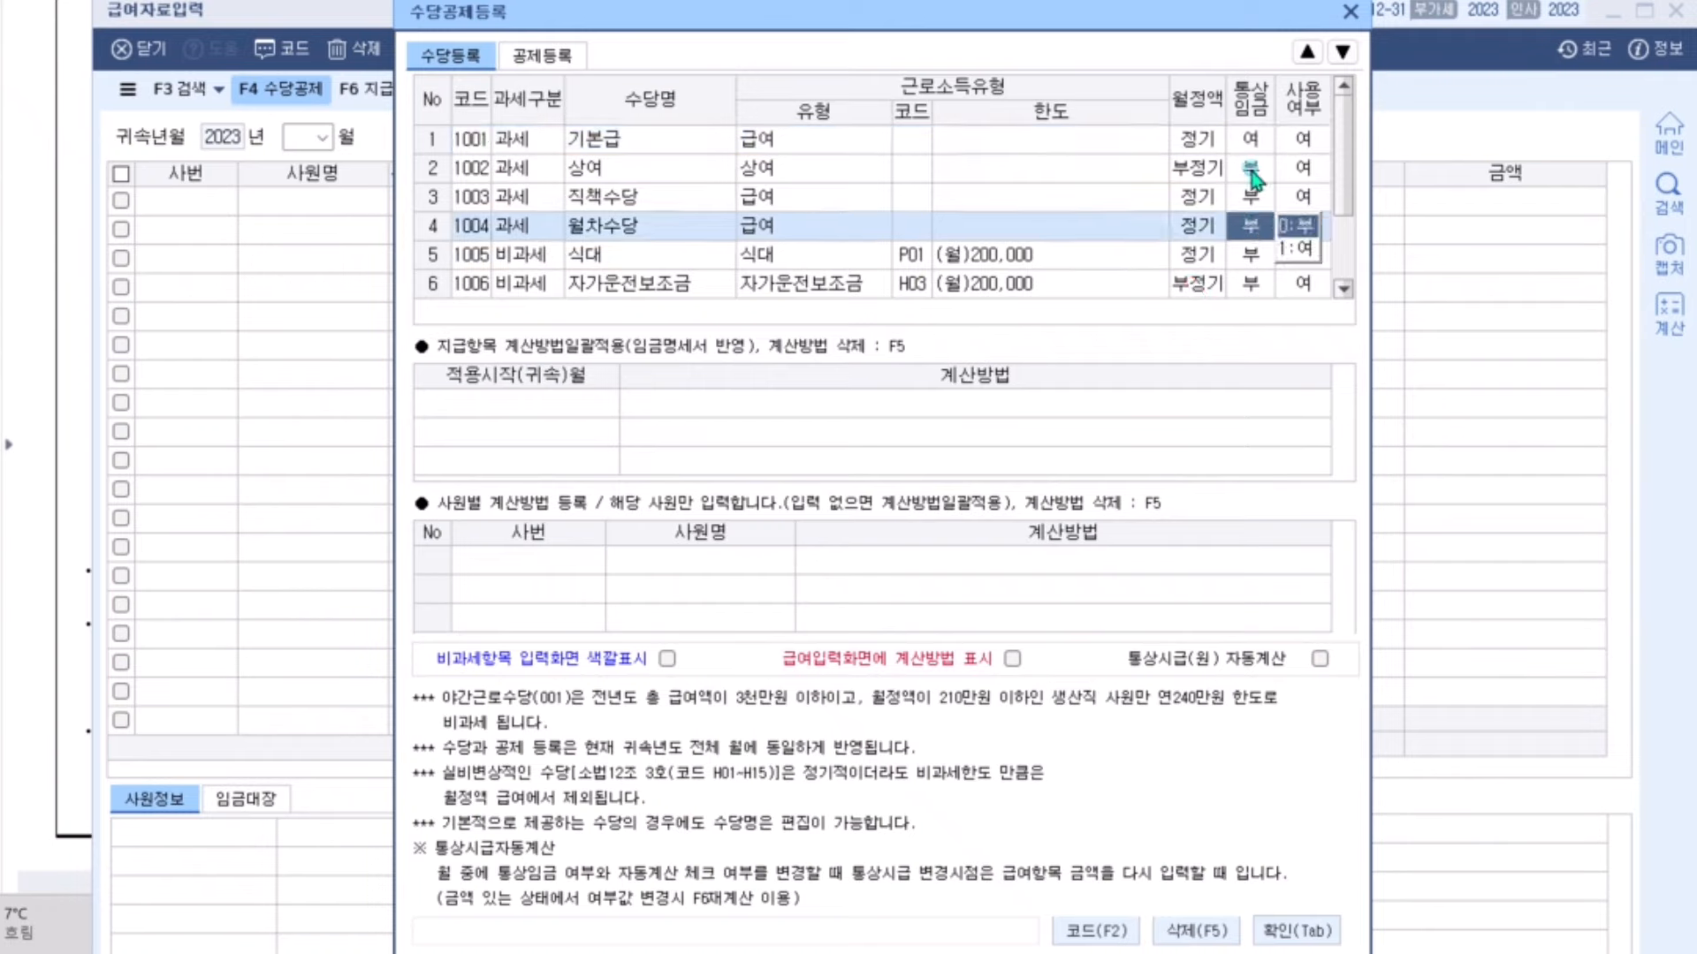
left_click(1301, 142)
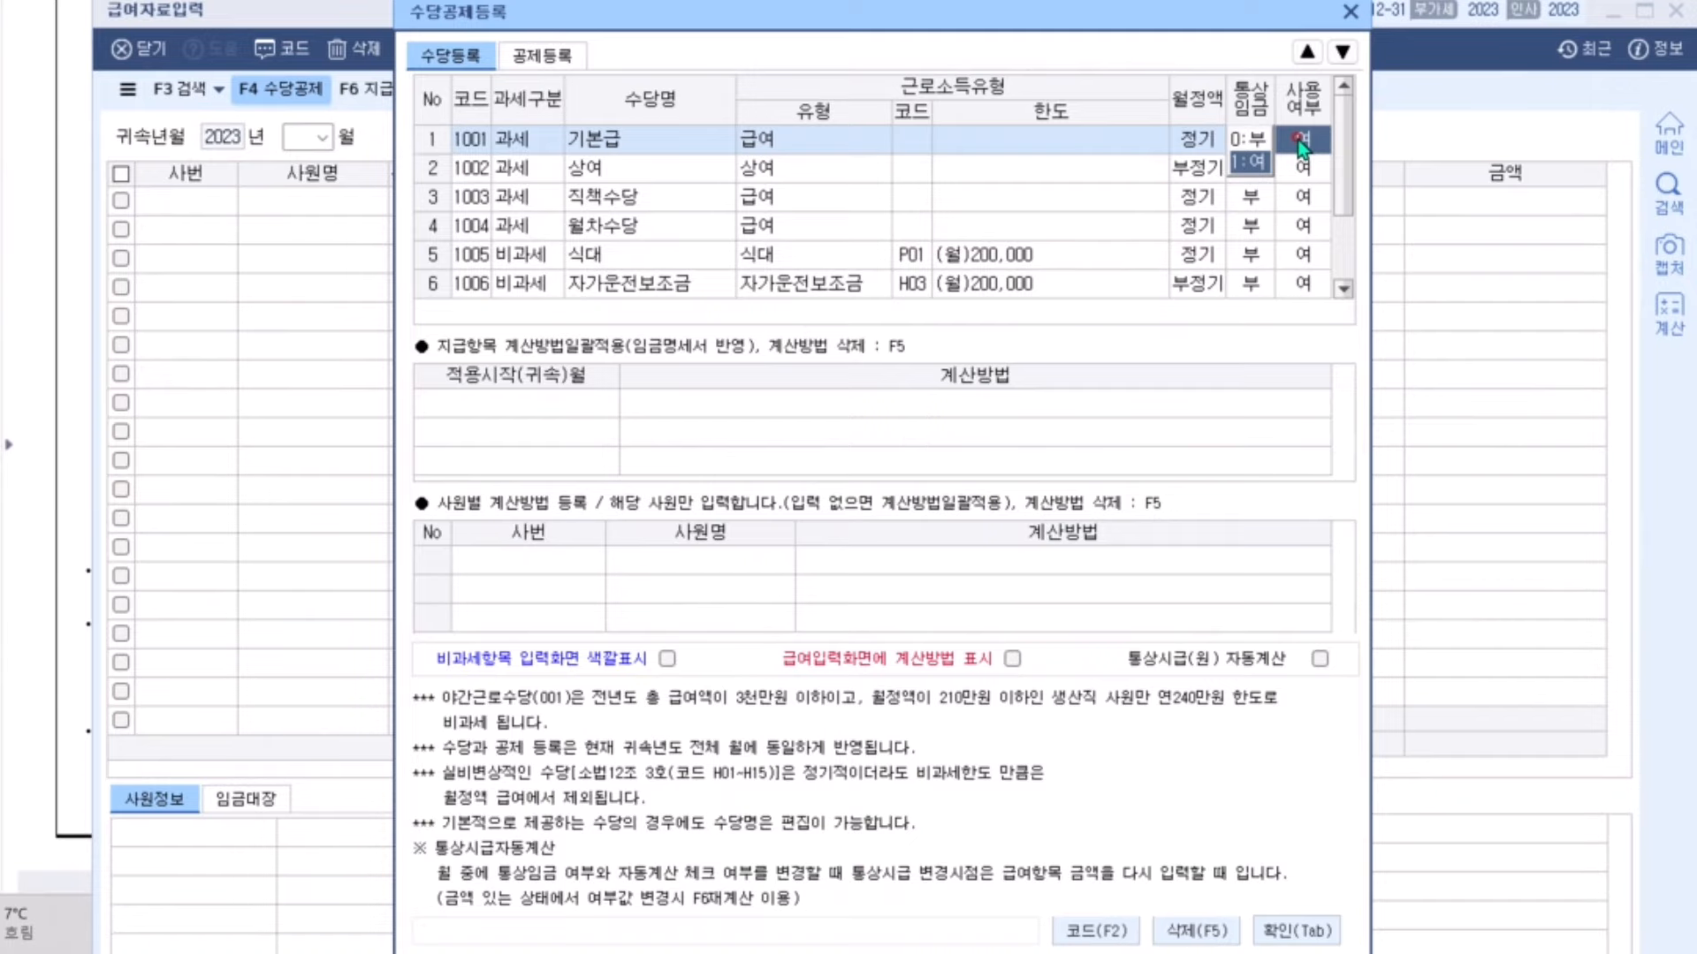
left_click(1303, 168)
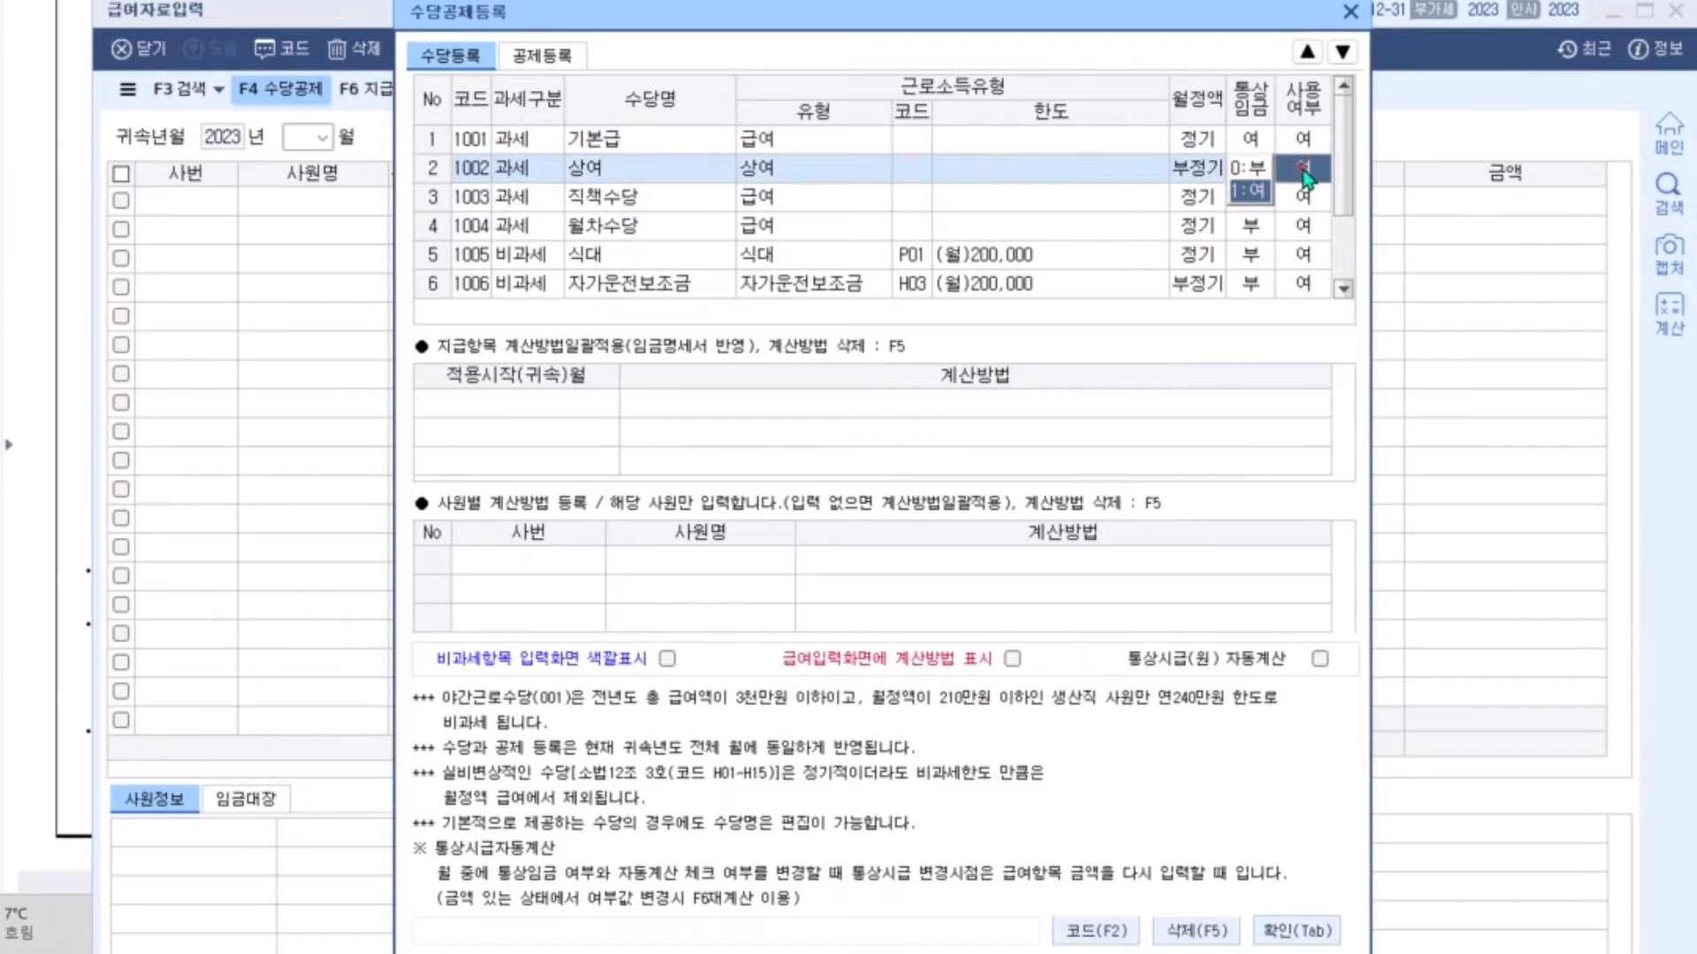
left_click(1303, 198)
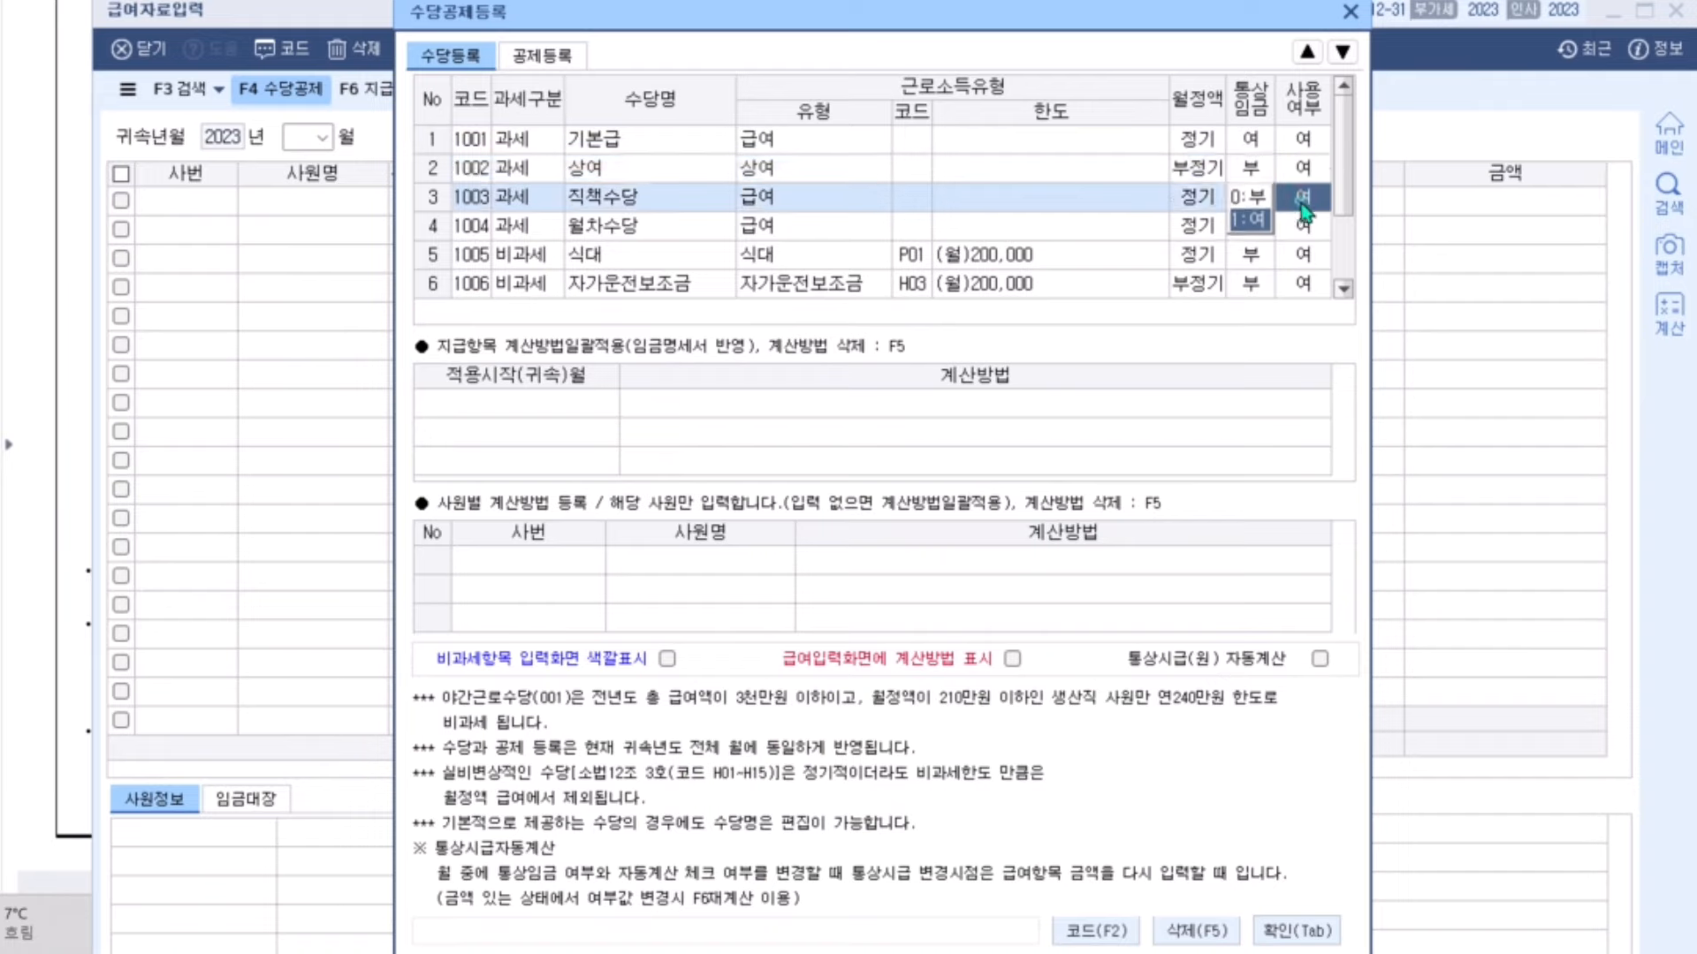
left_click(1251, 197)
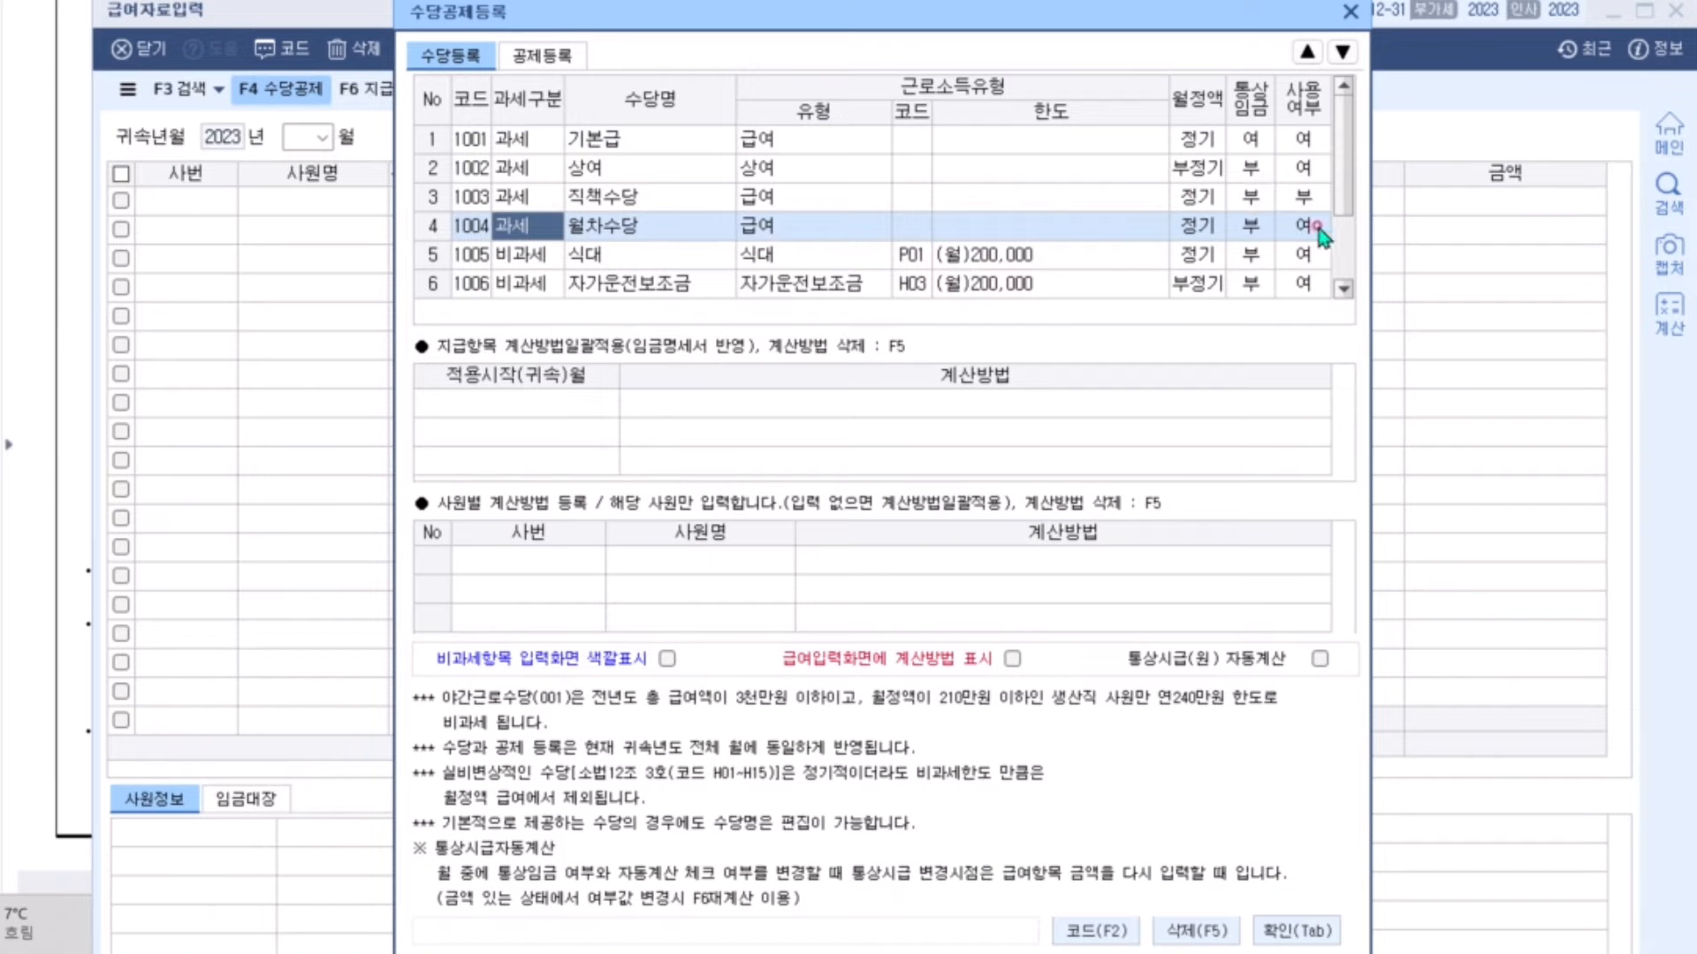
- Review the settings of the non-taxable allowances 식대, 자가운전보조금 and 야간근로수당 for use in the payroll
scroll(1313, 234, "down", 1)
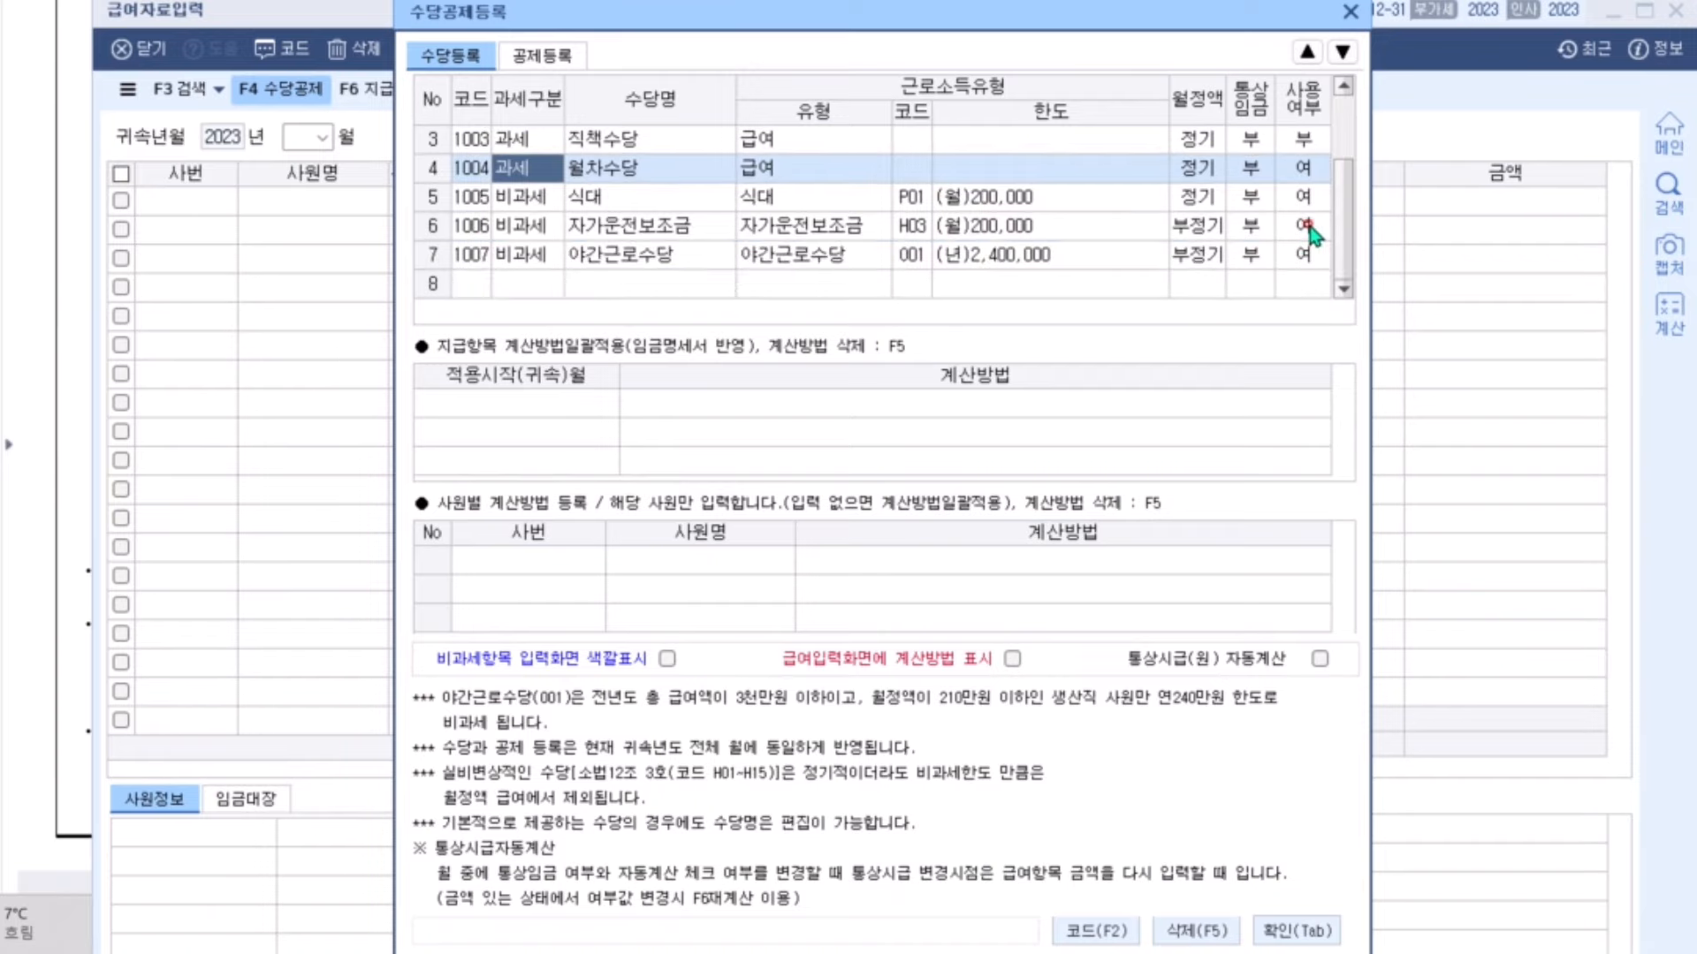
left_click(605, 226)
left_click(608, 199)
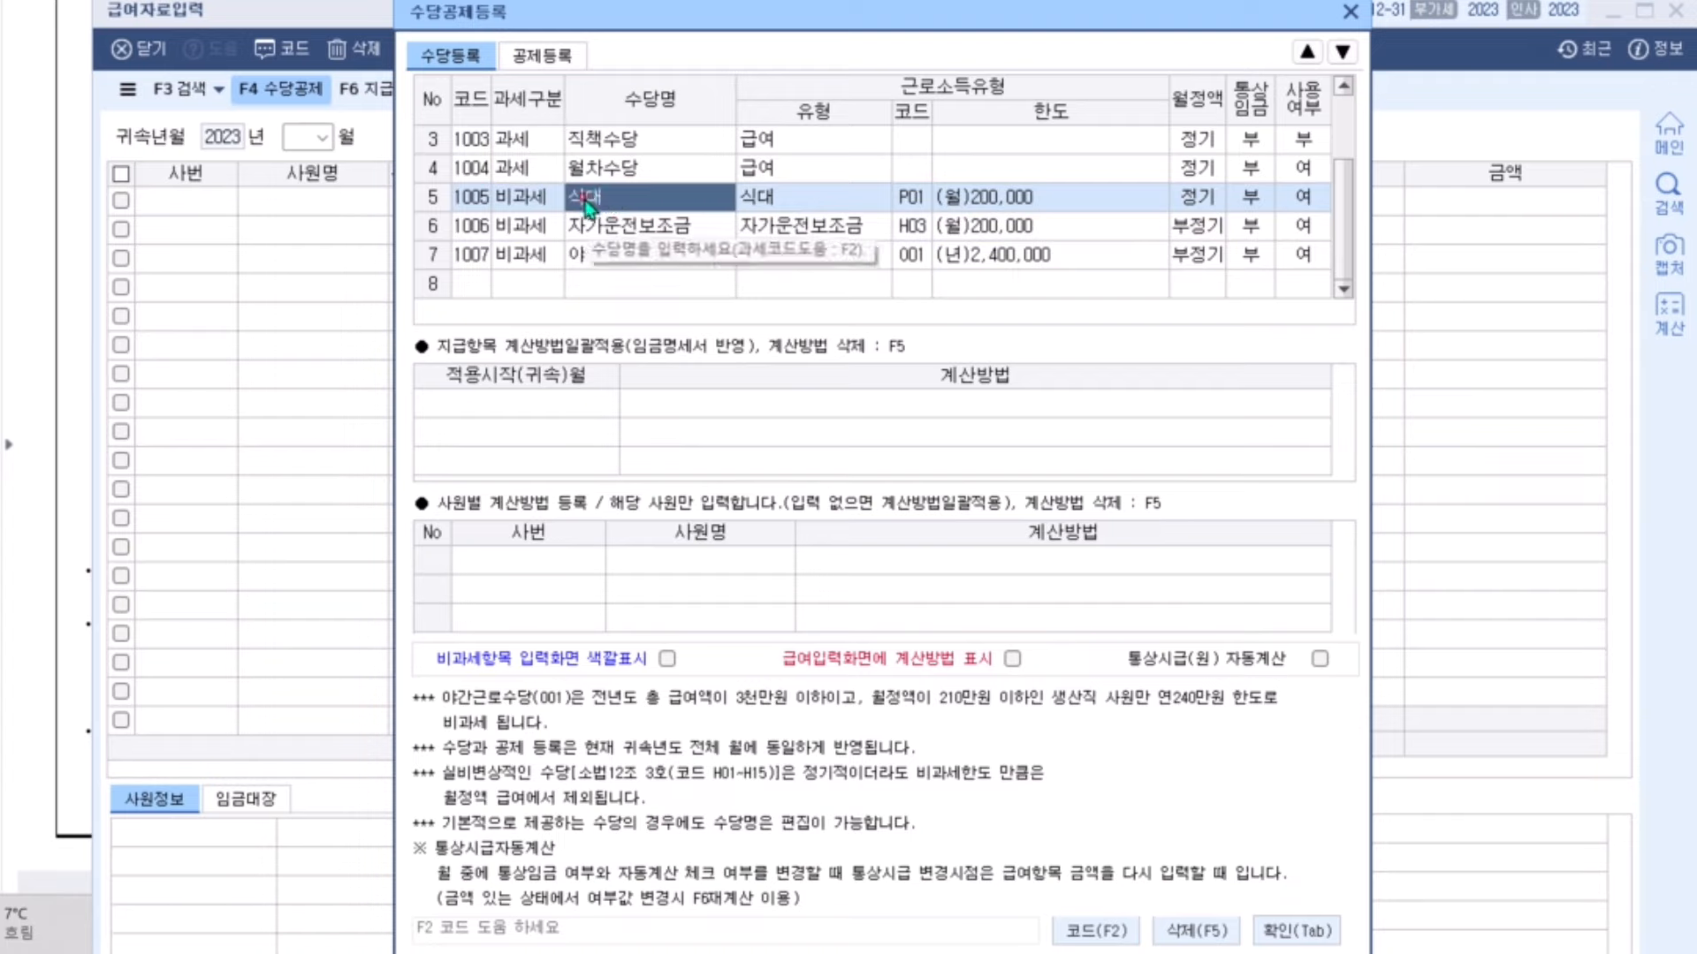
left_click(601, 228)
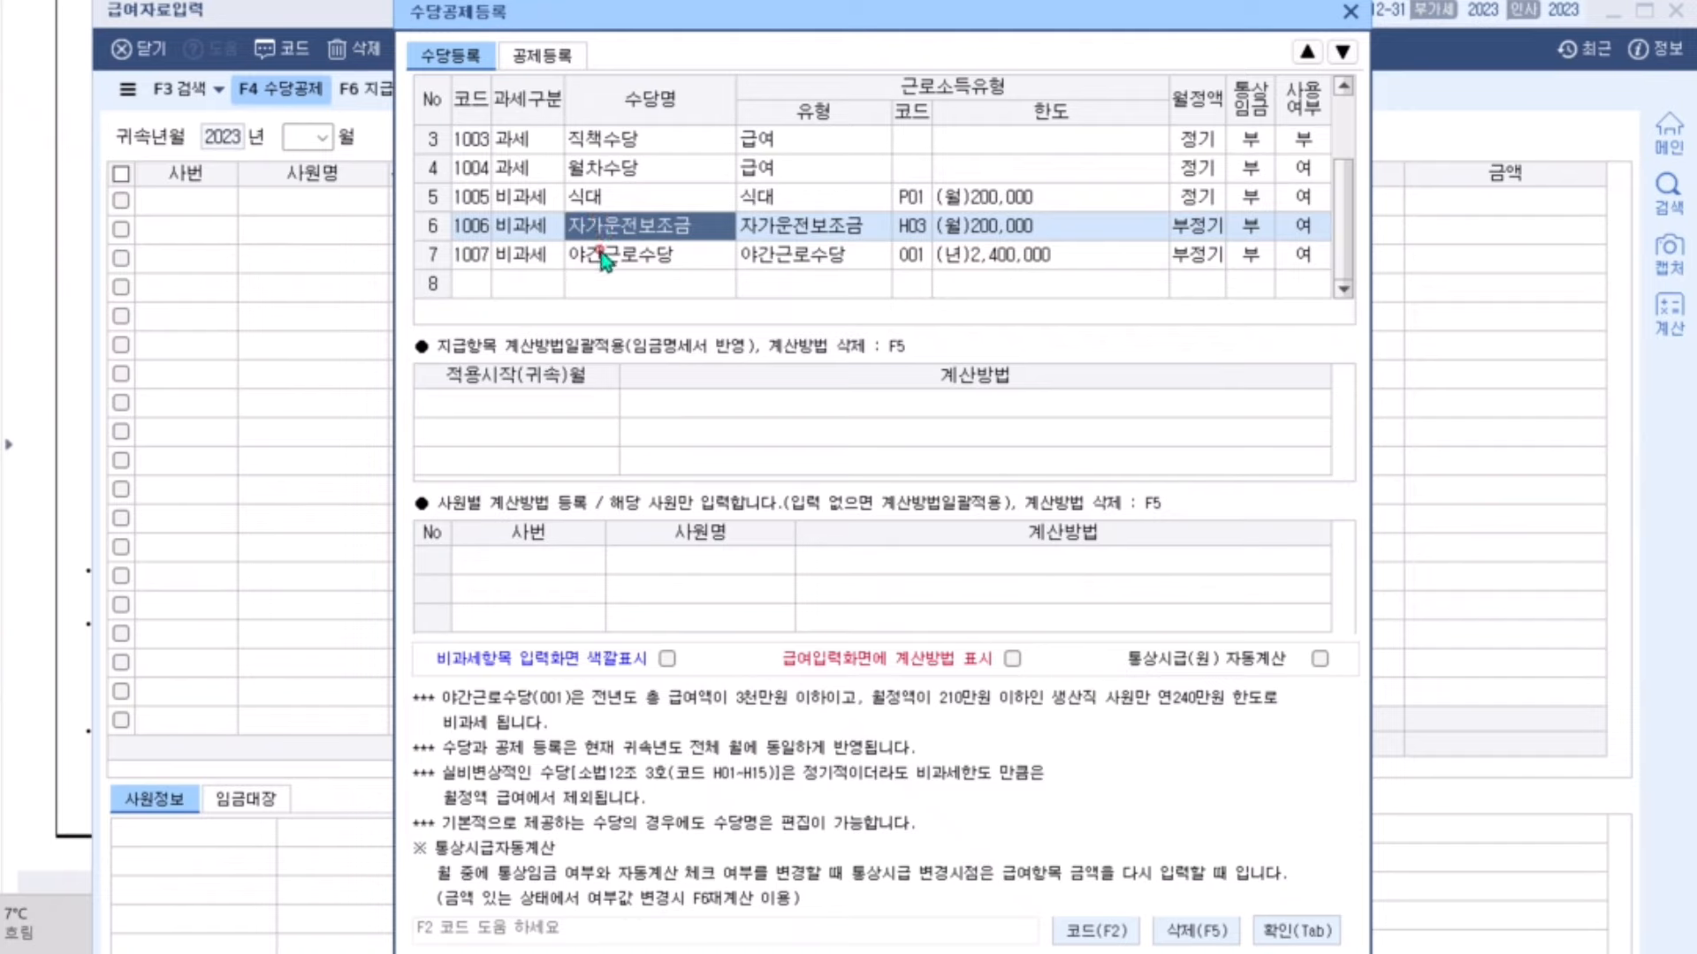
left_click(605, 256)
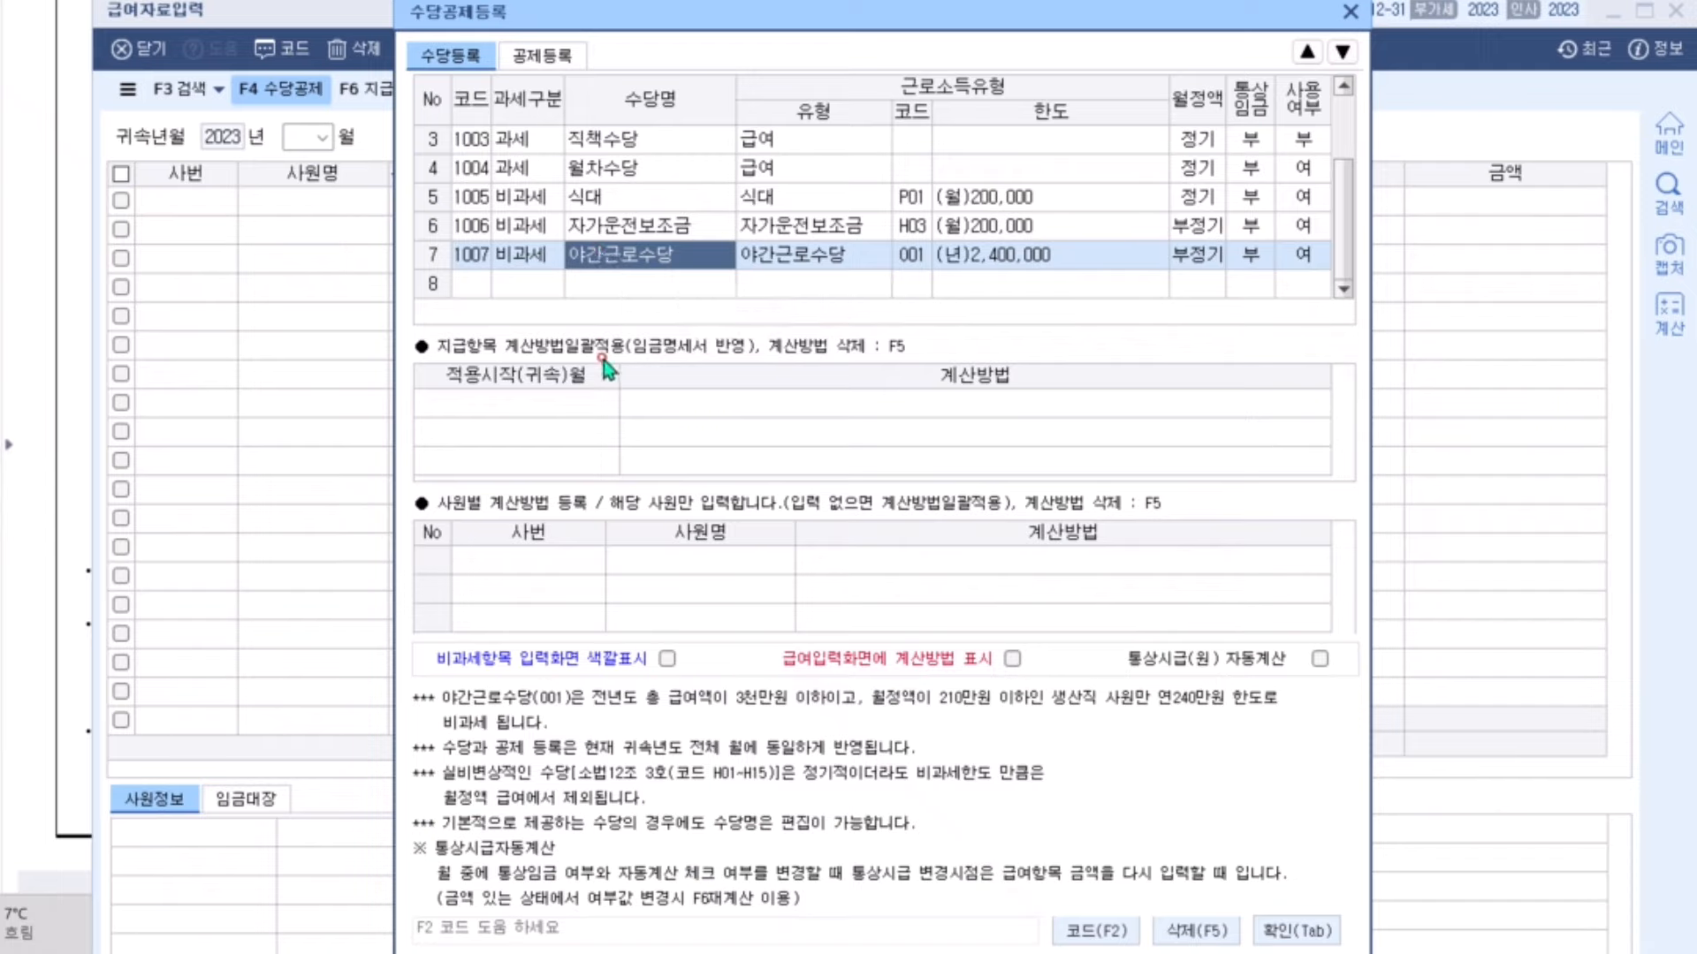
- Set the usage status of the 학자금상환 deduction item to 부 and confirm the allowance and deduction registration
left_click(552, 55)
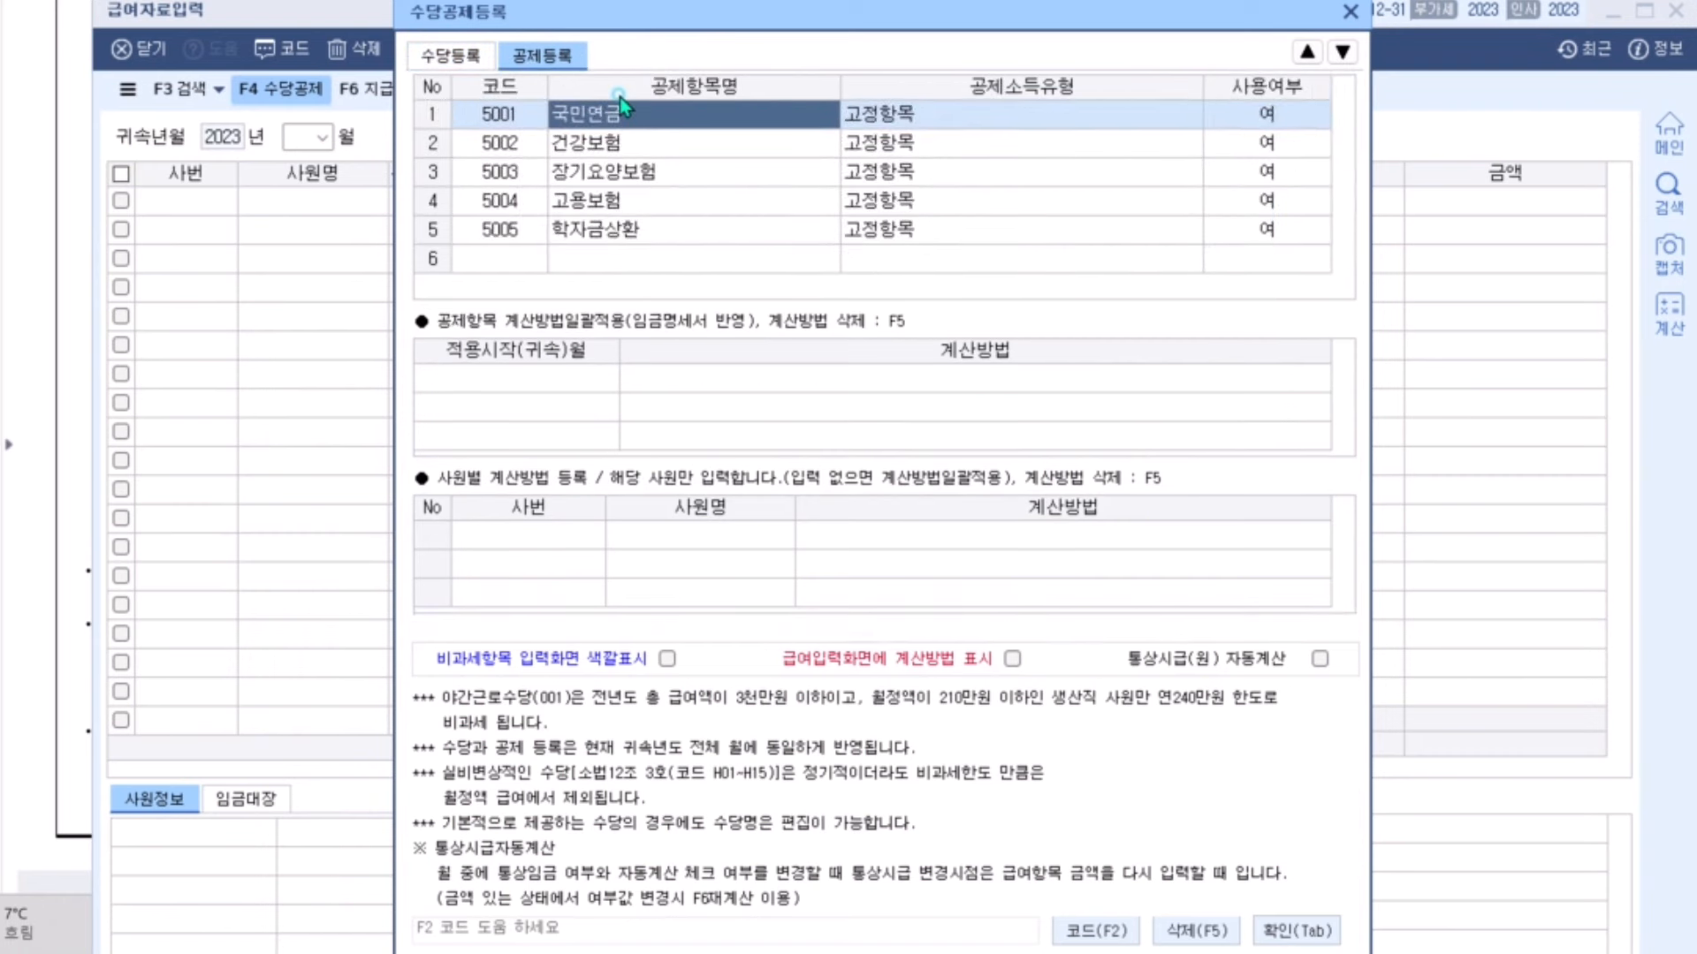
left_click(610, 146)
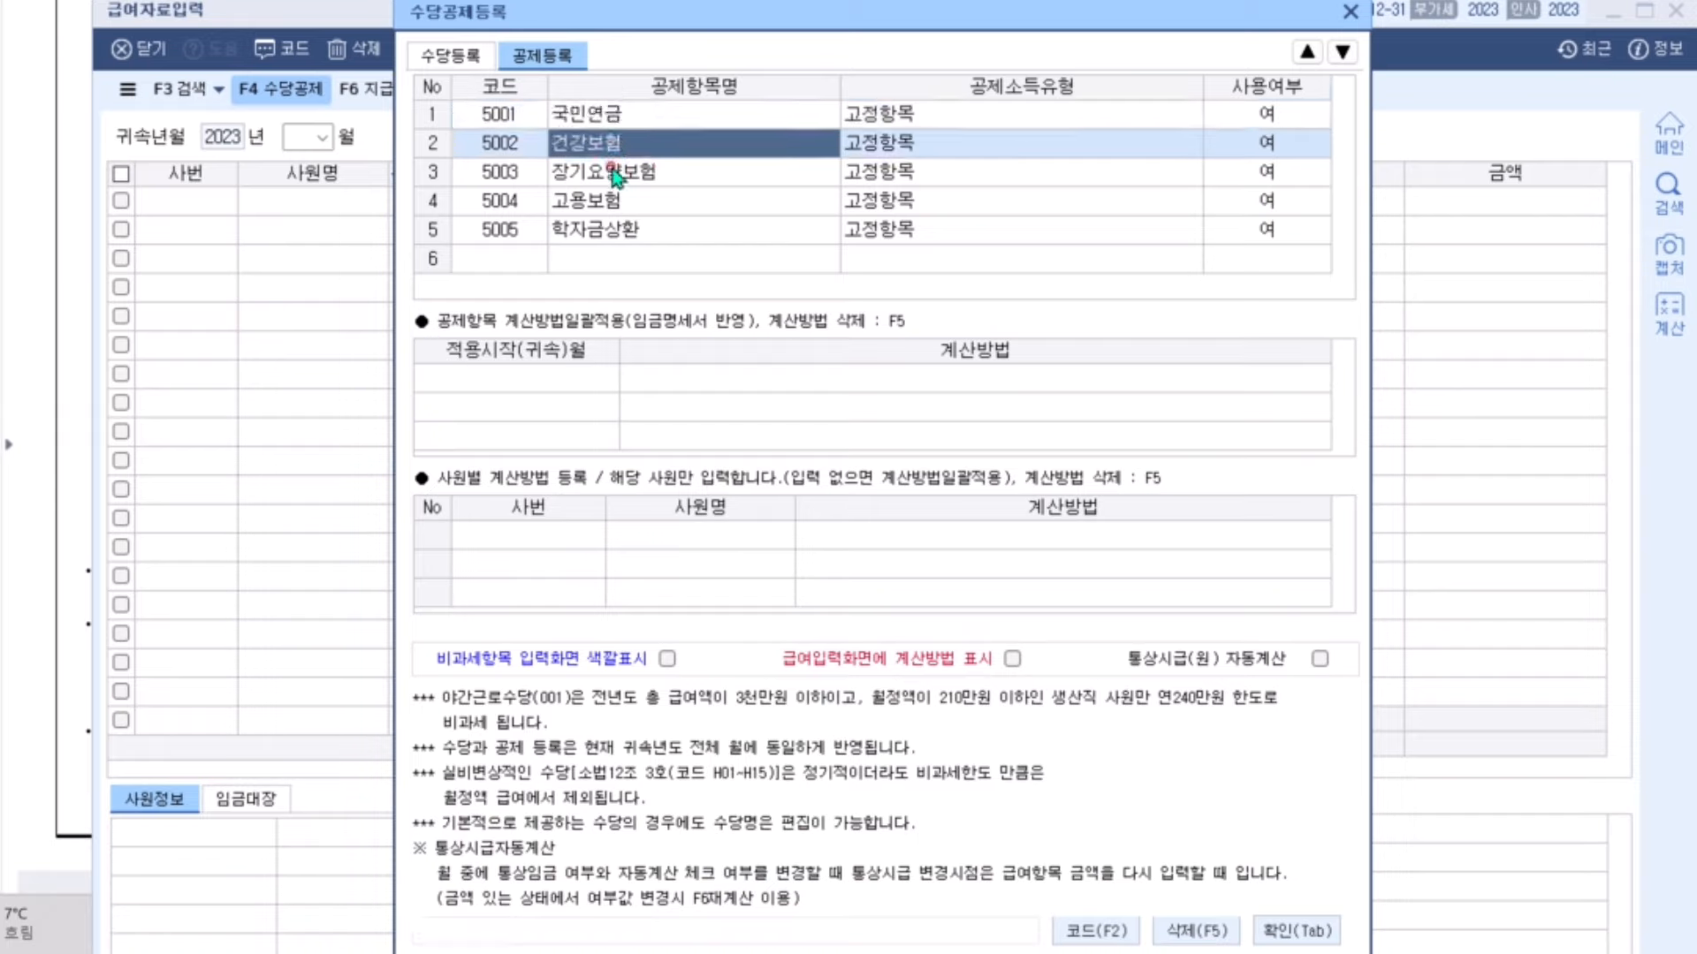
left_click(612, 172)
left_click(613, 201)
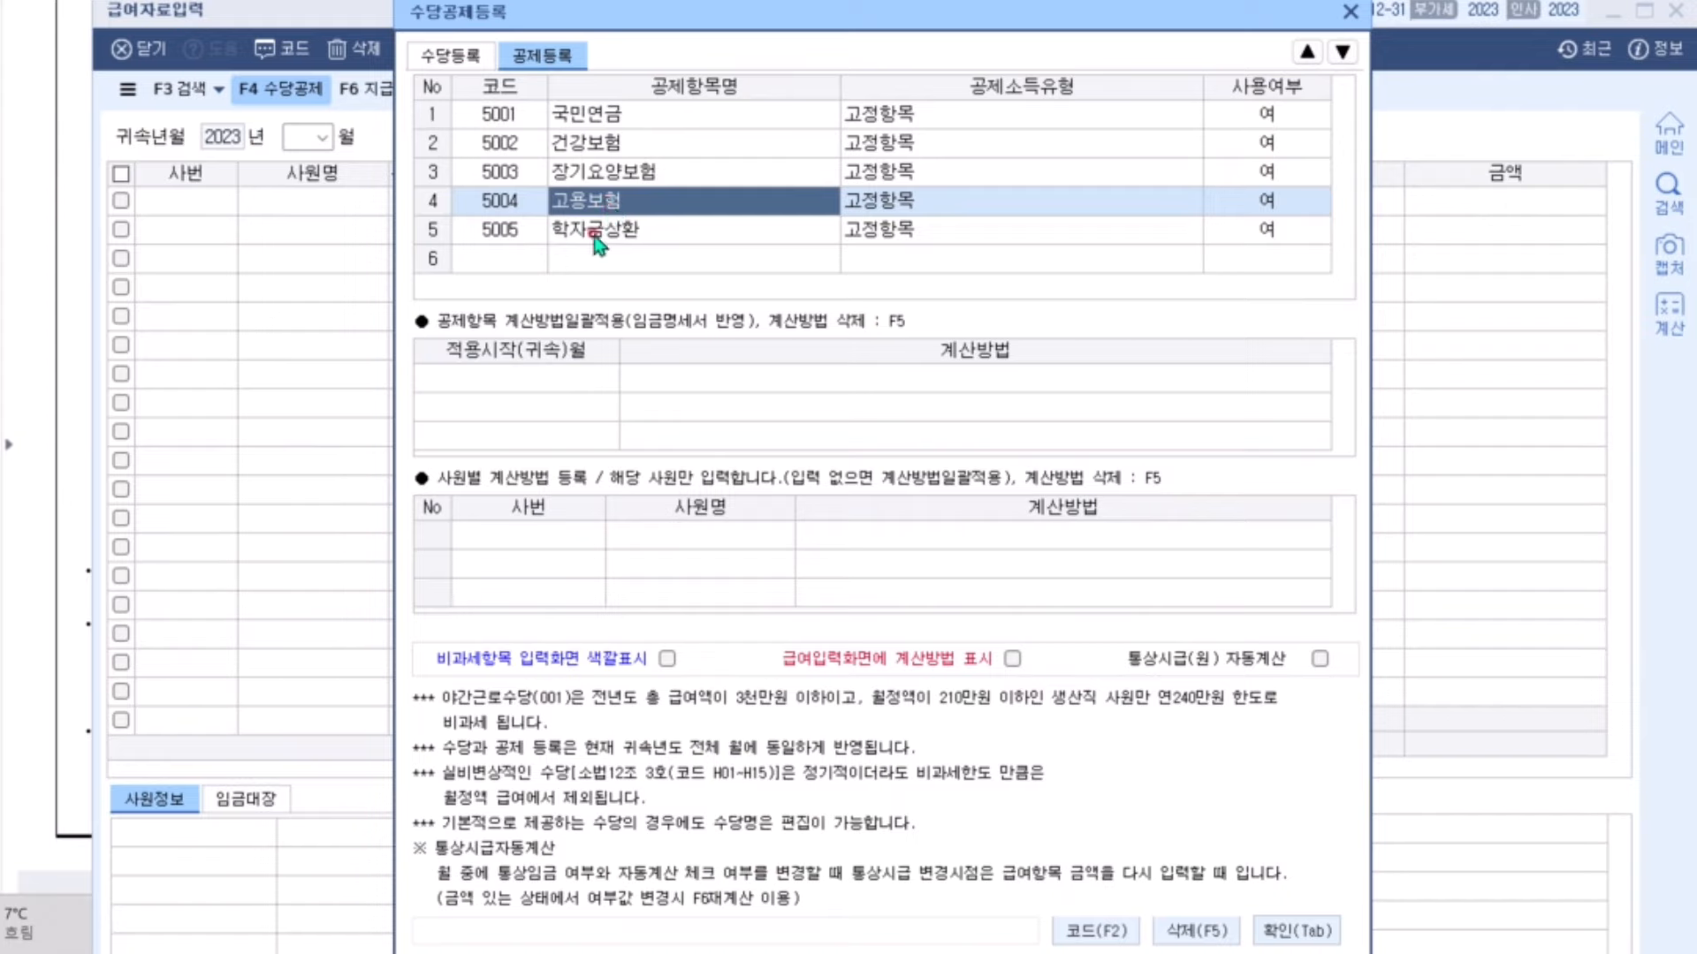
left_click(596, 232)
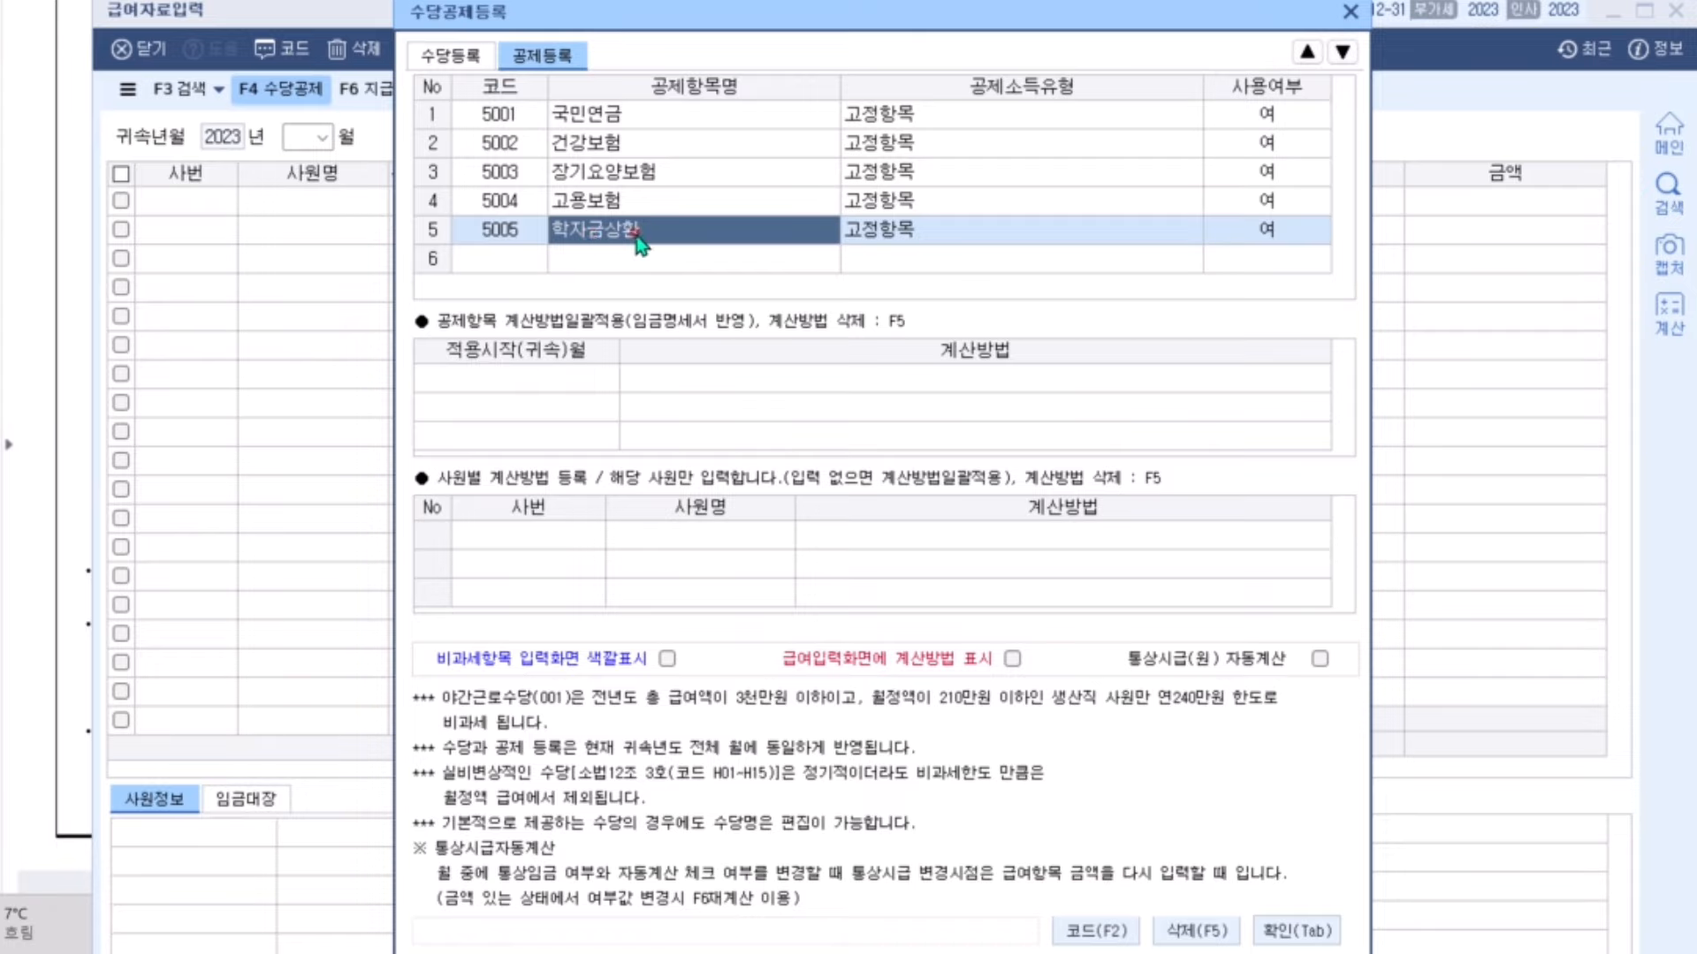
left_click(1246, 236)
left_click(1179, 230)
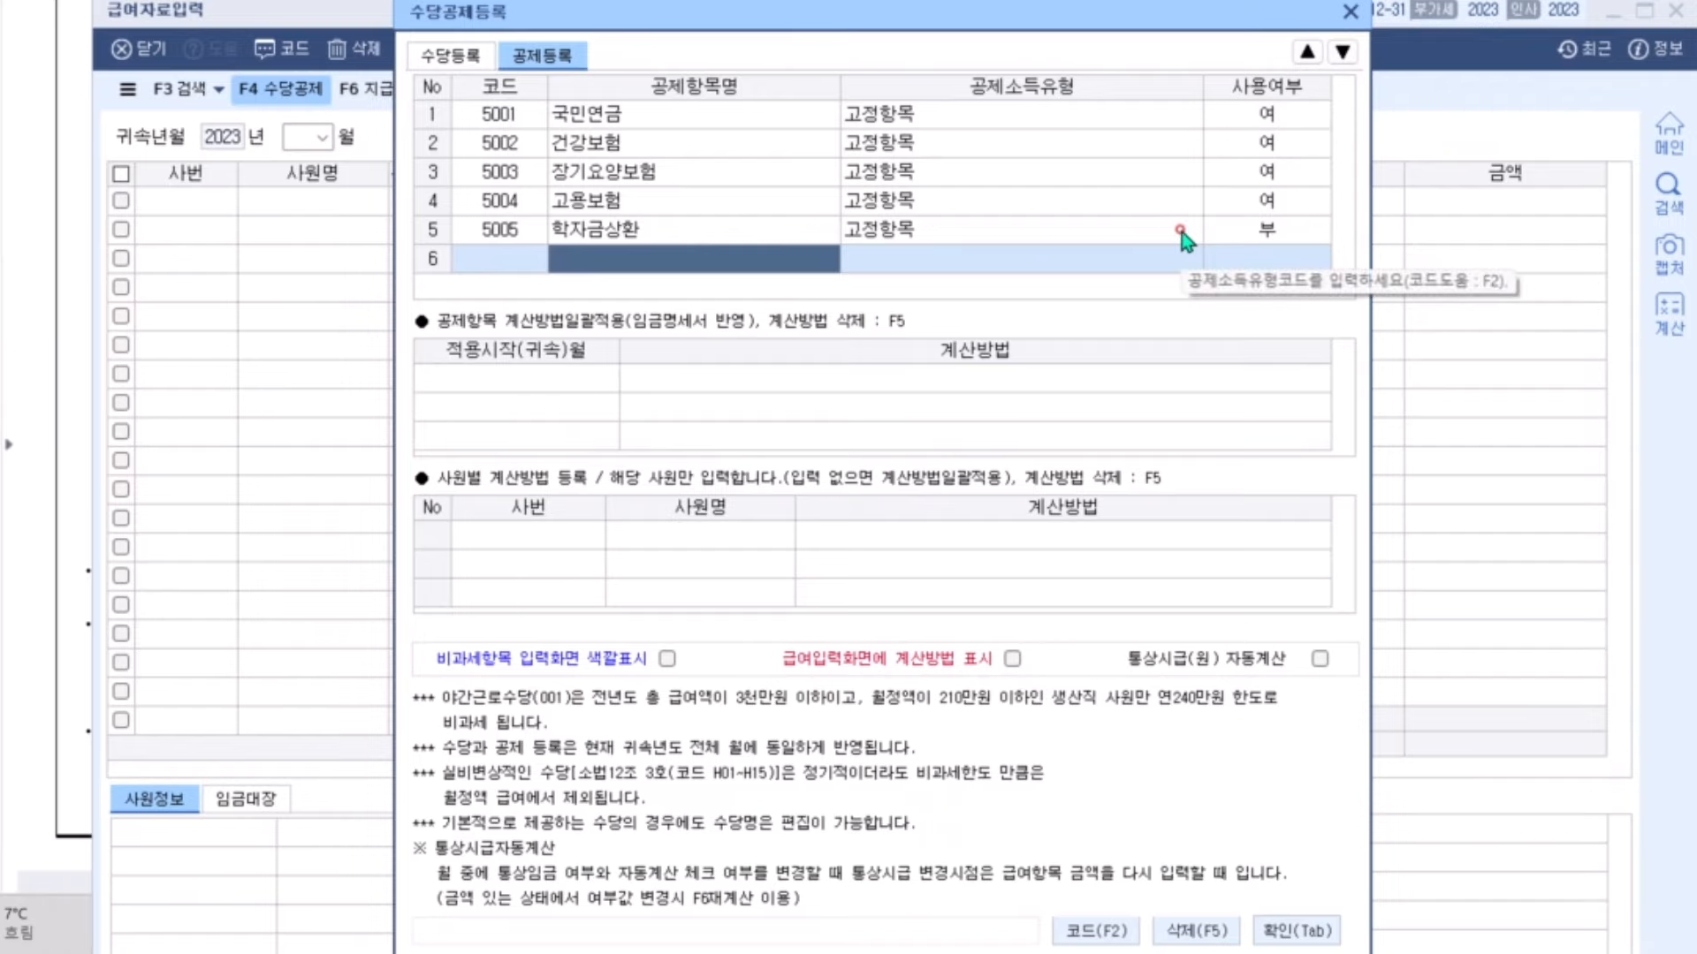
left_click(1296, 930)
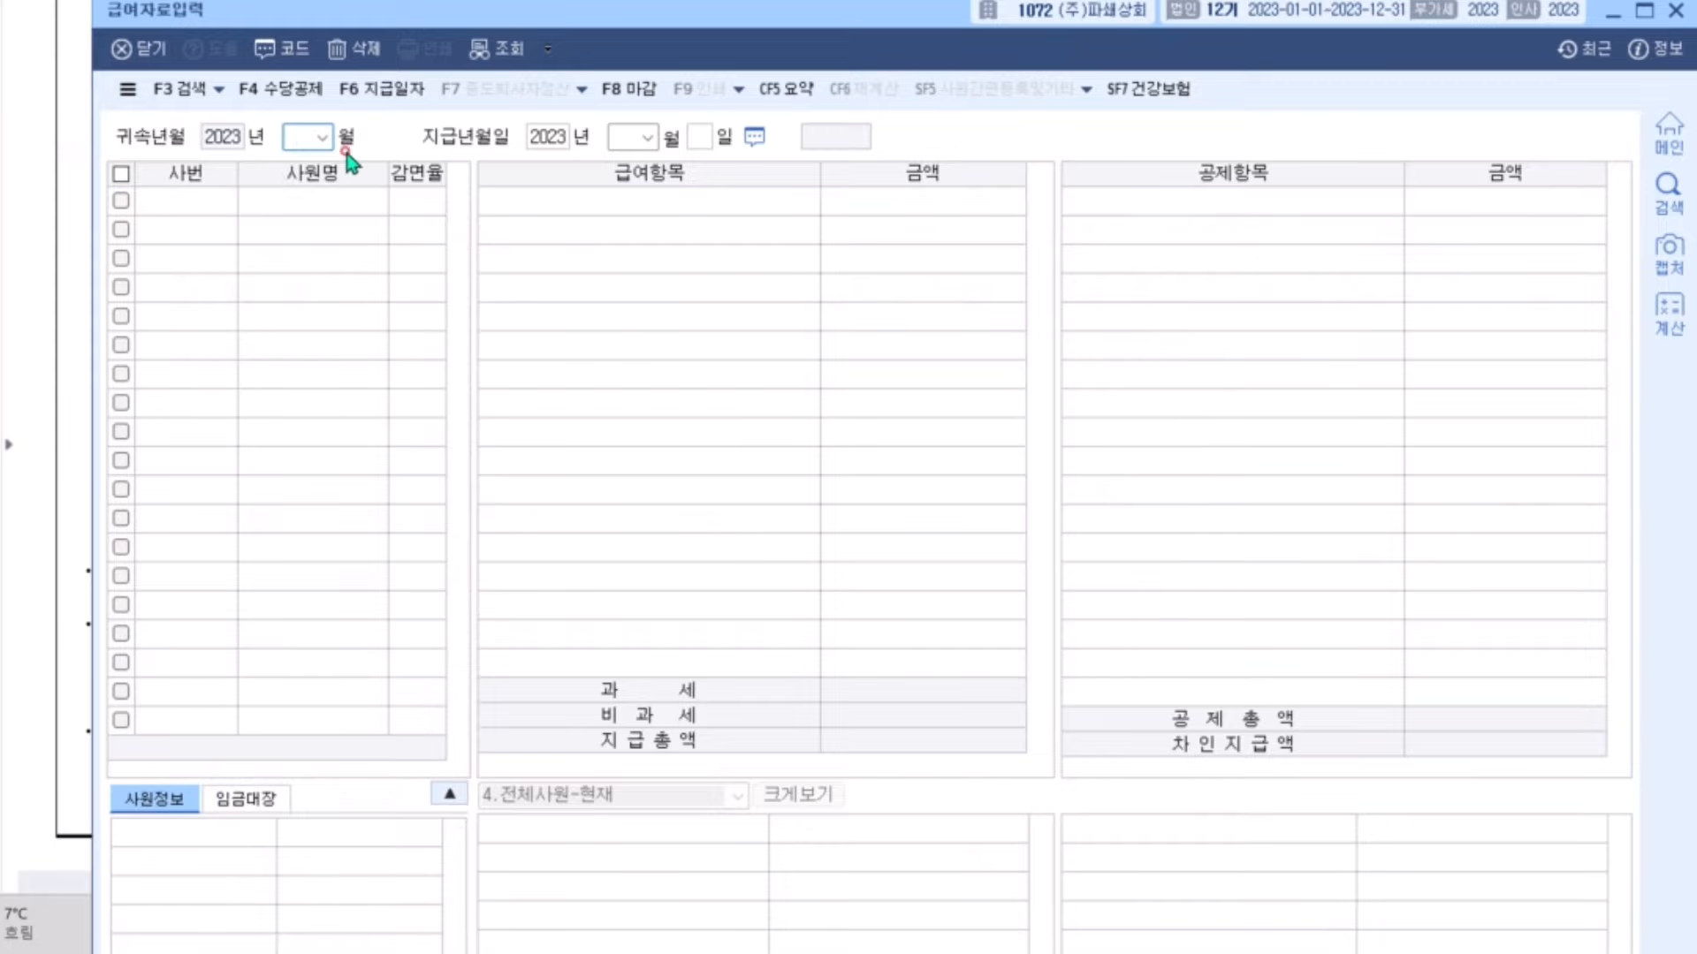
- Load the payroll for attribution month 2023-03 with payment date 2023-03-31
type("03")
key("Return")
key("Return")
key("Return")
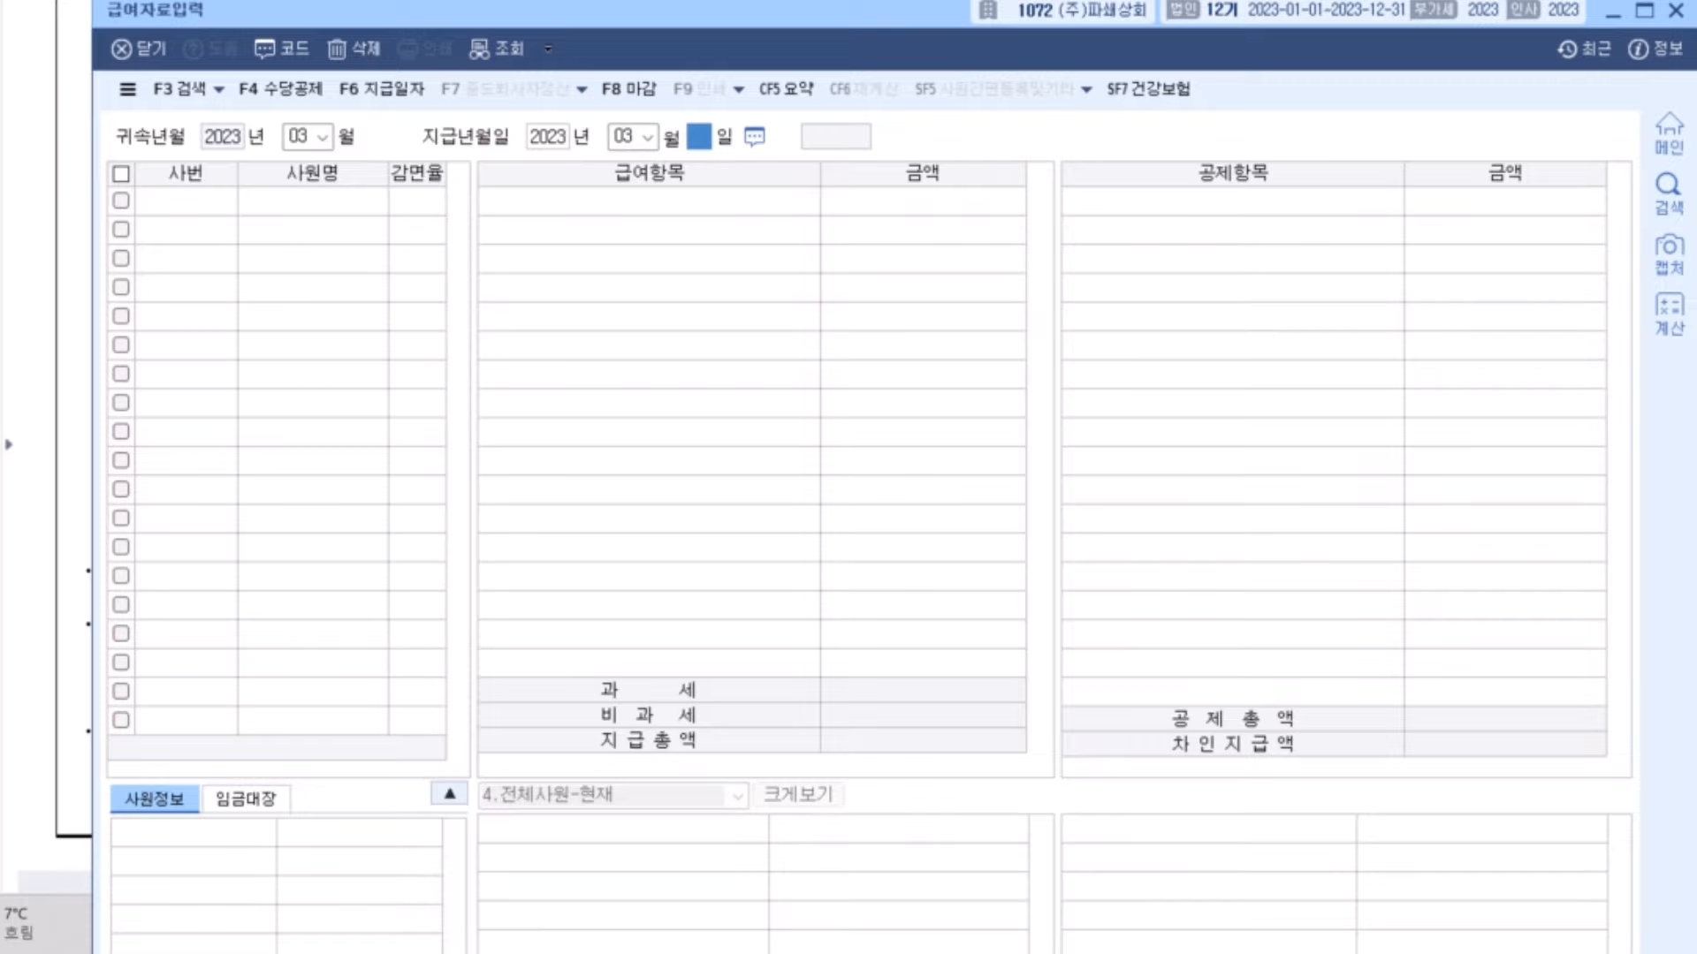
type("31")
key("Return")
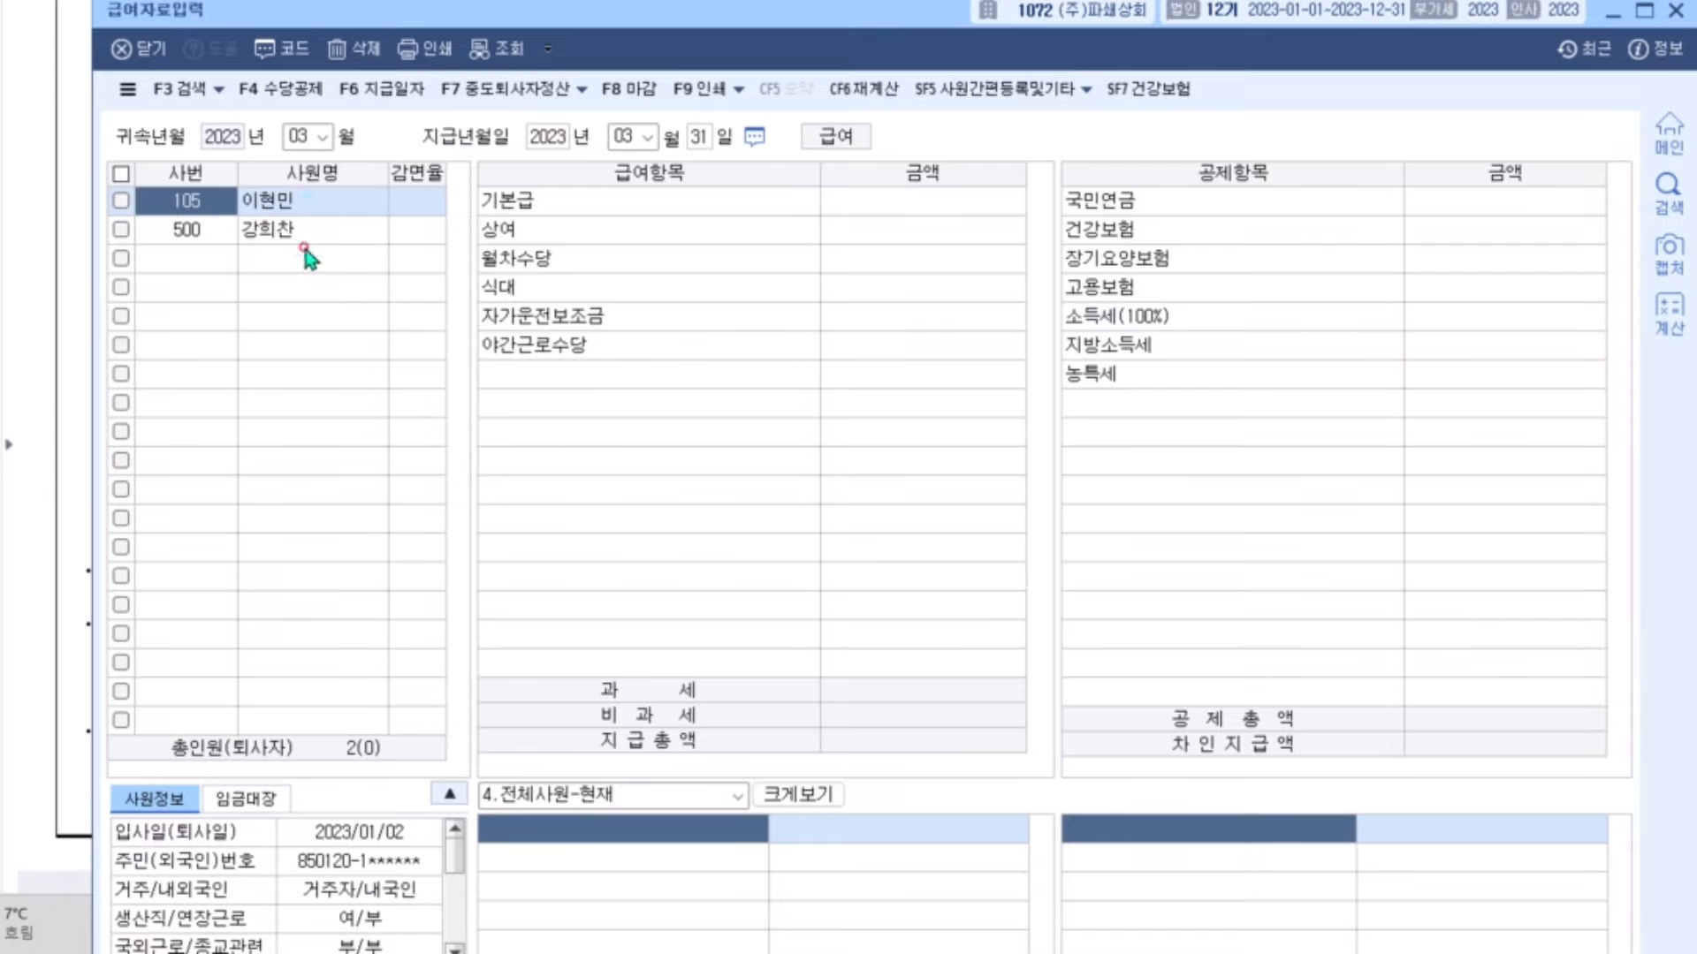
- Enter the first listed employee's 기본급 as 2,600,000, 상여 as 600,000 and 월차수당 as 300,000
left_click(309, 244)
left_click(311, 203)
left_click(903, 202)
type("2600000")
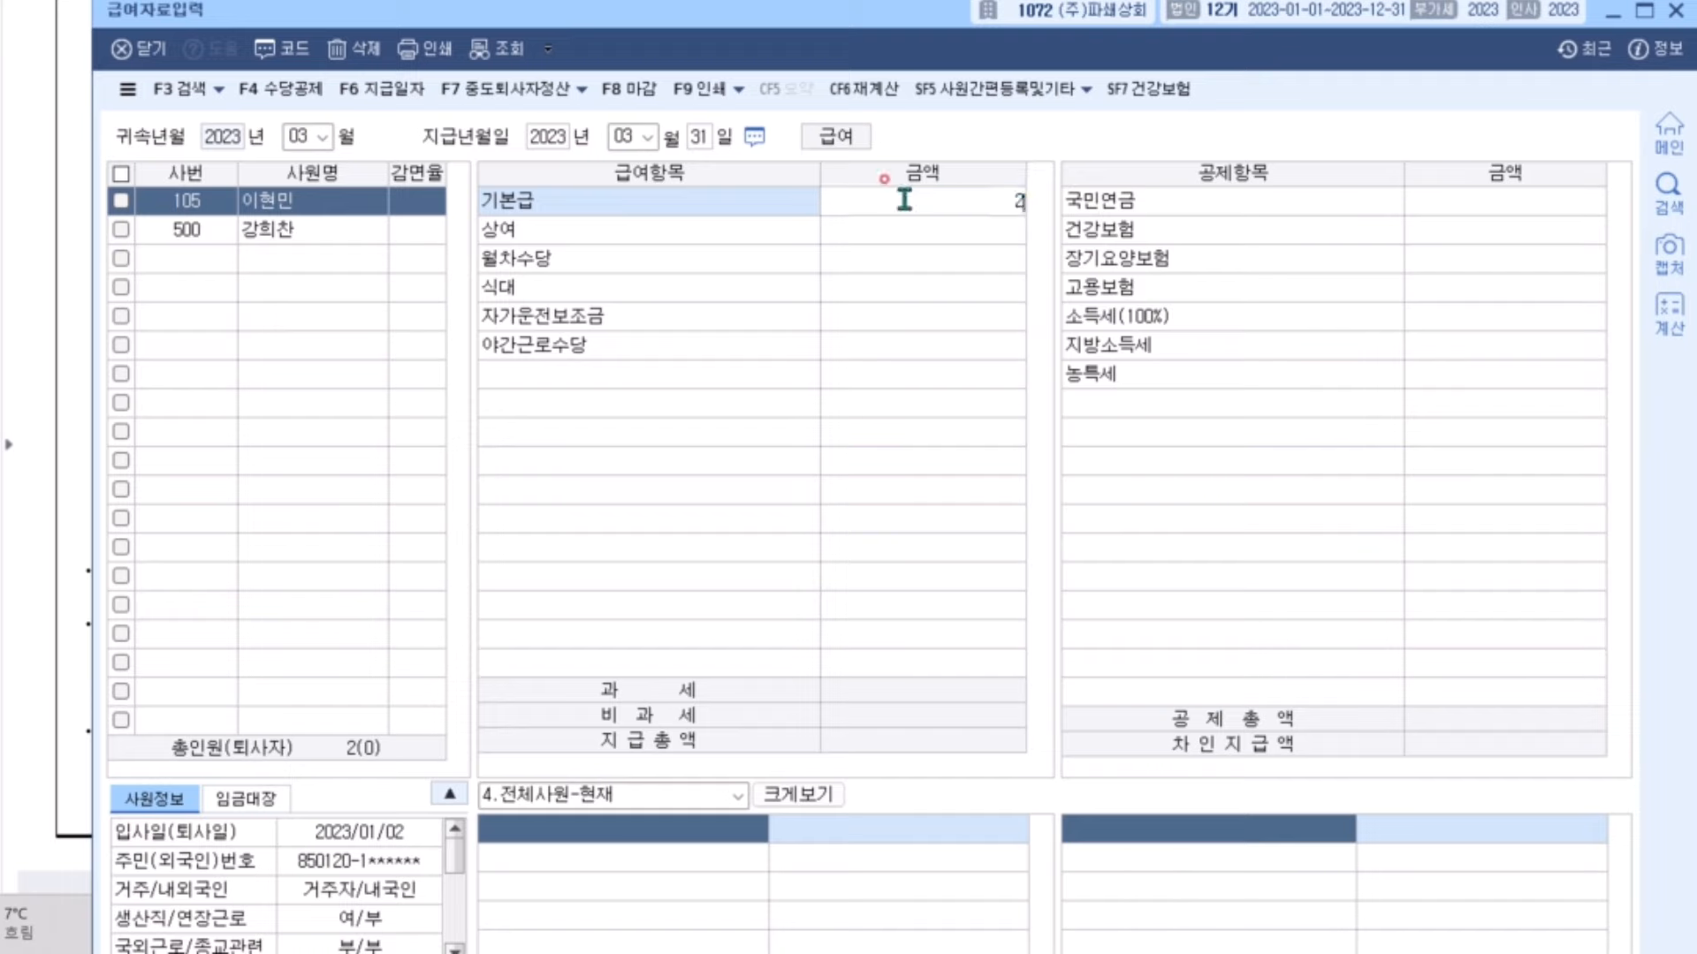
key("Return")
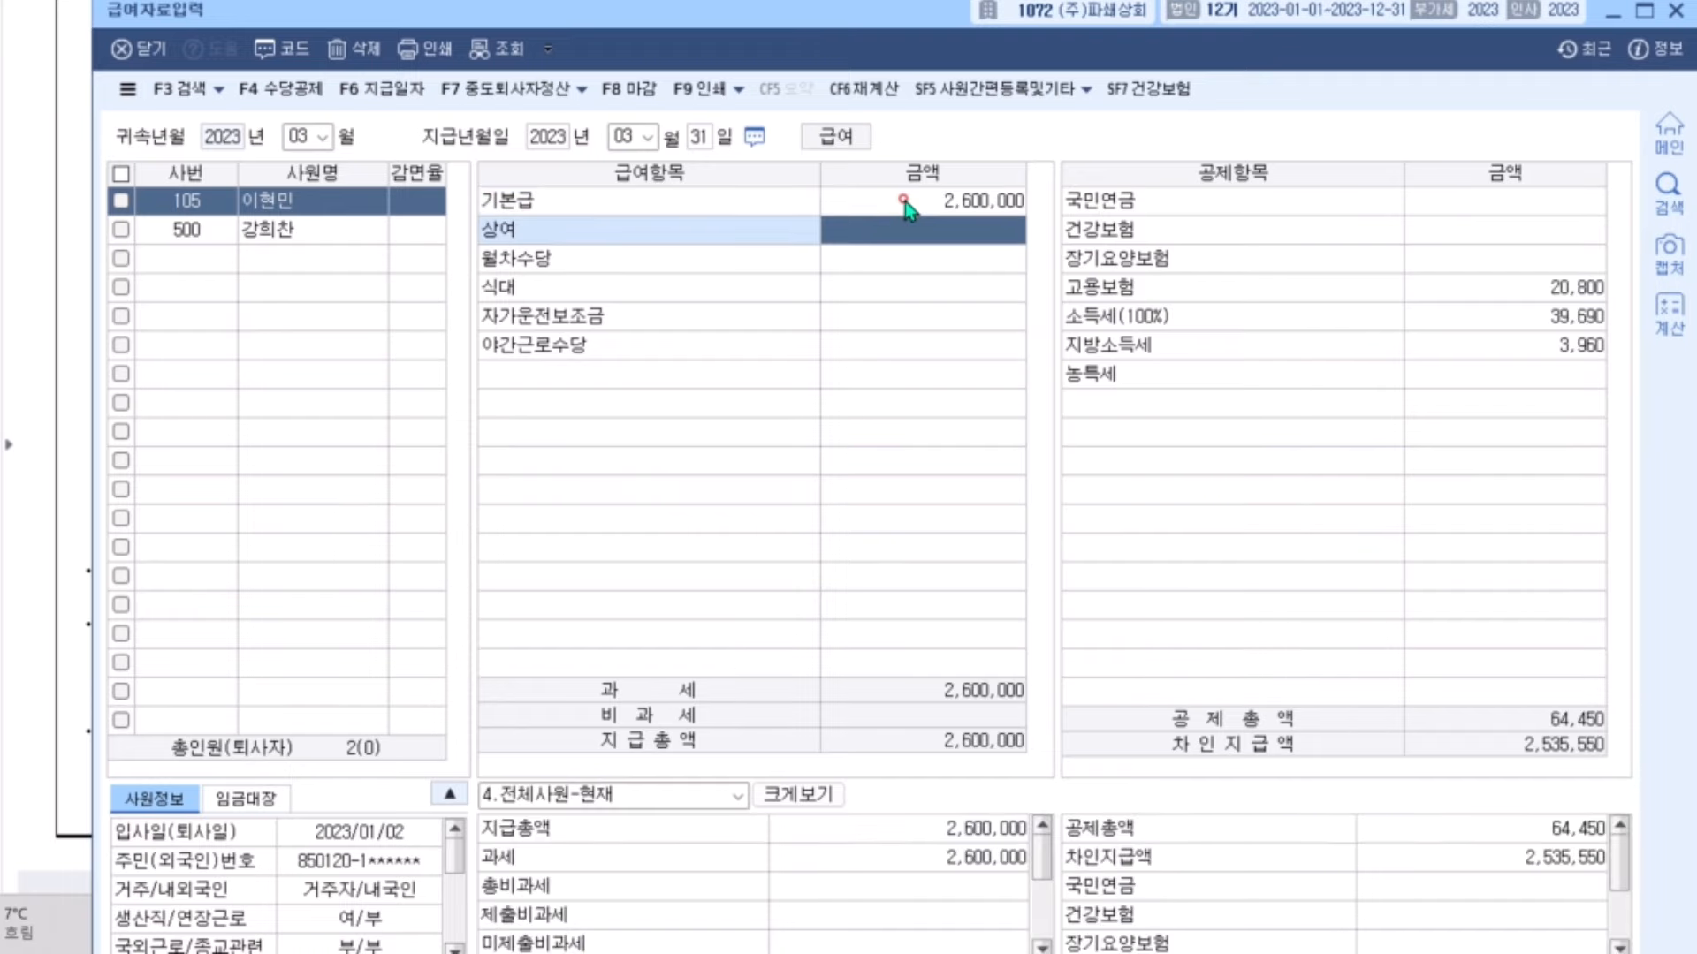
type("6000000")
key("Return")
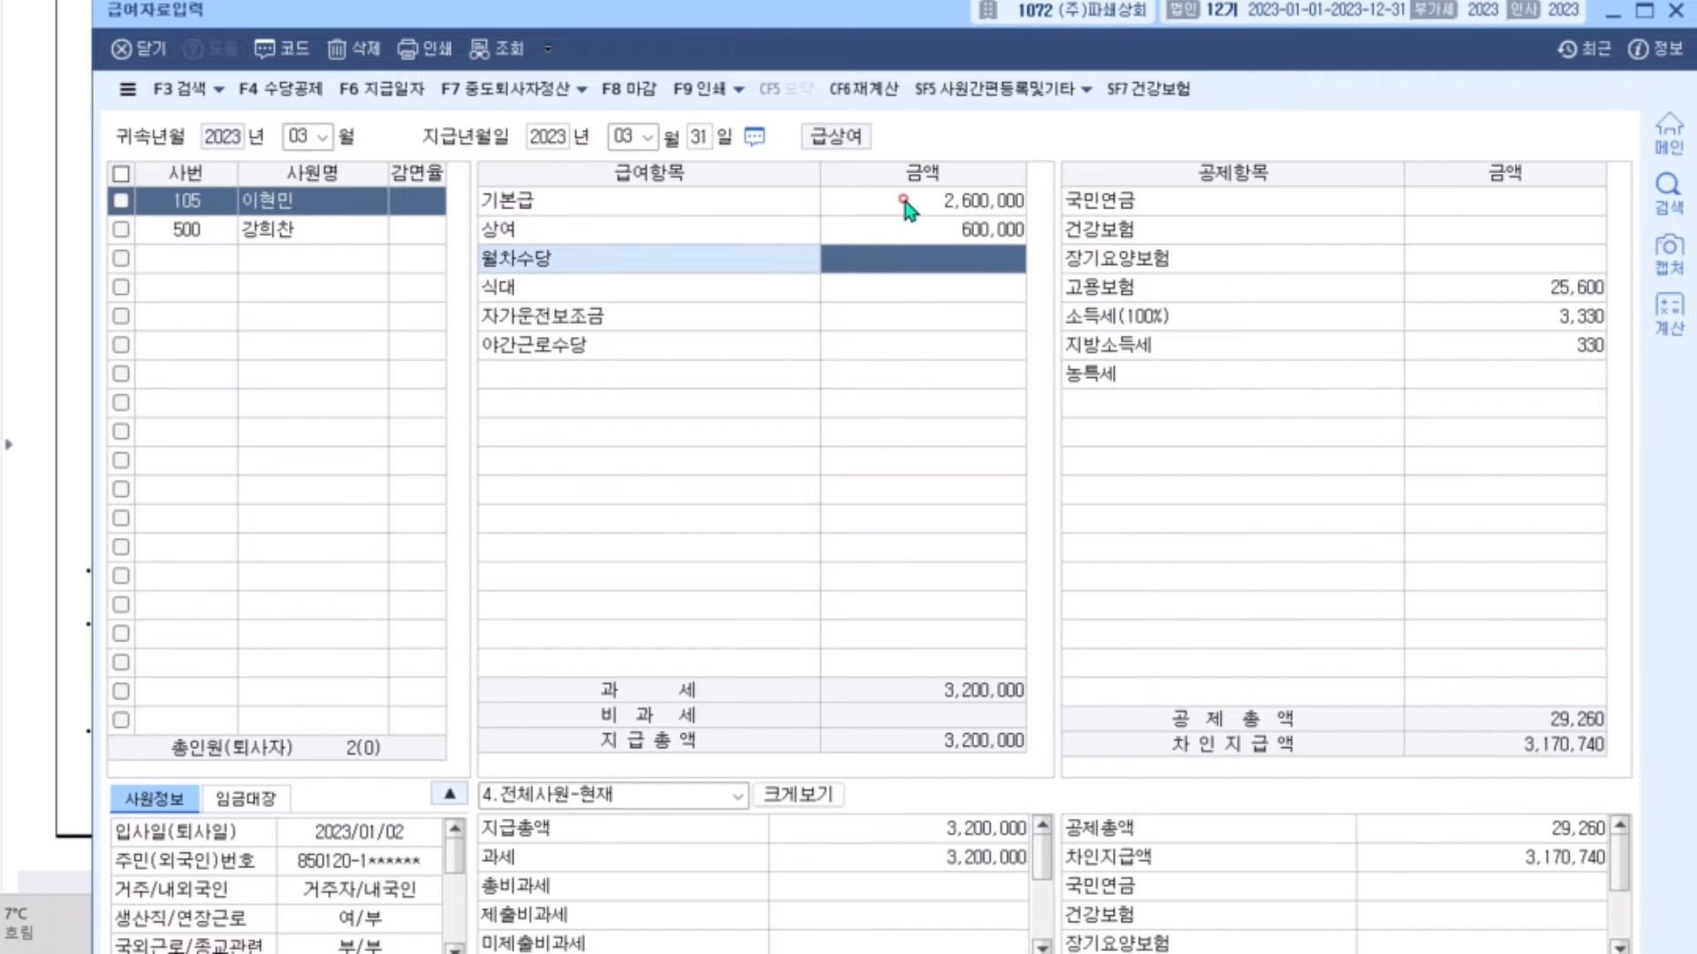
type("3000000")
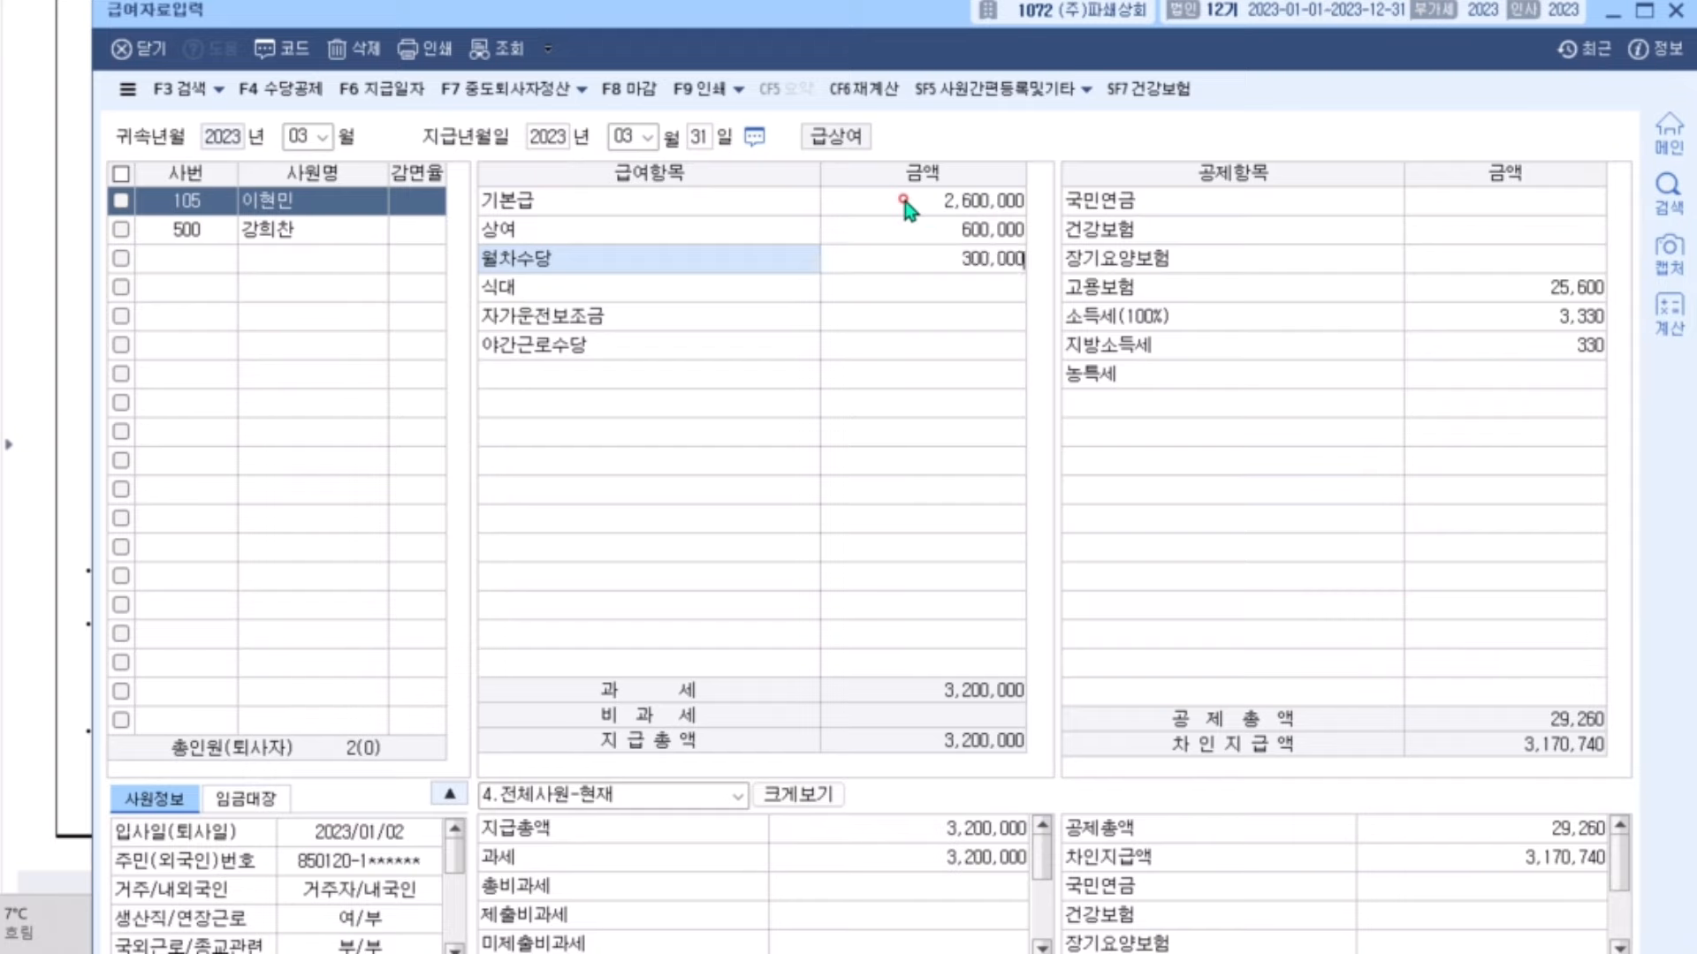
key("Return")
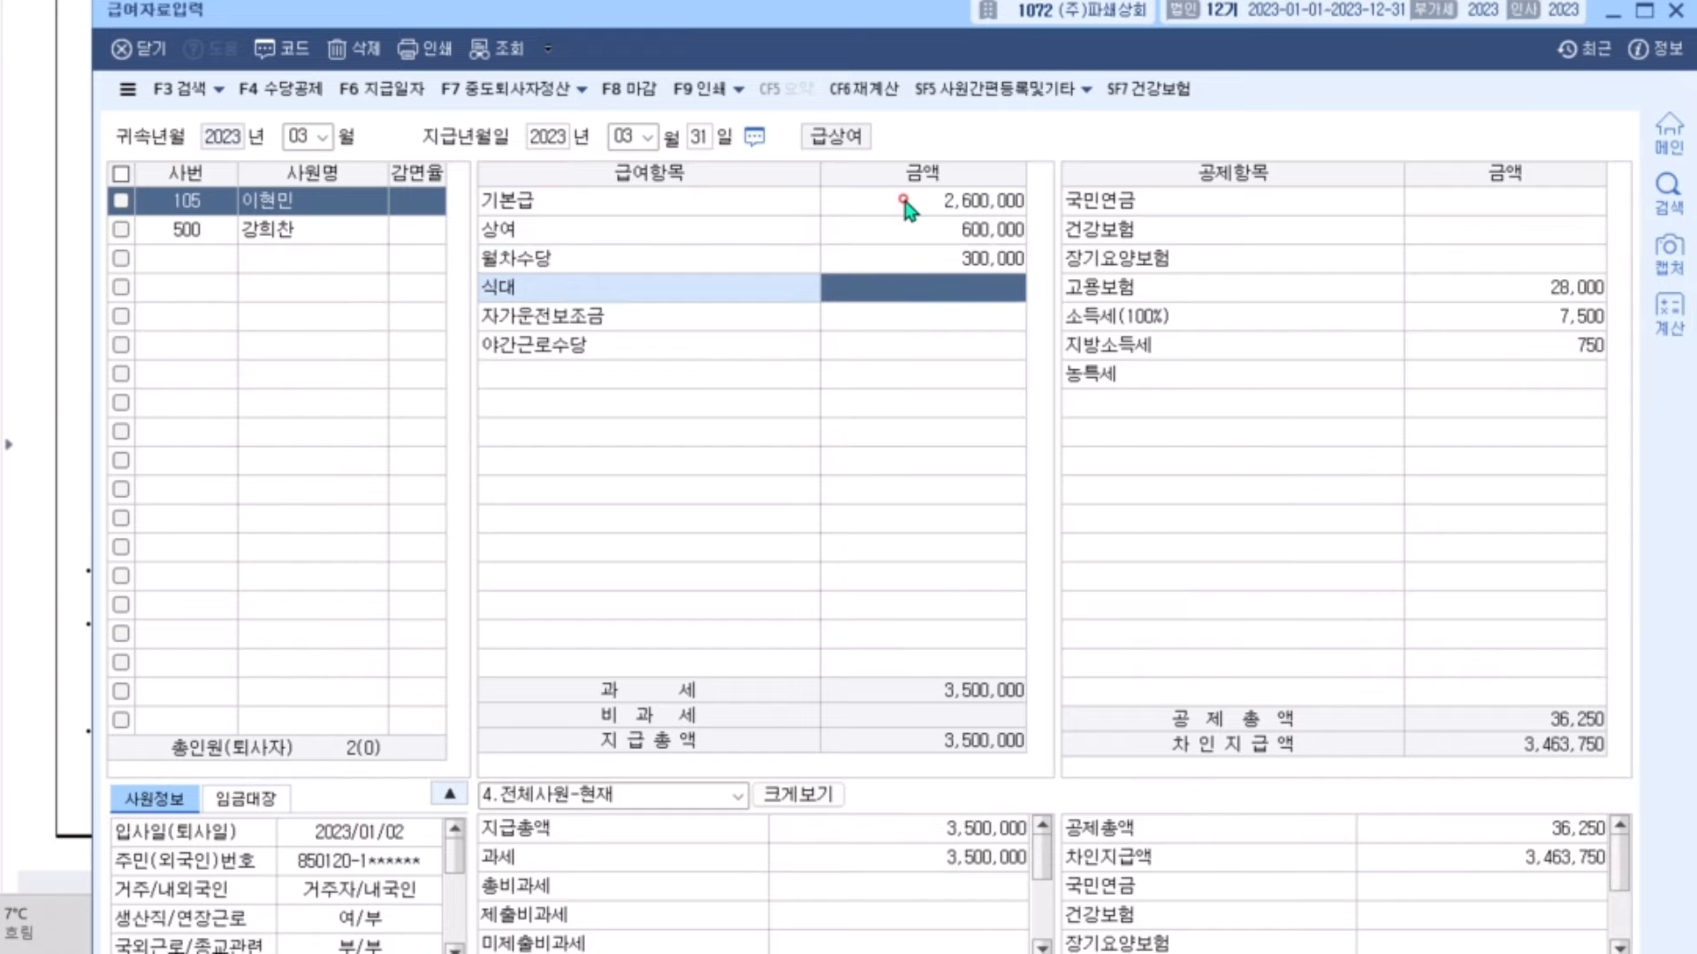
- Enter the first employee's 식대 as 100,000, 자가운전보조금 as 200,000 and 야간근로수당 as 200,000
type("1000000")
key("Return")
type("2")
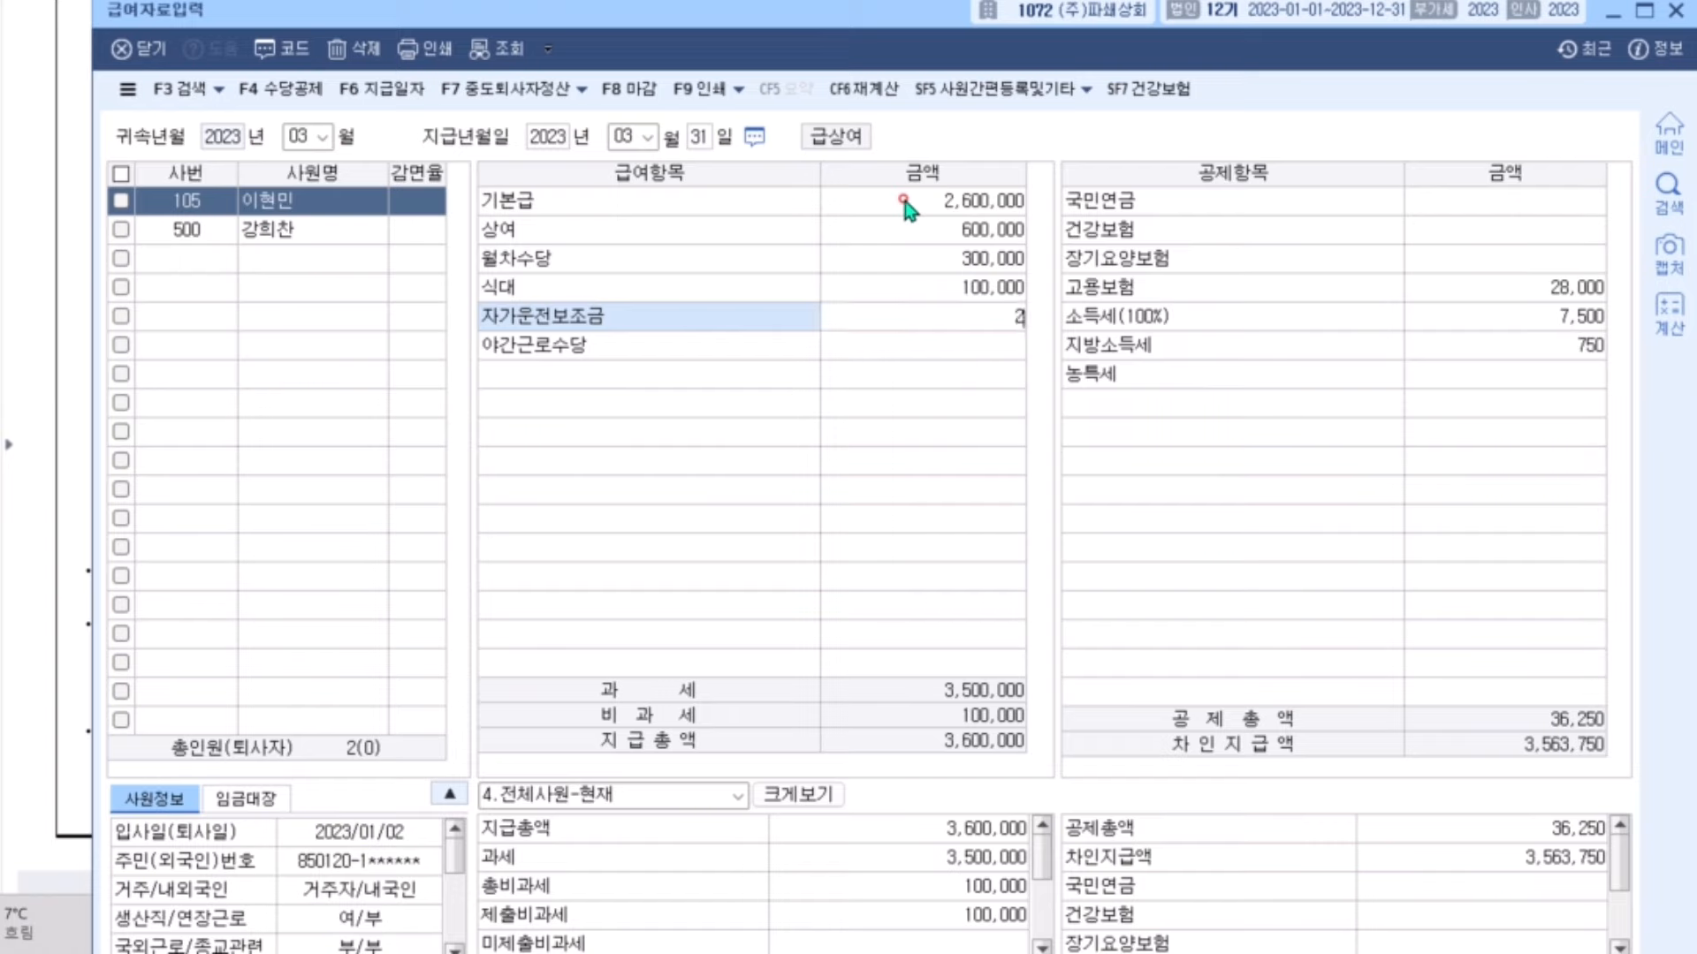
type("00,000")
key("Return")
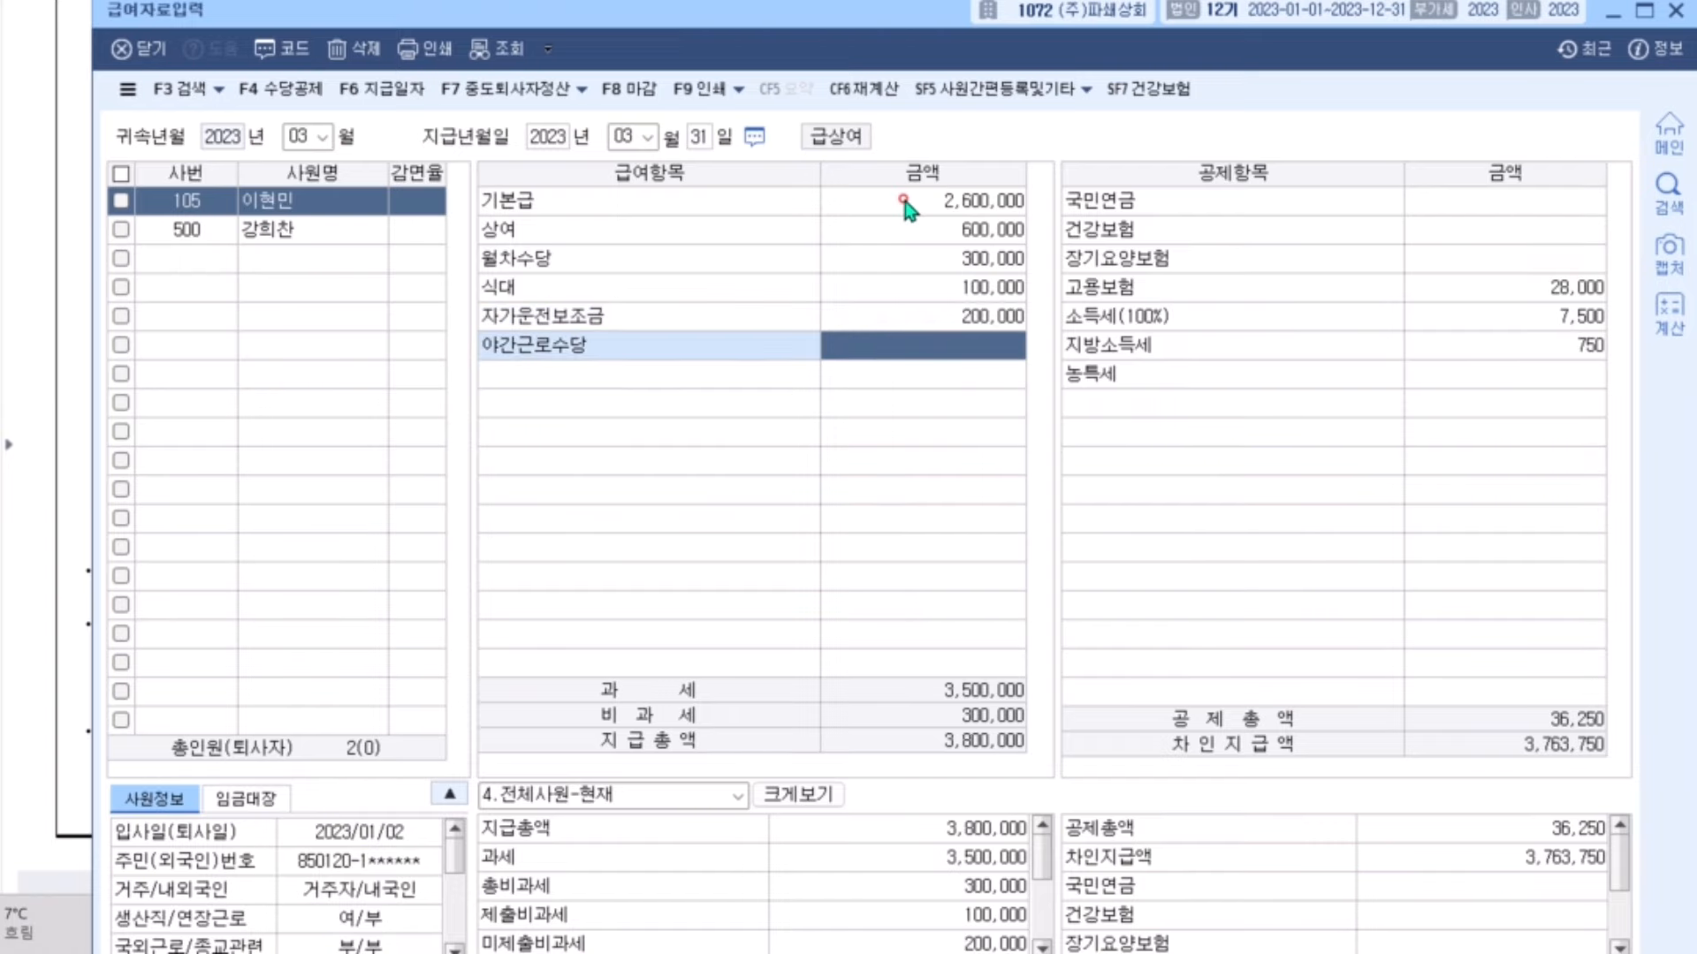
type("2000000")
key("Return")
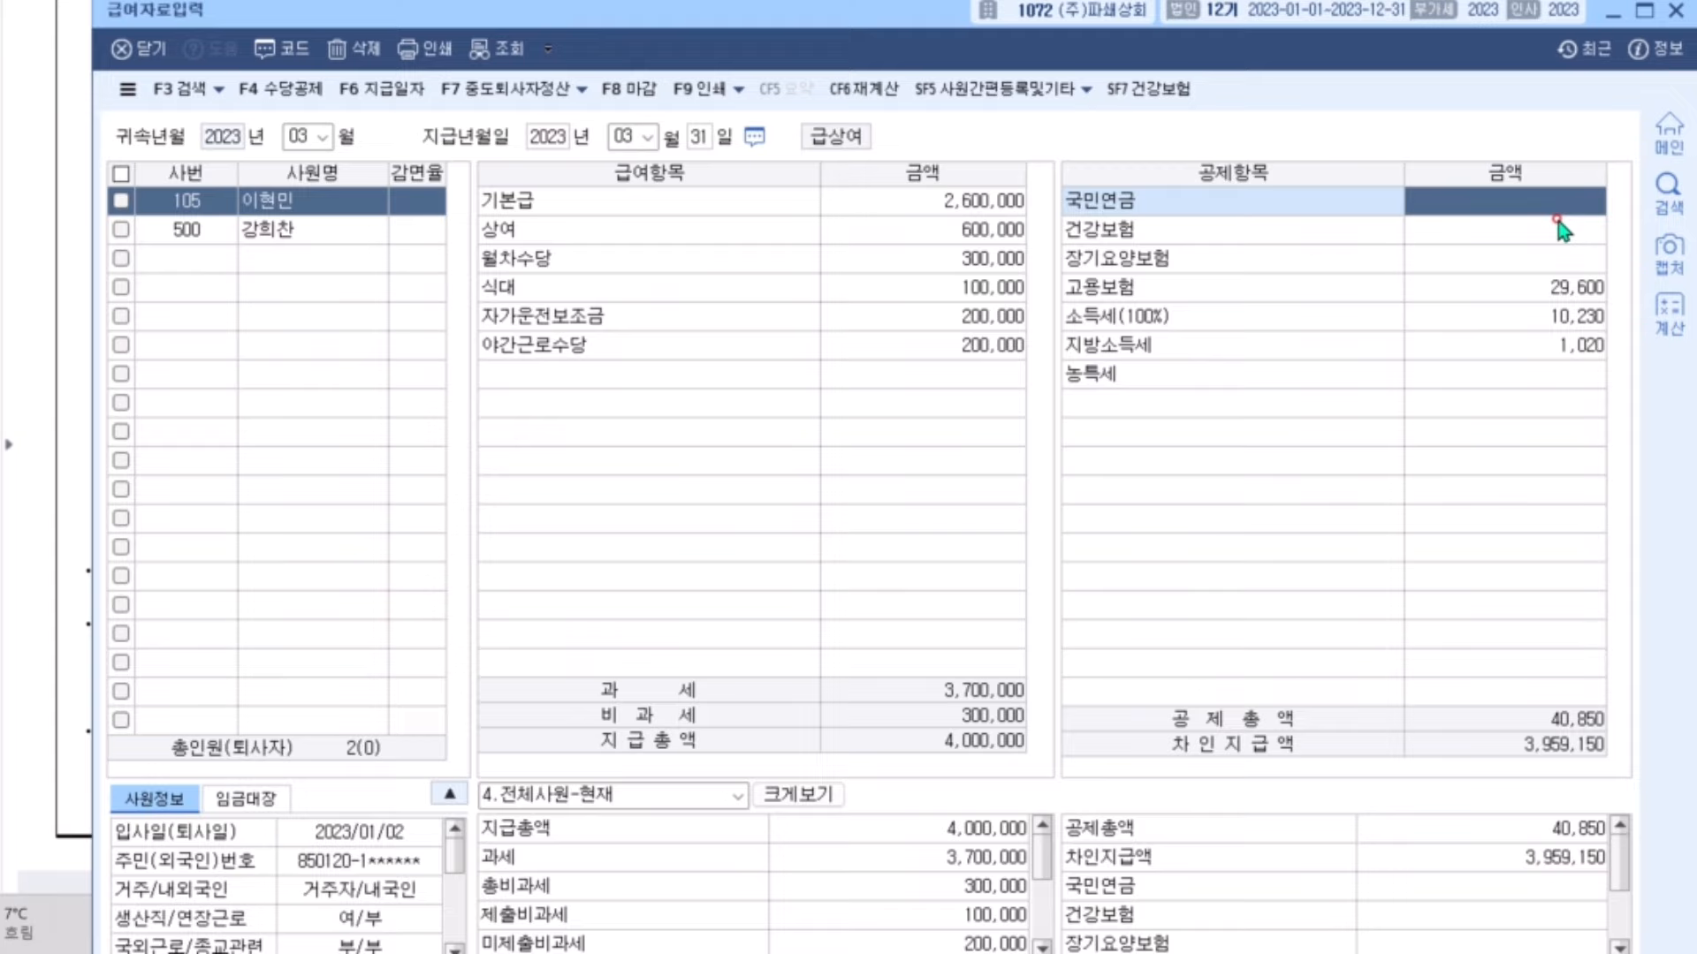
- Enter the first employee's 국민연금 deduction as 126,000 and 건강보험 deduction as 98,270
type("1")
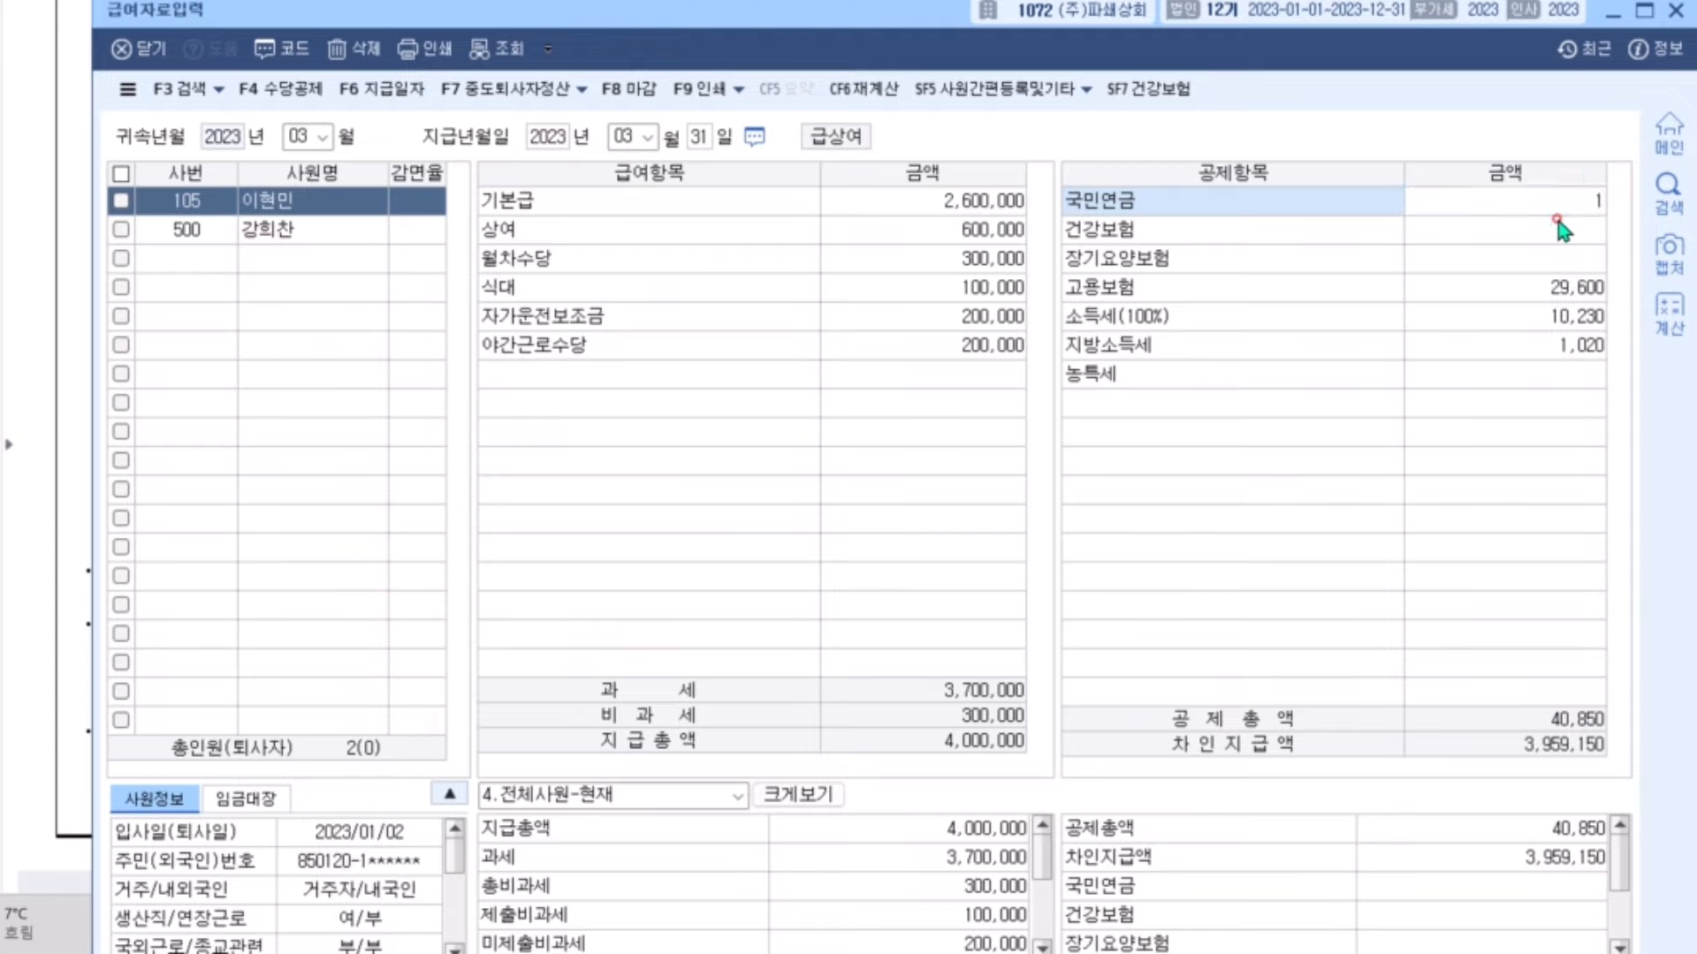
type("026000")
key("Return")
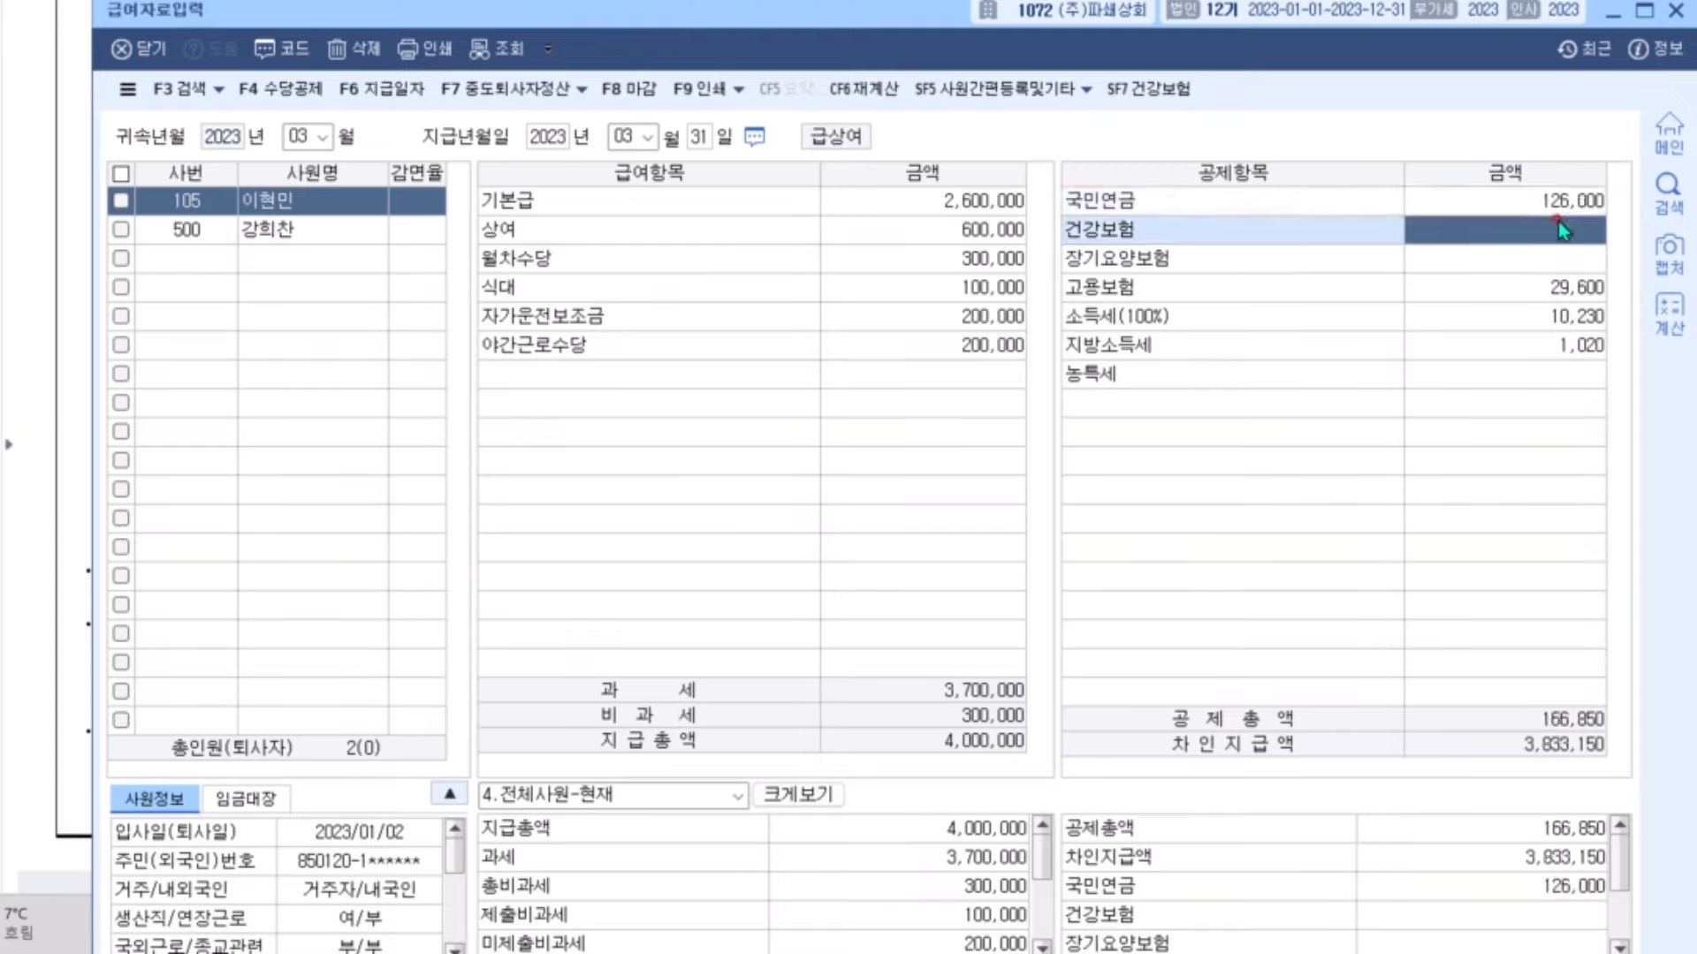
type("98270")
key("Return")
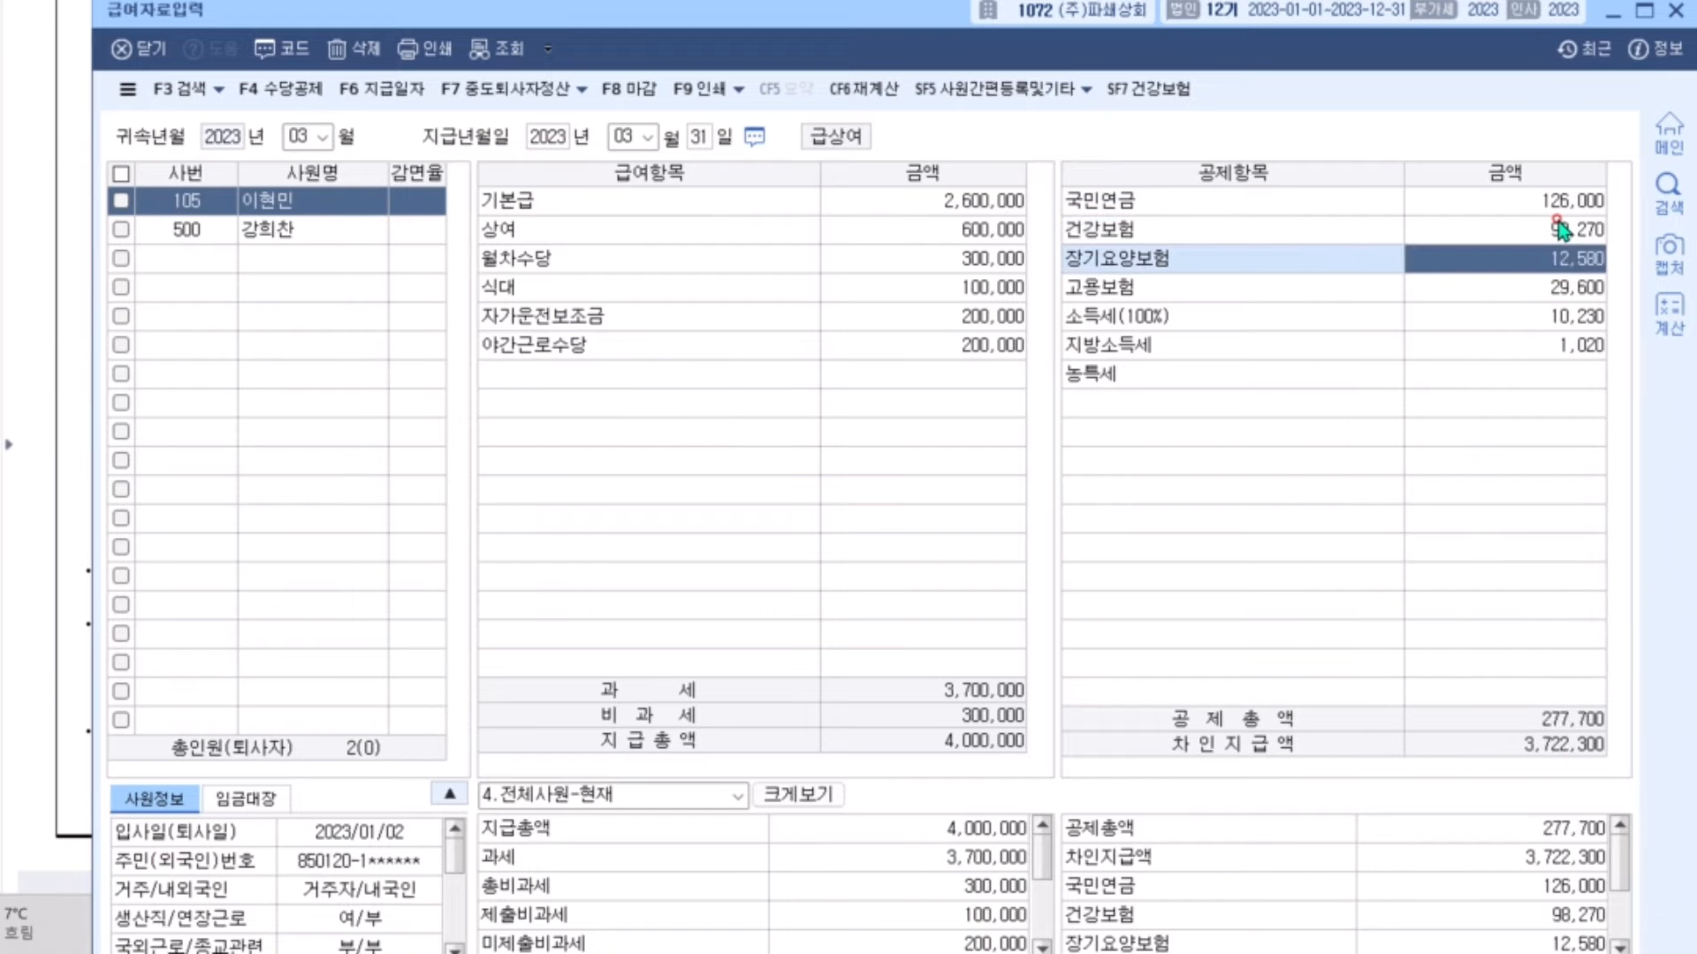
- Enter the first employee's 장기요양보험 deduction as 12,580 and 고용보험 deduction as 29,600
type("12580")
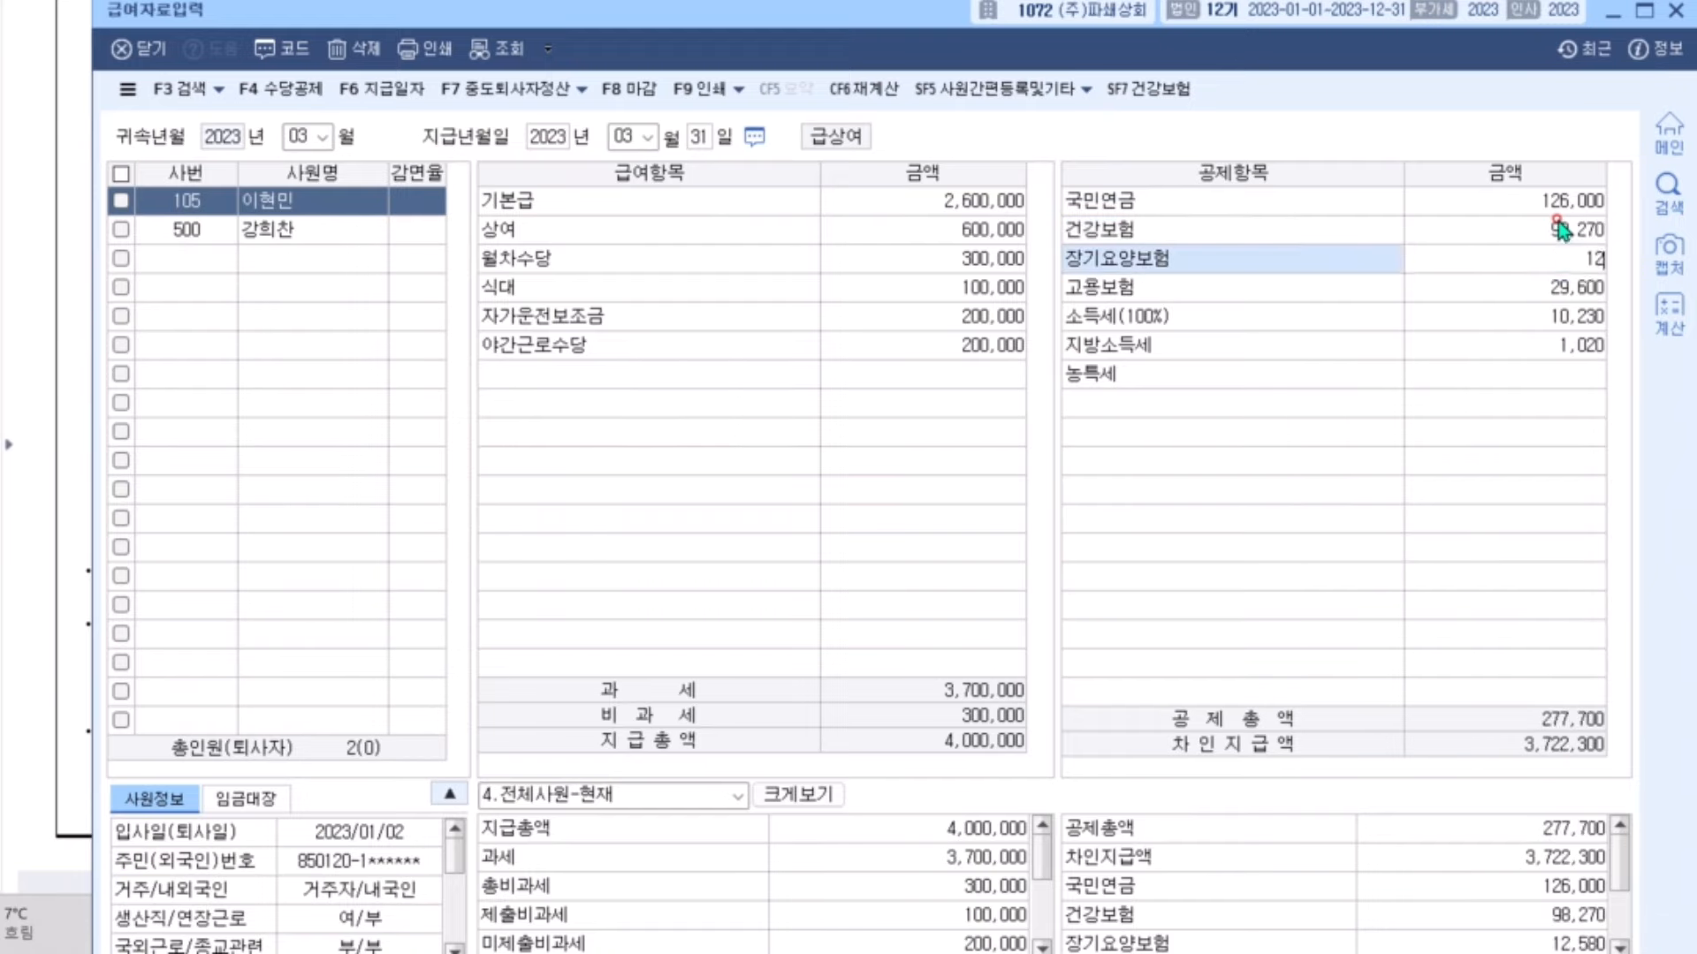
key("Return")
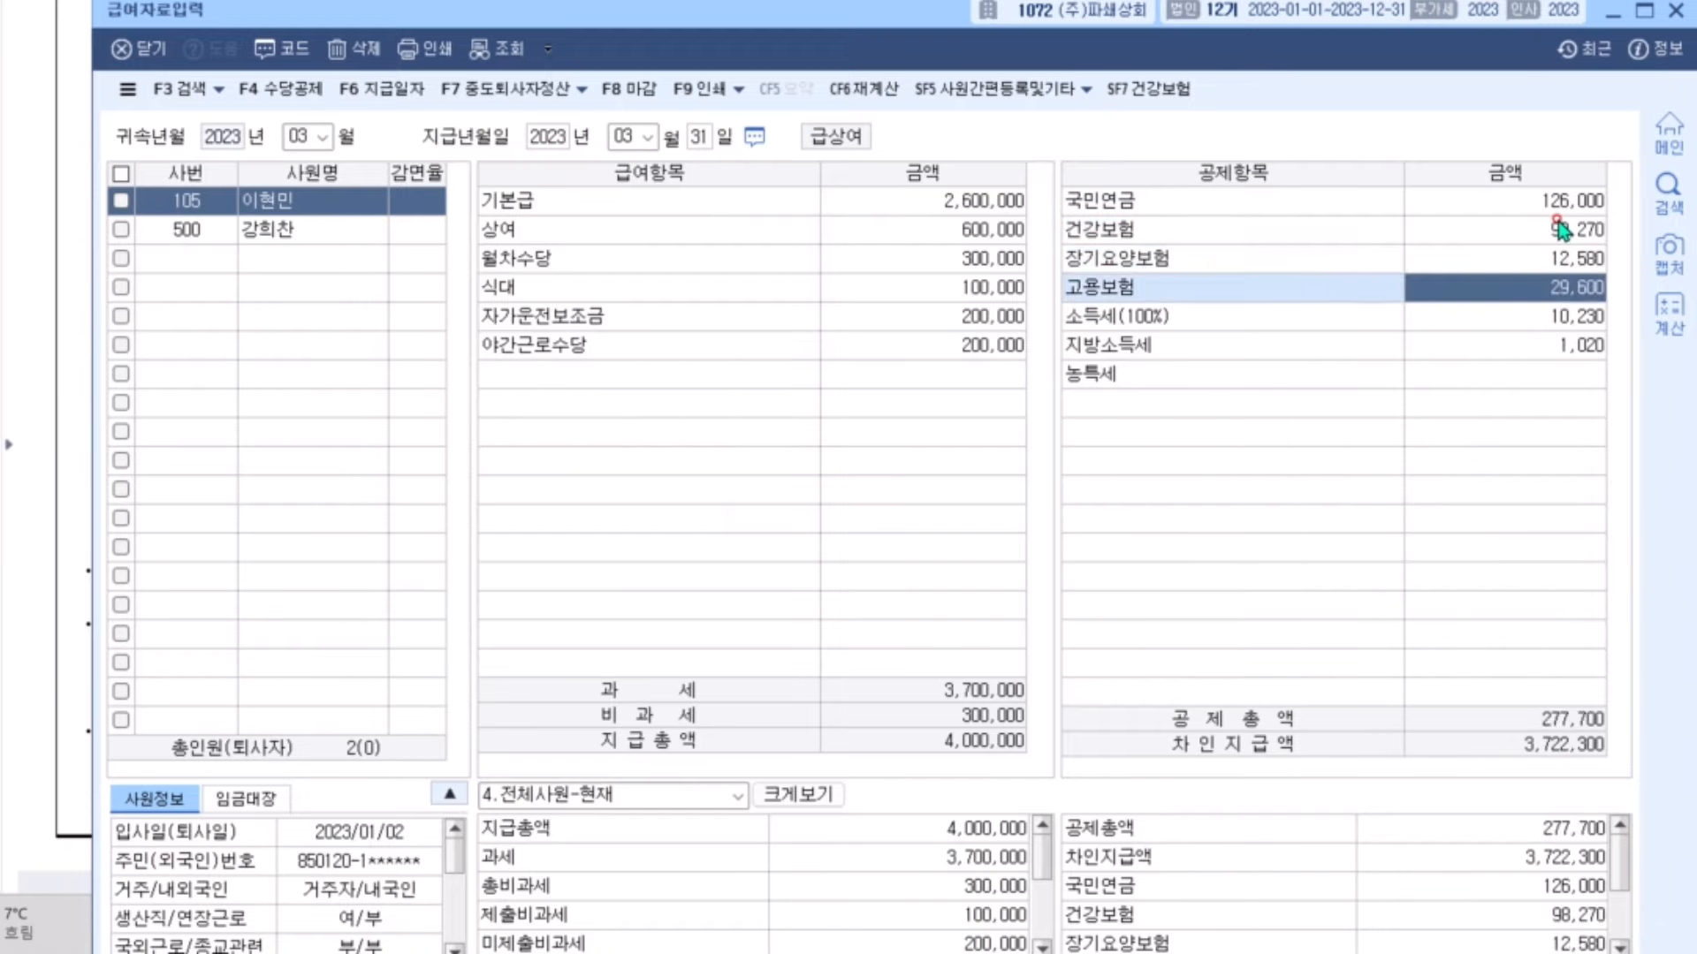
type("29600")
key("Return")
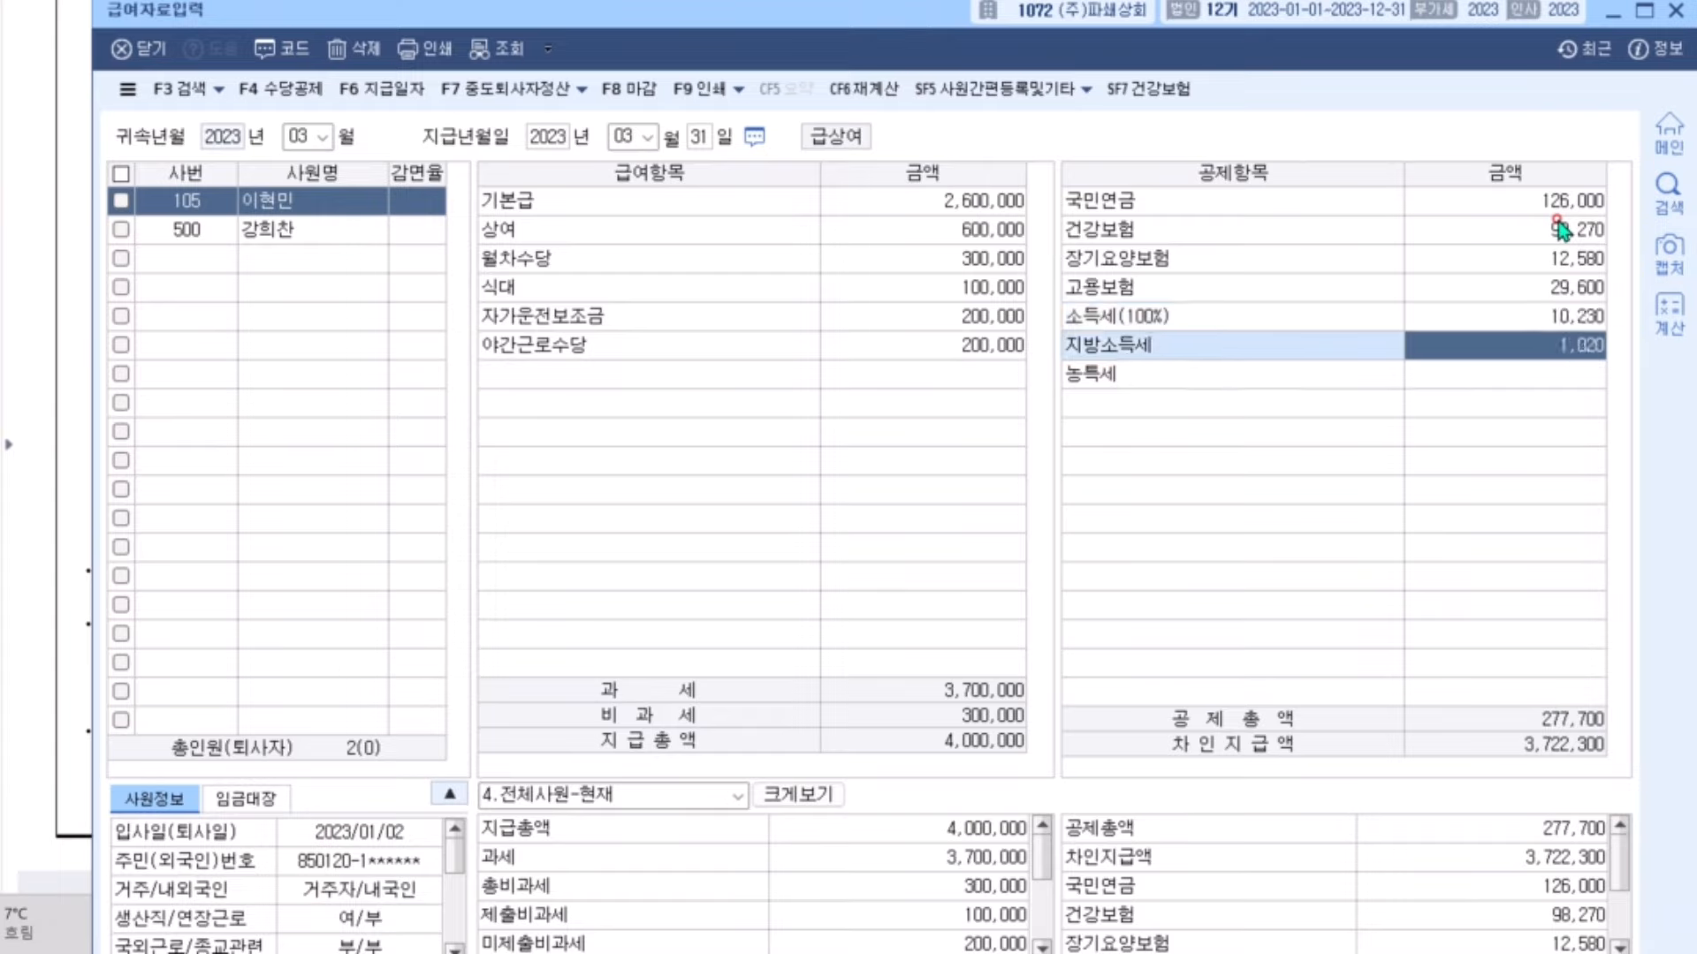
- Check the first employee's 소득세 and 지방소득세 deductions and the tax treatment of the 야간근로수당 allowance
key("Up")
key("Down")
key("Up")
key("Down")
key("Up")
key("Down")
left_click_drag(866, 23, 859, 12)
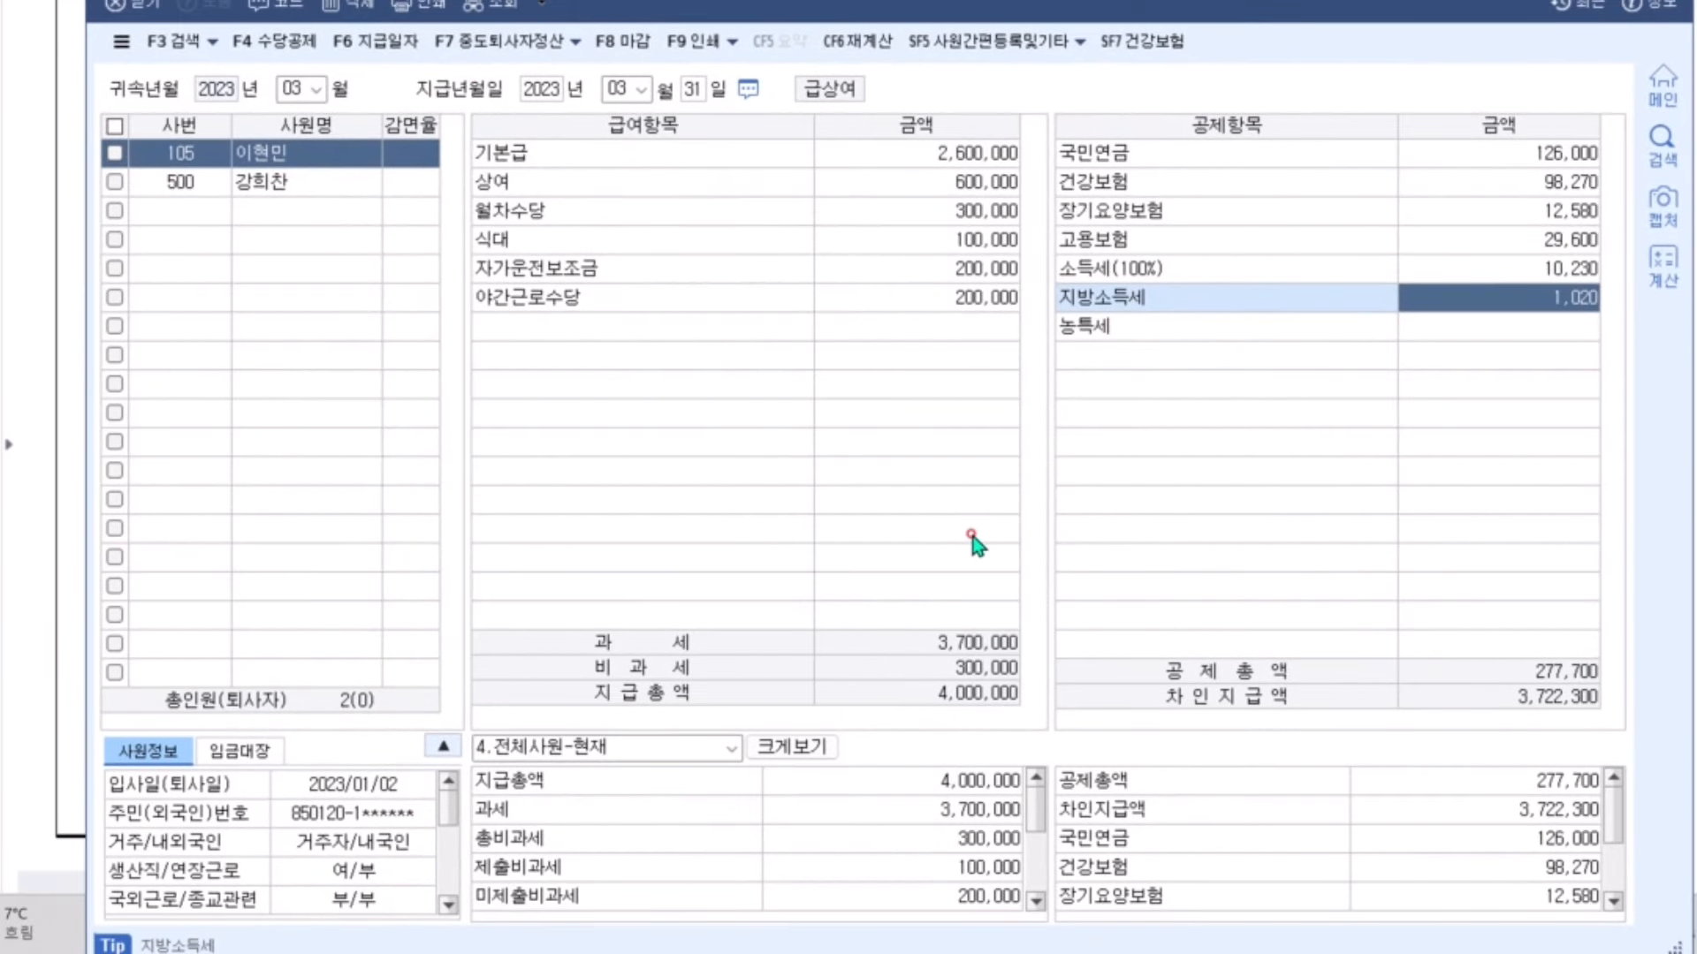
left_click(963, 300)
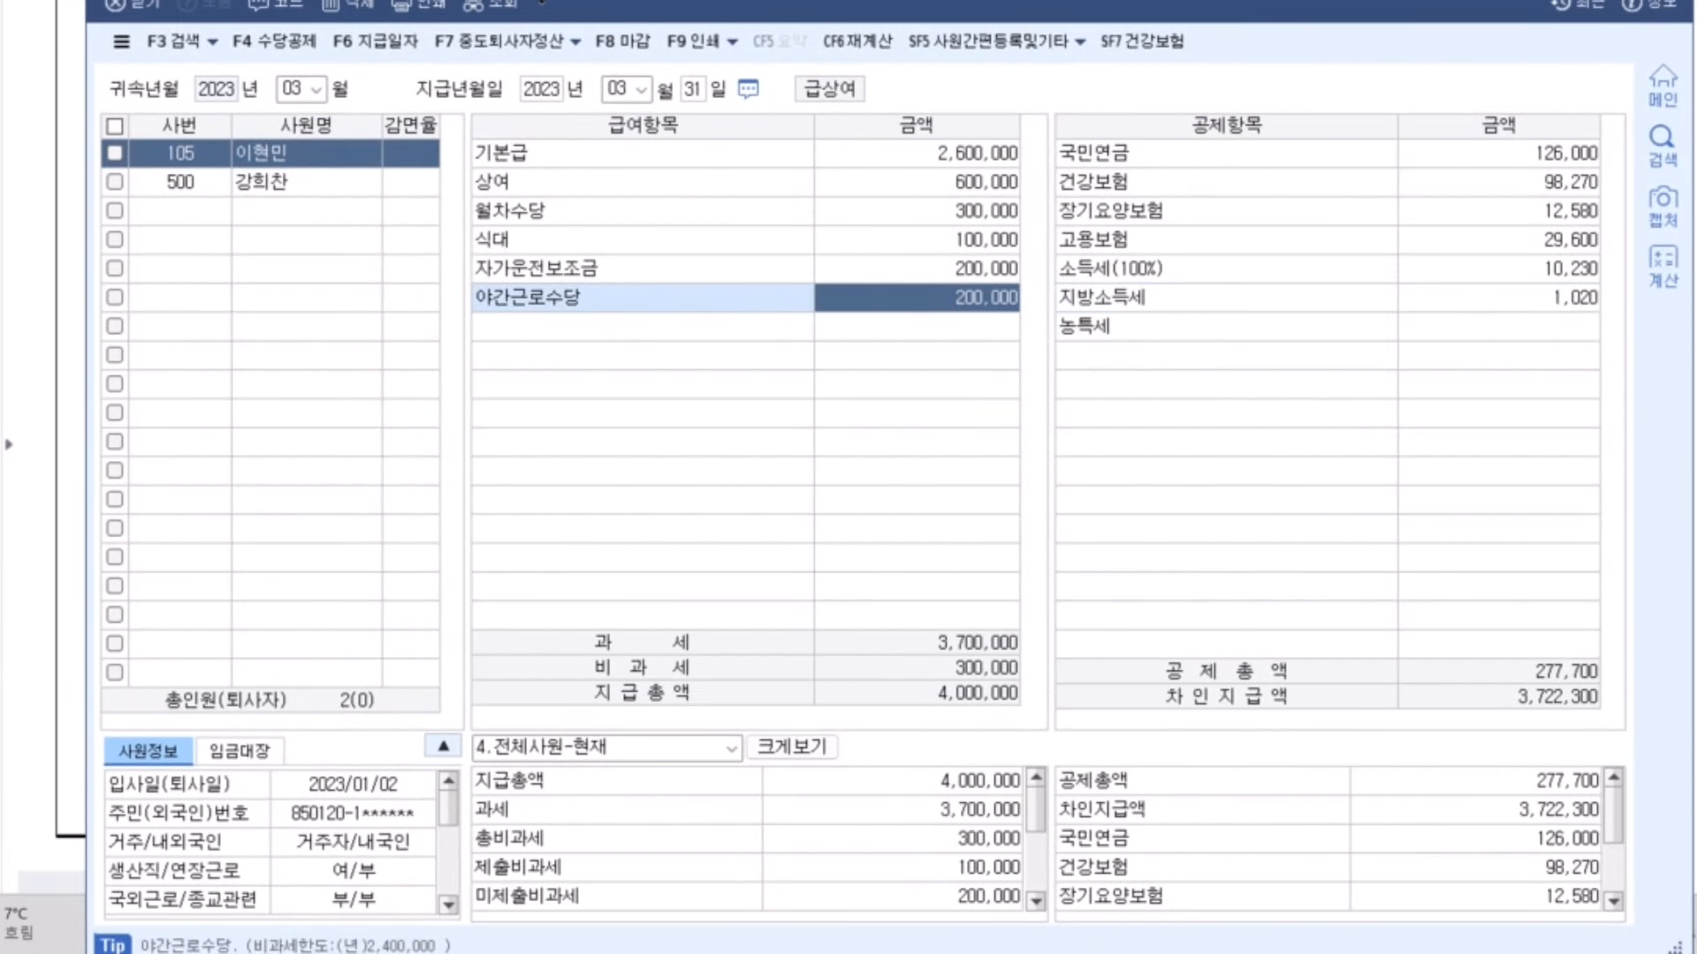
mouse_move(1023, 228)
left_mouse_down()
mouse_move(930, 227)
mouse_move(897, 246)
mouse_move(897, 274)
mouse_move(1016, 281)
mouse_move(1020, 226)
left_mouse_up()
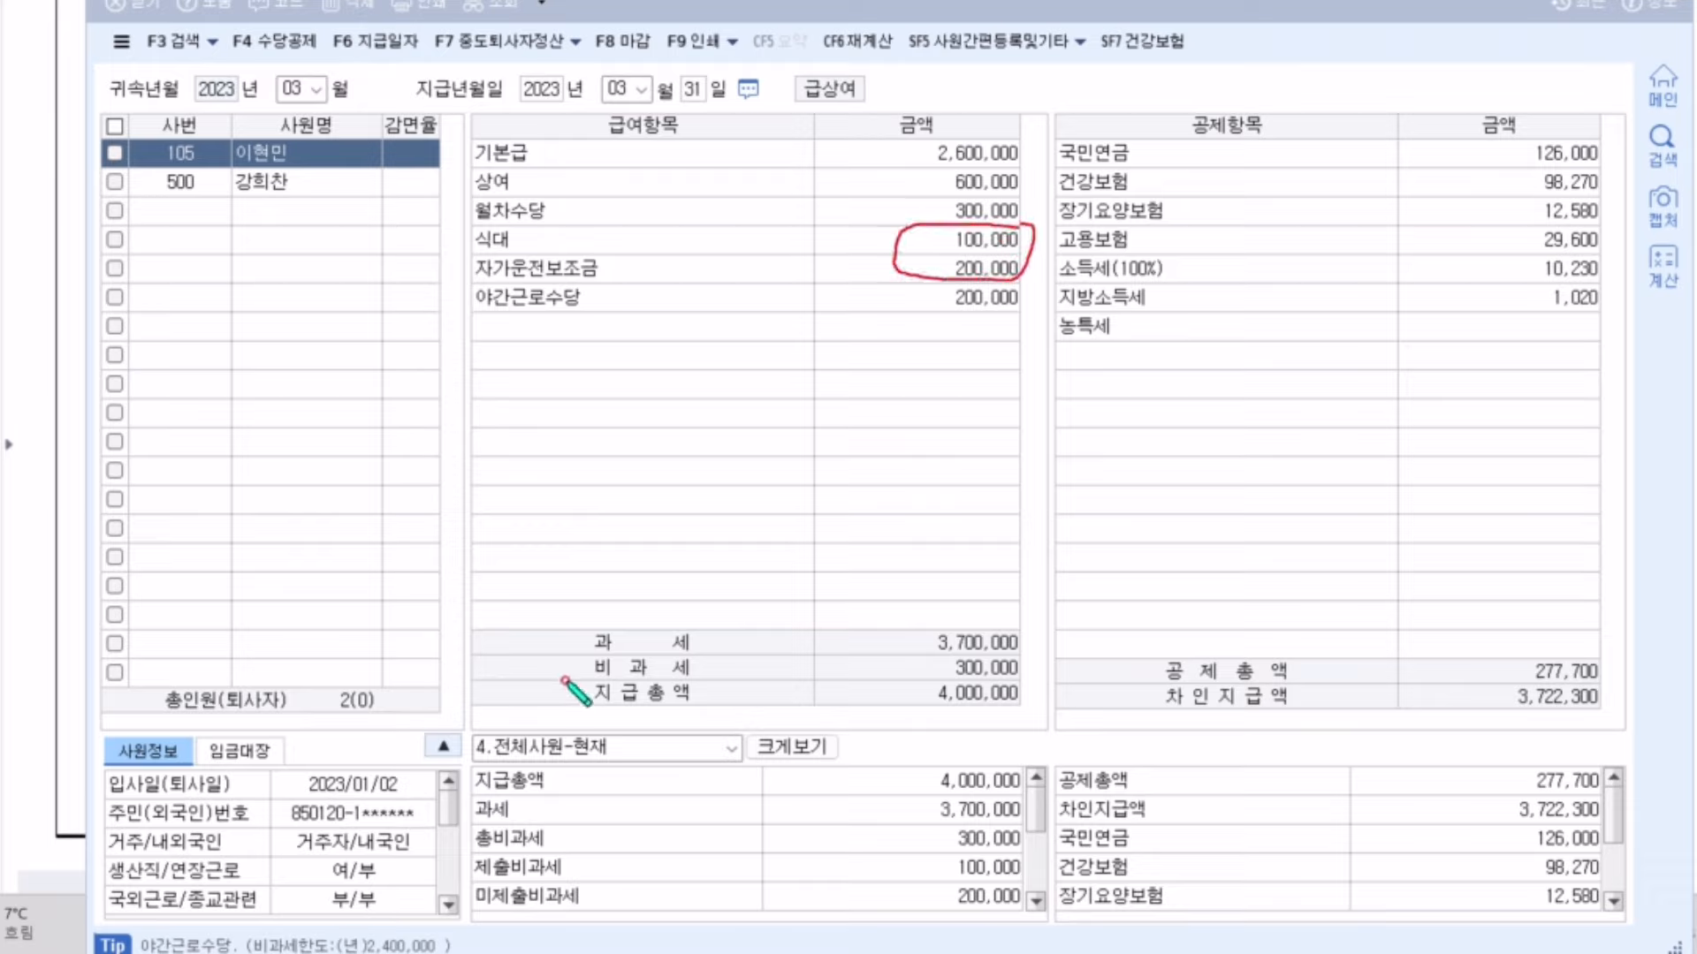
mouse_move(564, 680)
left_mouse_down()
mouse_move(941, 698)
mouse_move(1032, 661)
mouse_move(606, 658)
mouse_move(558, 685)
left_mouse_up()
mouse_move(896, 262)
left_mouse_down()
mouse_move(787, 371)
mouse_move(726, 655)
left_mouse_up()
mouse_move(707, 612)
left_mouse_down()
mouse_move(717, 641)
mouse_move(783, 593)
left_mouse_up()
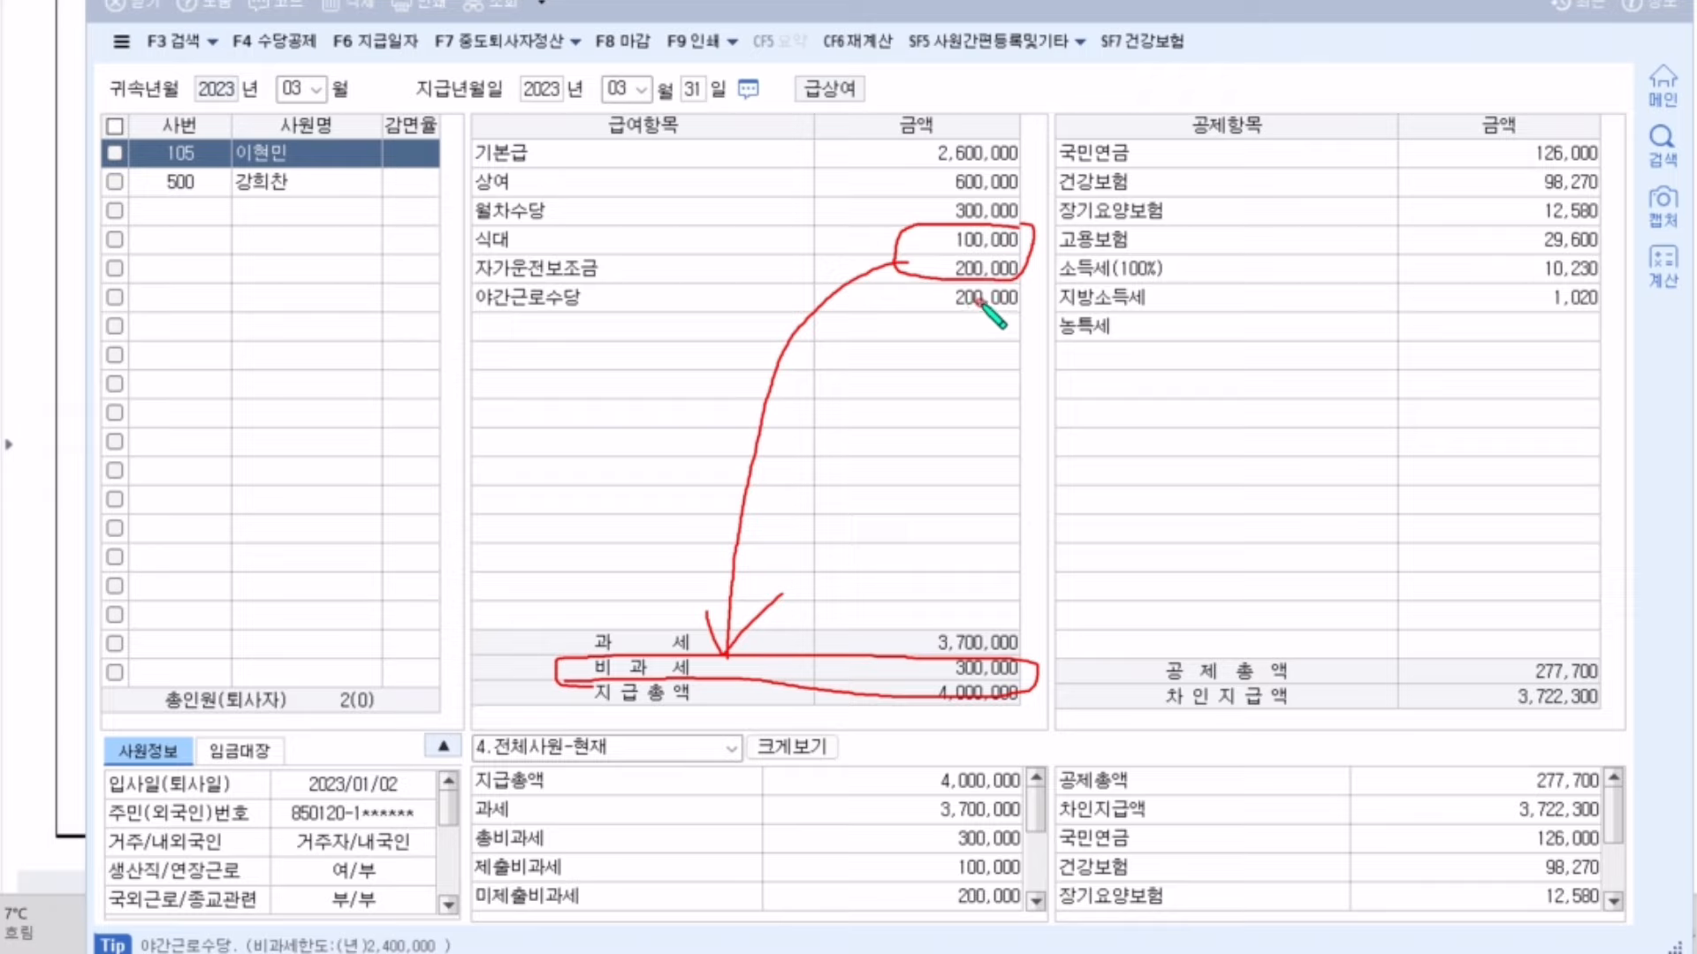
mouse_move(329, 50)
left_mouse_down()
mouse_move(241, 17)
mouse_move(345, 55)
left_mouse_up()
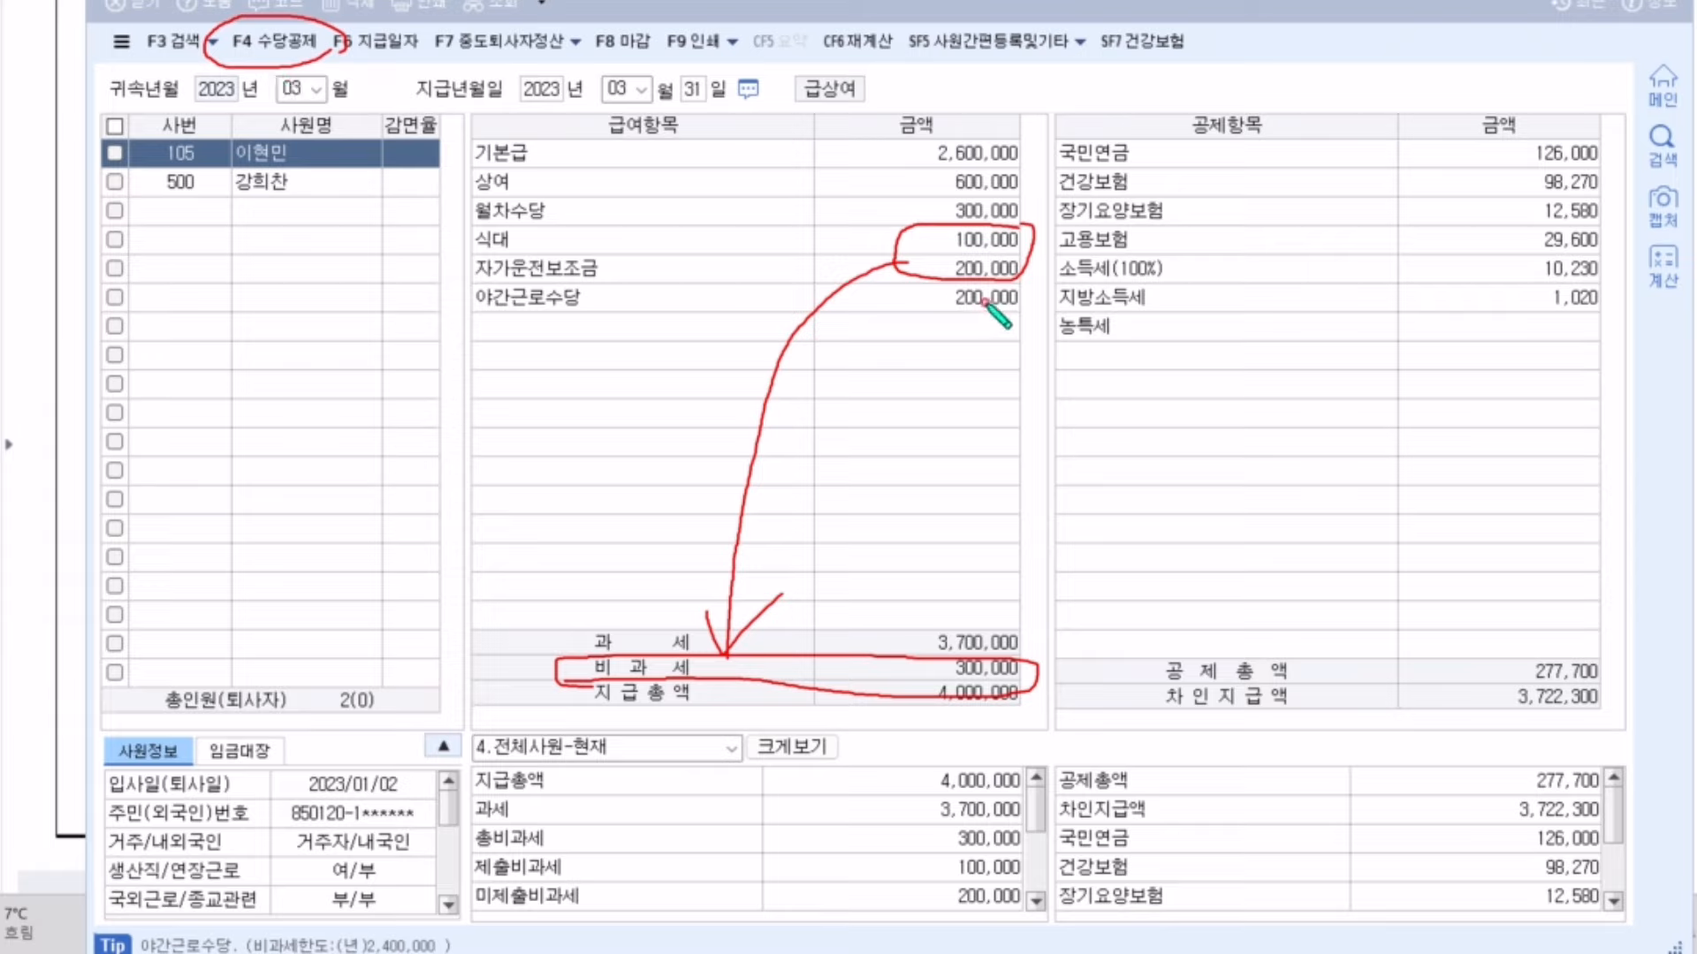
mouse_move(1007, 301)
left_mouse_down()
mouse_move(1096, 389)
mouse_move(1051, 558)
mouse_move(956, 619)
mouse_move(935, 601)
mouse_move(954, 632)
mouse_move(1007, 592)
left_mouse_up()
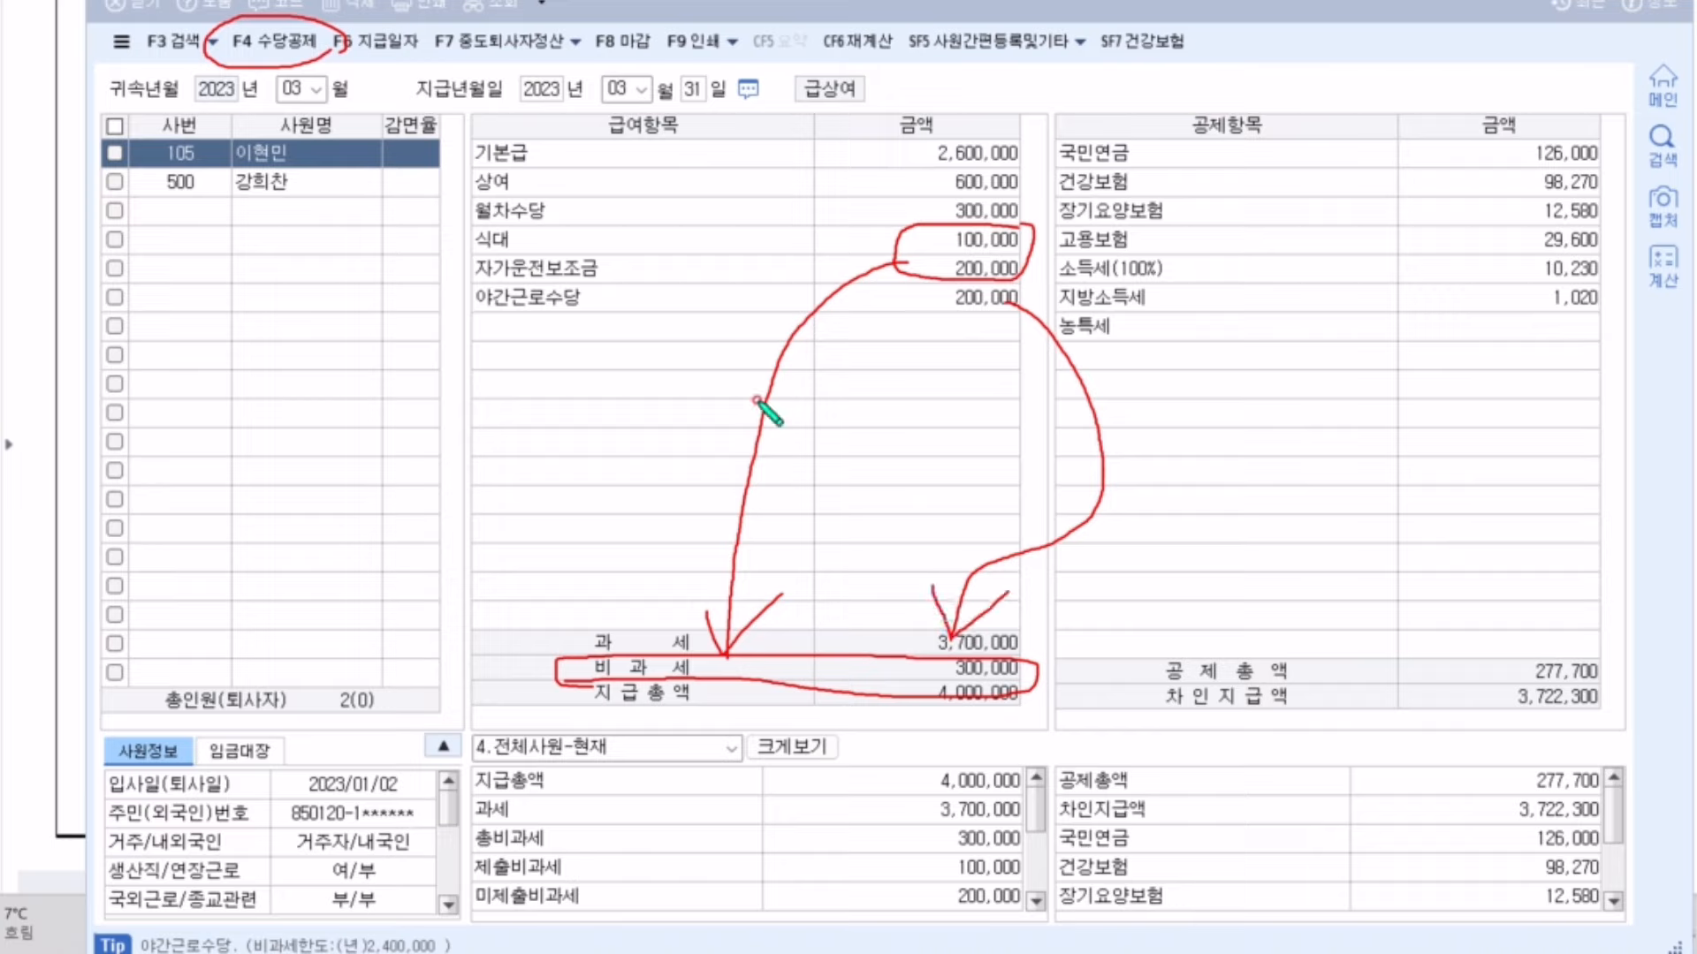
mouse_move(475, 311)
left_mouse_down()
mouse_move(633, 294)
mouse_move(464, 306)
left_mouse_up()
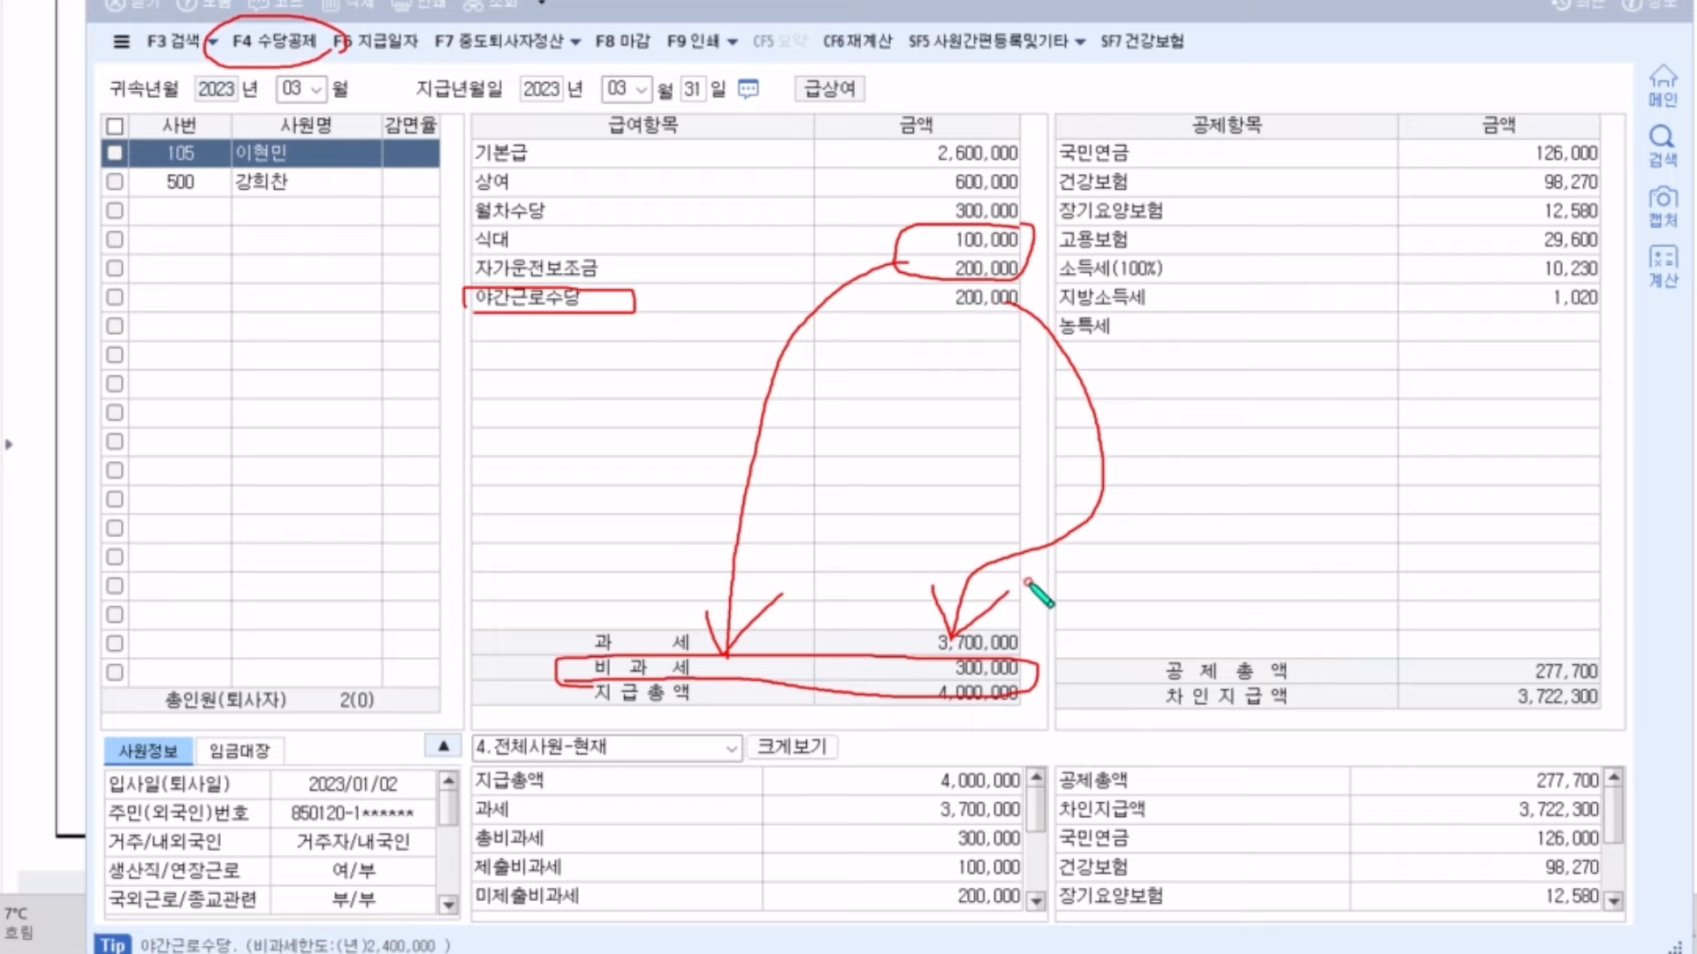
key("Escape")
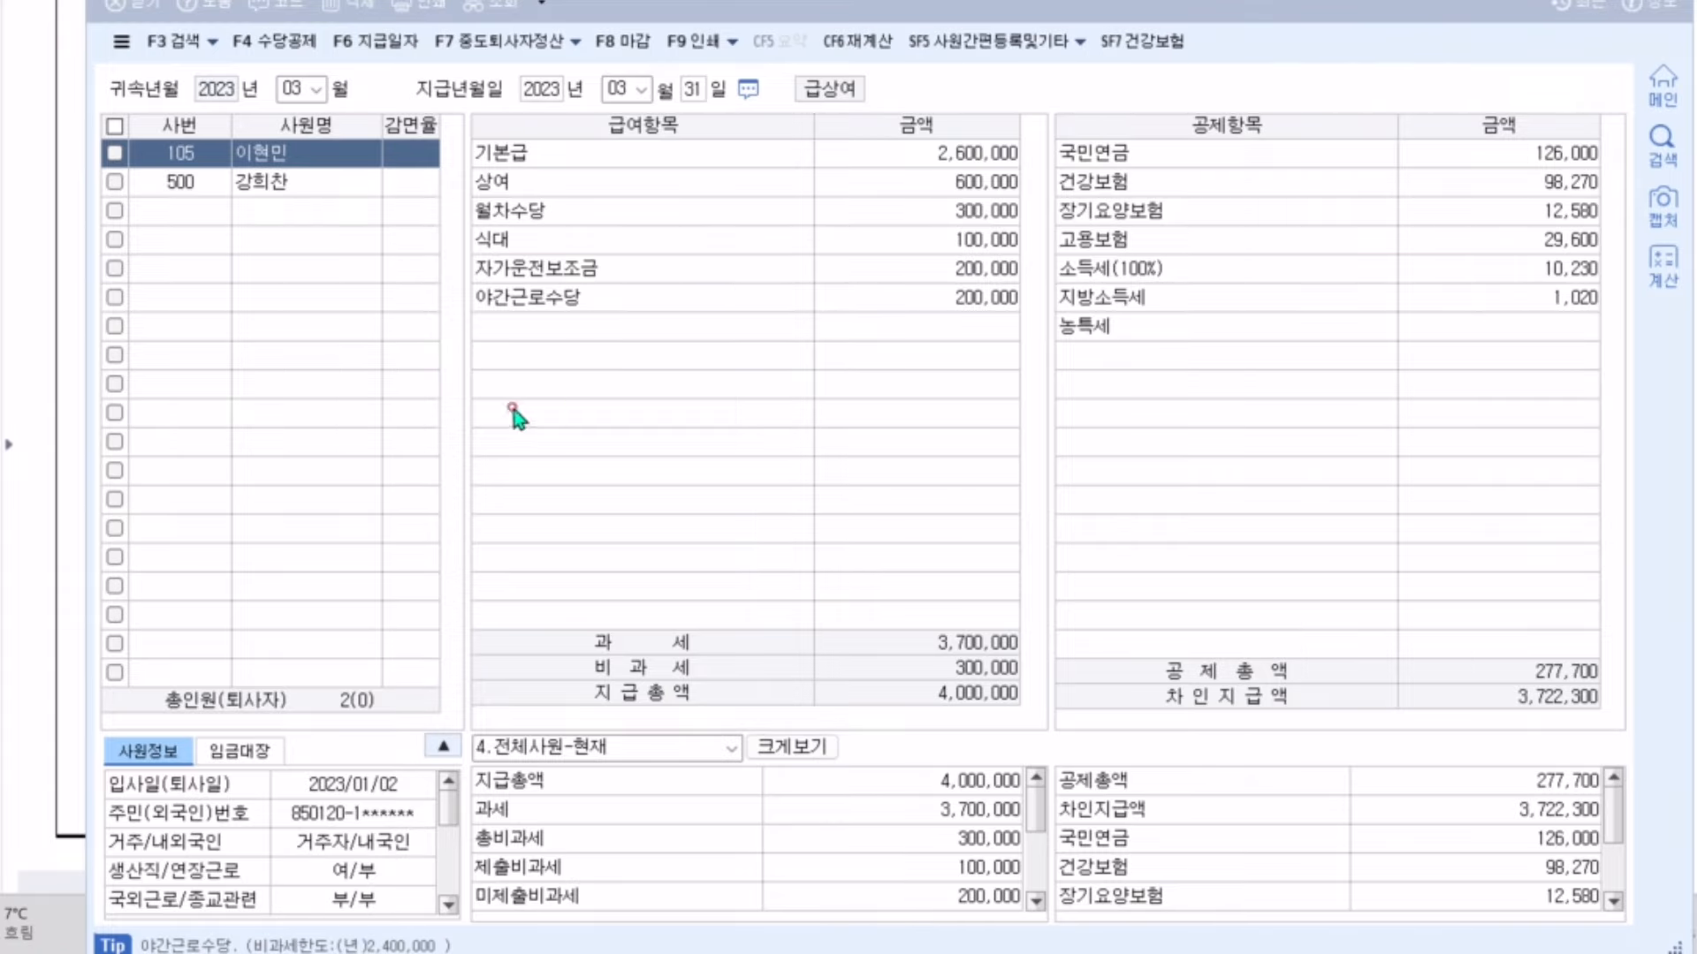
left_click(480, 395)
type("야간근로수당")
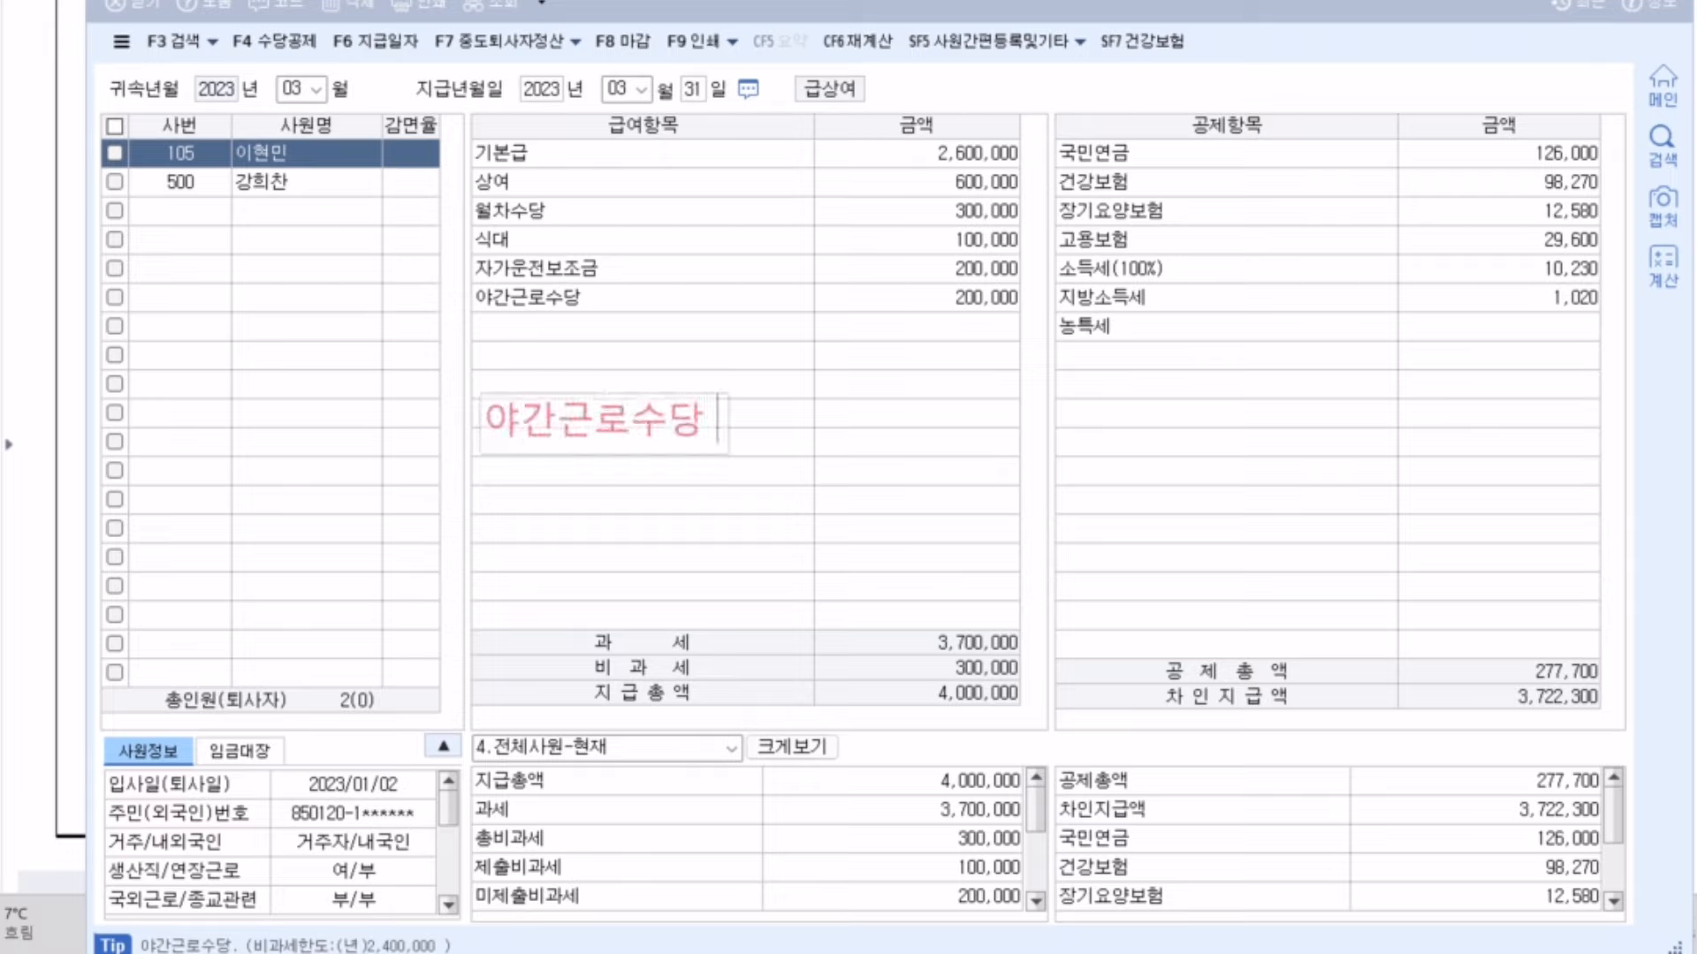
type(" - 예저ㄴ문제")
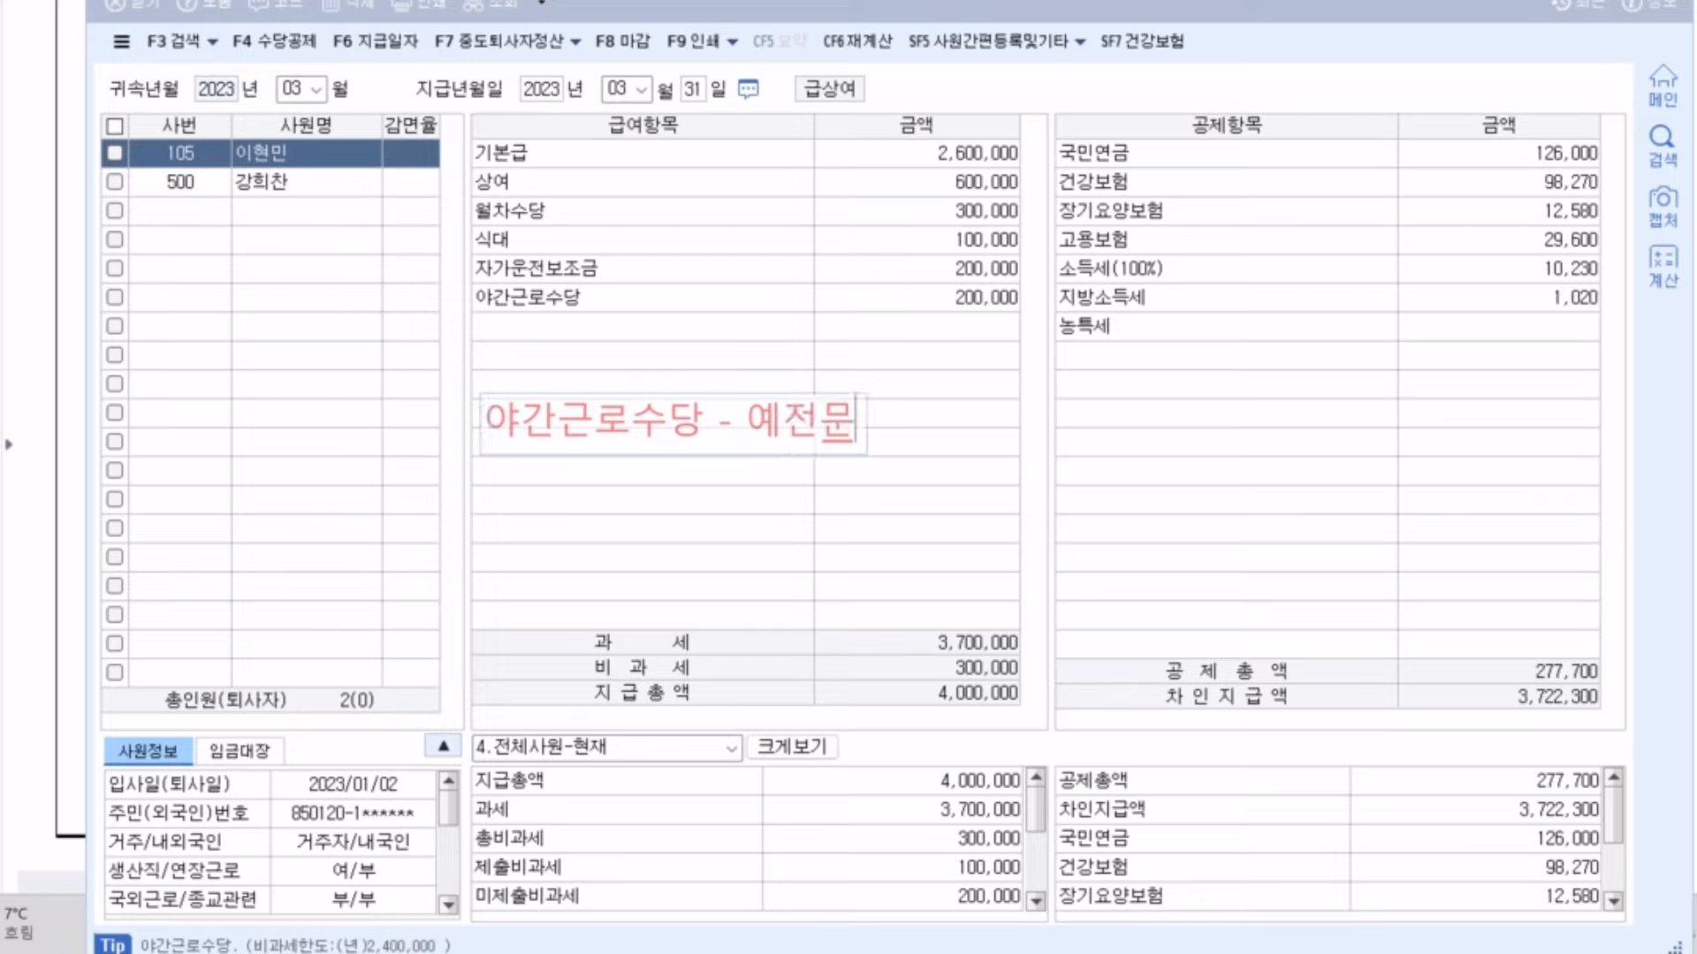
key("Return")
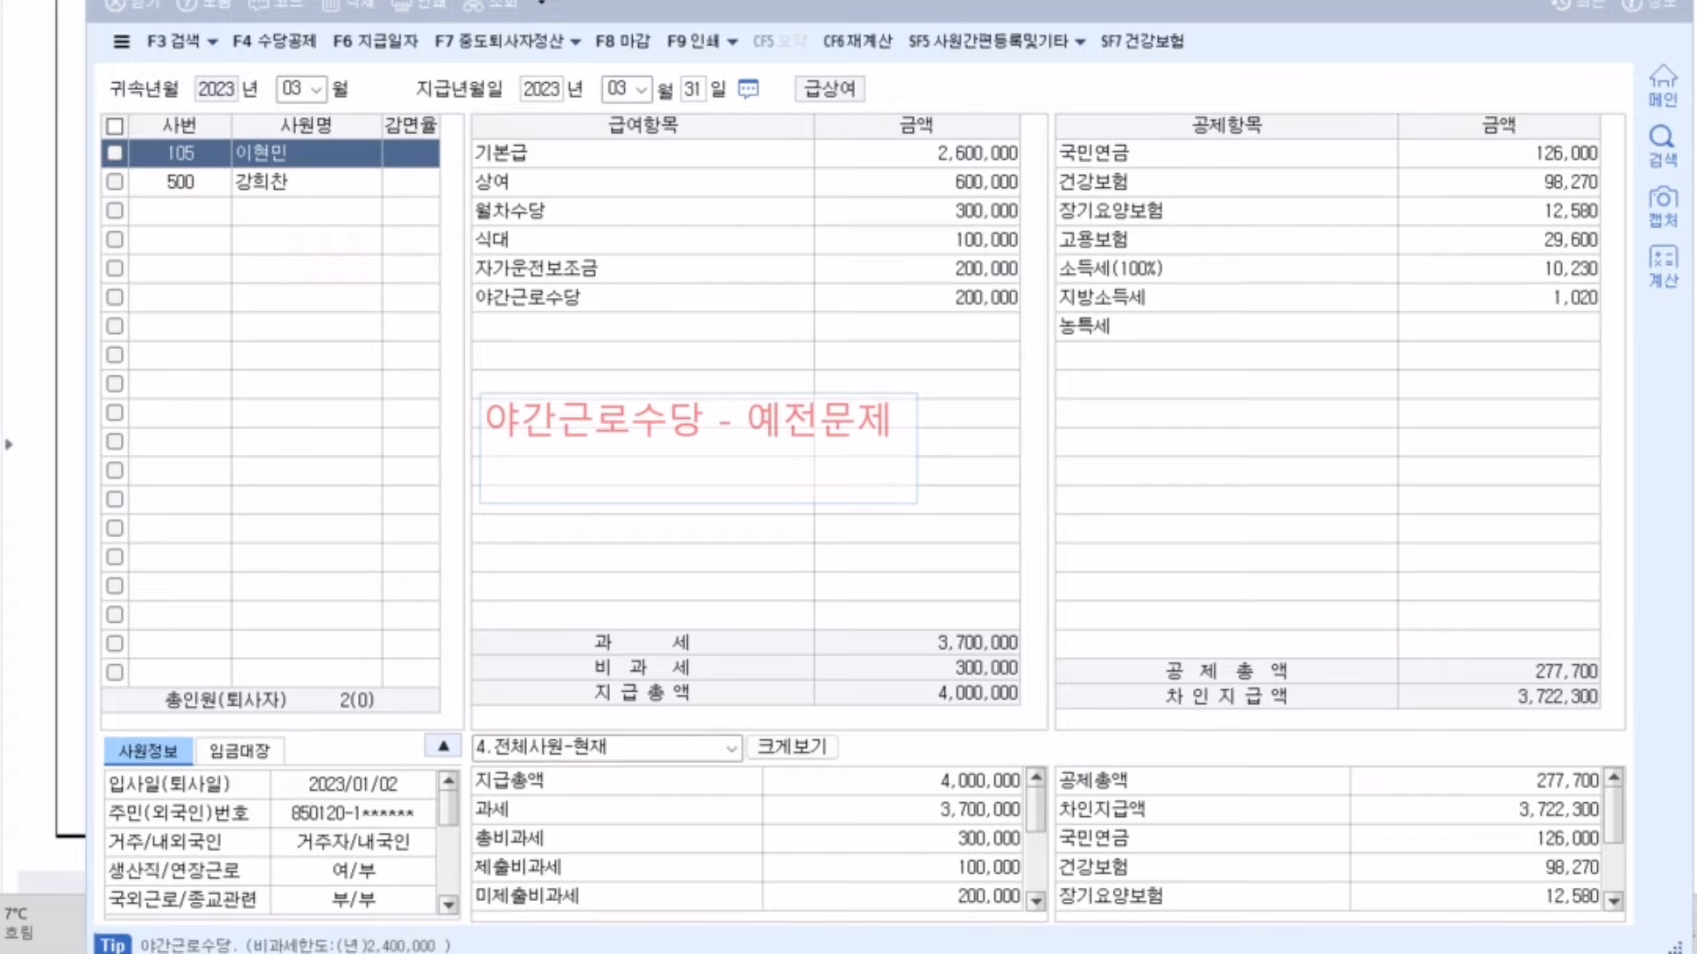
type("드안지 ->")
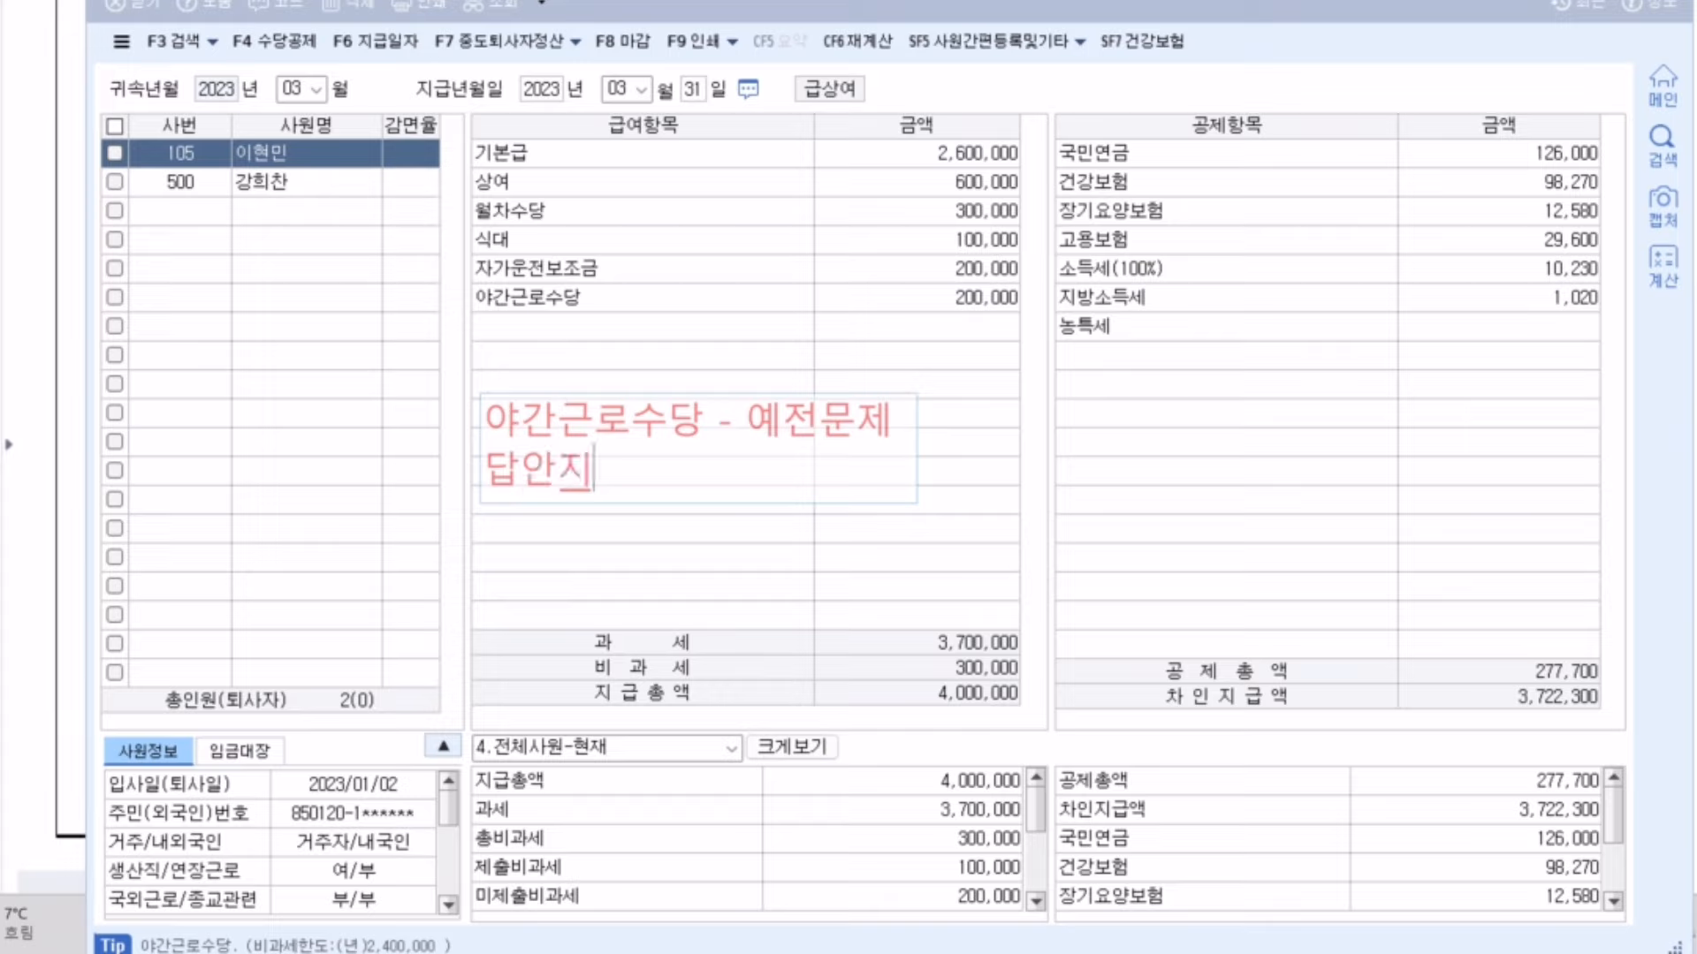
type(" 야간근로수당")
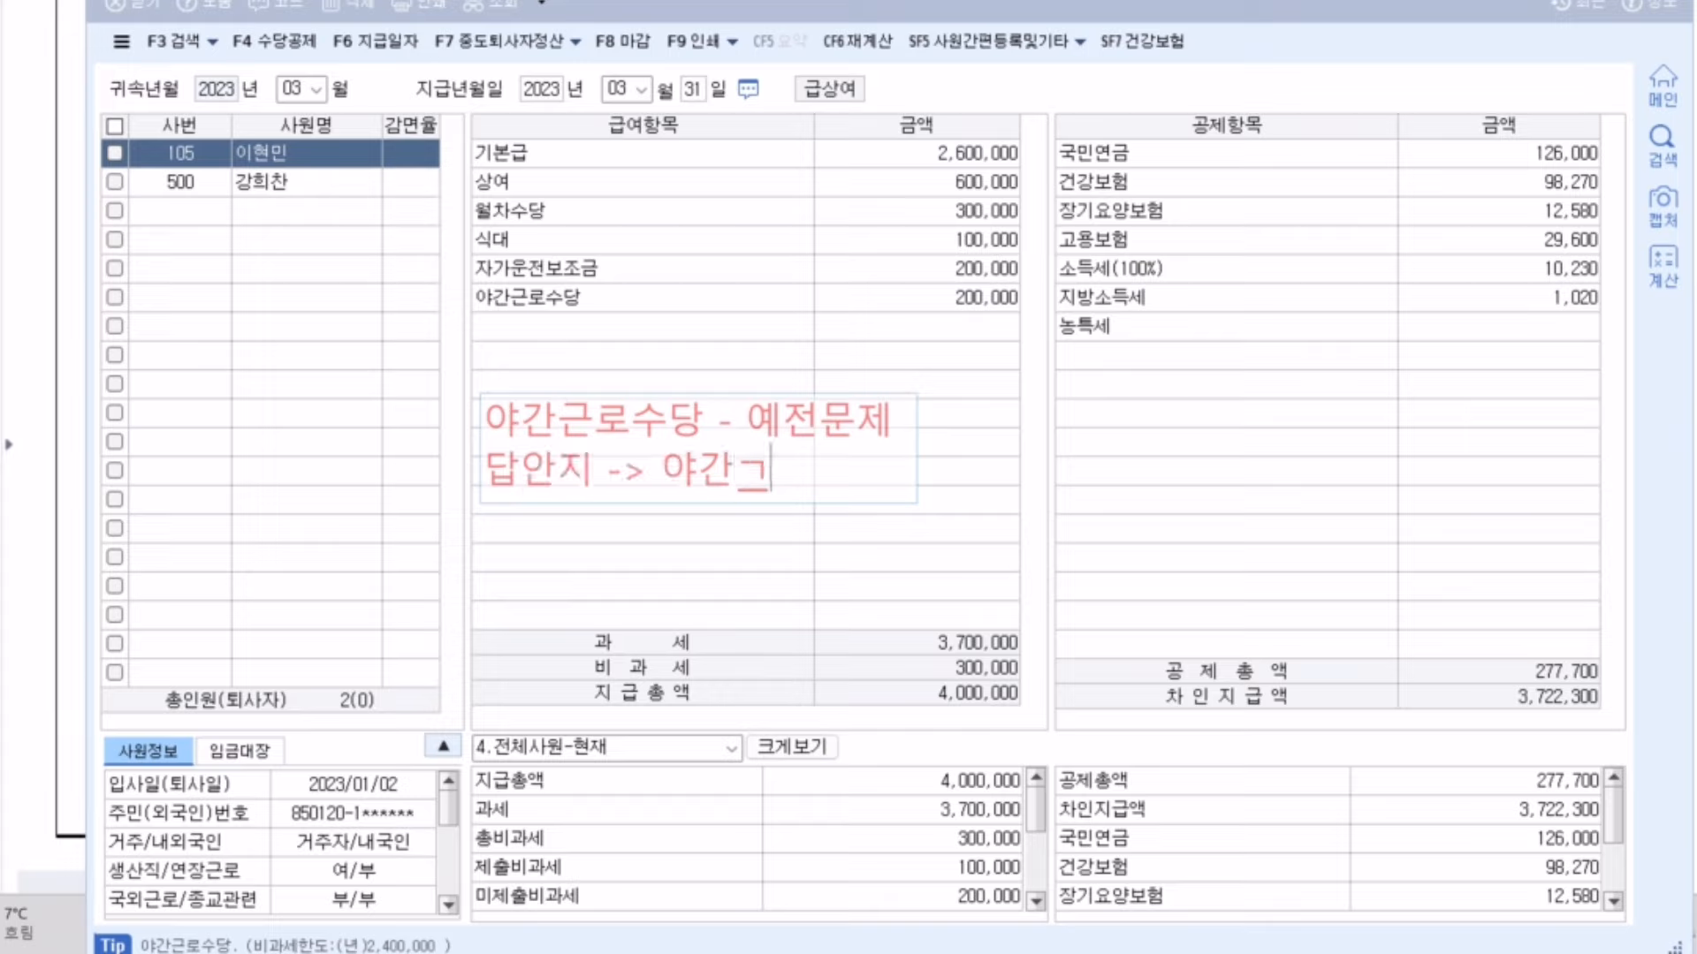
type(" 과세처")
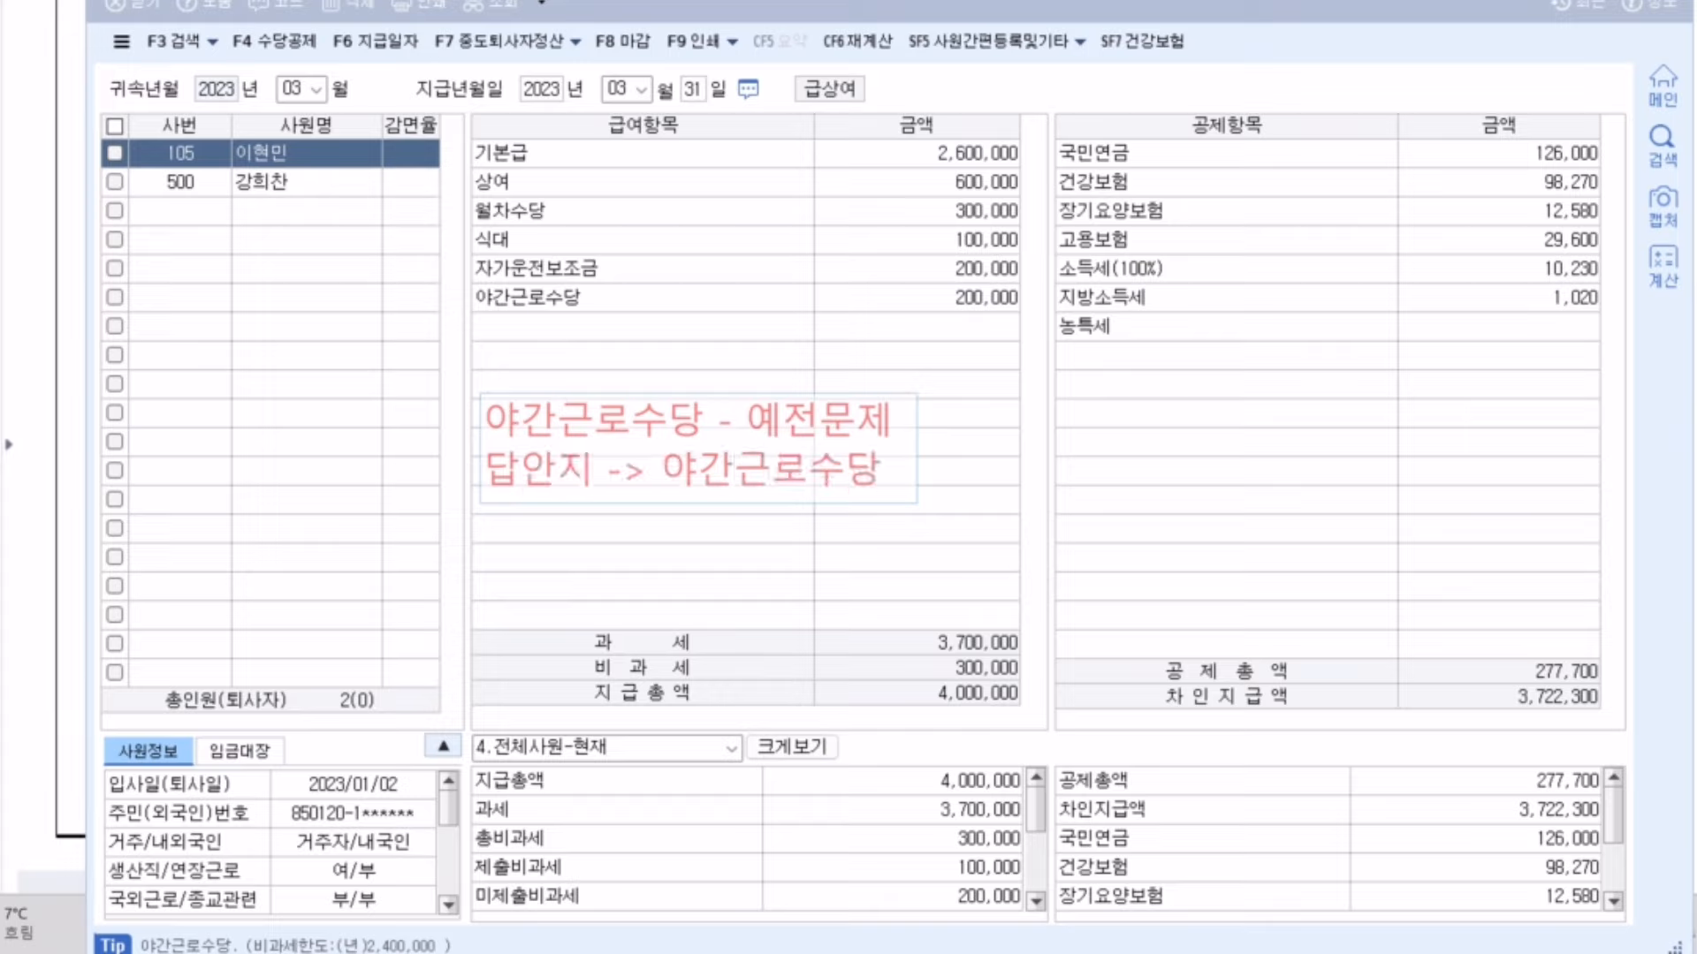
type("리 정")
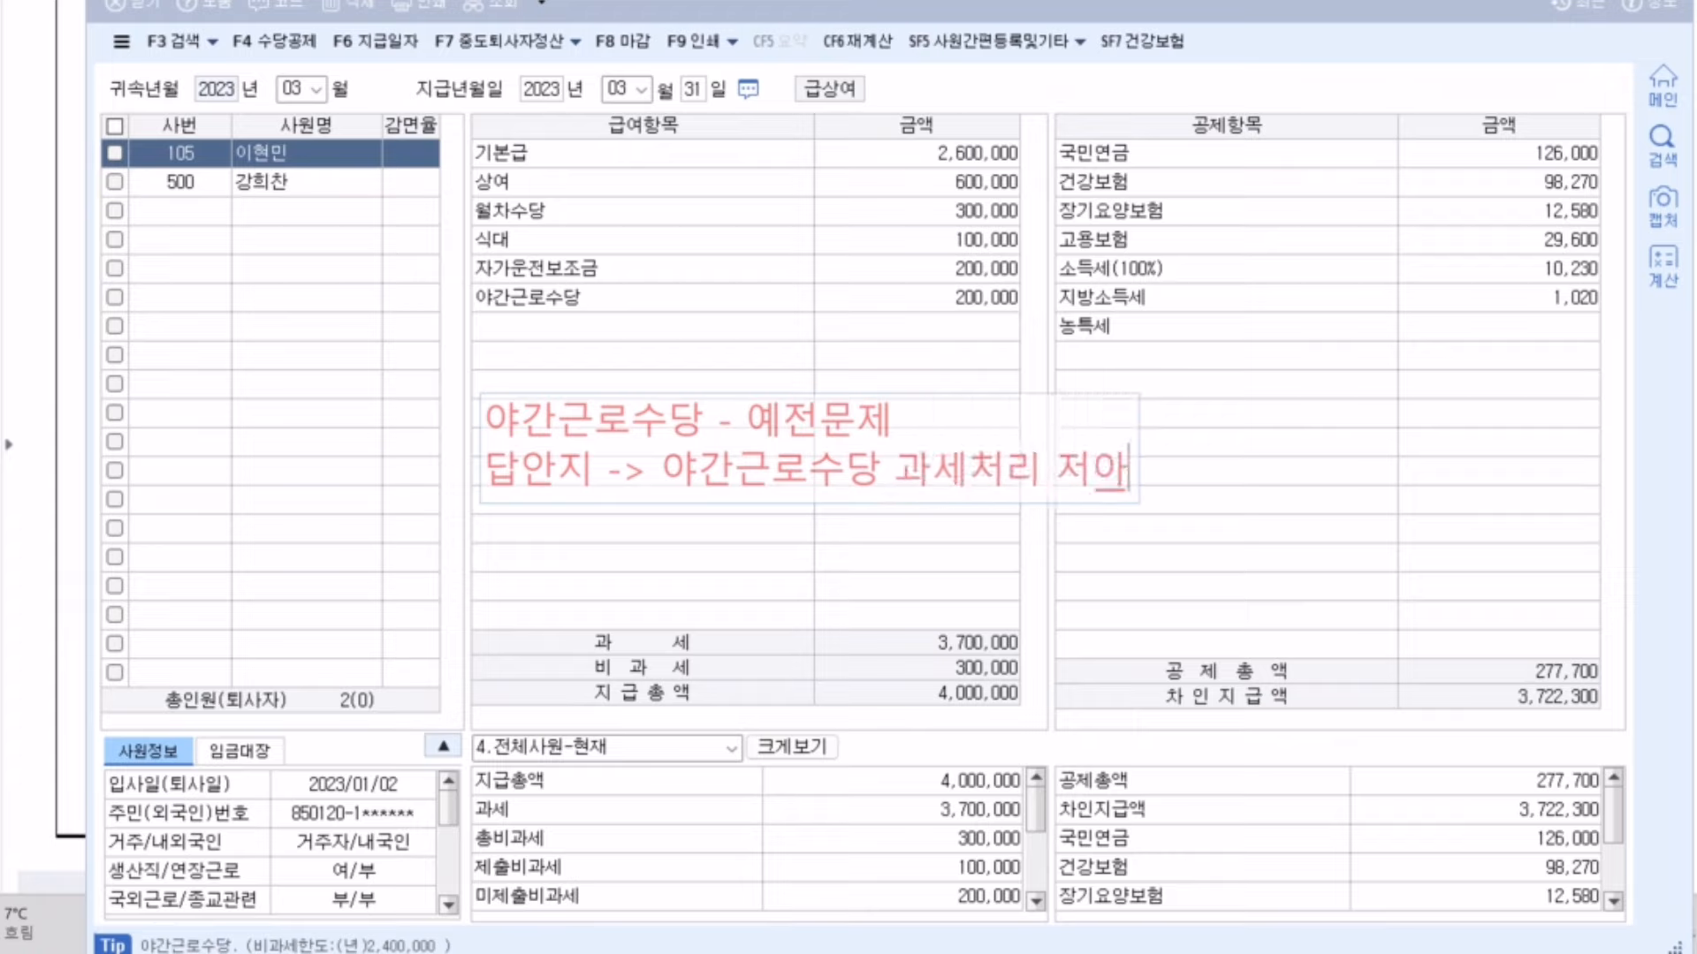
type("답인정")
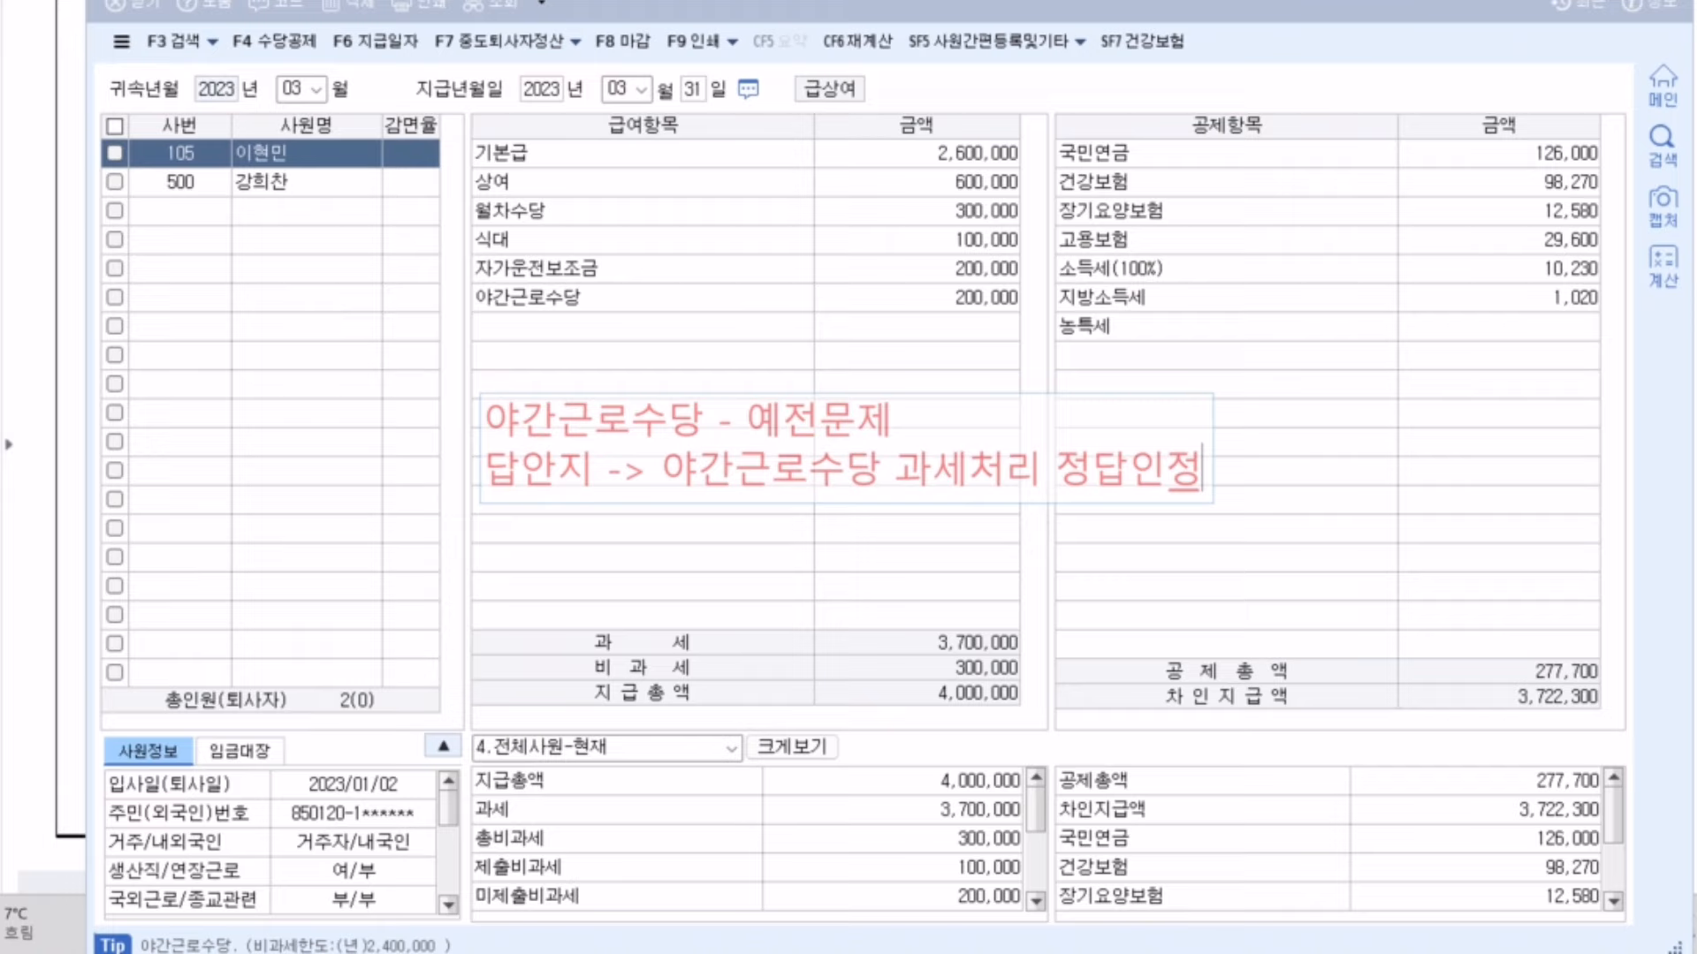
left_click(1363, 414)
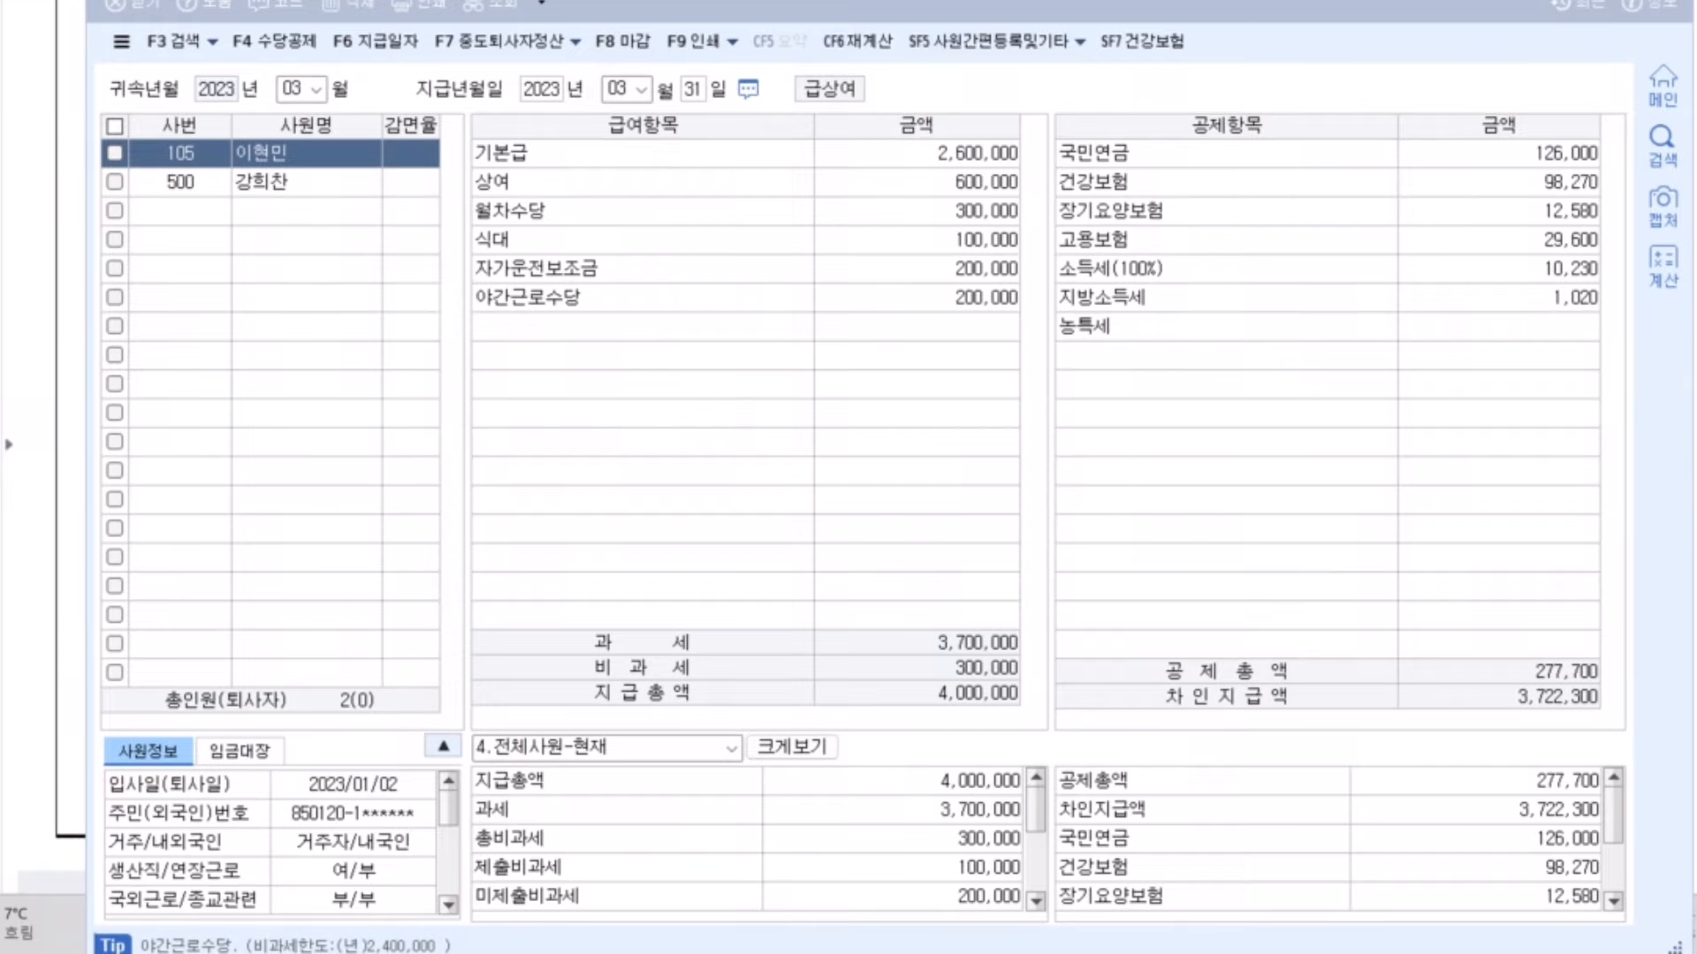
- Close the 급여자료입력 window and return to the 원천징수 main menu of KcLep
left_click(545, 3)
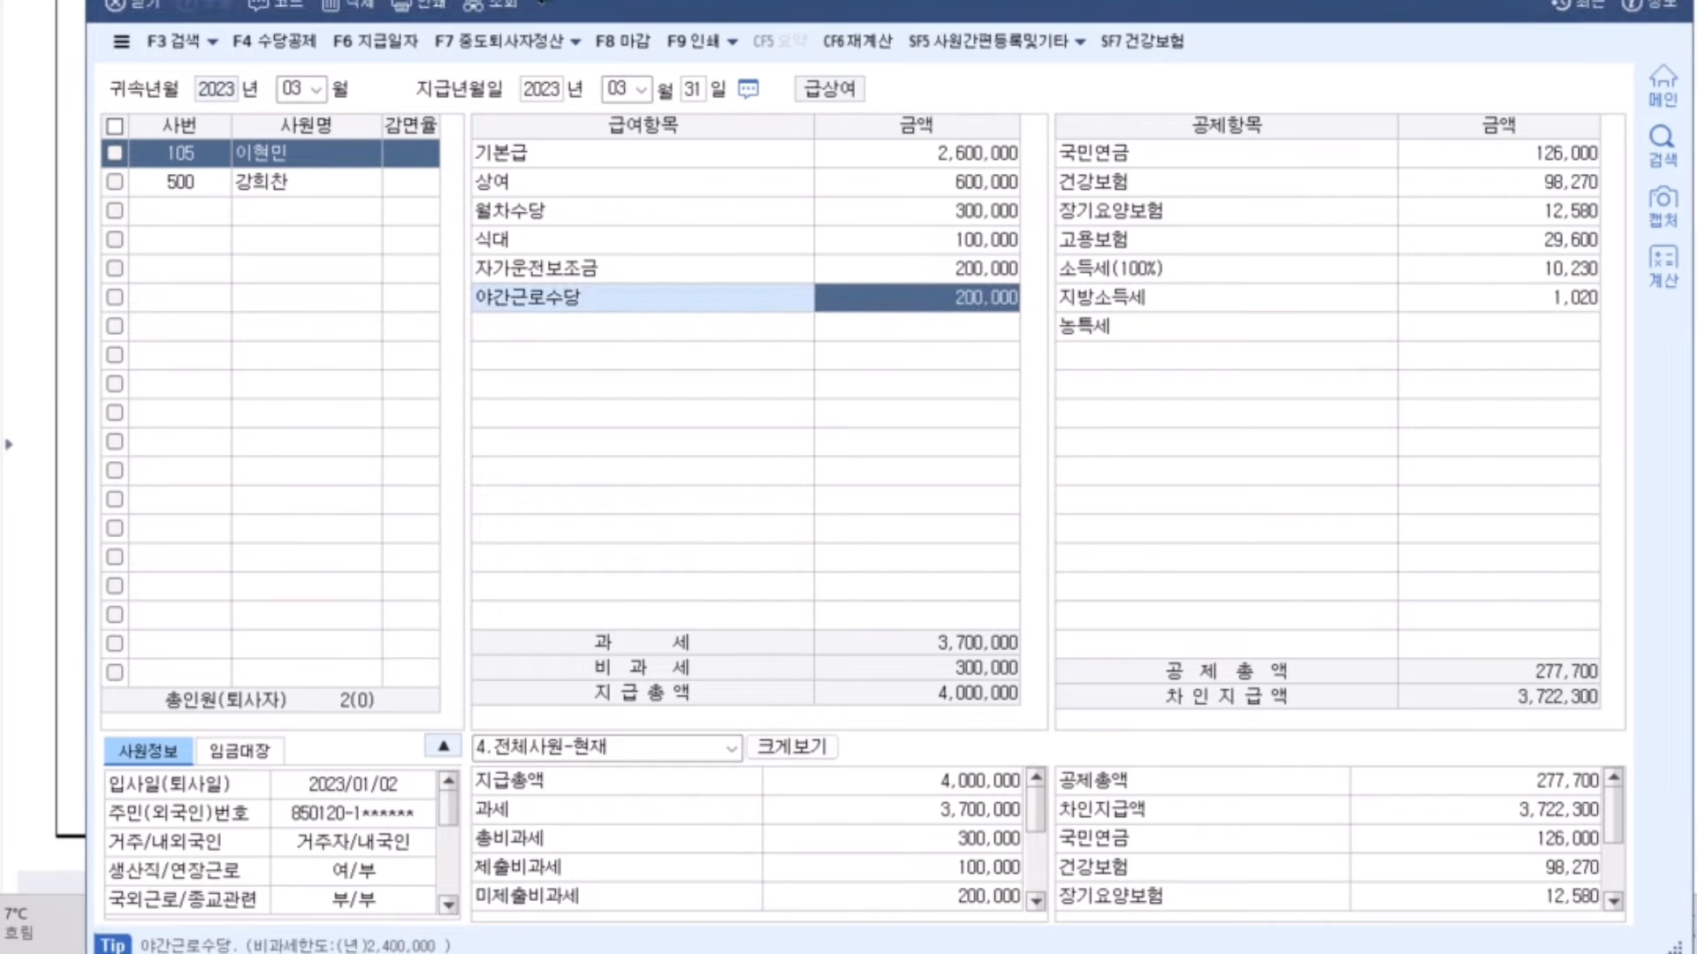
mouse_move(559, 1)
left_mouse_down()
mouse_move(518, 51)
mouse_move(539, 22)
left_mouse_up()
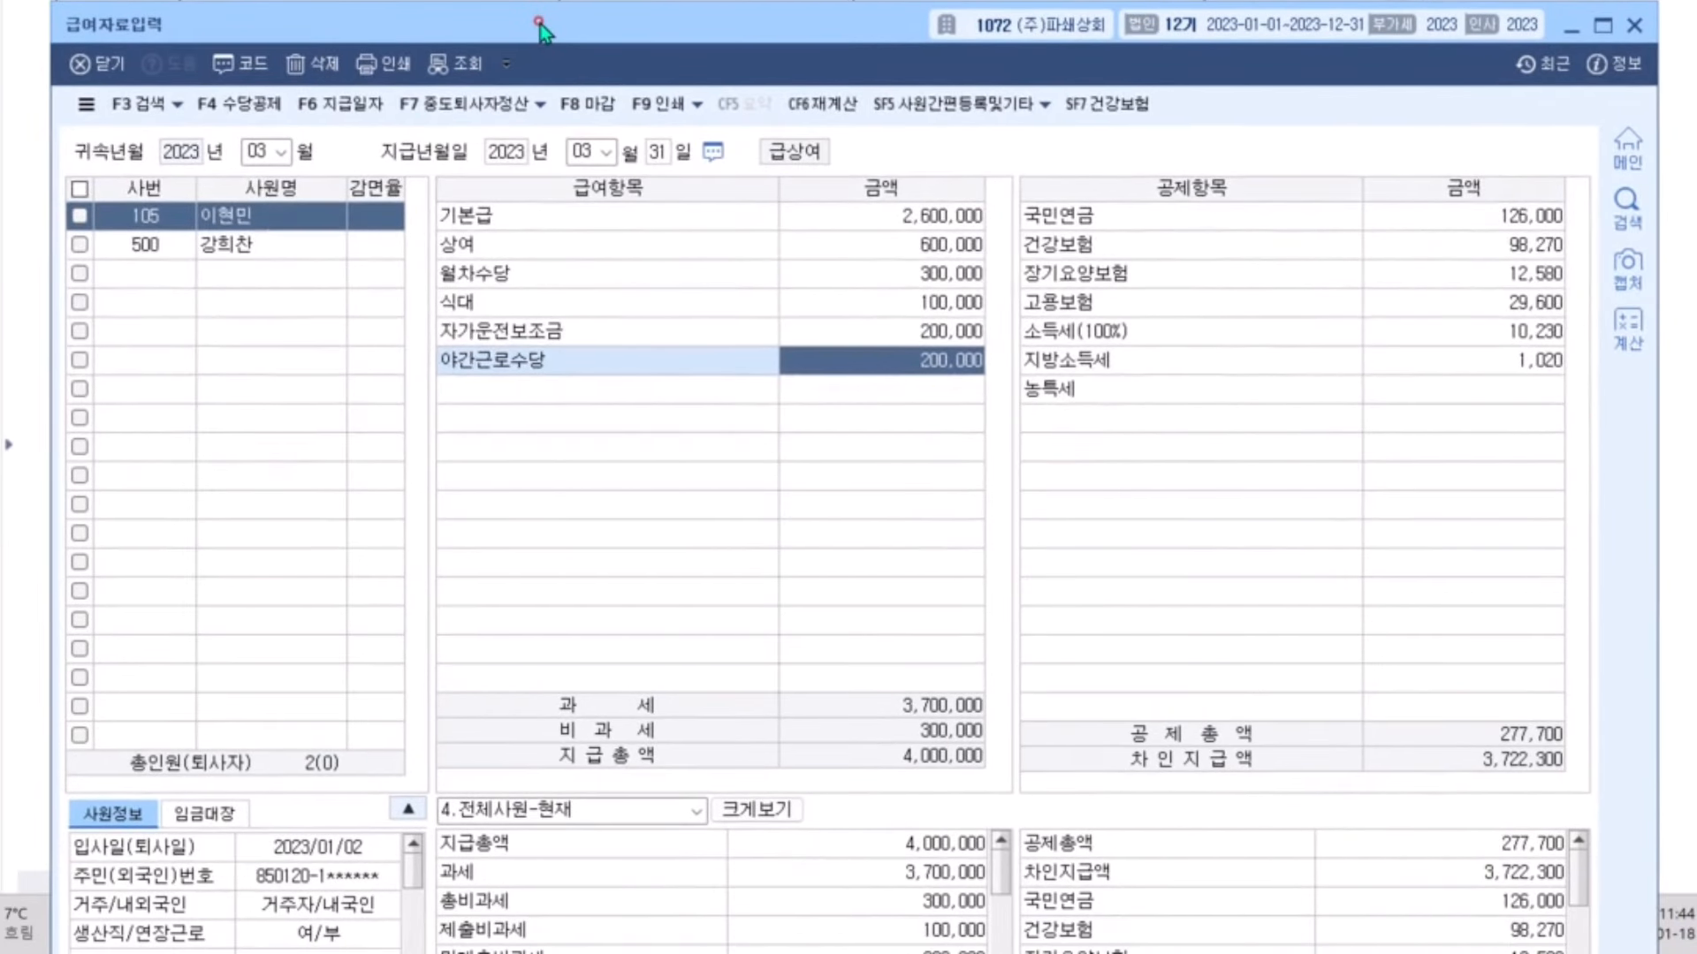
left_click(1636, 24)
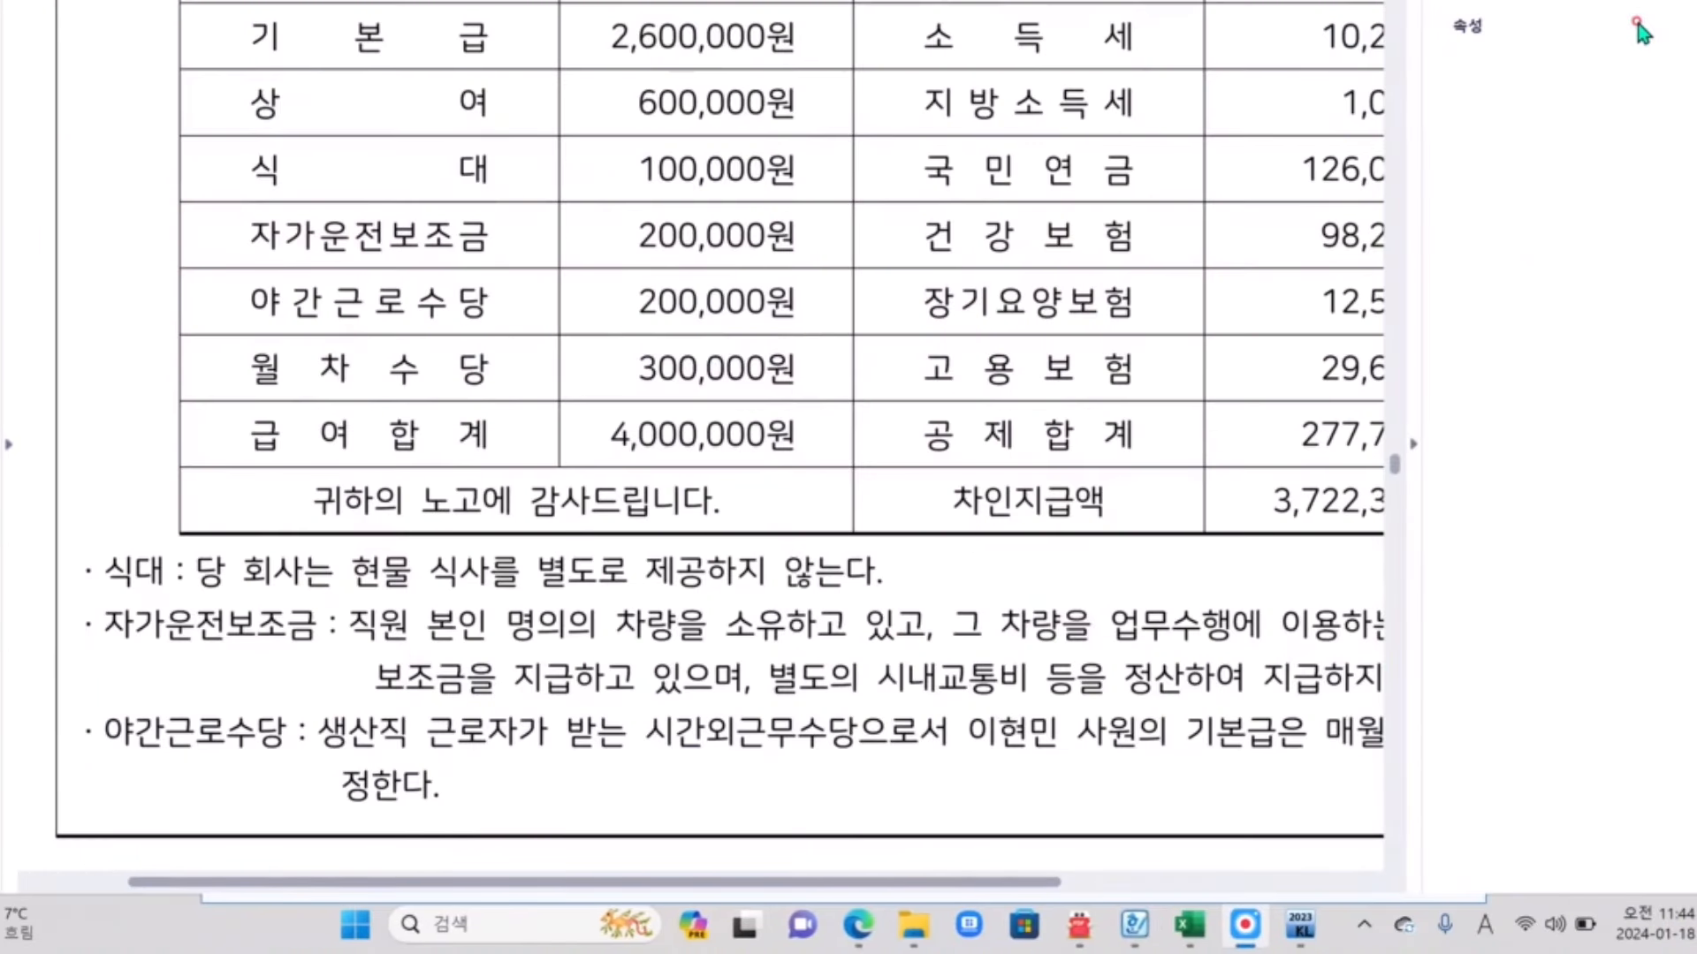
left_click(1312, 926)
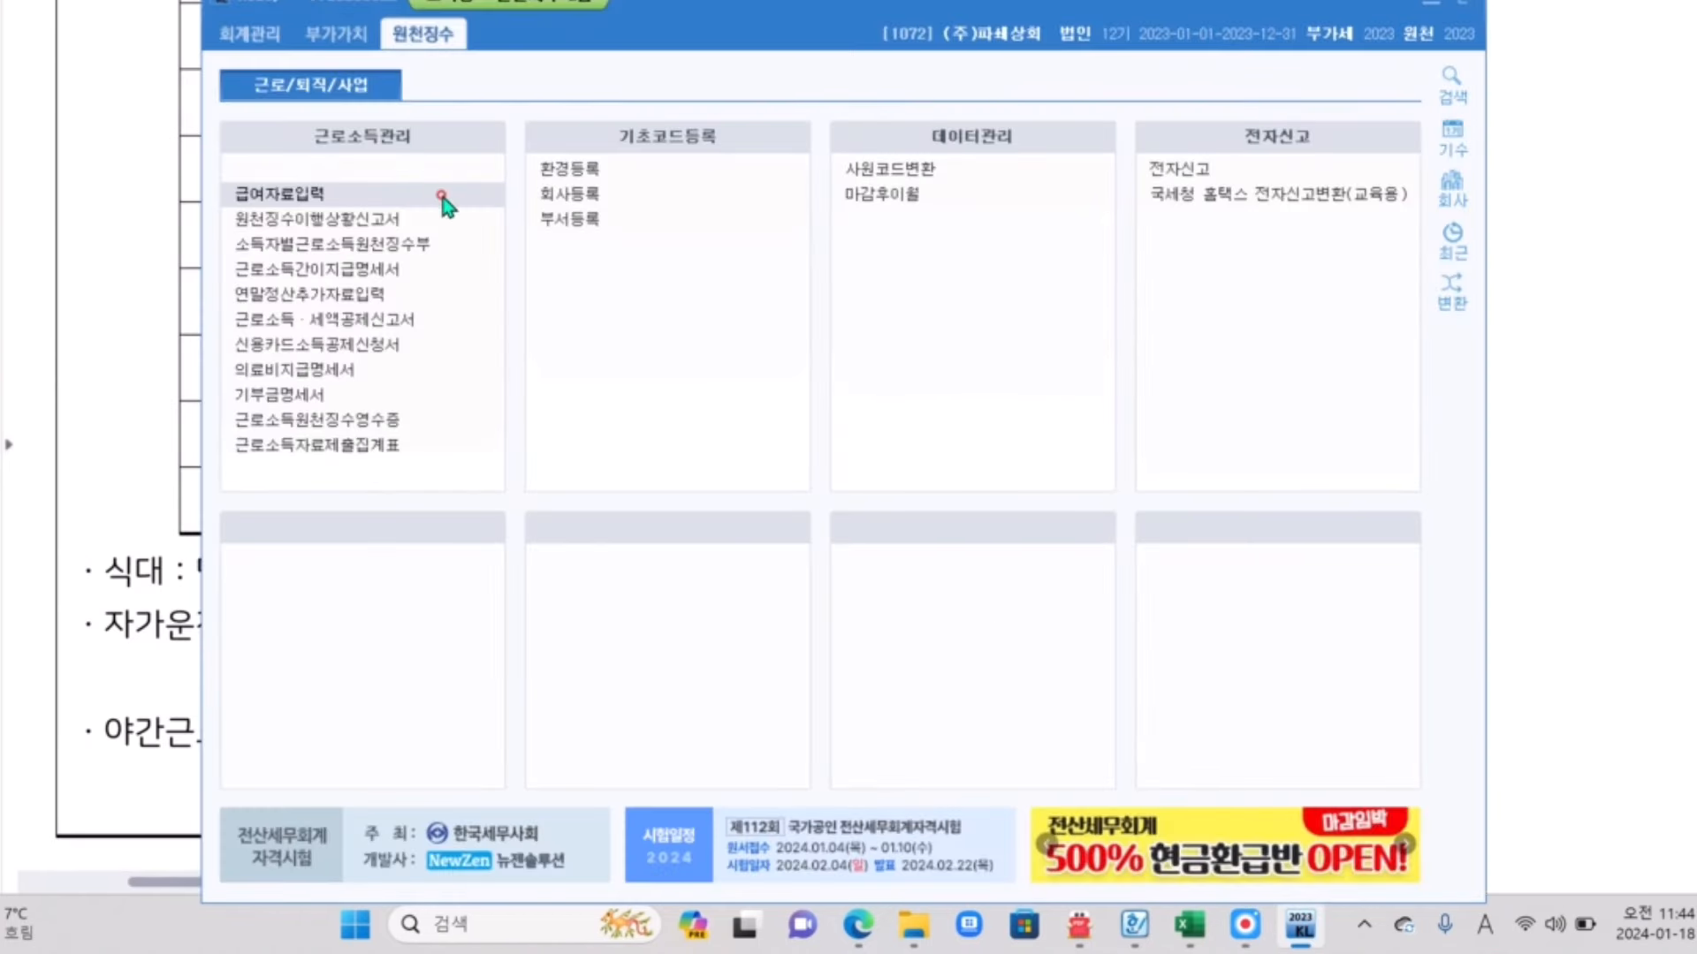
- Open the 원천징수이행상황신고서 form and set its 귀속기간 to 2023년 03월 through 2023년 03월
left_click(257, 216)
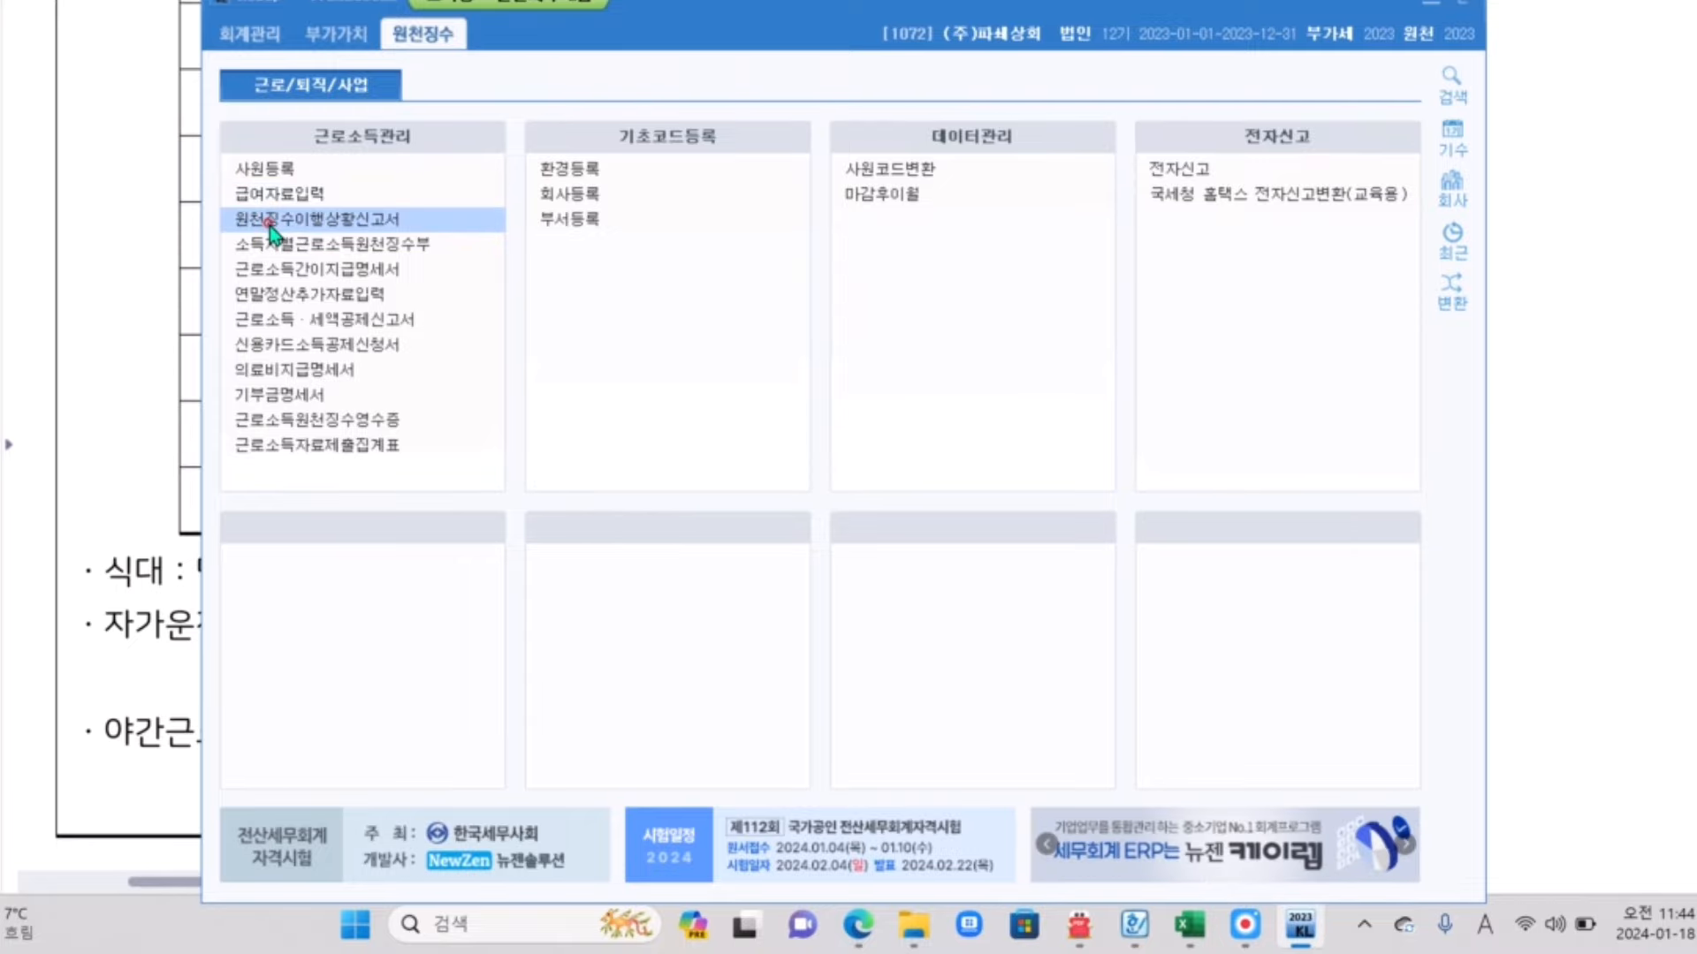
left_click(265, 221)
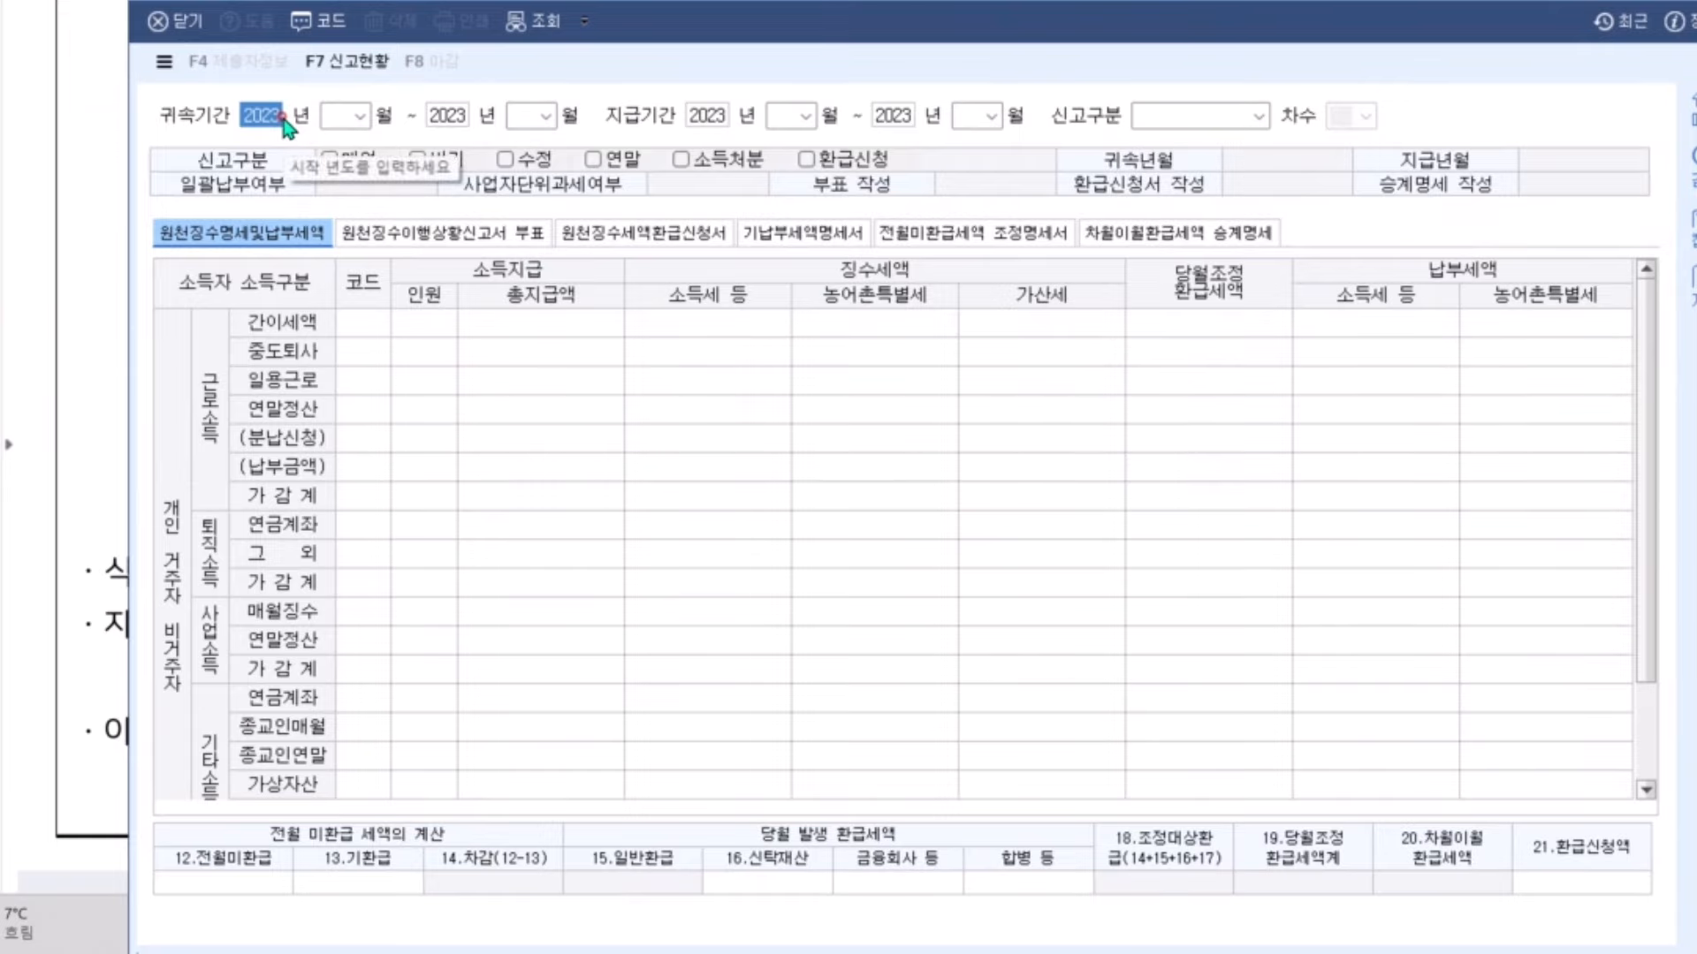
key("Return")
type("03")
key("Return")
key("Return")
type("03")
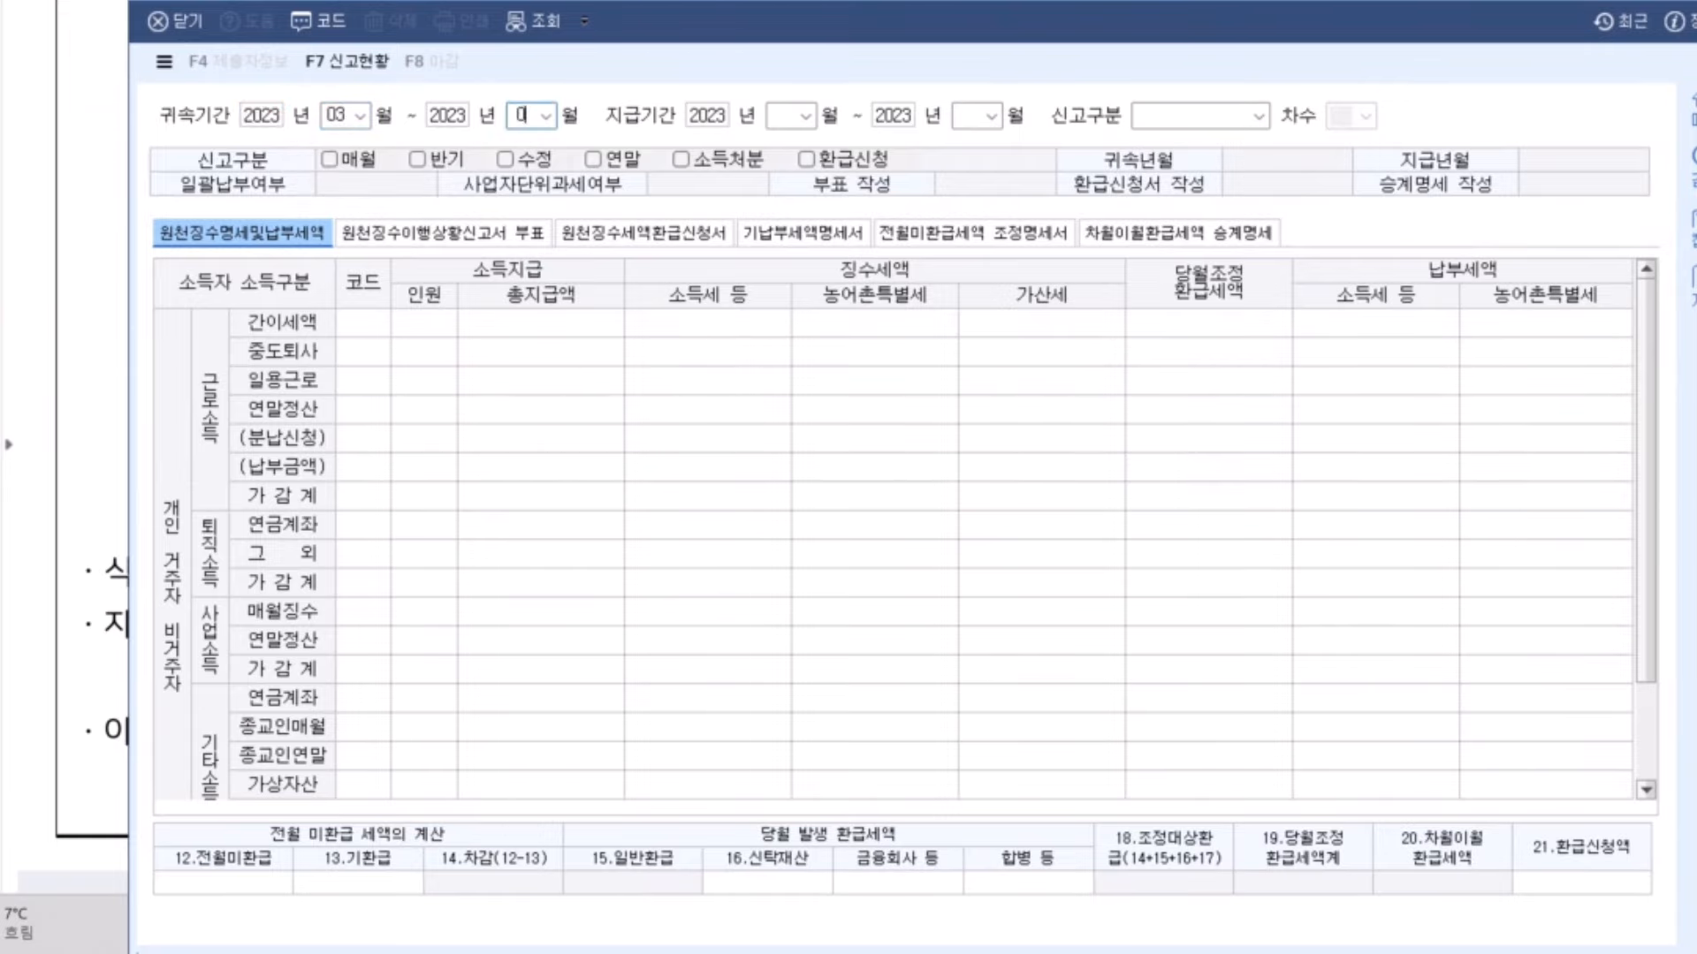
key("Return")
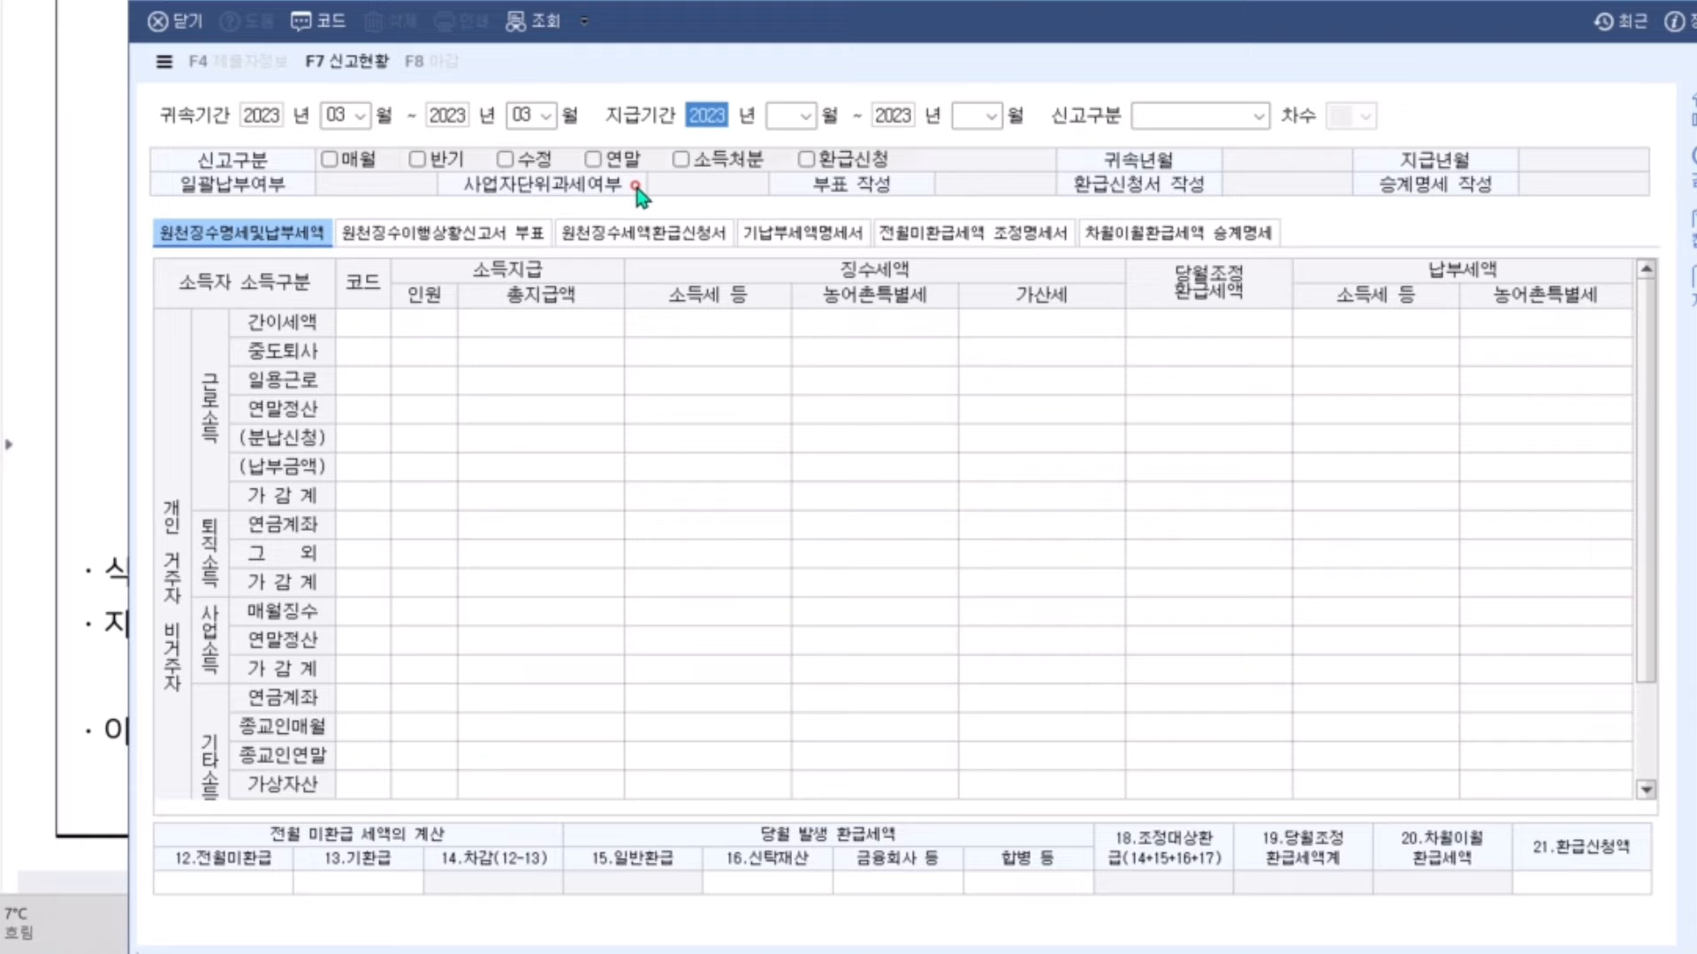
- Set the 지급기간 to 2023년 03월 through 2023년 03월 and load the report as 1.정기신고
key("Return")
type("03")
key("Return")
key("Return")
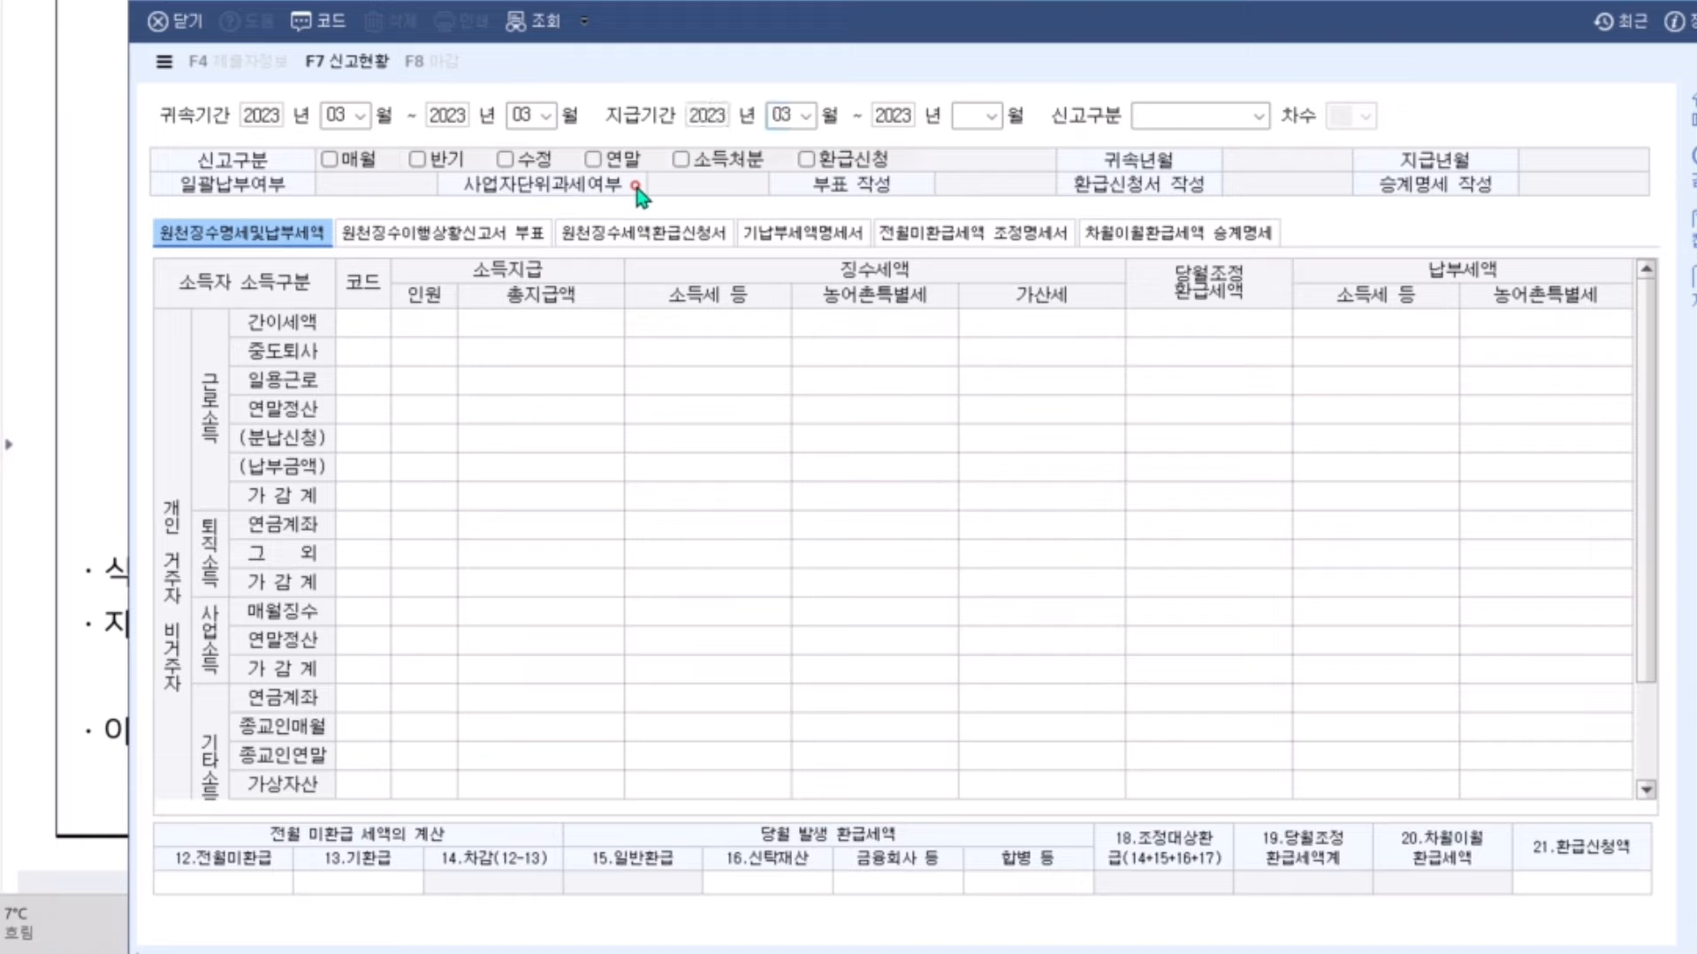
type("03")
key("Return")
key("Return")
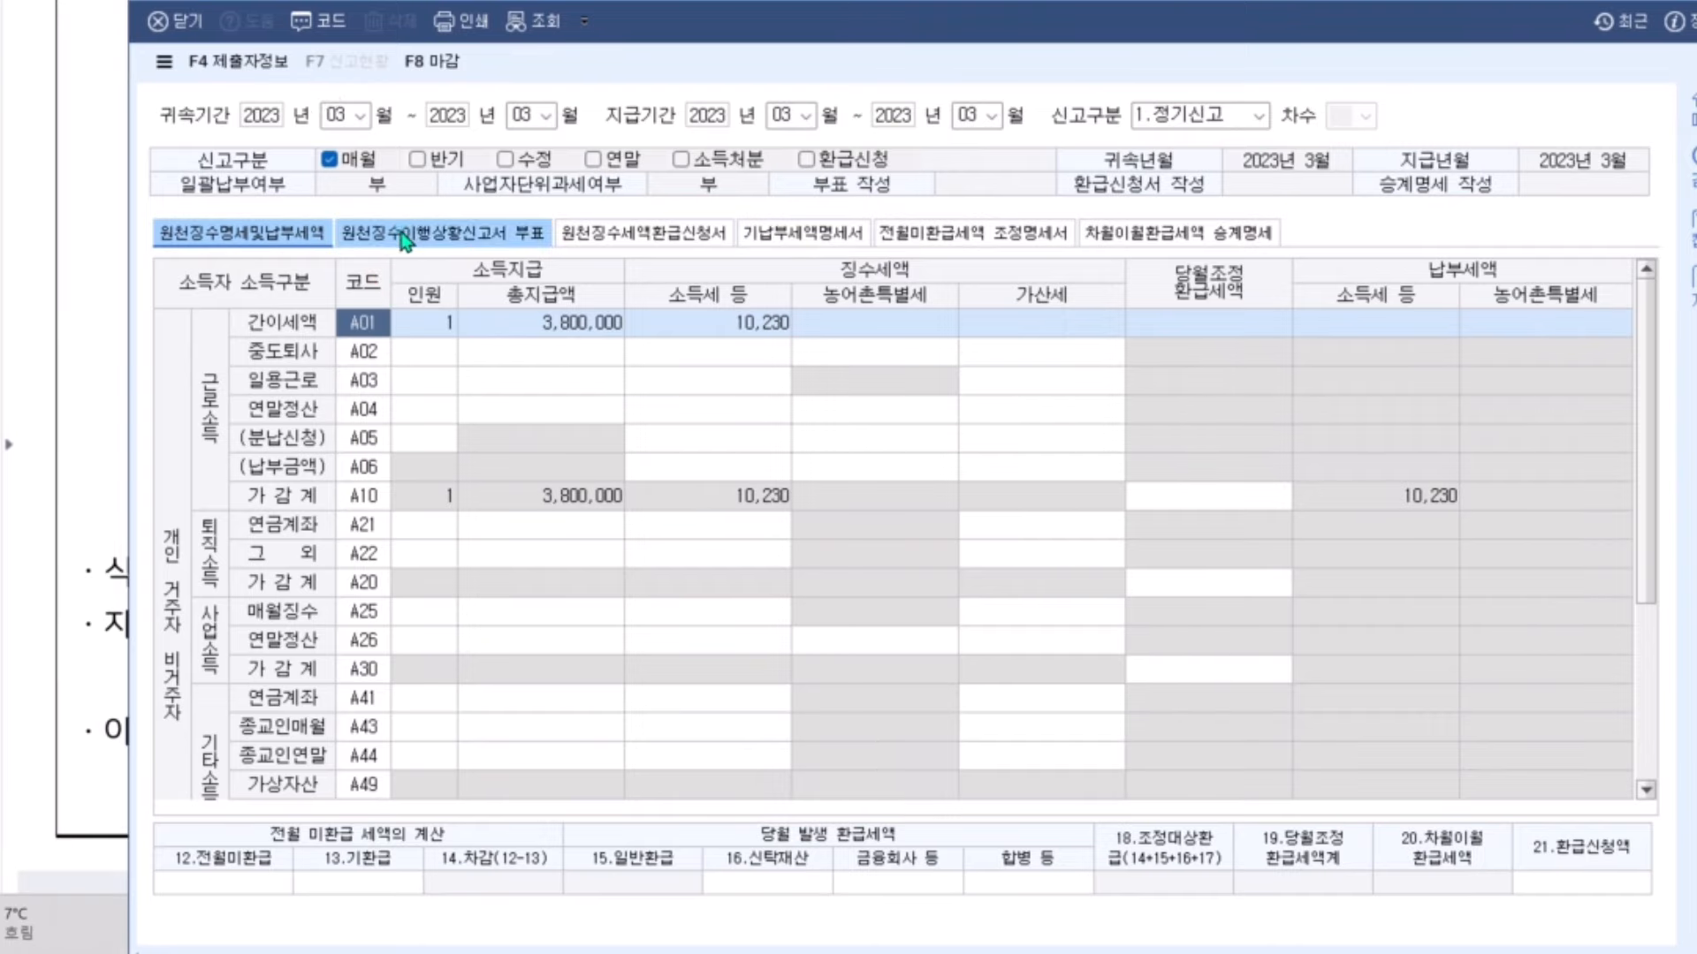
- Look through the report's supplementary schedules and check the 총지급액 and 소득세 등 of the 간이세액 (A01) row in 원천징수명세및납부세액
left_click(702, 234)
left_click(747, 234)
left_click(972, 234)
left_click(1178, 233)
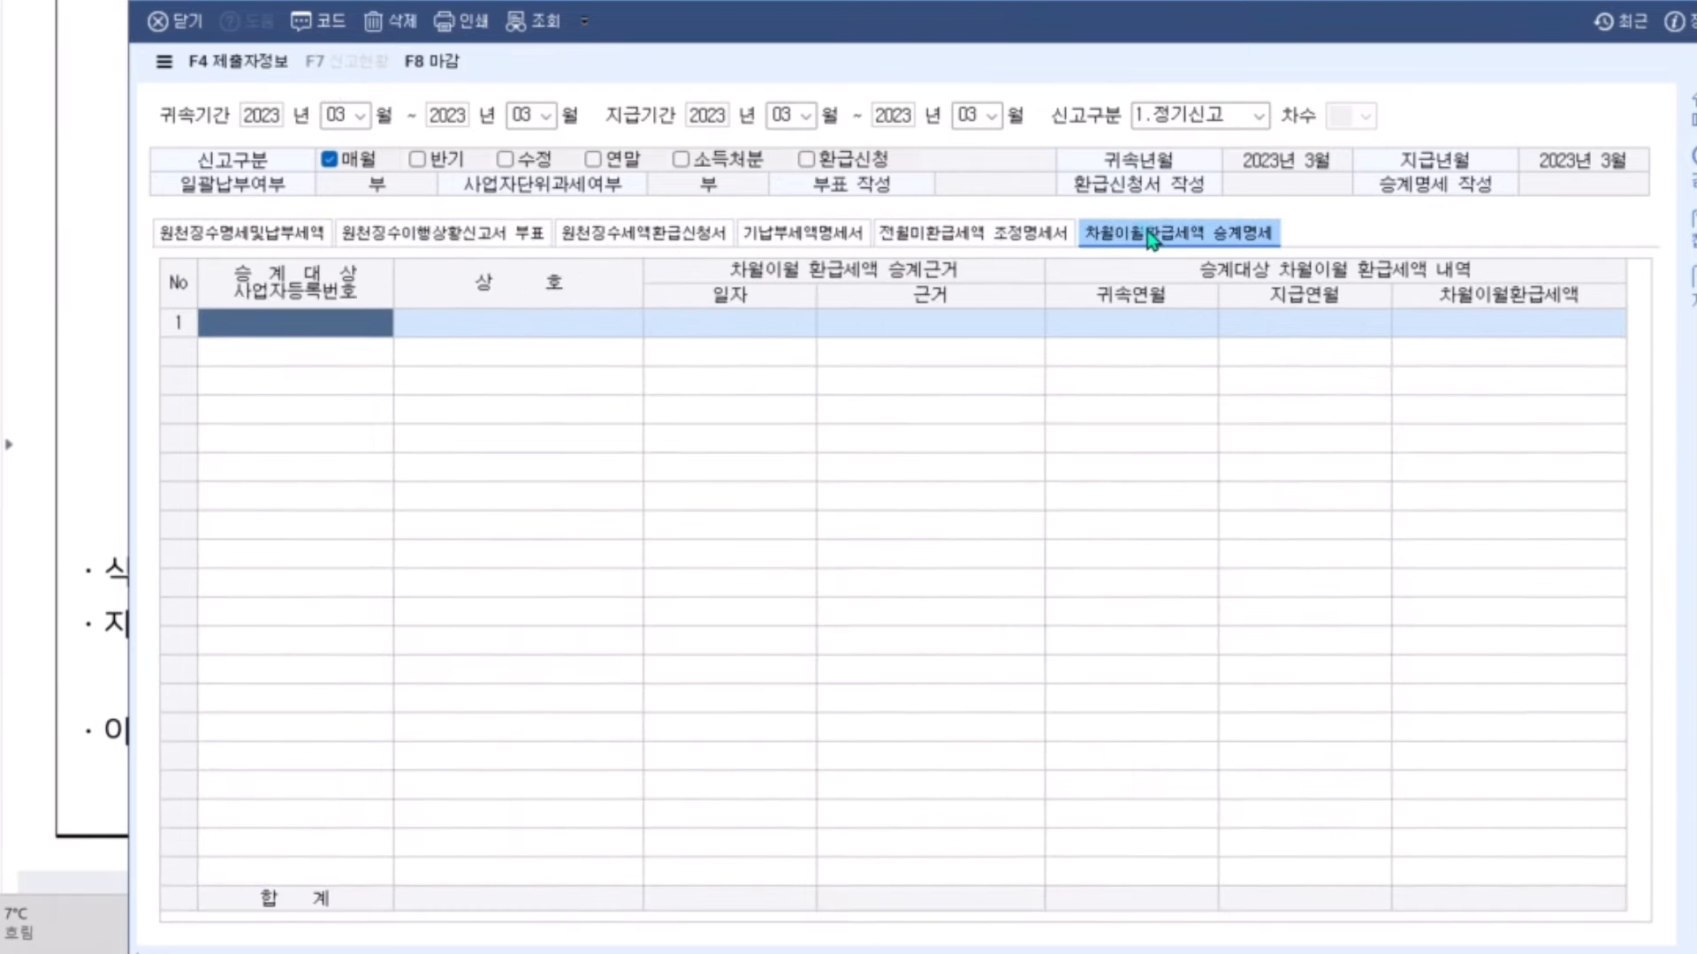
left_click(299, 232)
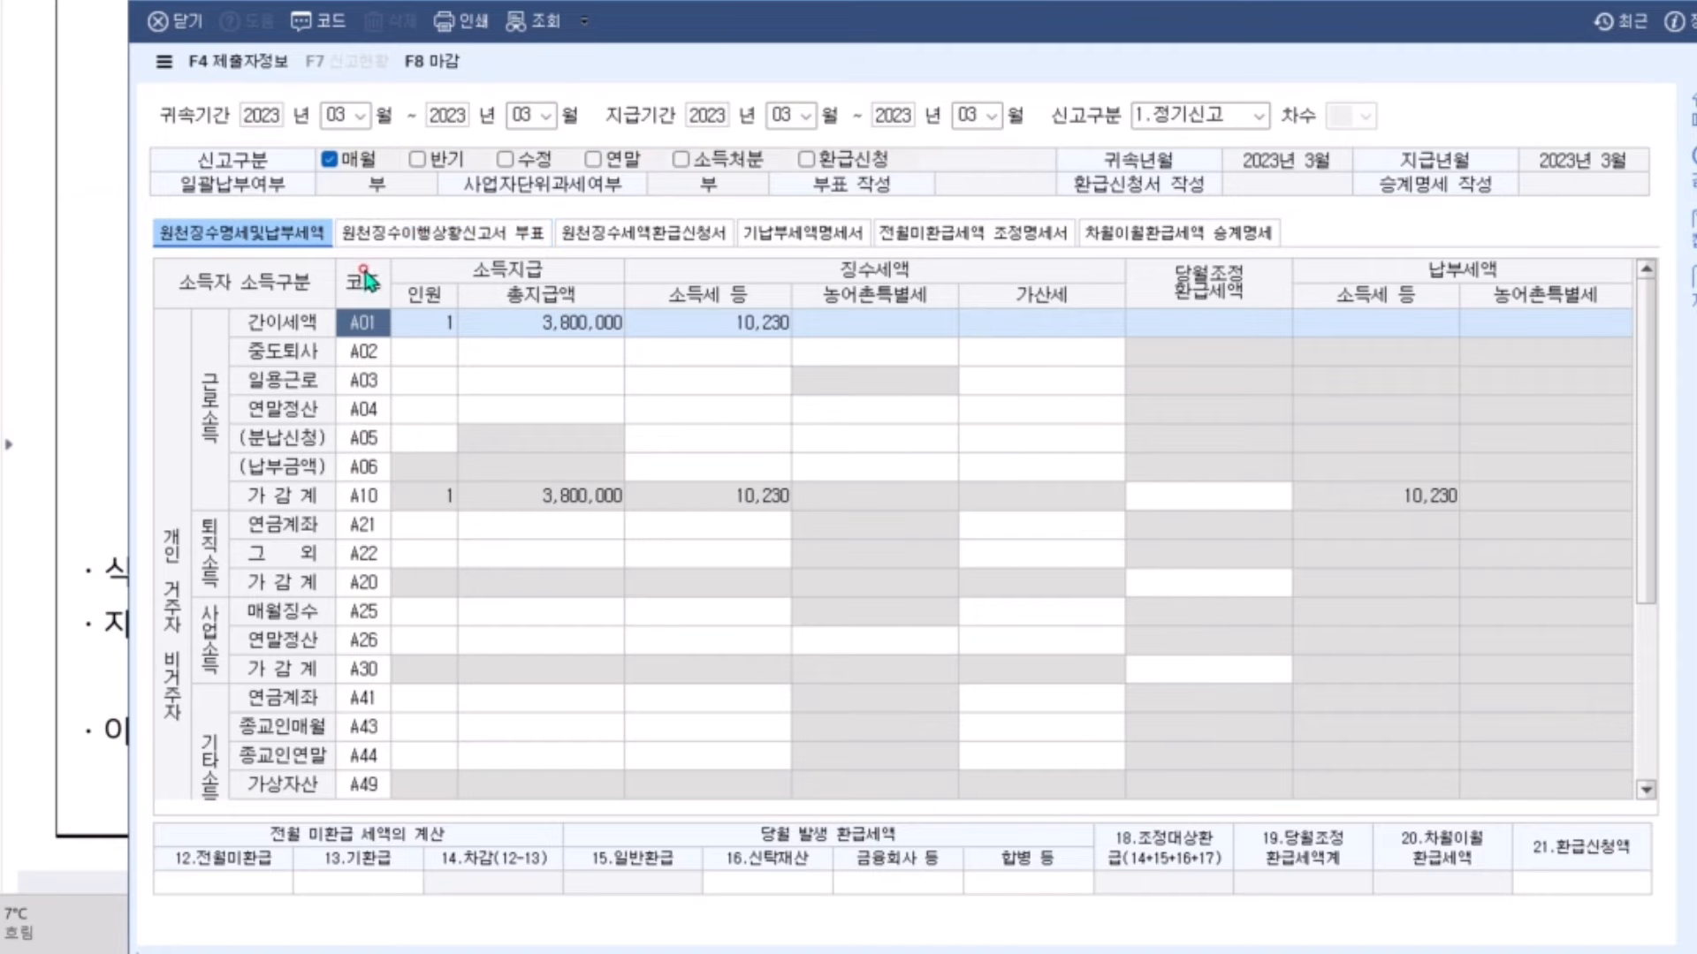
scroll(546, 407, "down", 3)
scroll(448, 495, "up", 3)
left_click(541, 332)
left_click(758, 327)
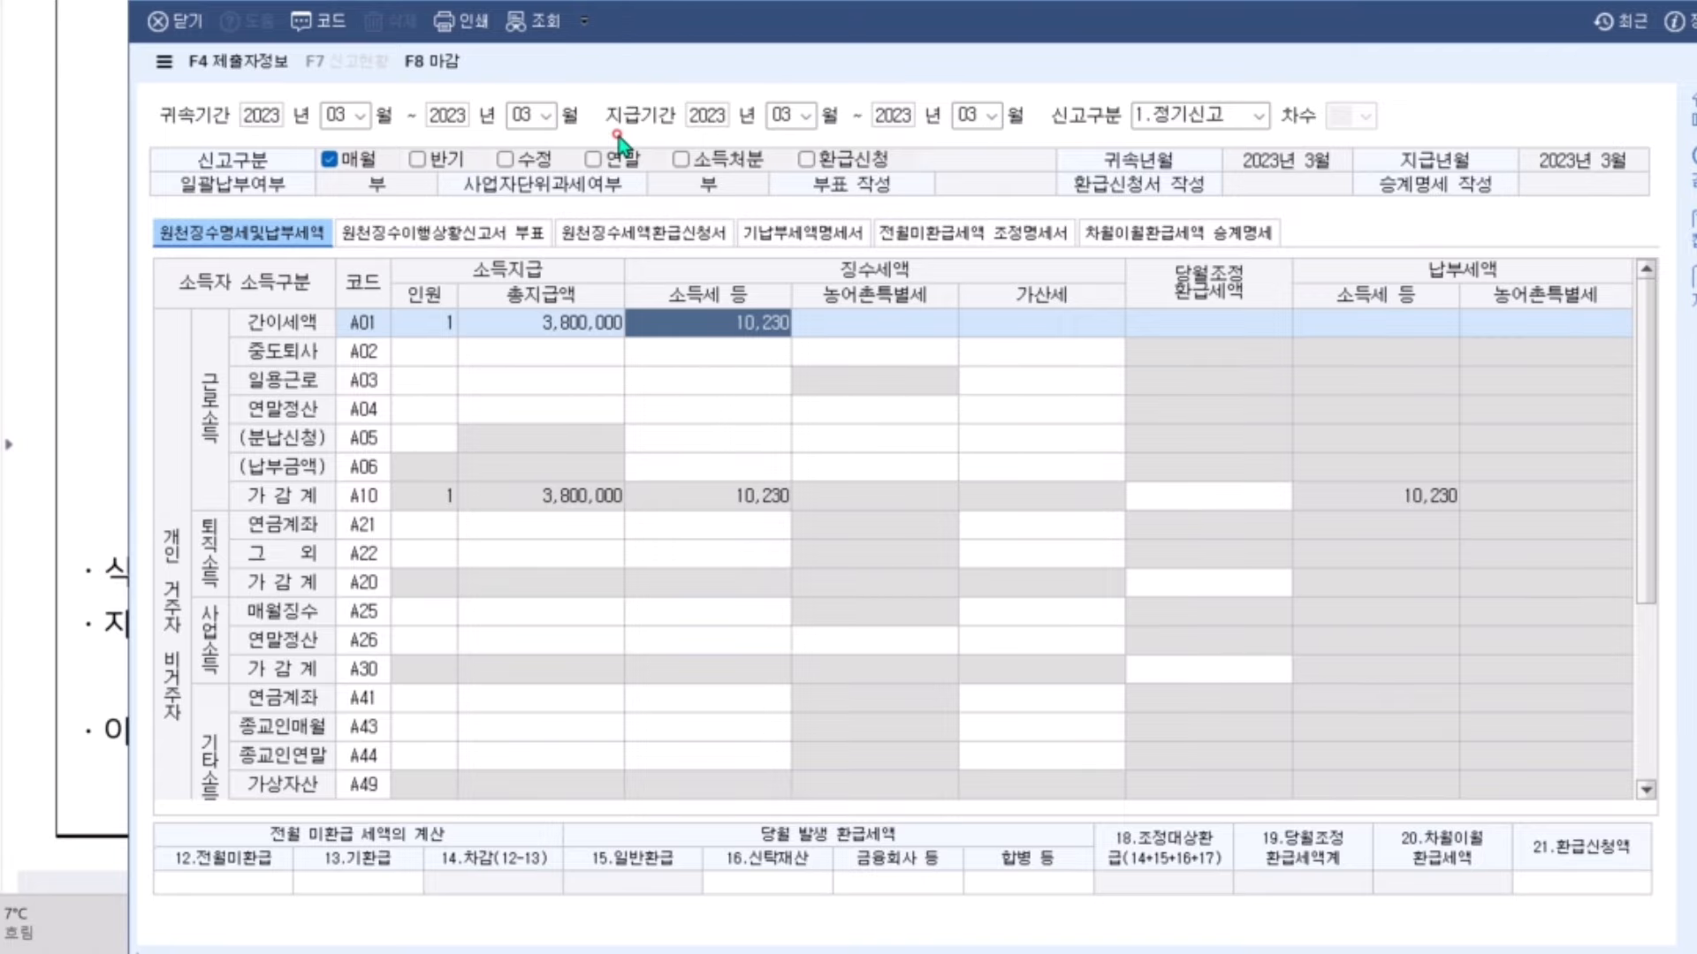
left_click(596, 322)
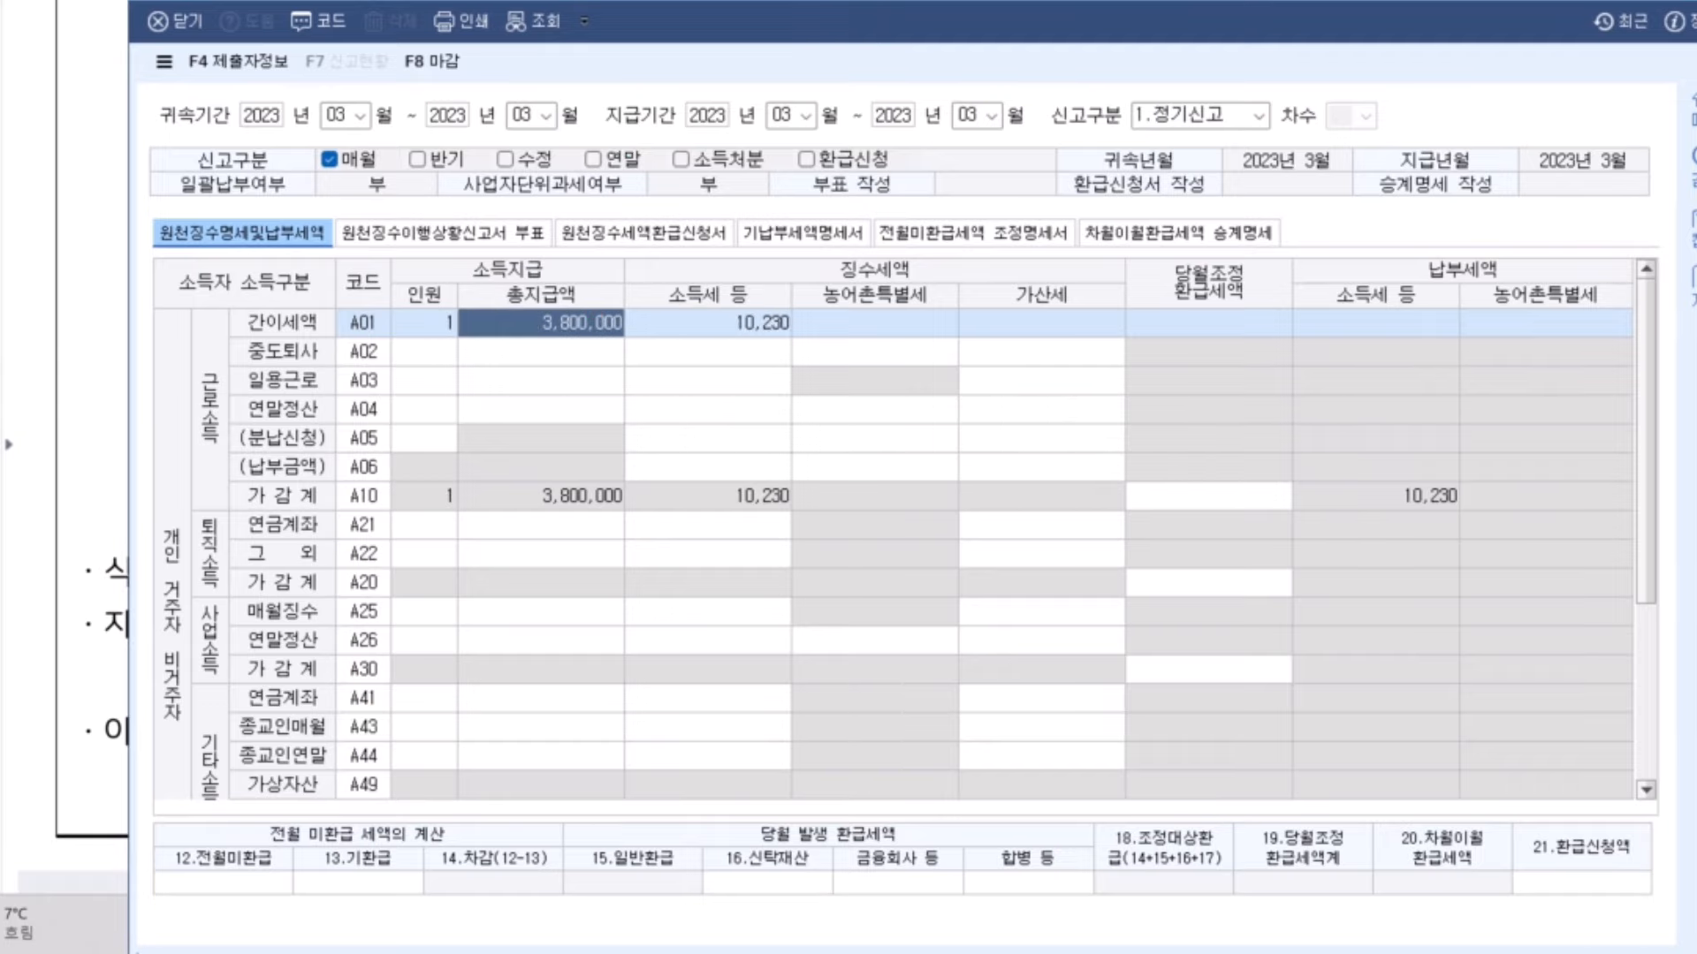
- Examine the 근로소득 rows from 간이세액 (A01) to 가감계 (A10), including the 당월조정환급세액 and 납부세액 columns
key("ctrl+alt+g")
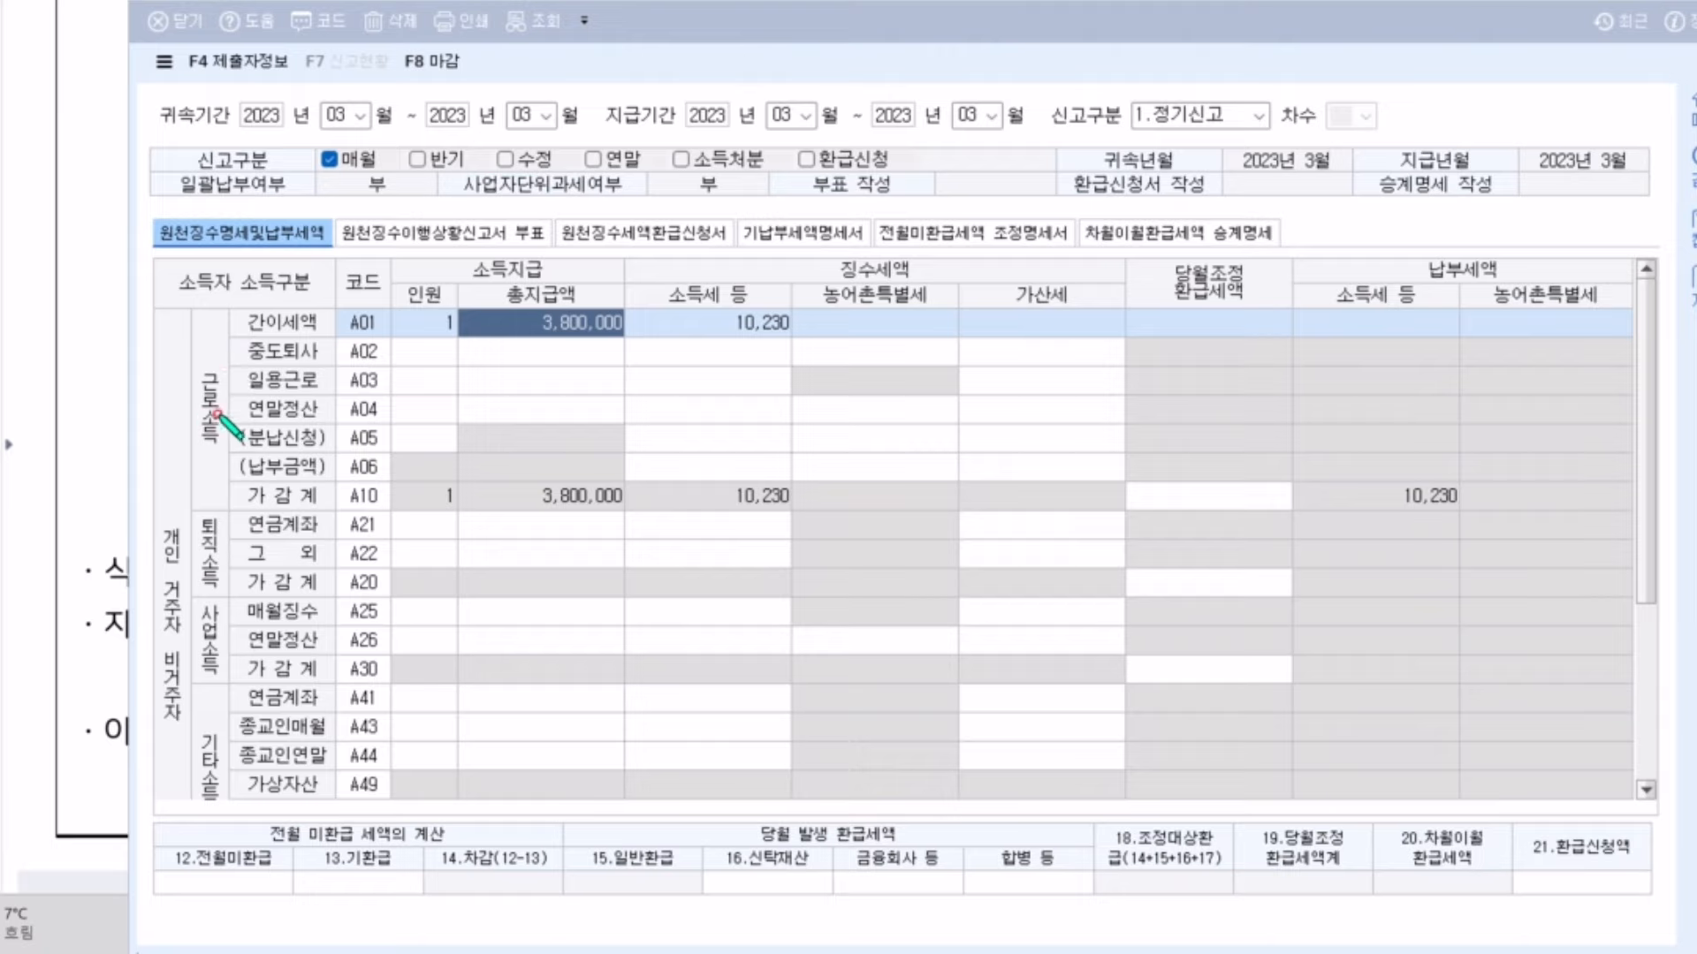
mouse_move(222, 367)
left_mouse_down()
mouse_move(186, 414)
mouse_move(205, 478)
mouse_move(215, 363)
mouse_move(246, 324)
left_mouse_up()
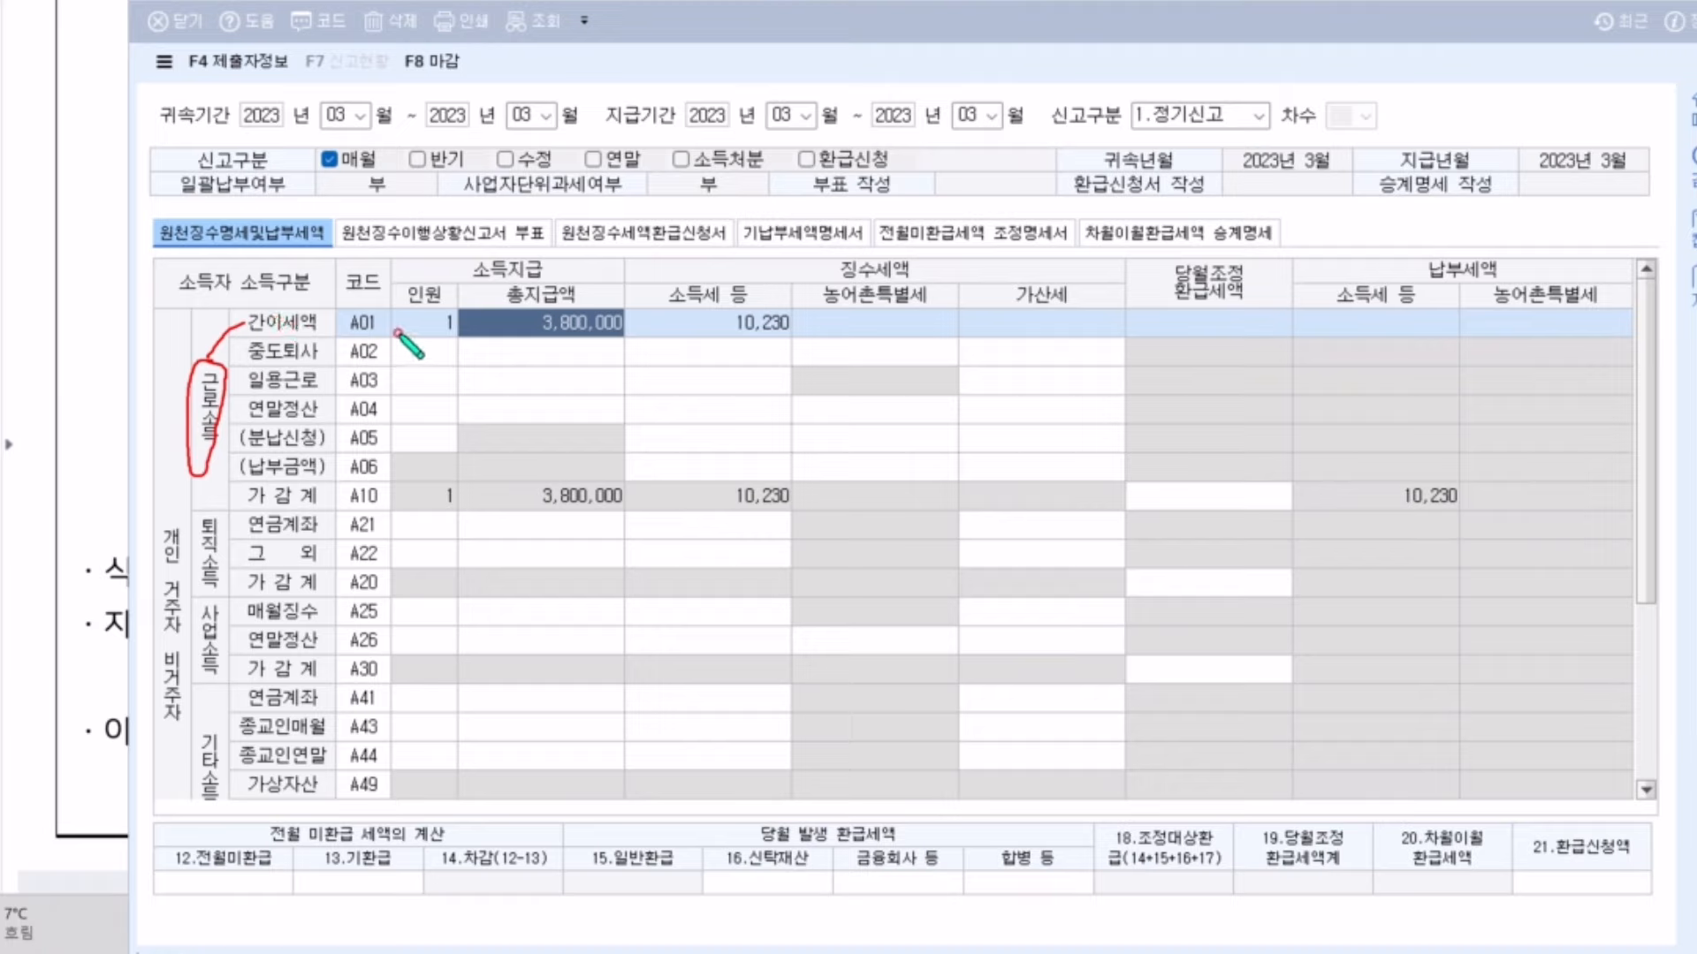
left_click_drag(397, 333, 794, 334)
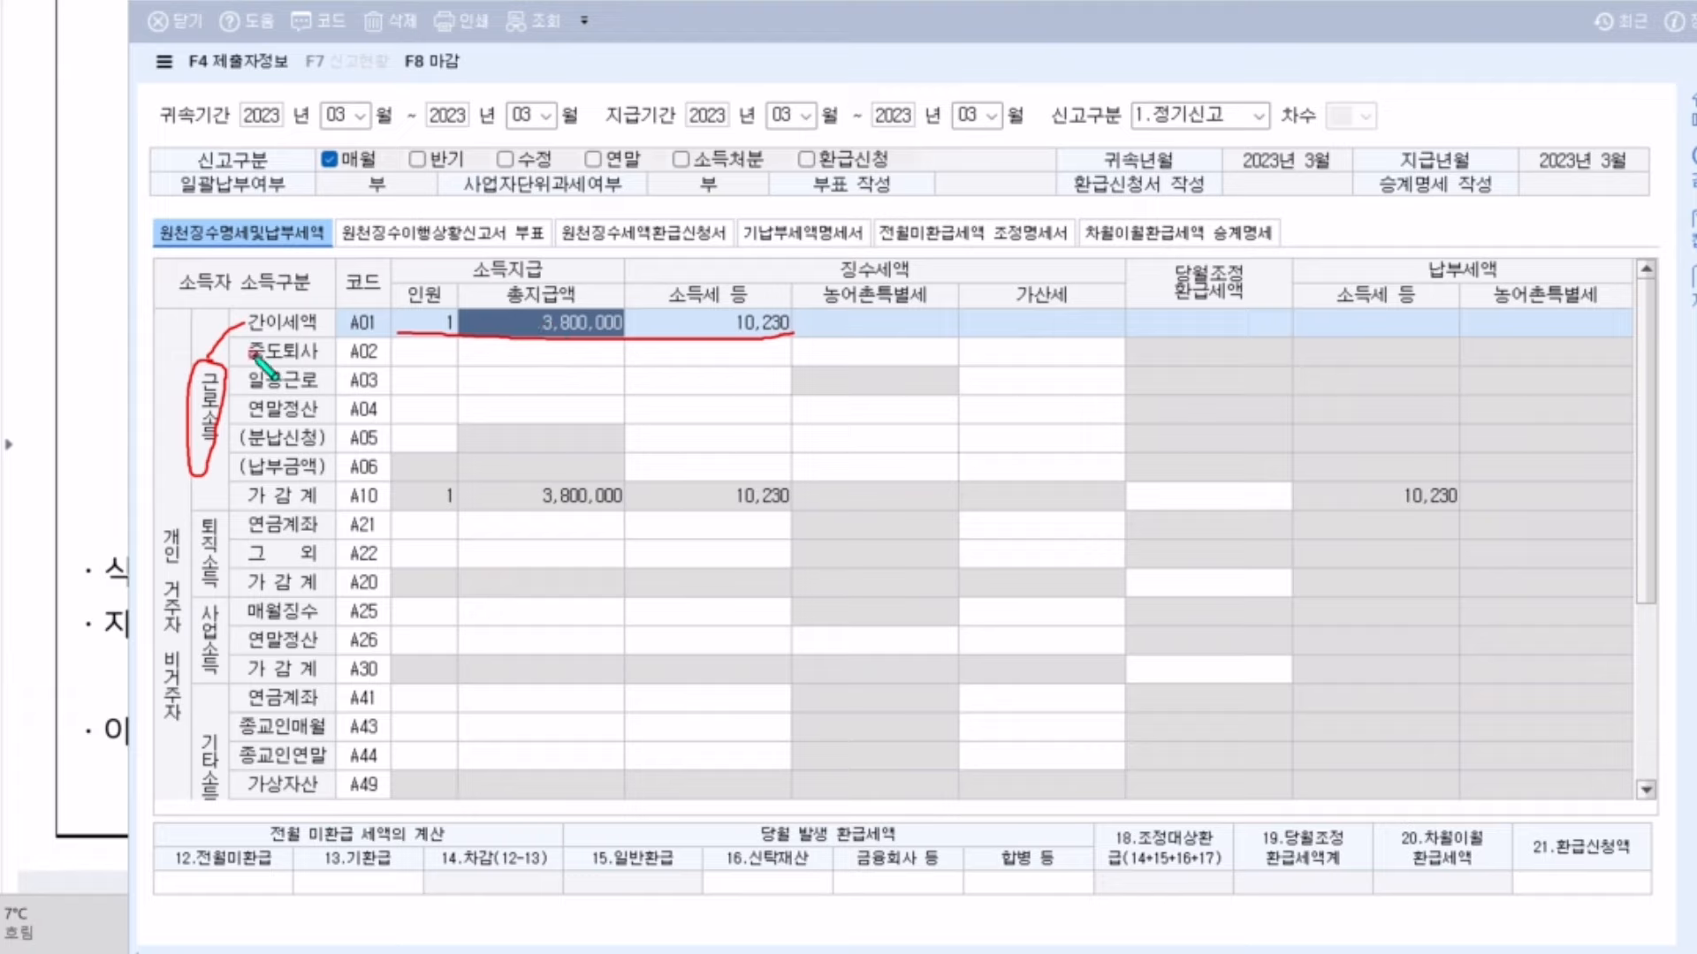
mouse_move(244, 360)
left_mouse_down()
mouse_move(309, 365)
mouse_move(265, 331)
mouse_move(231, 354)
mouse_move(319, 374)
mouse_move(811, 355)
left_mouse_up()
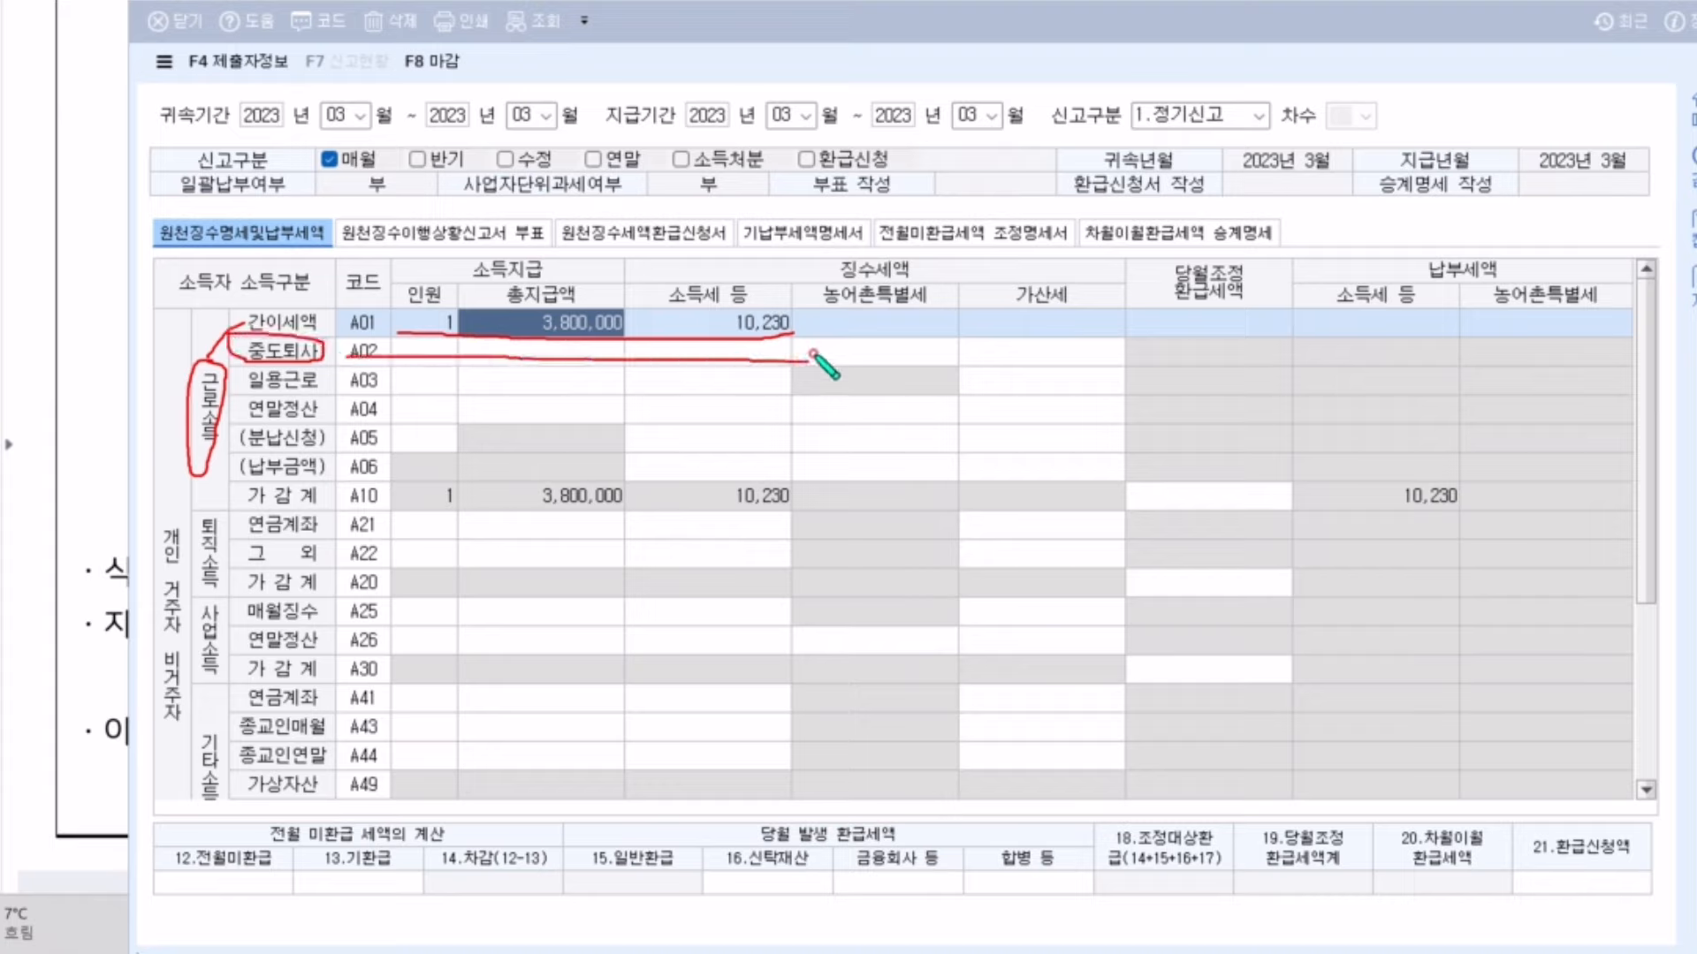
mouse_move(925, 371)
left_mouse_down()
mouse_move(952, 360)
mouse_move(942, 395)
mouse_move(1007, 371)
mouse_move(997, 408)
mouse_move(1014, 362)
left_mouse_up()
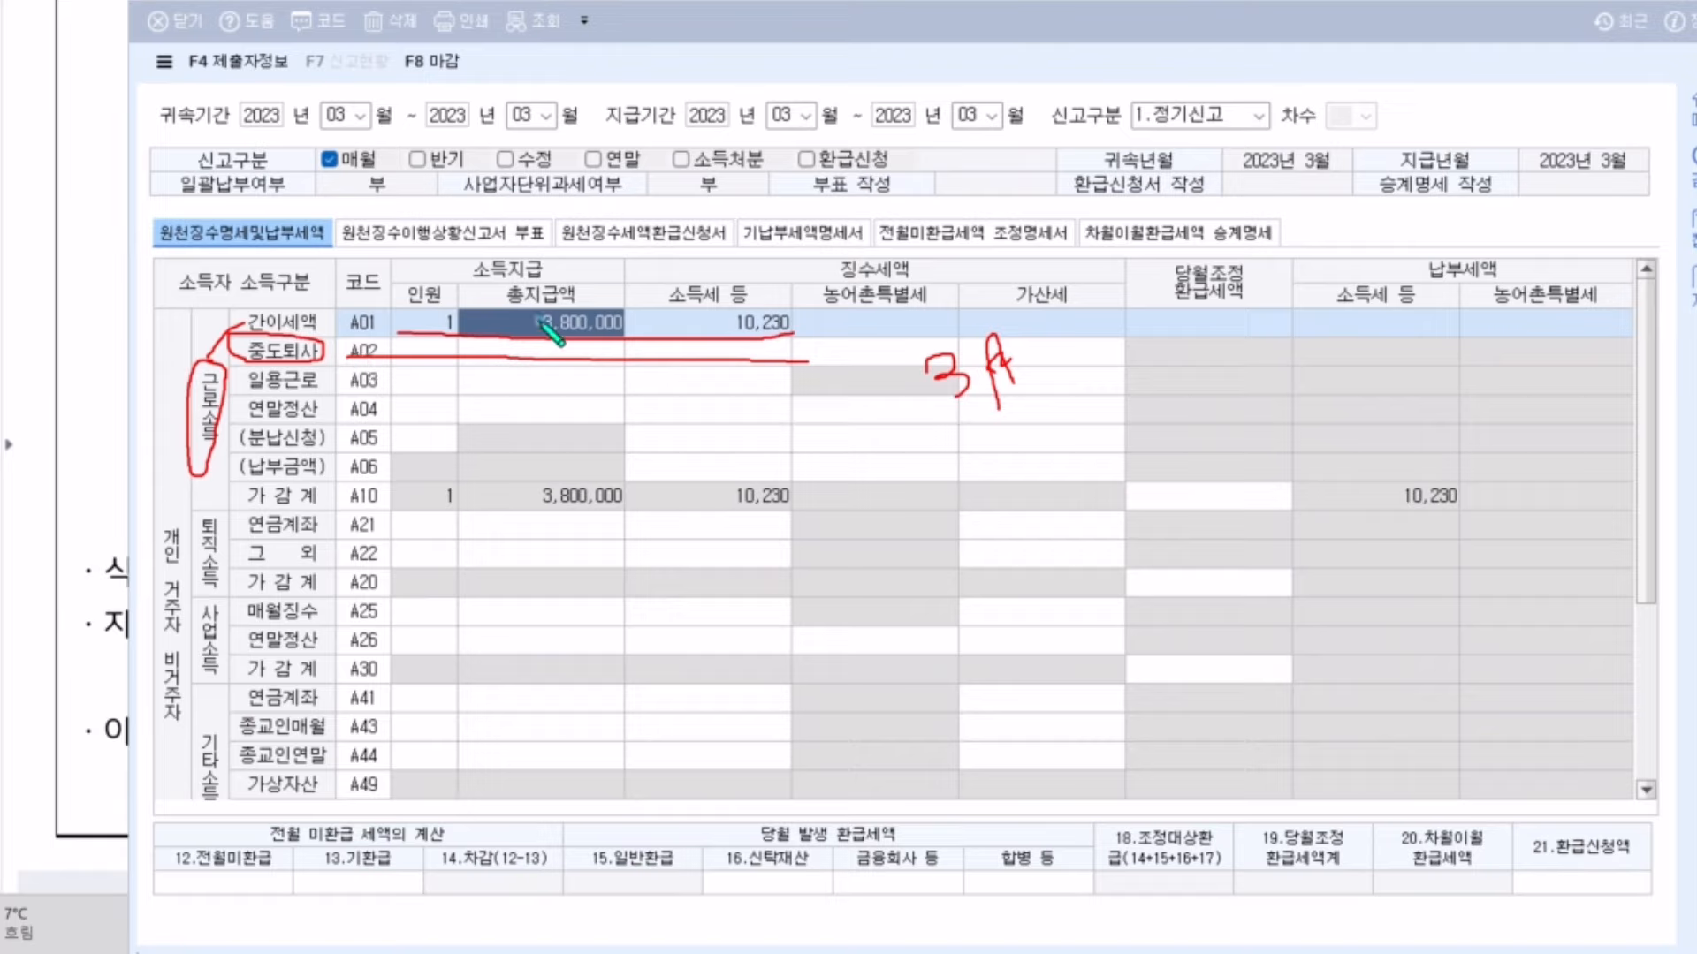
mouse_move(539, 326)
left_mouse_down()
mouse_move(532, 356)
mouse_move(563, 348)
left_mouse_up()
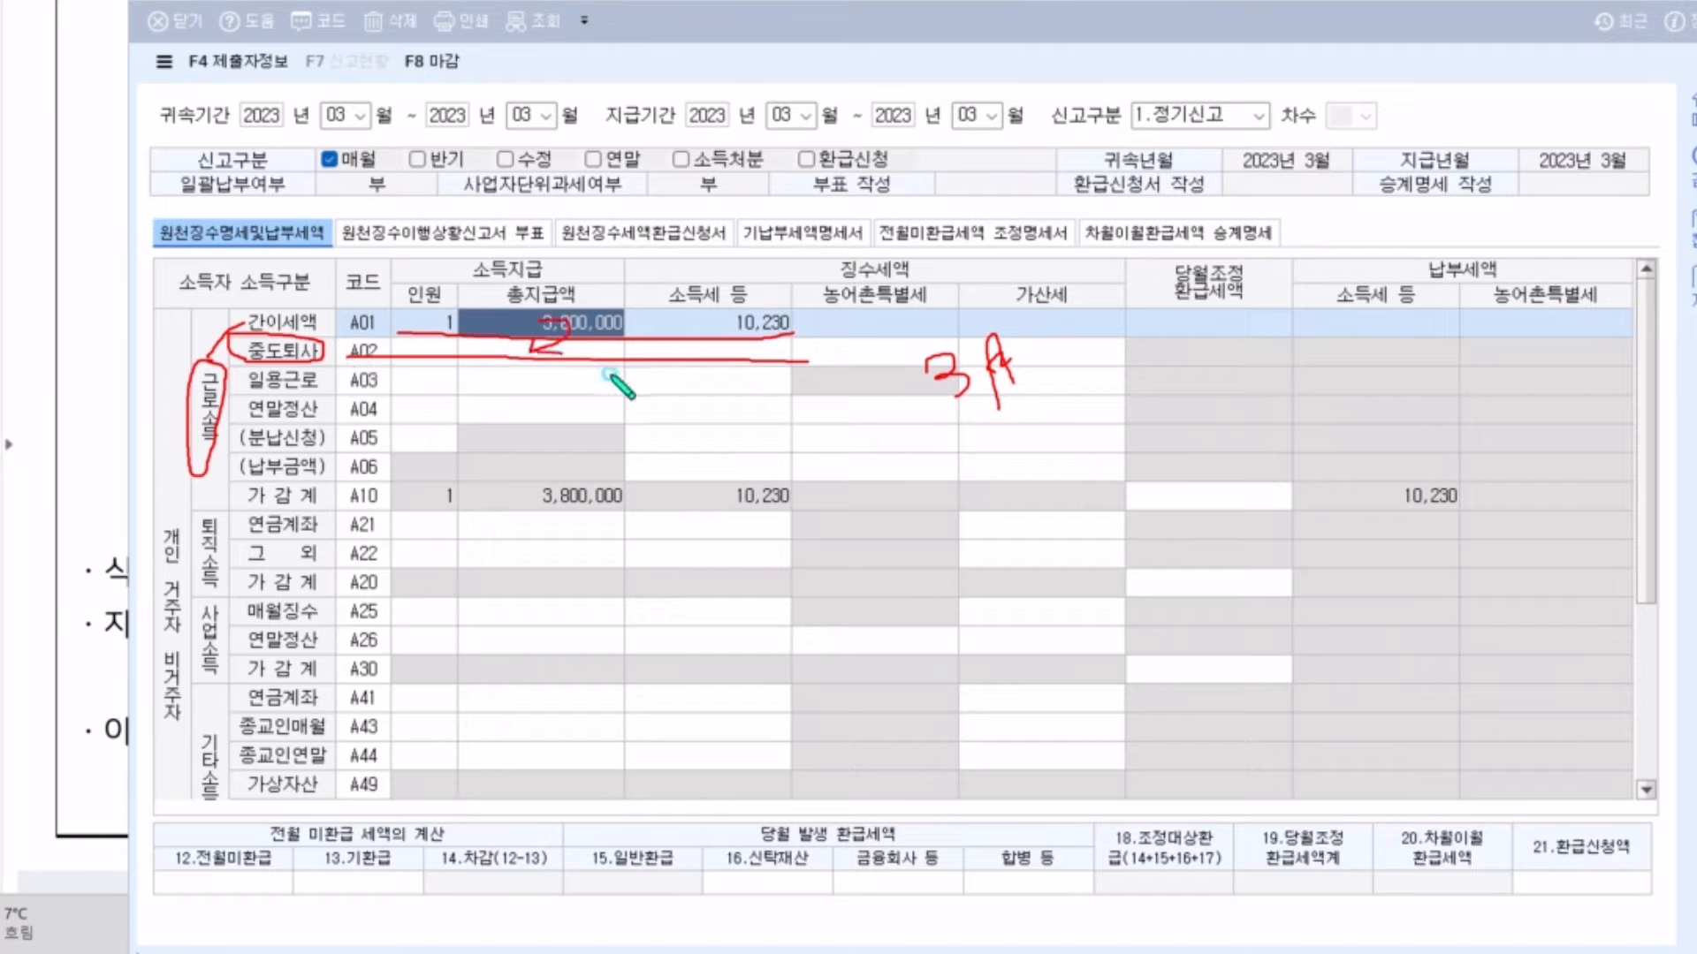
mouse_move(247, 394)
left_mouse_down()
mouse_move(336, 376)
mouse_move(235, 380)
mouse_move(265, 398)
mouse_move(233, 404)
mouse_move(265, 418)
mouse_move(1112, 431)
mouse_move(961, 388)
mouse_move(237, 382)
left_mouse_up()
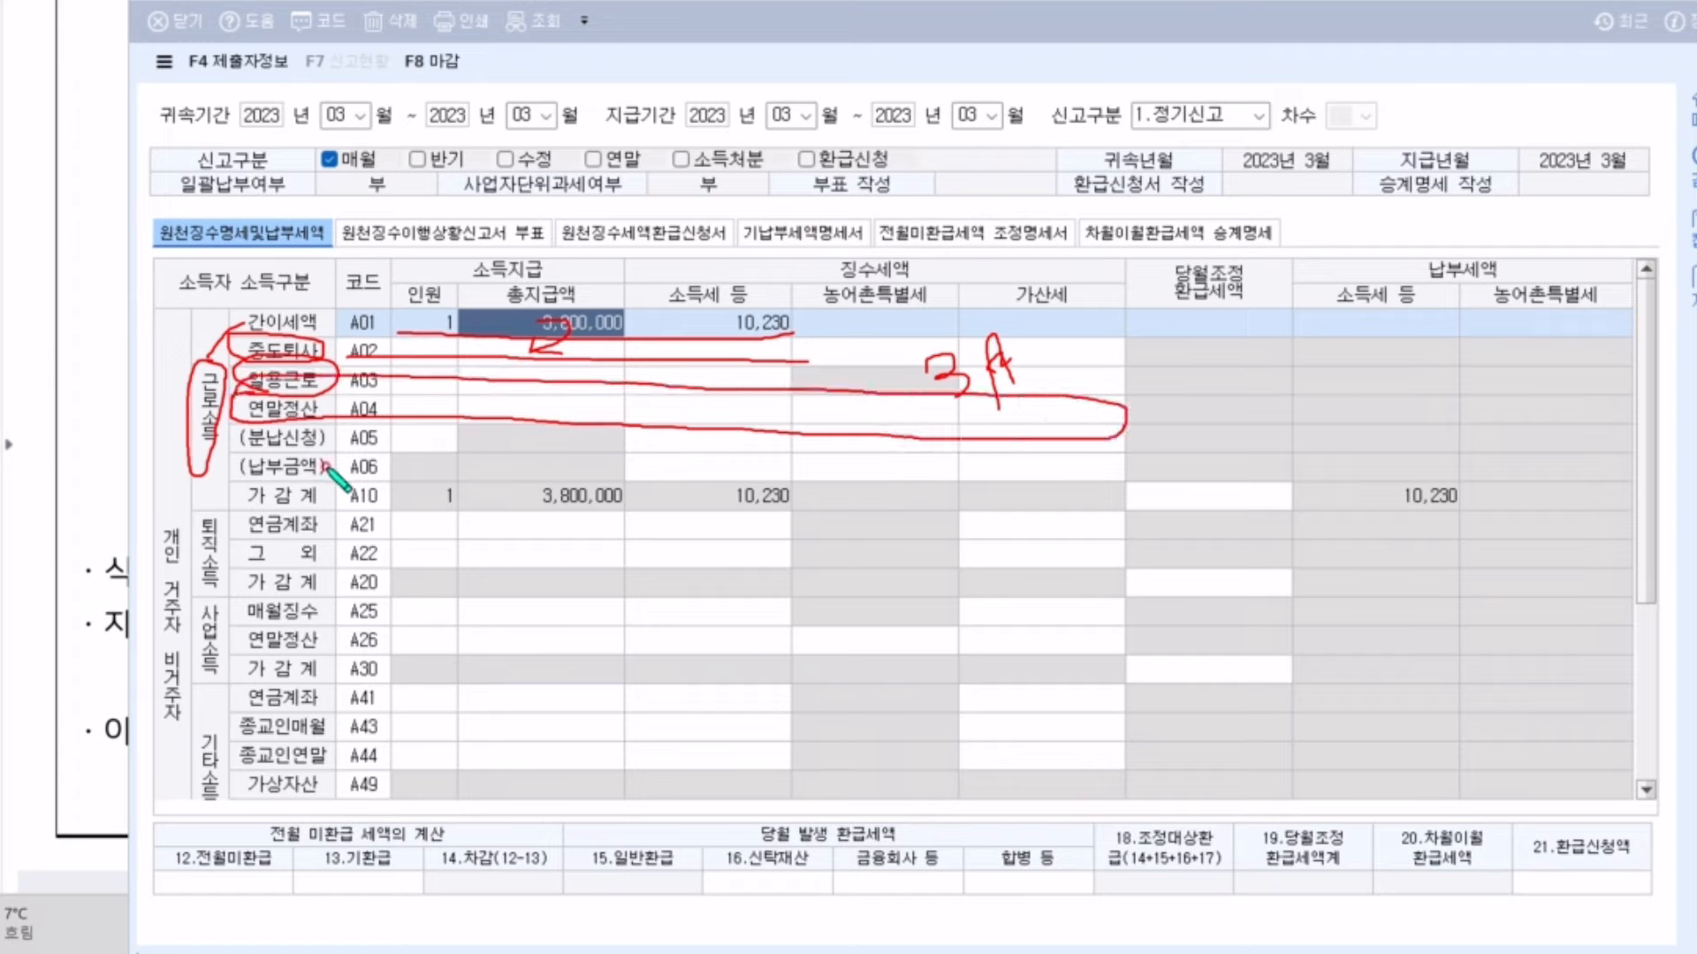
left_click_drag(216, 456, 323, 454)
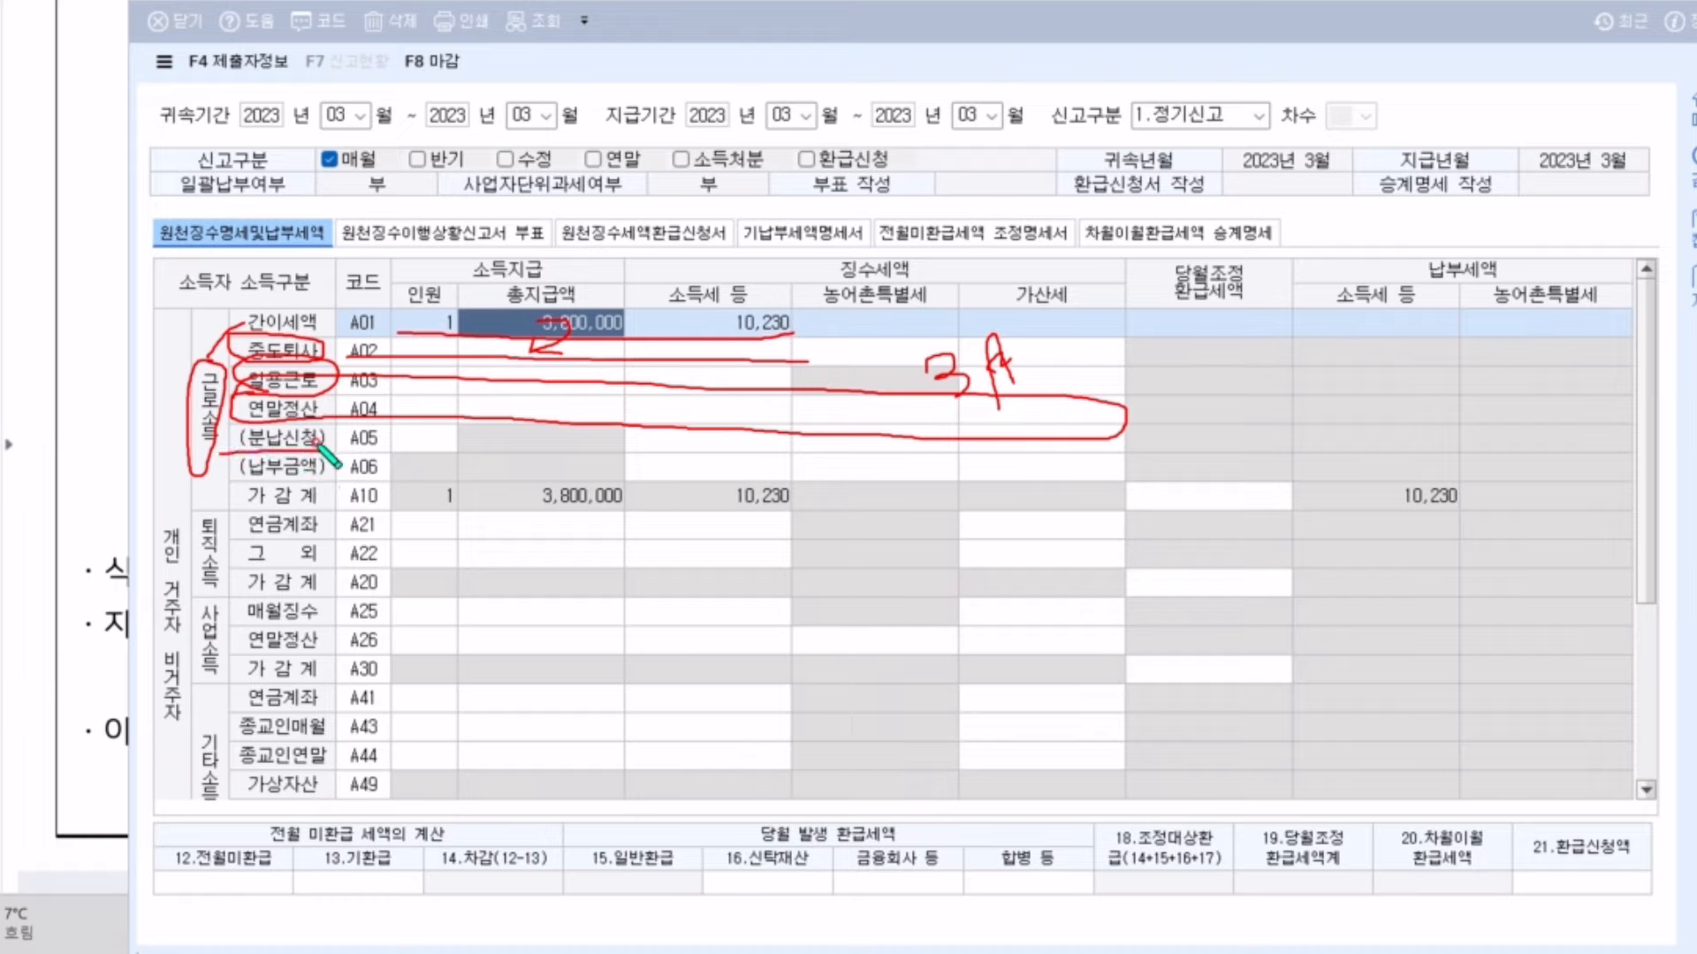
left_click_drag(224, 480, 338, 477)
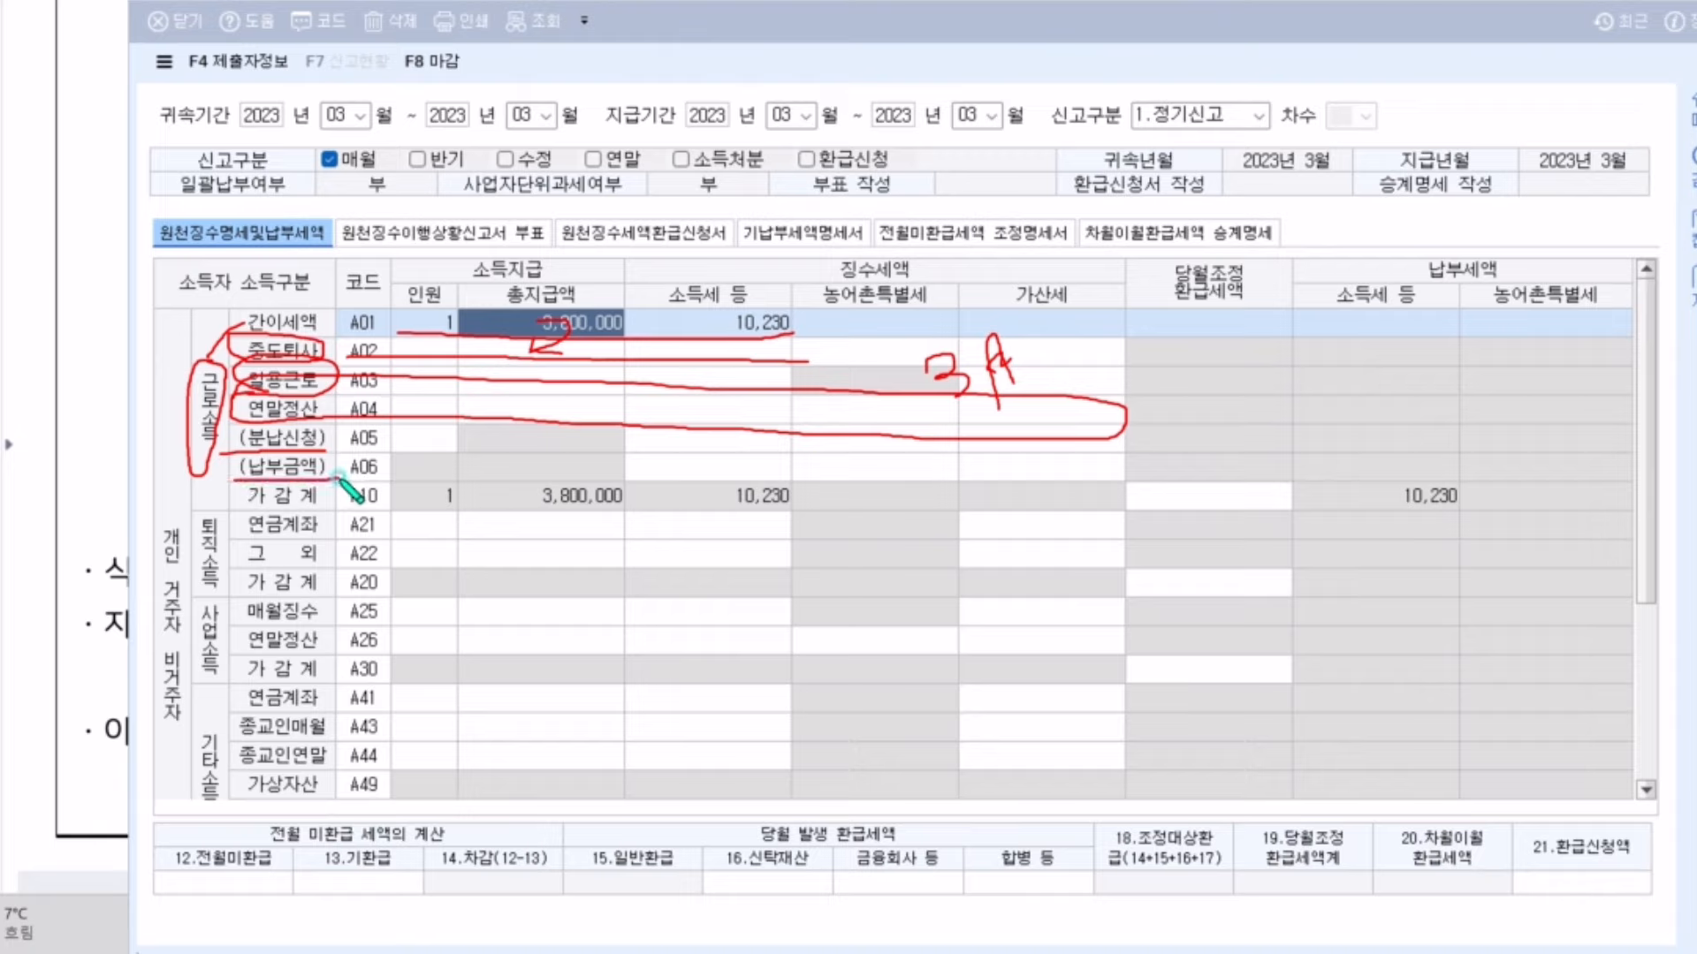
left_click_drag(234, 509, 800, 506)
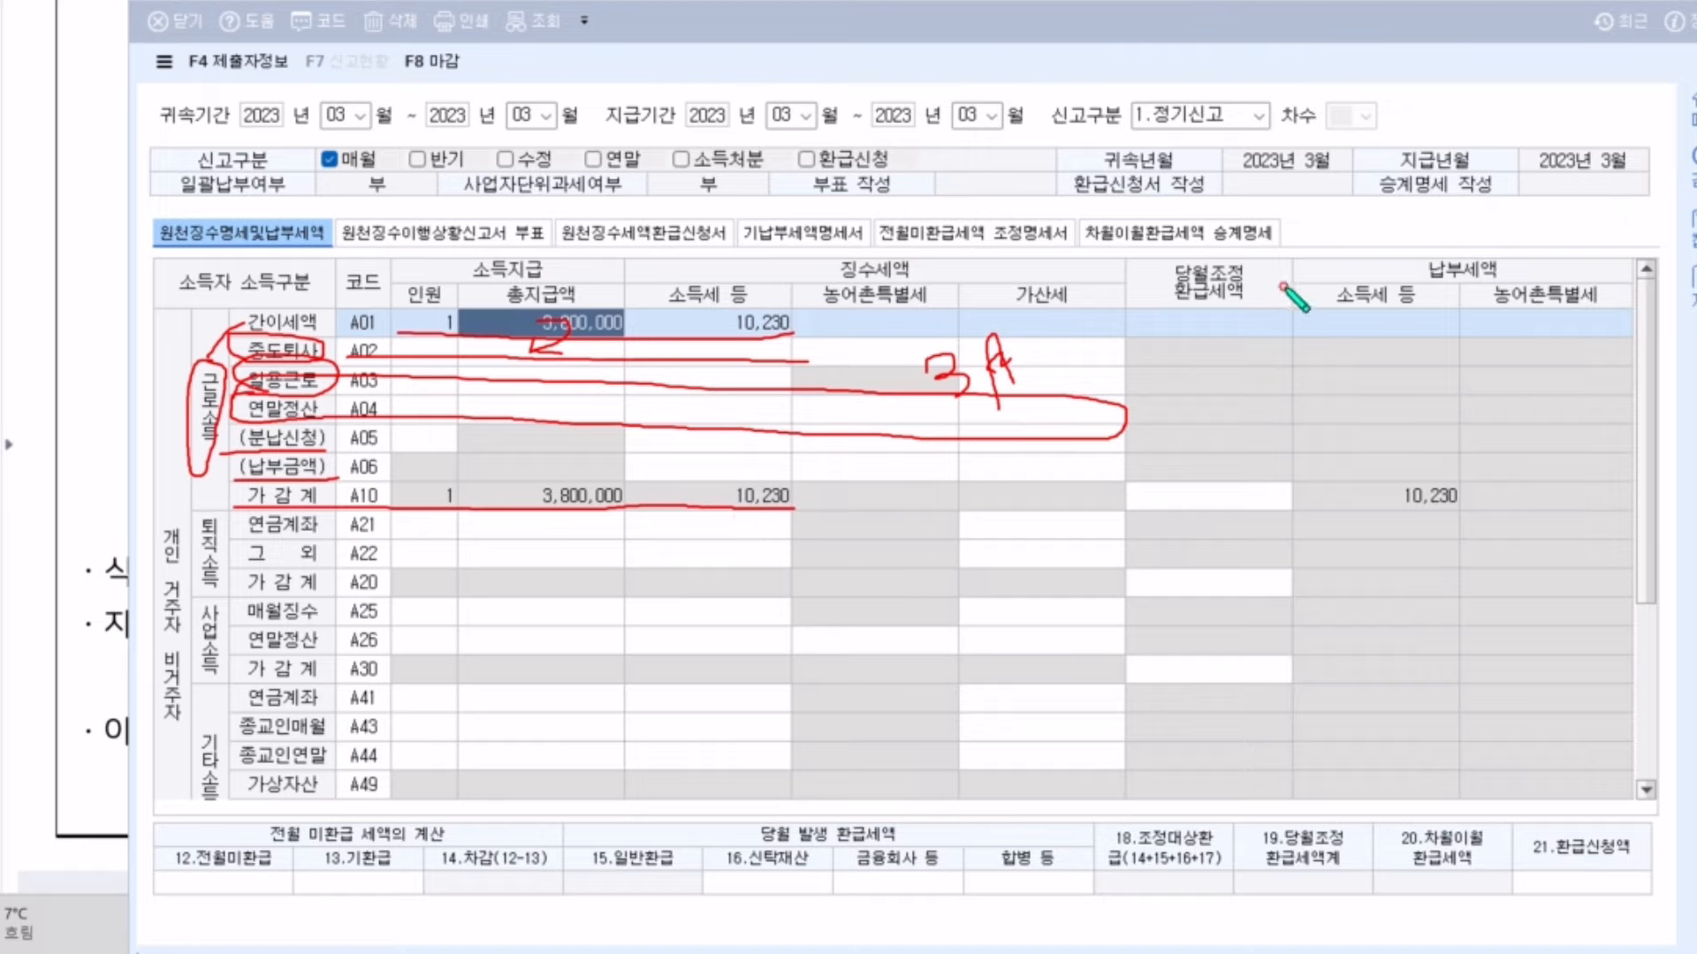
mouse_move(1283, 286)
left_mouse_down()
mouse_move(1259, 309)
mouse_move(1144, 305)
mouse_move(1271, 265)
mouse_move(1255, 336)
left_mouse_up()
mouse_move(1564, 284)
left_mouse_down()
mouse_move(1436, 295)
mouse_move(1564, 266)
mouse_move(1488, 310)
left_mouse_up()
mouse_move(1385, 304)
left_mouse_down()
mouse_move(1392, 445)
mouse_move(1353, 478)
mouse_move(1432, 517)
mouse_move(1502, 508)
mouse_move(1373, 471)
left_mouse_up()
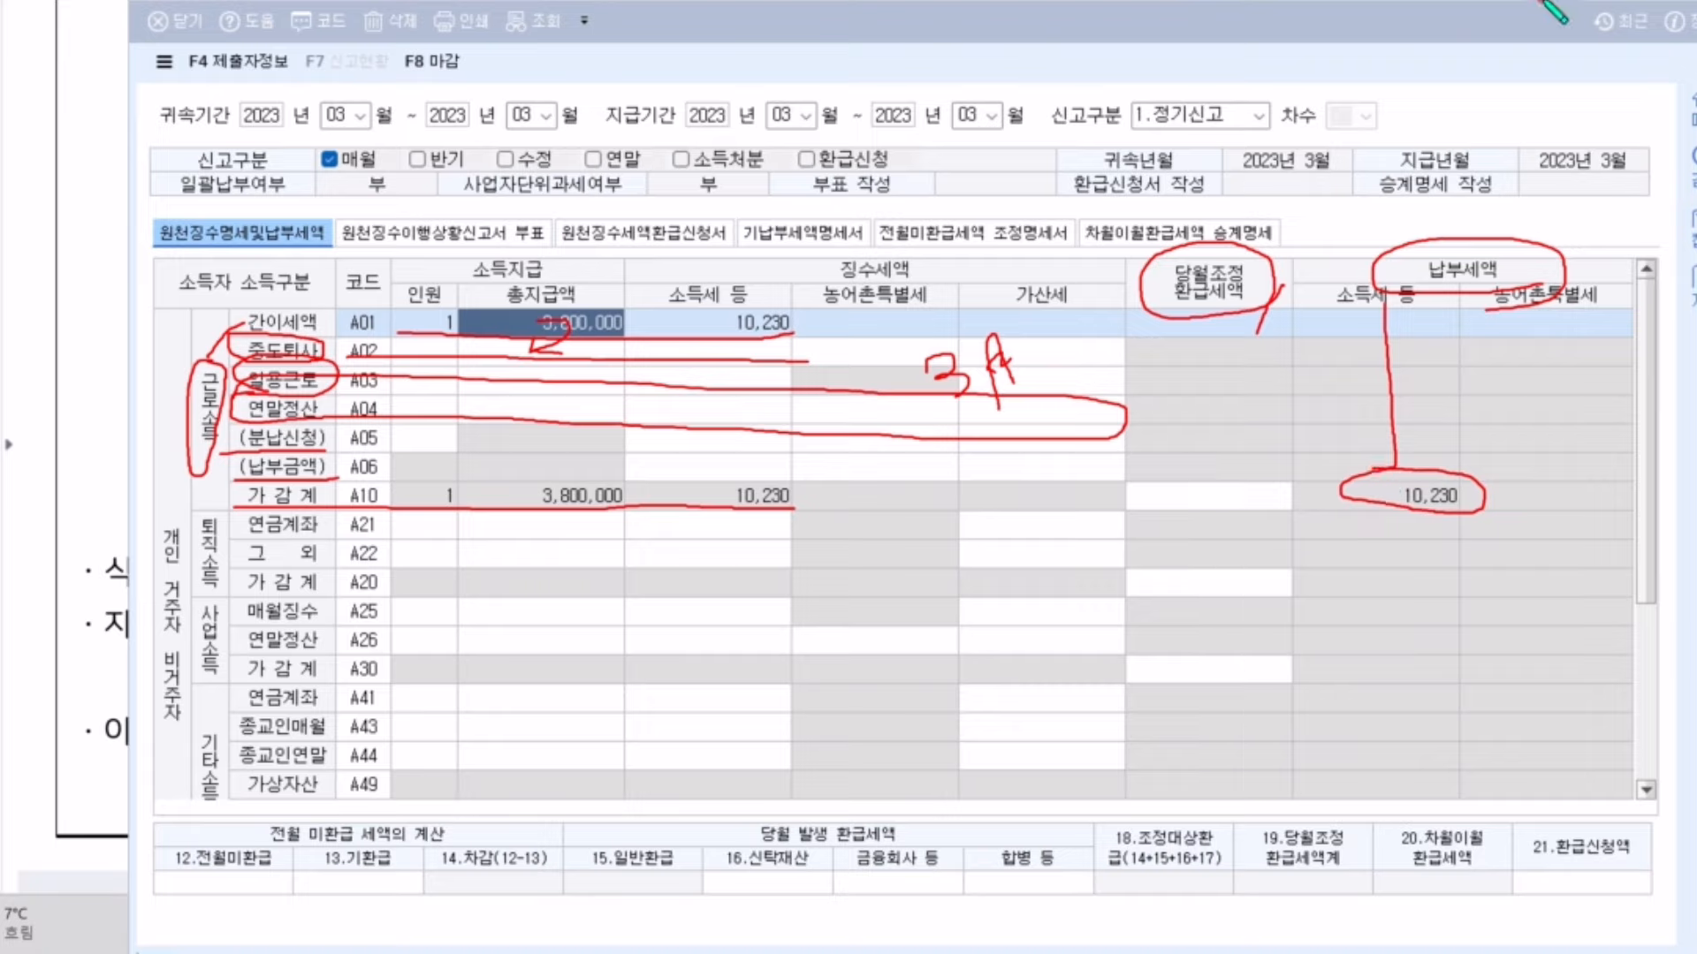
- Examine the 퇴직소득, 사업소득 and remaining income sections down to 총합계 (A99), and compare rows A01 and A02 with the 근로소득 납부세액
left_click(1060, 11)
mouse_move(204, 509)
left_mouse_down()
mouse_move(179, 580)
mouse_move(216, 597)
mouse_move(239, 544)
mouse_move(203, 513)
left_mouse_up()
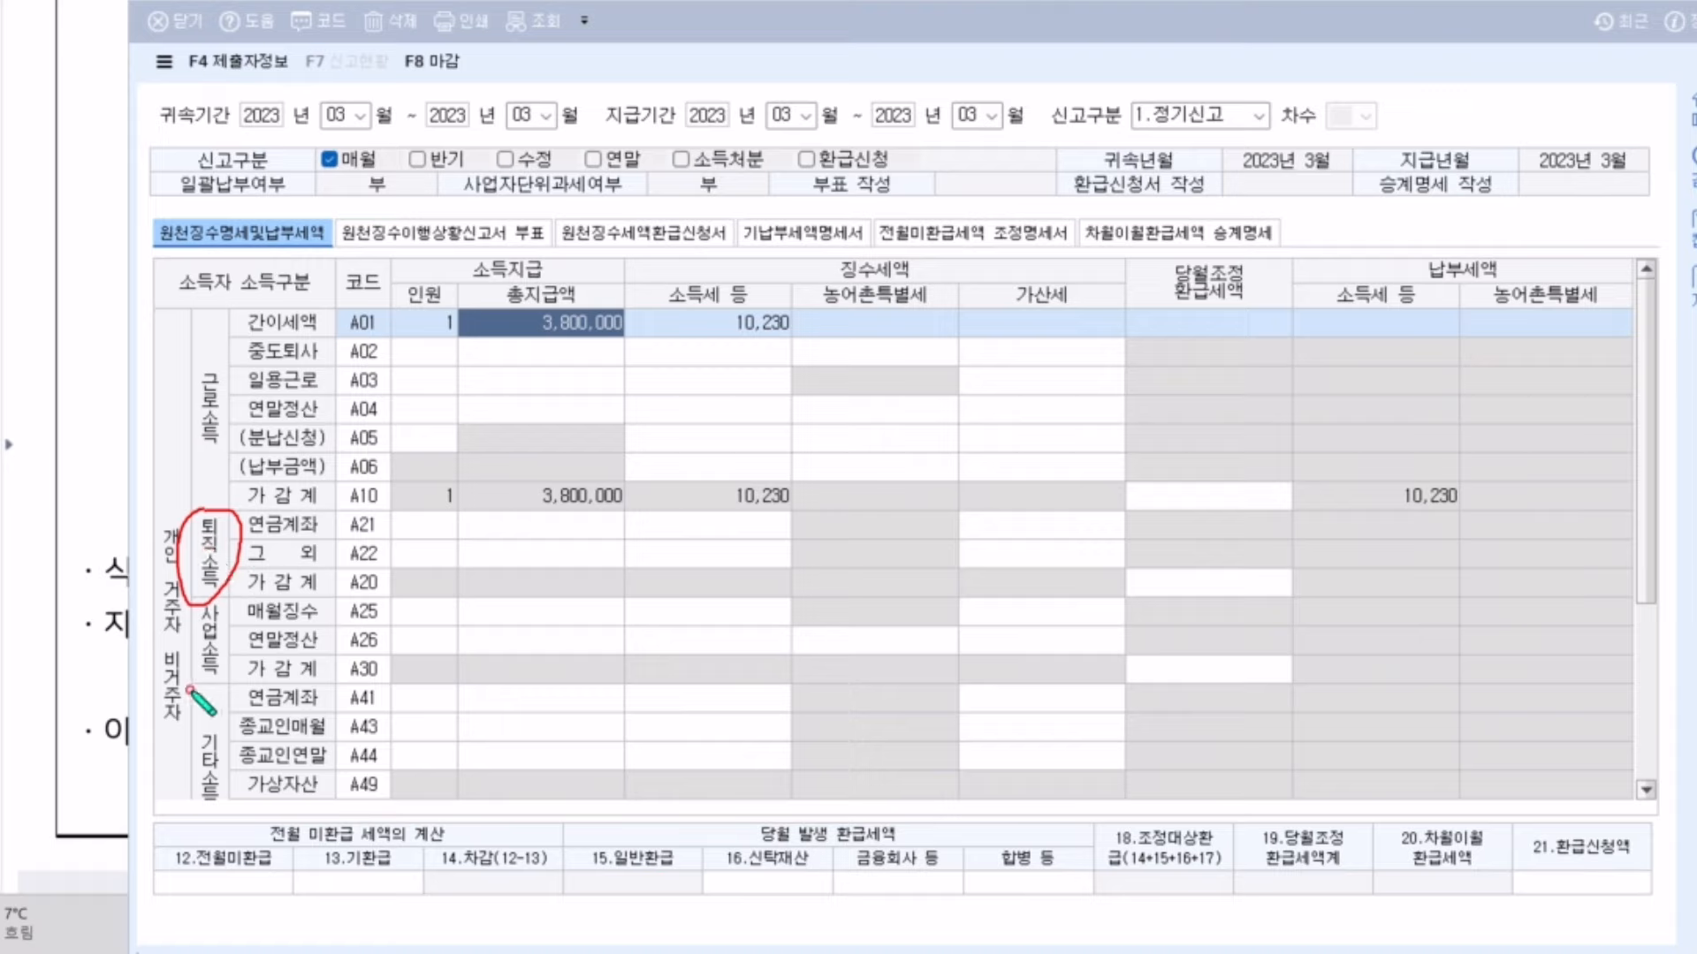
mouse_move(190, 674)
left_mouse_down()
mouse_move(234, 632)
mouse_move(209, 593)
mouse_move(181, 649)
mouse_move(194, 681)
left_mouse_up()
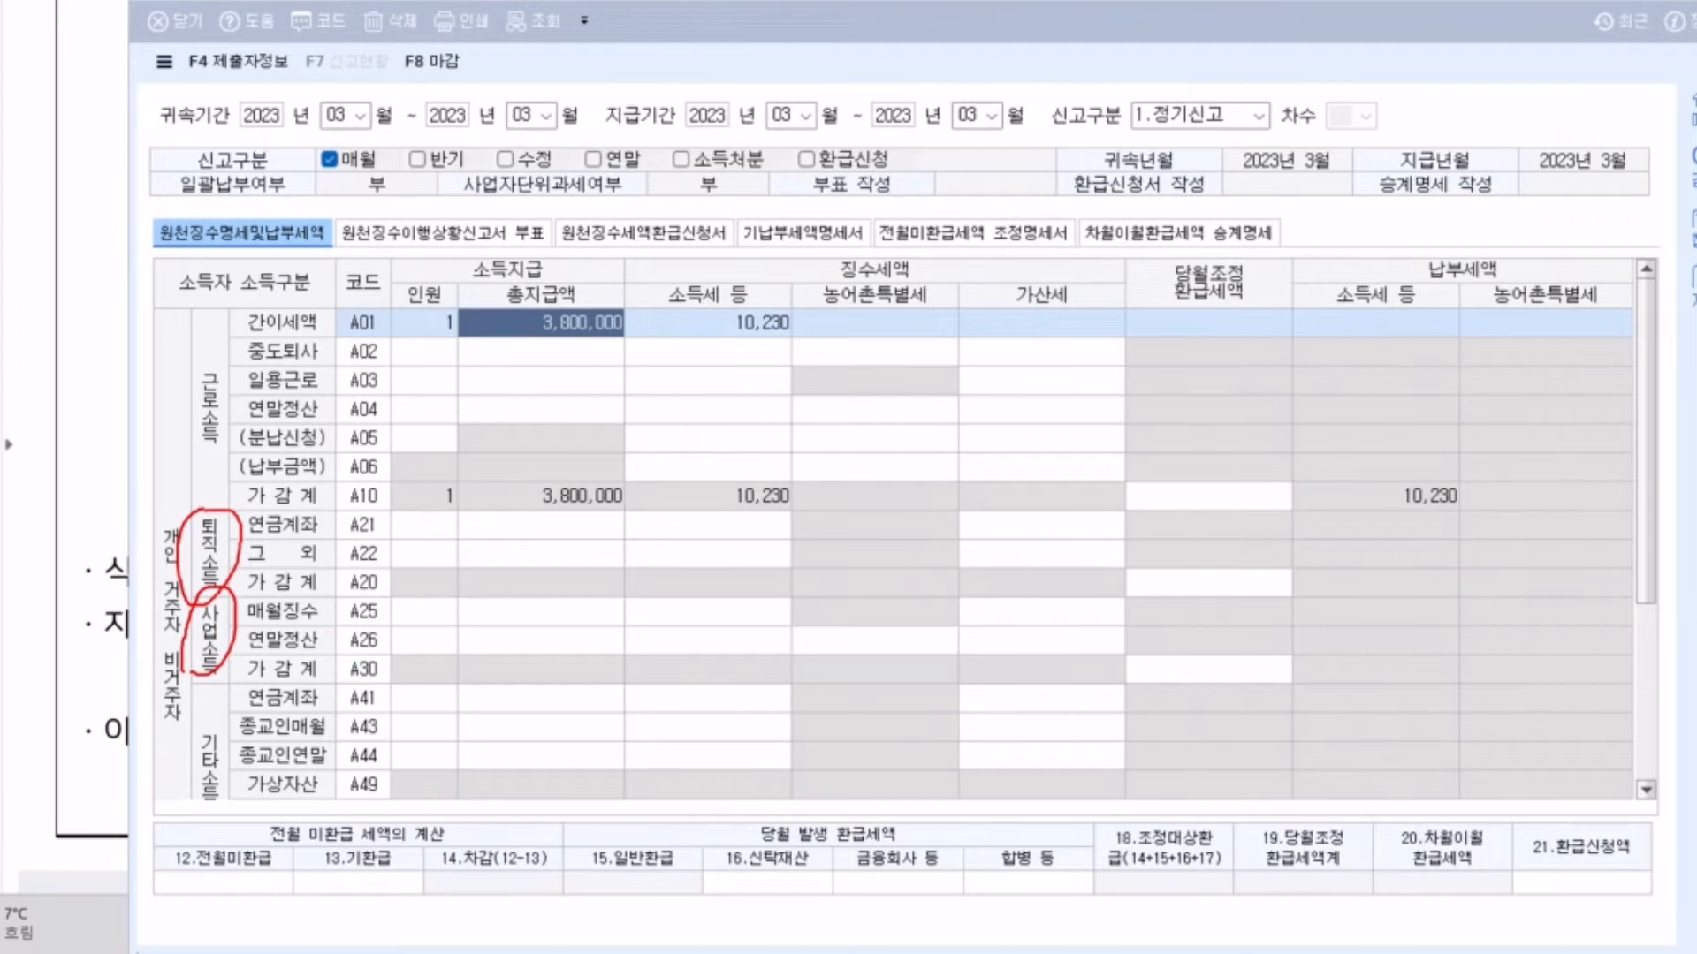
key("e")
scroll(359, 484, "down", 3)
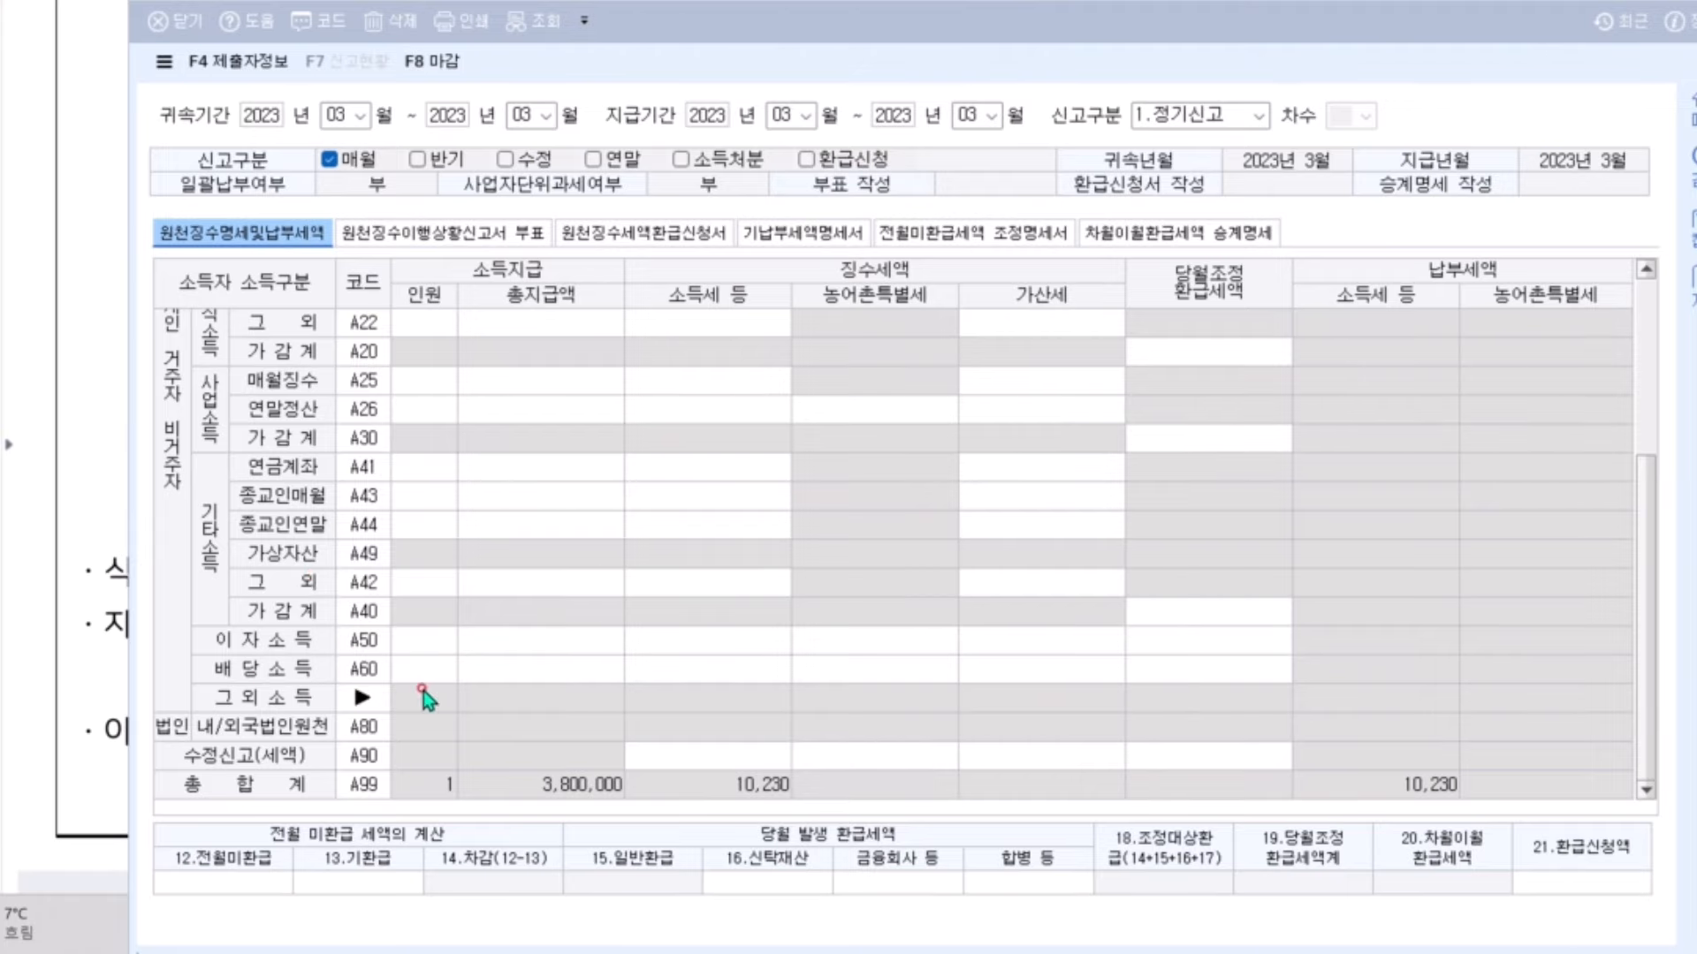
scroll(497, 545, "up", 2)
scroll(294, 409, "up", 1)
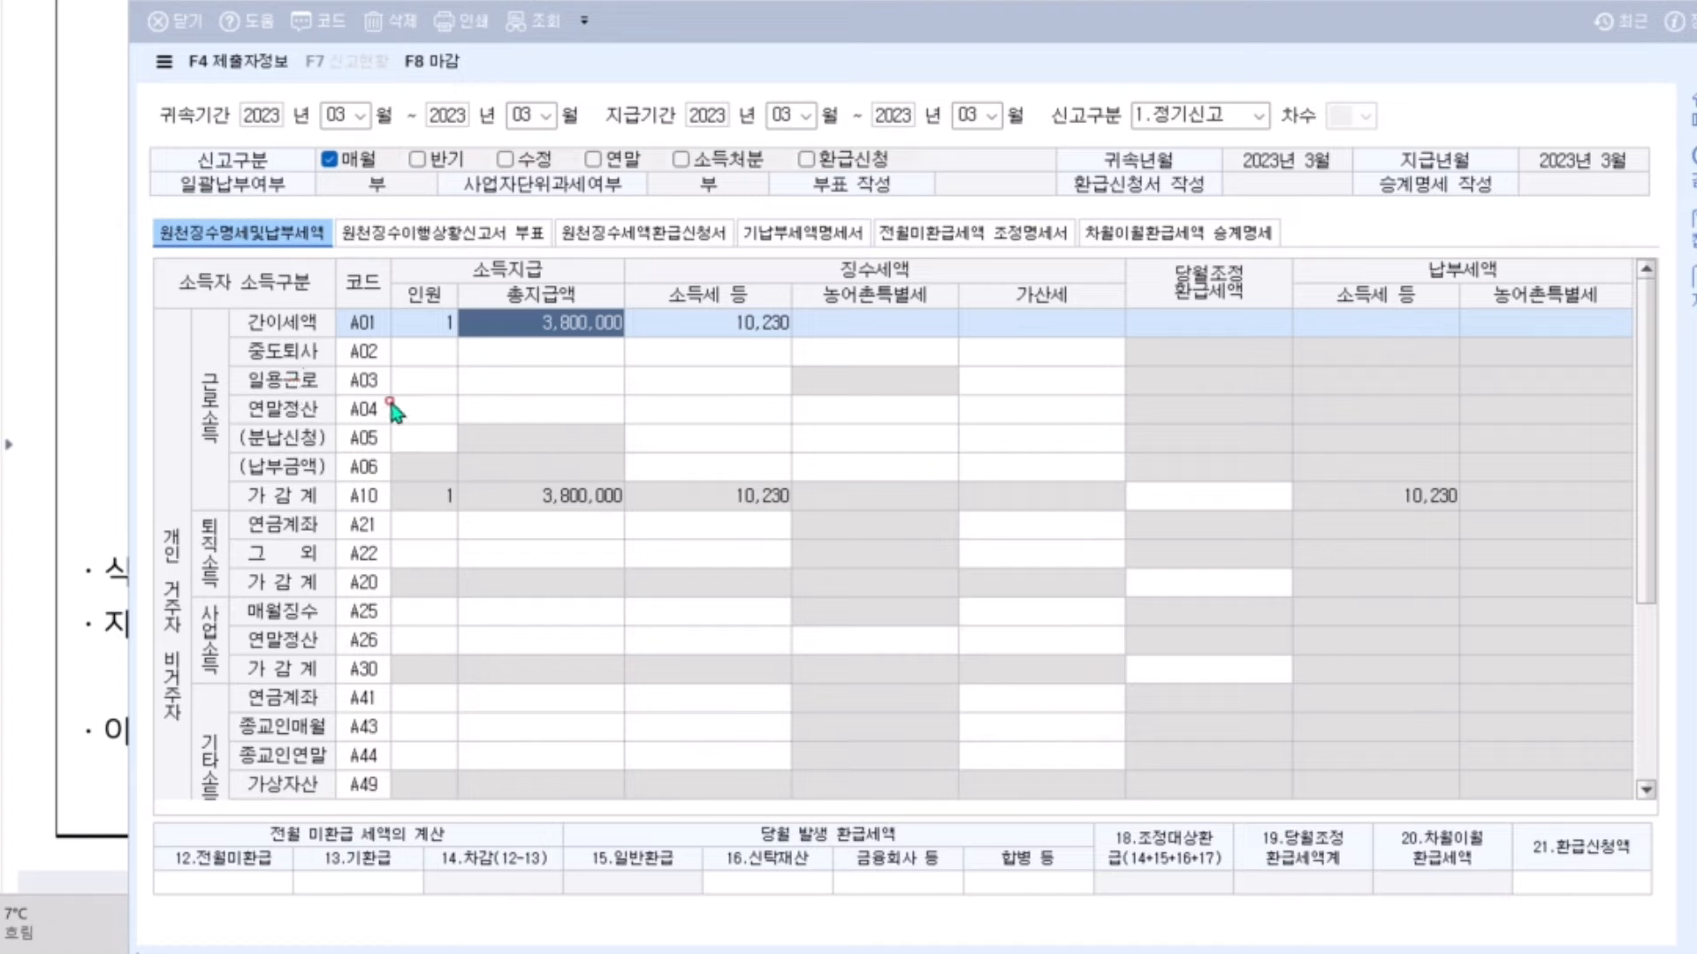
left_click(410, 353)
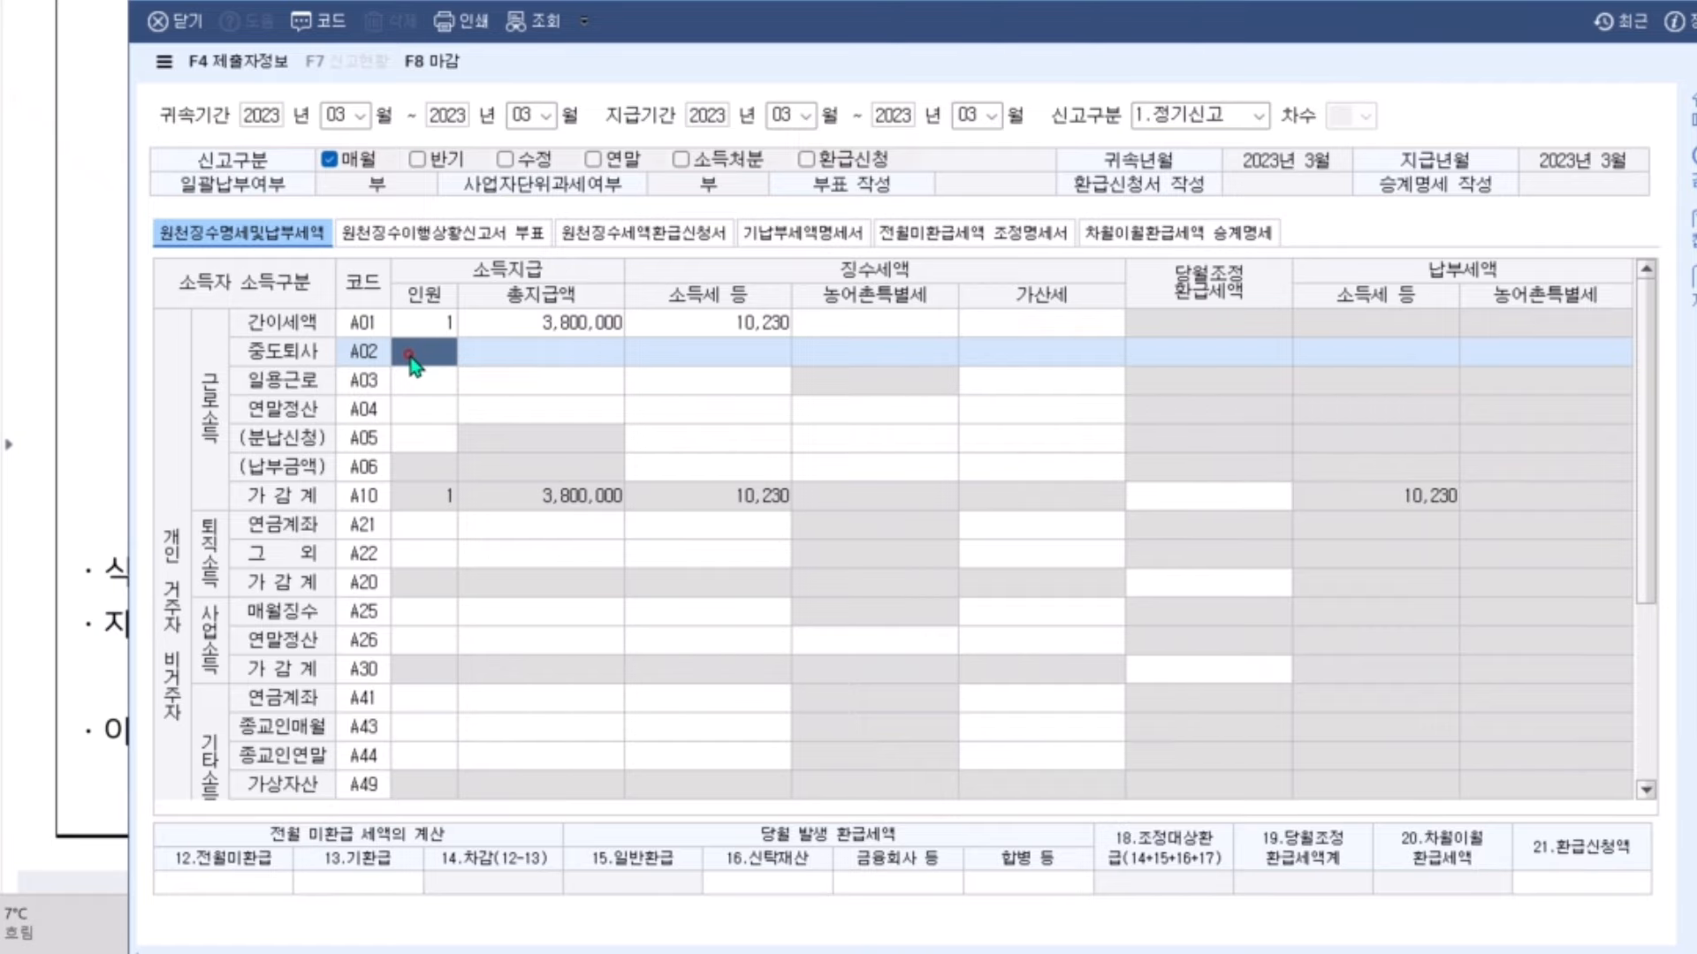
left_click(654, 3)
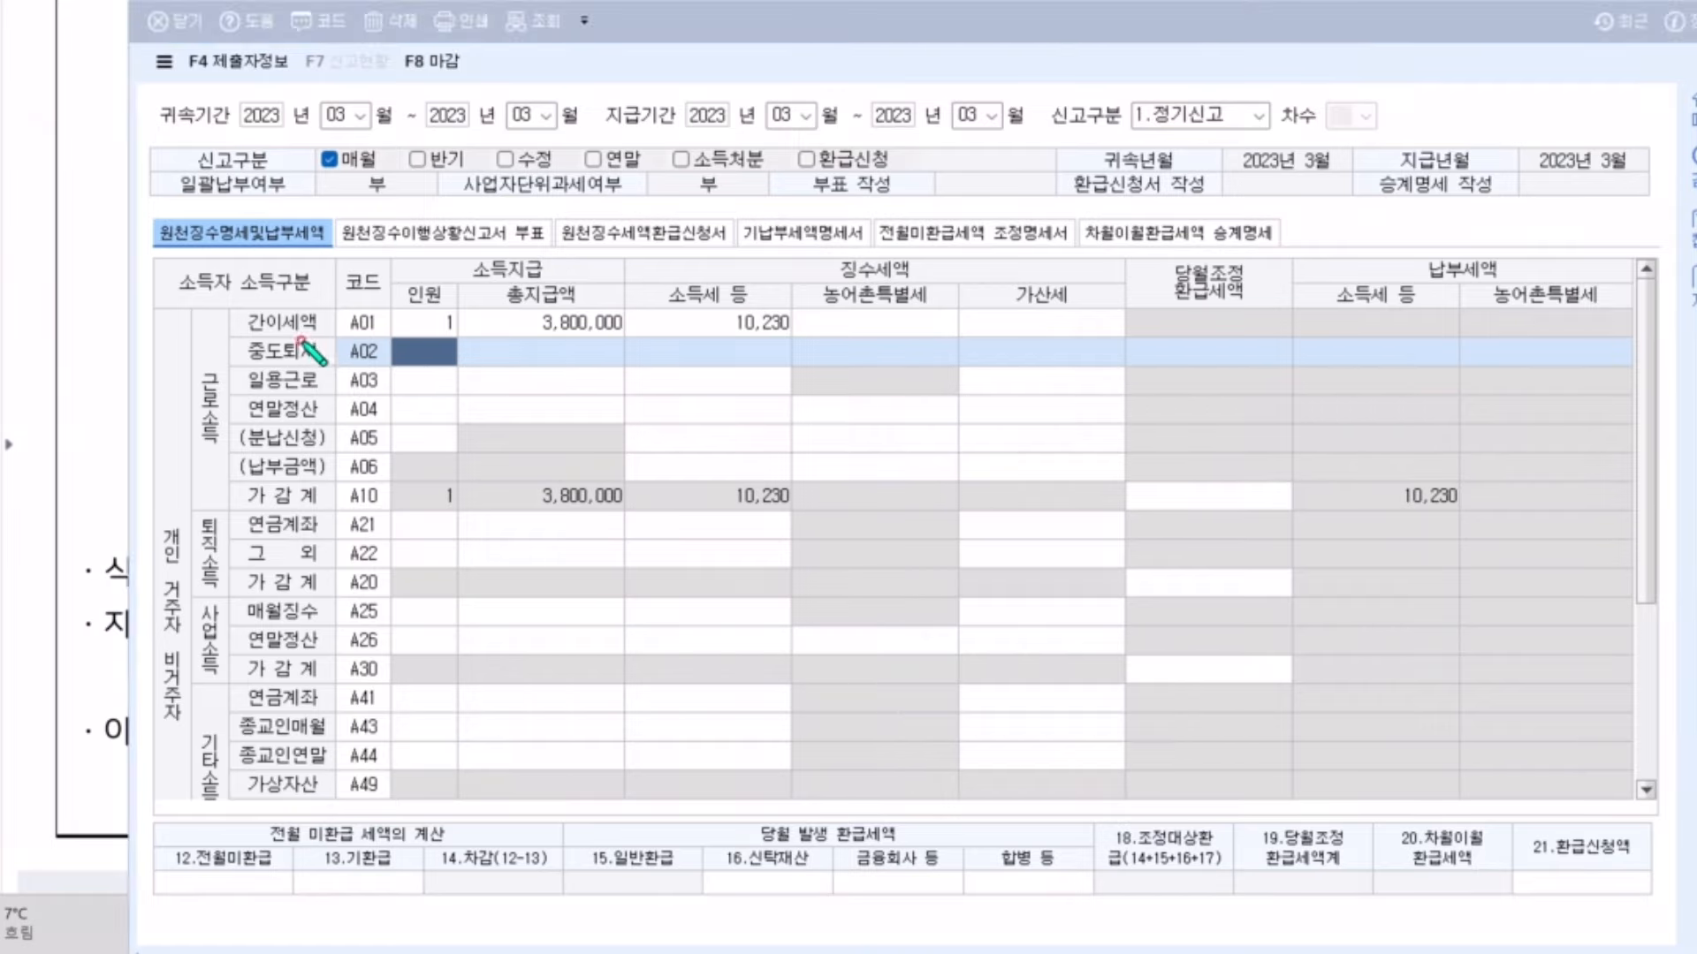
mouse_move(397, 336)
left_mouse_down()
mouse_move(835, 327)
mouse_move(352, 318)
mouse_move(434, 375)
mouse_move(836, 362)
mouse_move(850, 345)
mouse_move(804, 327)
left_mouse_up()
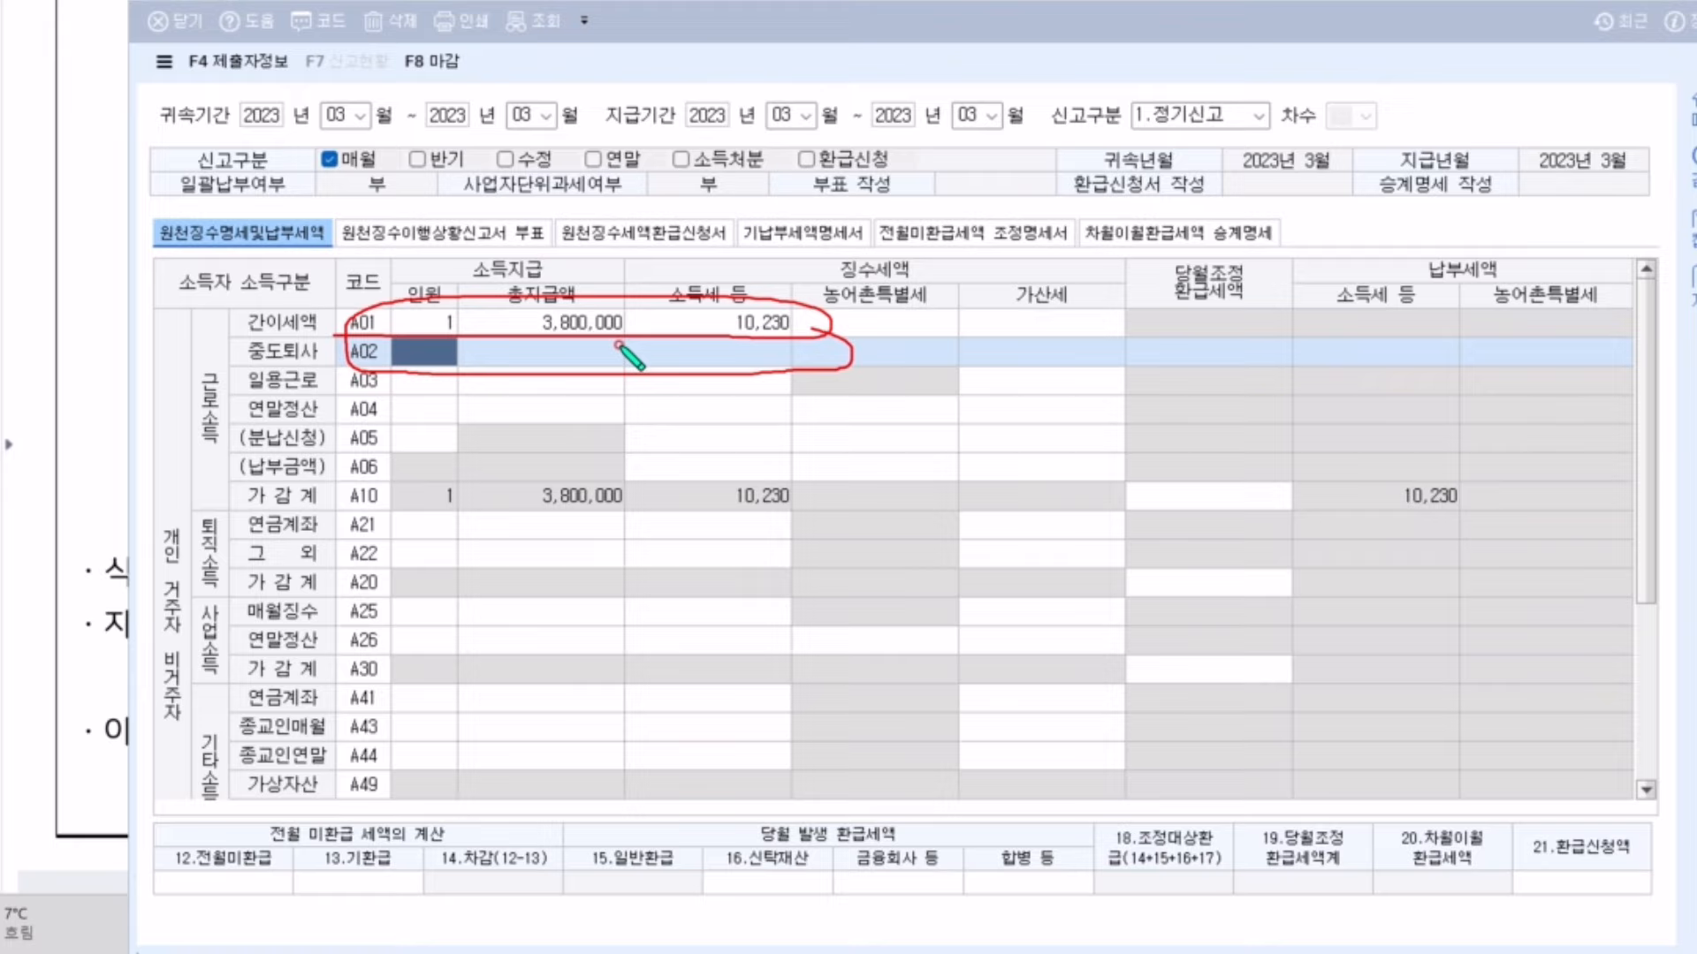
mouse_move(1503, 433)
left_mouse_down()
mouse_move(1379, 492)
mouse_move(1538, 536)
left_mouse_up()
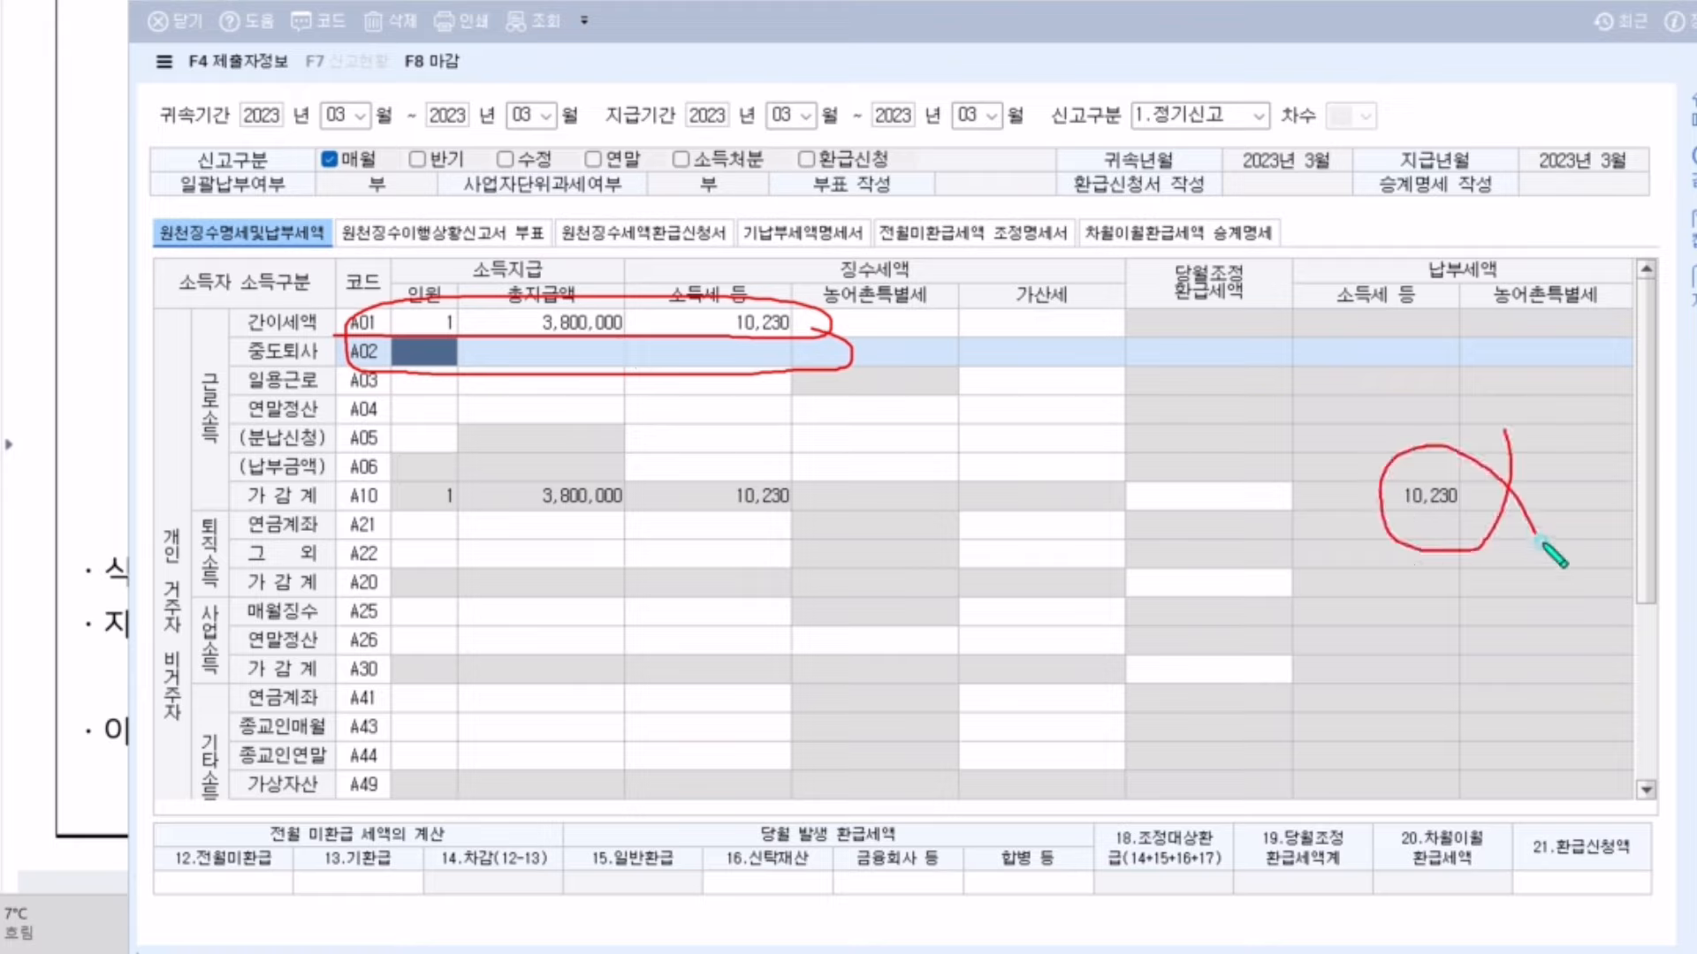
key("Escape")
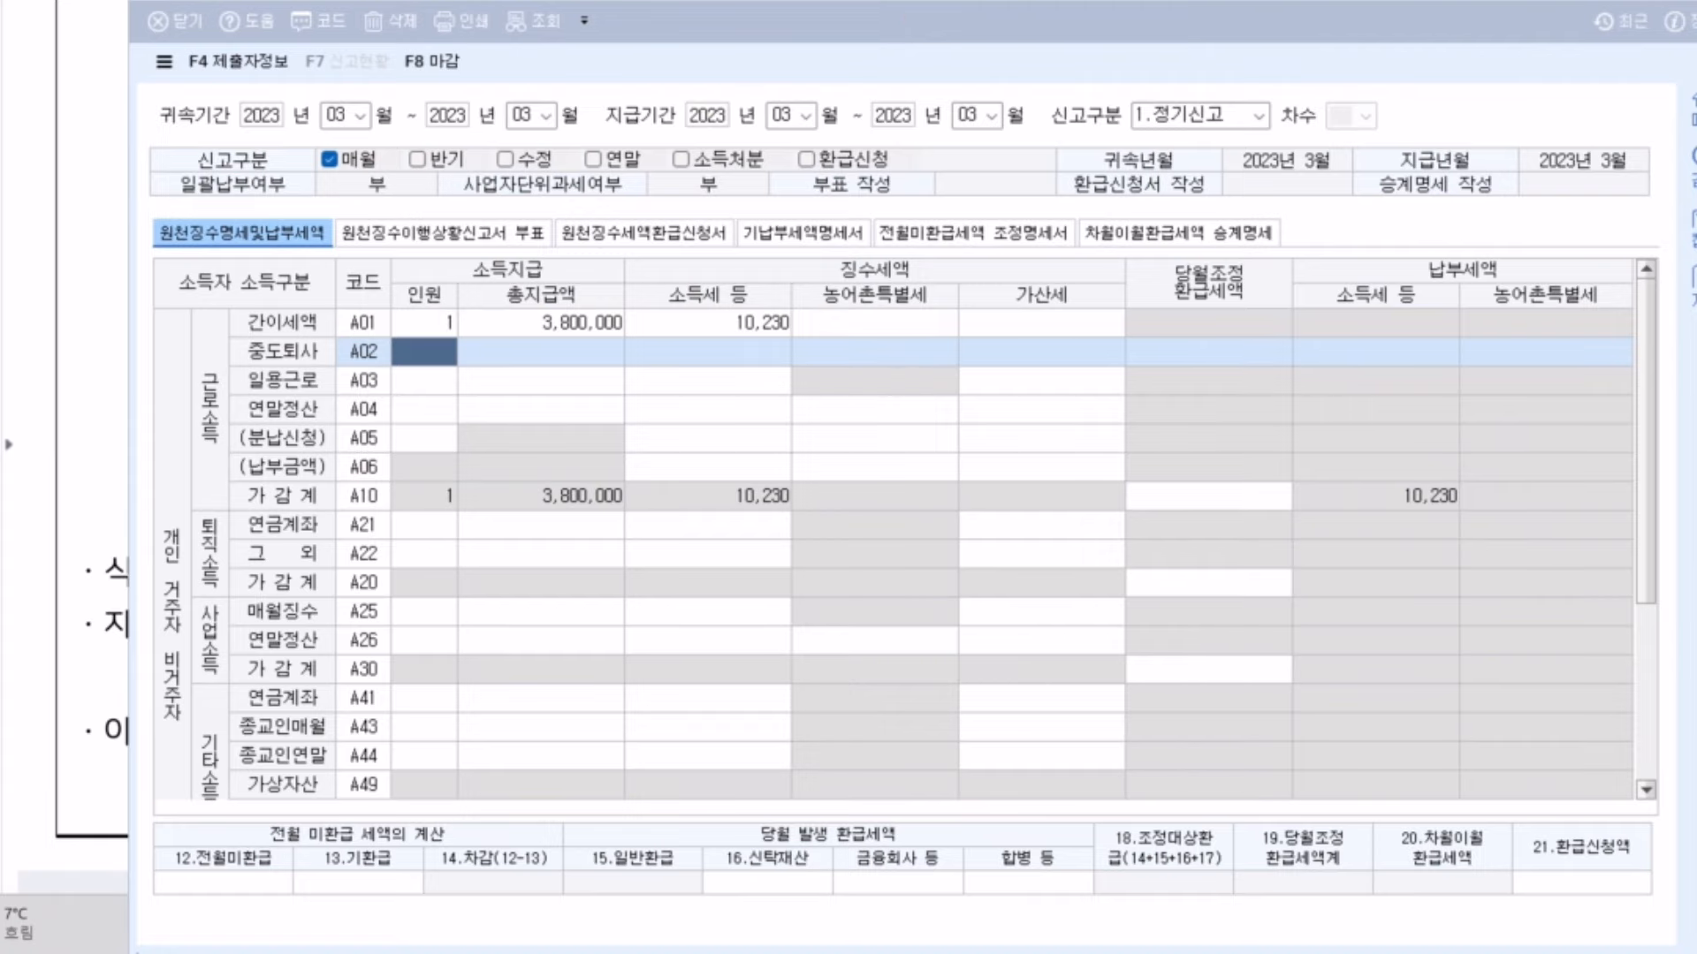
- Switch to the exercise PDF and review the 전월미환급세액 condition in the question and the 지급일 on the March payslip
left_click(86, 128)
scroll(1014, 288, "up", 3)
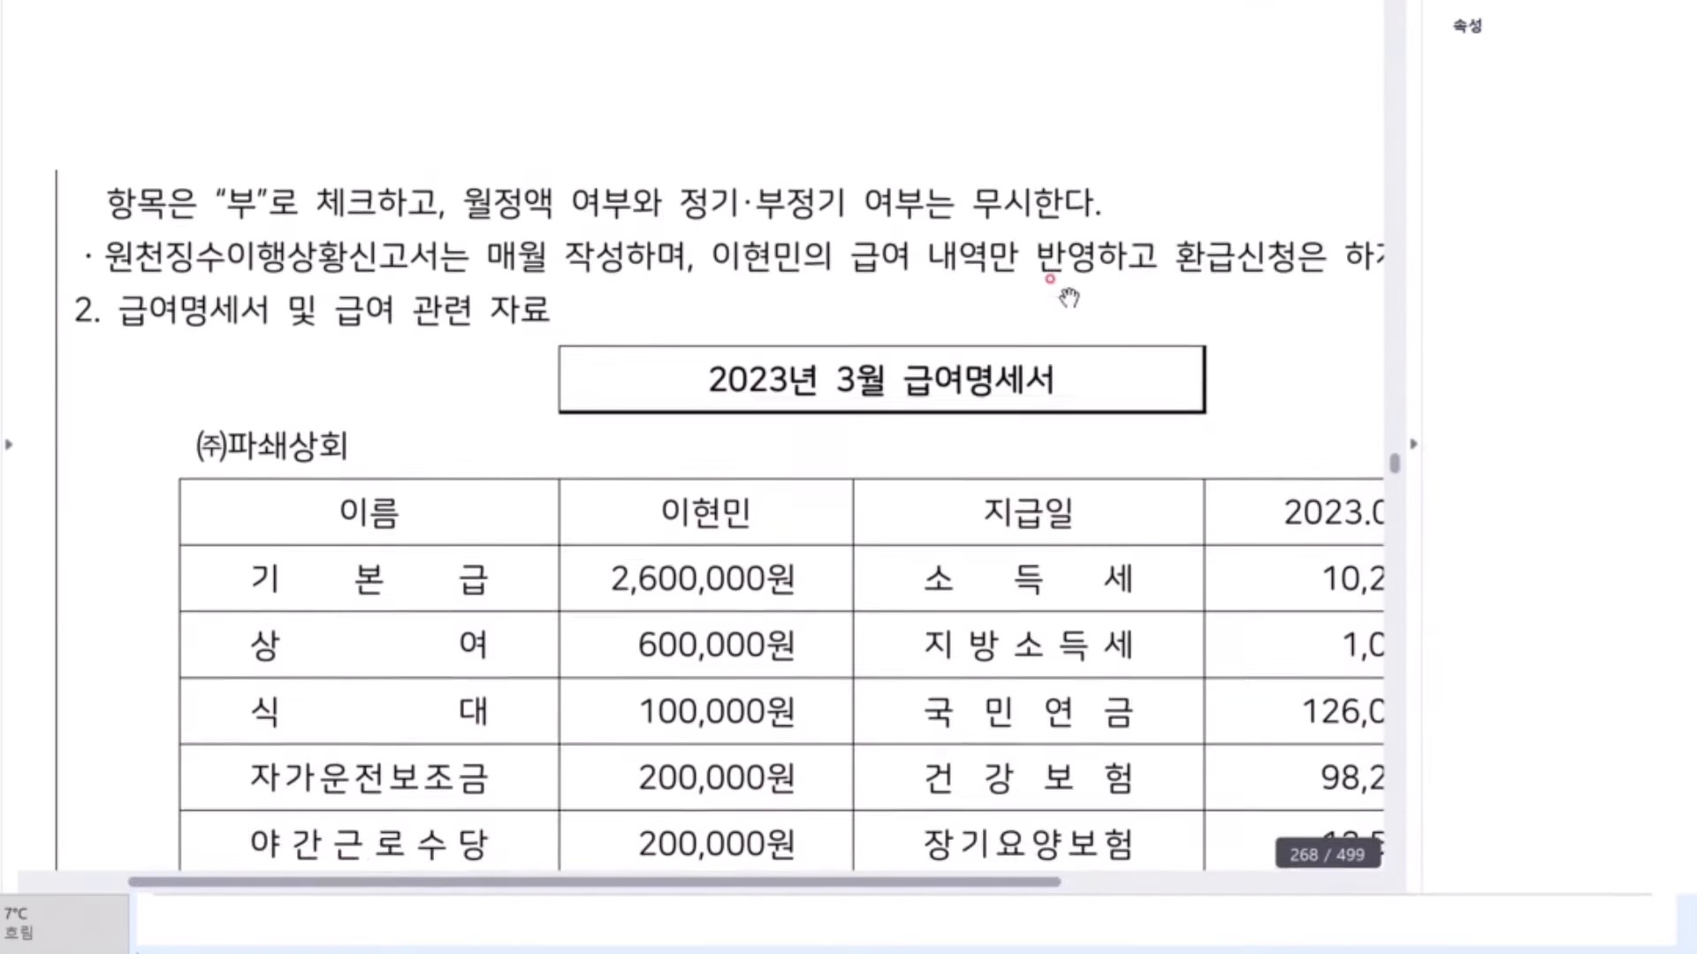
scroll(1069, 298, "up", 2)
left_click(1412, 443)
scroll(1379, 401, "up", 4)
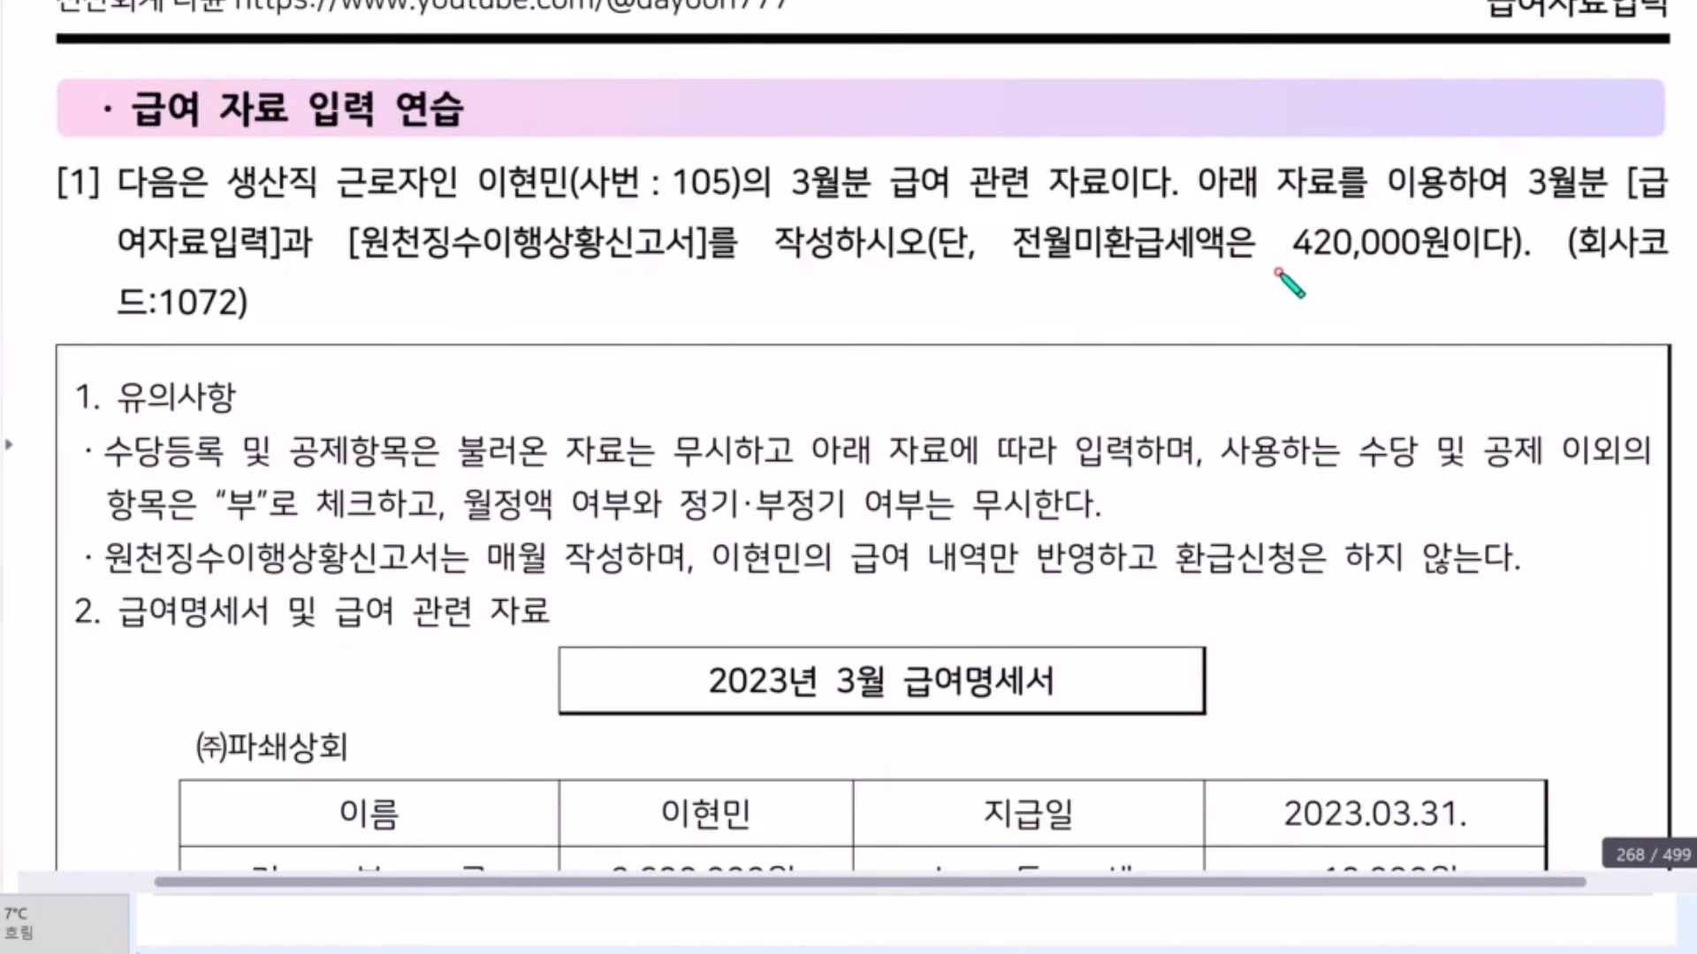
mouse_move(990, 263)
left_mouse_down()
mouse_move(1535, 258)
mouse_move(1471, 223)
mouse_move(923, 223)
mouse_move(915, 262)
mouse_move(1047, 265)
left_mouse_up()
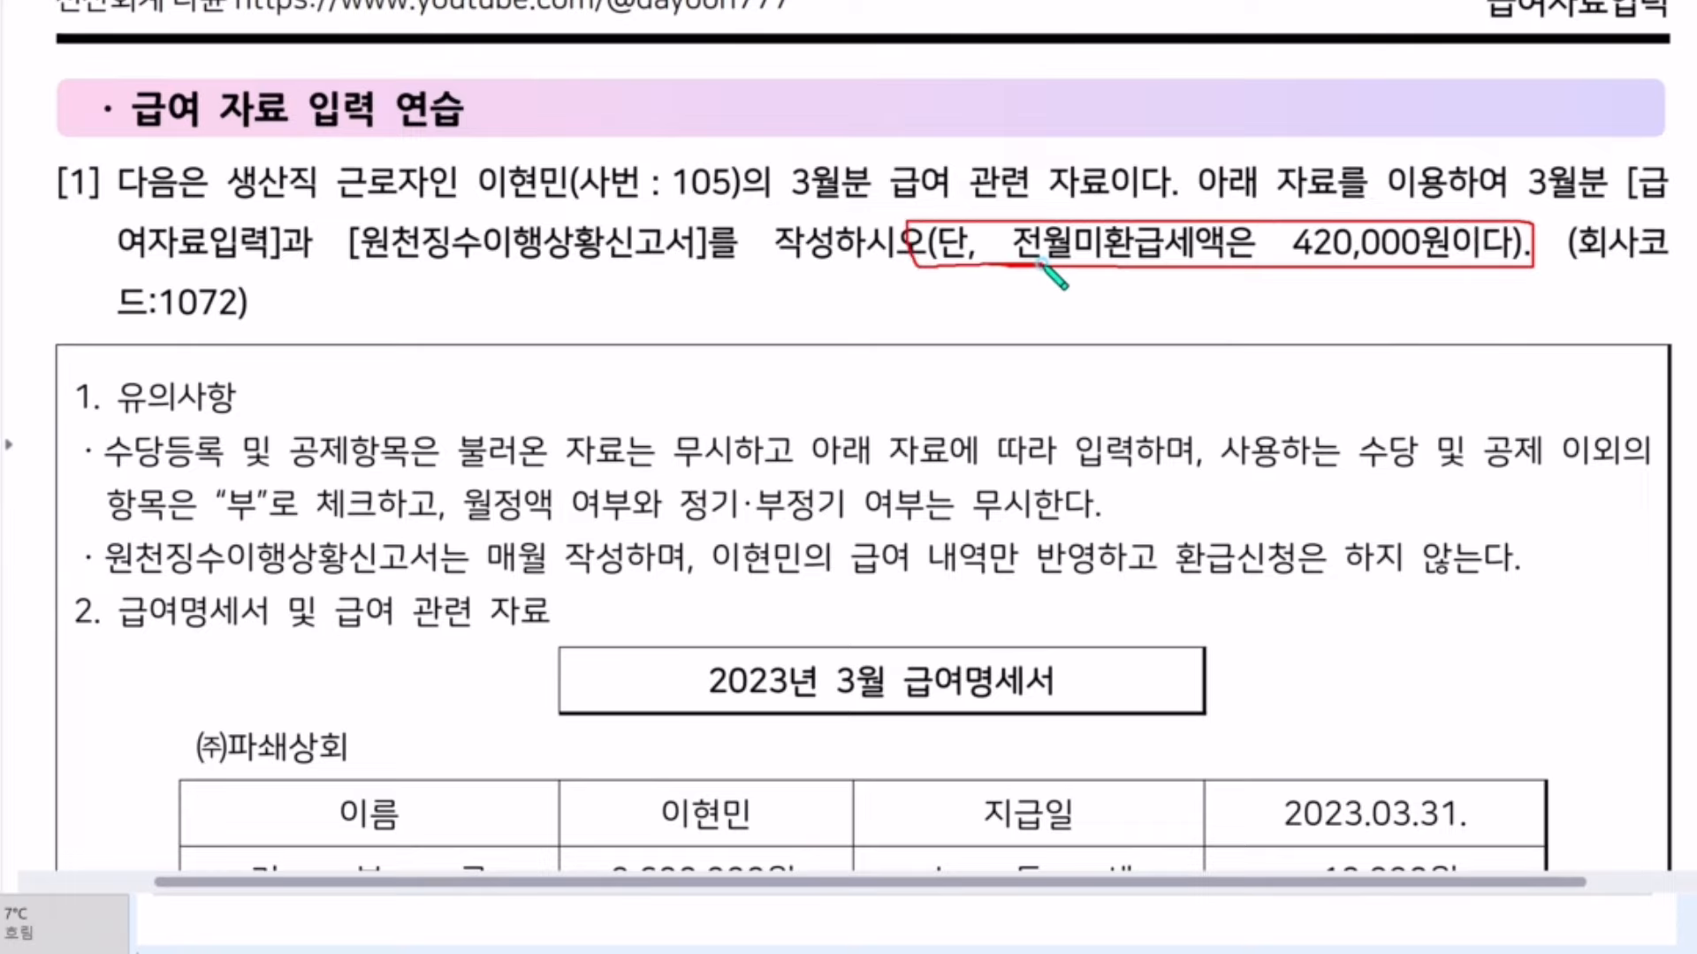
mouse_move(1478, 818)
left_mouse_down()
mouse_move(1283, 762)
mouse_move(1480, 778)
mouse_move(1472, 824)
left_mouse_up()
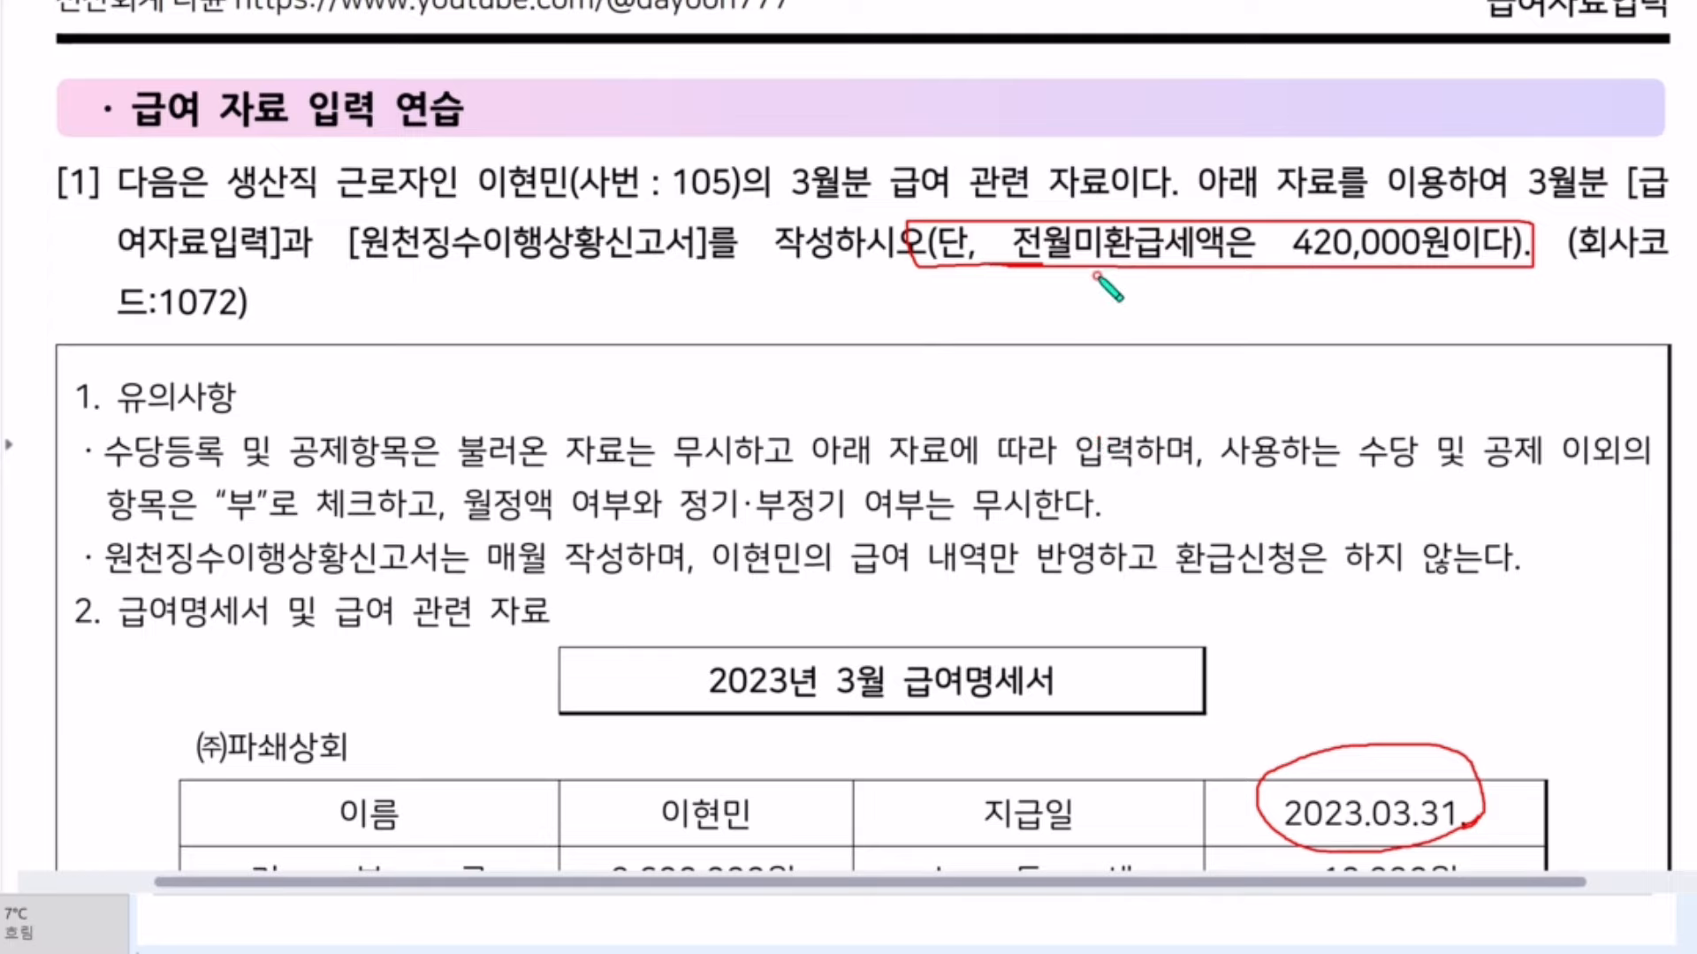
left_click_drag(1068, 254, 950, 310)
left_click_drag(830, 318, 887, 396)
mouse_move(893, 334)
left_mouse_down()
mouse_move(935, 396)
mouse_move(963, 350)
left_mouse_up()
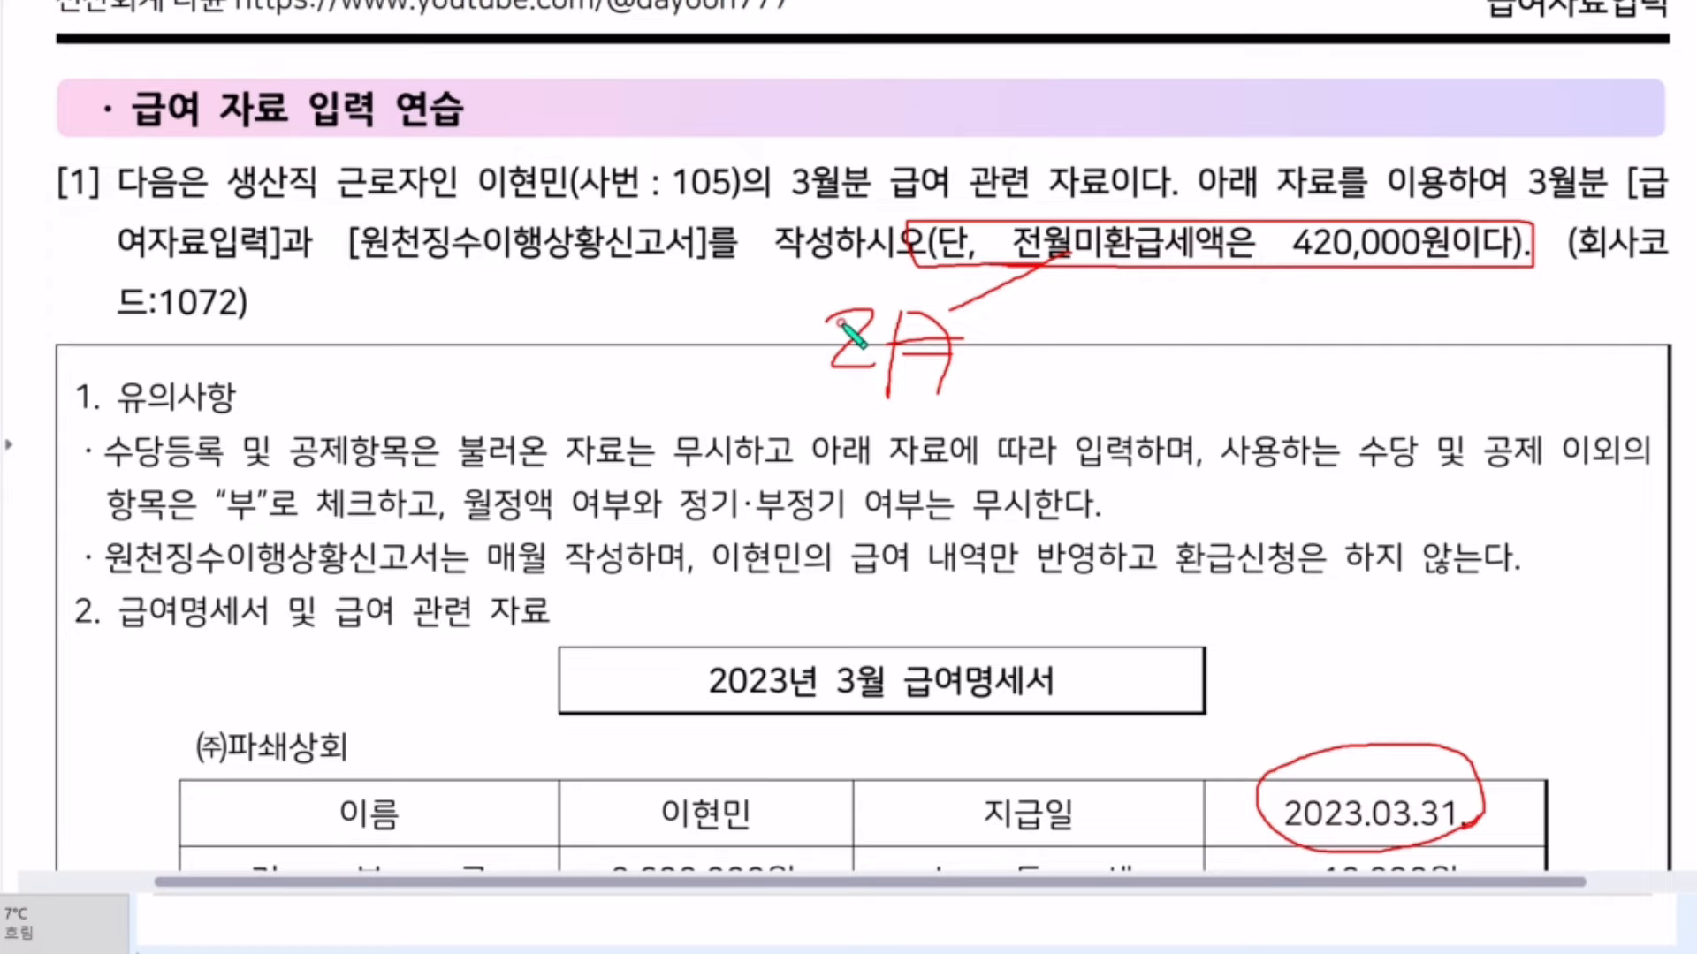
- Mark the employee in the question, draw two branches from the 420,000원 전월미환급세액, and label the first 환급신청 통장입금
mouse_move(604, 201)
left_mouse_down()
mouse_move(472, 193)
mouse_move(606, 132)
mouse_move(539, 209)
left_mouse_up()
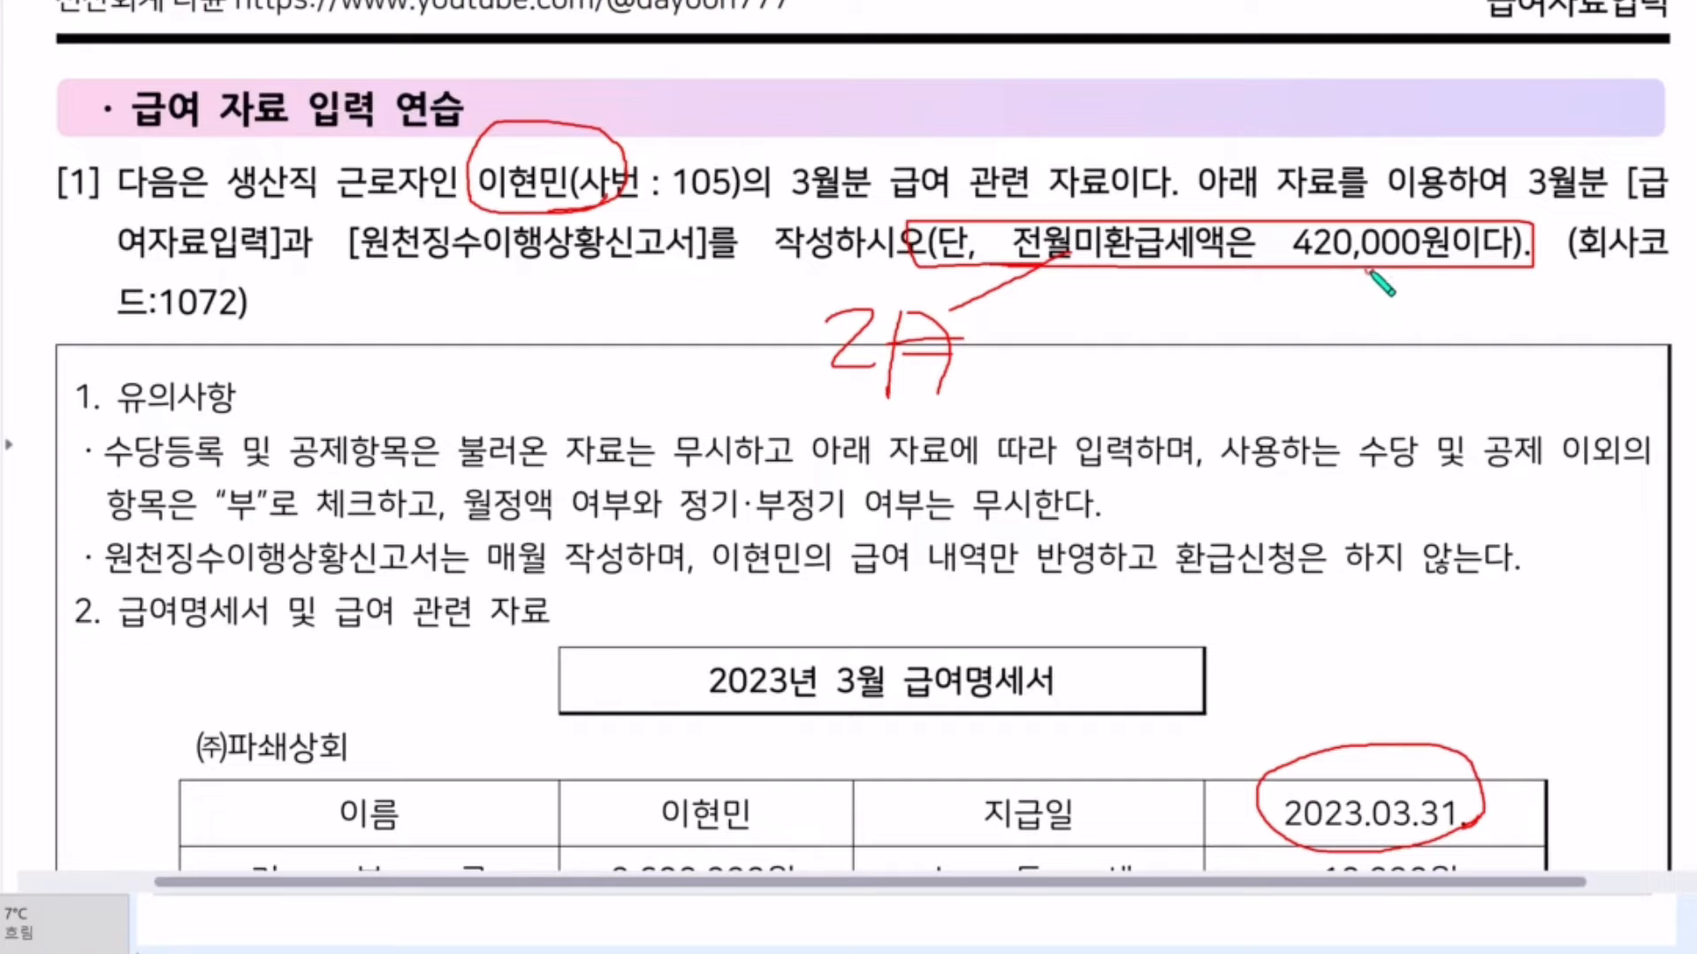
mouse_move(1284, 309)
left_mouse_down()
mouse_move(1392, 292)
mouse_move(1433, 320)
left_mouse_up()
left_click(1159, 341)
type("환으")
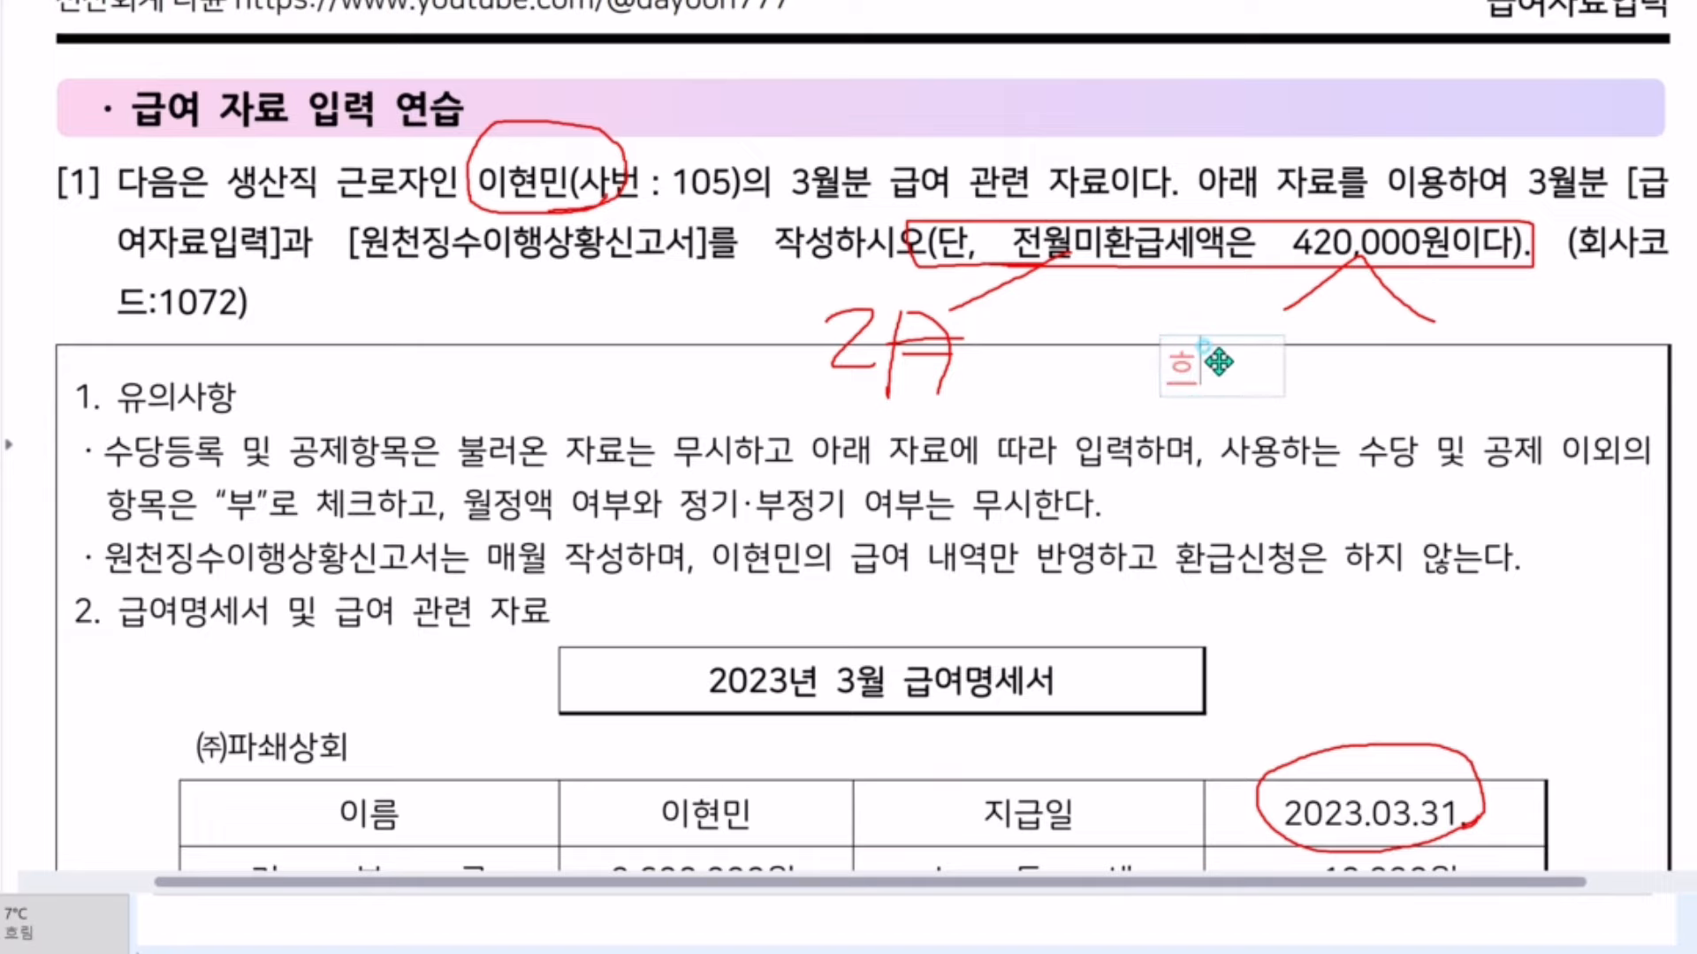
type("급신청")
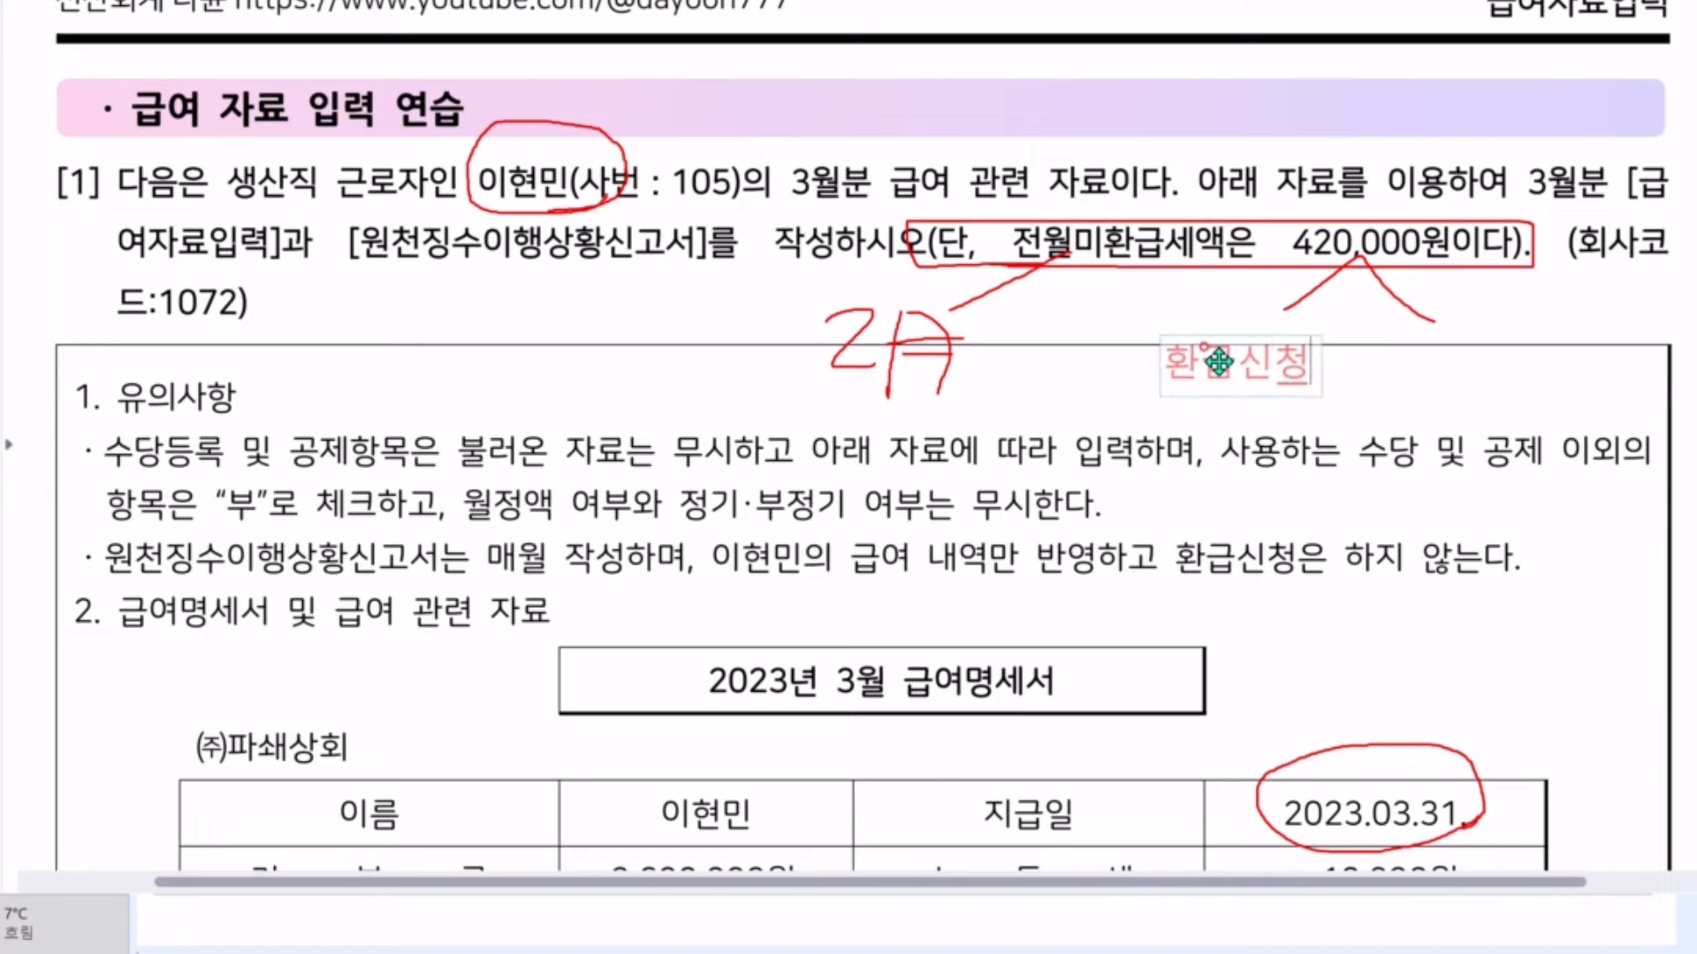
key("Return")
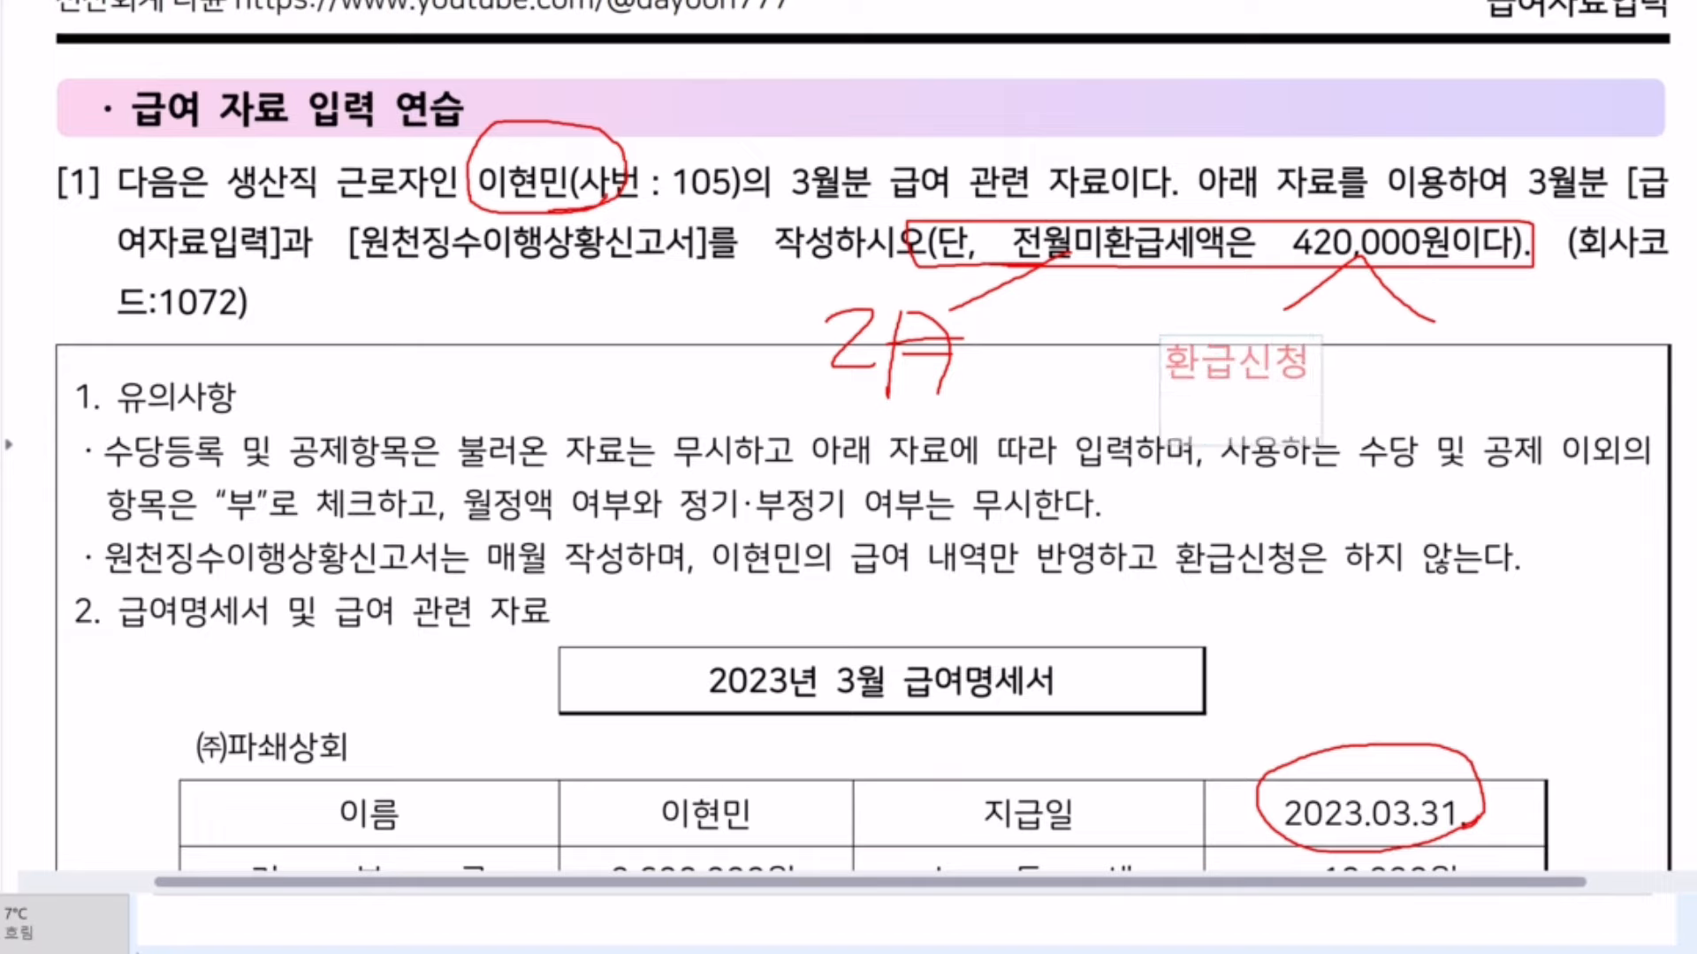
type("통장으")
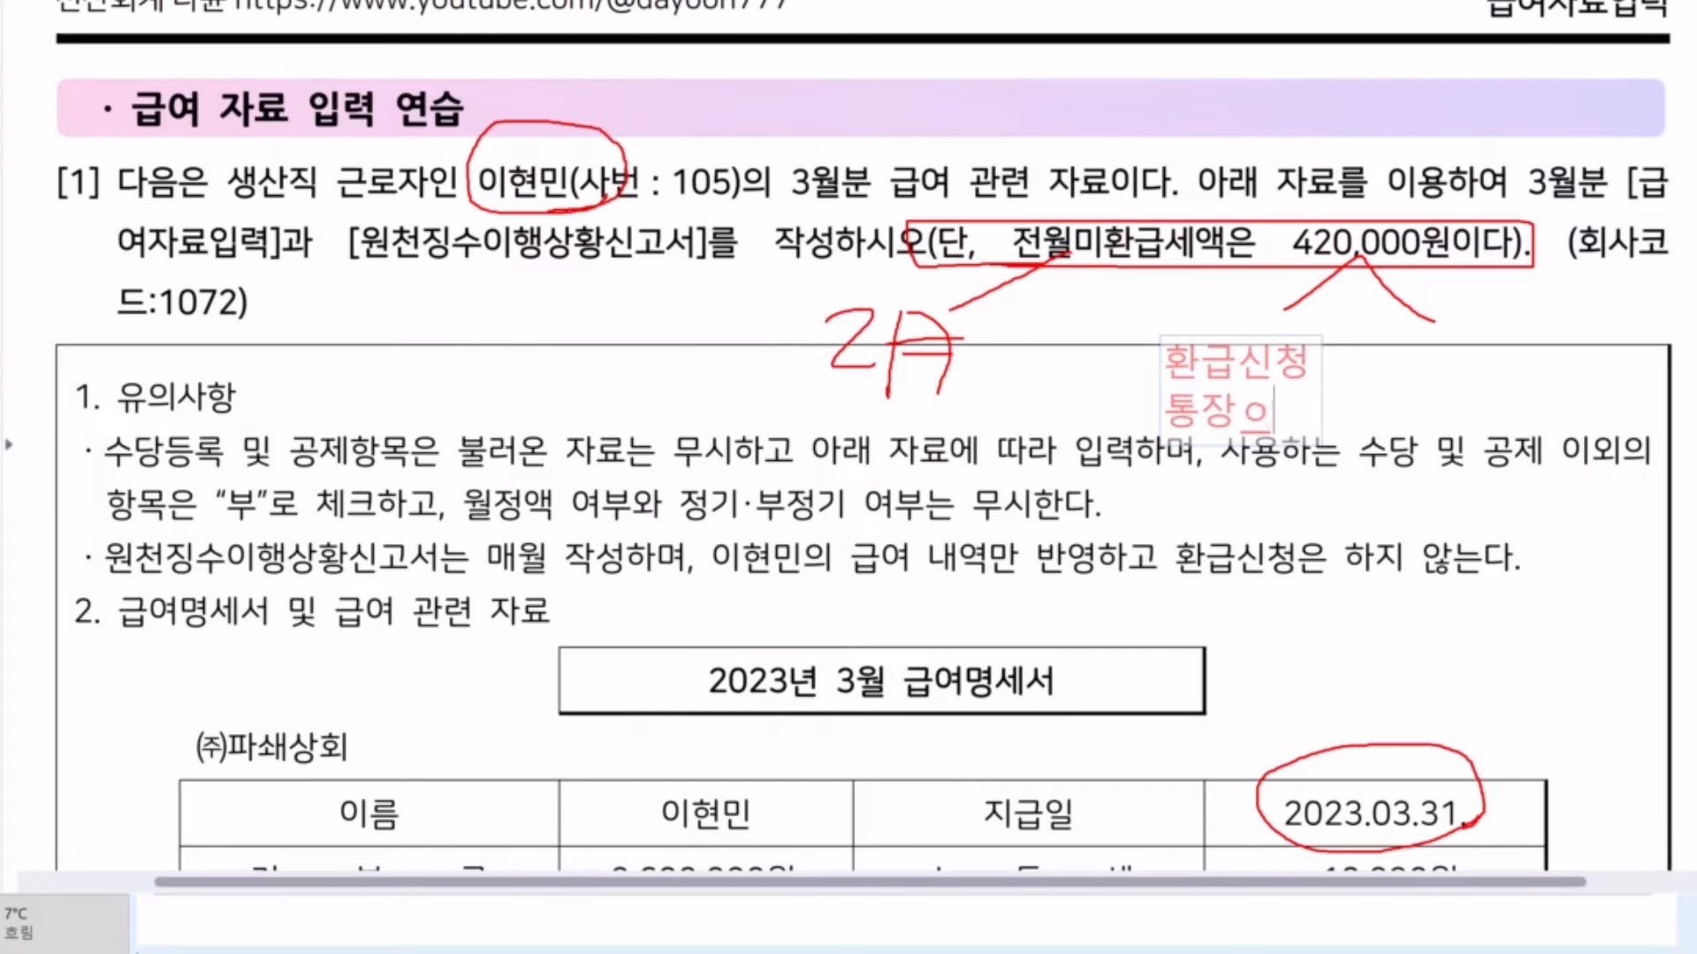
type("금")
left_click(1459, 563)
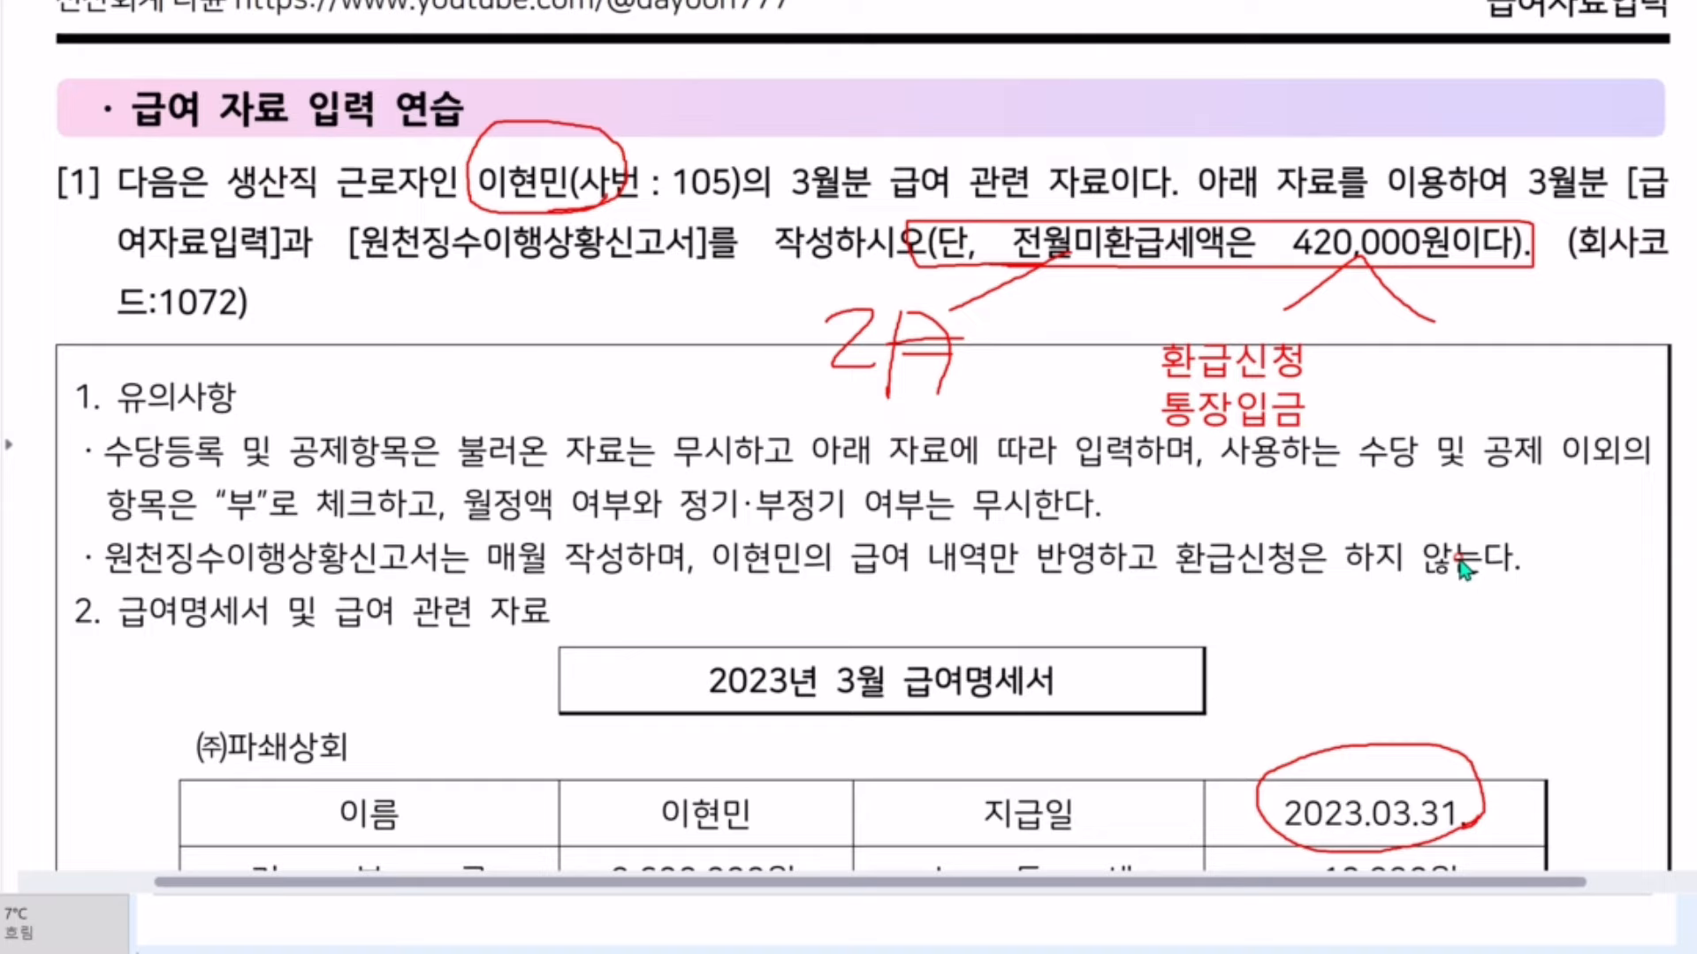
- Label the second branch 환급신청x 납부세액 차감, and clear all annotations from the question
left_click(1401, 353)
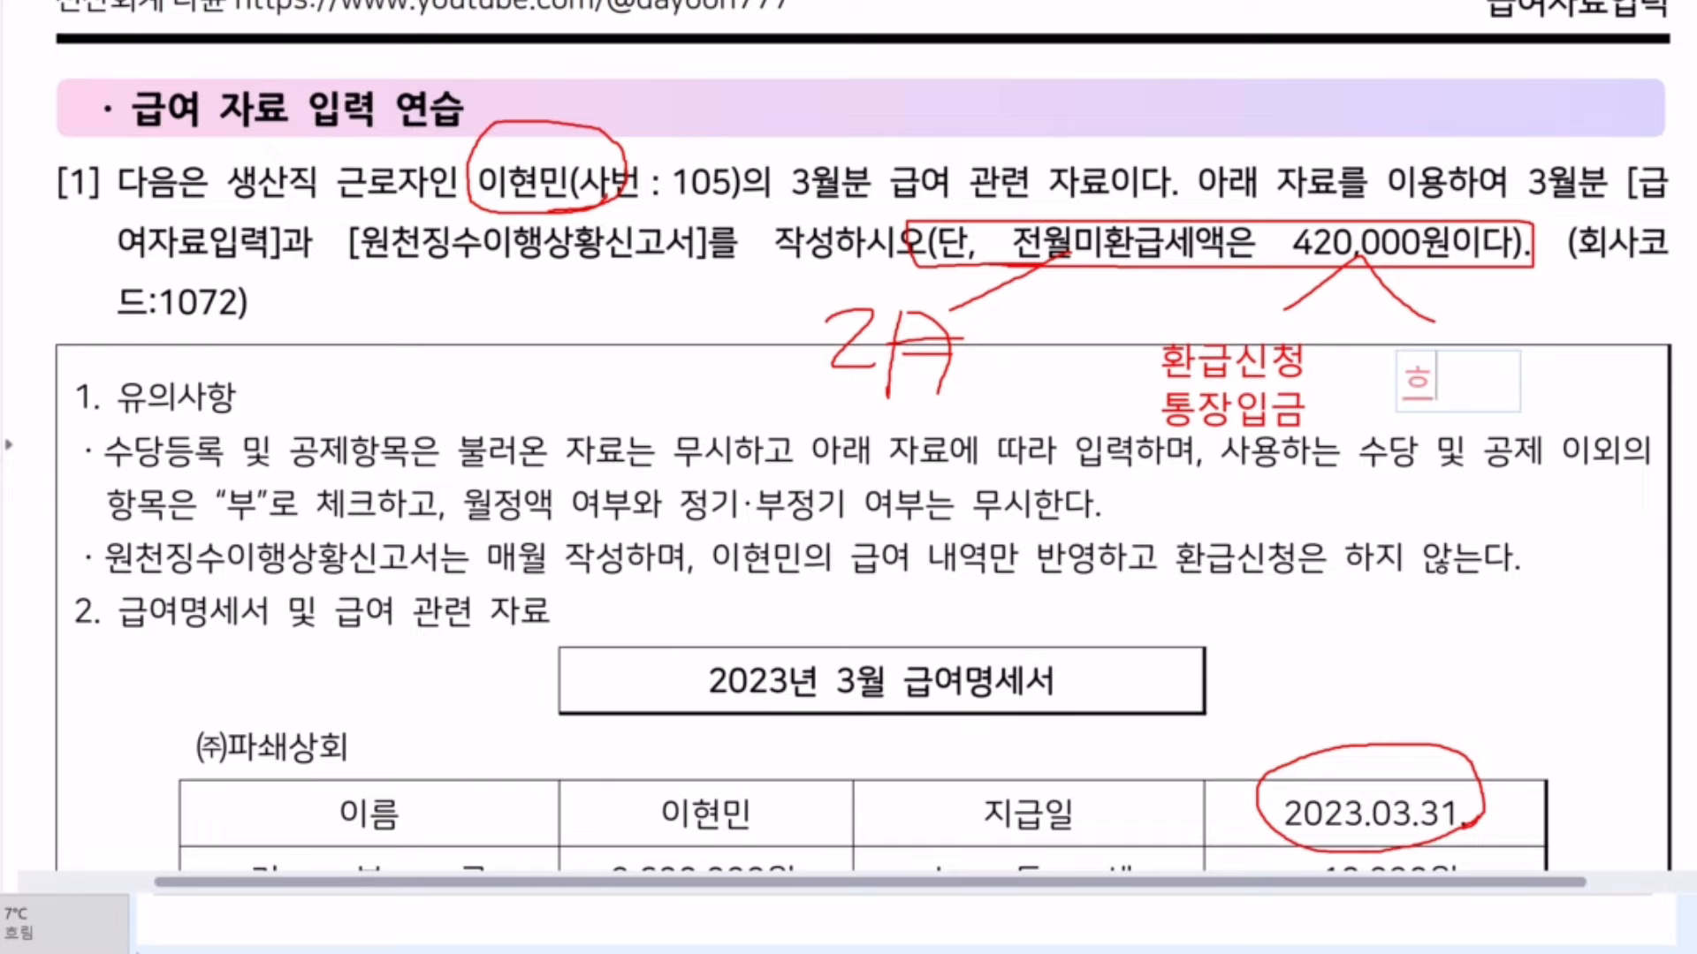
type("환급")
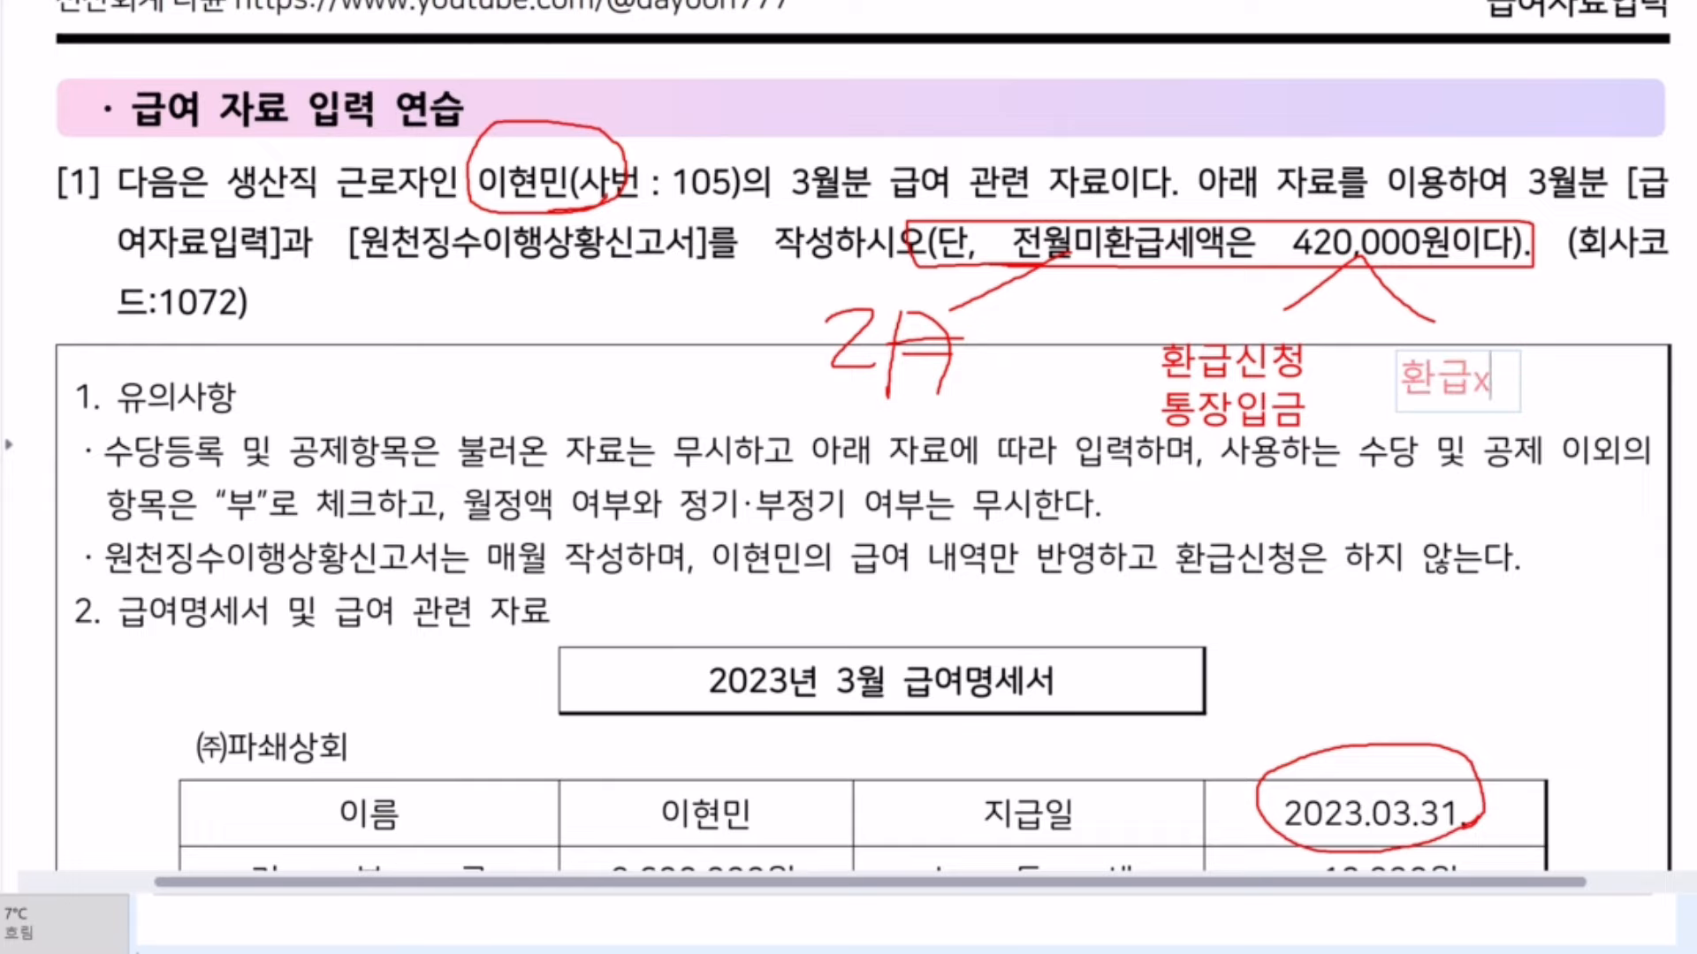
type("신청x")
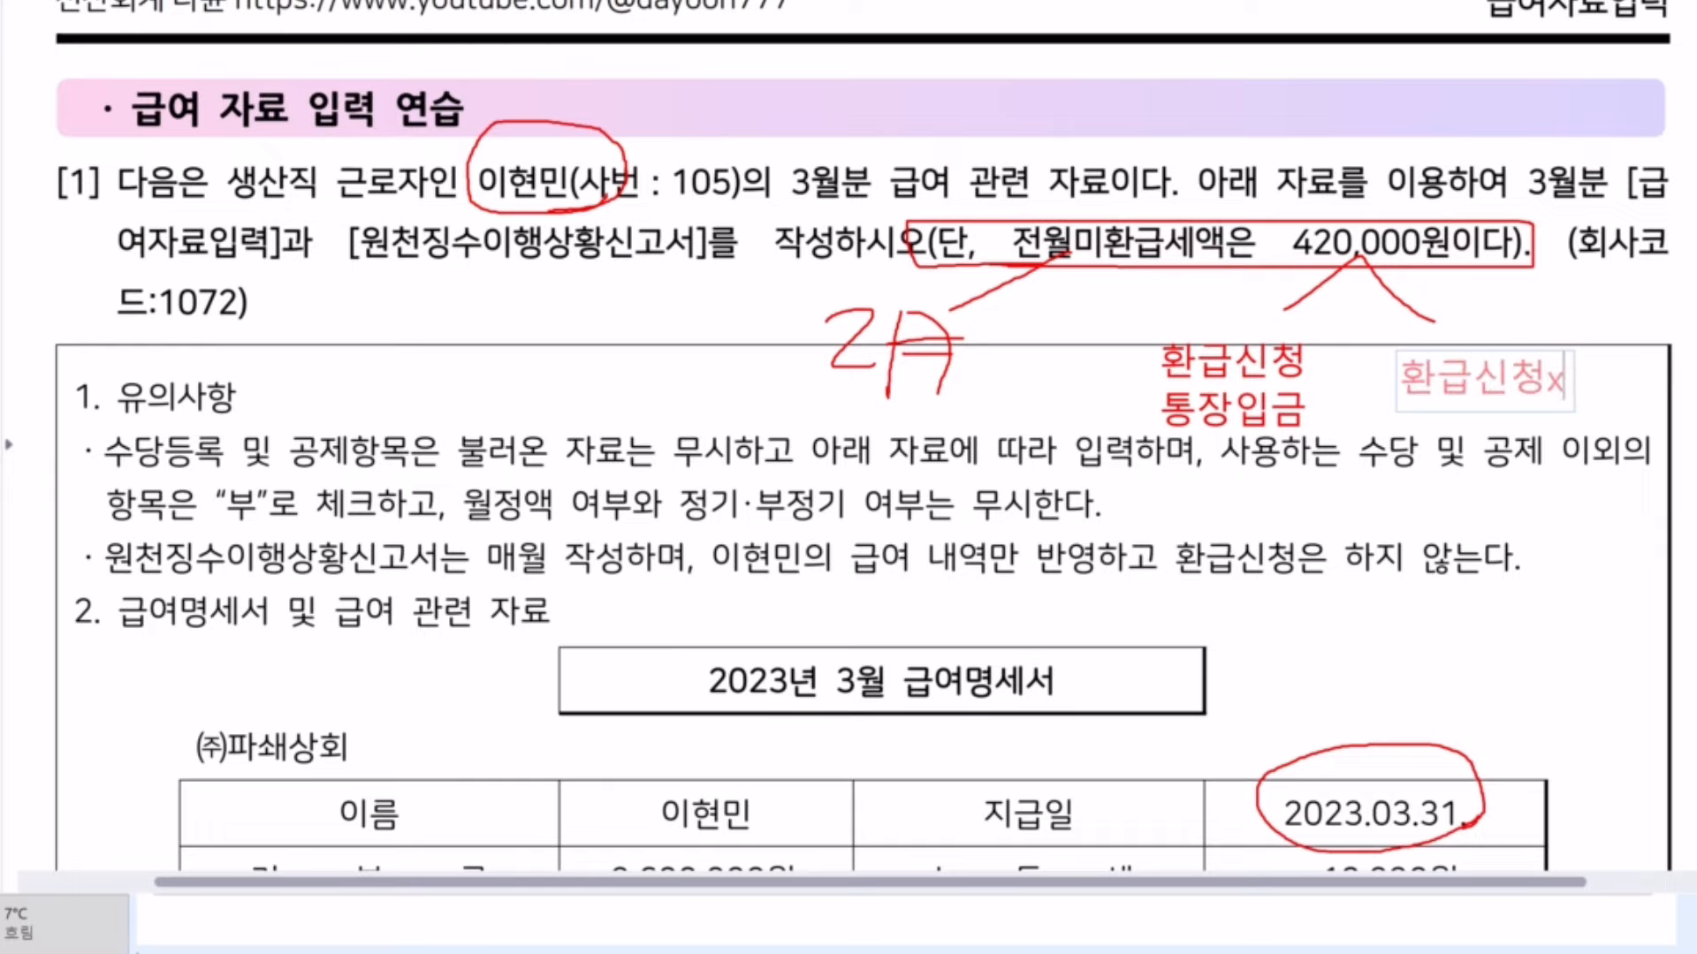
key("Return")
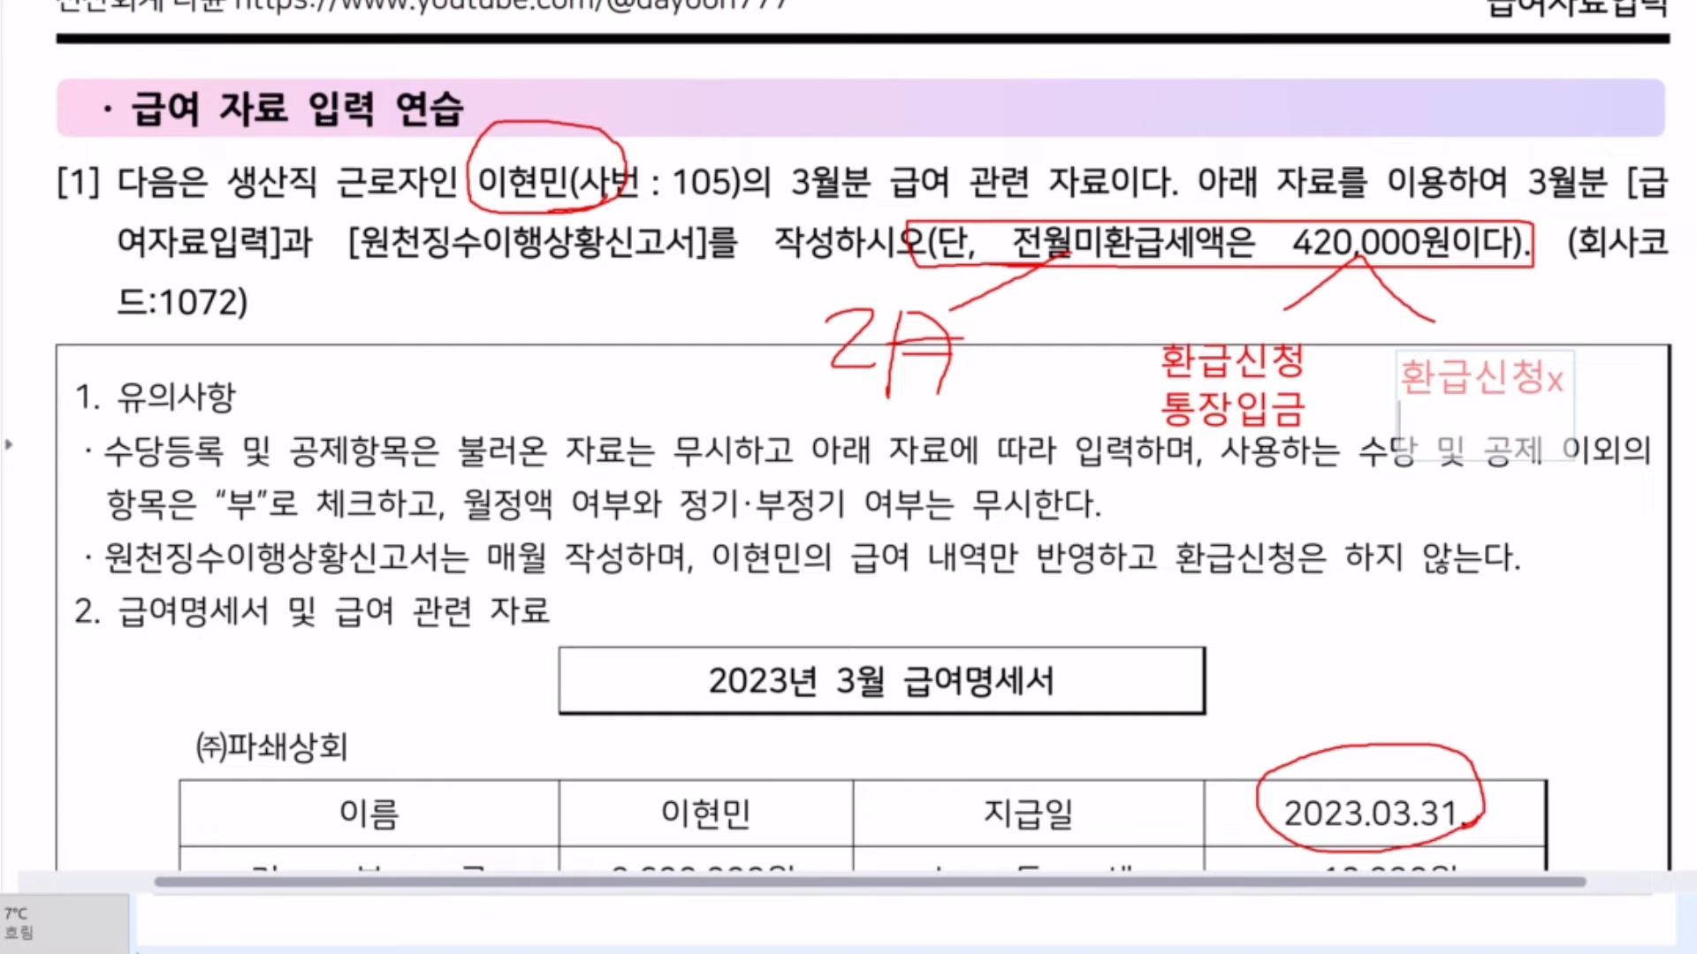
type("납부세")
type("액 차감")
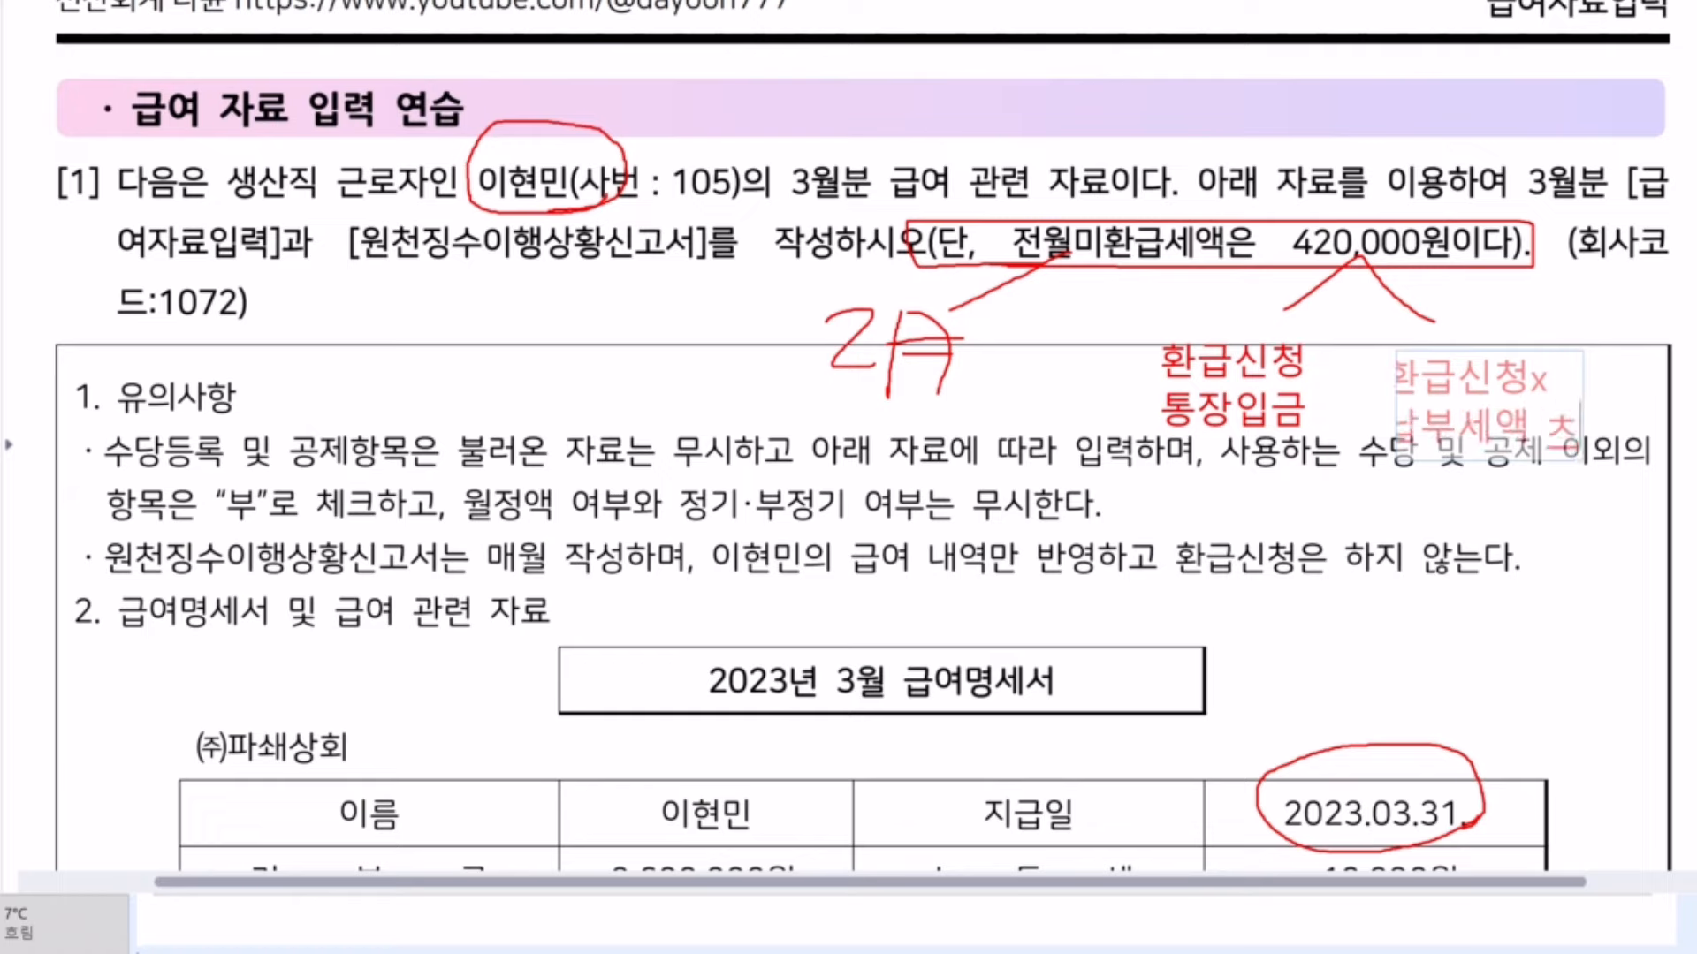
left_click(1521, 538)
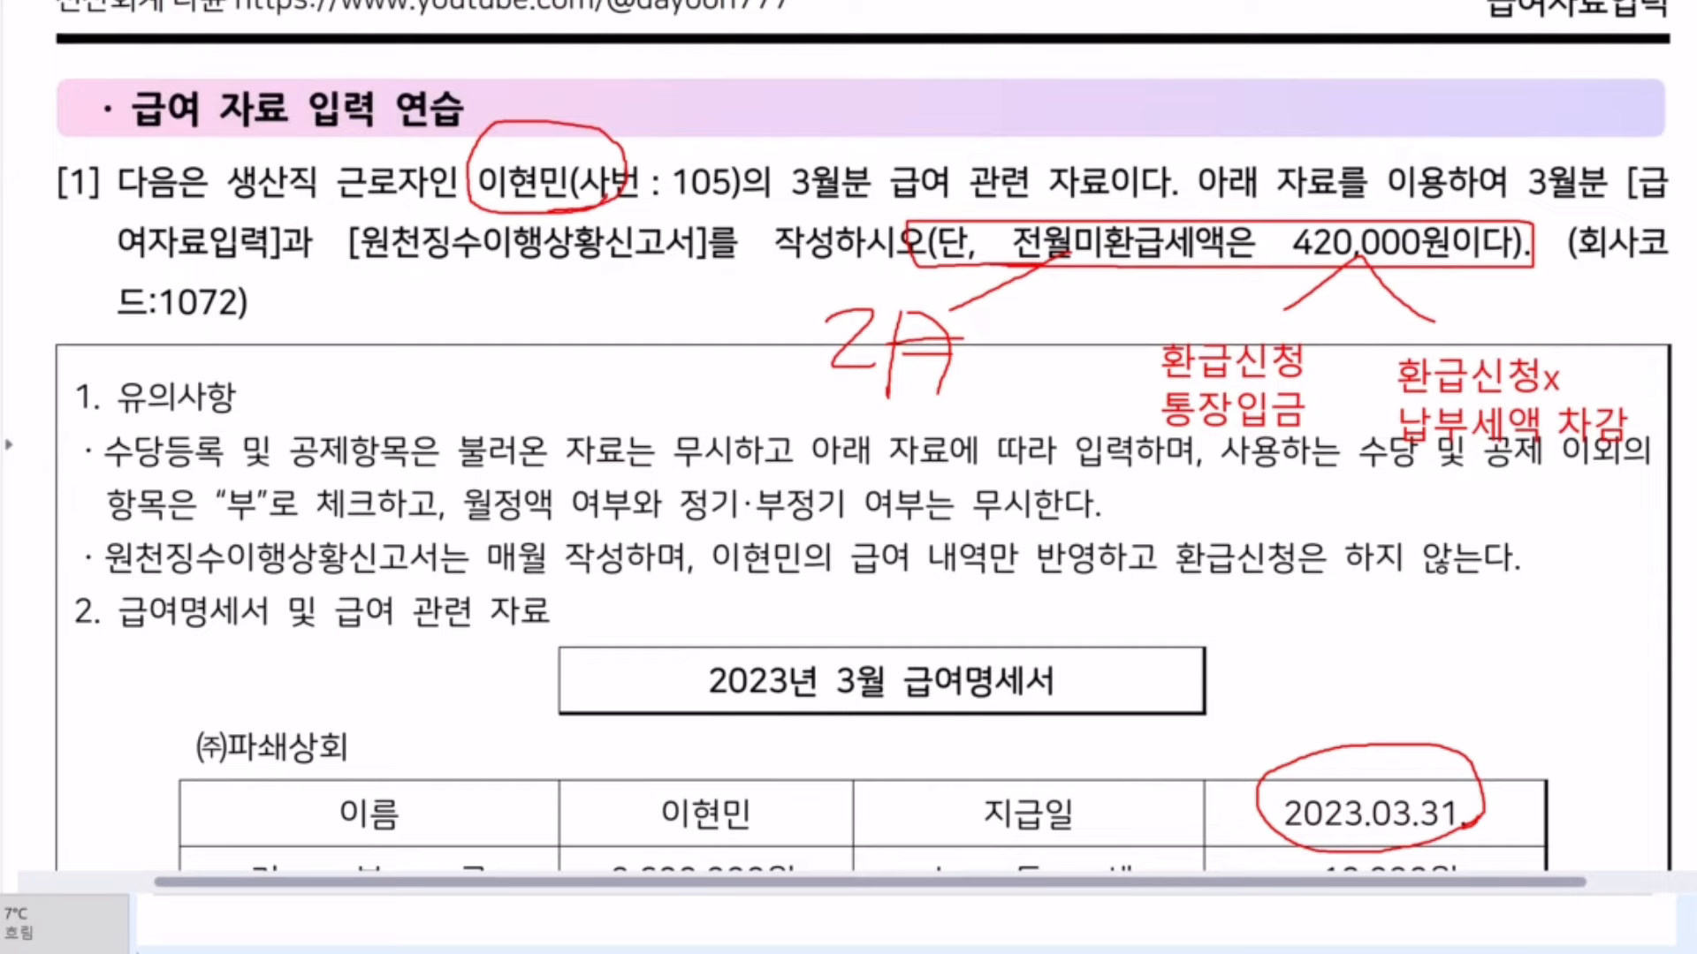
key("Escape")
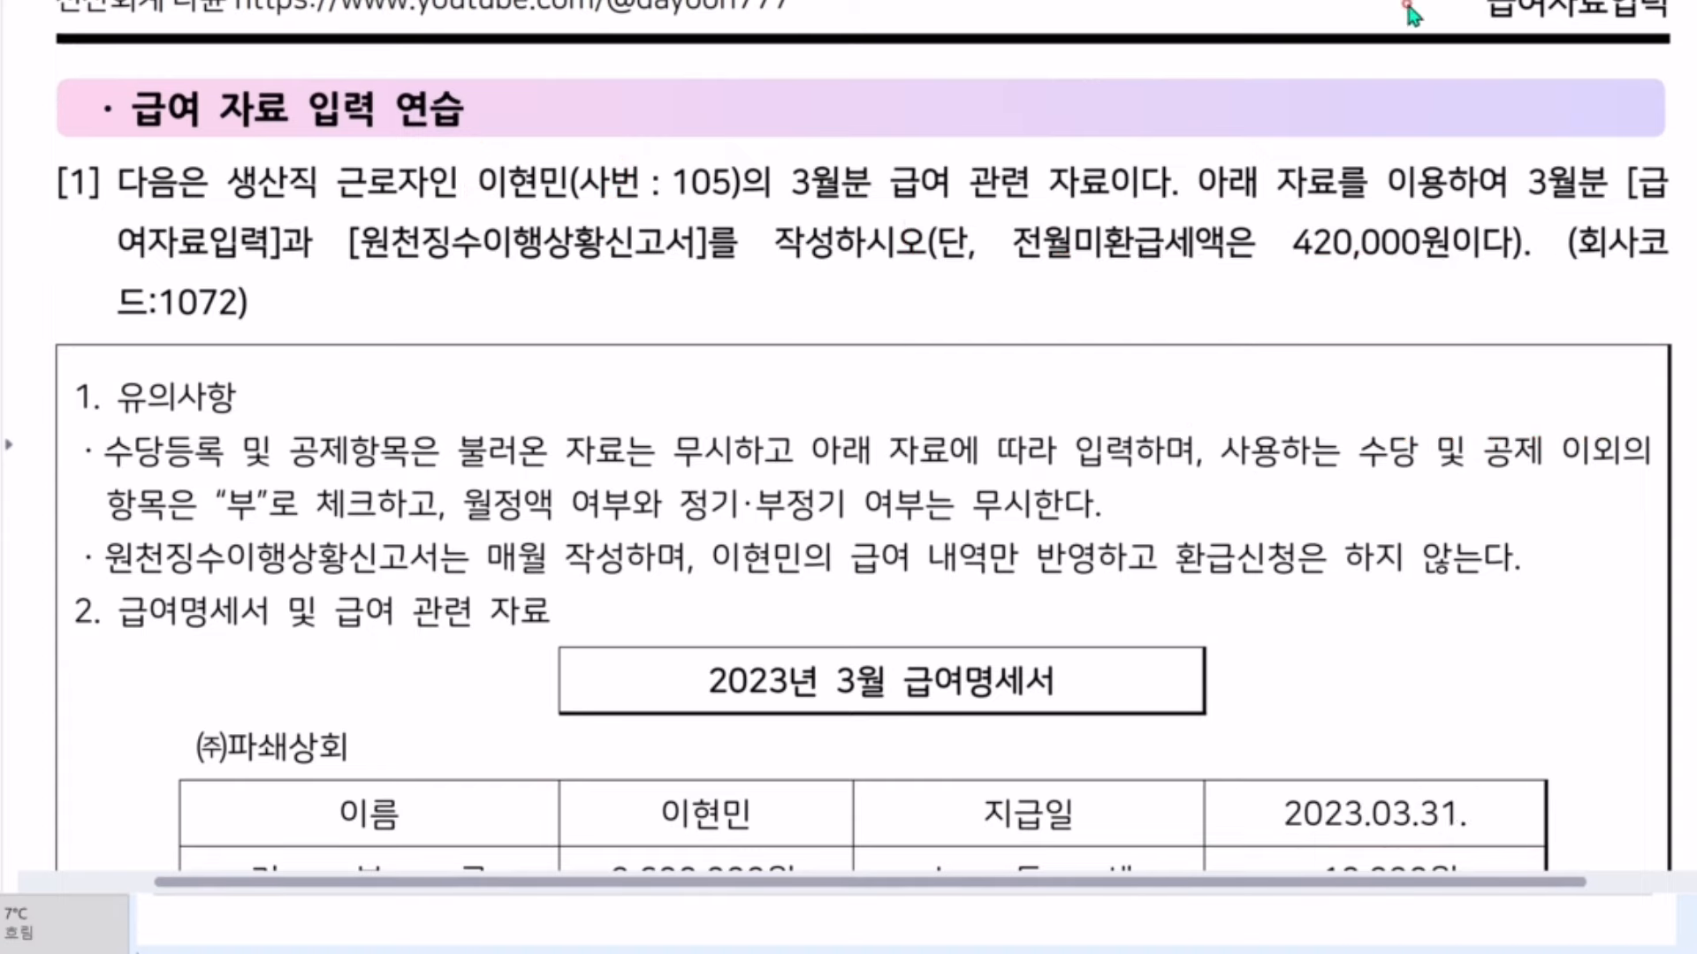
- Review the March payslip table in the exercise and circle the 소득세 amount
scroll(1277, 432, "down", 3)
scroll(1277, 431, "down", 4)
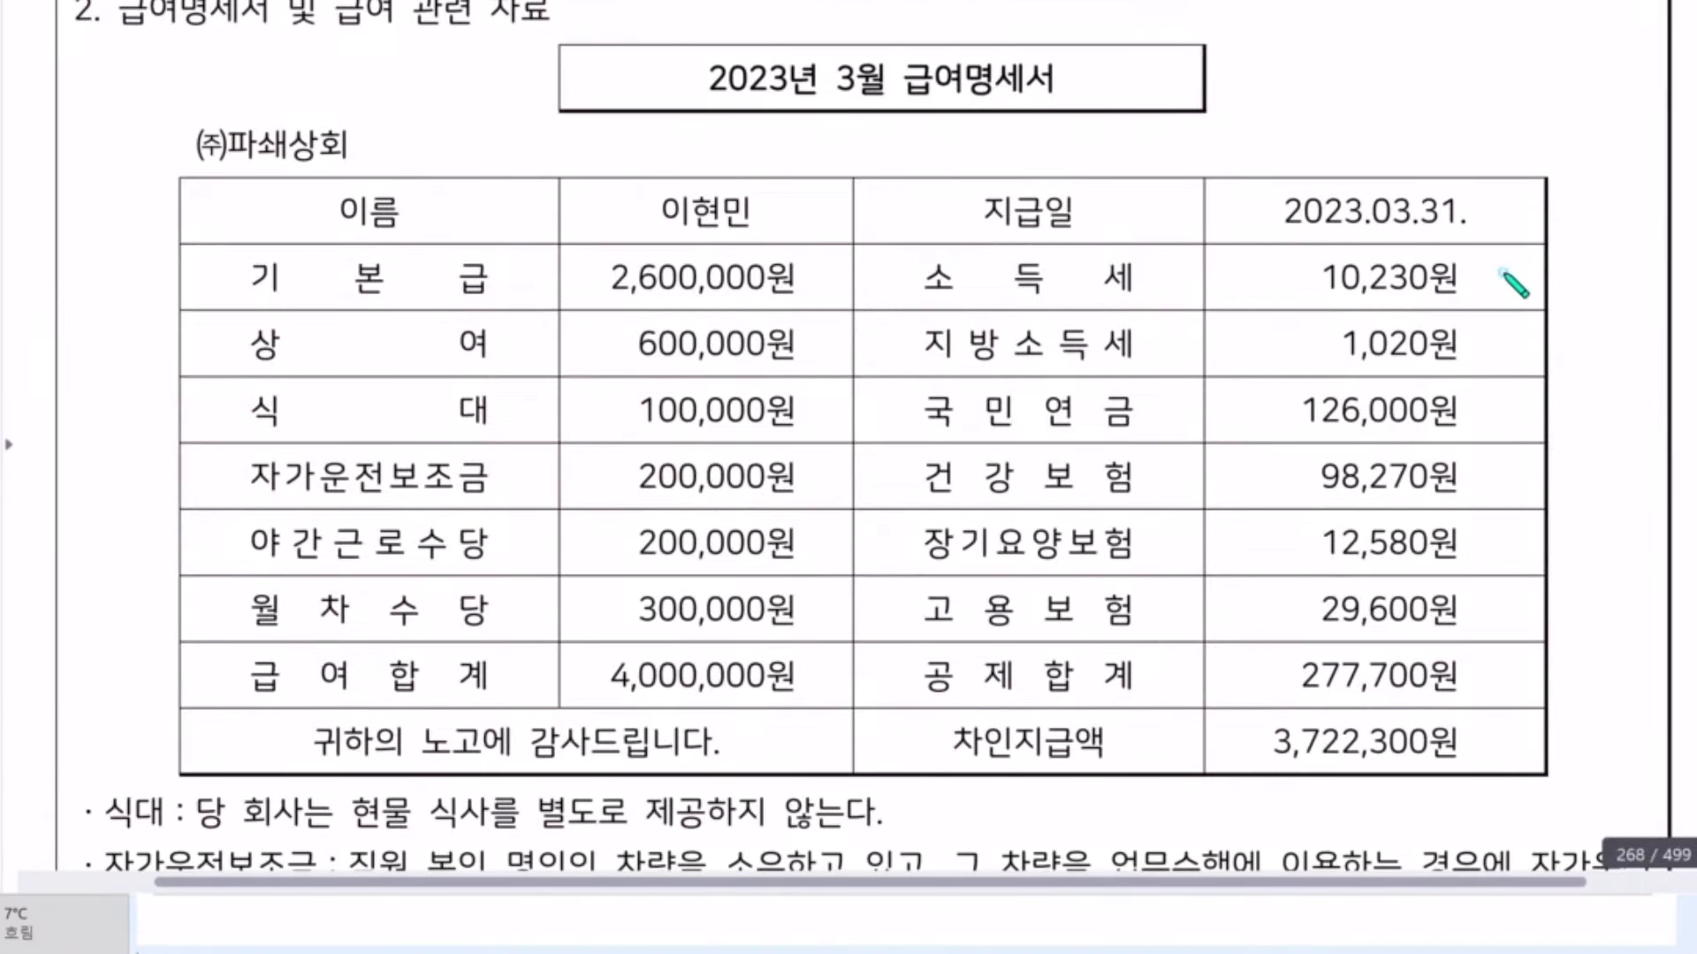
mouse_move(1504, 271)
left_mouse_down()
mouse_move(1299, 305)
mouse_move(1378, 238)
mouse_move(1504, 270)
left_mouse_up()
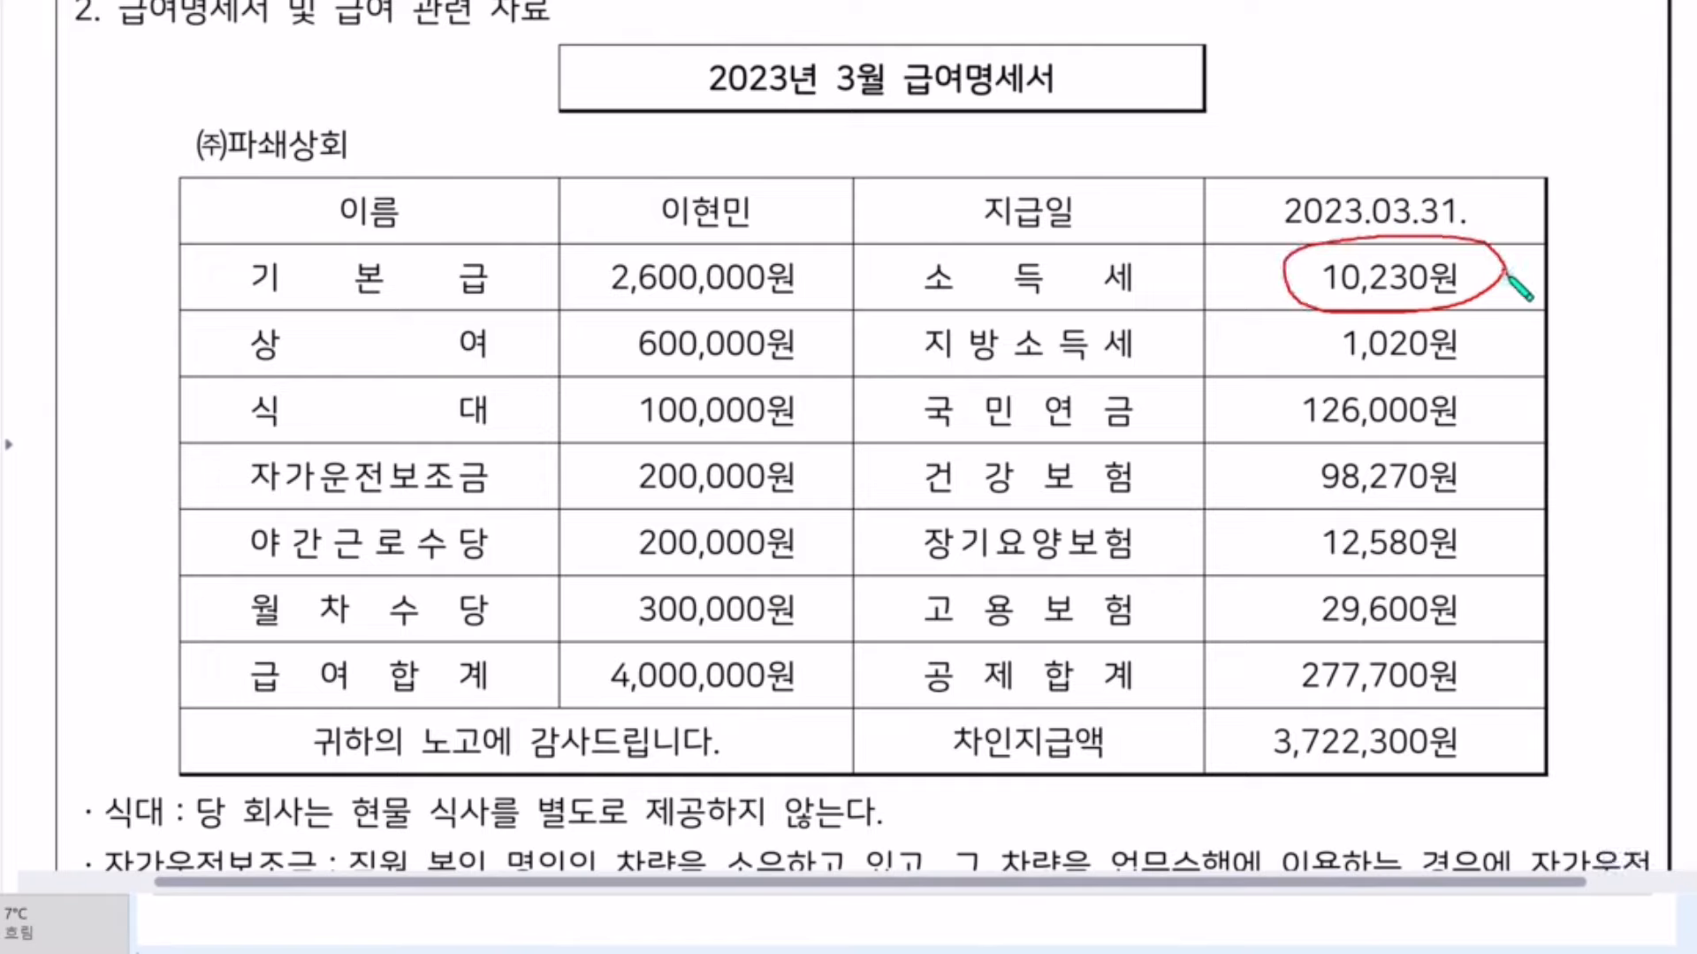
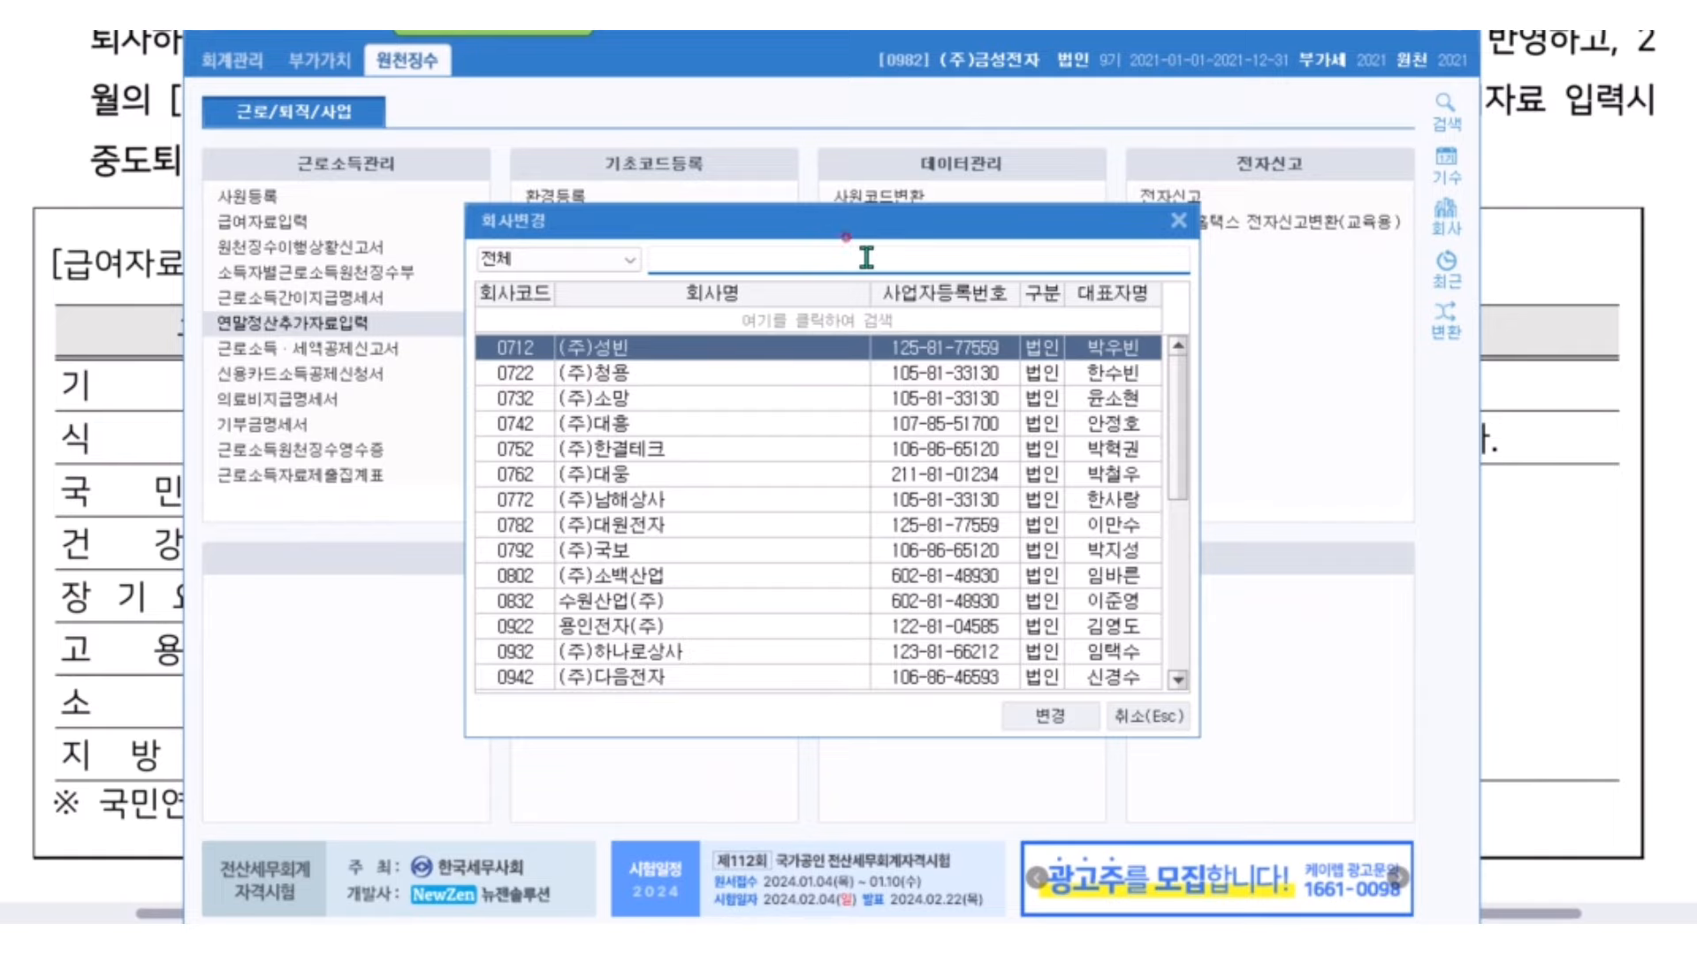
- Search the KcLep company list for 982 and change the company to 0982 (주)금성전자
type("0982")
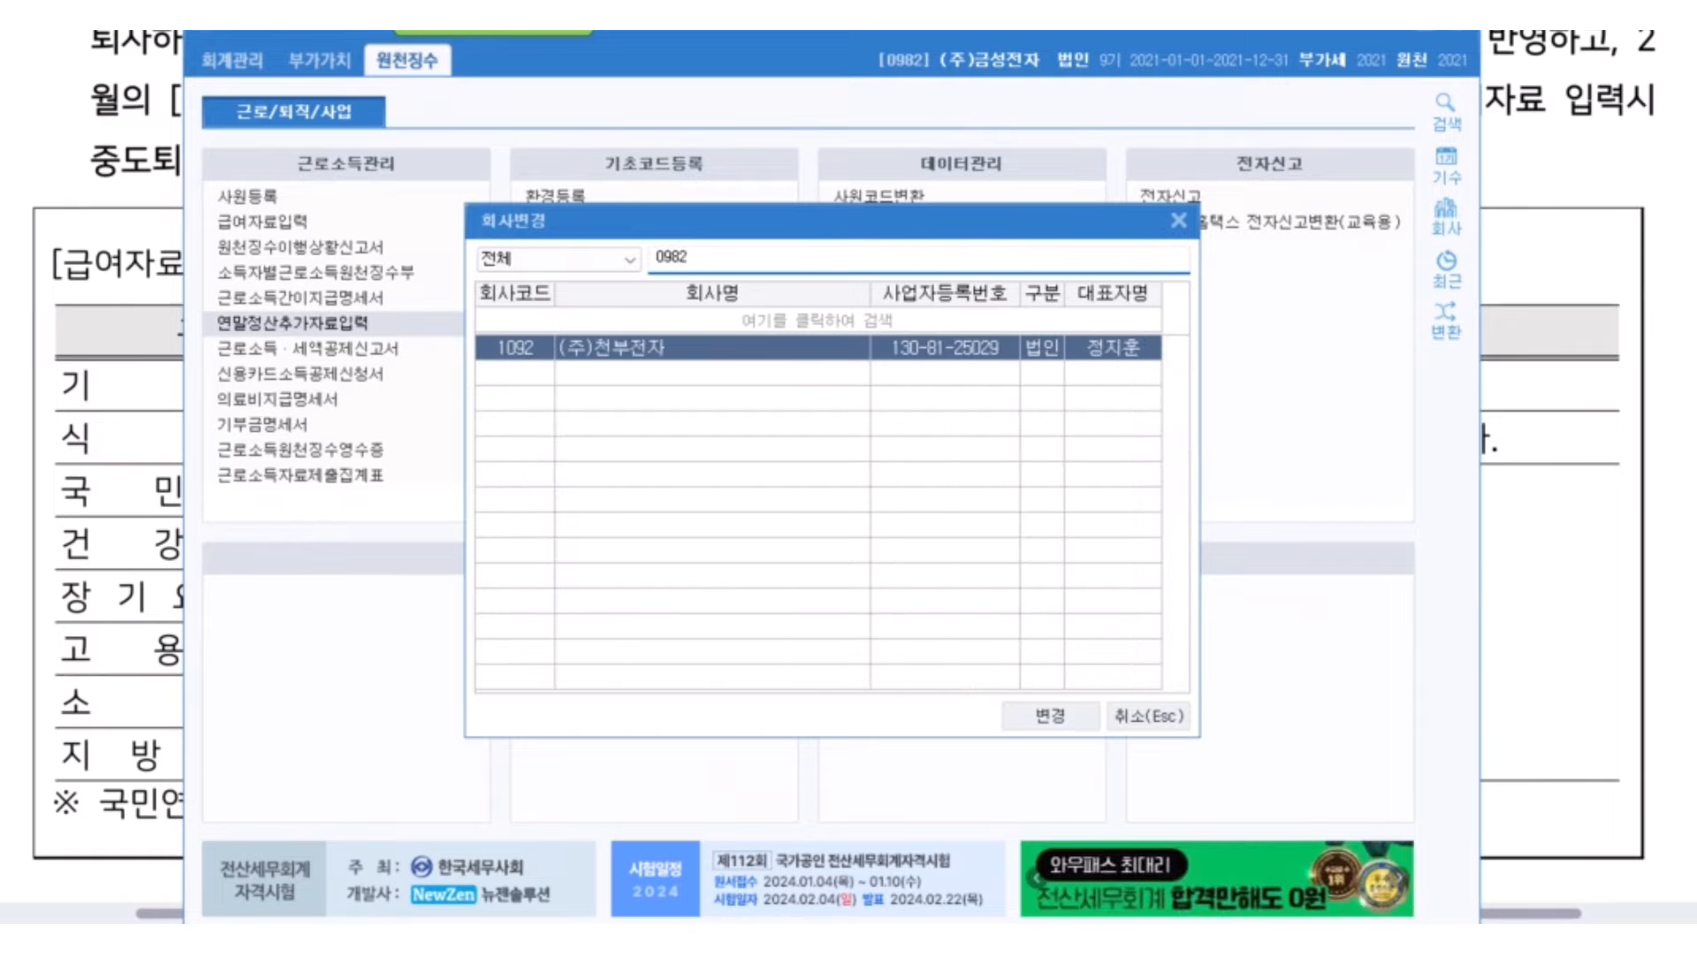
left_click(665, 254)
key("BackSpace")
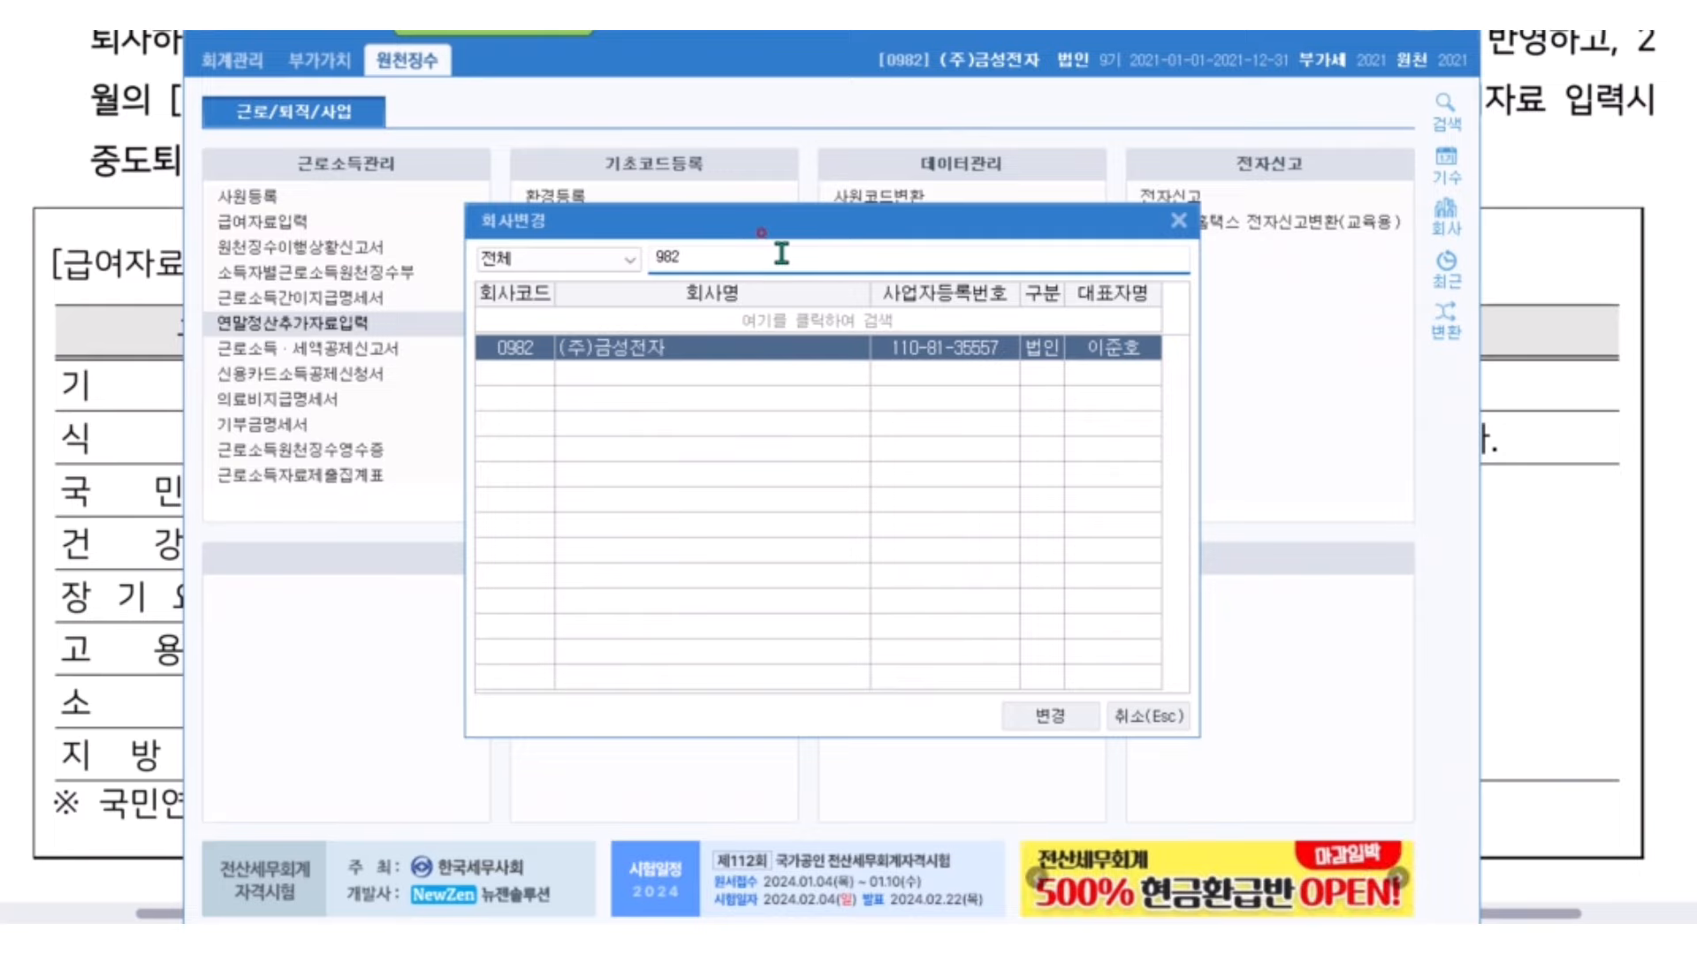
double_click(616, 354)
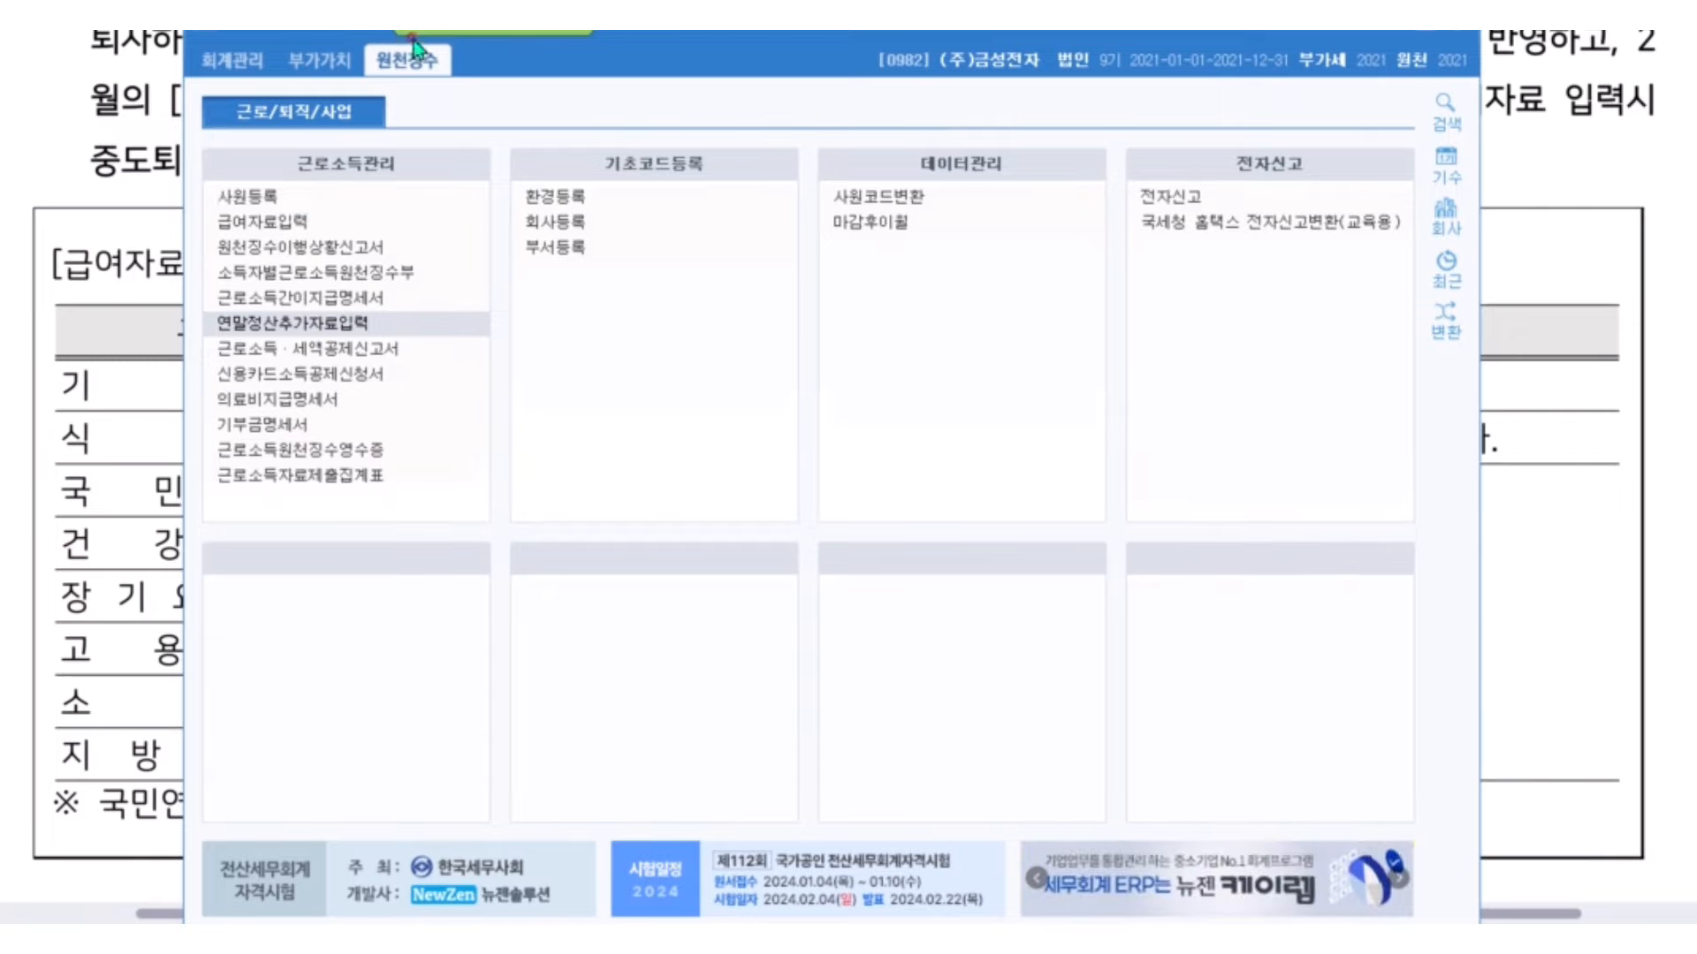
- Check the resigned employee's 퇴사 mark and 퇴사년월일 in 사원등록, marking both fields, and close the employee record
left_click(281, 201)
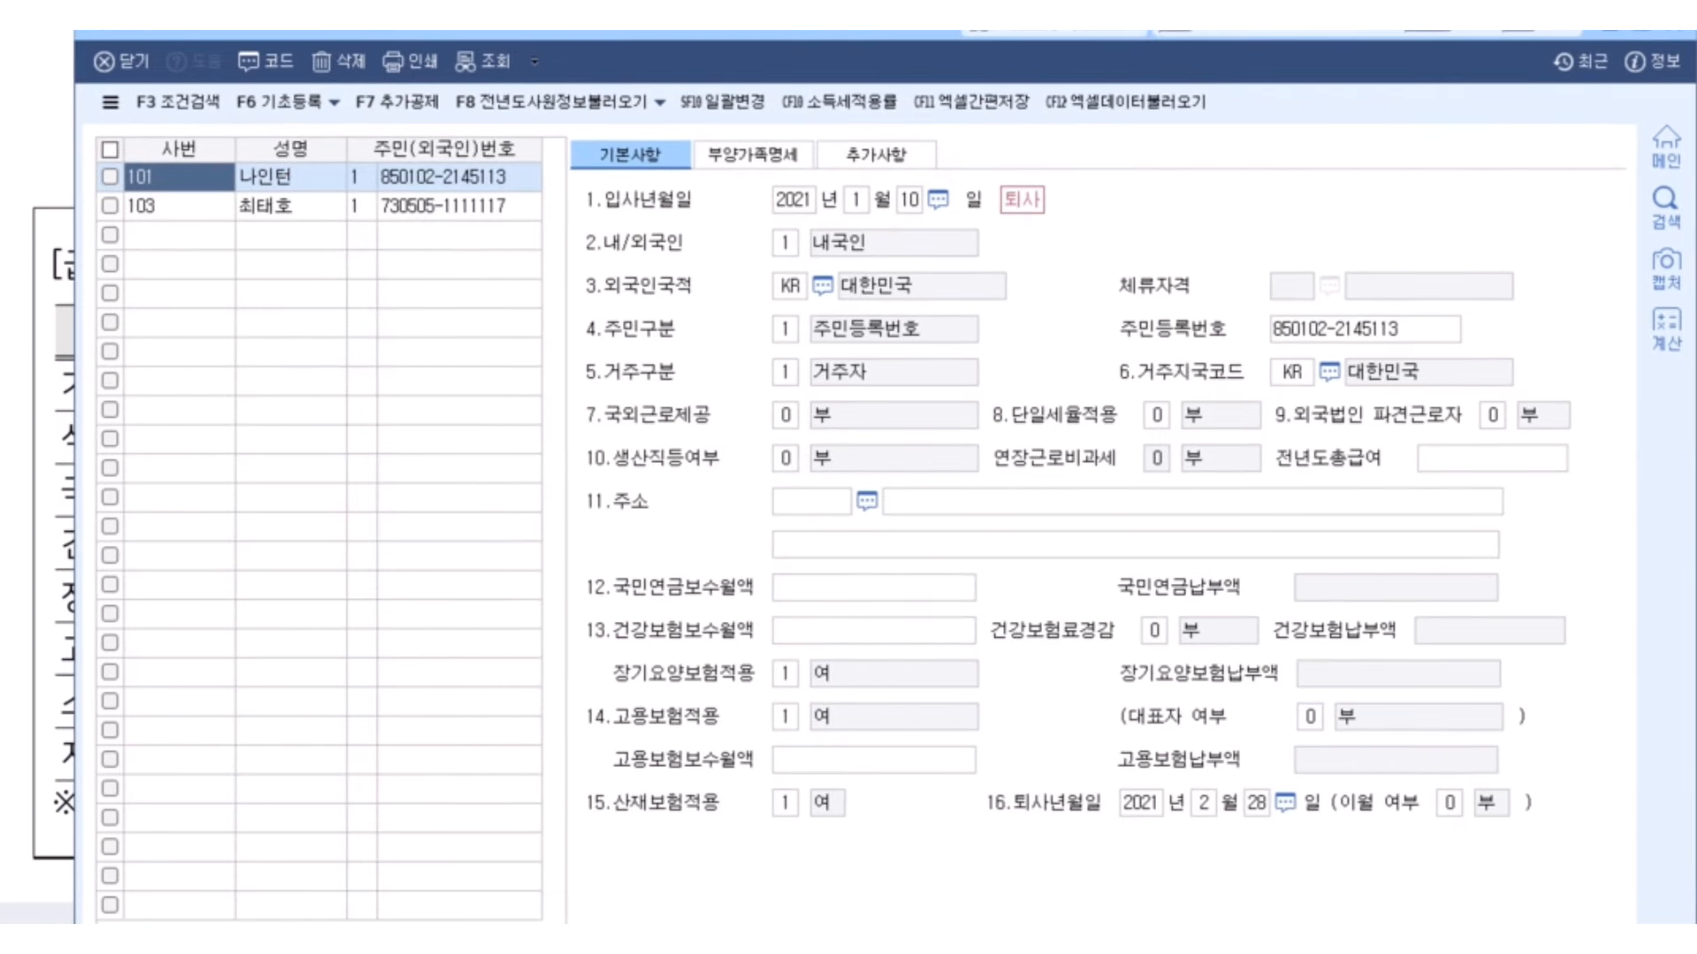
key("ctrl+alt+d")
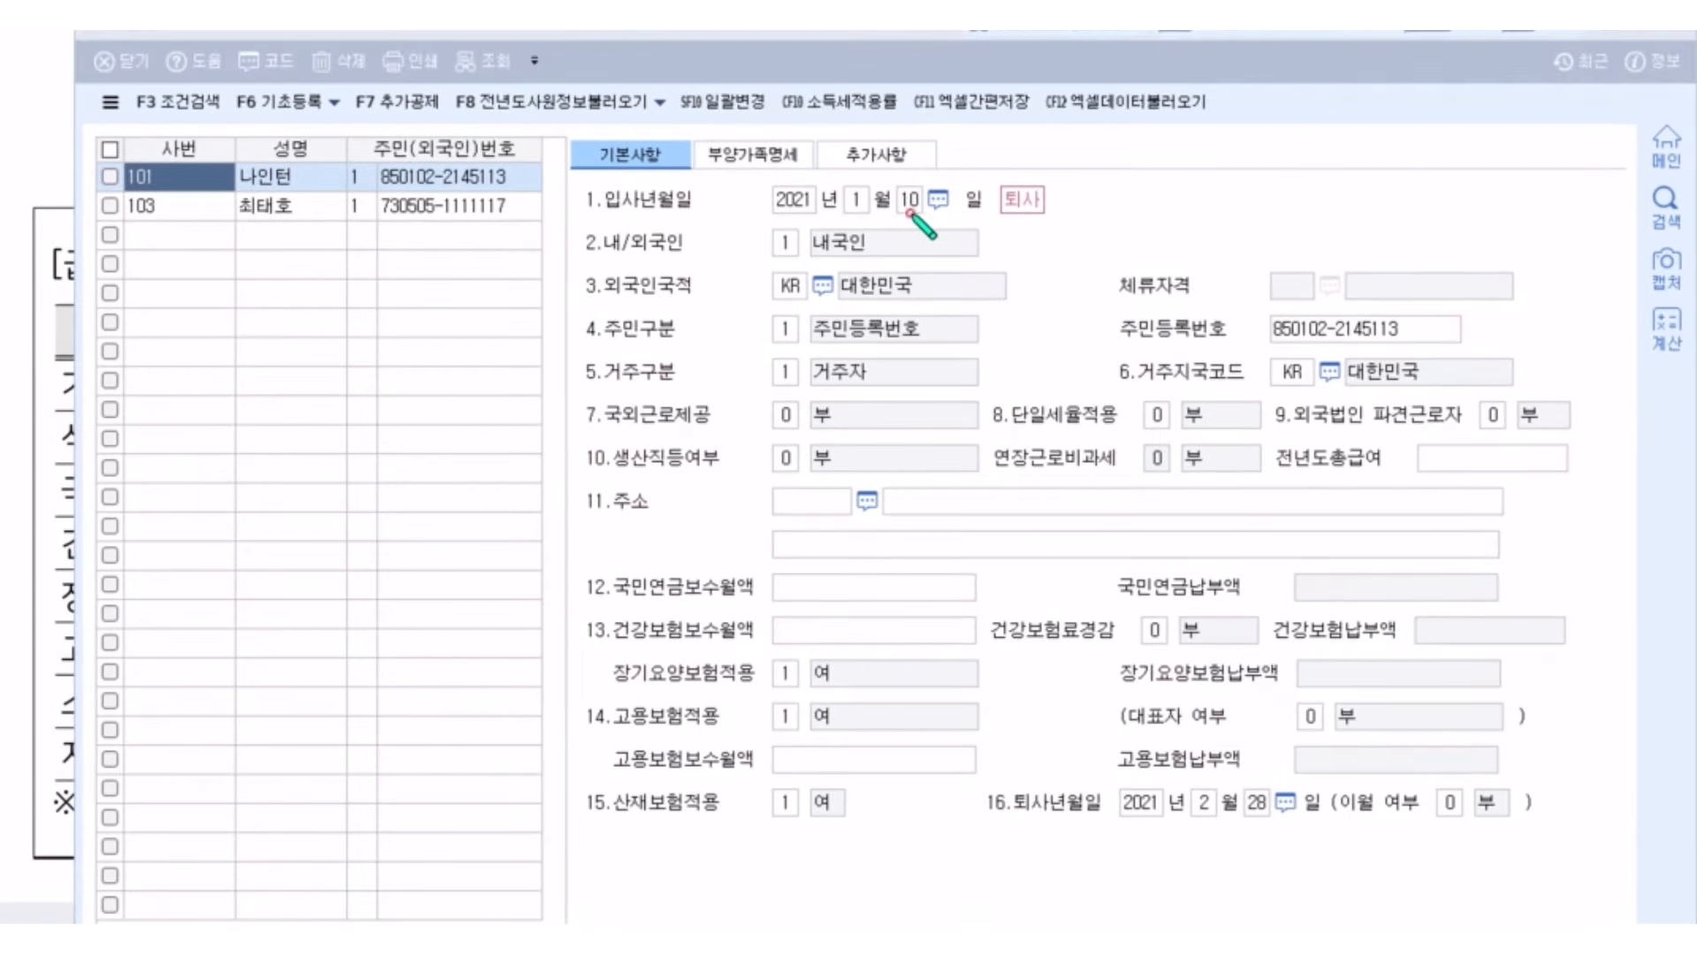
mouse_move(1065, 199)
left_mouse_down()
mouse_move(1034, 232)
mouse_move(965, 205)
mouse_move(1039, 163)
mouse_move(1067, 205)
mouse_move(1059, 222)
left_mouse_up()
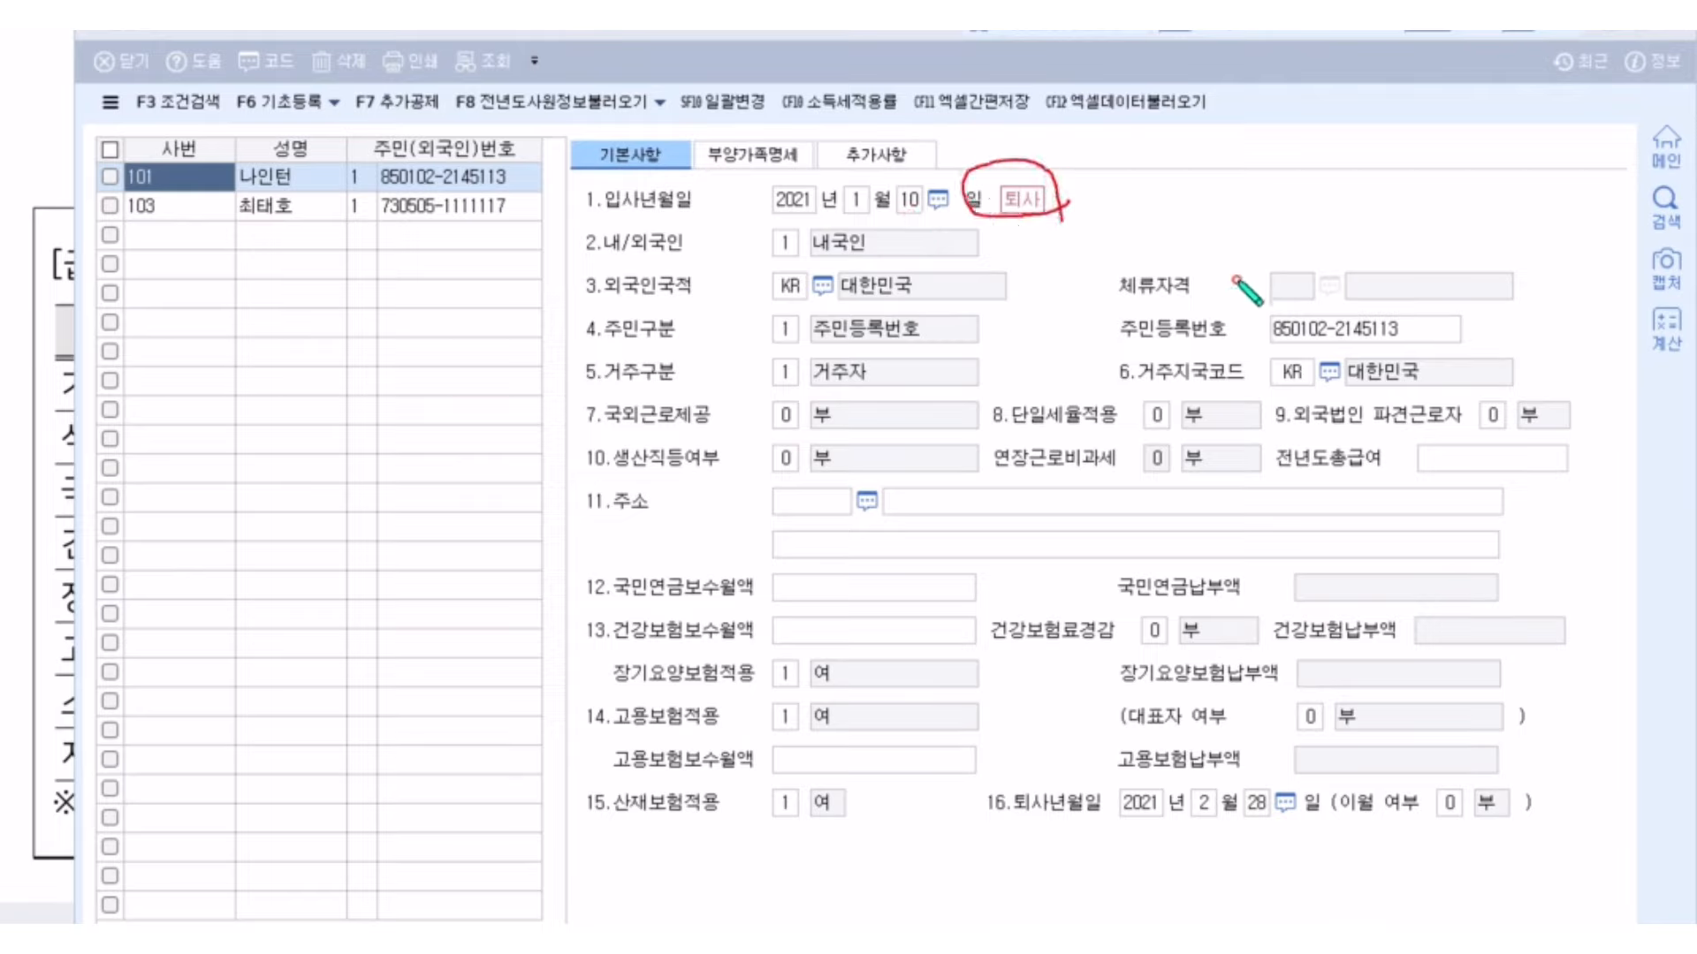
mouse_move(1283, 781)
left_mouse_down()
mouse_move(966, 782)
mouse_move(1053, 840)
mouse_move(1291, 835)
mouse_move(1288, 775)
left_mouse_up()
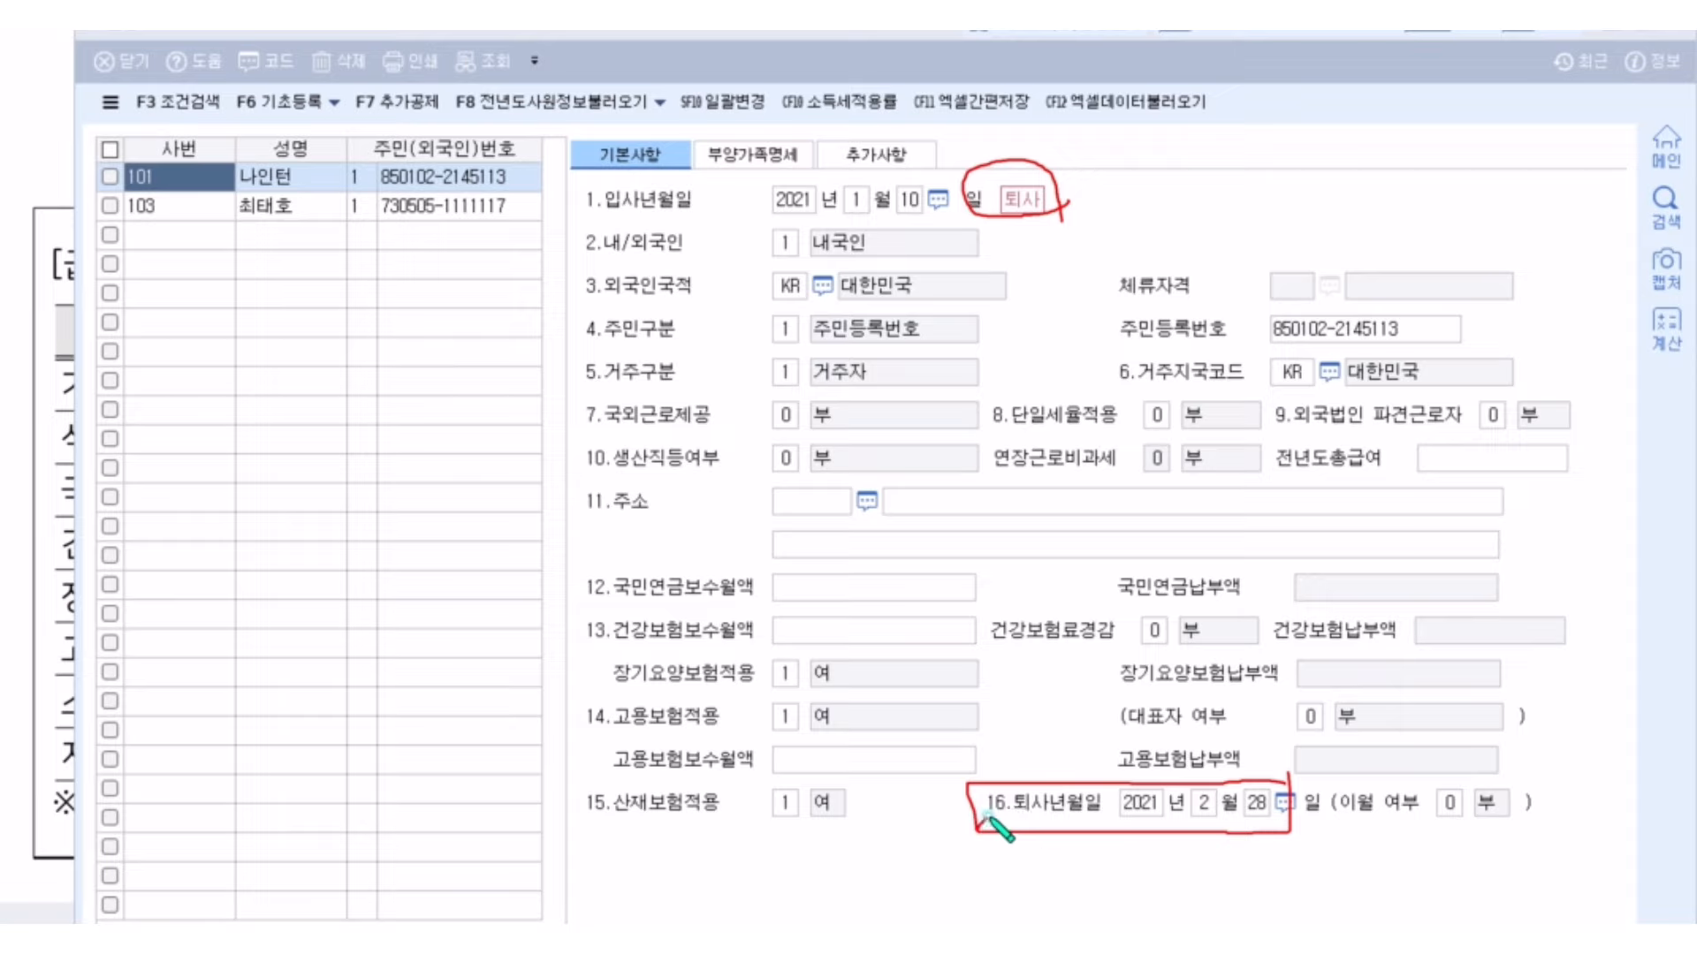
left_click_drag(976, 817, 1281, 822)
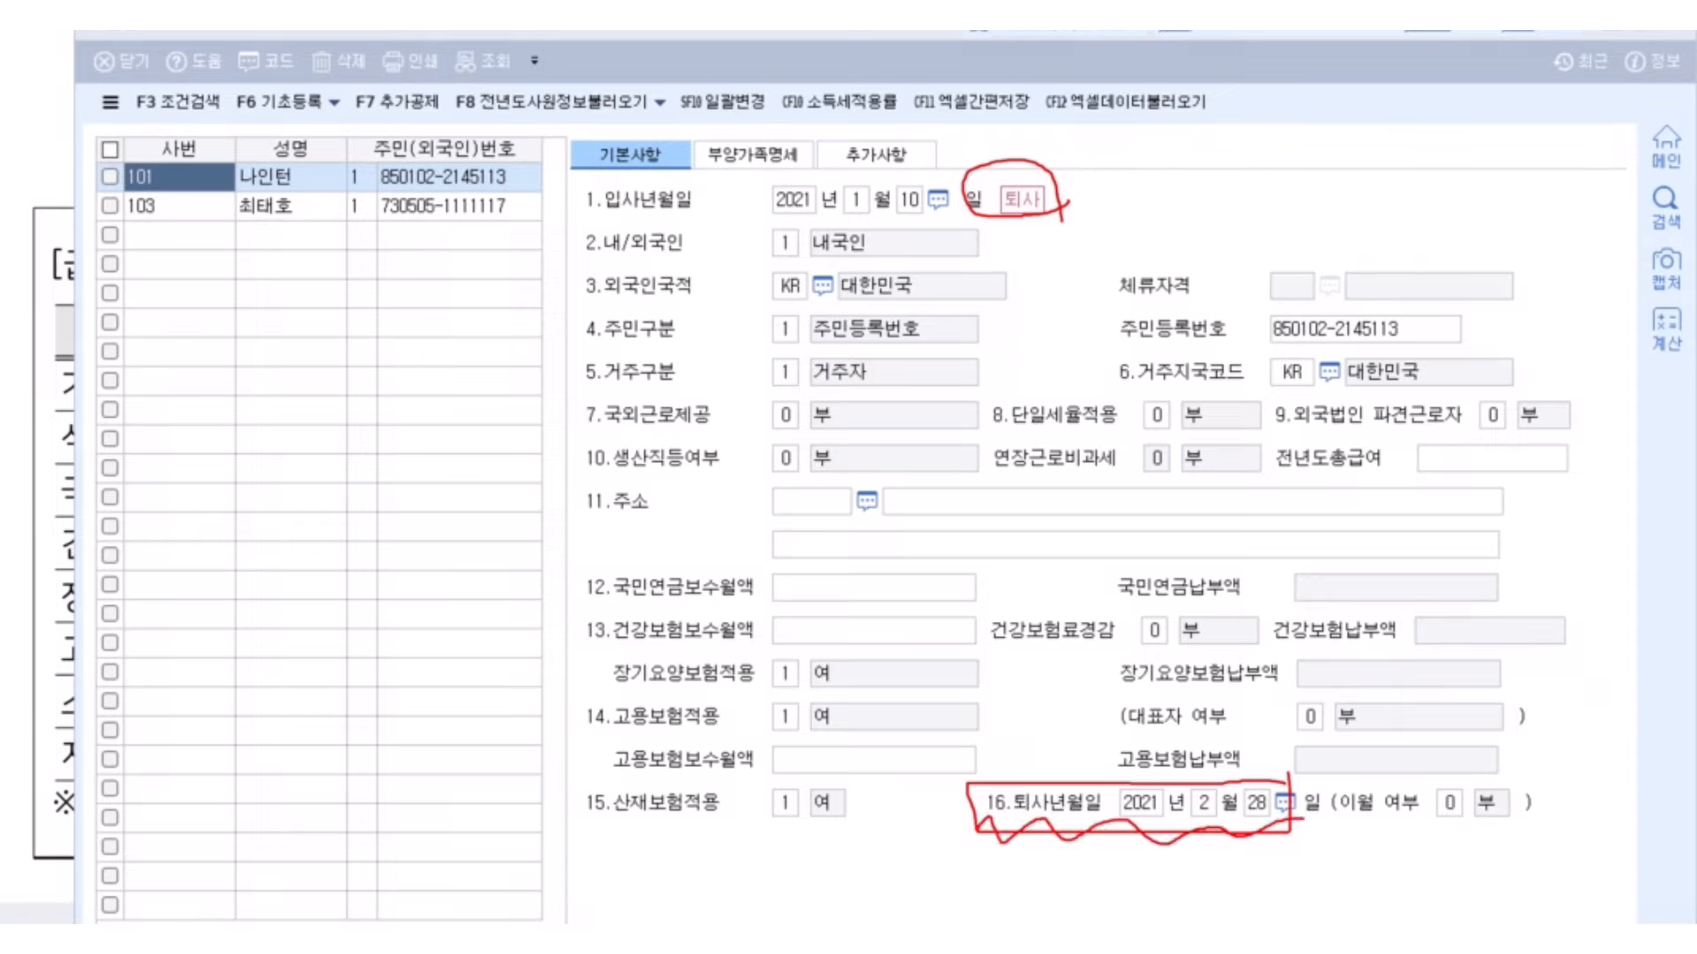
key("Escape")
left_click(1668, 34)
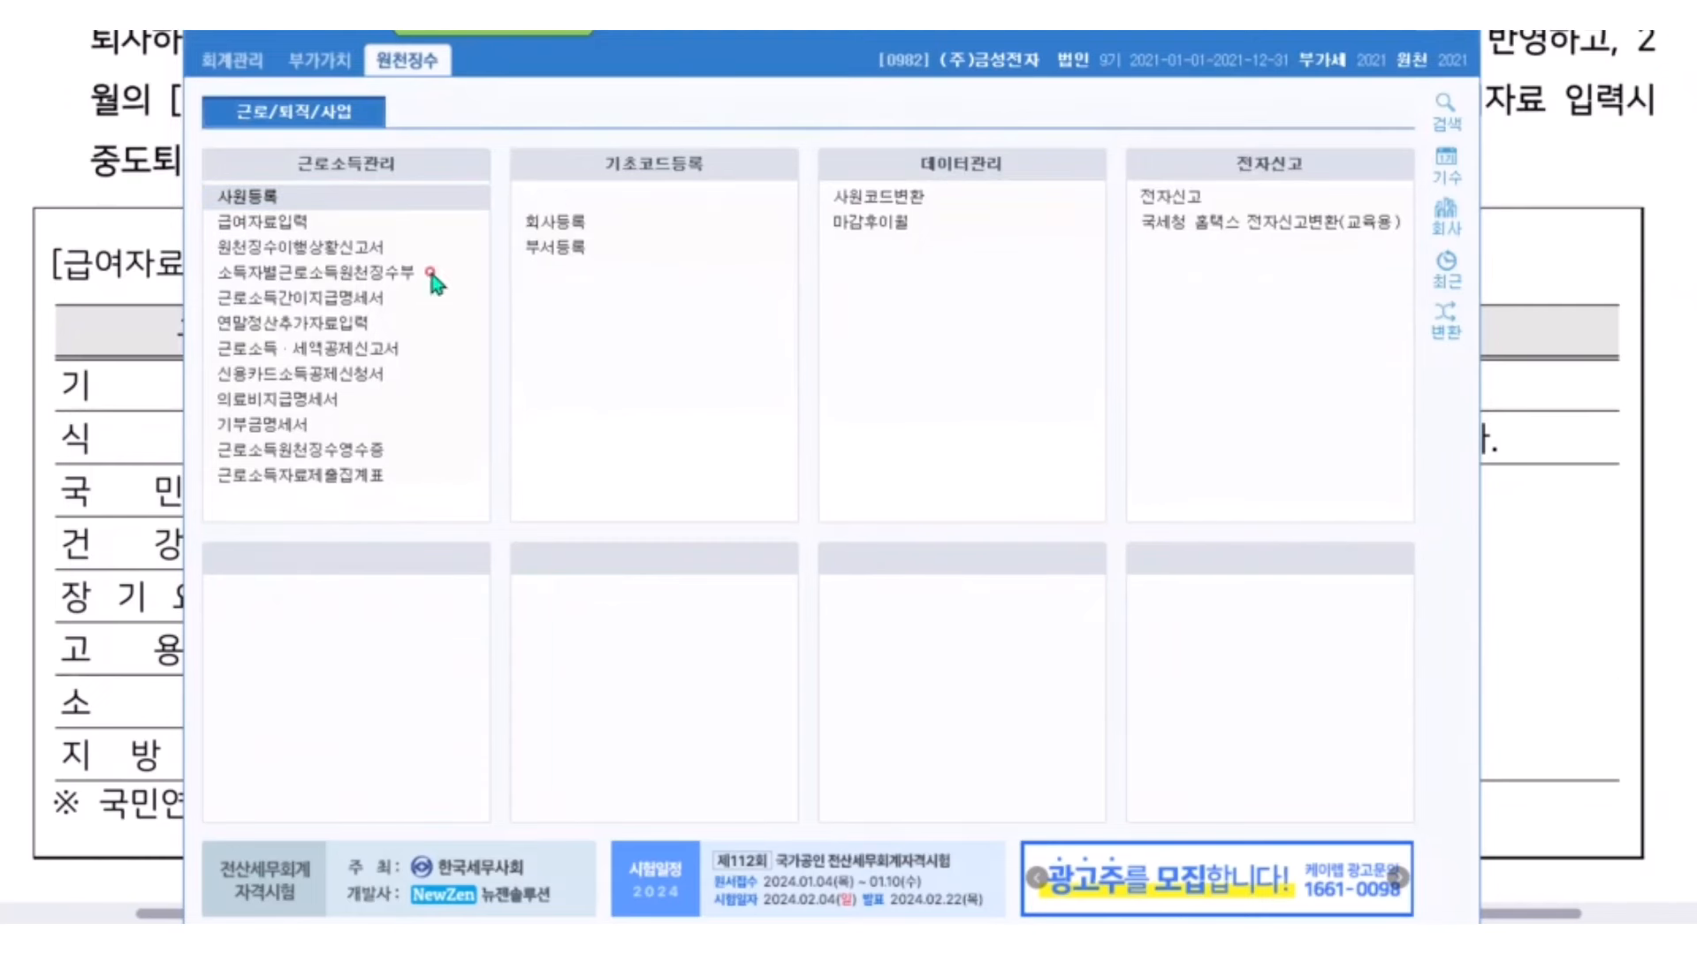
- Open 급여자료입력 and review the 수당등록 list in 수당공제, including the 식대 allowance, and close it
left_click(304, 224)
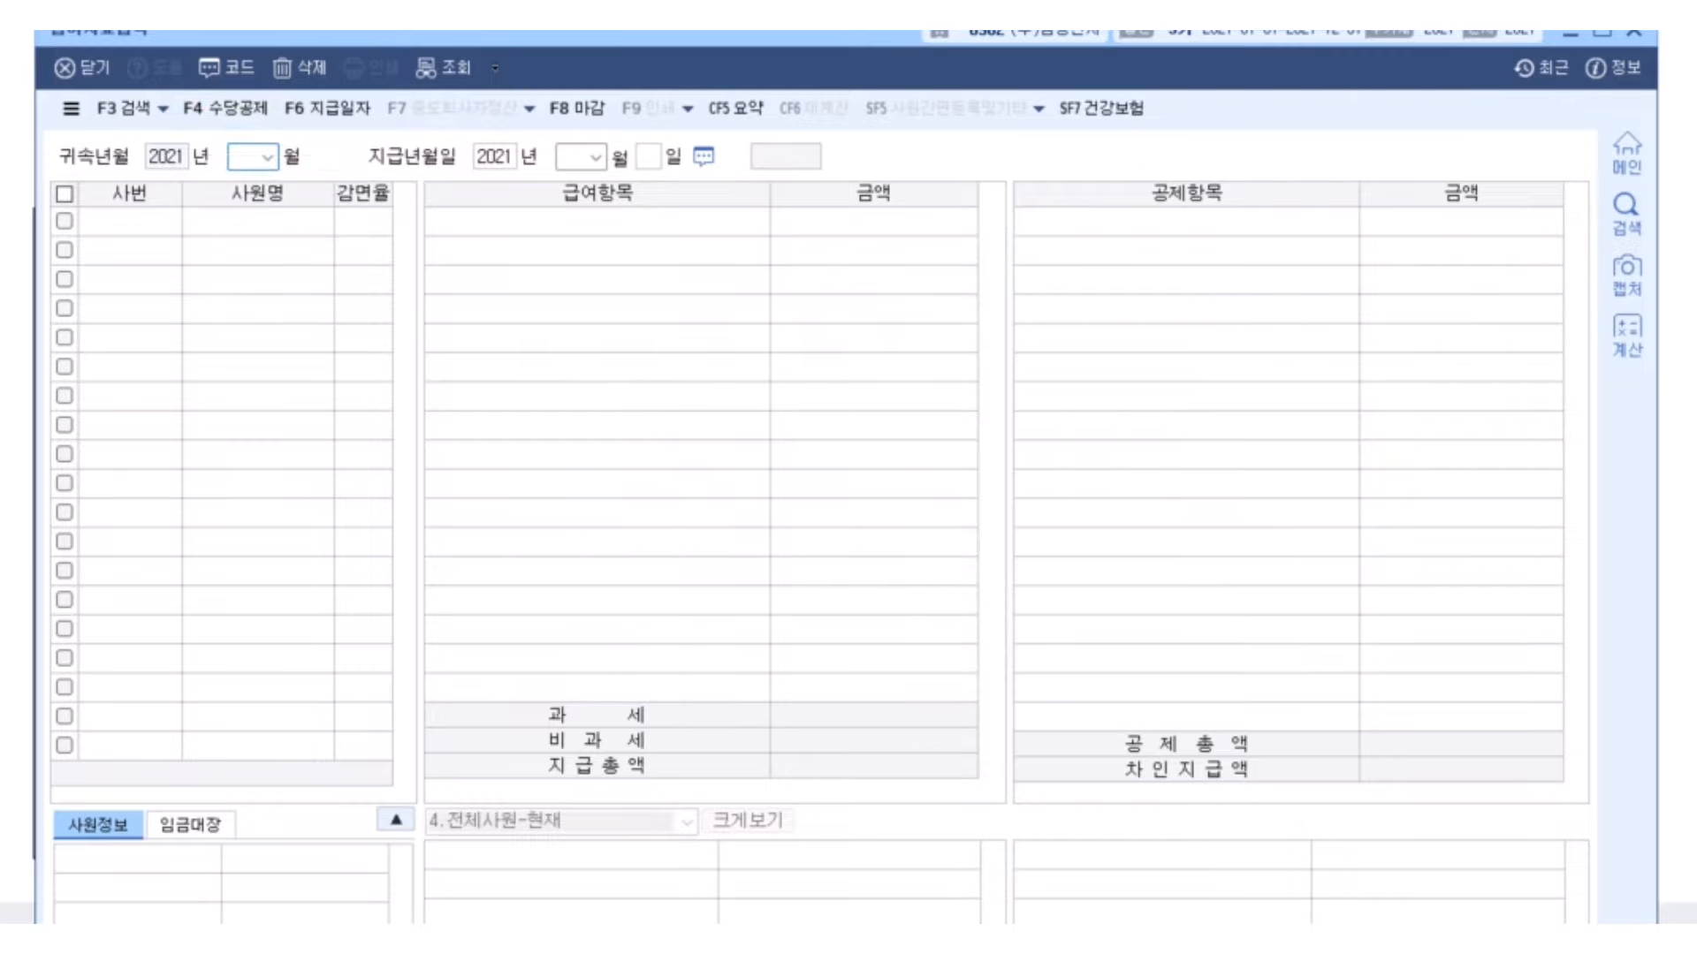
mouse_move(251, 87)
left_mouse_down()
mouse_move(169, 89)
mouse_move(279, 113)
mouse_move(202, 89)
left_mouse_up()
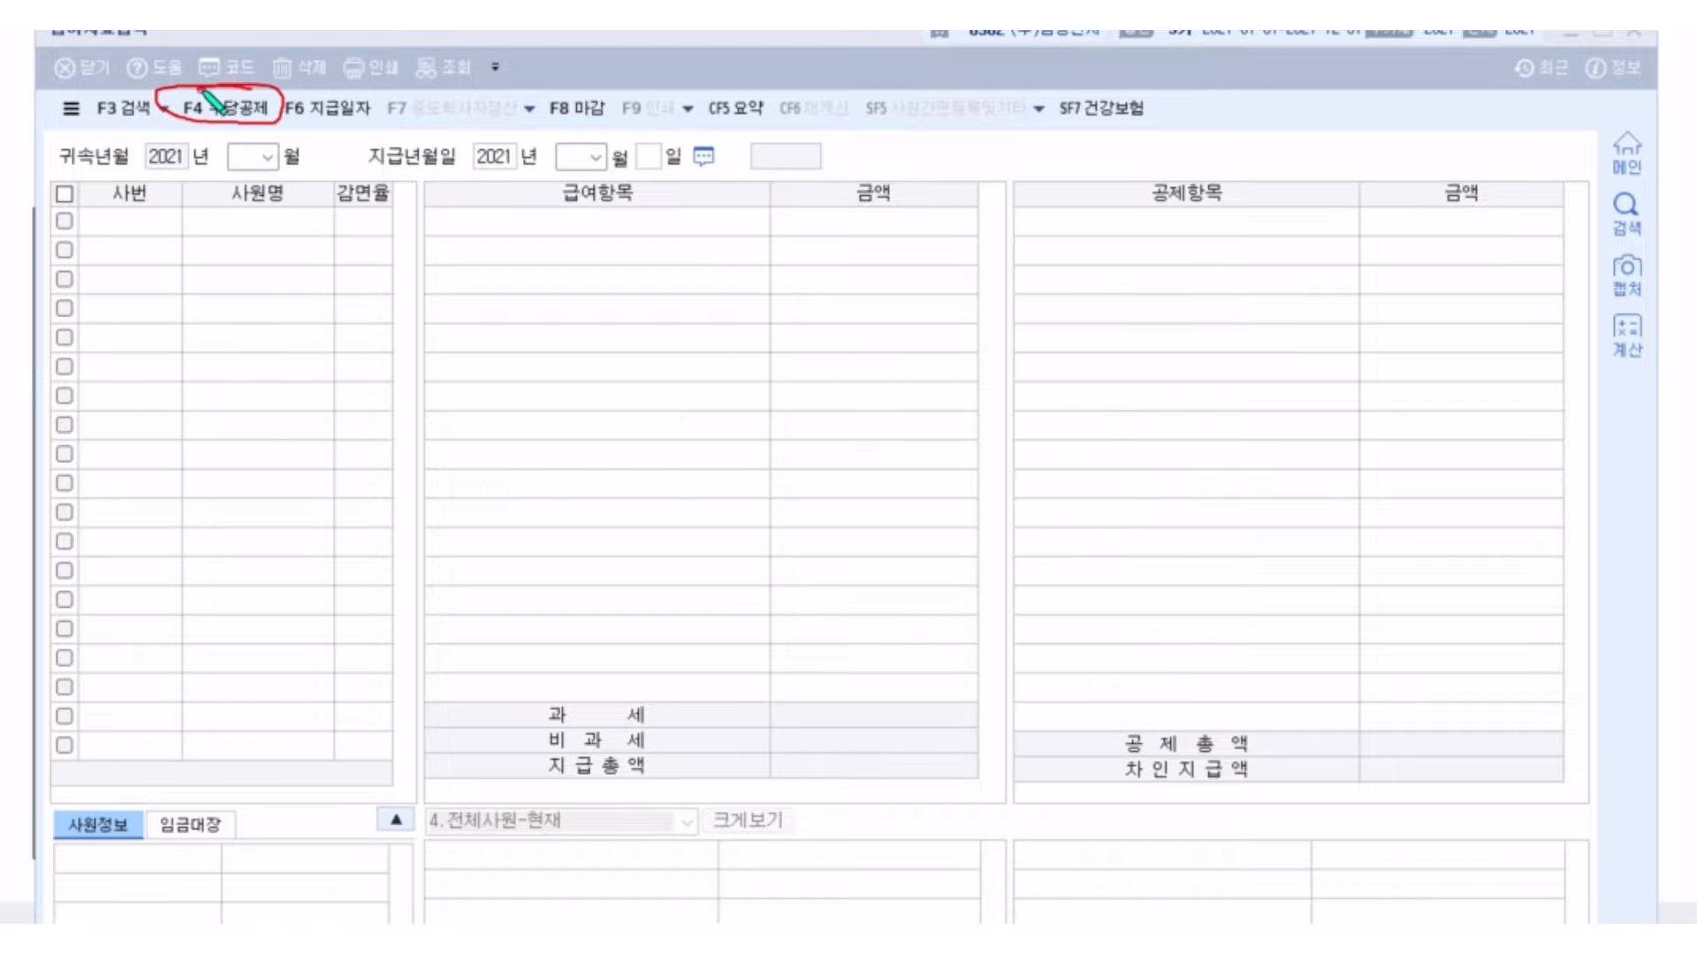
key("F4")
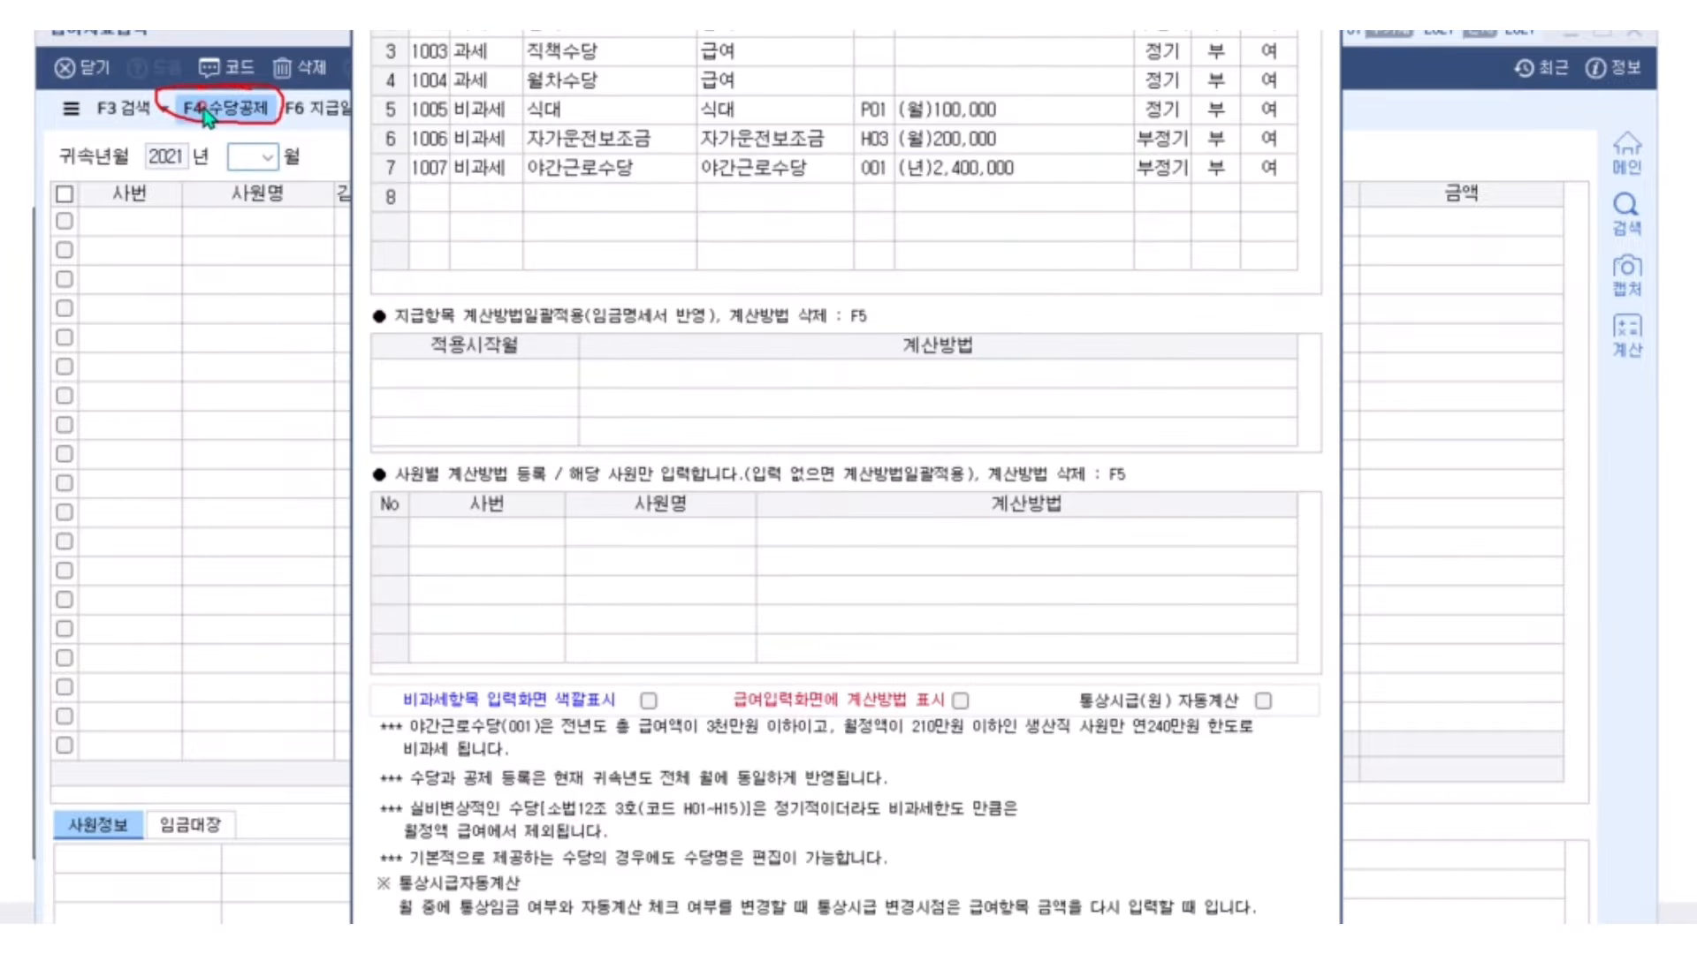
mouse_move(583, 0)
left_mouse_down()
mouse_move(581, 51)
mouse_move(579, 33)
left_mouse_up()
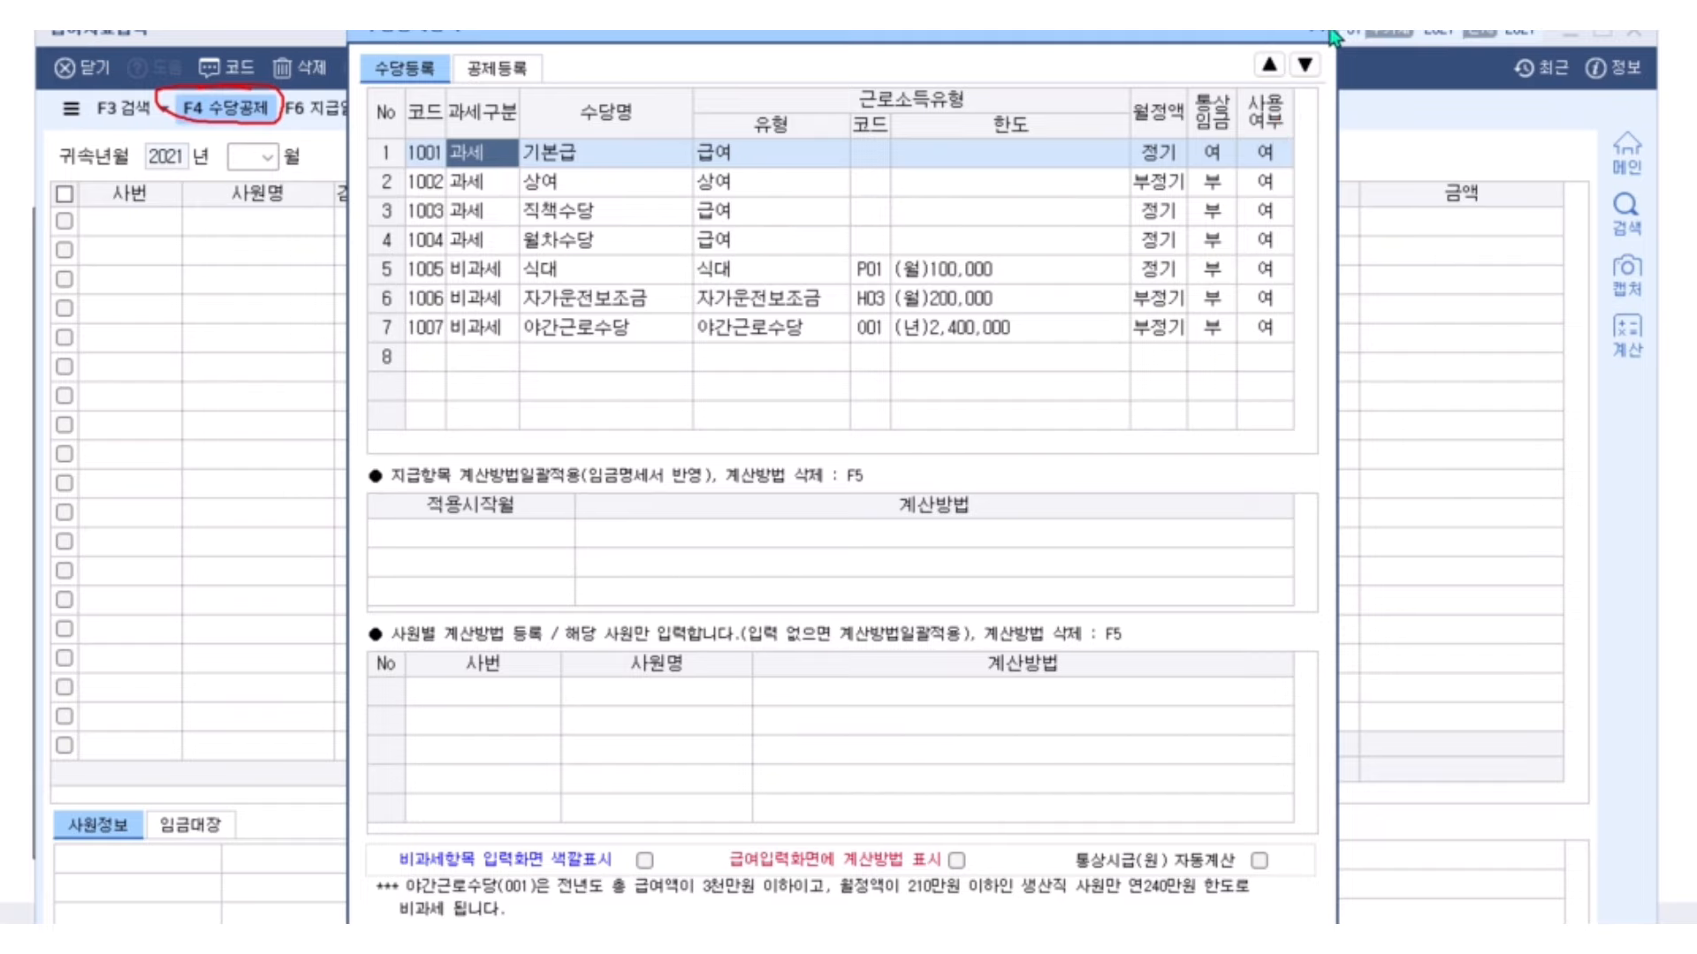
left_click(667, 269)
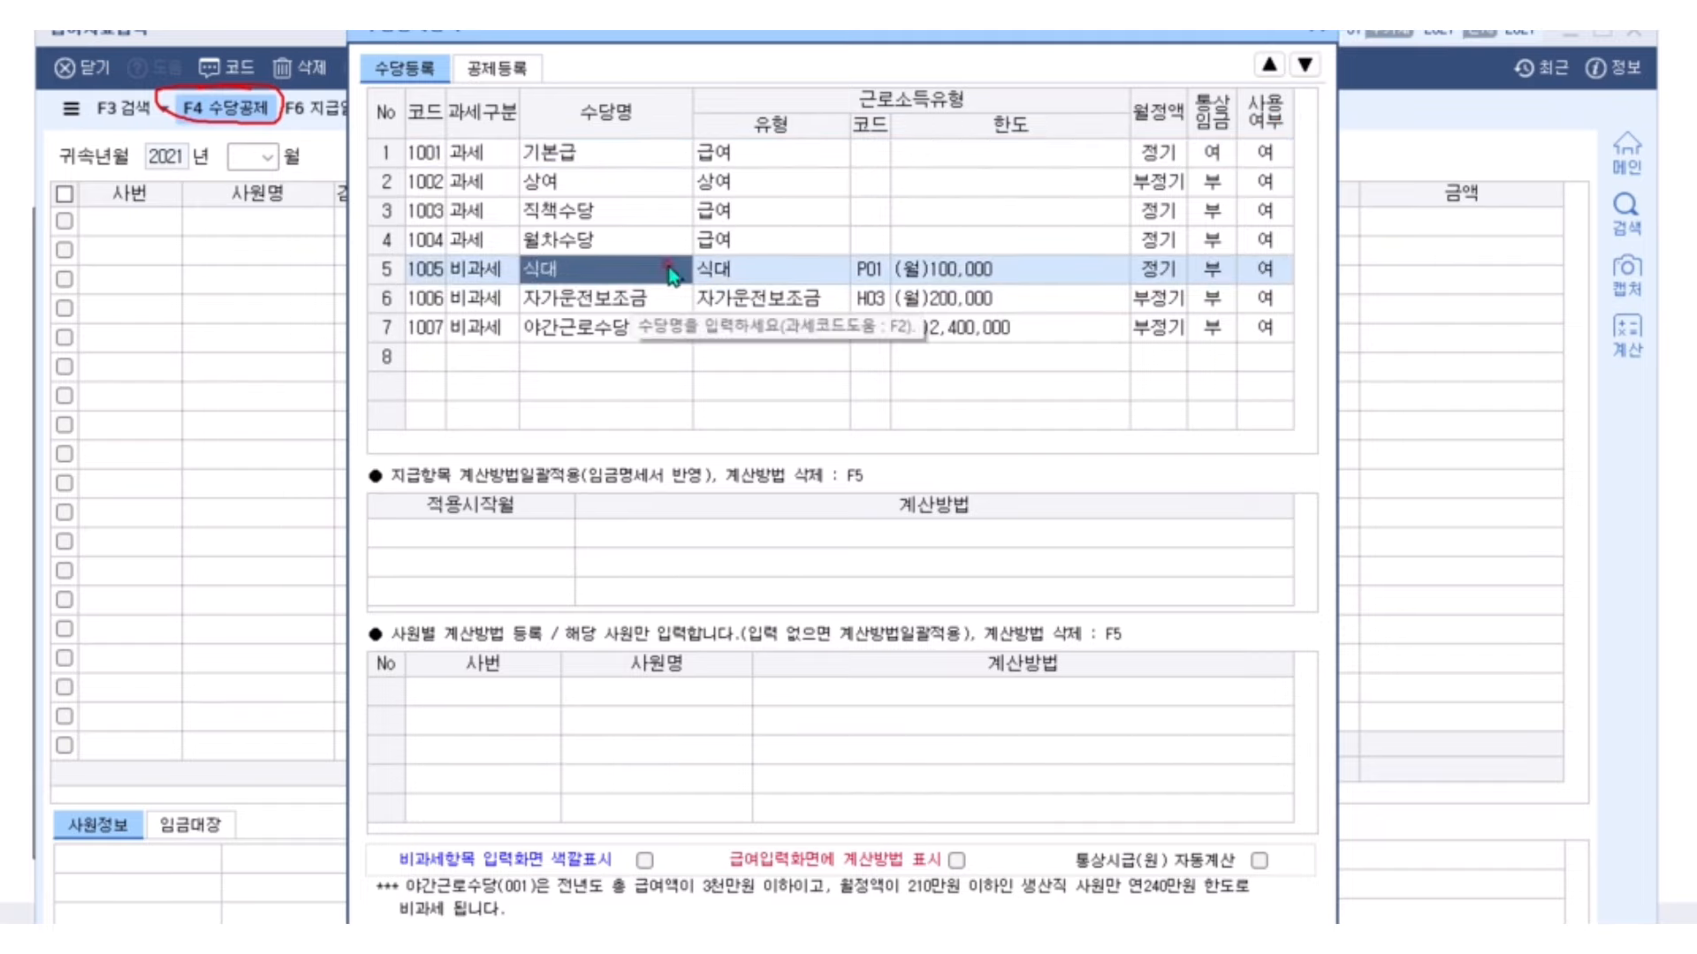
left_click(1320, 33)
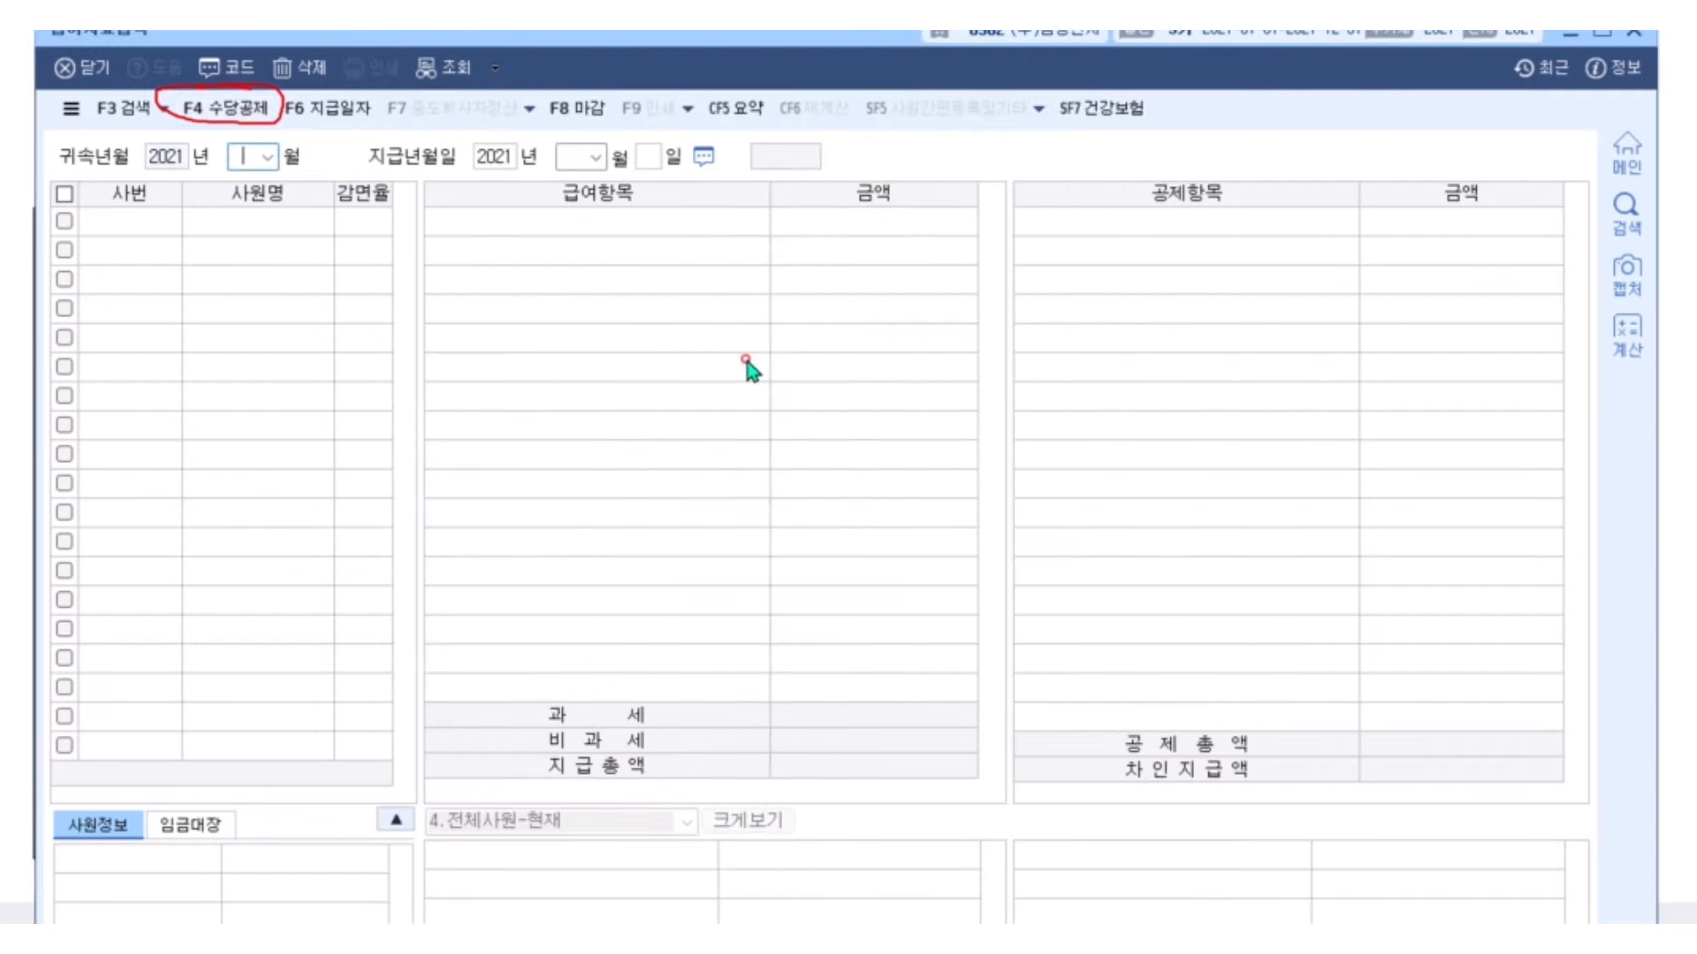
key("Escape")
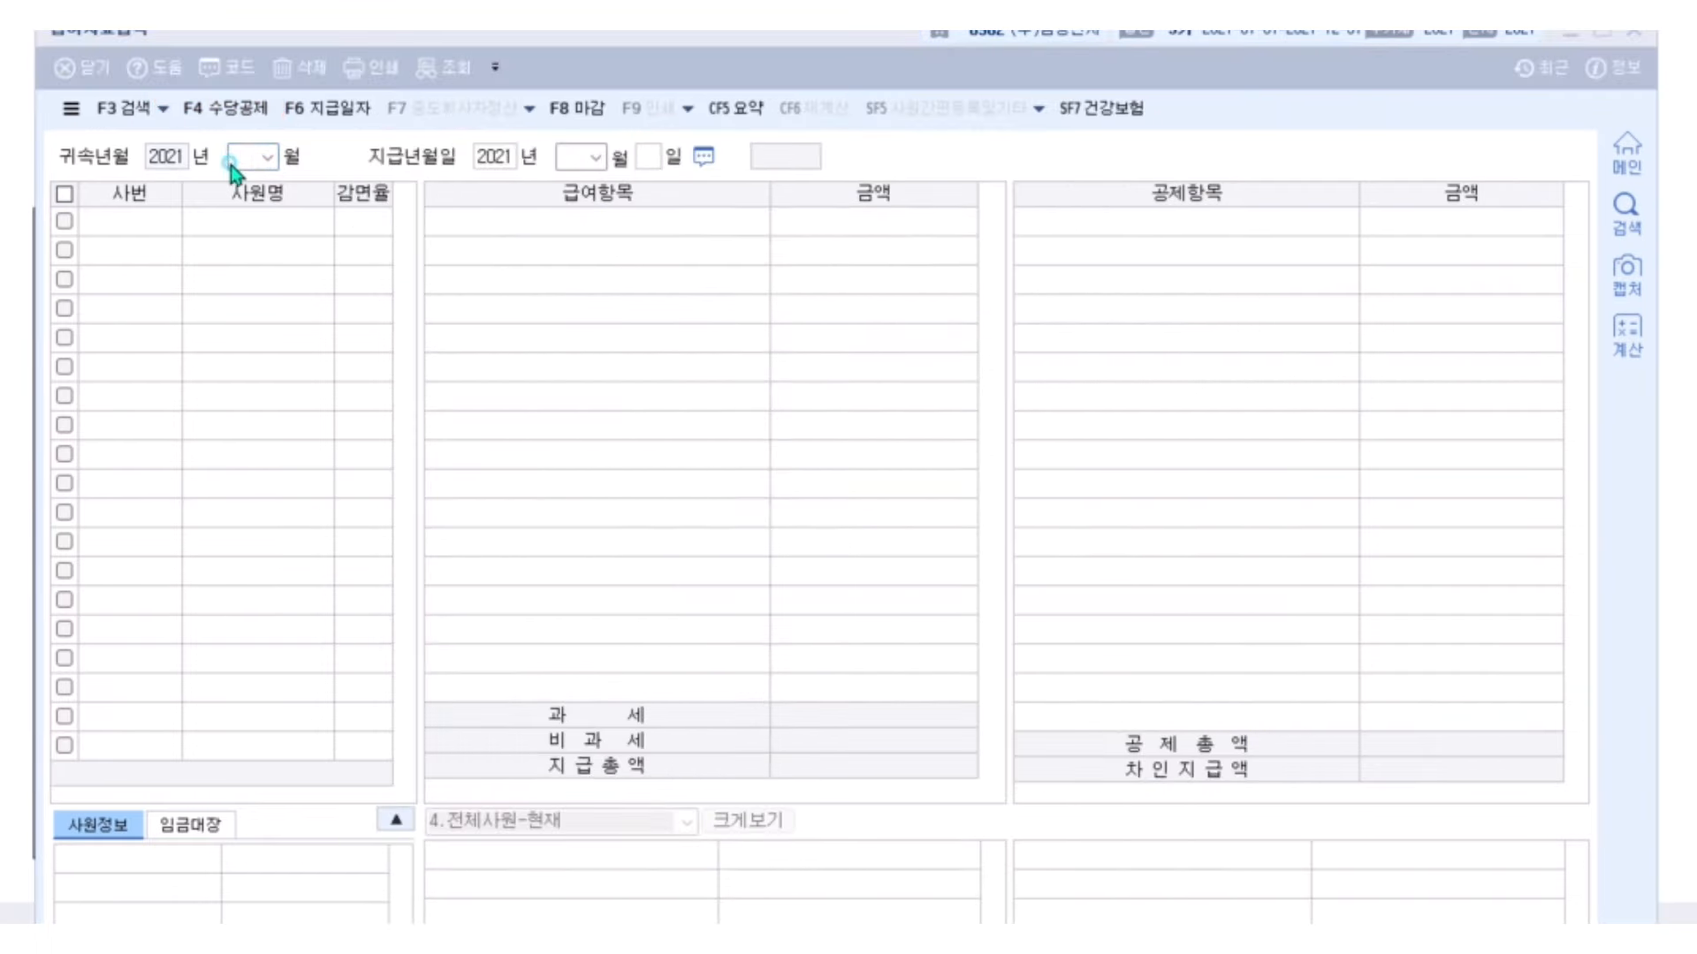
- Load the payroll for 귀속년월 January 2021 and examine the employee's 급여항목 amounts, starting with 기본급
left_click(266, 159)
left_click(239, 157)
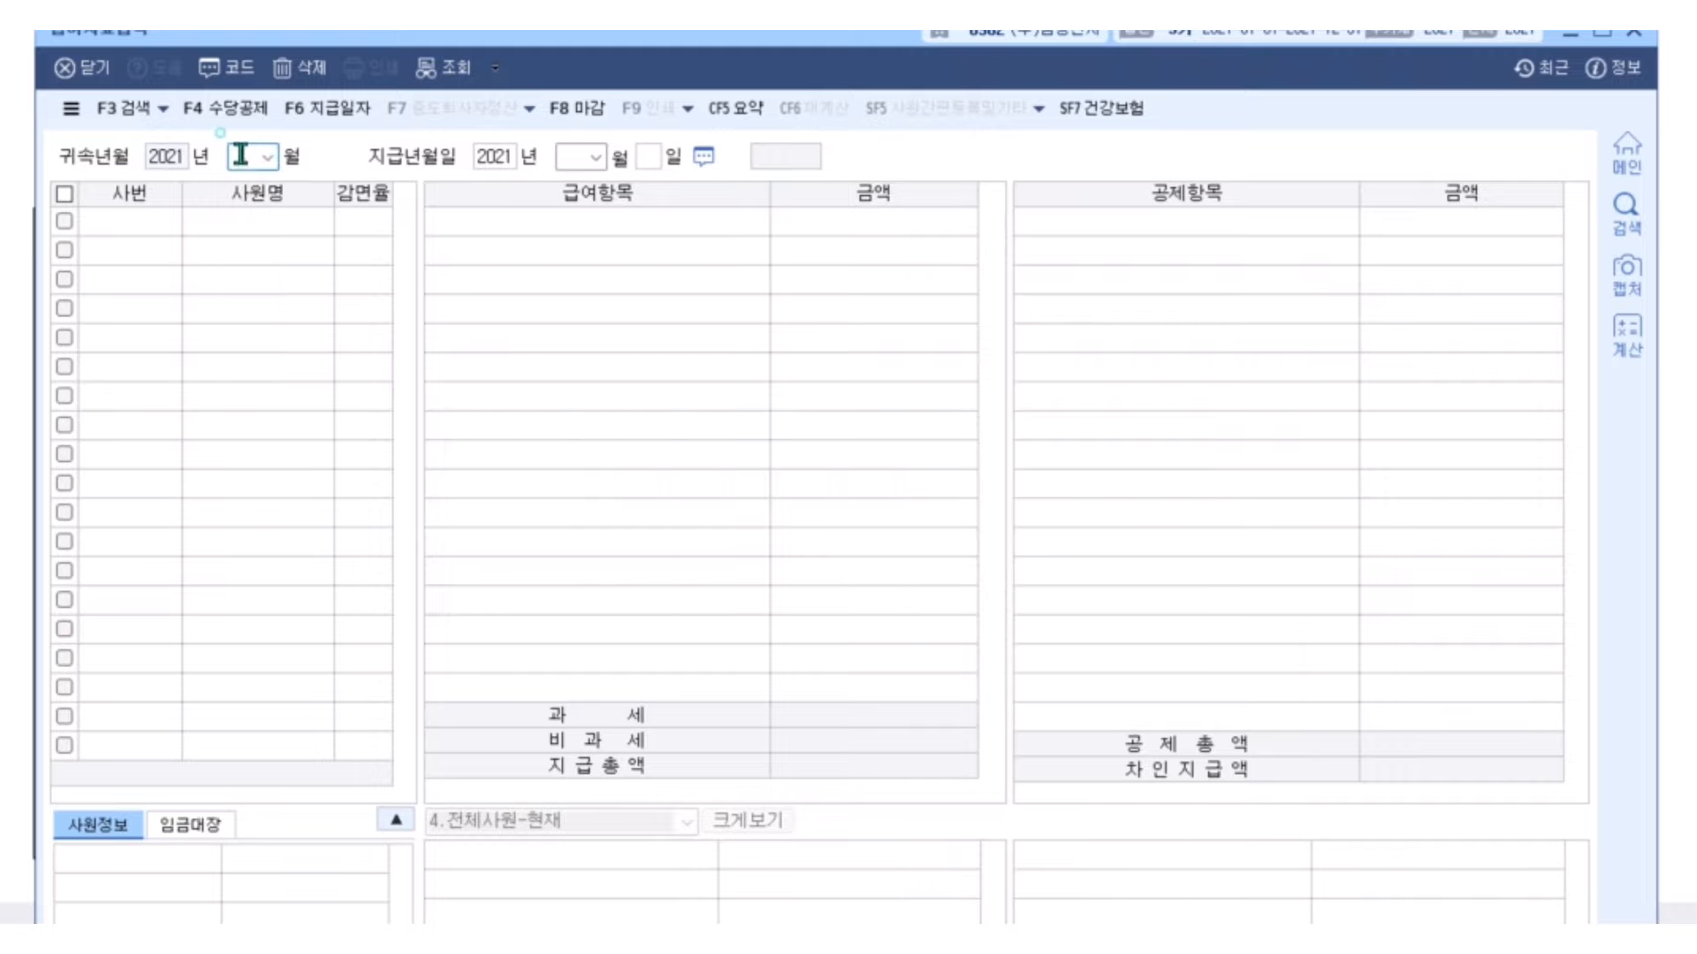
type("01")
key("Return")
key("Return")
key("Return")
key("Return")
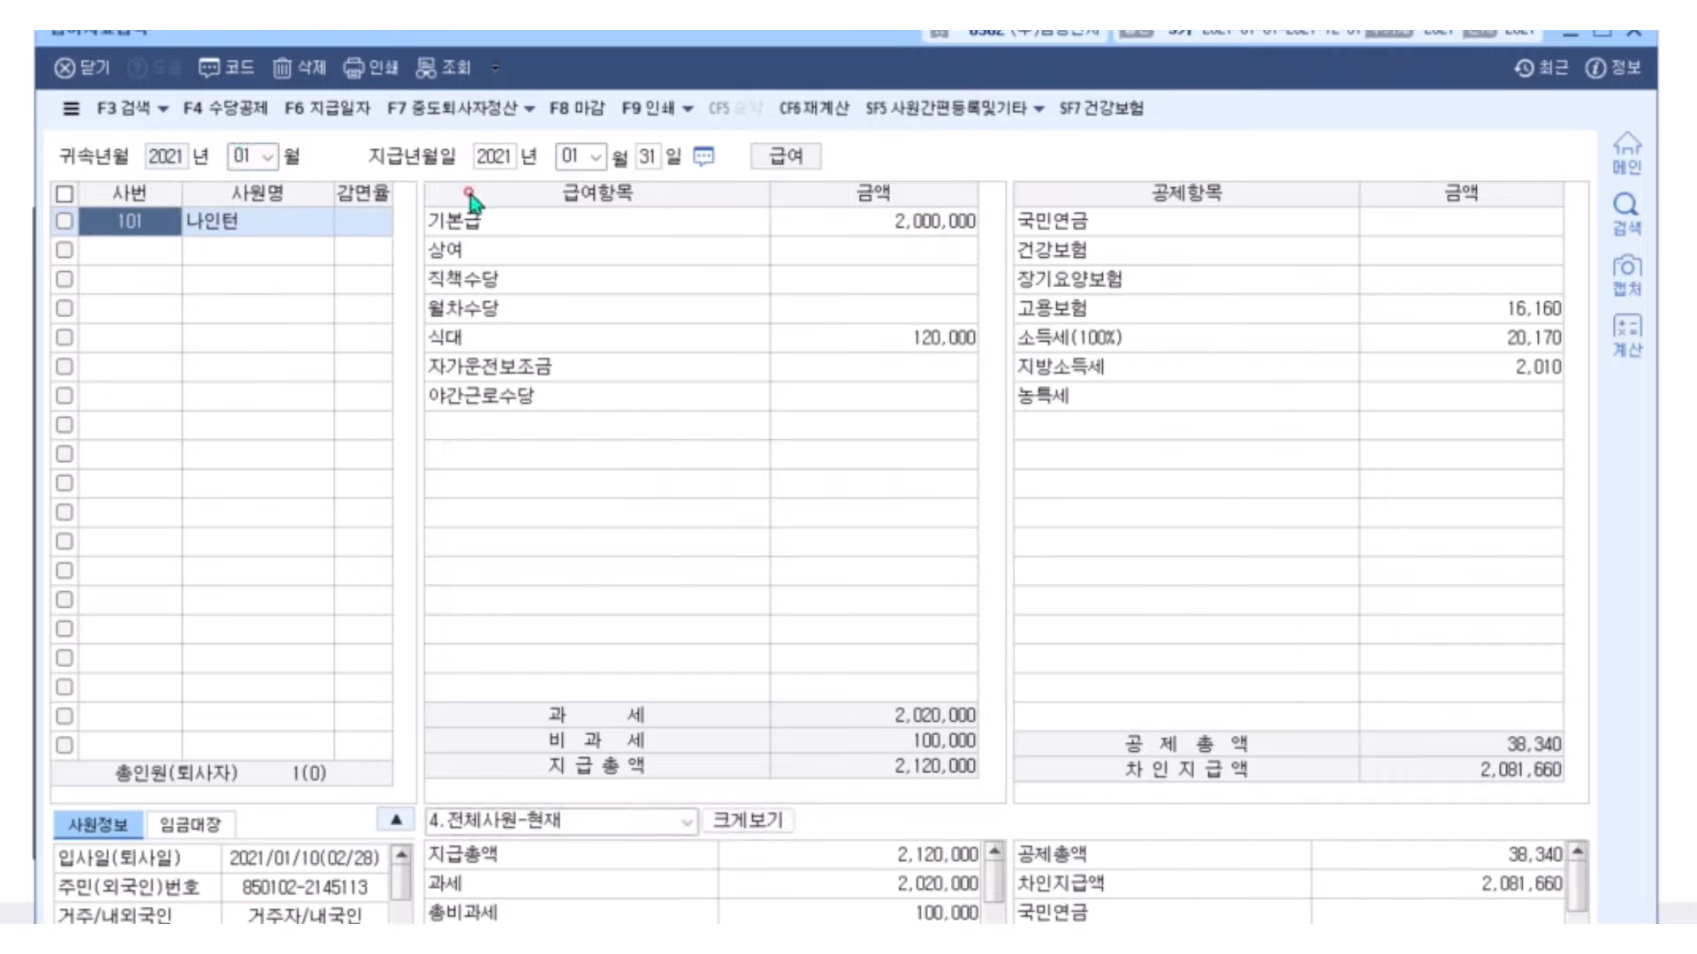
left_click(939, 212)
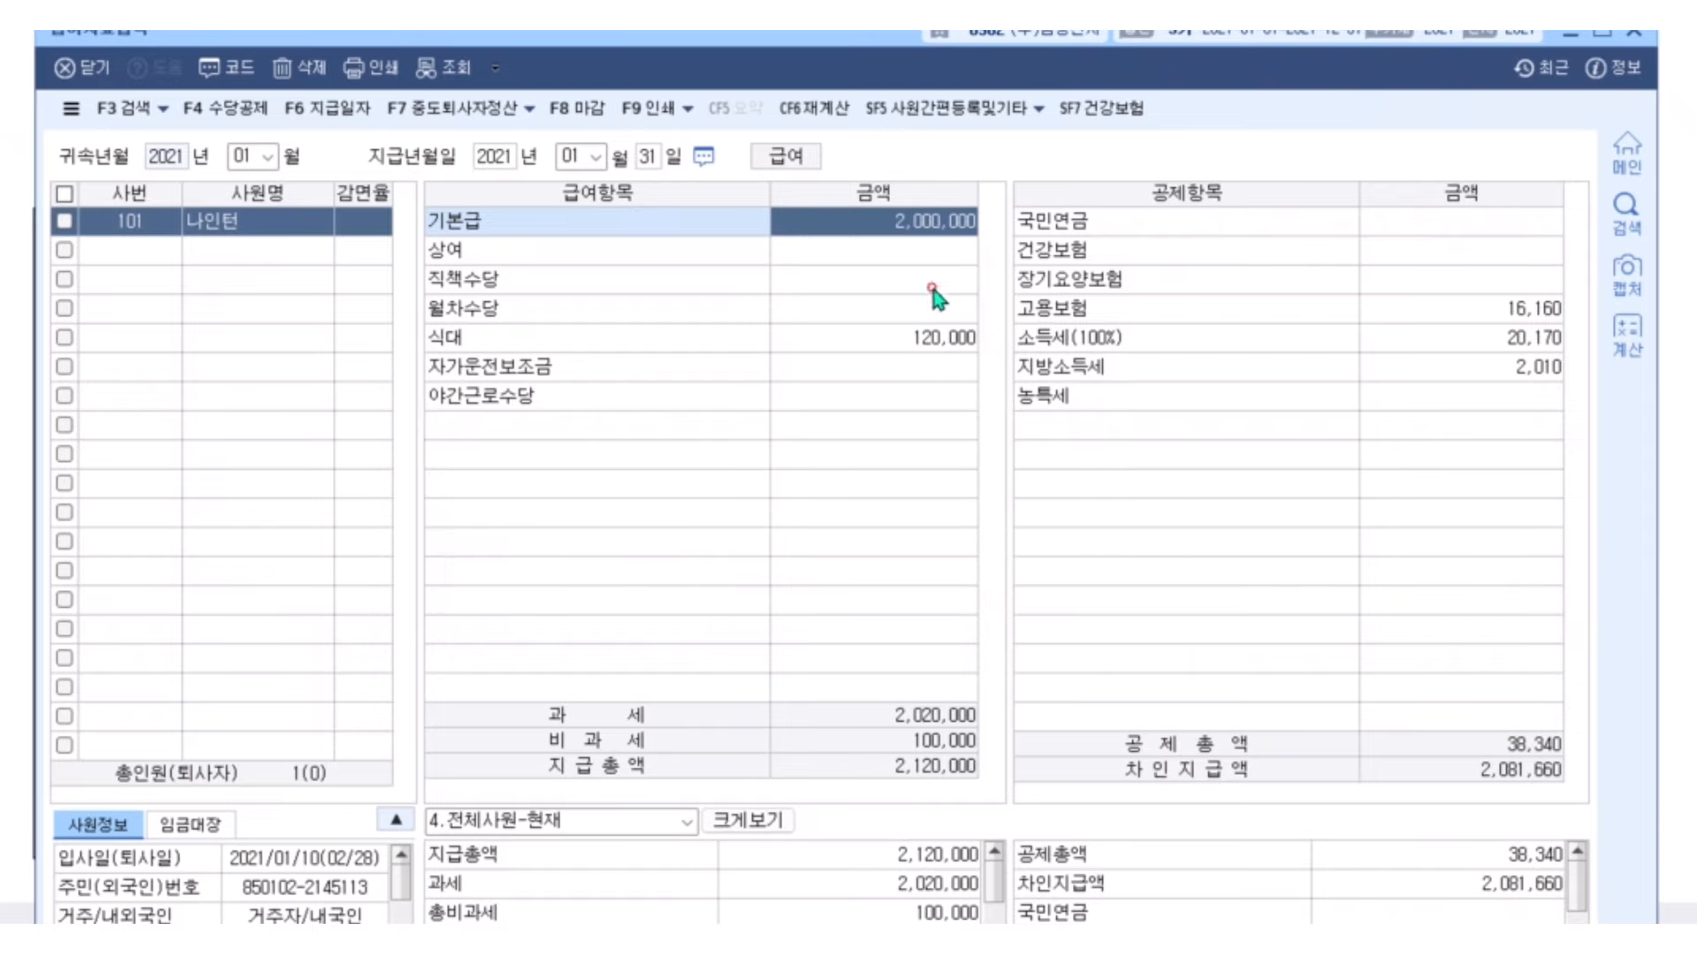
- Examine the January 2021 고용보험, 소득세 and 지방소득세 deductions and the employee's 식대 amount
left_click(948, 347)
left_click(1439, 311)
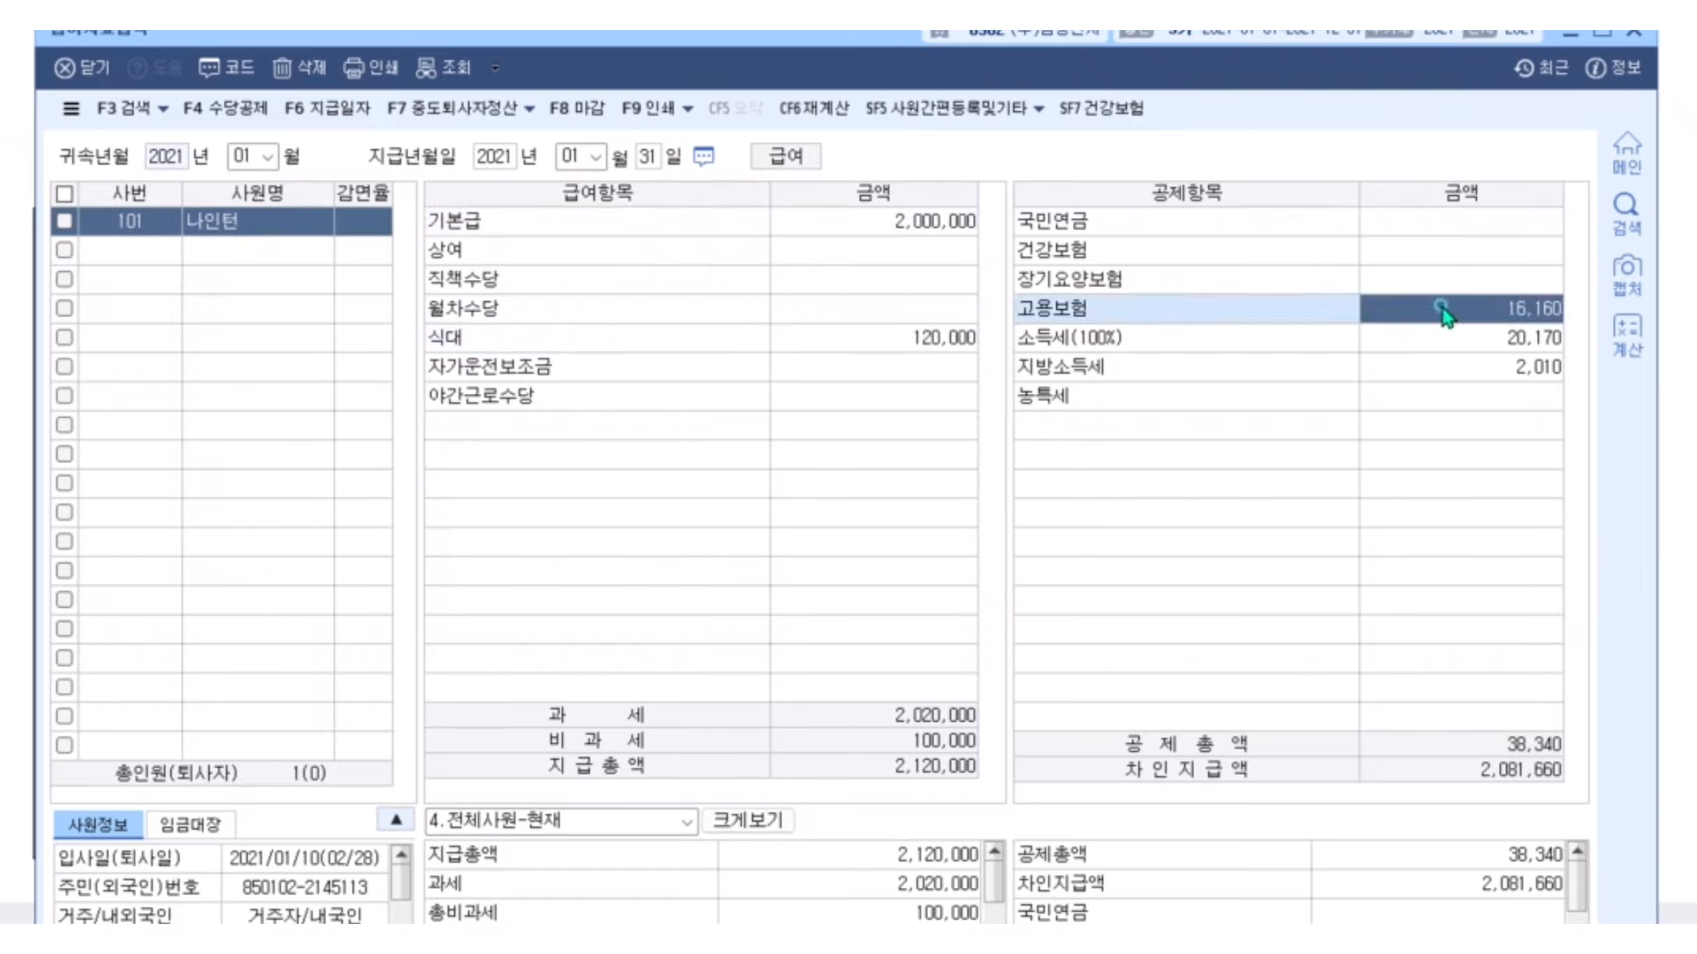
left_click(1458, 343)
left_click(1469, 365)
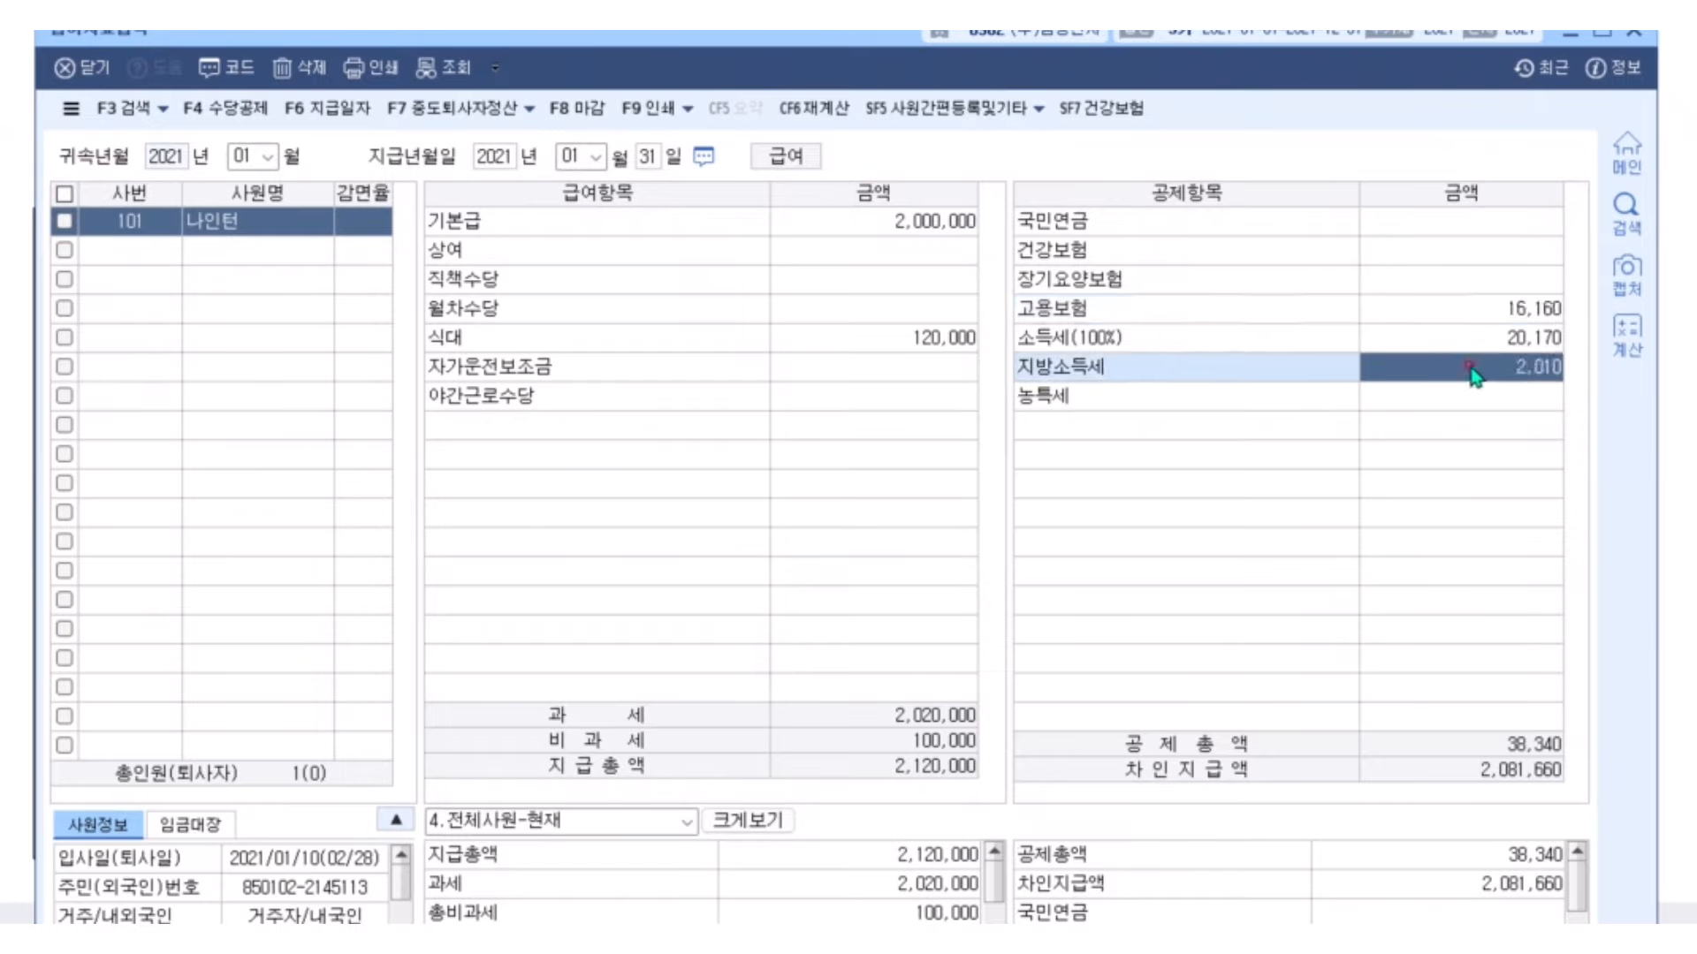
left_click(936, 311)
left_click(950, 338)
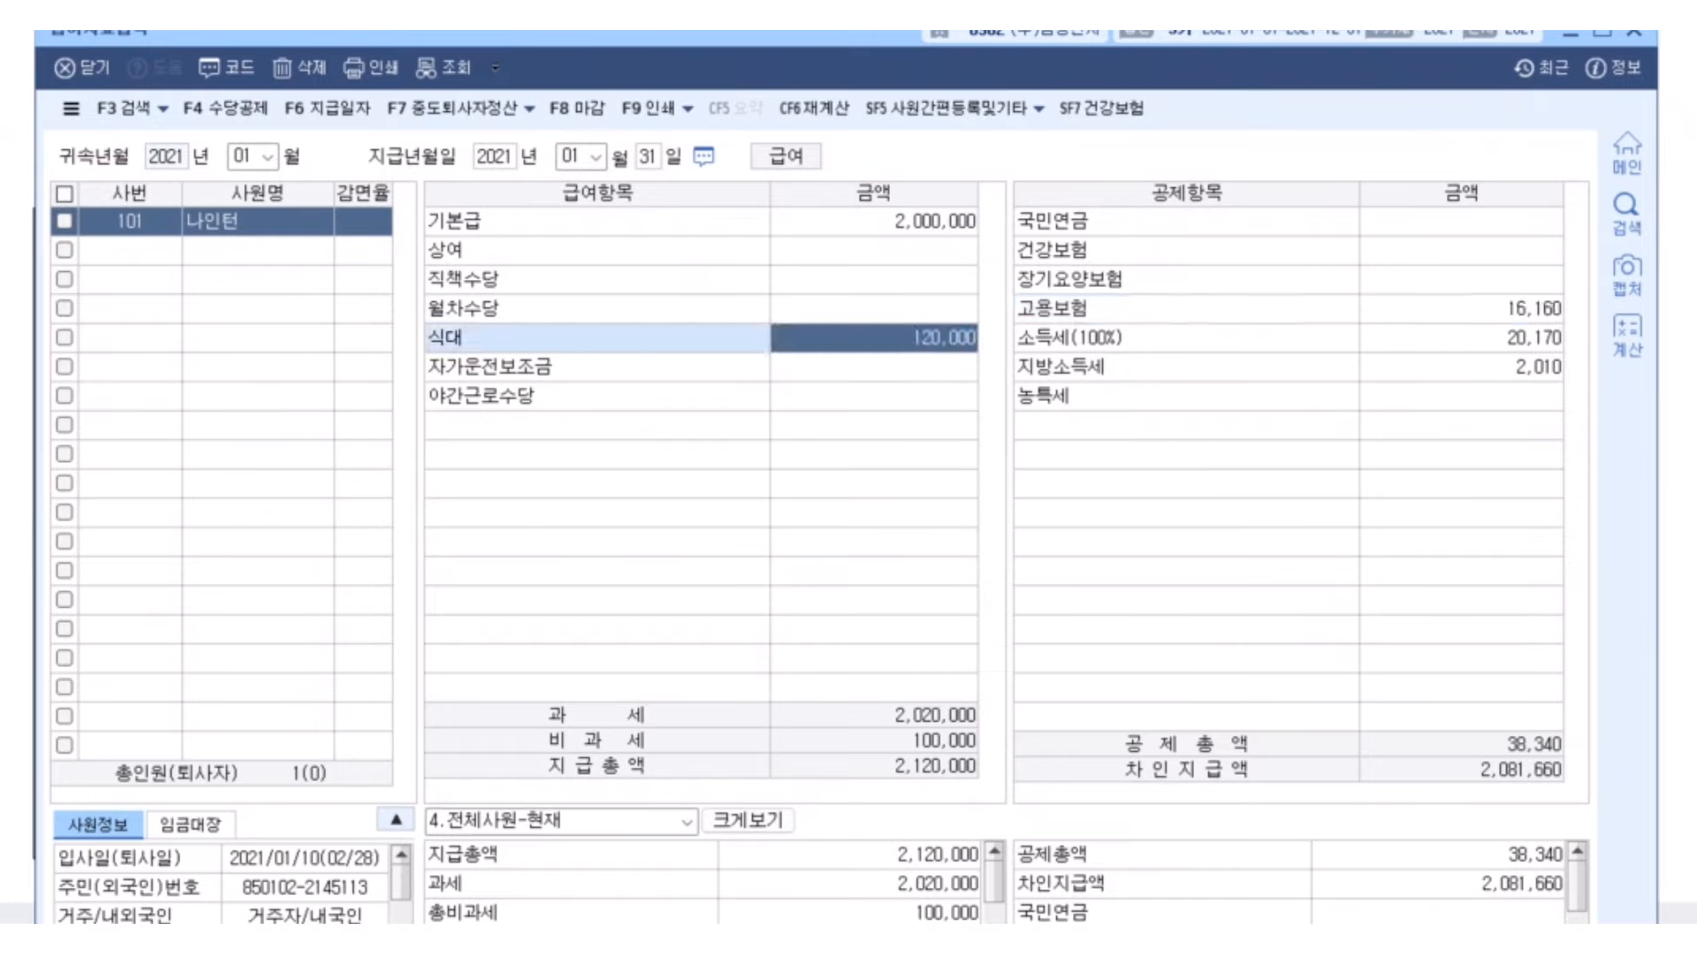
- Mark up the accounting period and the 식대 amount, write 20 and 10, link 식대 to the 비과세 total, and clear the marks
key("ctrl+2")
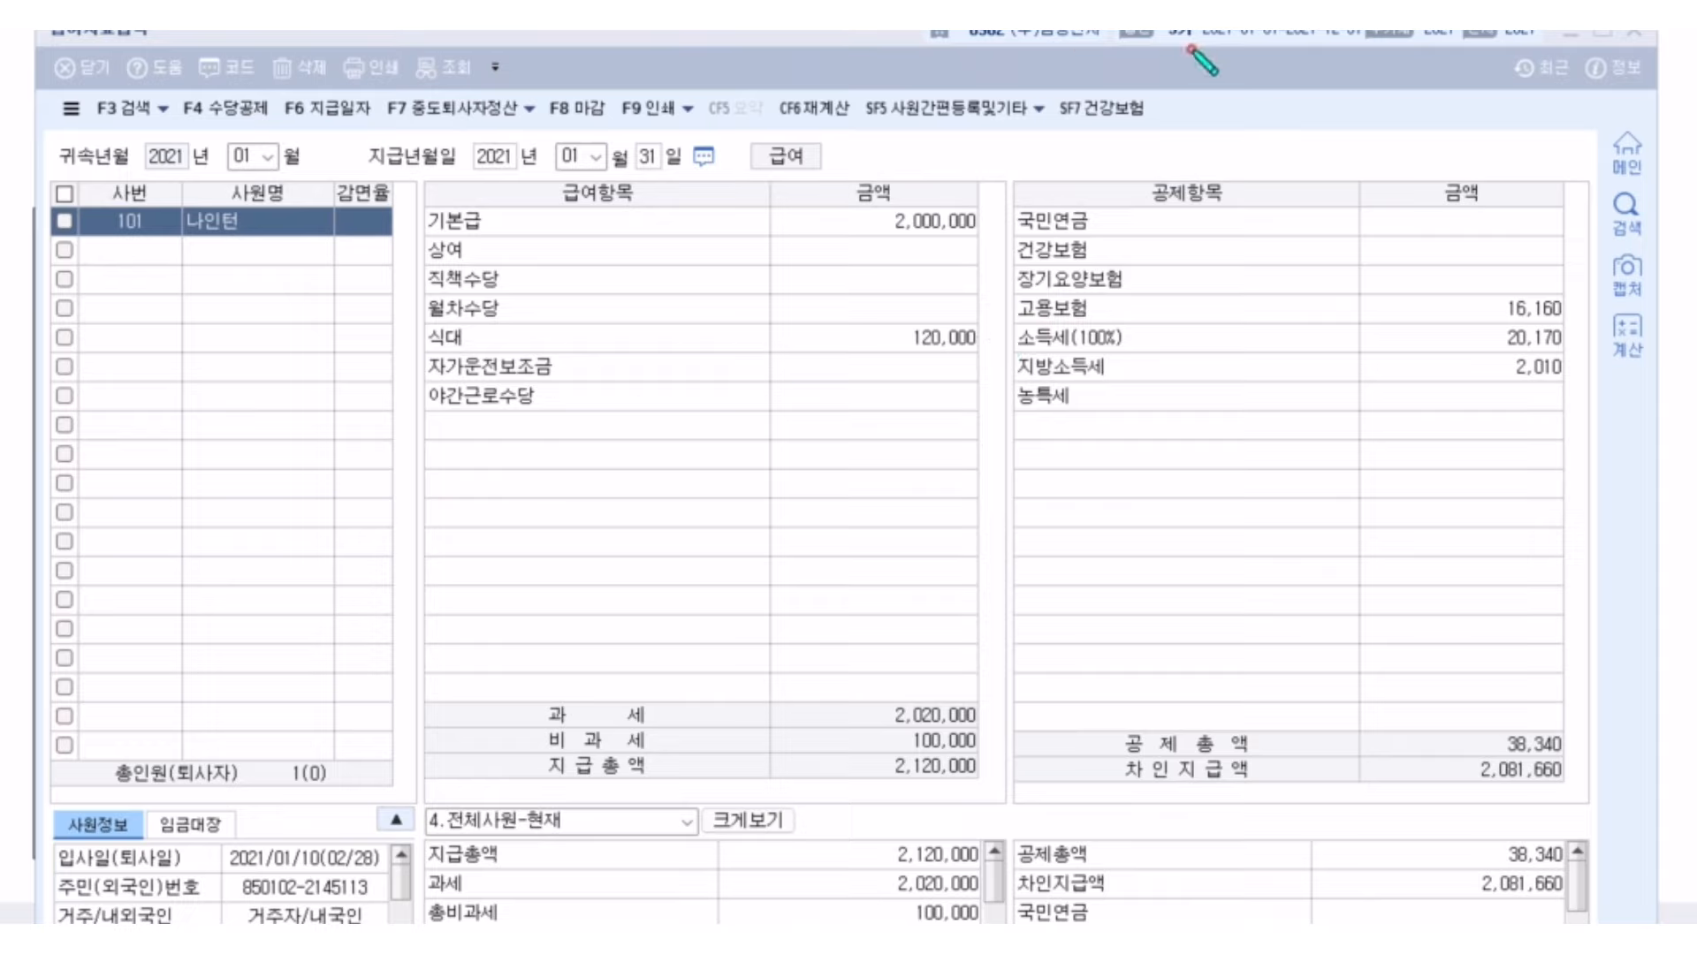
left_click_drag(1189, 46, 1546, 41)
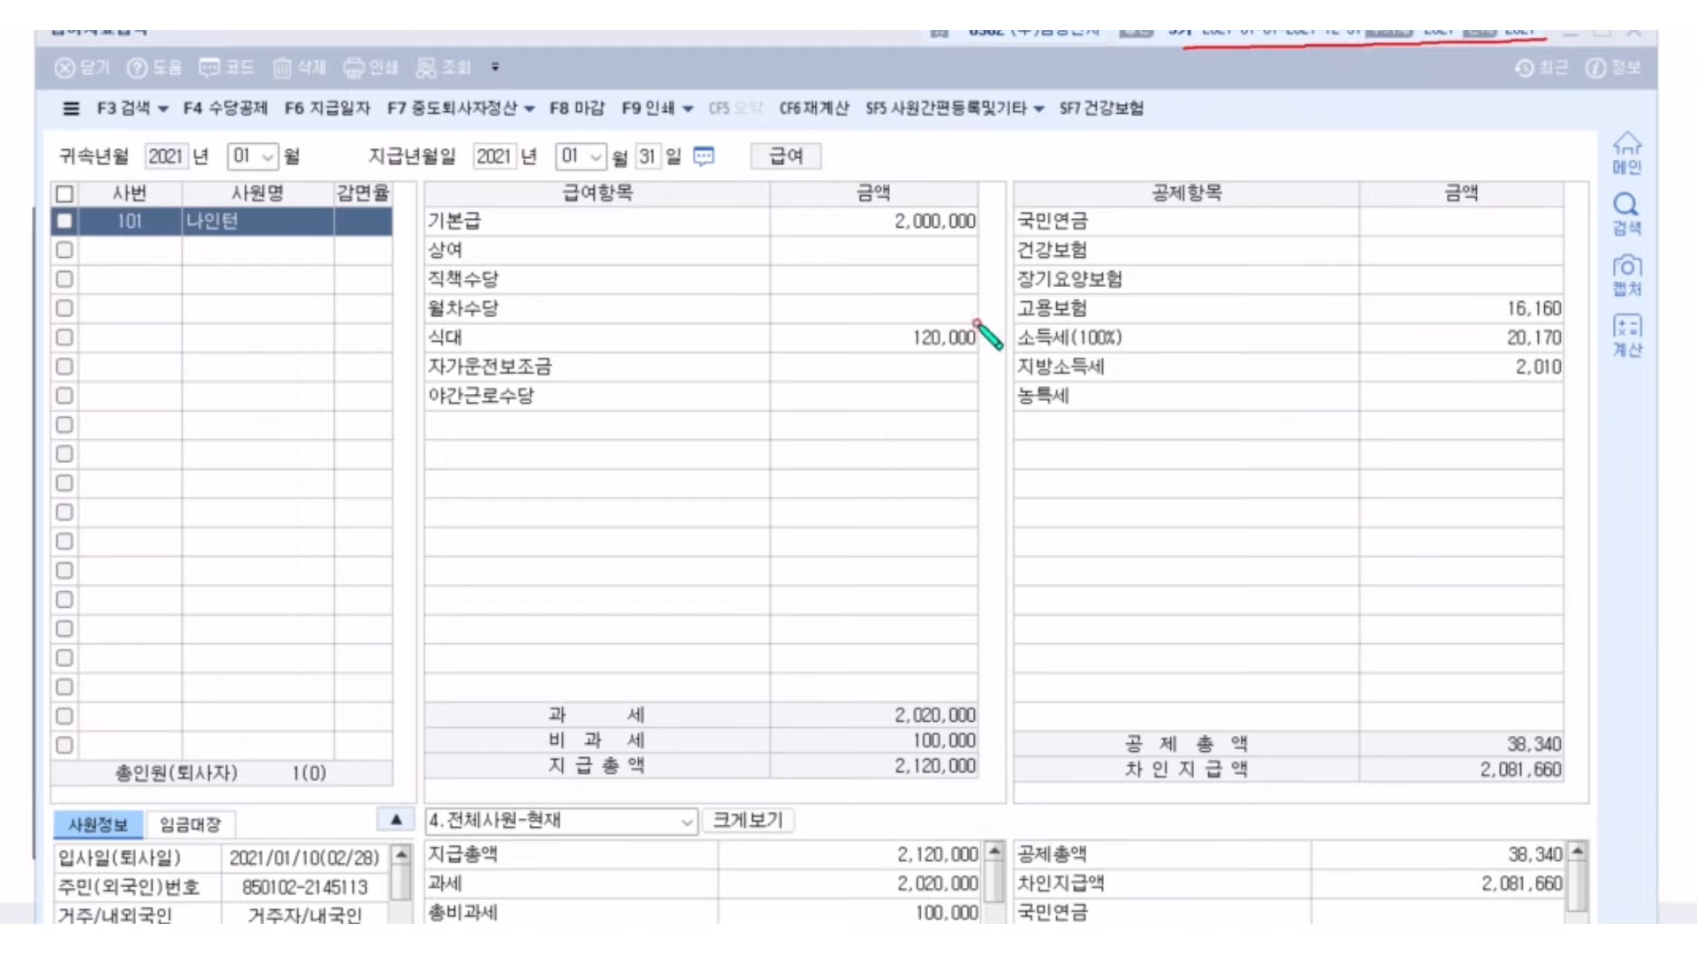
mouse_move(975, 321)
left_mouse_down()
mouse_move(887, 371)
mouse_move(988, 333)
left_mouse_up()
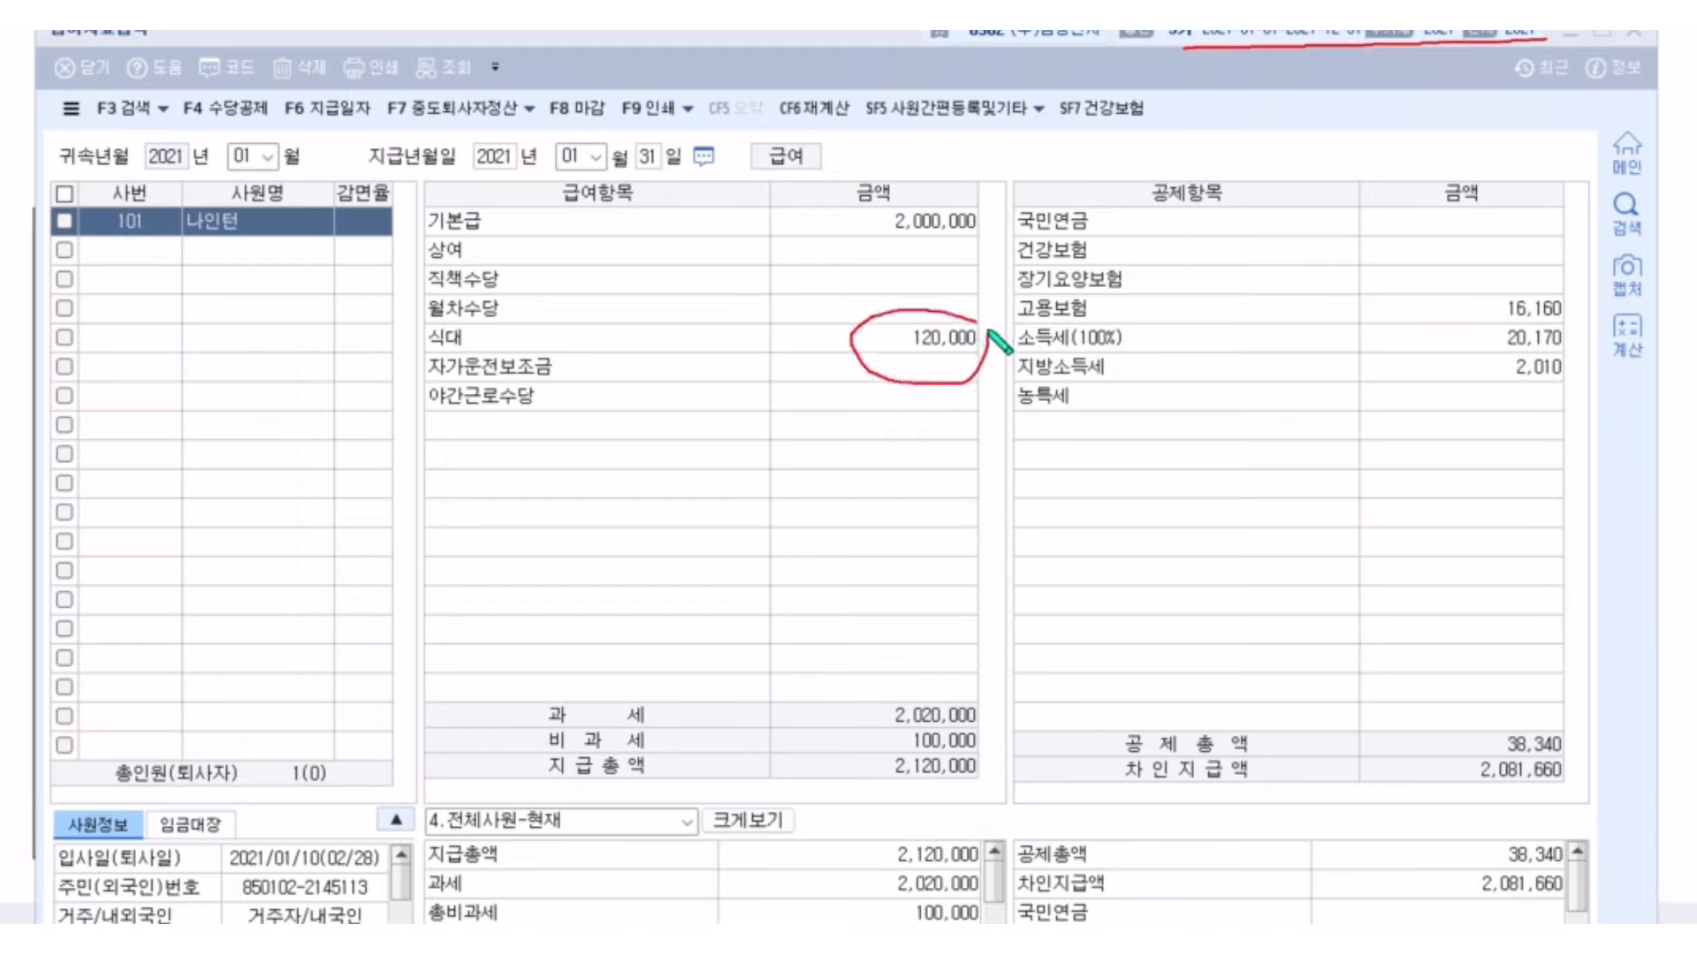
mouse_move(466, 464)
left_mouse_down()
mouse_move(477, 446)
mouse_move(525, 497)
mouse_move(564, 453)
mouse_move(529, 452)
left_mouse_up()
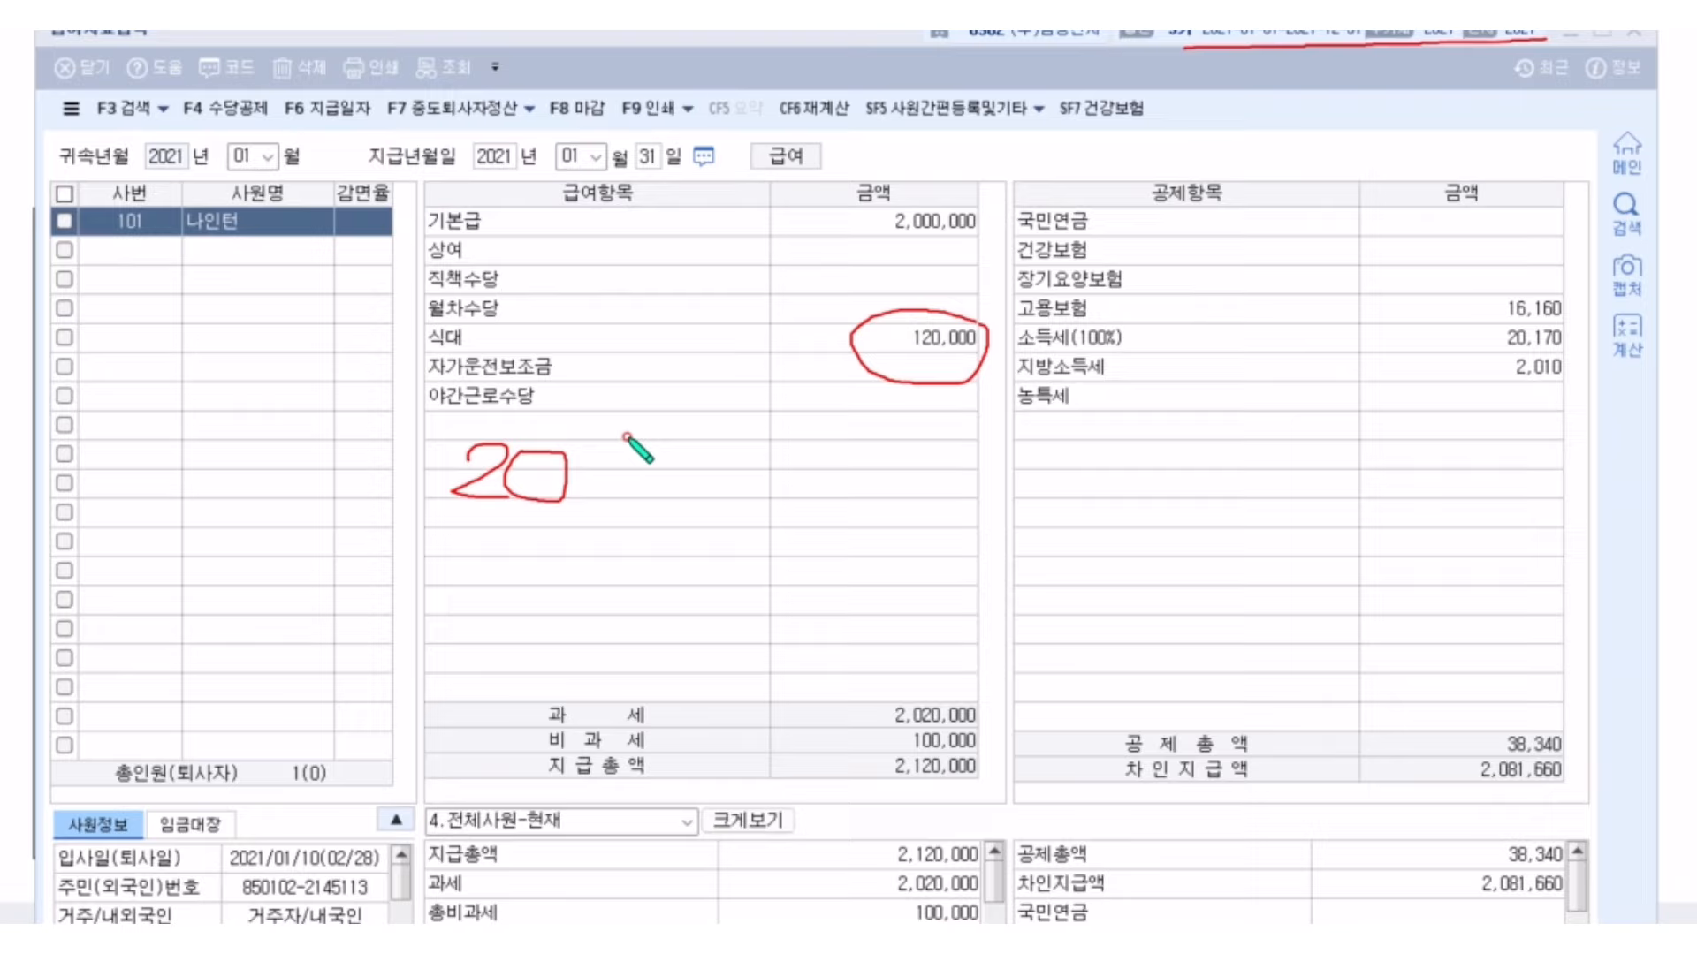
mouse_move(809, 401)
left_mouse_down()
mouse_move(782, 455)
mouse_move(835, 477)
mouse_move(808, 422)
left_mouse_up()
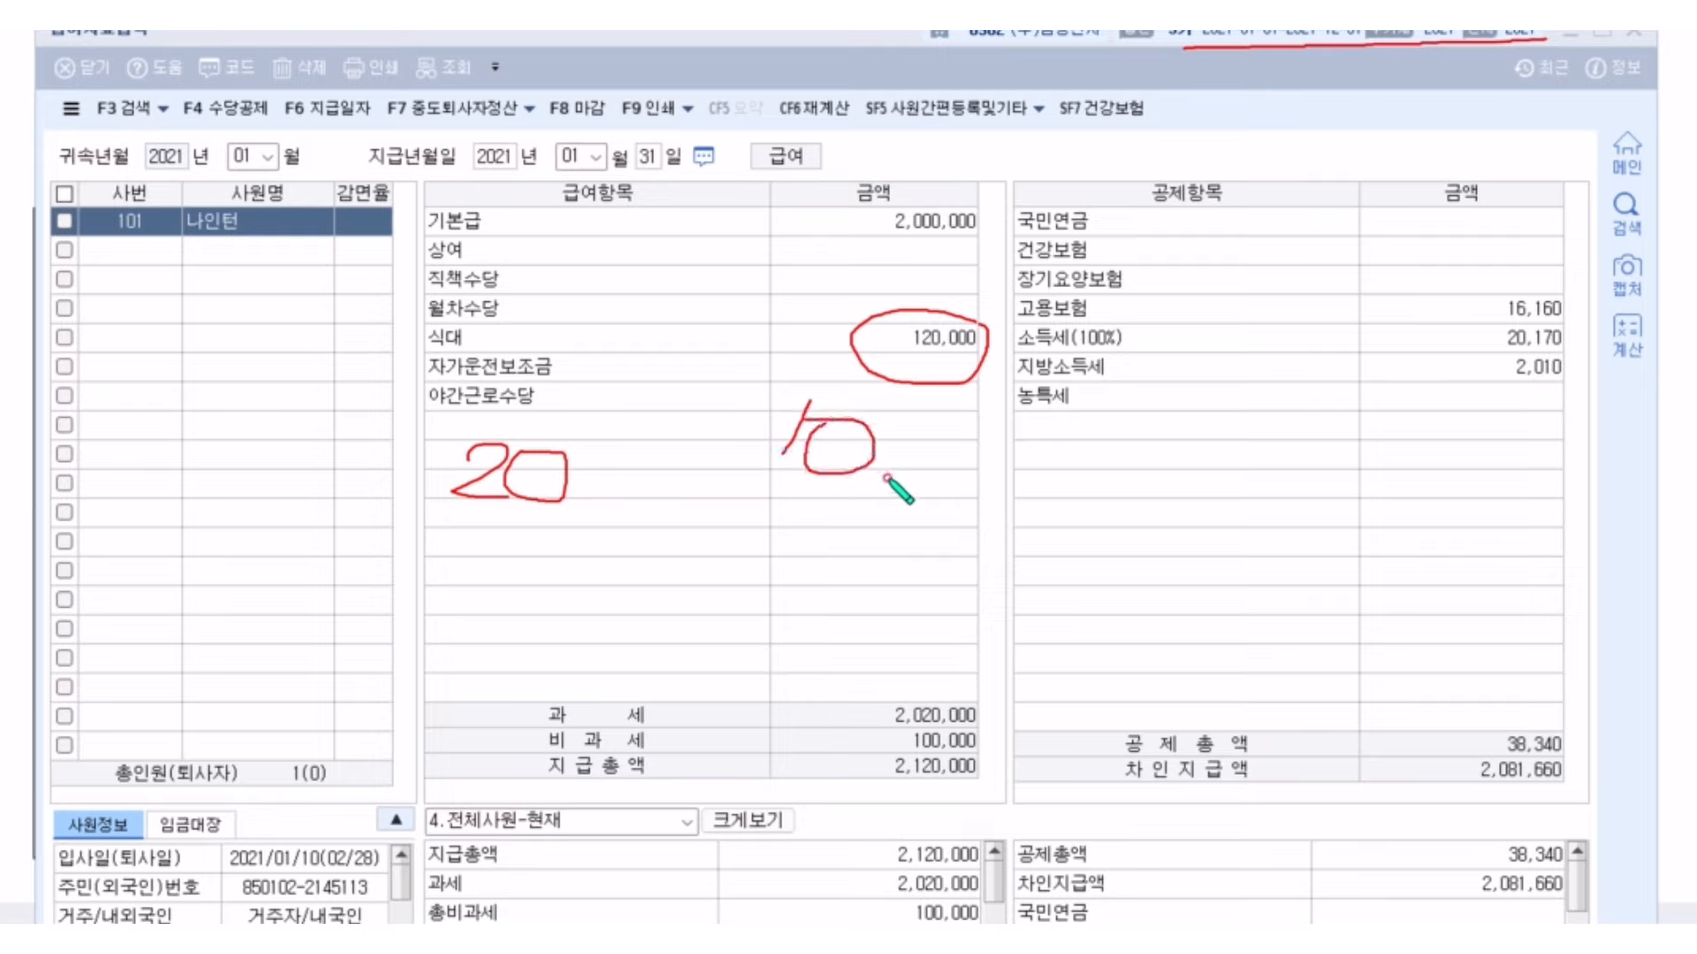
mouse_move(961, 382)
left_mouse_down()
mouse_move(928, 473)
mouse_move(919, 731)
mouse_move(884, 735)
mouse_move(988, 750)
mouse_move(920, 730)
left_mouse_up()
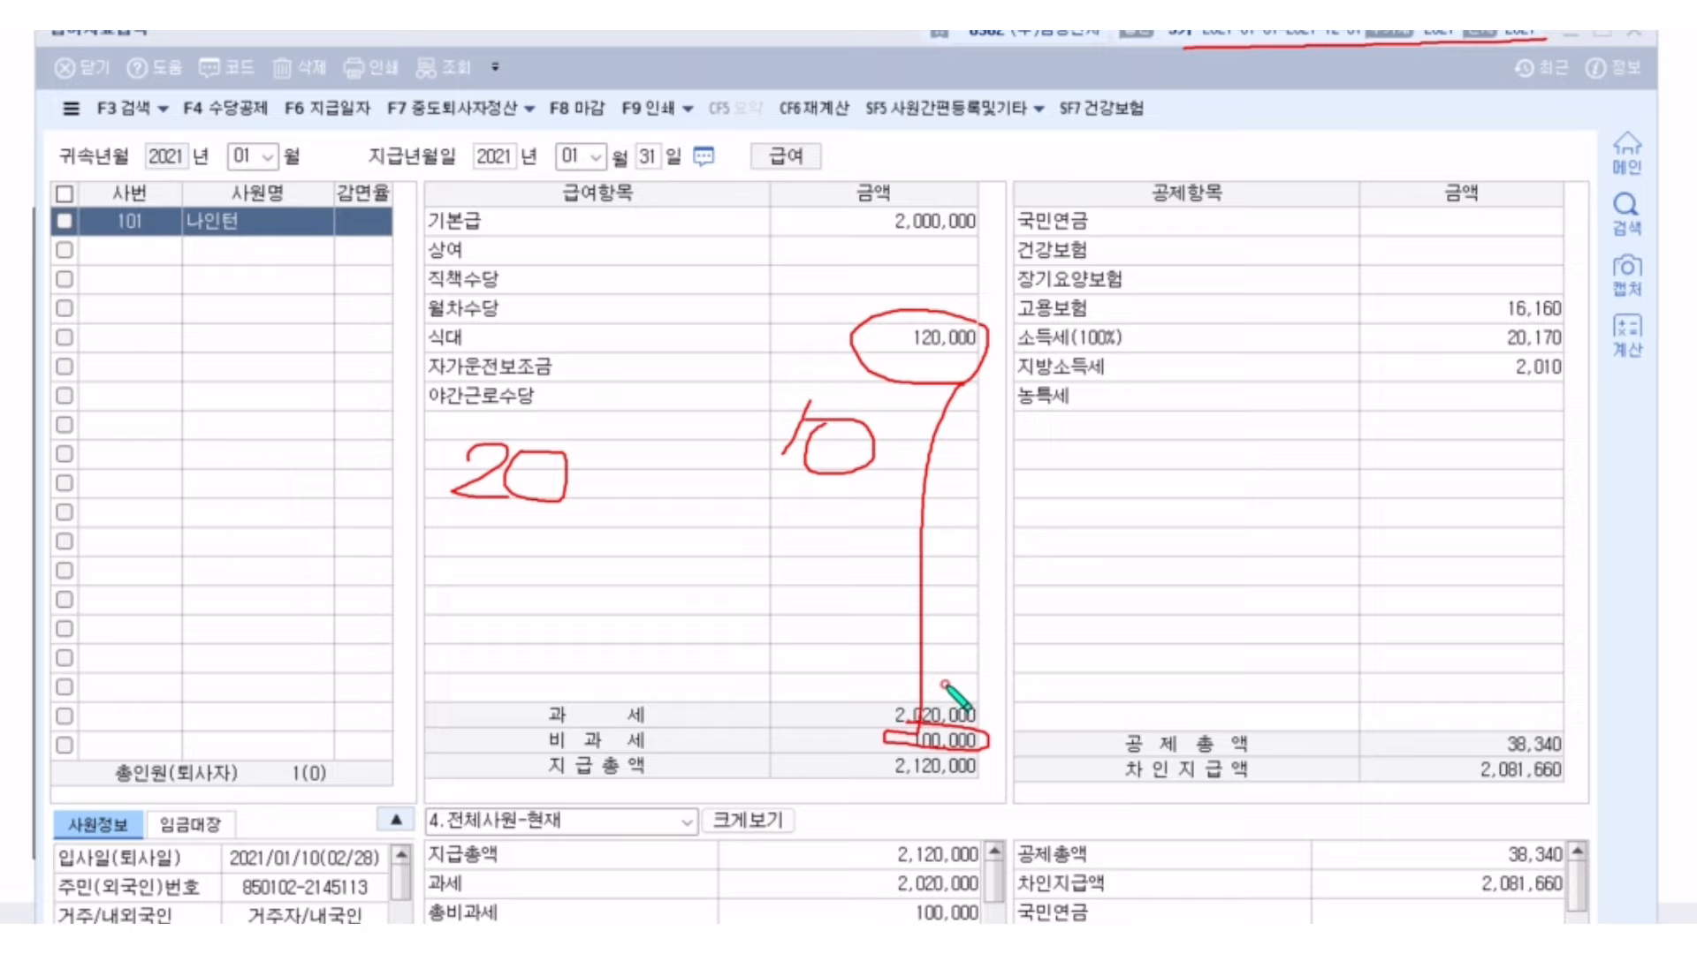
key("e")
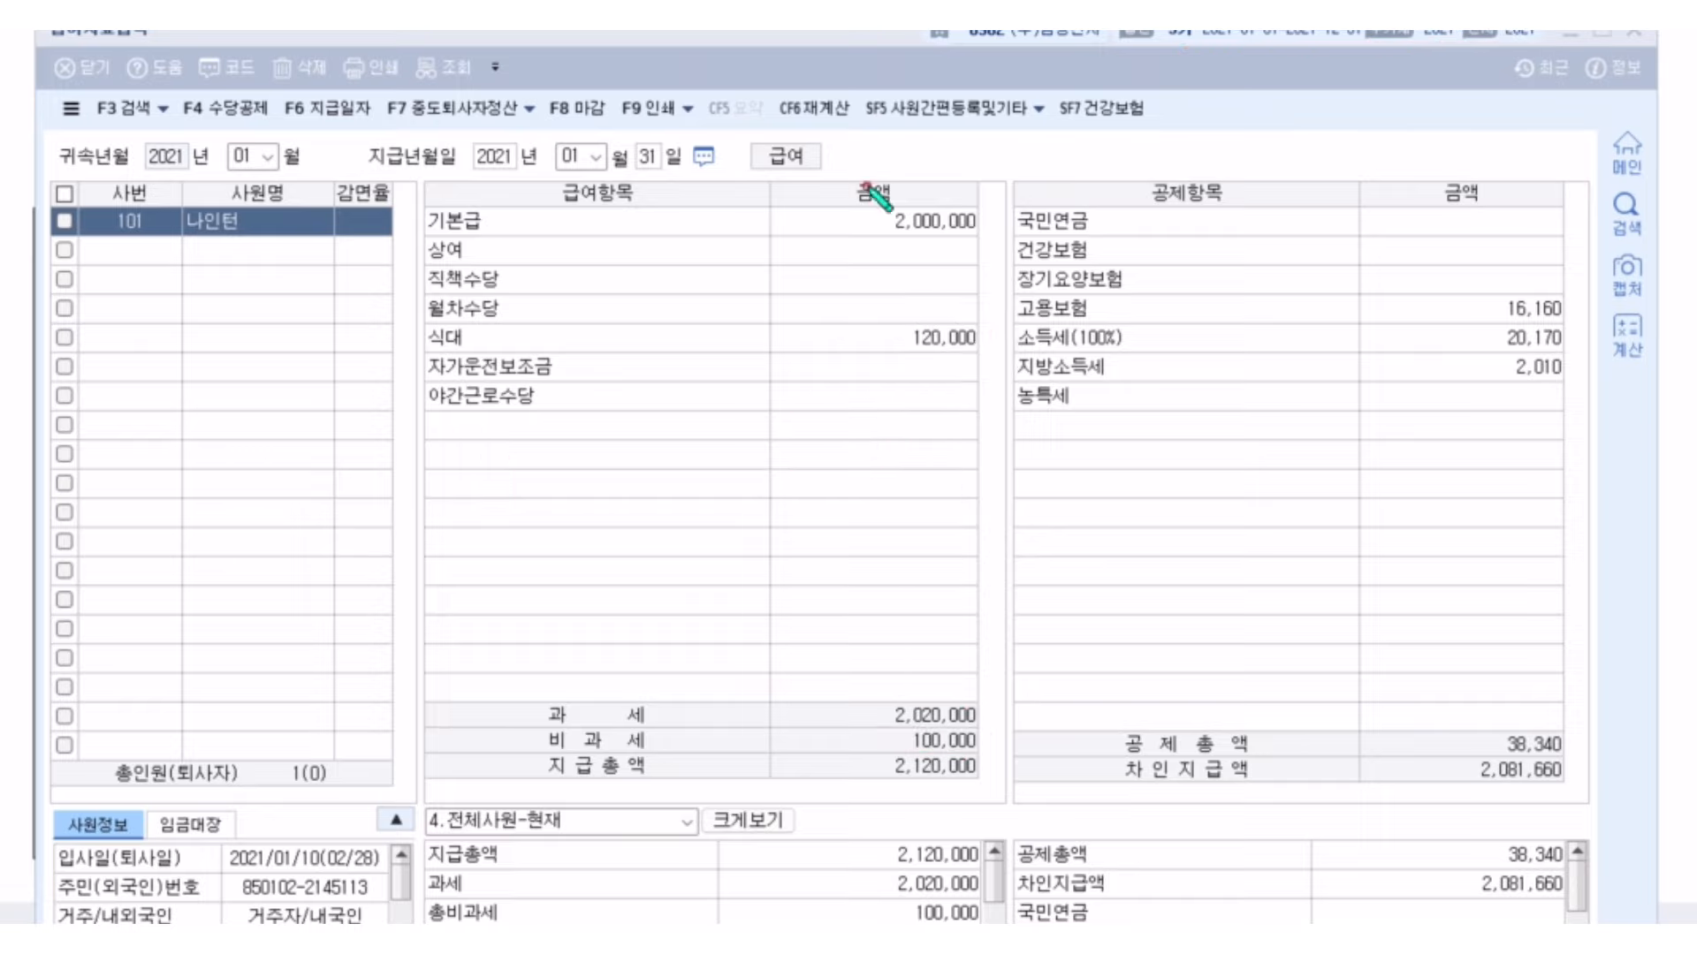
- Underline the accounting period, circle 식대, draw arrows from it and a handwritten 10 to the payroll totals, and clear the marks
left_click_drag(1158, 51, 1343, 52)
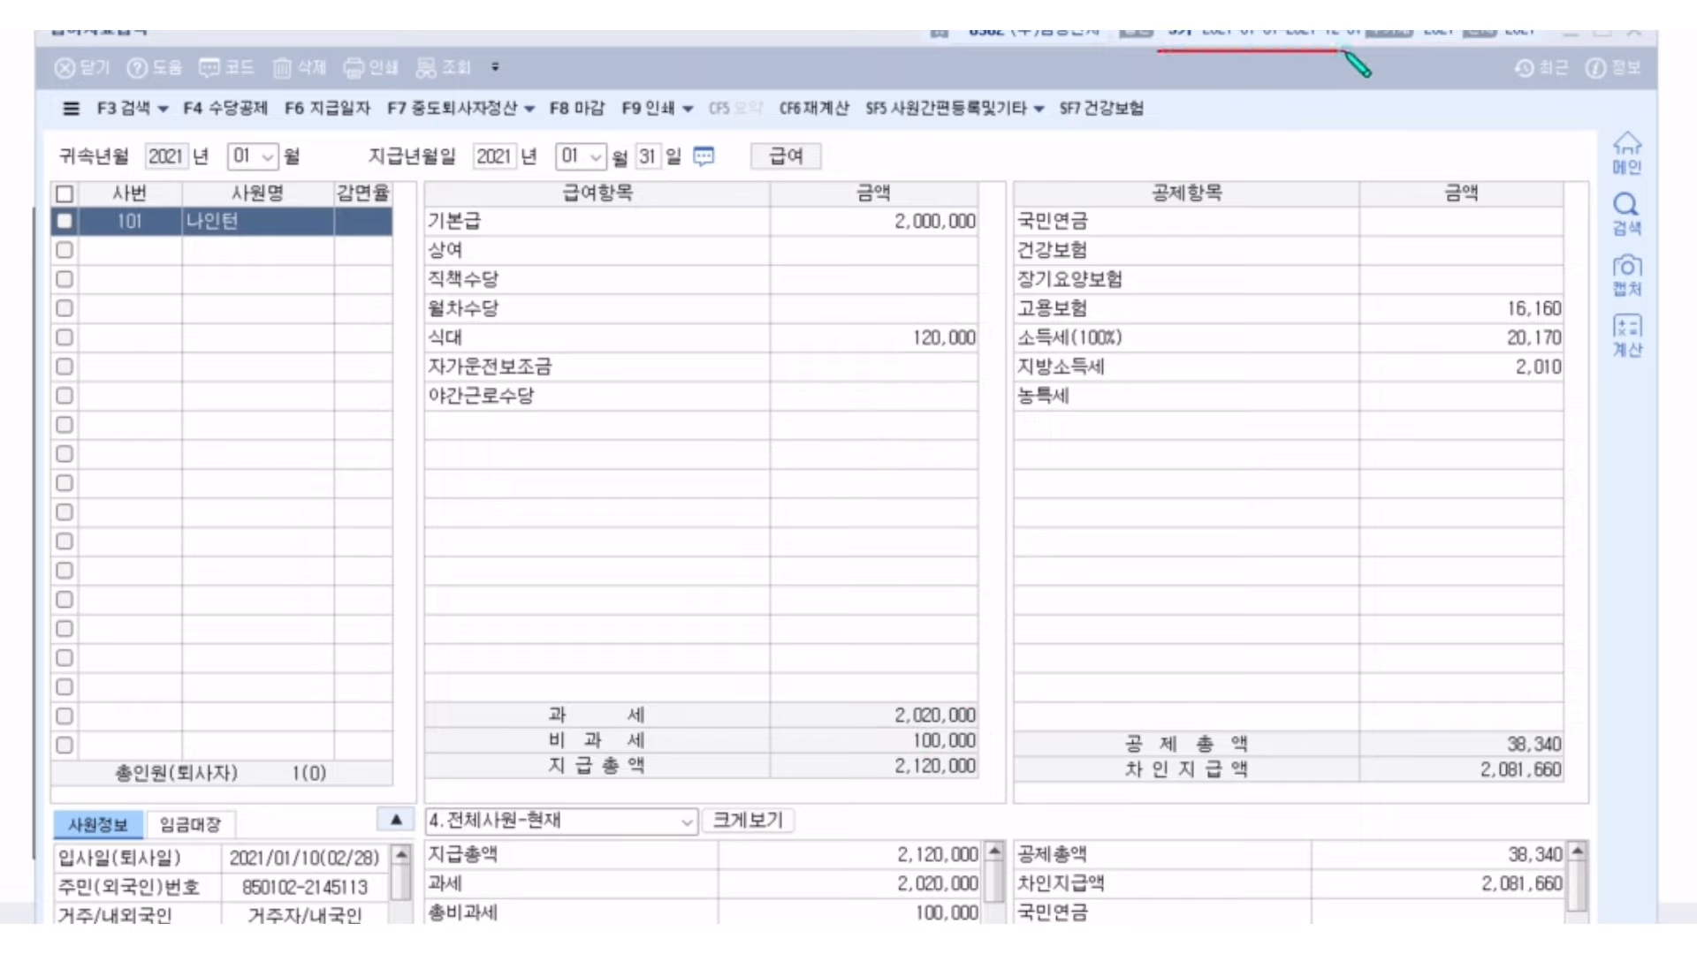
mouse_move(939, 357)
left_mouse_down()
mouse_move(990, 347)
mouse_move(1005, 378)
mouse_move(990, 618)
mouse_move(937, 721)
mouse_move(996, 694)
left_mouse_up()
mouse_move(774, 497)
left_mouse_down()
mouse_move(827, 437)
mouse_move(818, 671)
mouse_move(901, 766)
left_mouse_up()
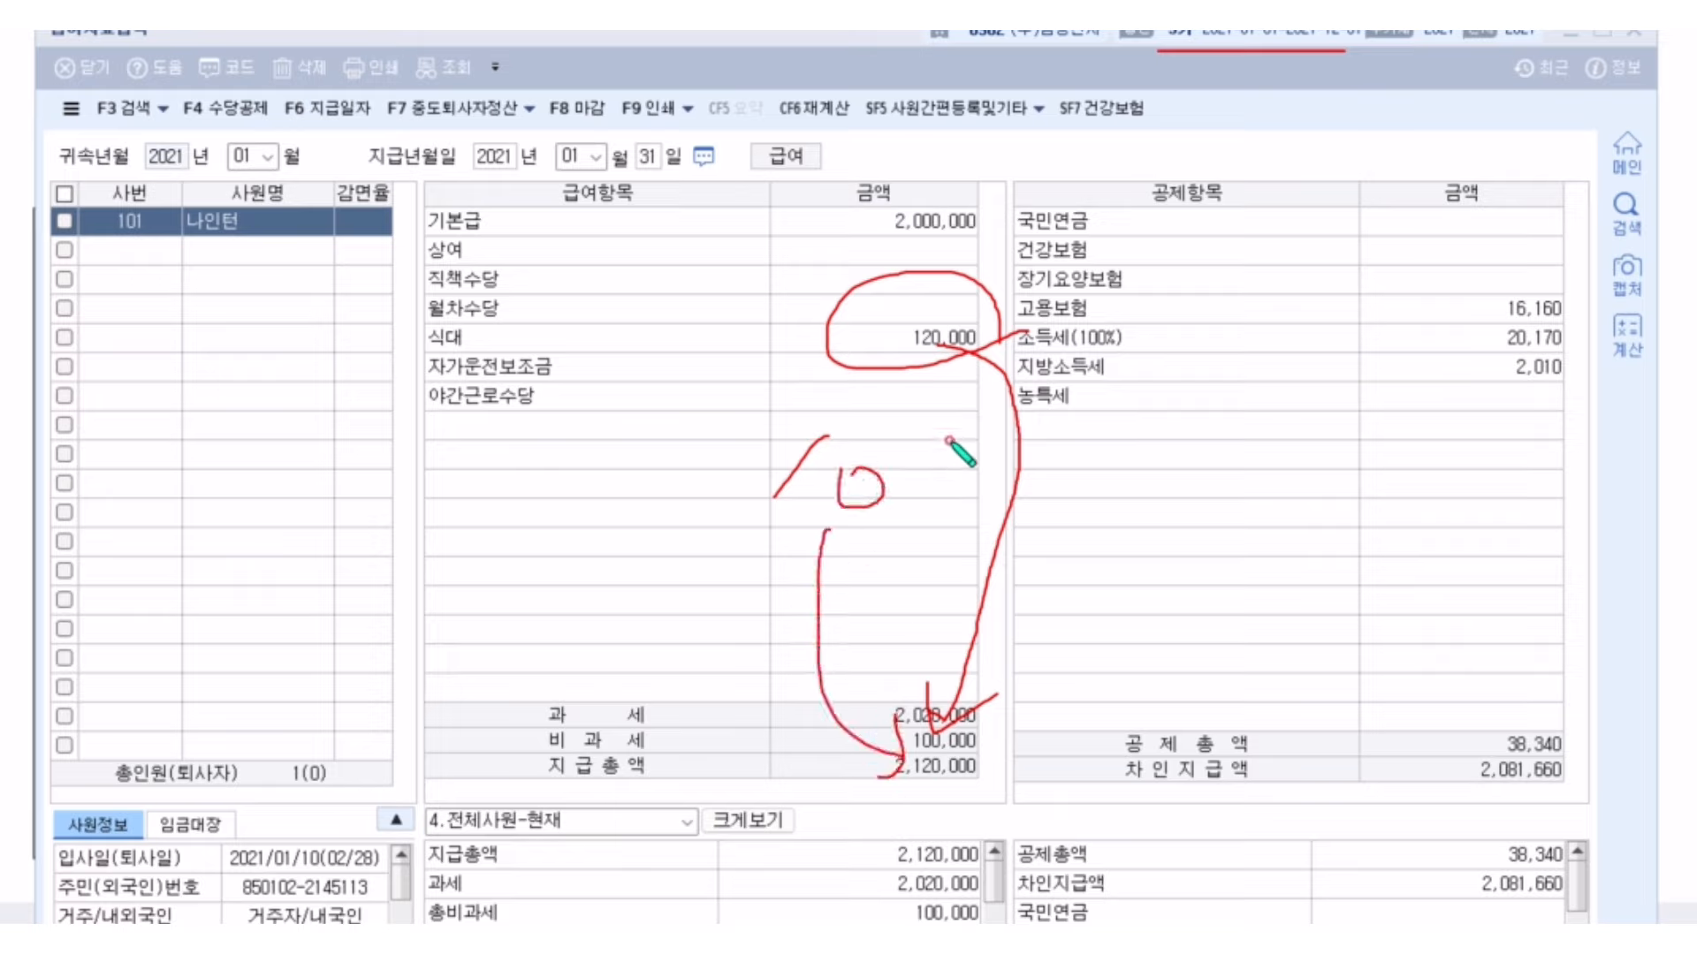
key("e")
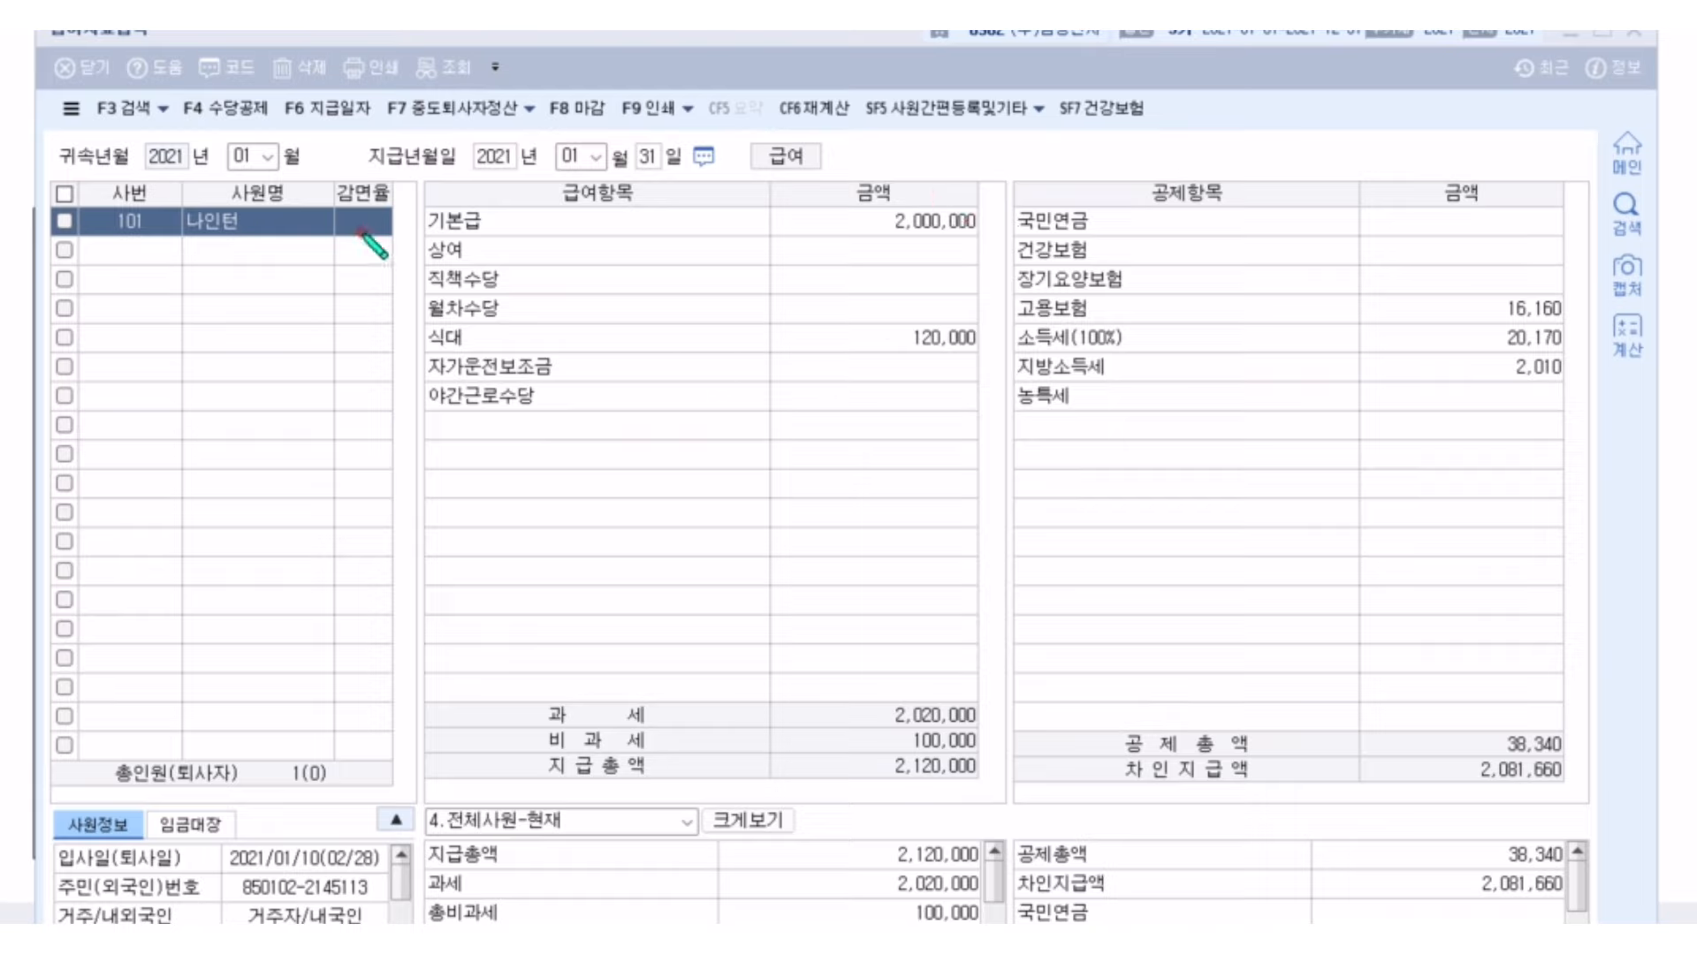
- Circle and clear 수당공제, check the 식대 and 야간근로수당 entries in its 수당등록 list, and close it
mouse_move(155, 158)
left_mouse_down()
mouse_move(228, 38)
mouse_move(247, 137)
left_mouse_up()
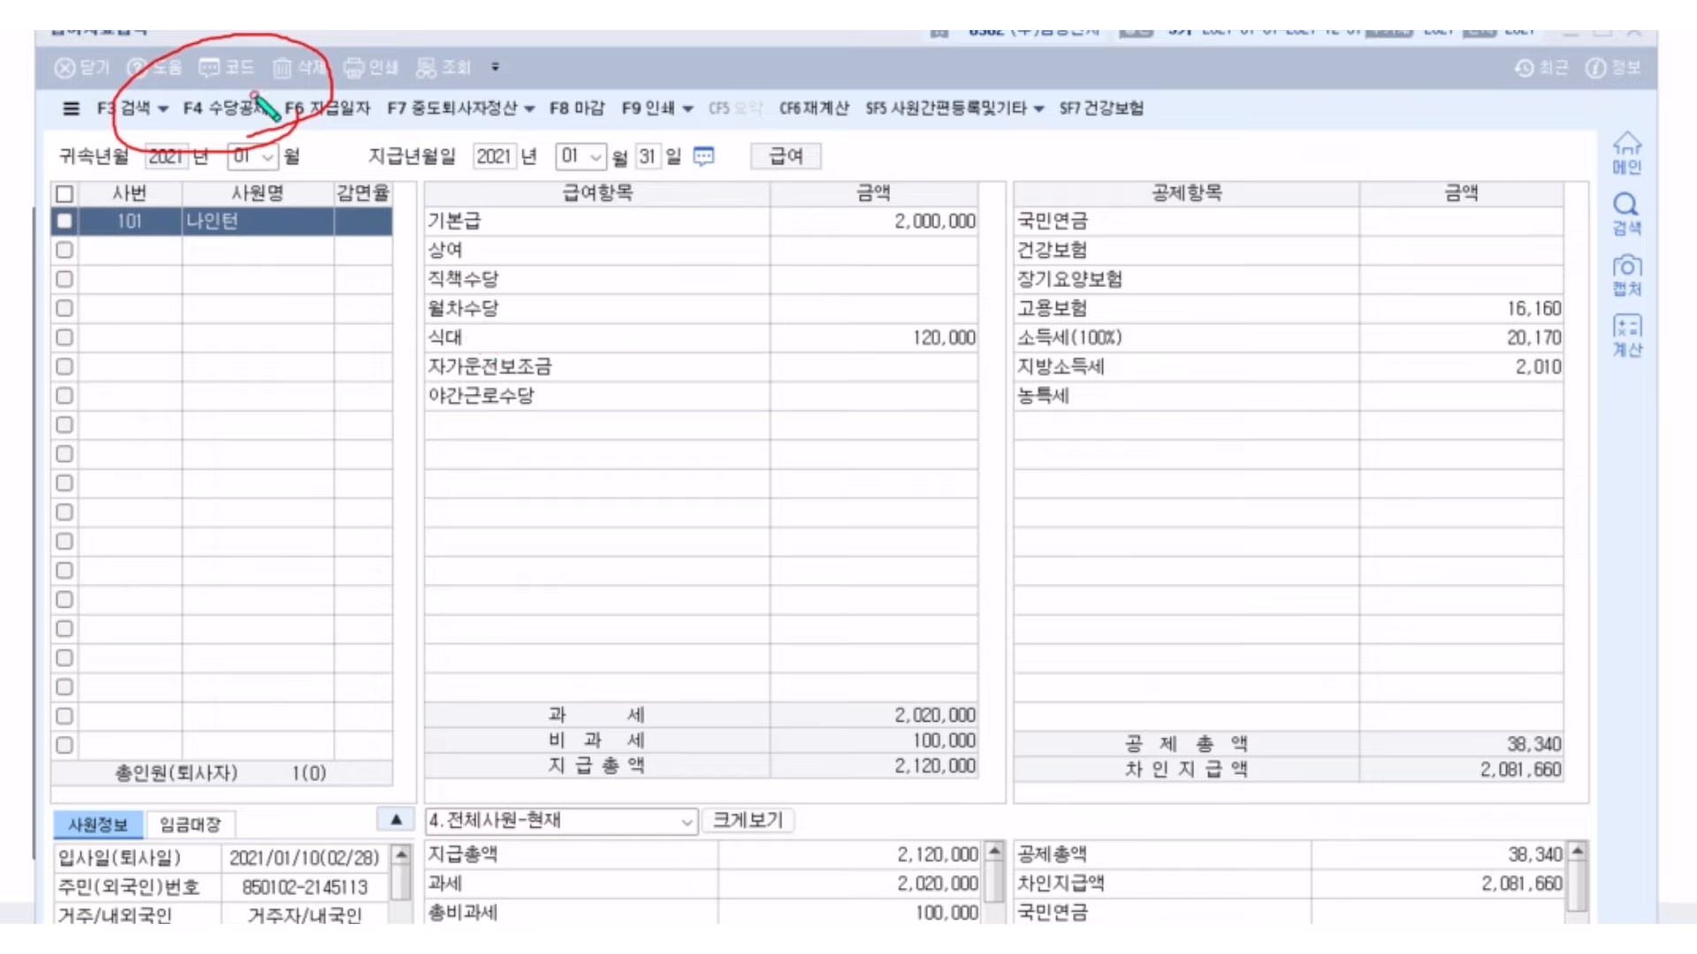
key("e")
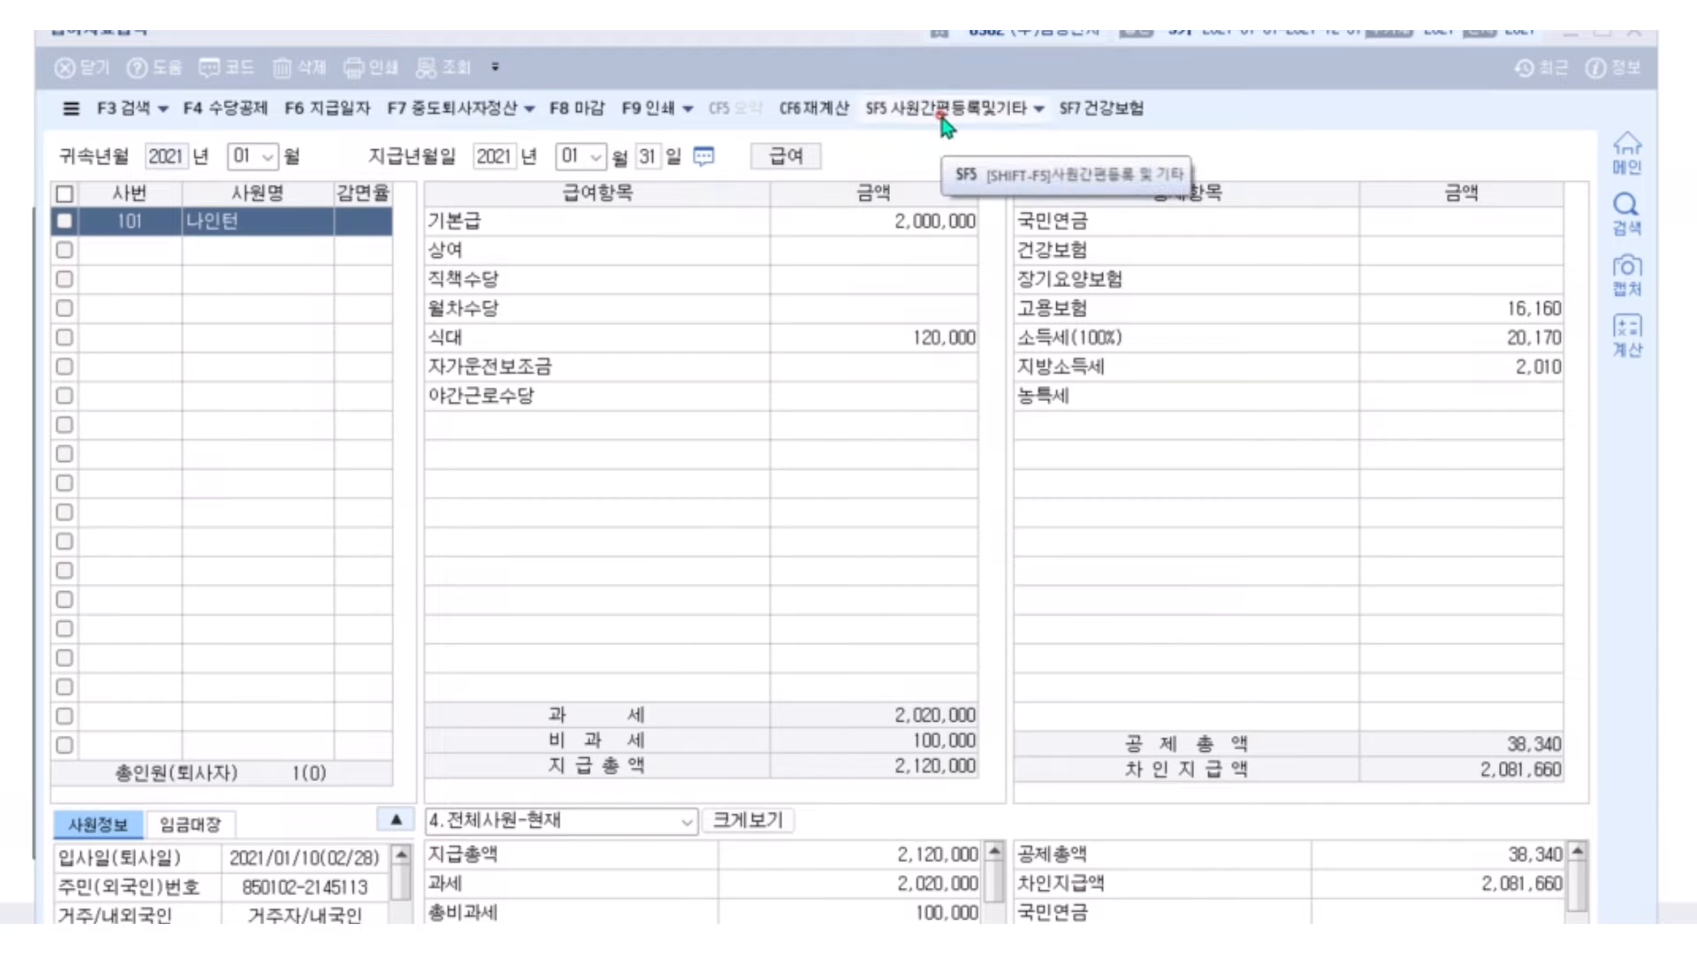
left_click(920, 340)
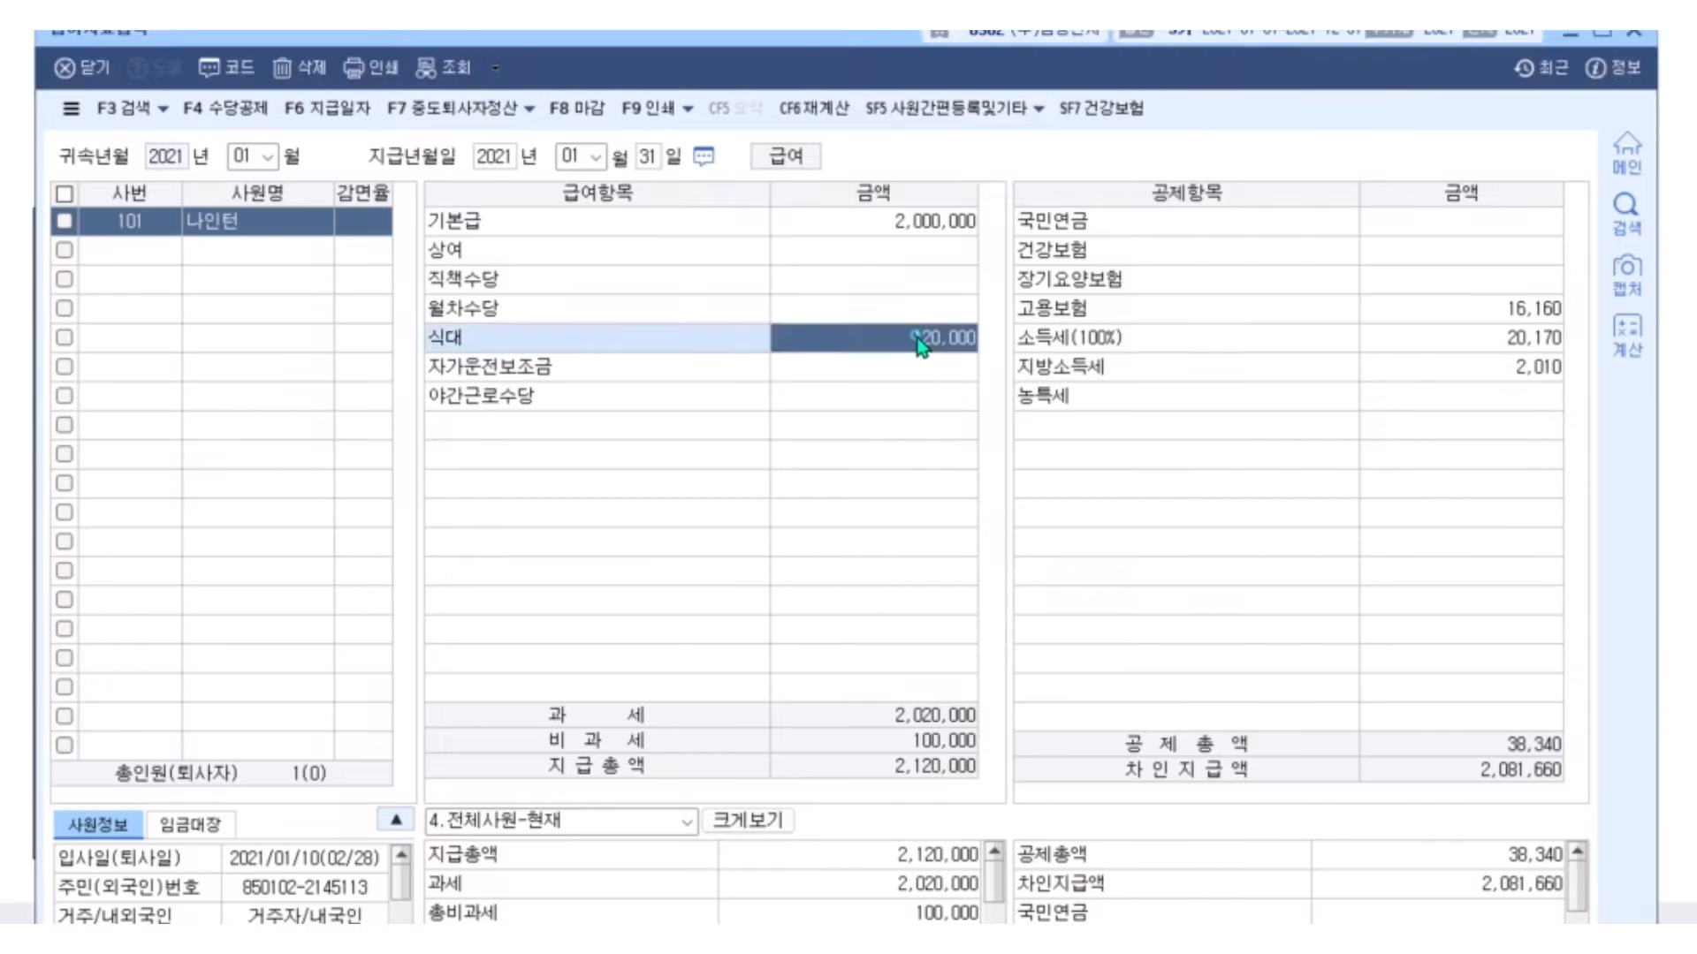
left_click(252, 118)
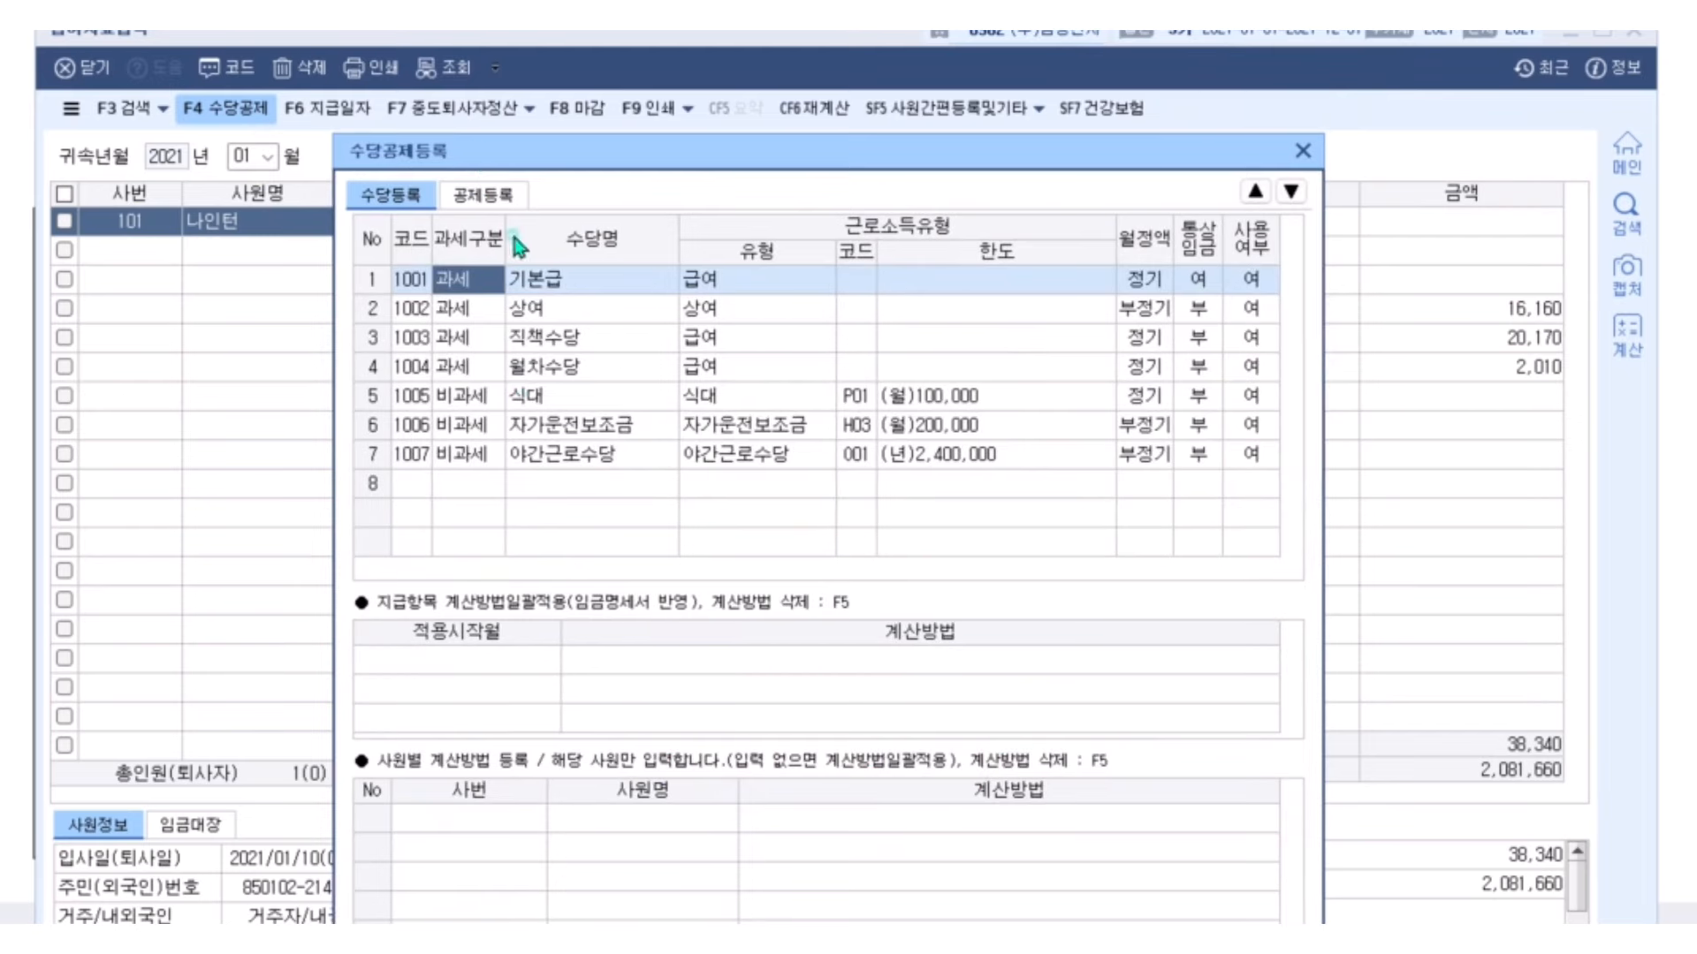
left_click(528, 396)
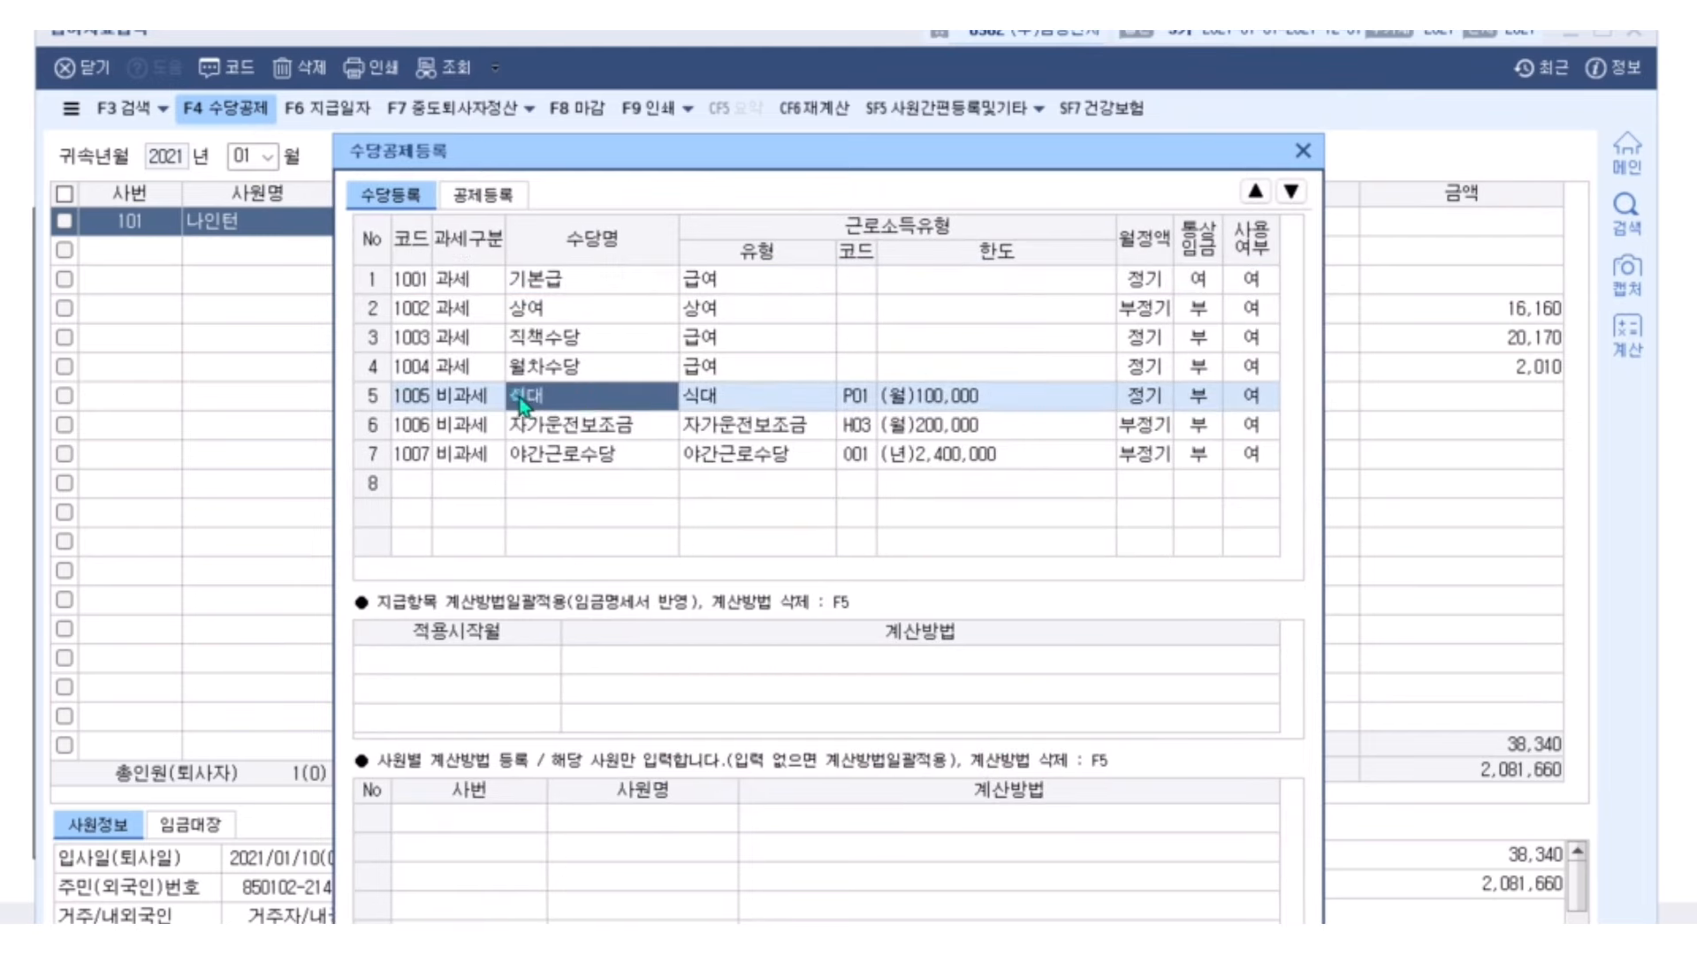
left_click(554, 453)
left_click(1303, 151)
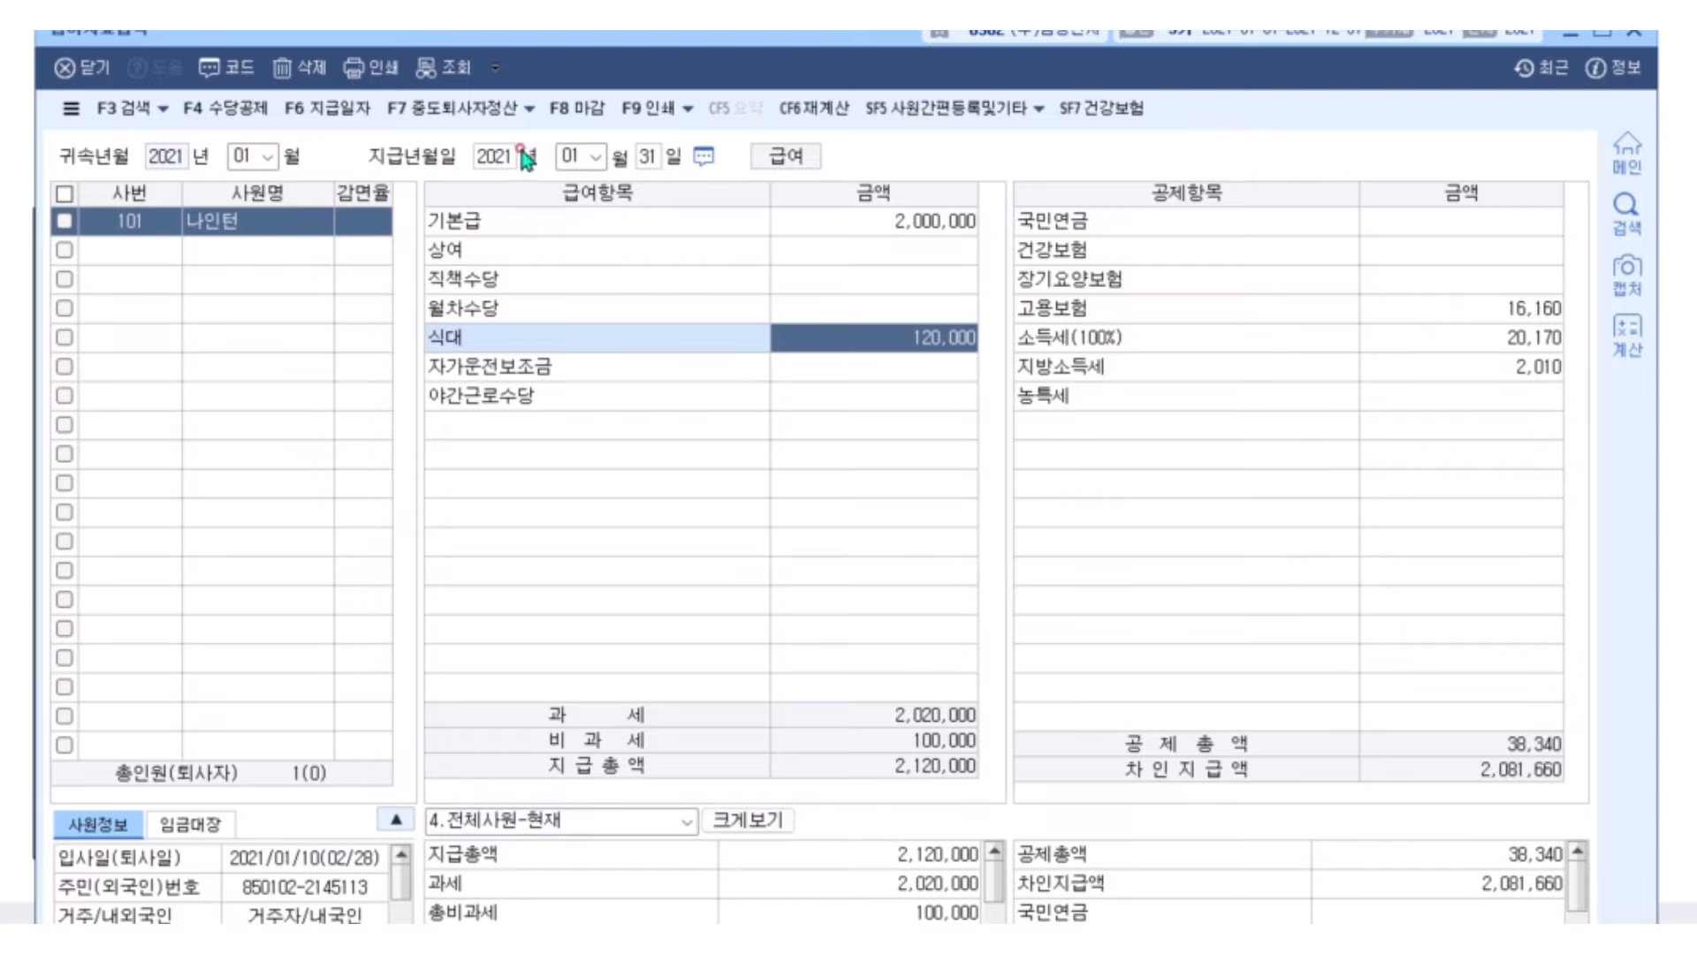
- Load the payroll for 귀속년월 February 2021 with 지급년월일 2021-02-28
left_click(252, 157)
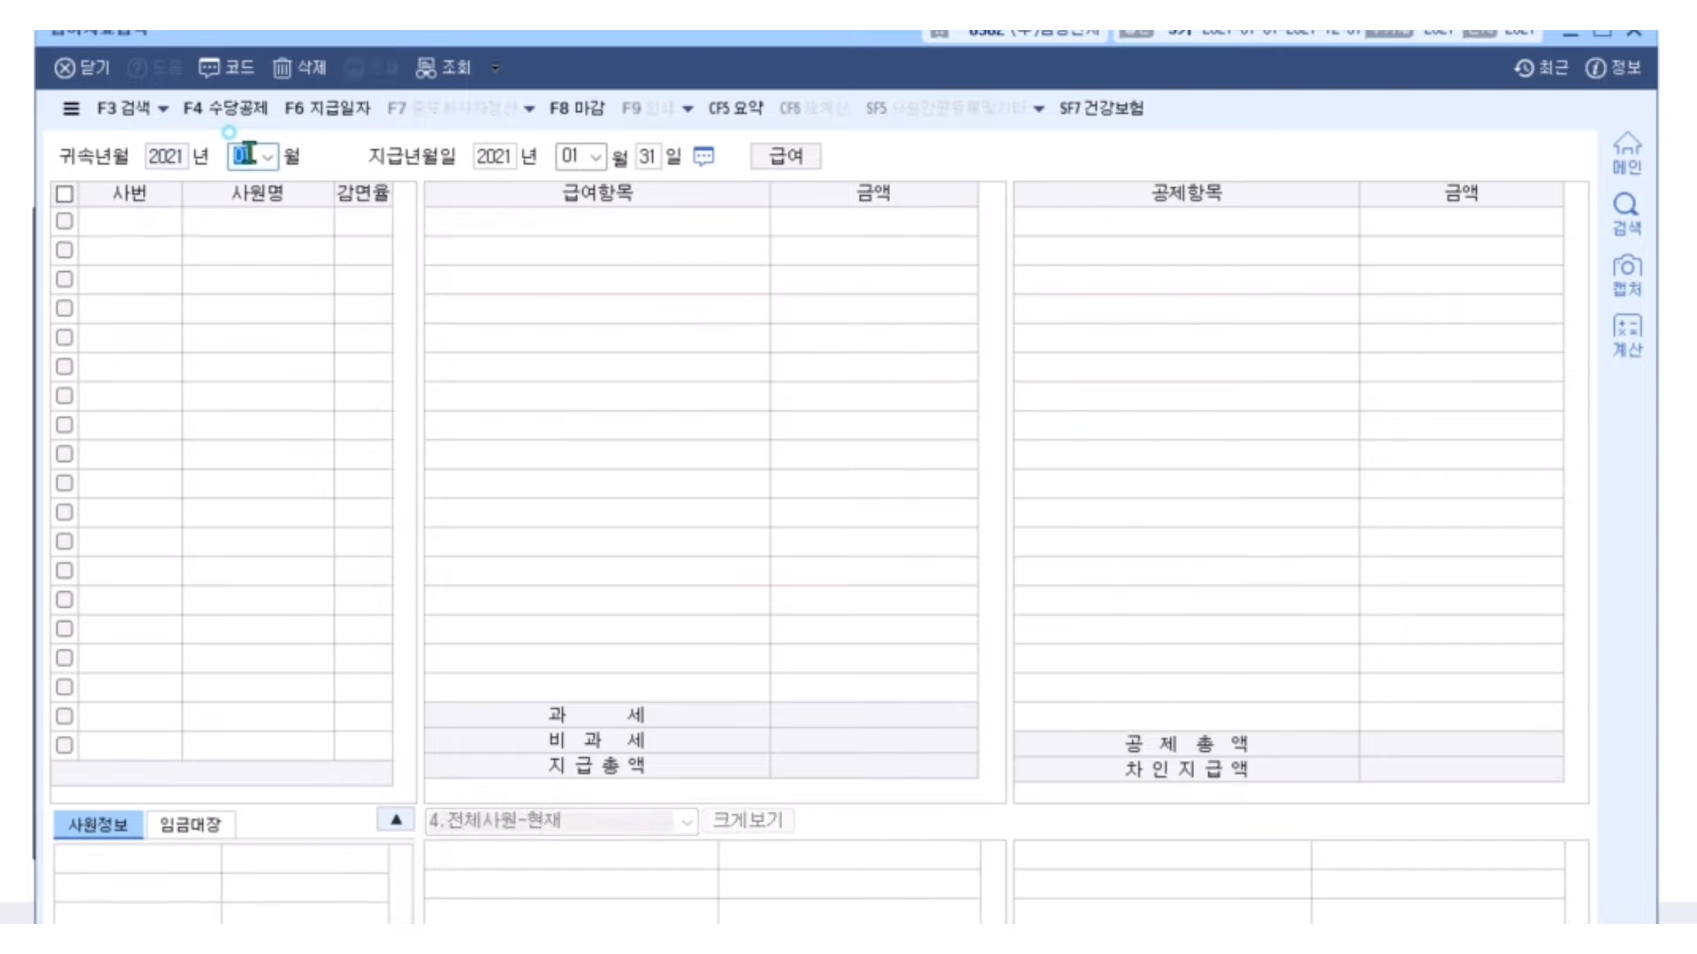
type("02")
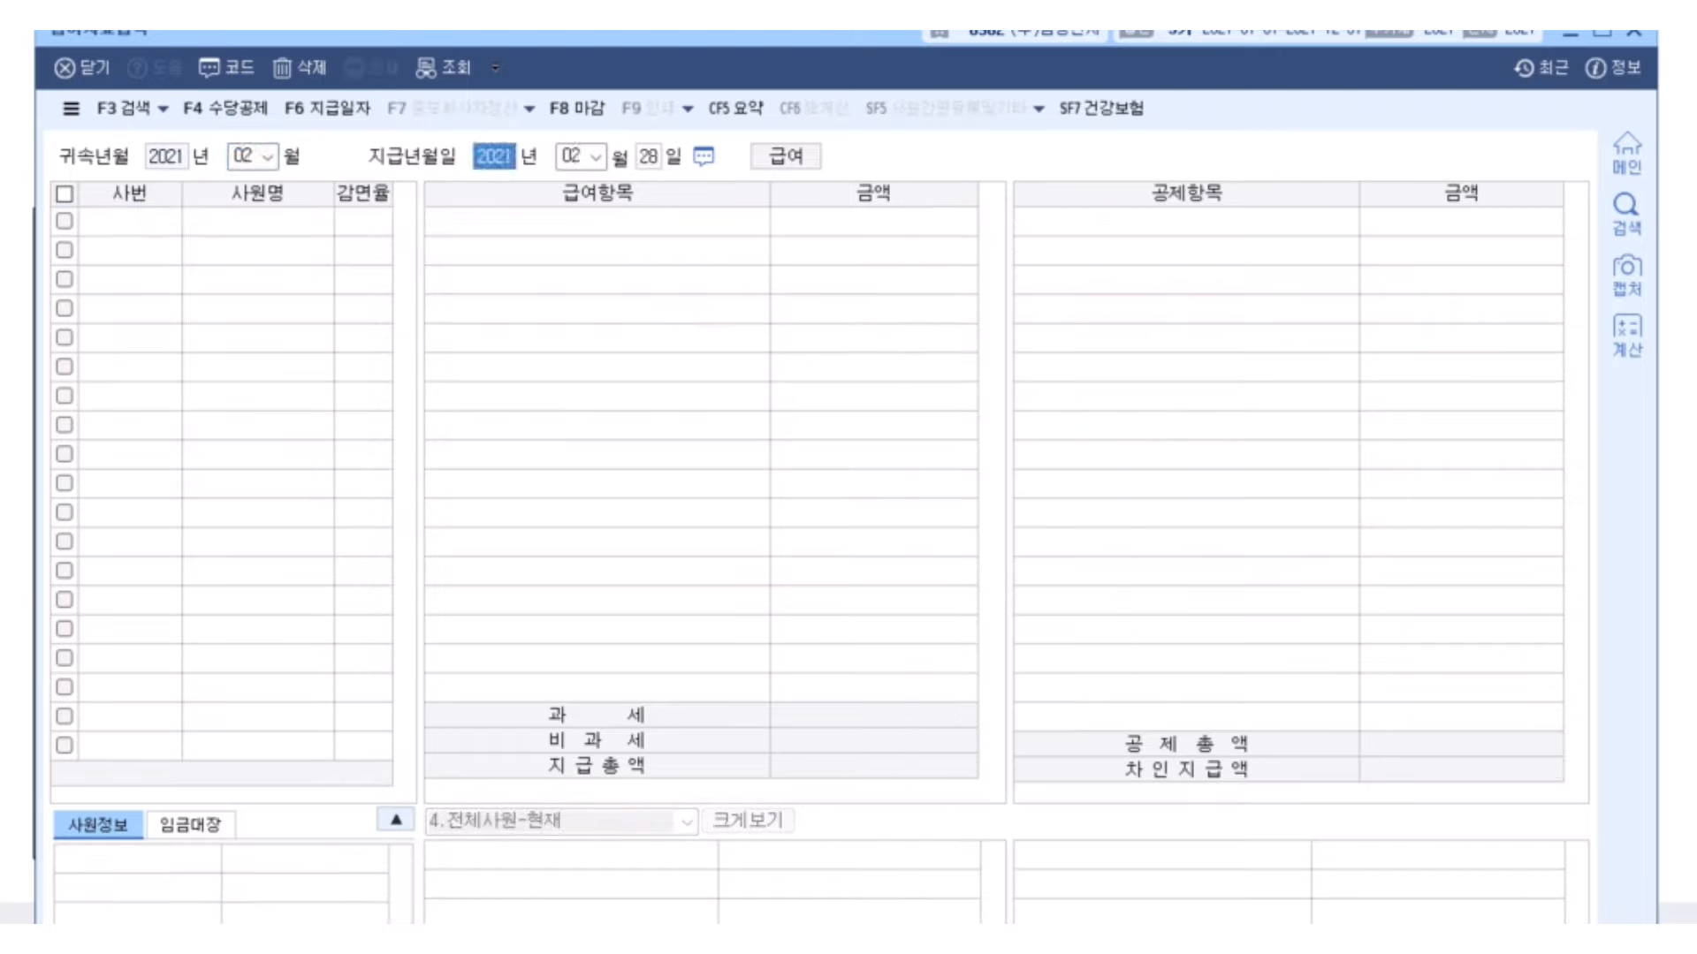
key("Return")
key("Return")
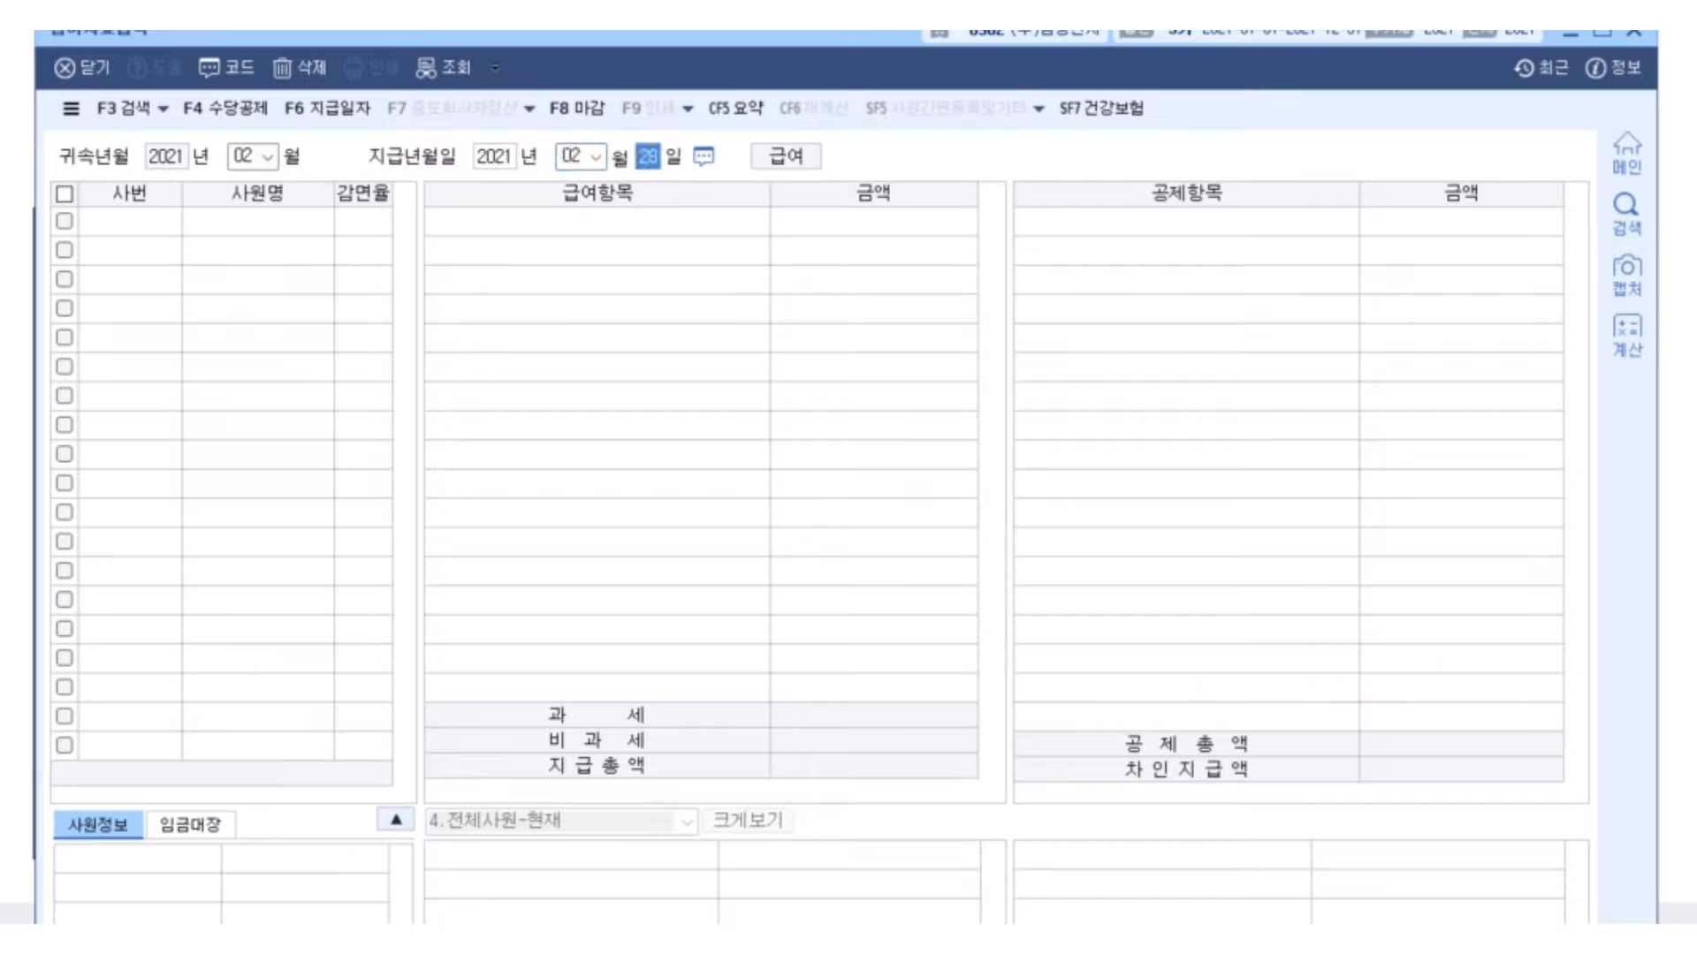
type("29")
key("Return")
left_click(844, 585)
type("28")
key("Return")
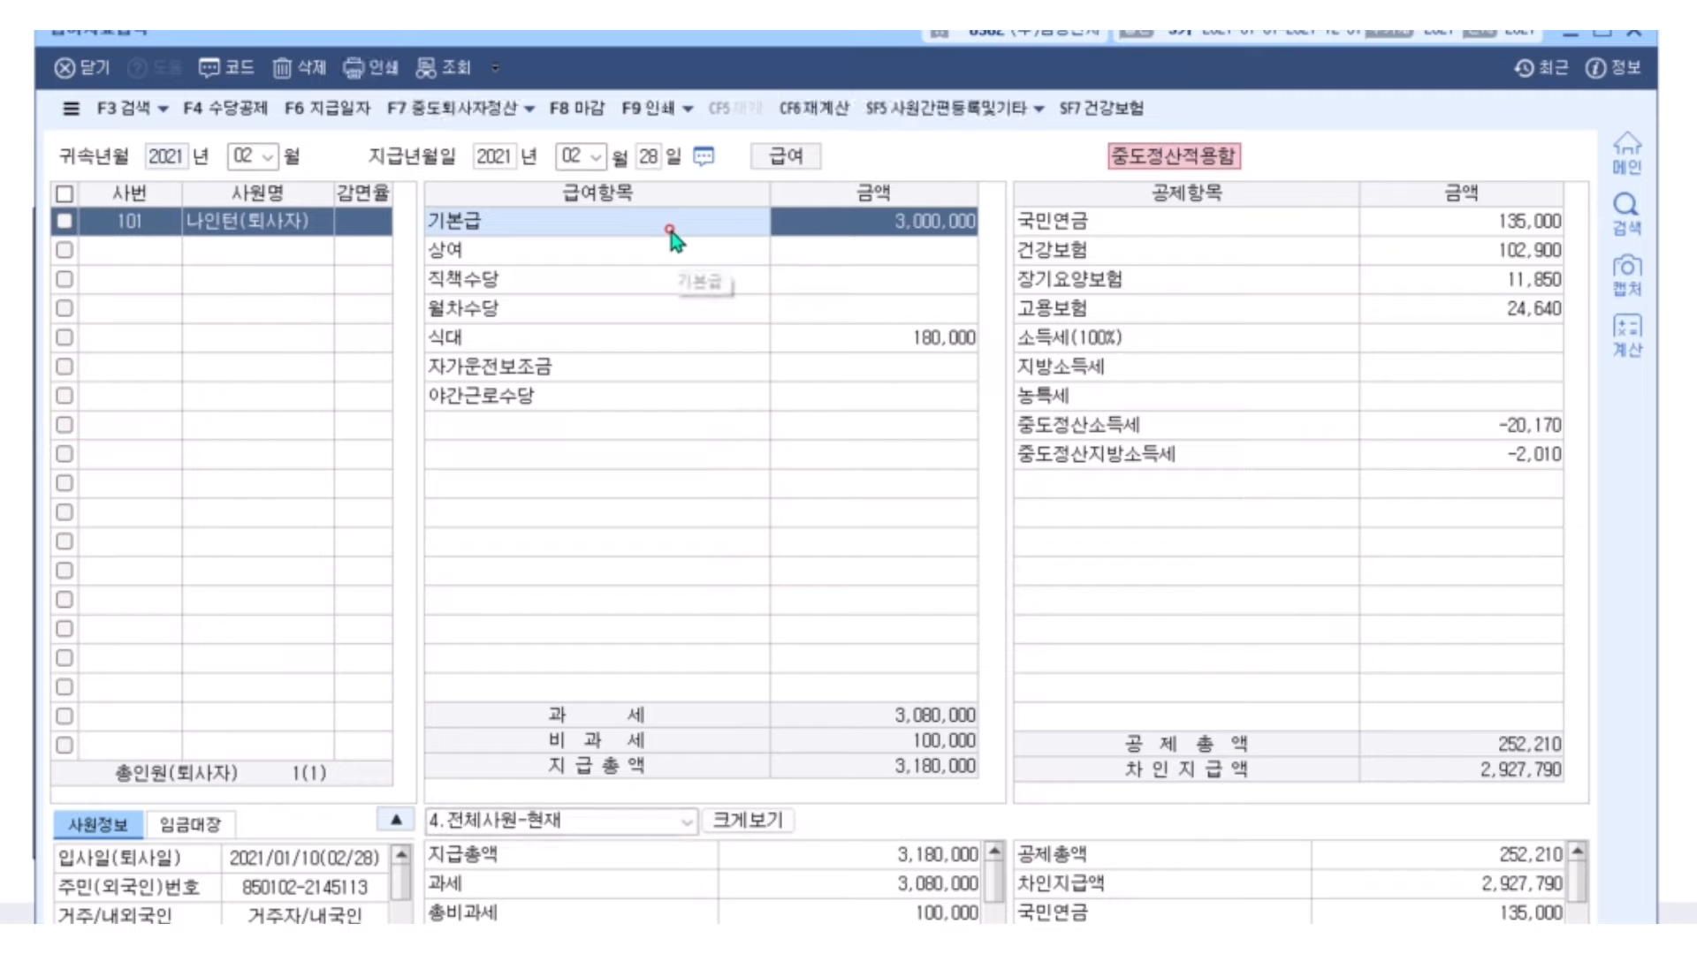
- Examine the resigned employee's February 식대, 국민연금 and 중도정산지방소득세 amounts
left_click(959, 368)
left_click(956, 340)
left_click(1547, 223)
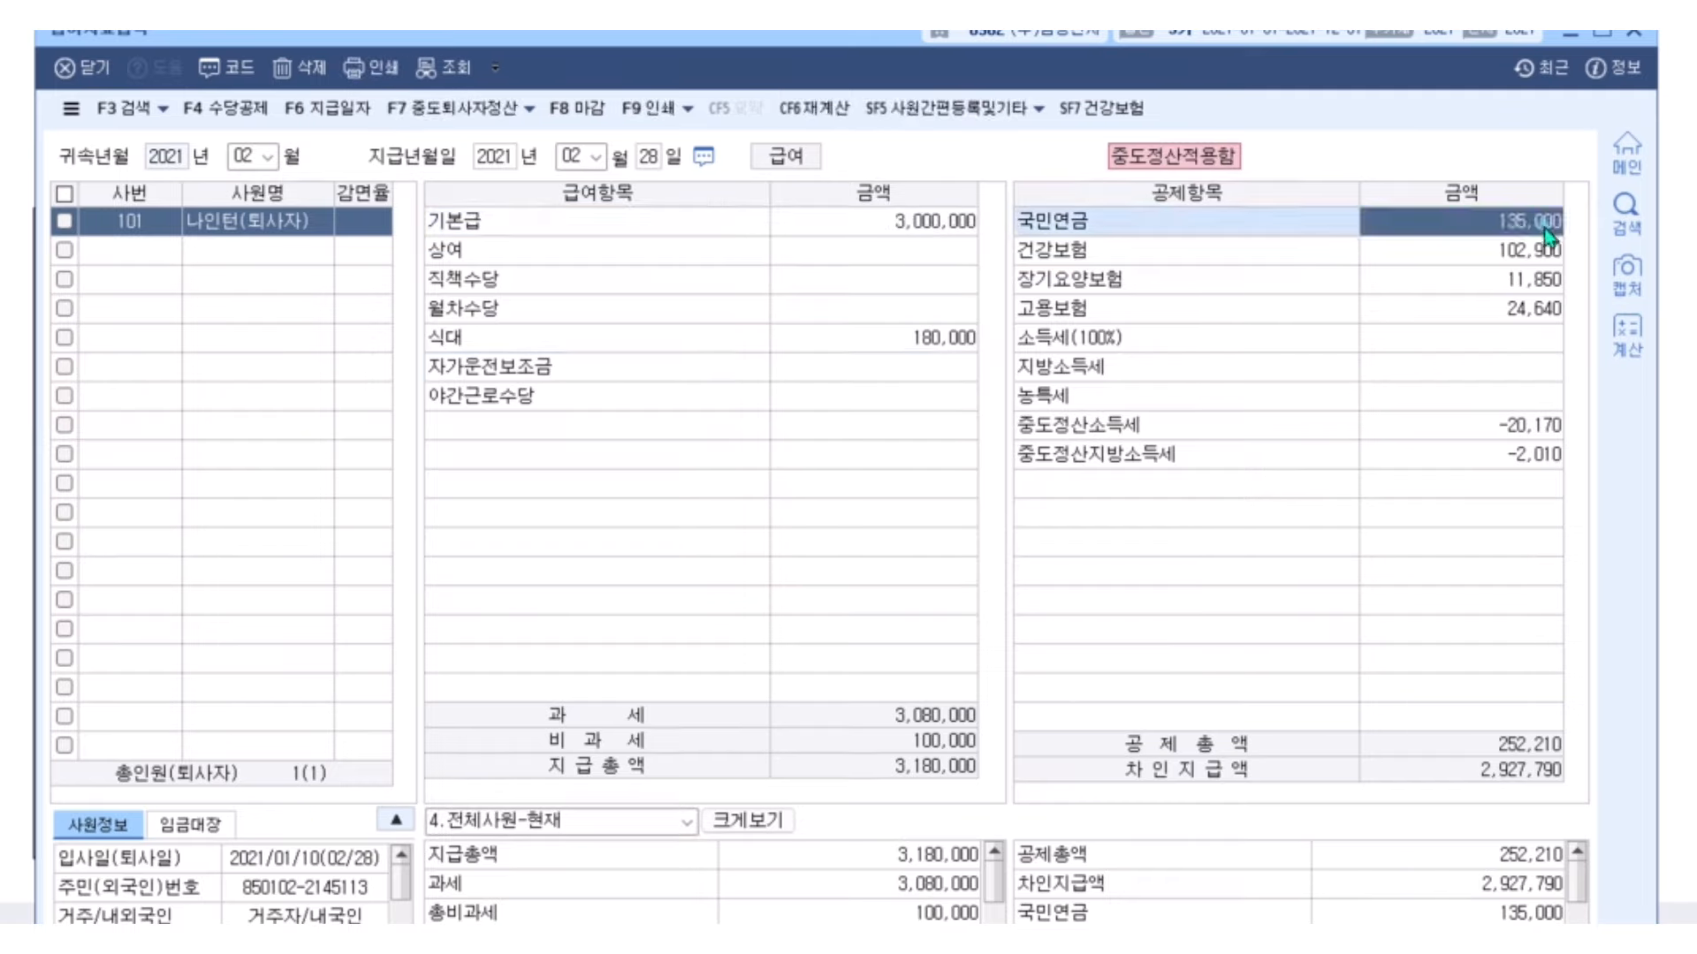
left_click(1538, 455)
- Clear the 중도정산소득세 and 중도정산지방소득세 amounts from the resigned employee's February deductions
left_click(1532, 415)
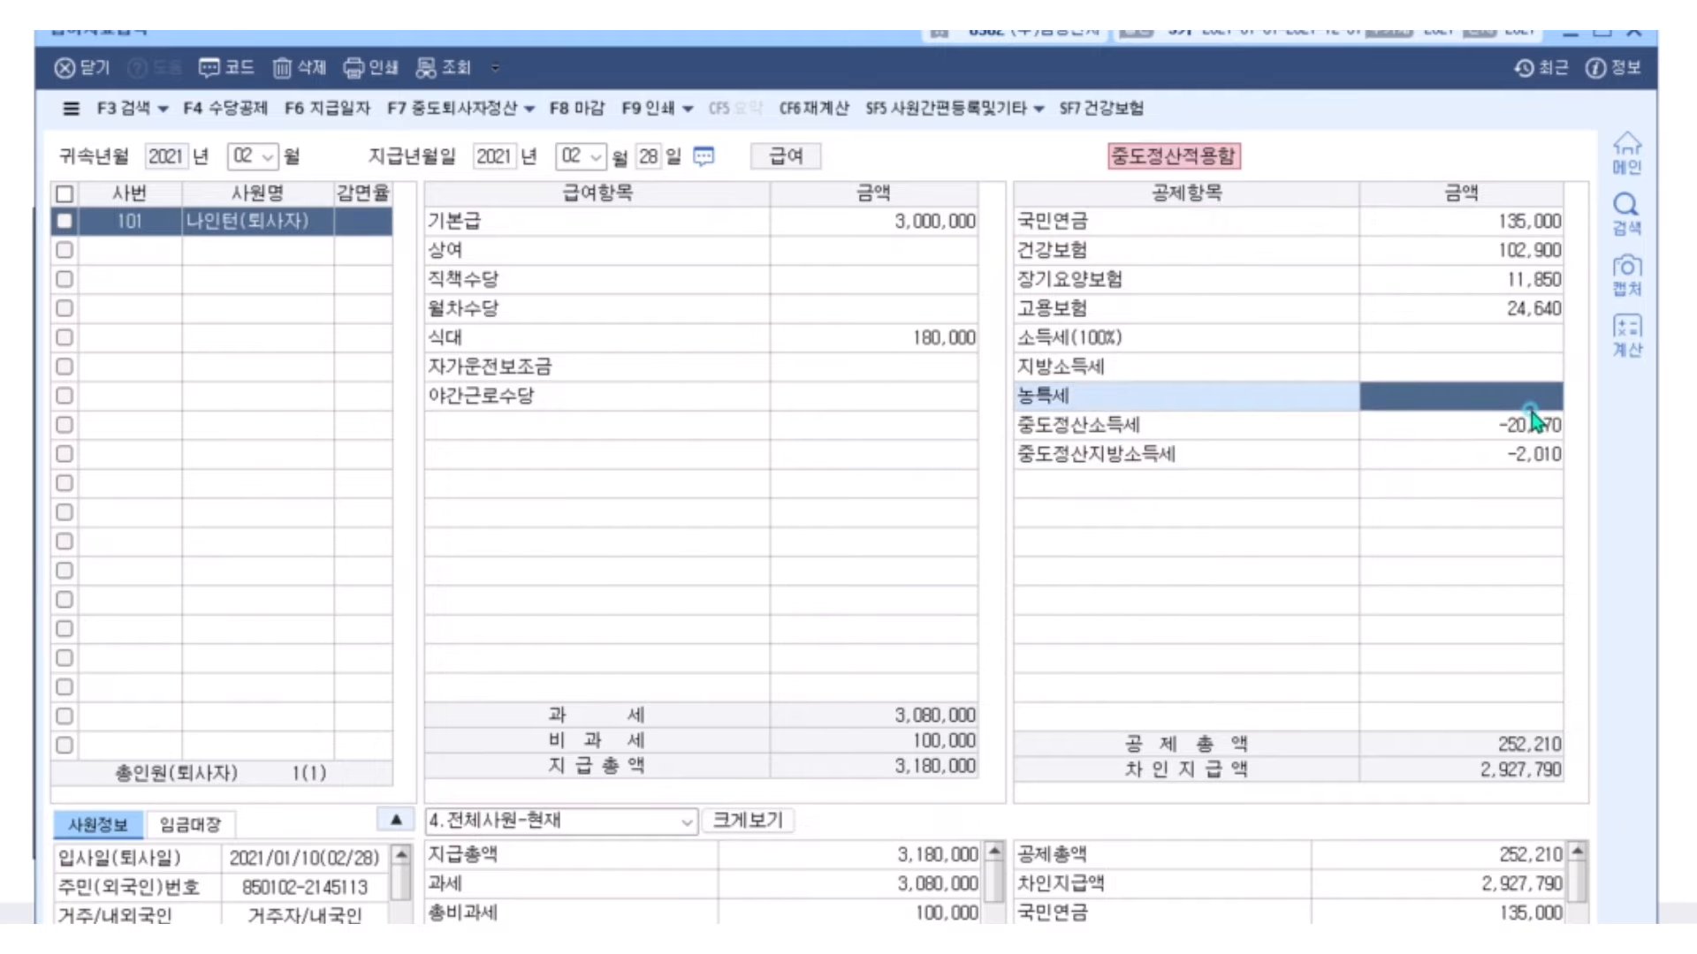
key("space")
key("Return")
key("space")
key("Return")
left_click(1525, 408)
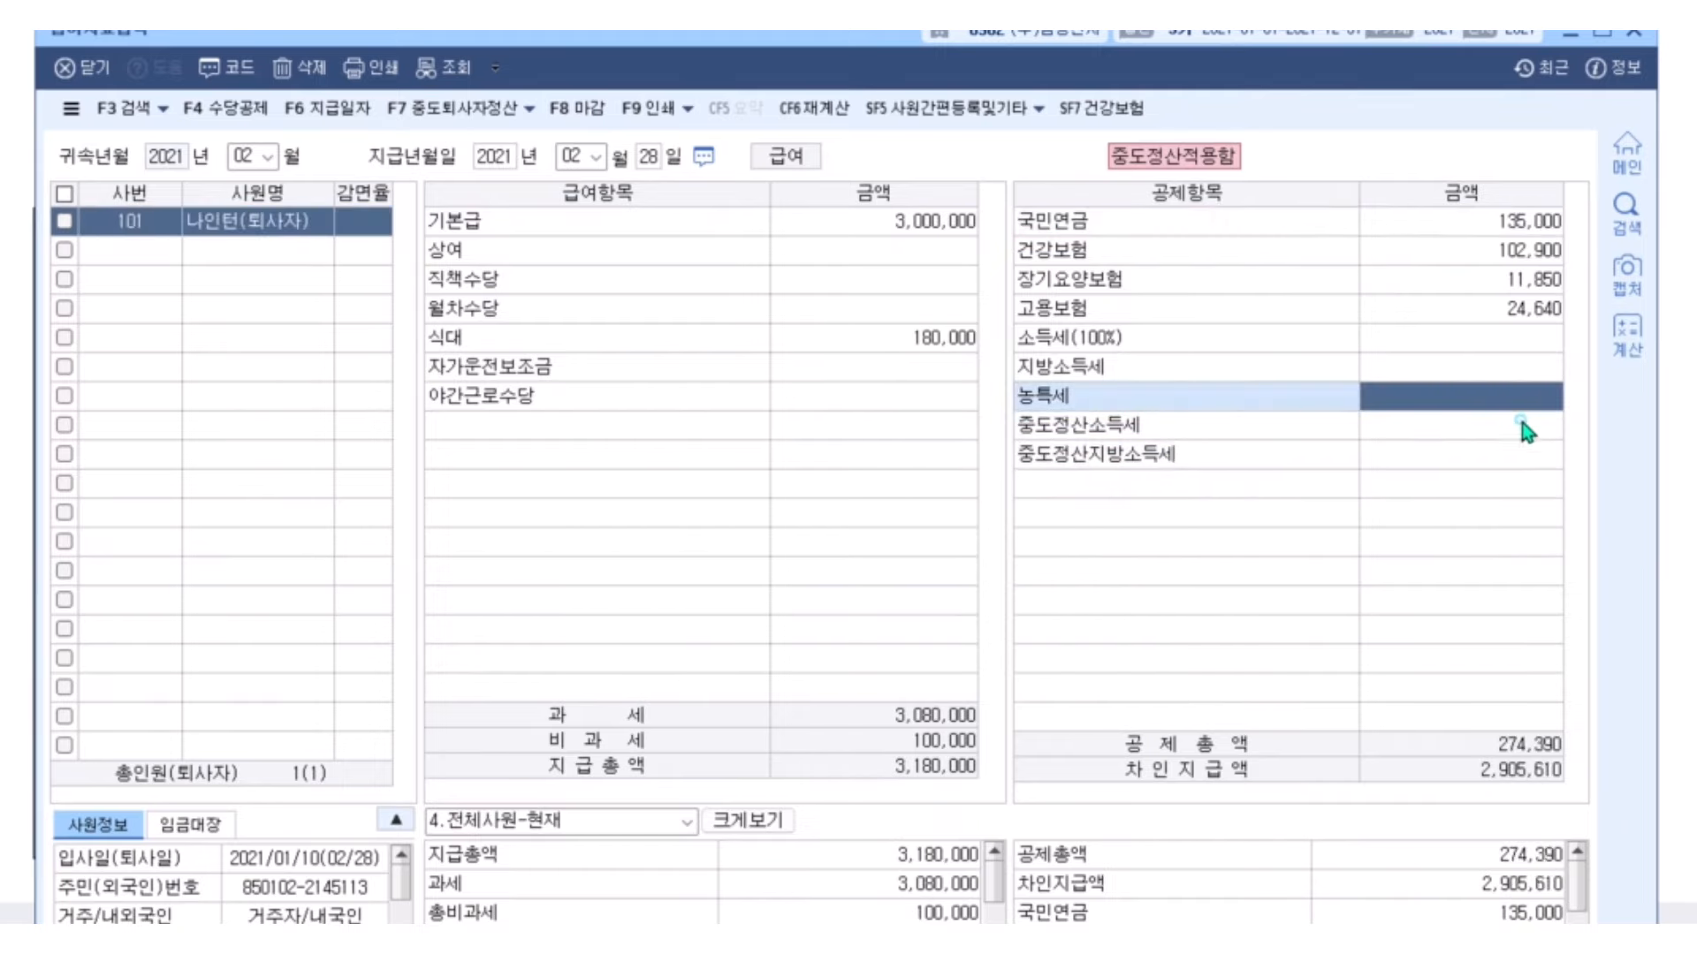
left_click(1518, 415)
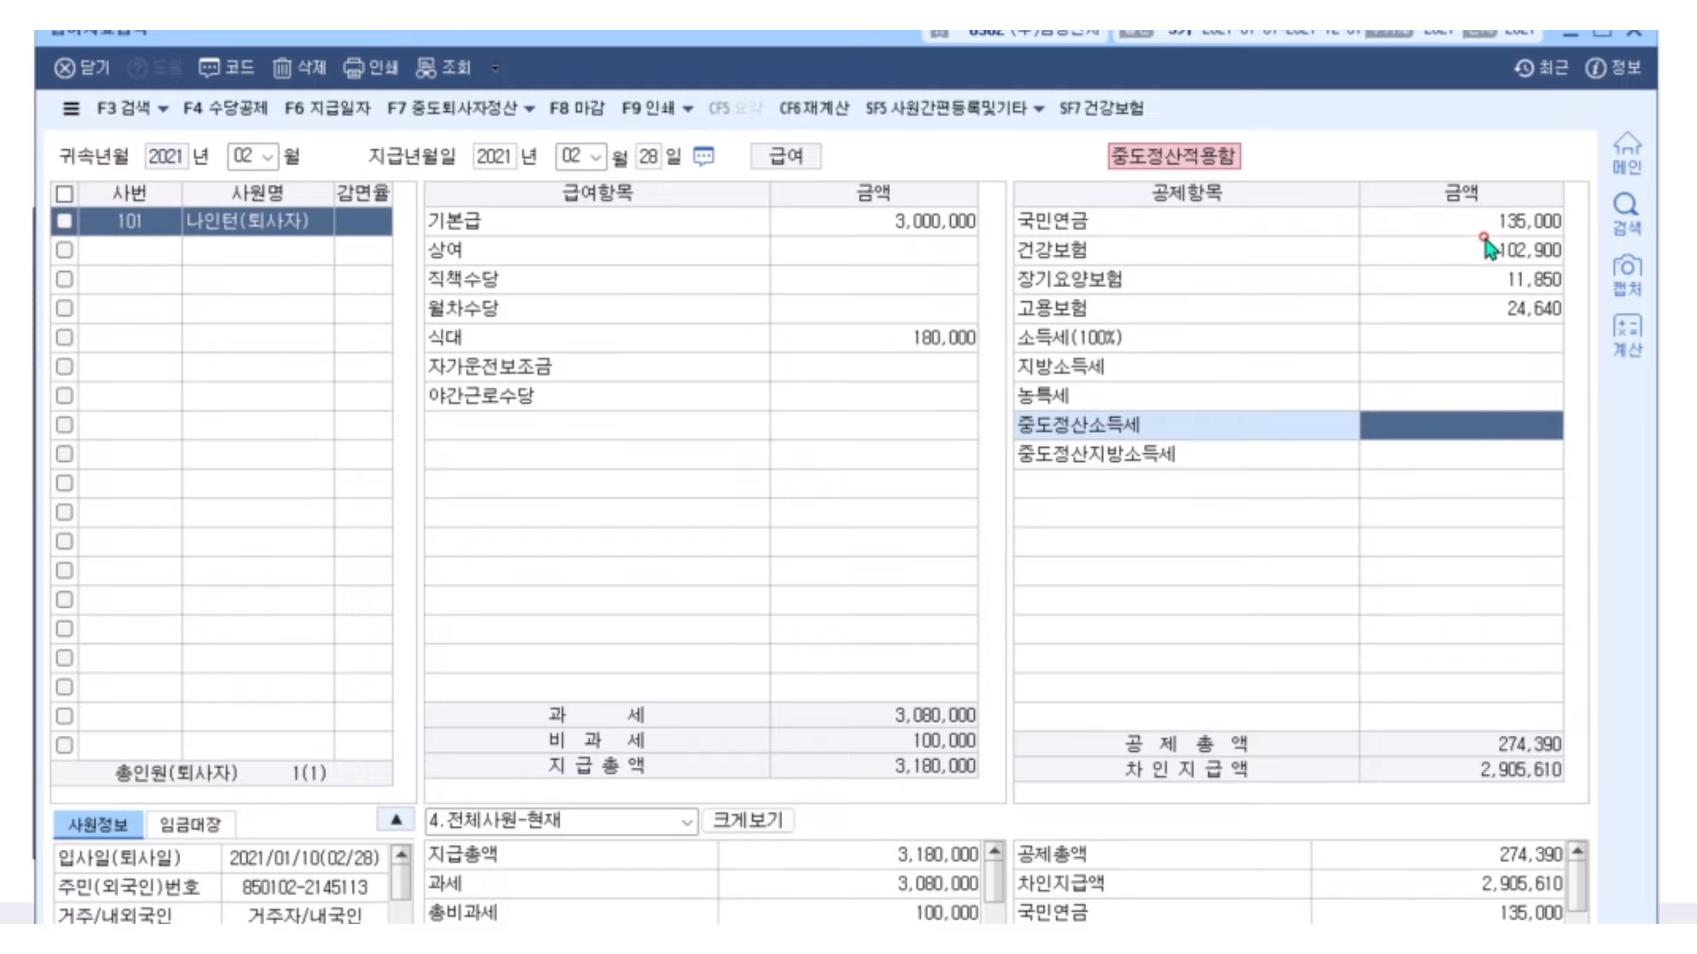
- Examine the emptied 중도정산소득세 and 중도정산지방소득세 rows and the February 기본급 and 식대 amounts
left_click(1458, 427)
left_click(1452, 454)
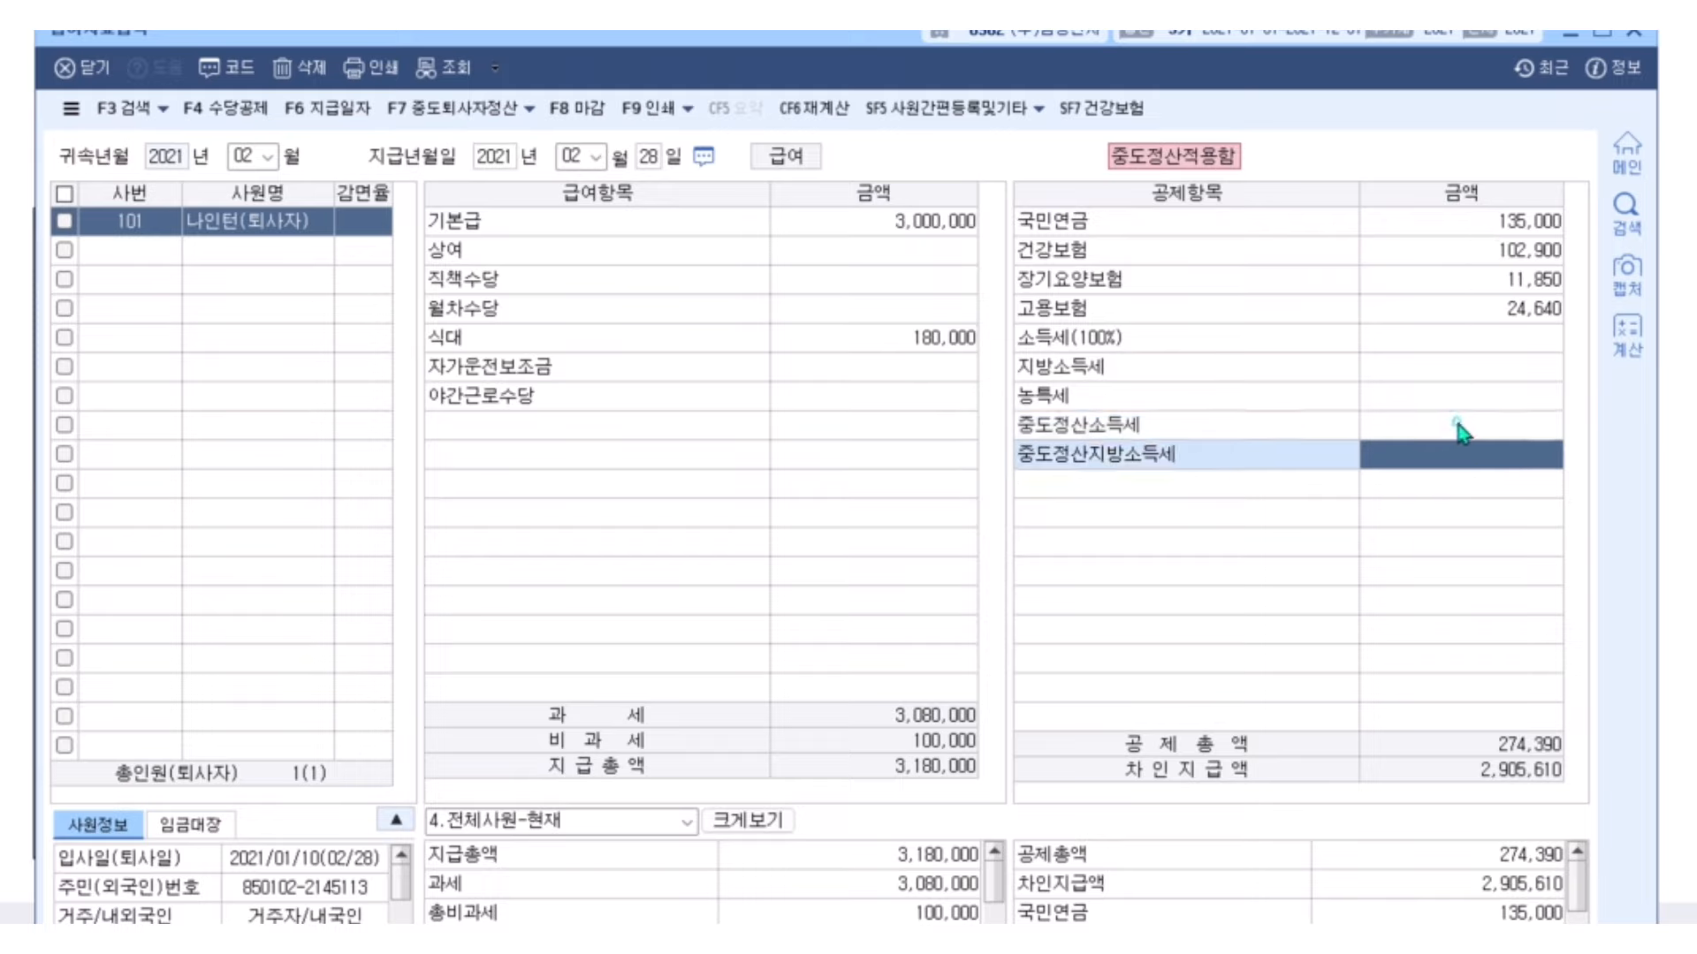
left_click(1458, 427)
left_click(1453, 453)
left_click(1464, 426)
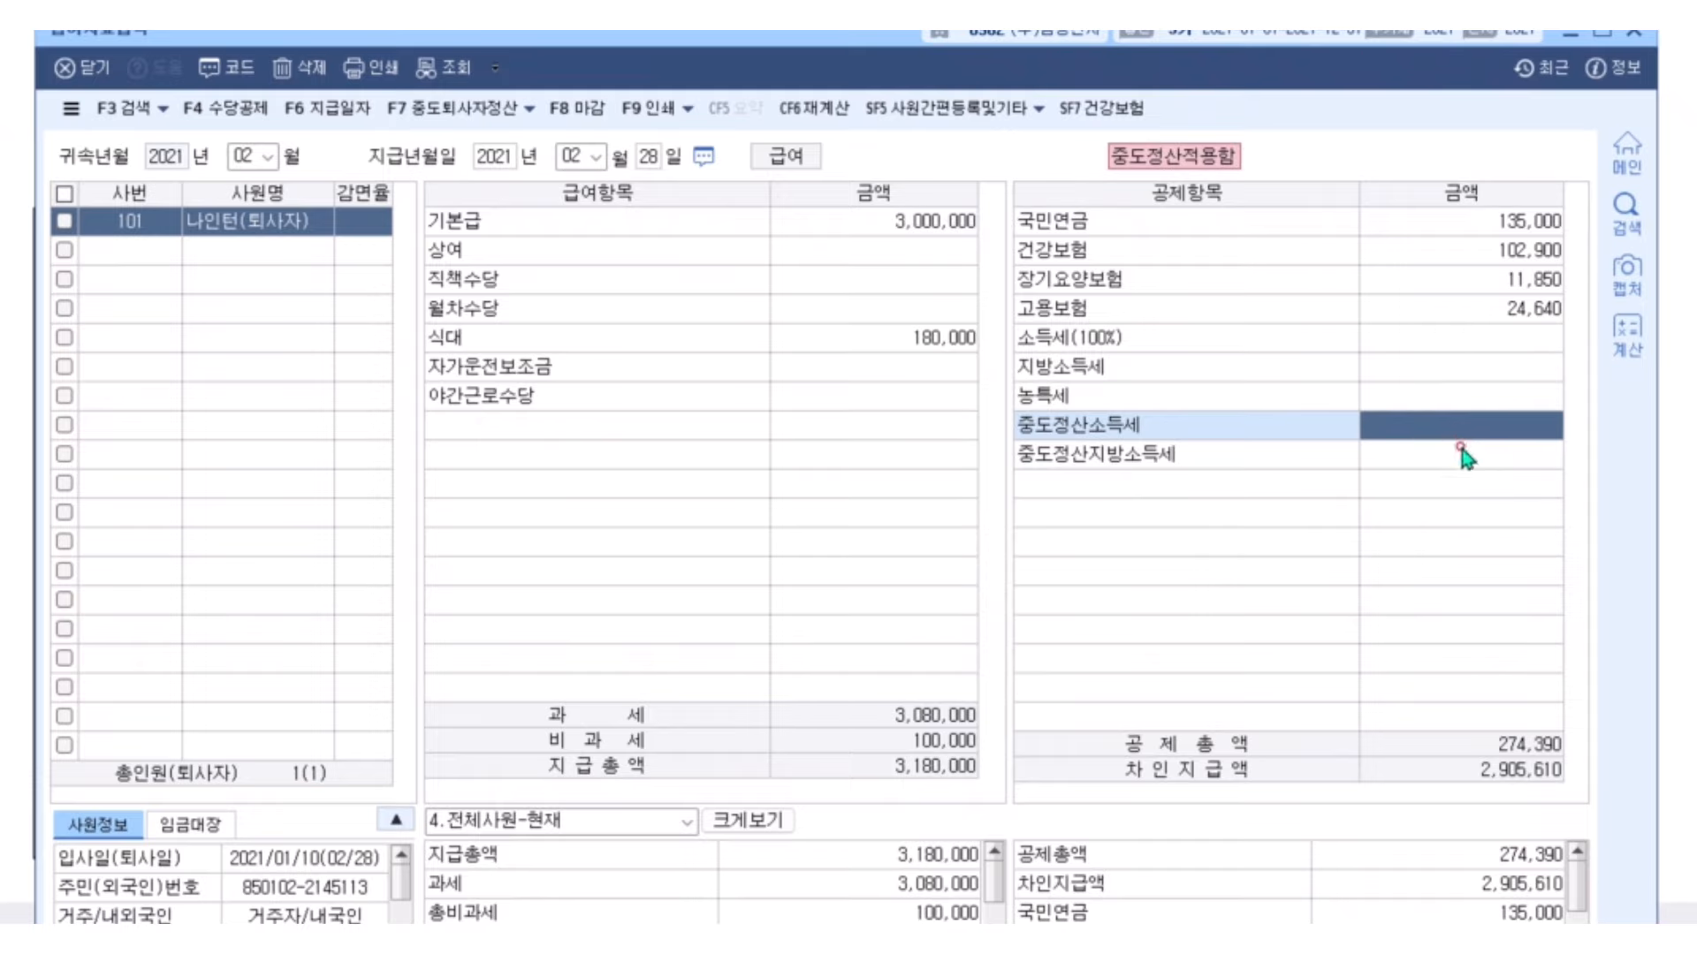
left_click(1461, 438)
left_click(897, 225)
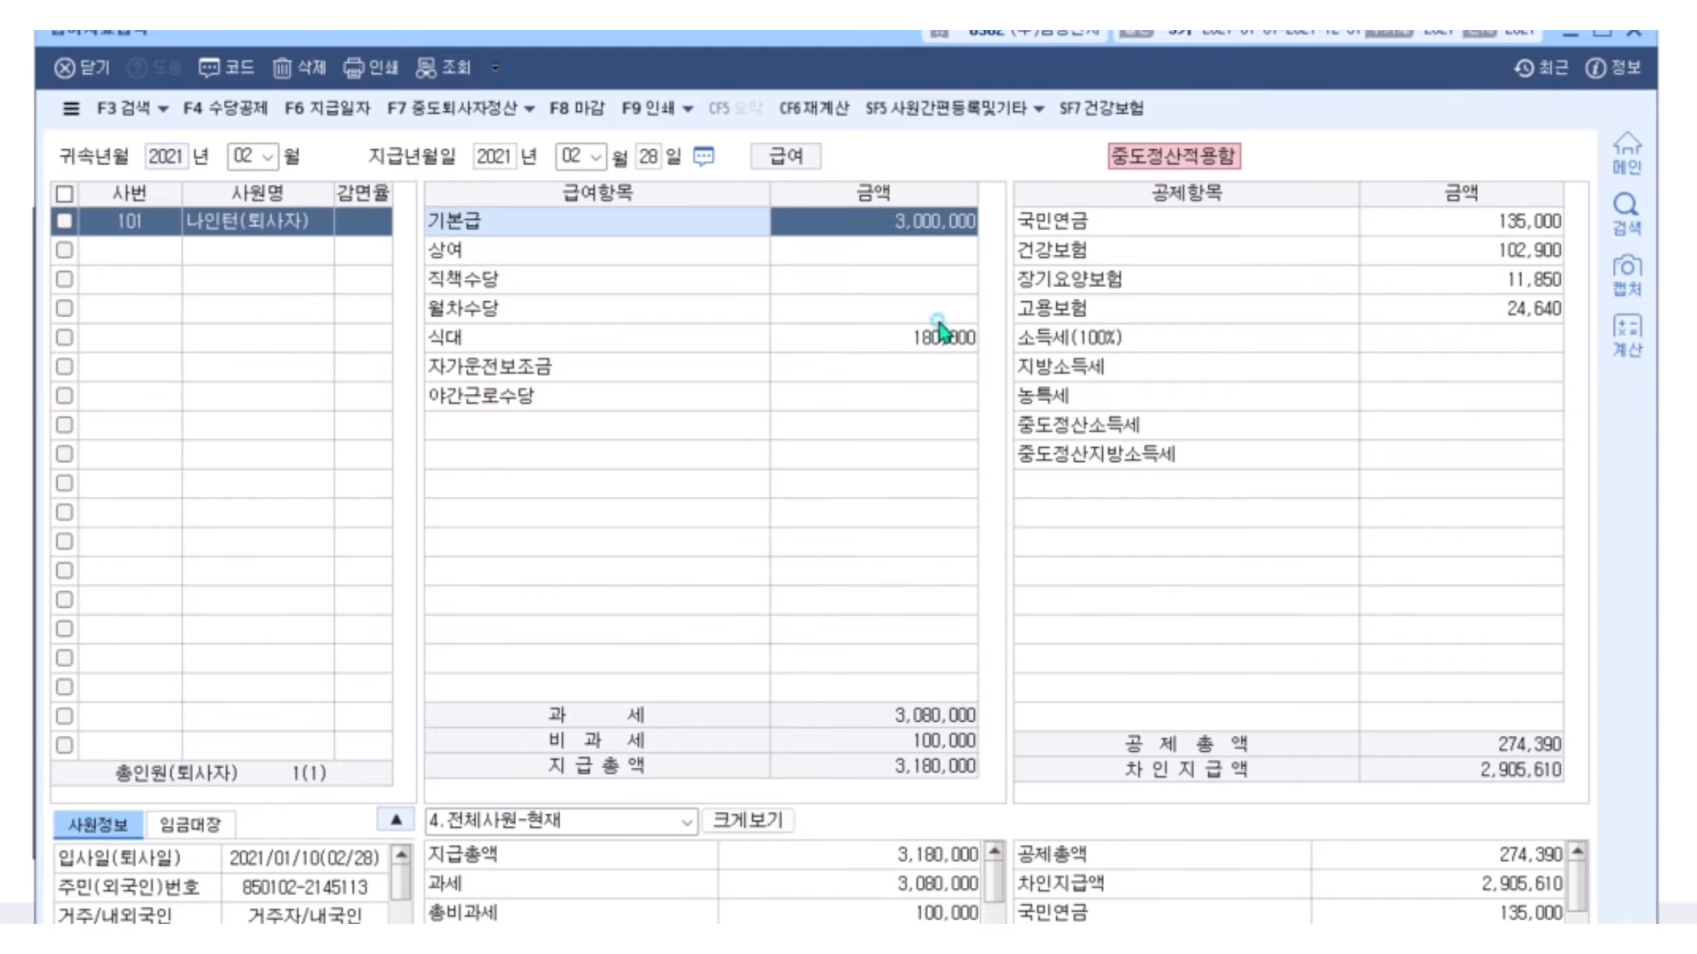
left_click(936, 334)
left_click(926, 221)
left_click(959, 340)
- Check the February 고용보험 deduction and open the 중도퇴사 연말정산 settlement for the resigned employee
left_click(1494, 309)
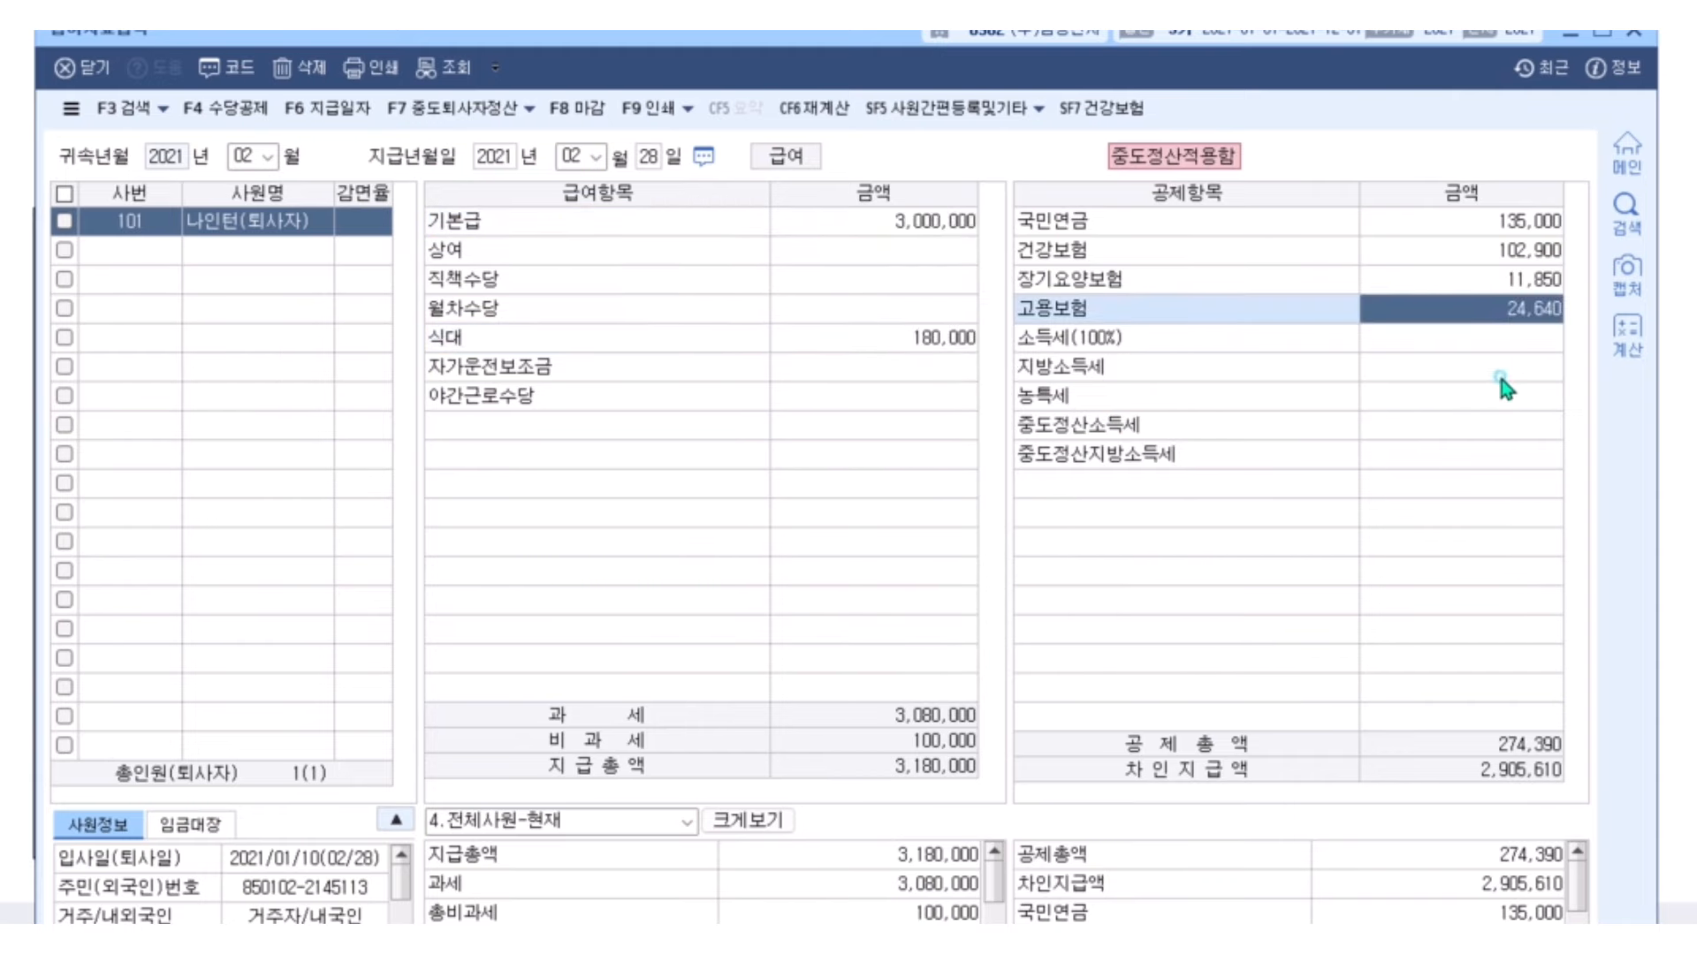
key("Return")
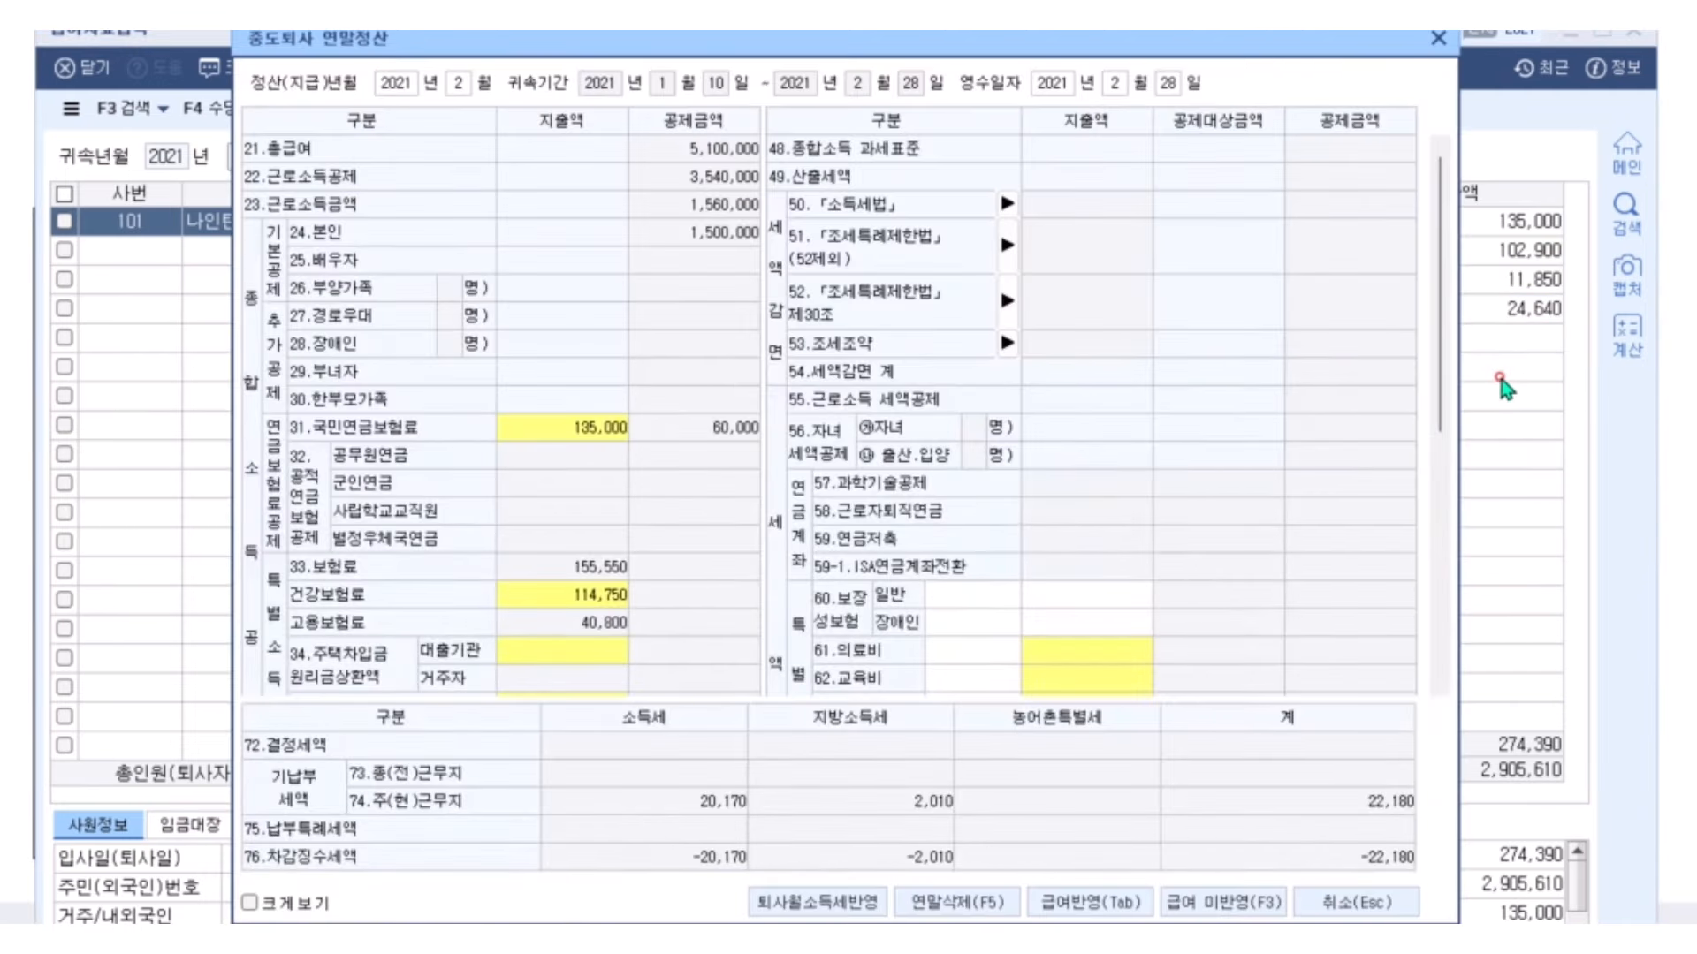
left_click(1437, 38)
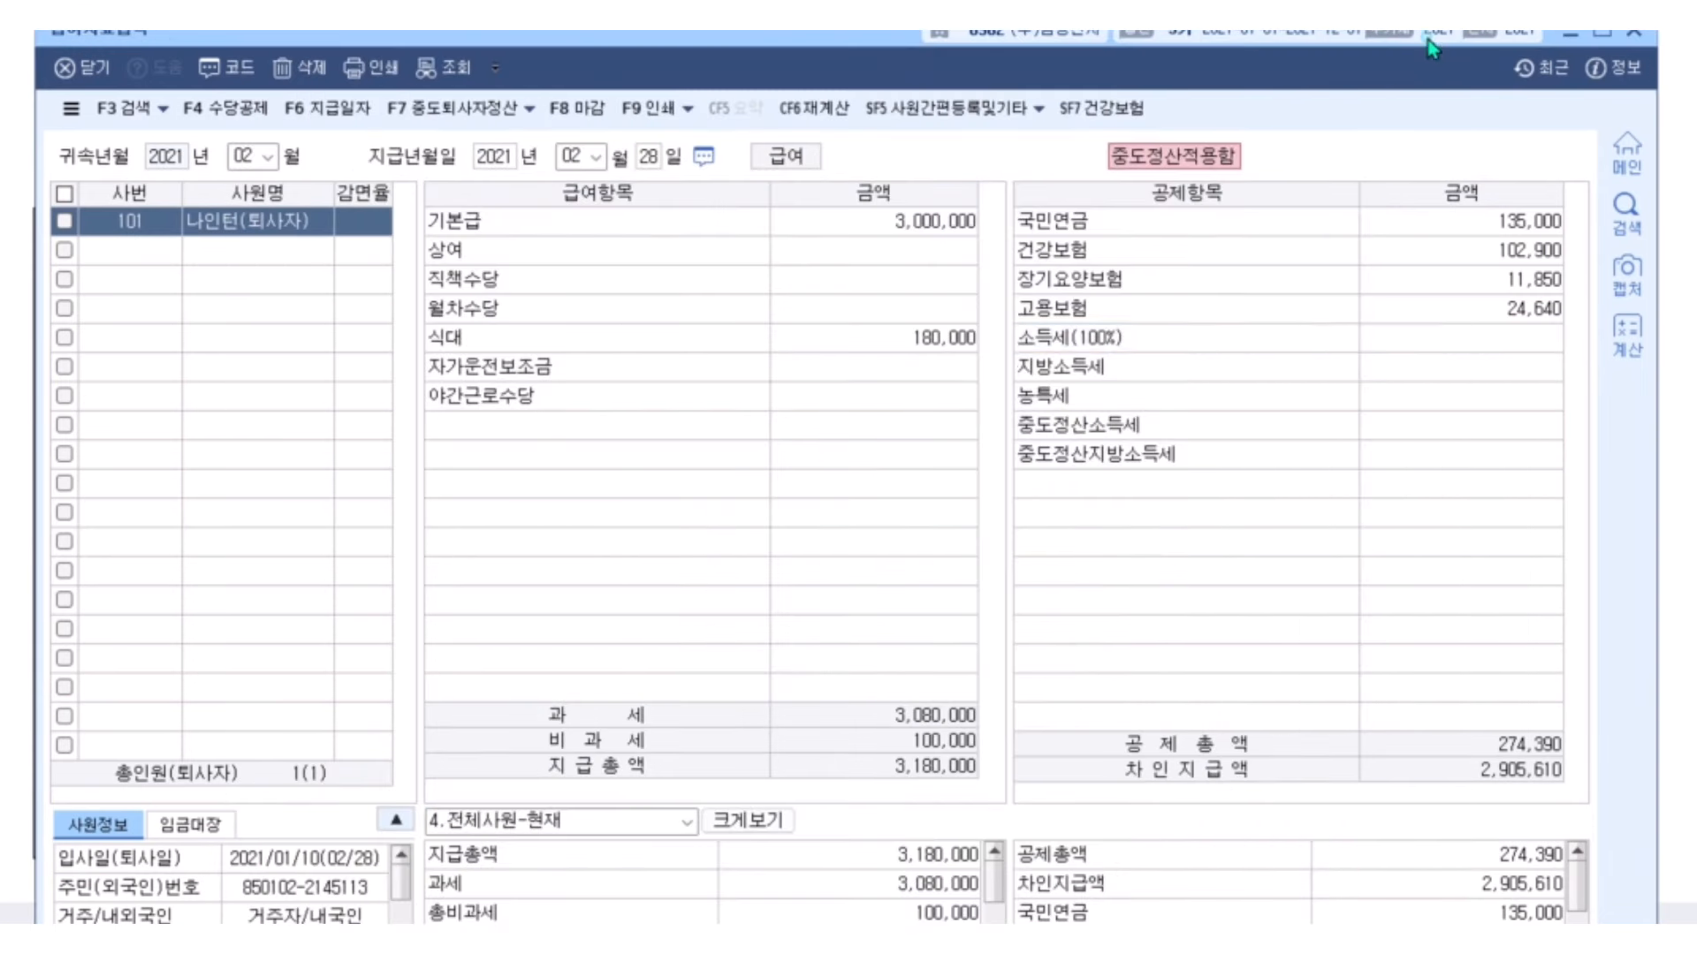
left_click(1443, 308)
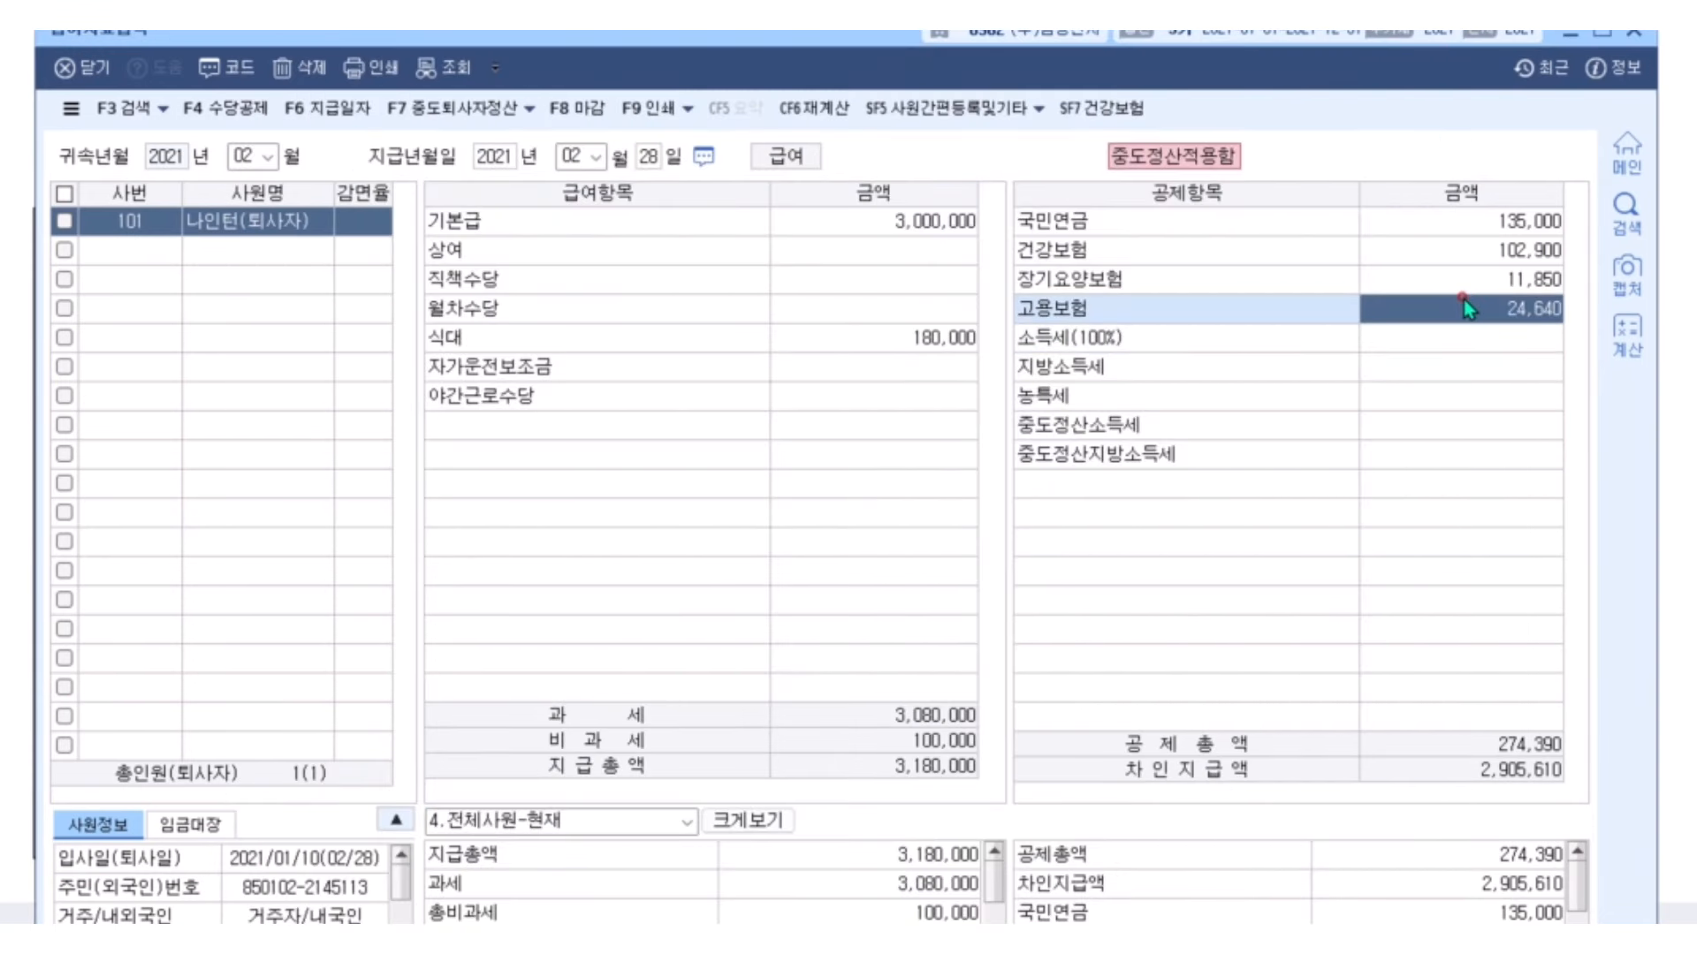
key("Return")
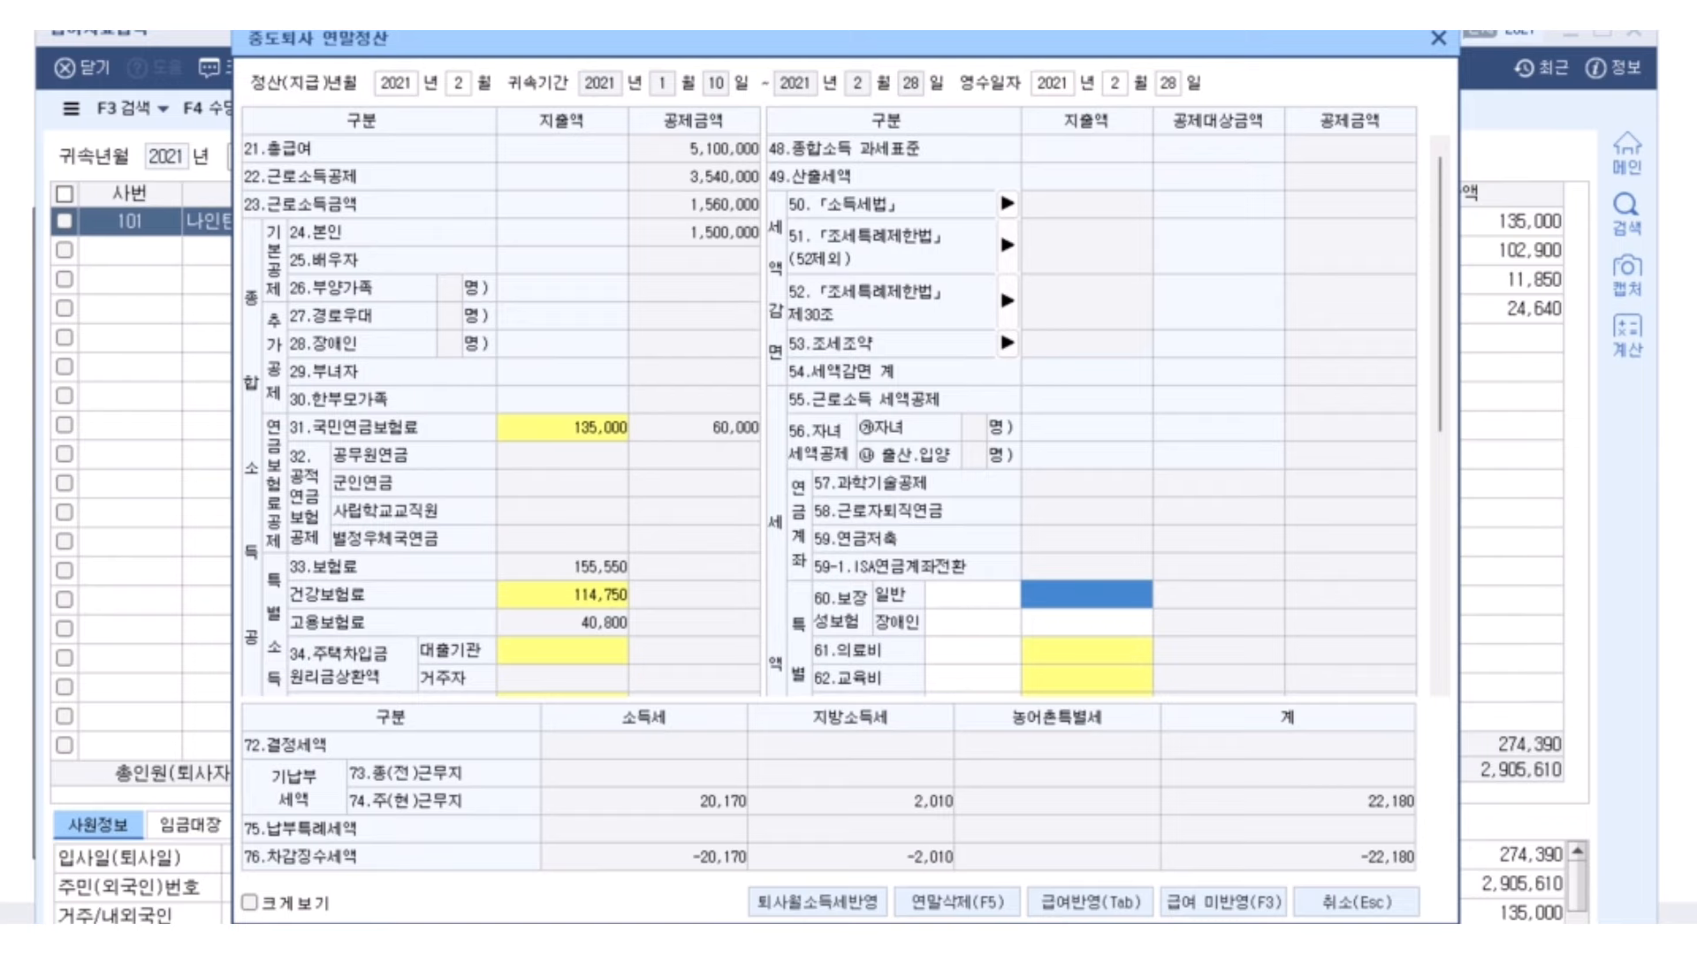
- Examine the 총급여, 근로소득공제, 근로소득금액 and 본인 기본공제 amounts in the 중도퇴사 연말정산 settlement
mouse_move(240, 55)
left_mouse_down()
mouse_move(424, 33)
mouse_move(240, 51)
left_mouse_up()
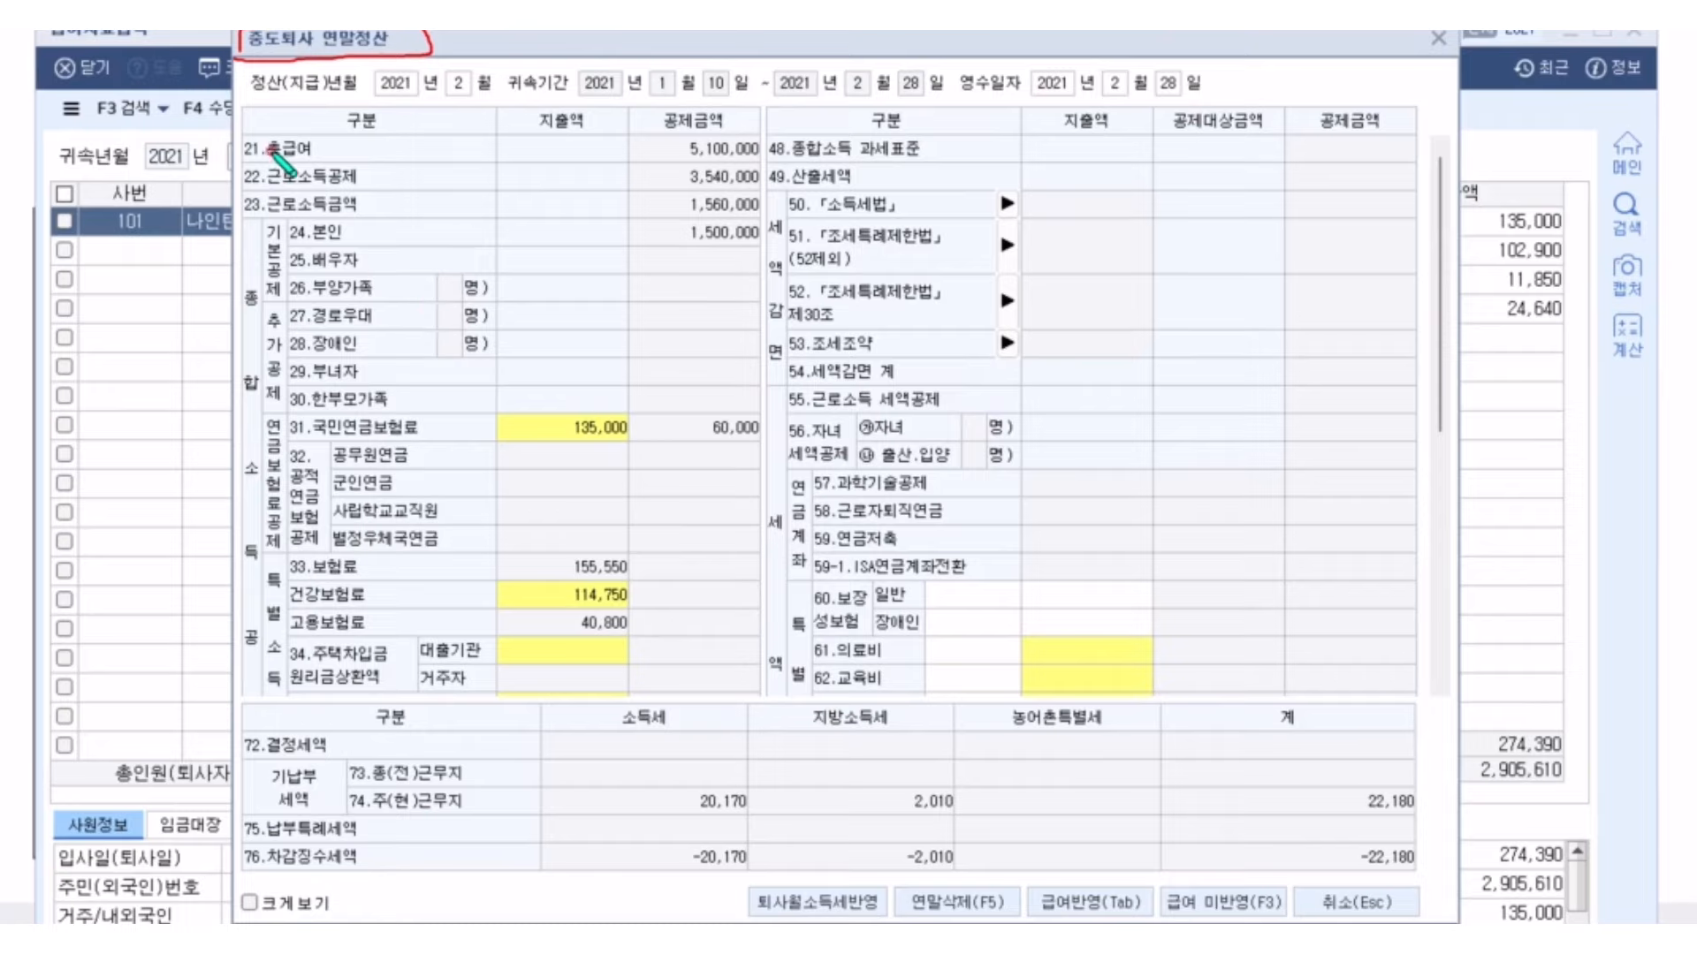
mouse_move(762, 161)
left_mouse_down()
mouse_move(686, 164)
mouse_move(762, 168)
left_mouse_up()
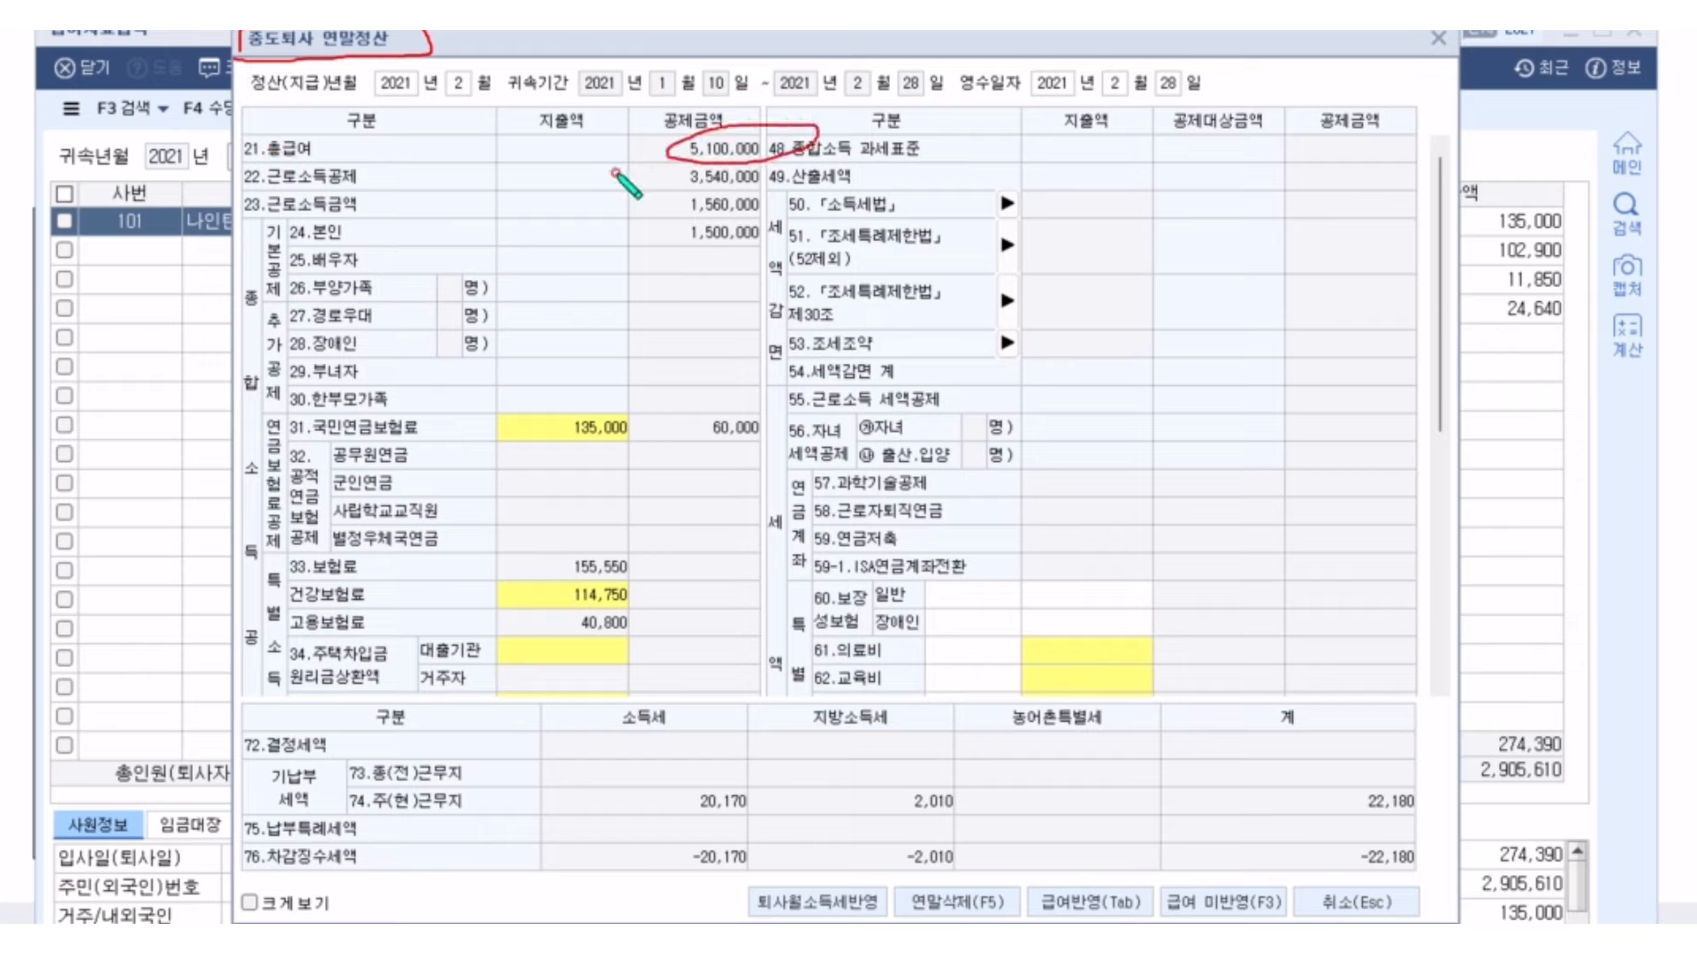
left_click_drag(271, 189, 362, 188)
mouse_move(714, 164)
left_mouse_down()
mouse_move(679, 182)
mouse_move(783, 186)
mouse_move(760, 165)
left_mouse_up()
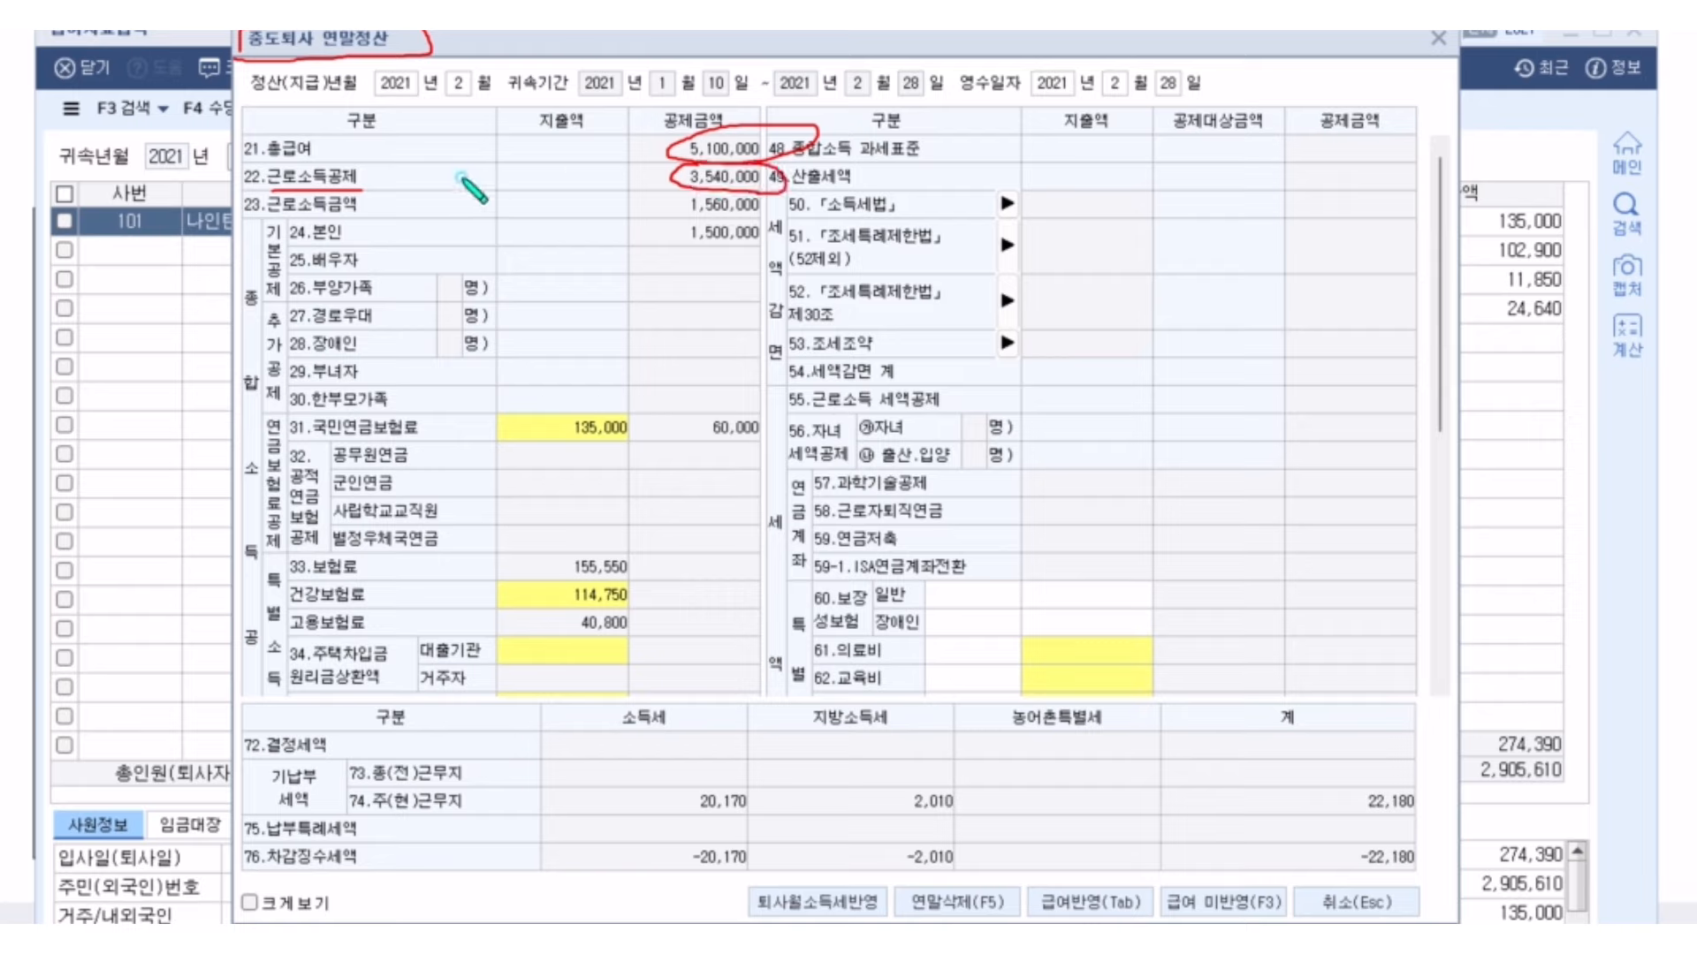
left_click_drag(270, 211, 398, 210)
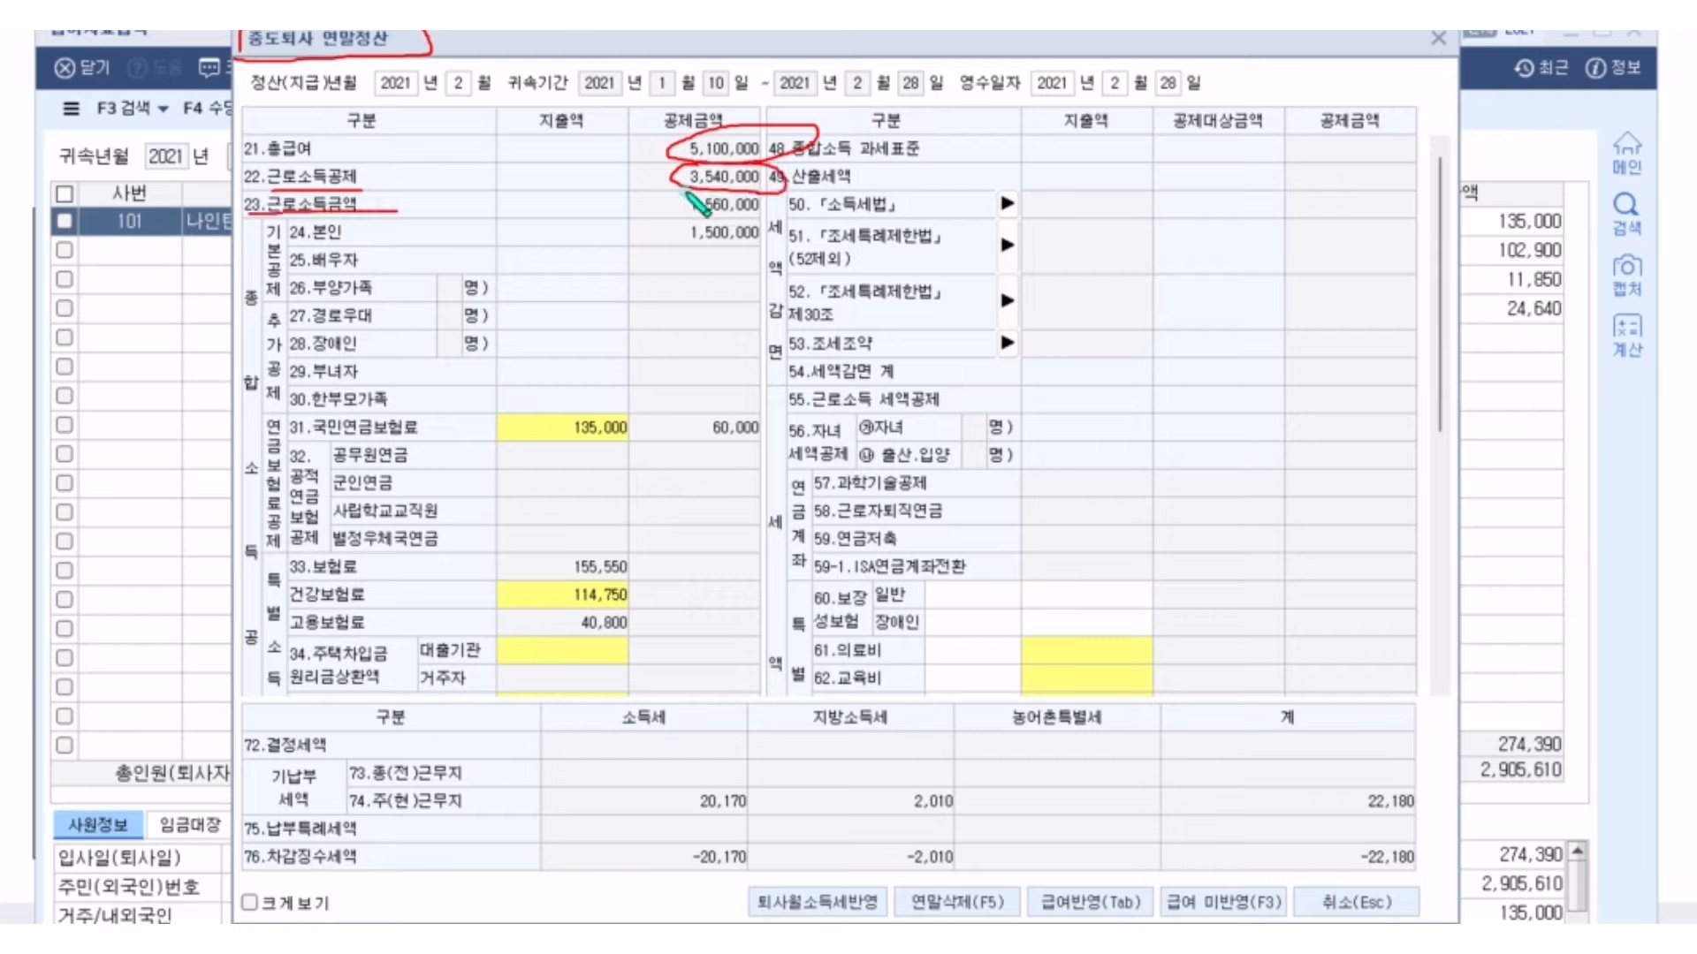
mouse_move(716, 193)
left_mouse_down()
mouse_move(778, 214)
mouse_move(654, 169)
left_mouse_up()
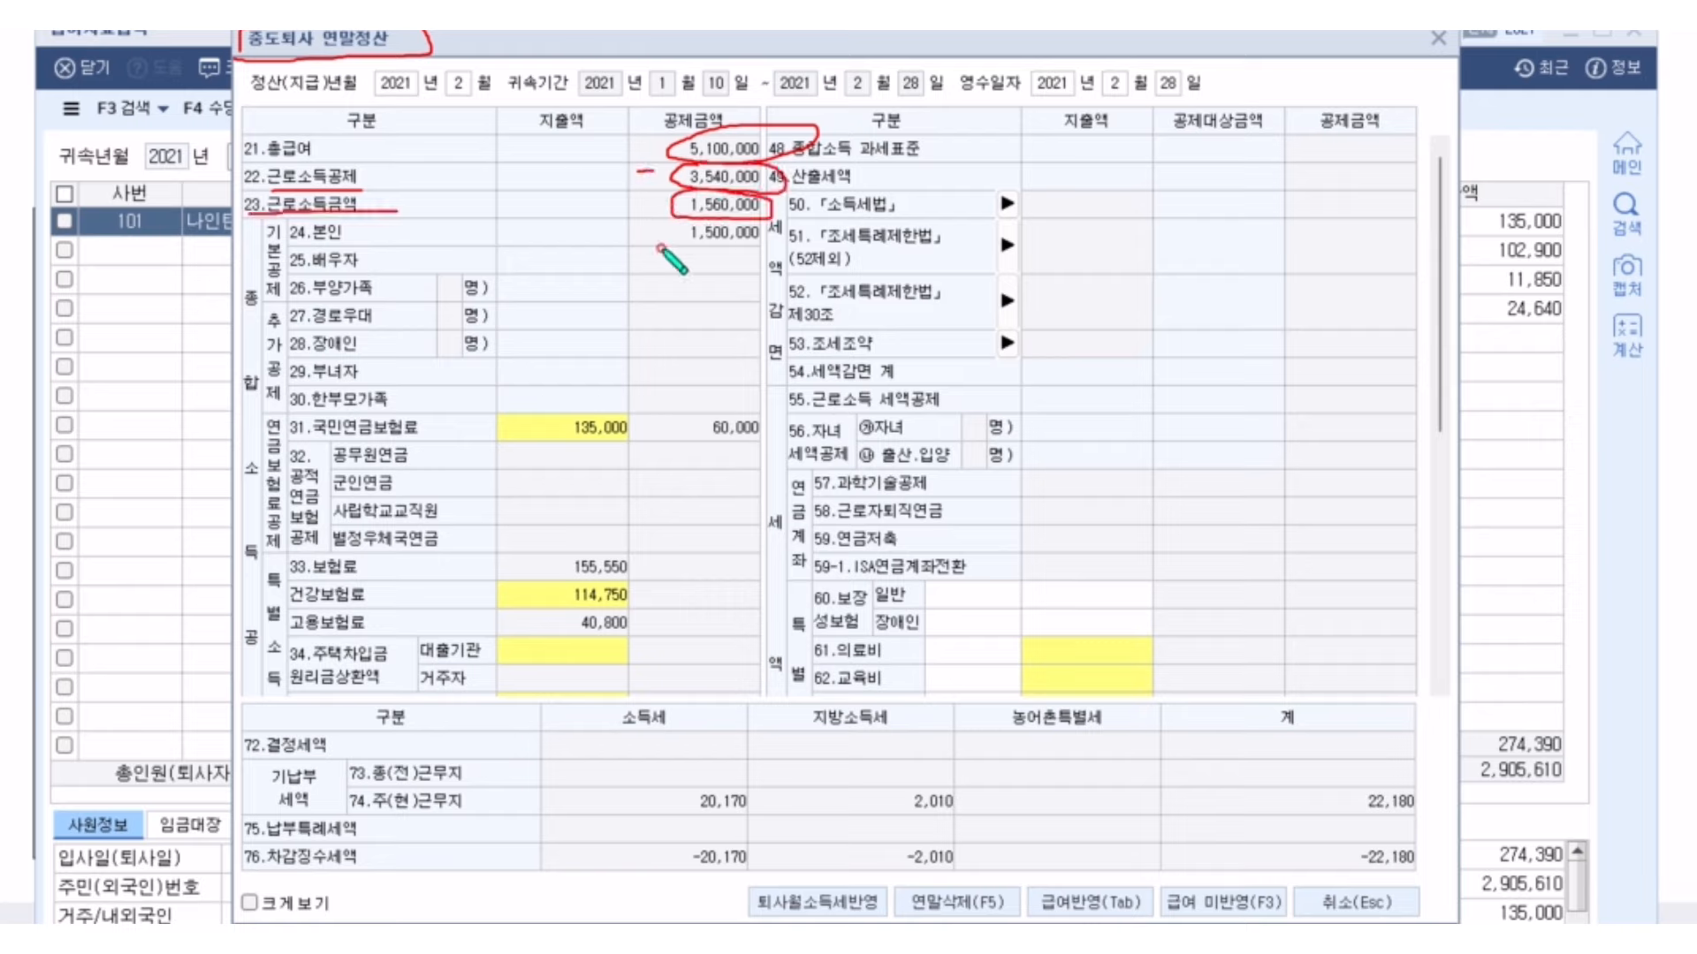
left_click_drag(288, 243, 361, 242)
mouse_move(760, 217)
left_mouse_down()
mouse_move(661, 256)
mouse_move(793, 250)
left_mouse_up()
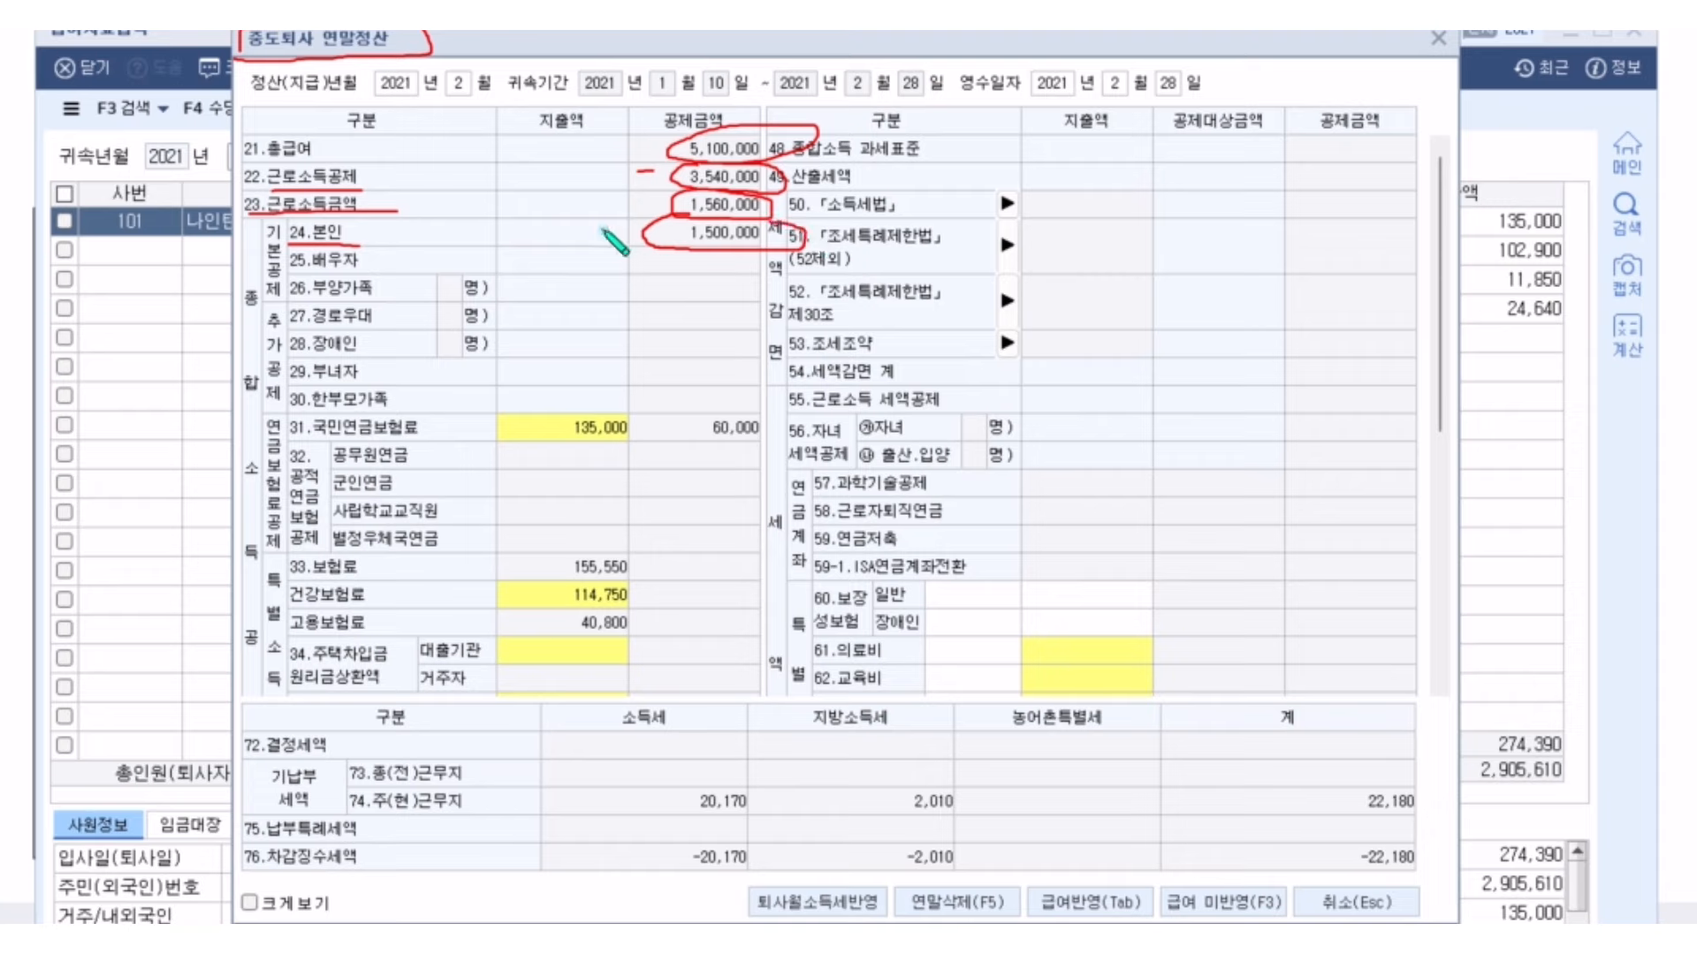
left_click_drag(601, 230, 614, 231)
- Examine the settlement's 국민연금보험료, 건강보험료 and 고용보험료 amounts and the remaining income and tax deduction rows
mouse_move(619, 400)
left_mouse_down()
mouse_move(767, 465)
mouse_move(680, 486)
left_mouse_up()
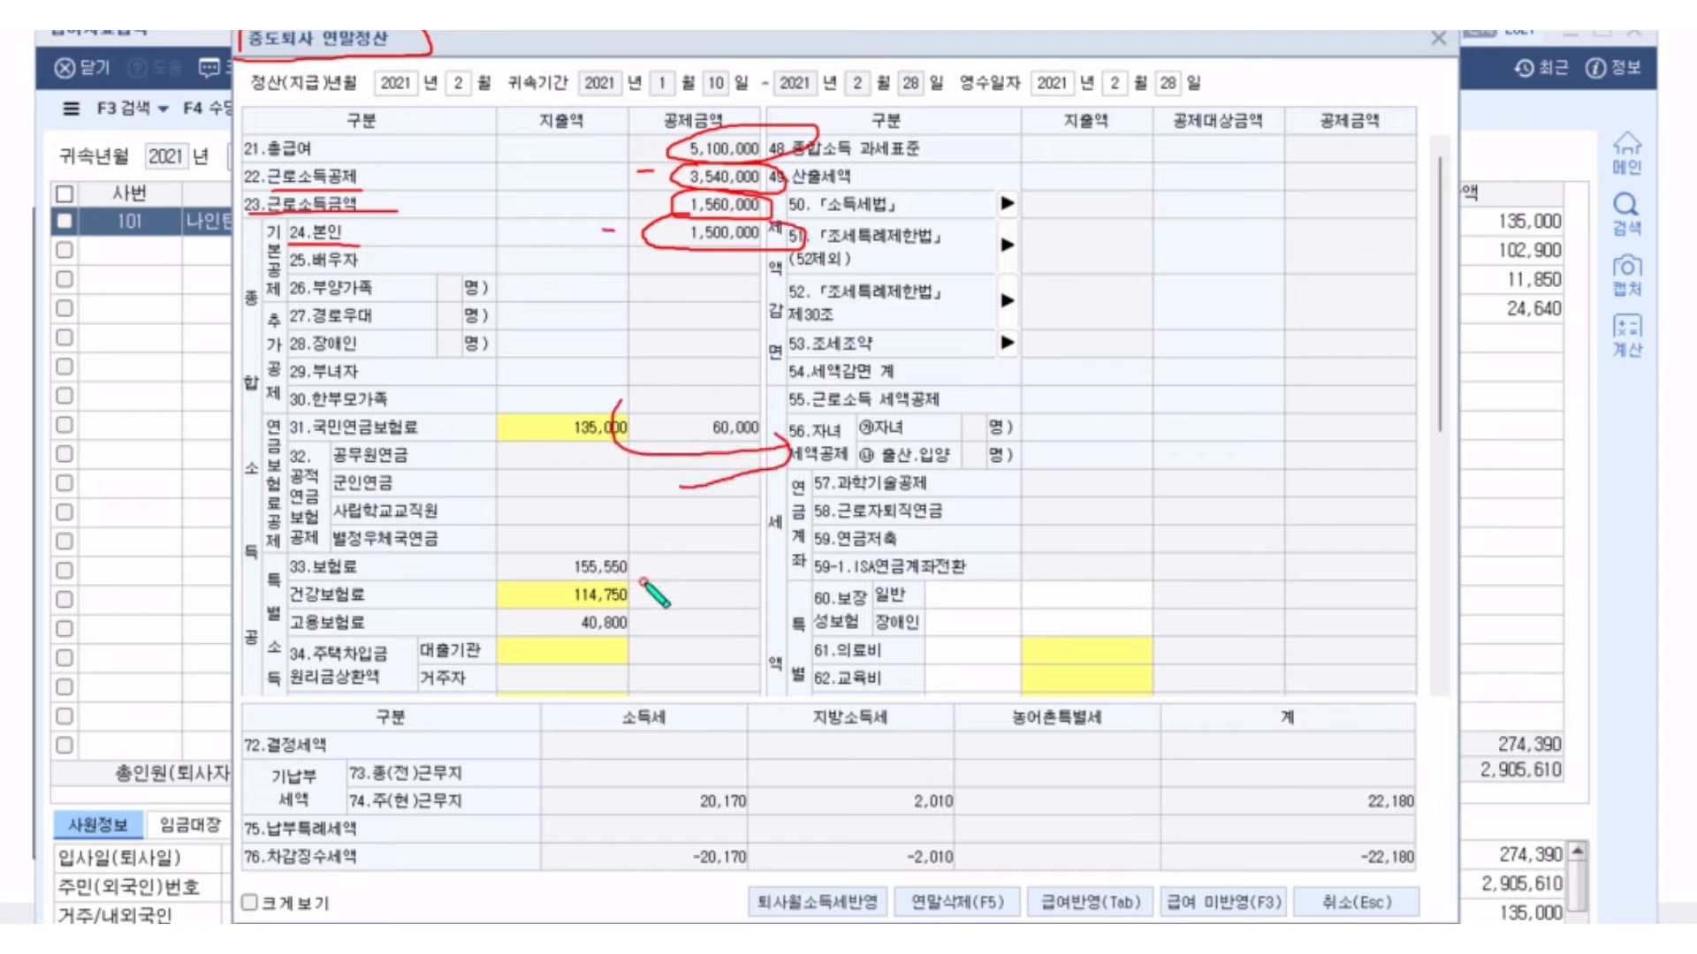
mouse_move(625, 569)
left_mouse_down()
mouse_move(610, 629)
mouse_move(635, 591)
left_mouse_up()
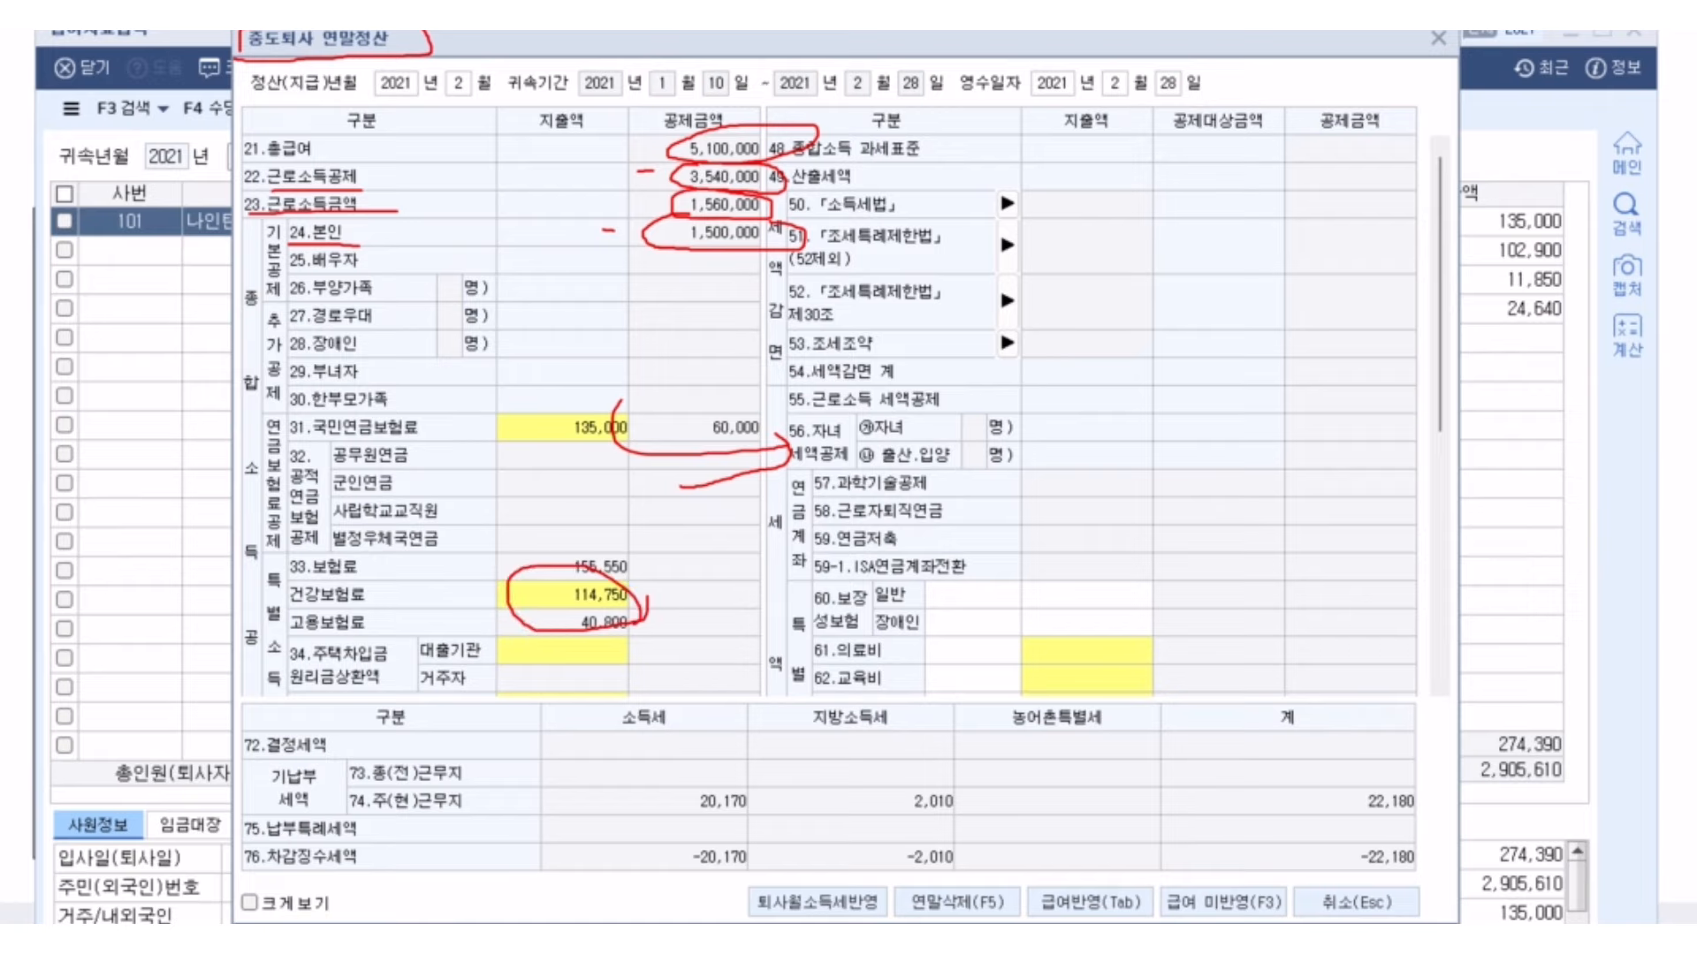
key("Escape")
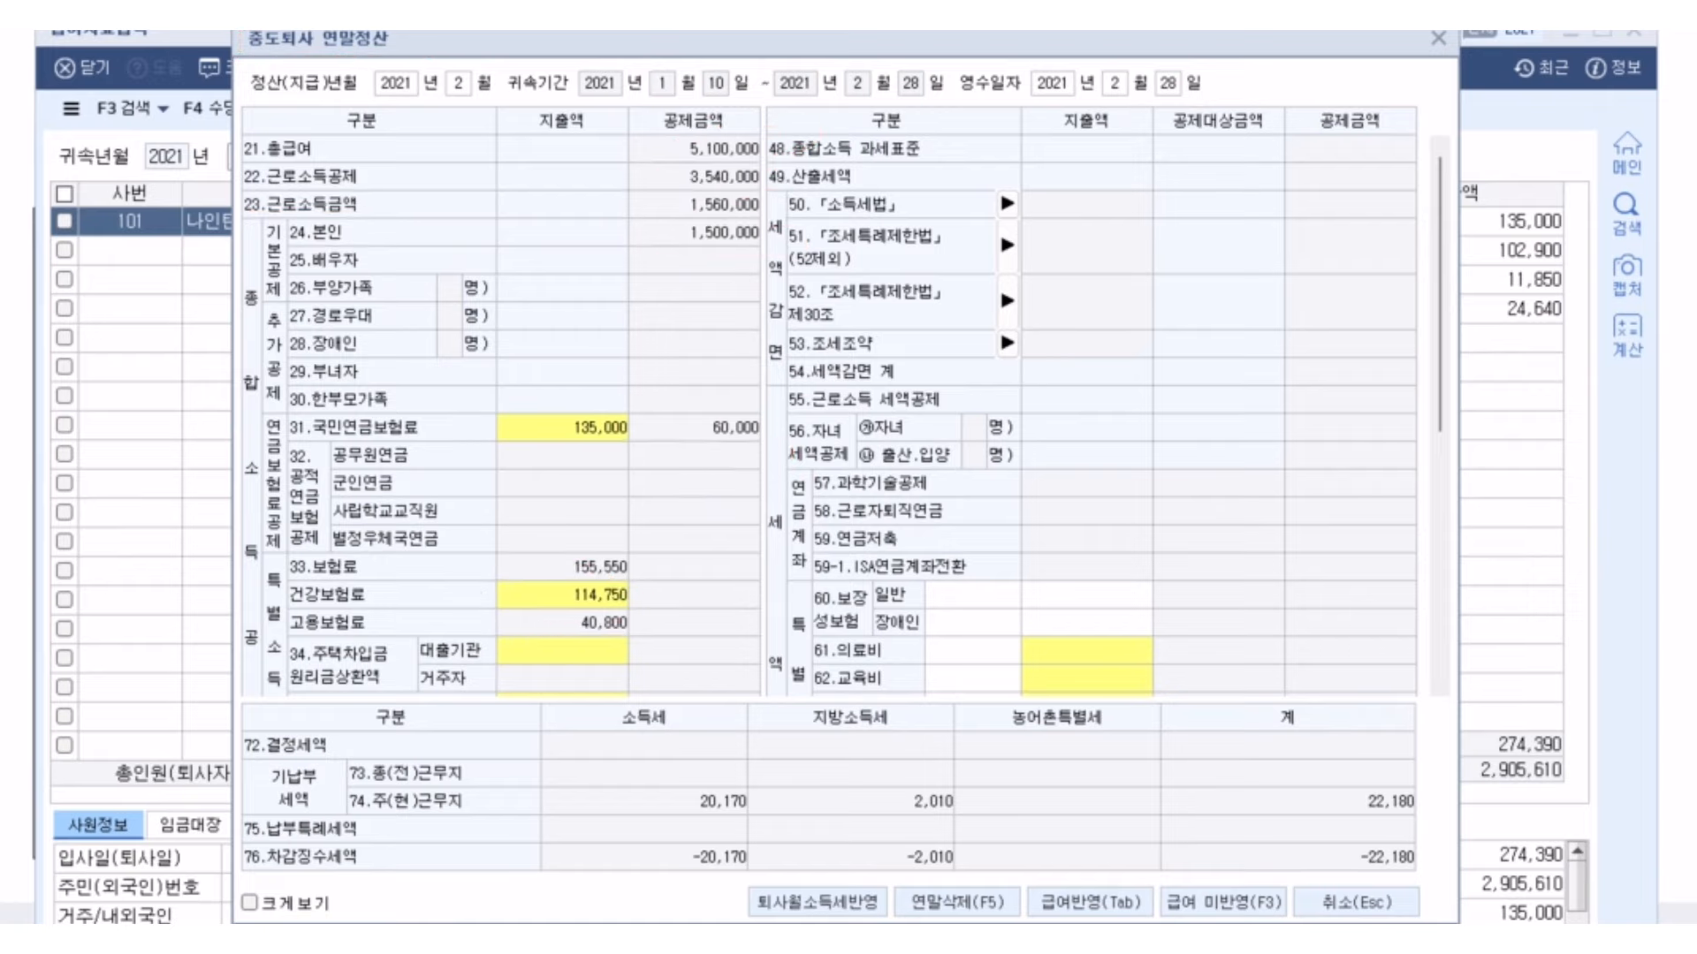
scroll(759, 265, "down", 5)
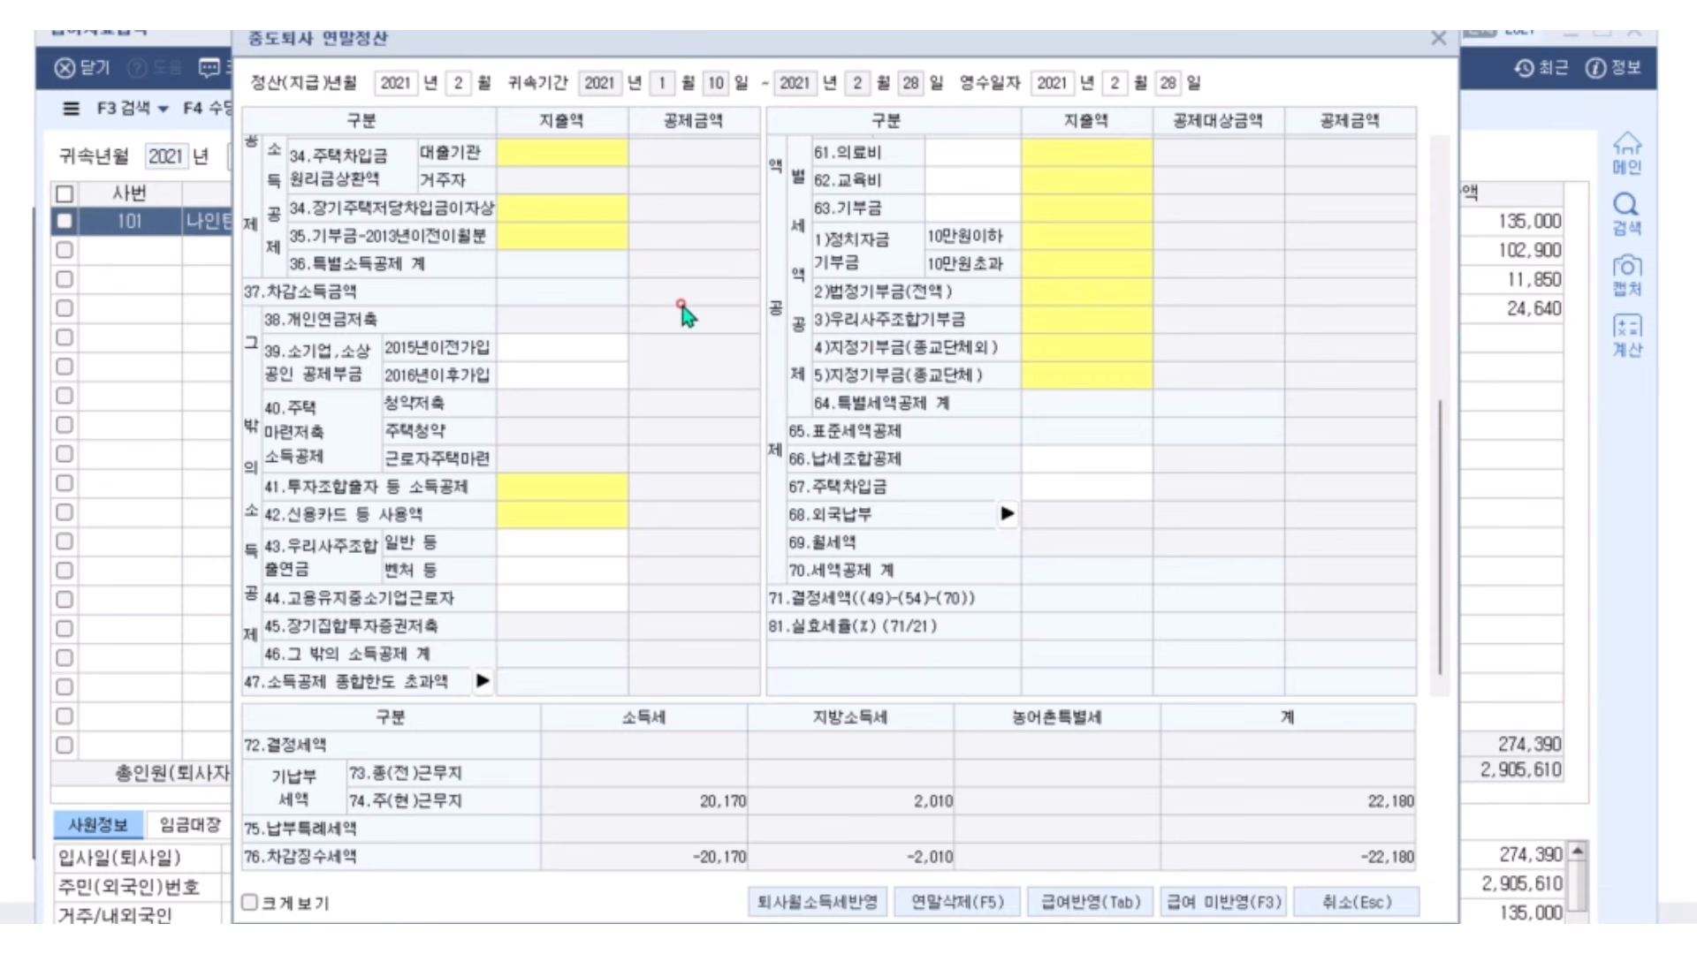
scroll(680, 310, "up", 5)
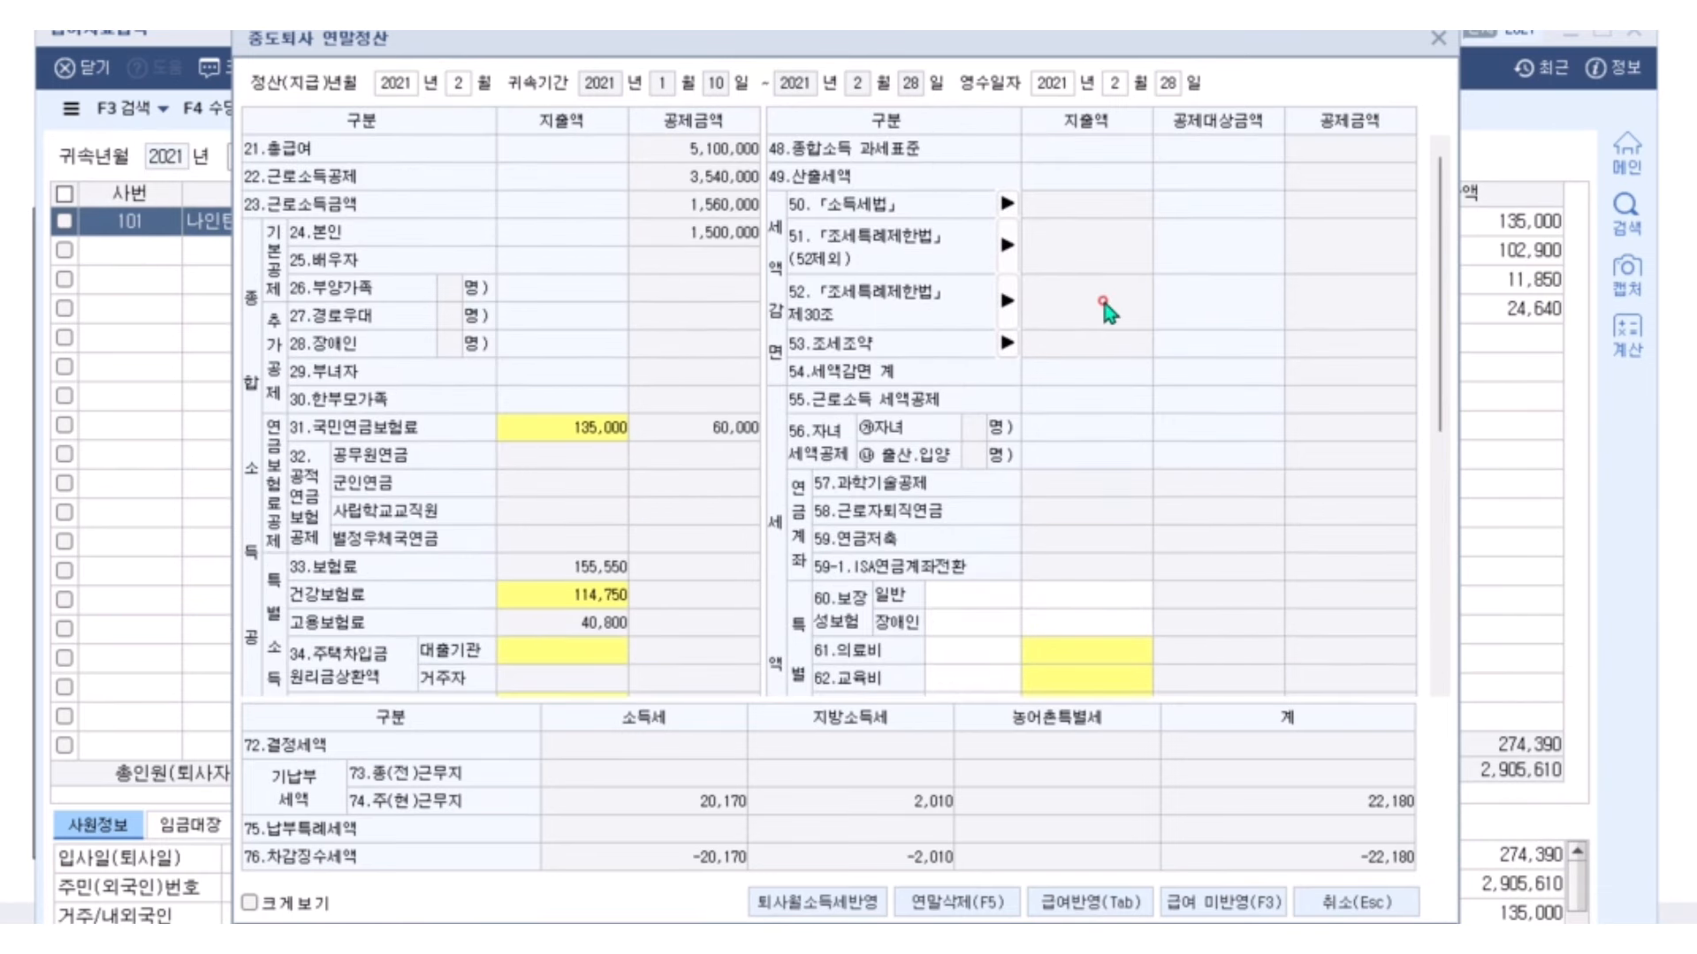
scroll(1100, 309, "down", 5)
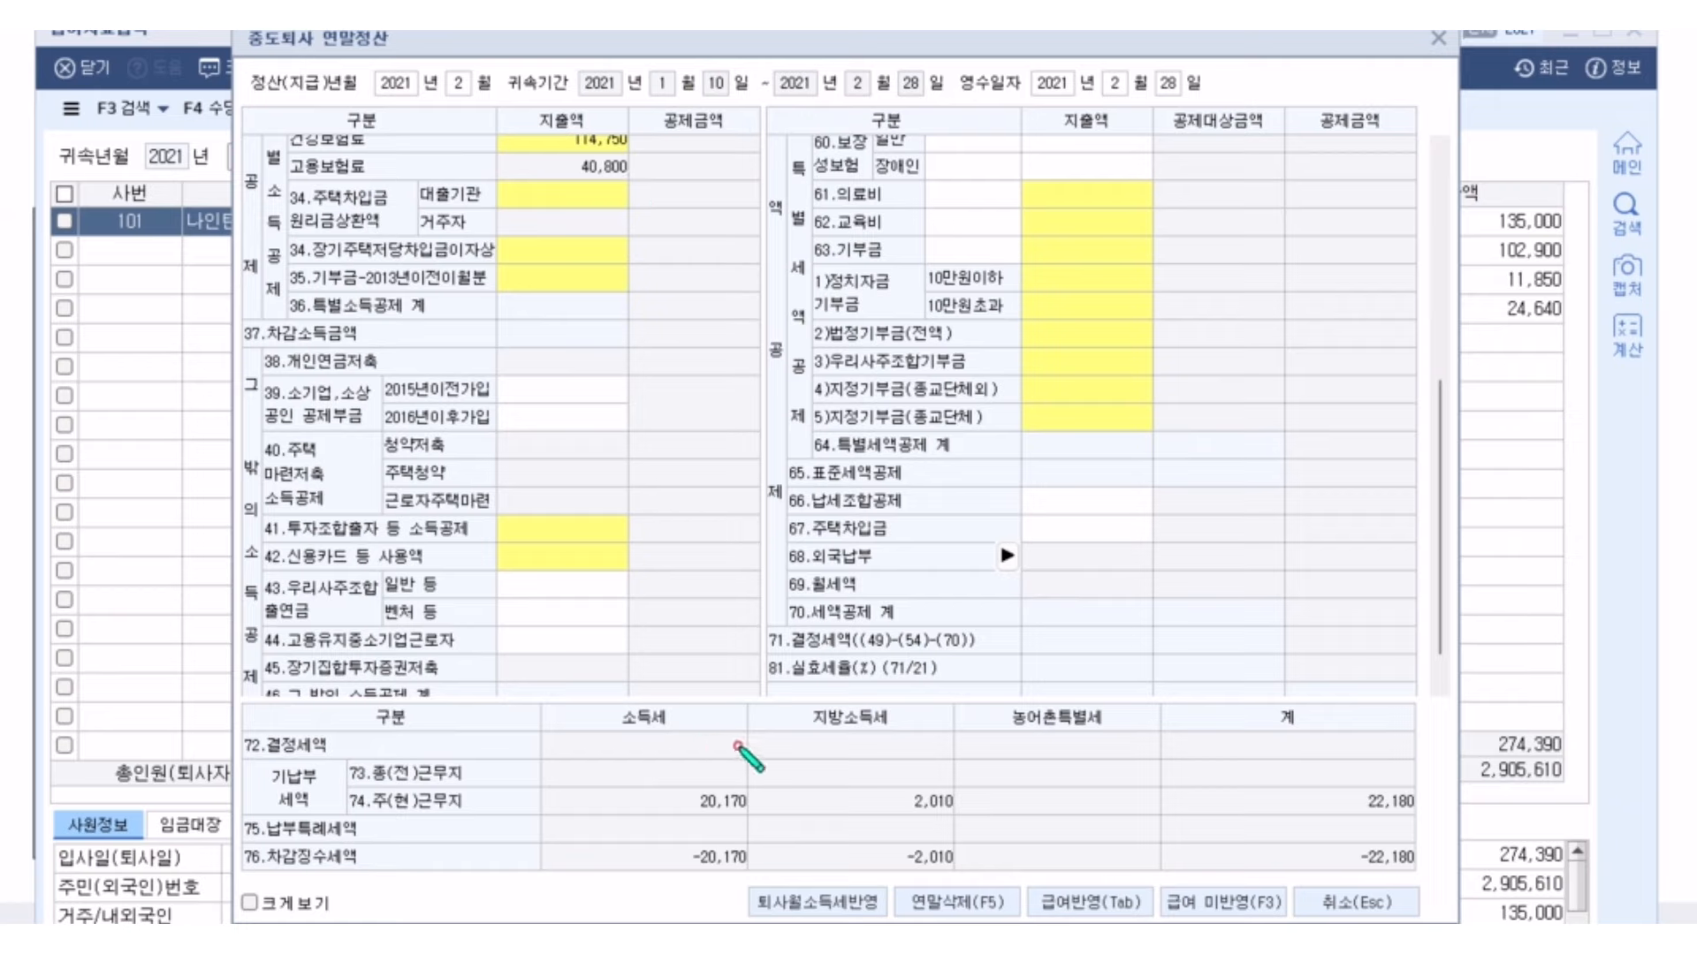
- Compare the 결정세액, 주(현)근무지 기납부세액 and 차감징수세액 rows for 소득세 and 지방소득세
mouse_move(247, 747)
left_mouse_down()
mouse_move(809, 766)
mouse_move(912, 717)
mouse_move(324, 716)
mouse_move(234, 749)
mouse_move(340, 758)
left_mouse_up()
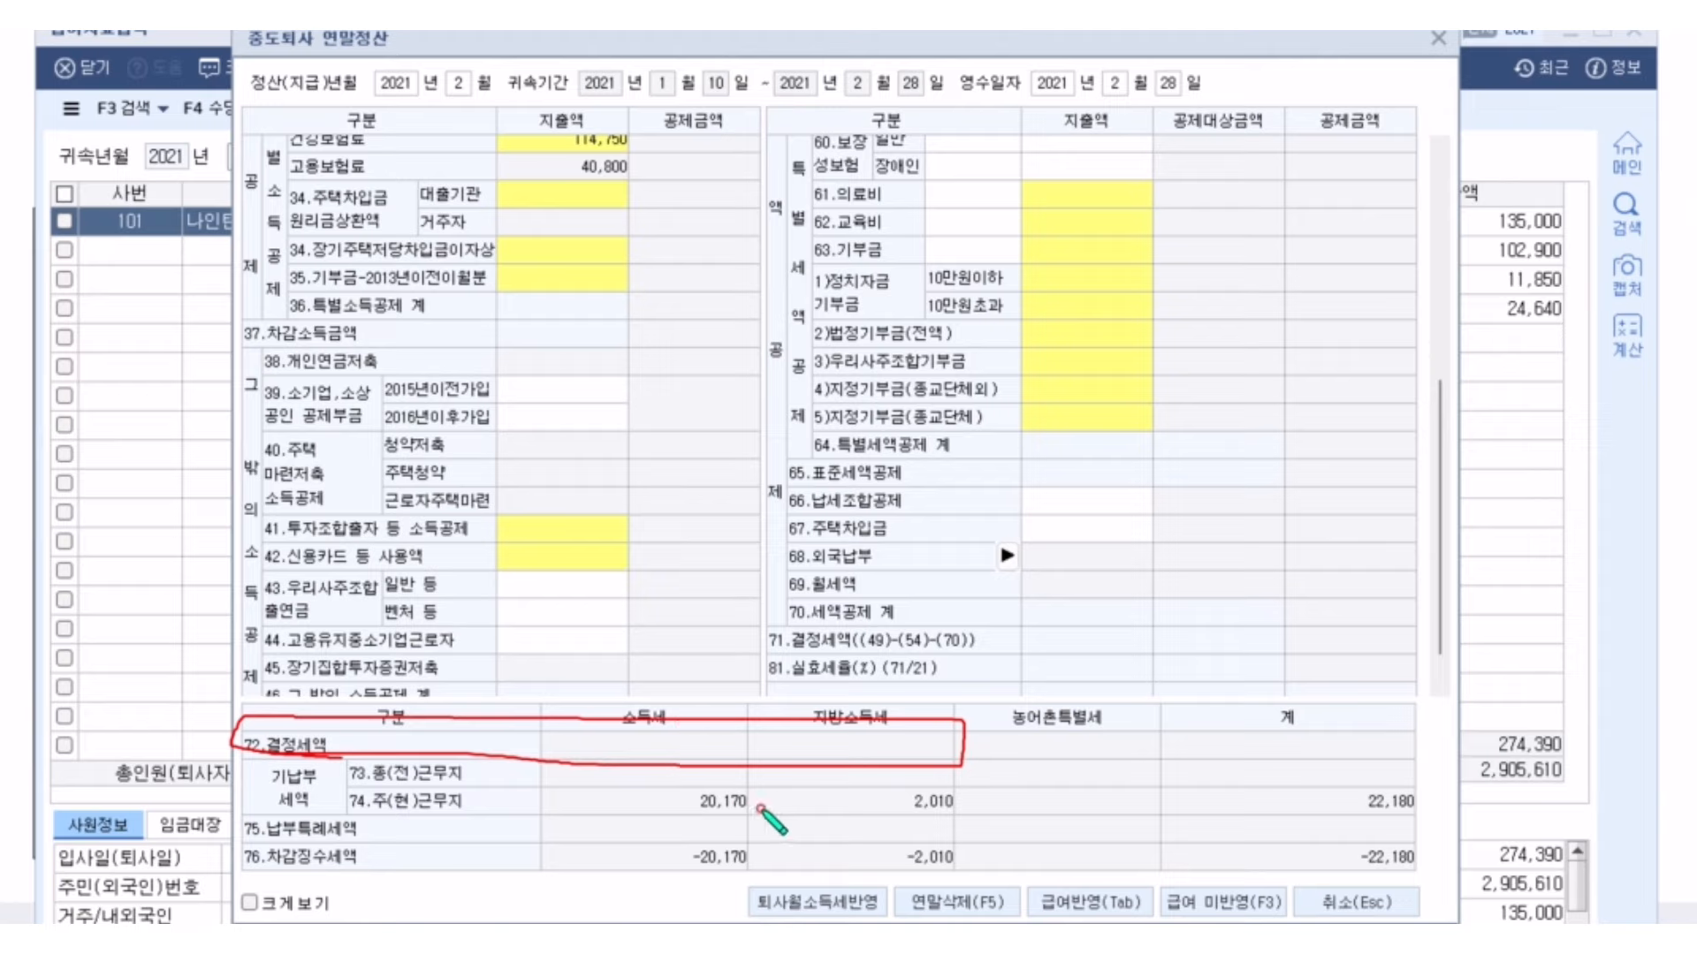
mouse_move(760, 807)
left_mouse_down()
mouse_move(715, 820)
mouse_move(681, 770)
mouse_move(760, 806)
left_mouse_up()
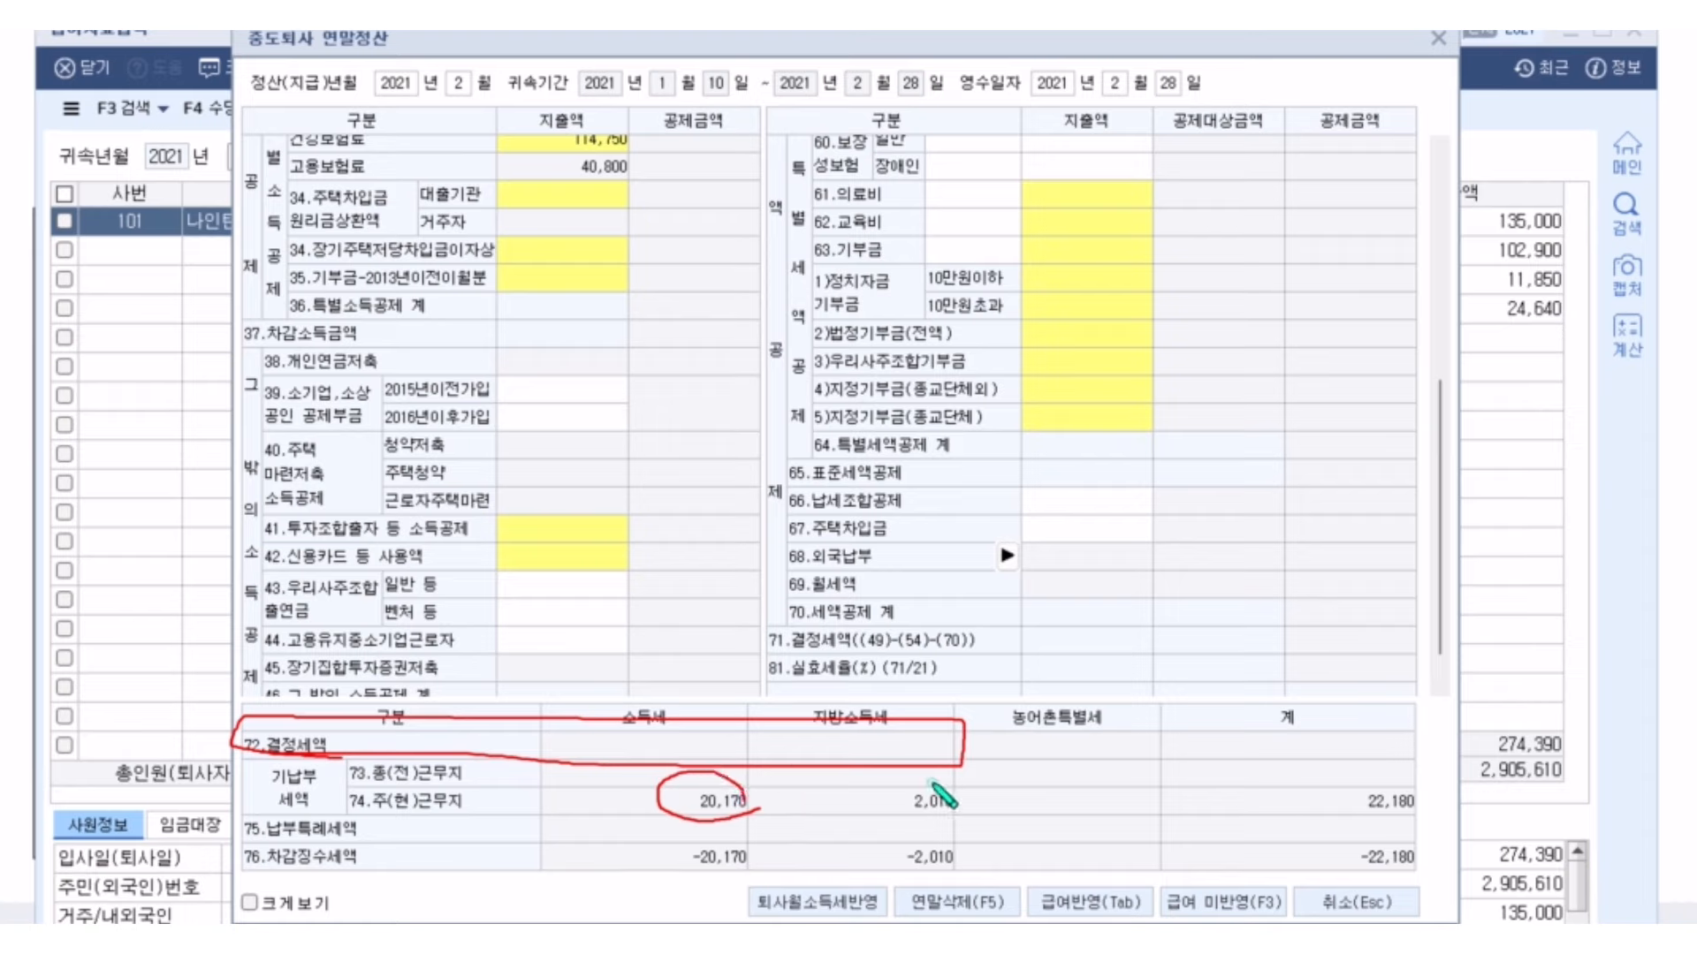
mouse_move(940, 783)
left_mouse_down()
mouse_move(912, 823)
mouse_move(970, 791)
mouse_move(910, 780)
left_mouse_up()
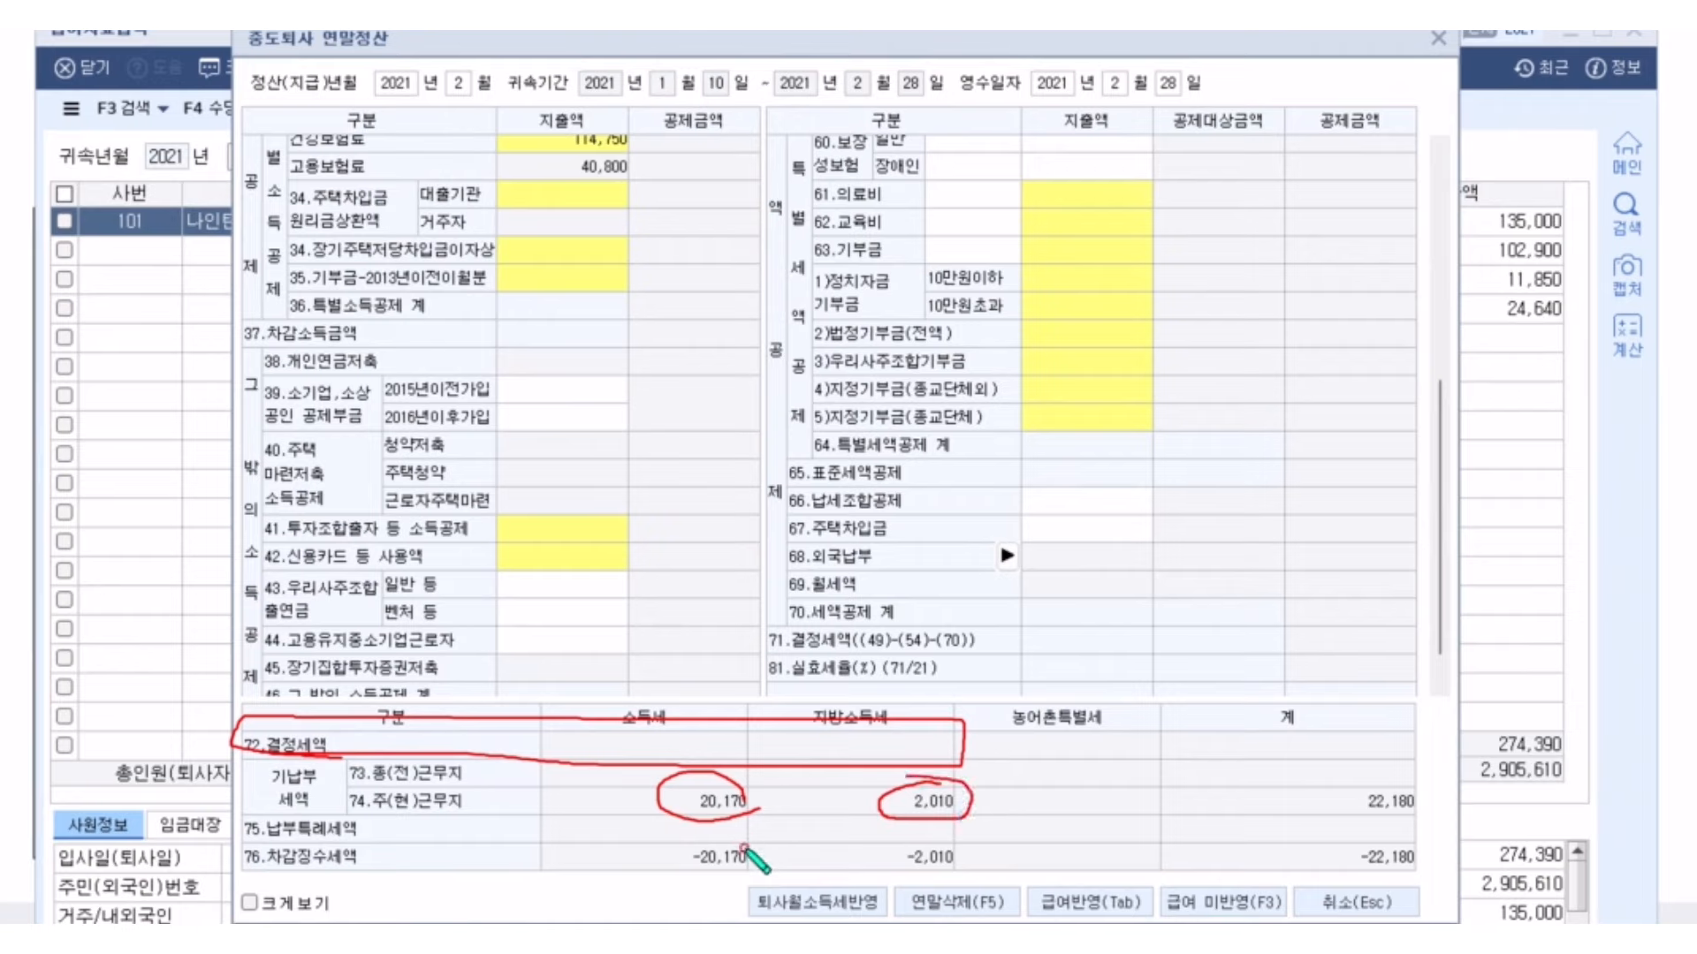
mouse_move(746, 846)
left_mouse_down()
mouse_move(677, 847)
mouse_move(742, 880)
mouse_move(919, 879)
mouse_move(938, 844)
mouse_move(705, 843)
left_mouse_up()
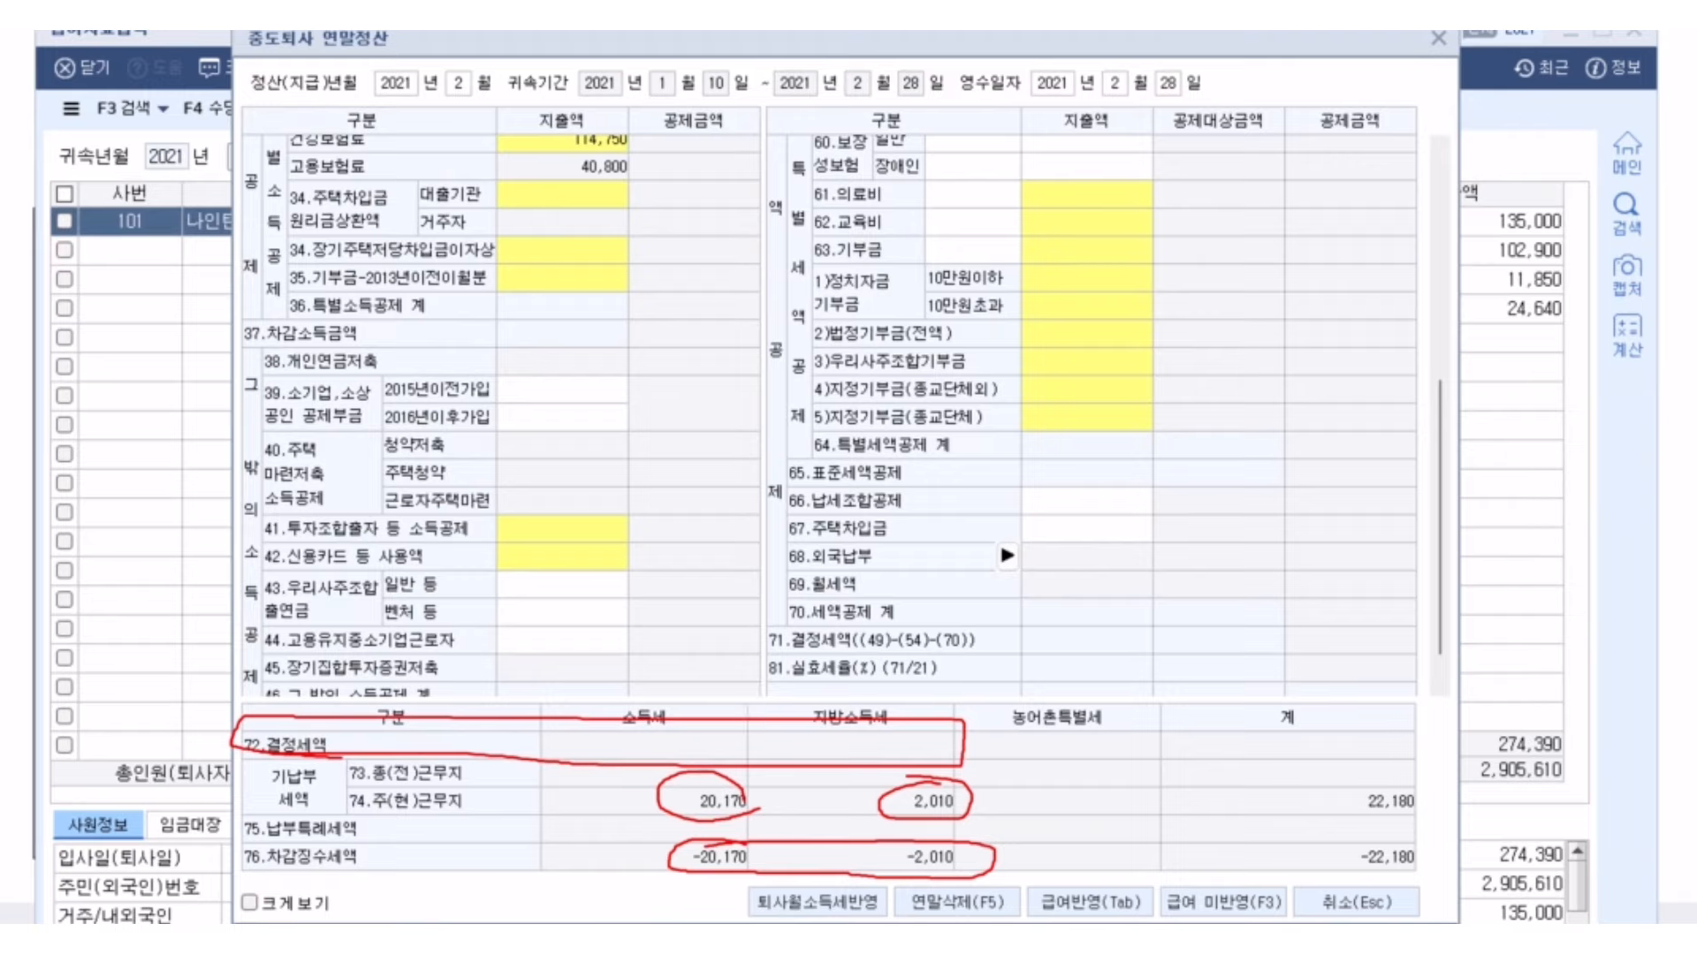
key("e")
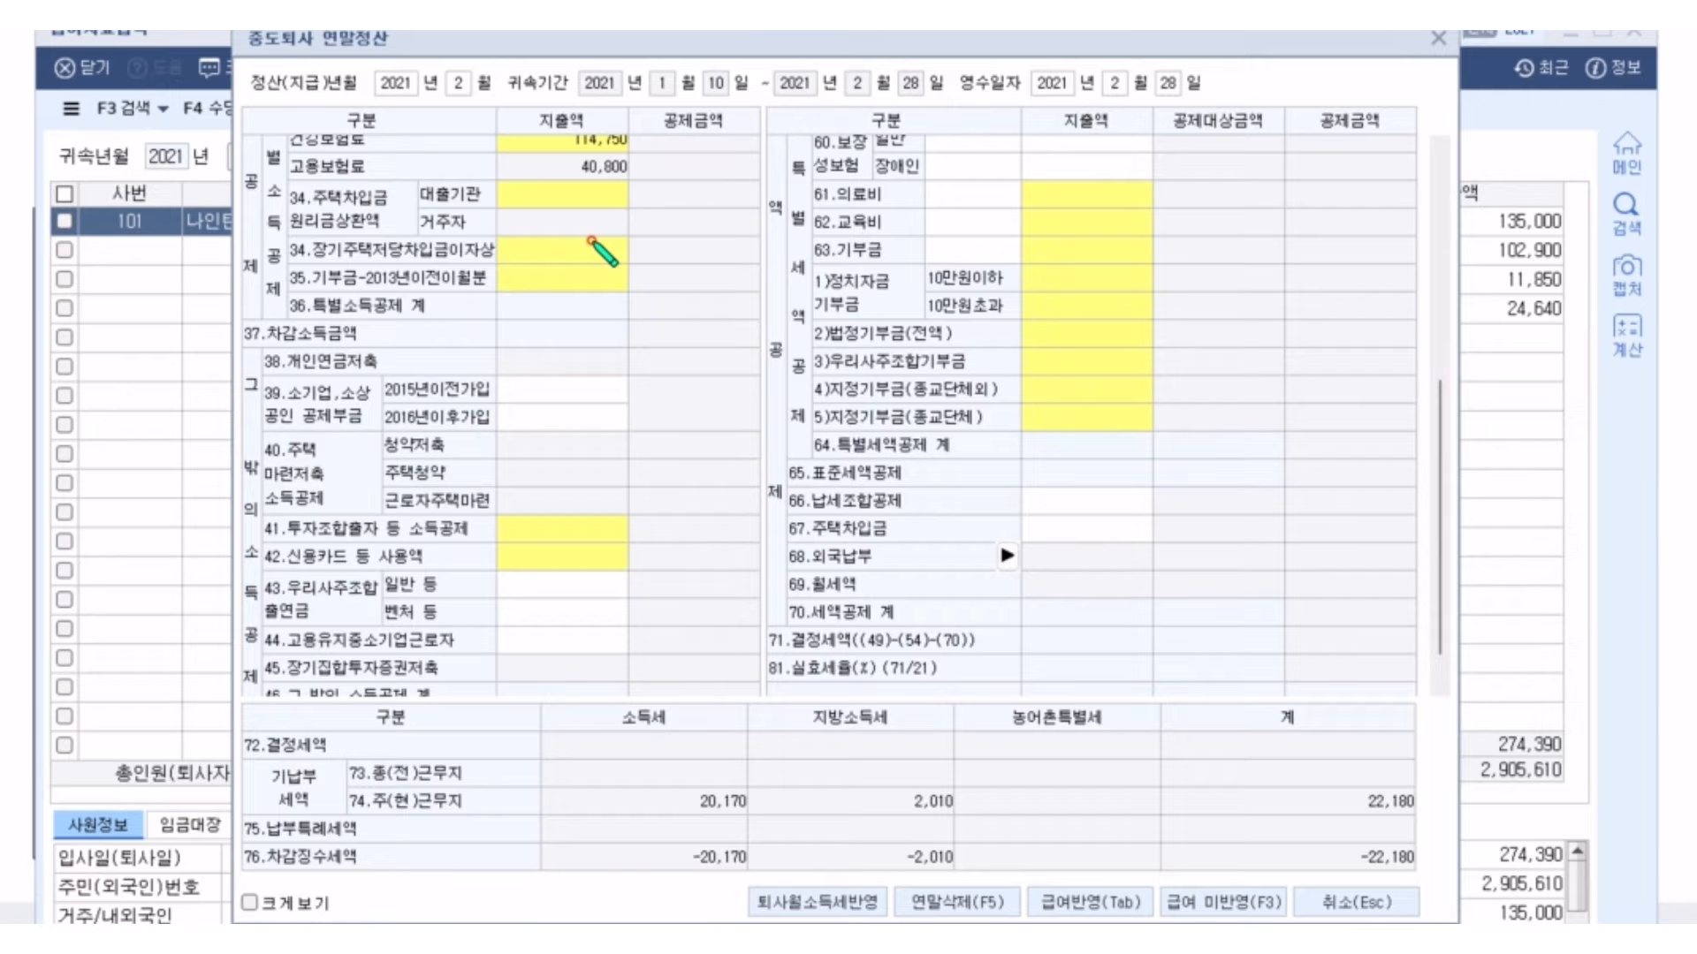
- Reflect the 중도퇴사 연말정산 result in the resigned employee's February payroll with 급여반영
mouse_move(417, 34)
left_mouse_down()
mouse_move(405, 63)
mouse_move(226, 32)
mouse_move(382, 55)
left_mouse_up()
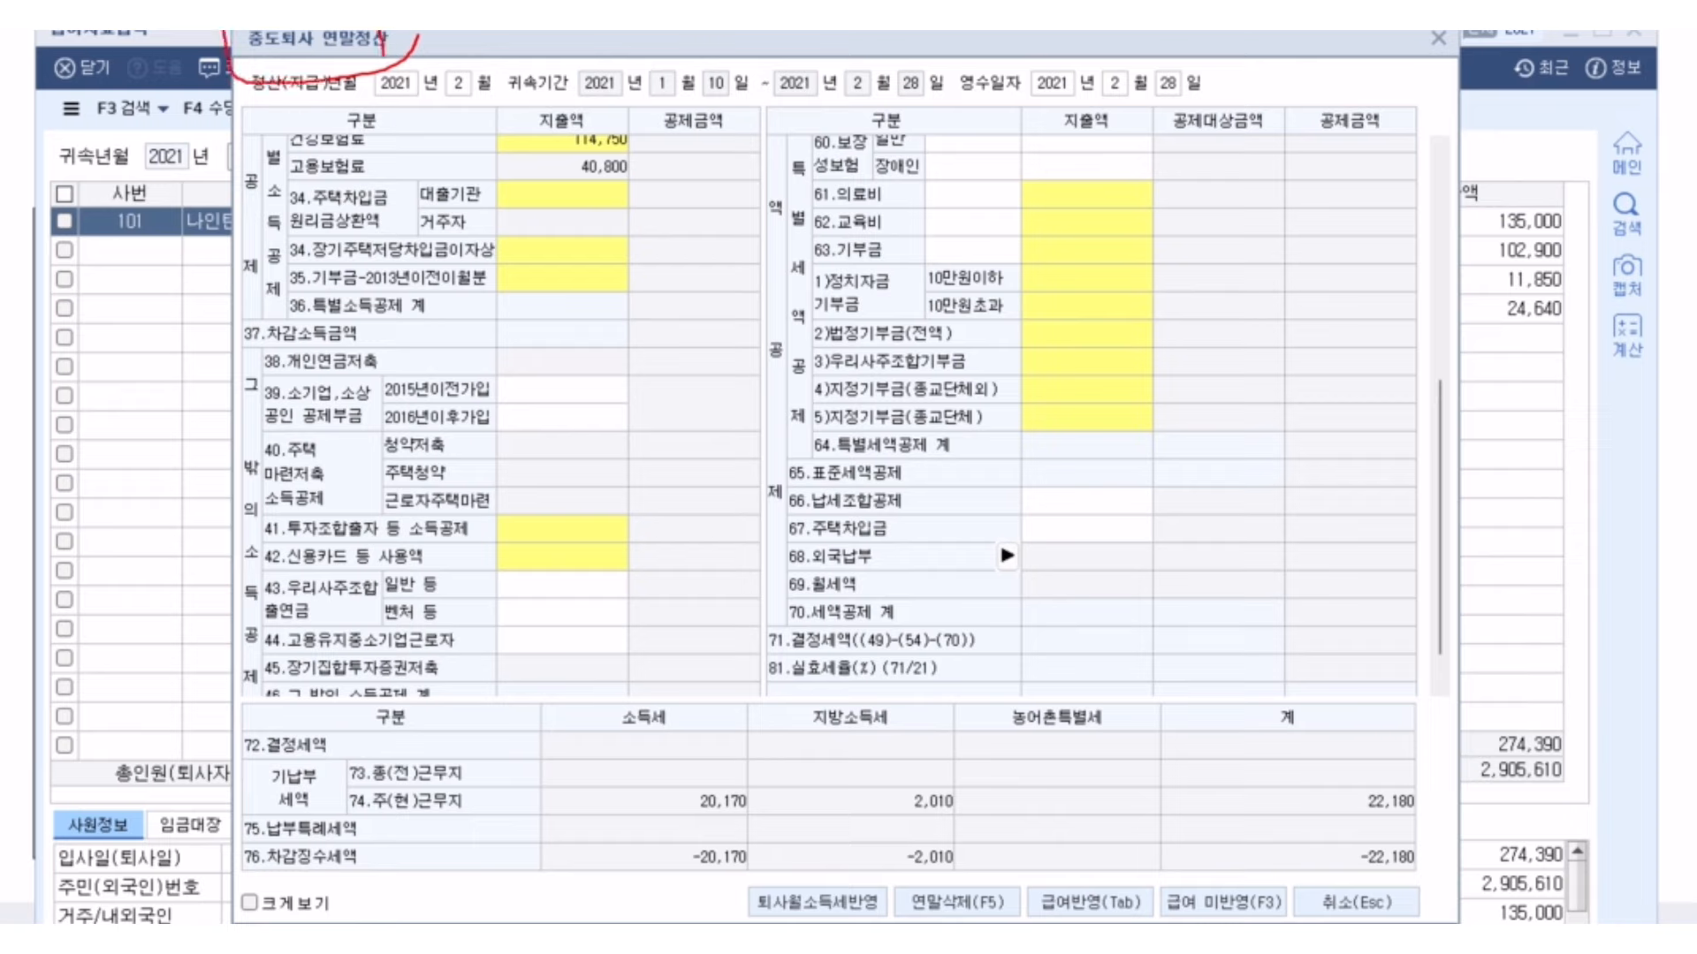
left_click(1640, 27)
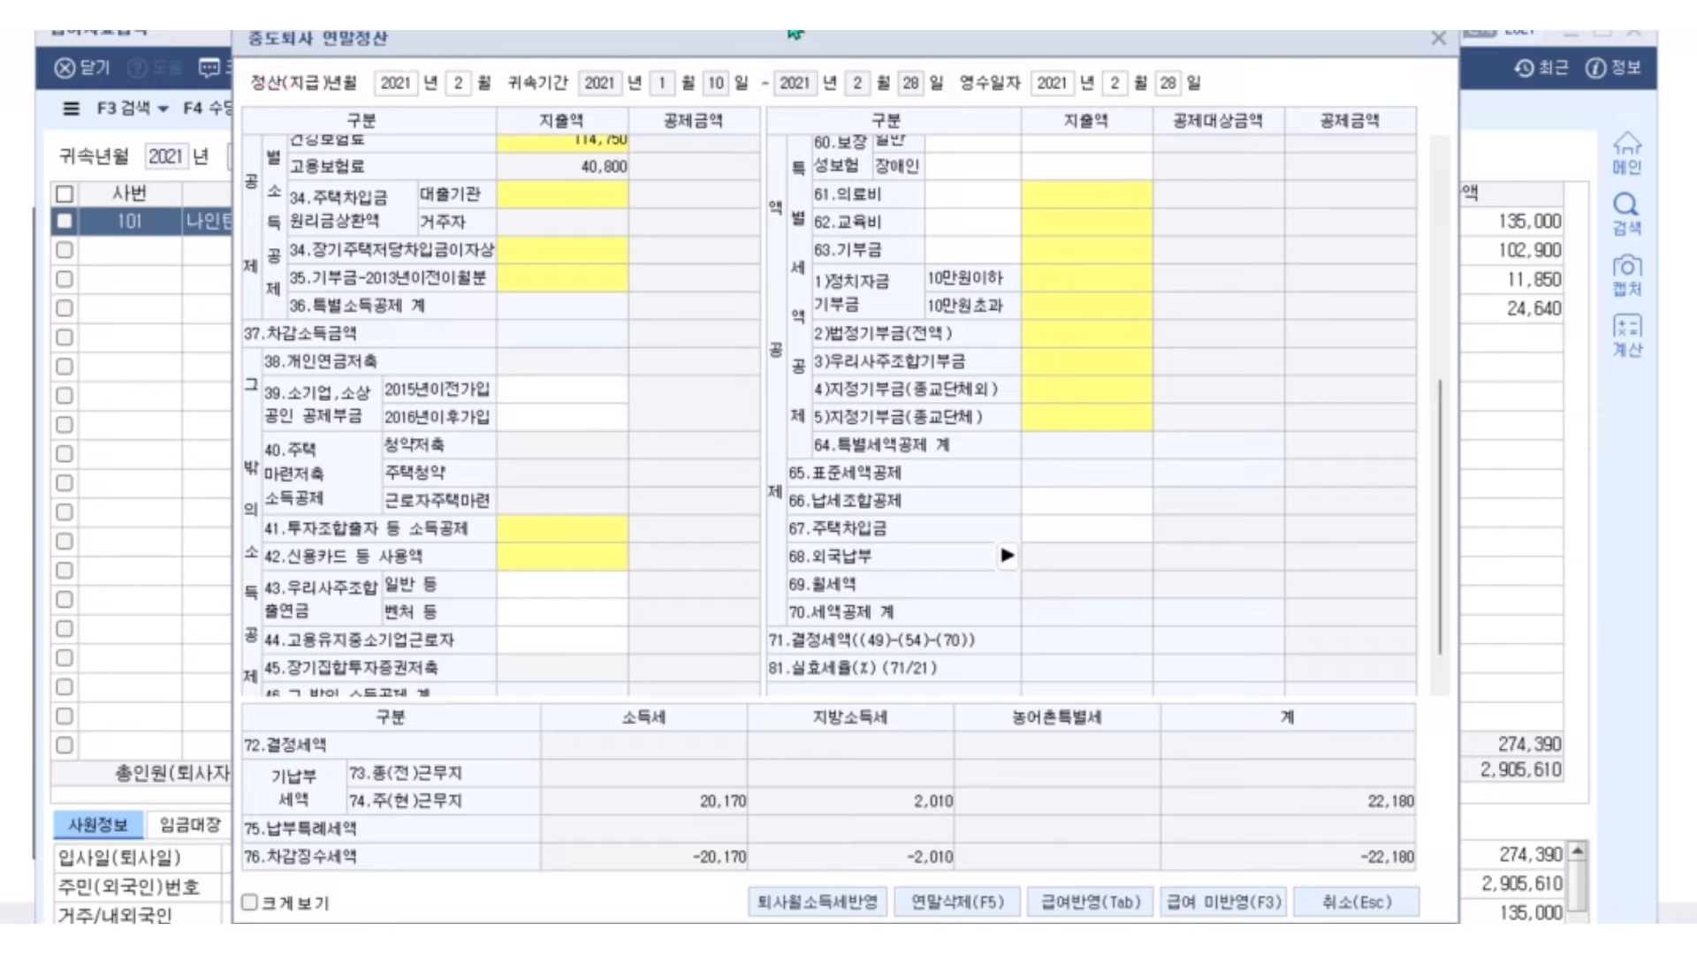
mouse_move(1144, 917)
left_mouse_down()
mouse_move(1115, 846)
mouse_move(1121, 919)
left_mouse_up()
left_click_drag(1055, 830, 1102, 814)
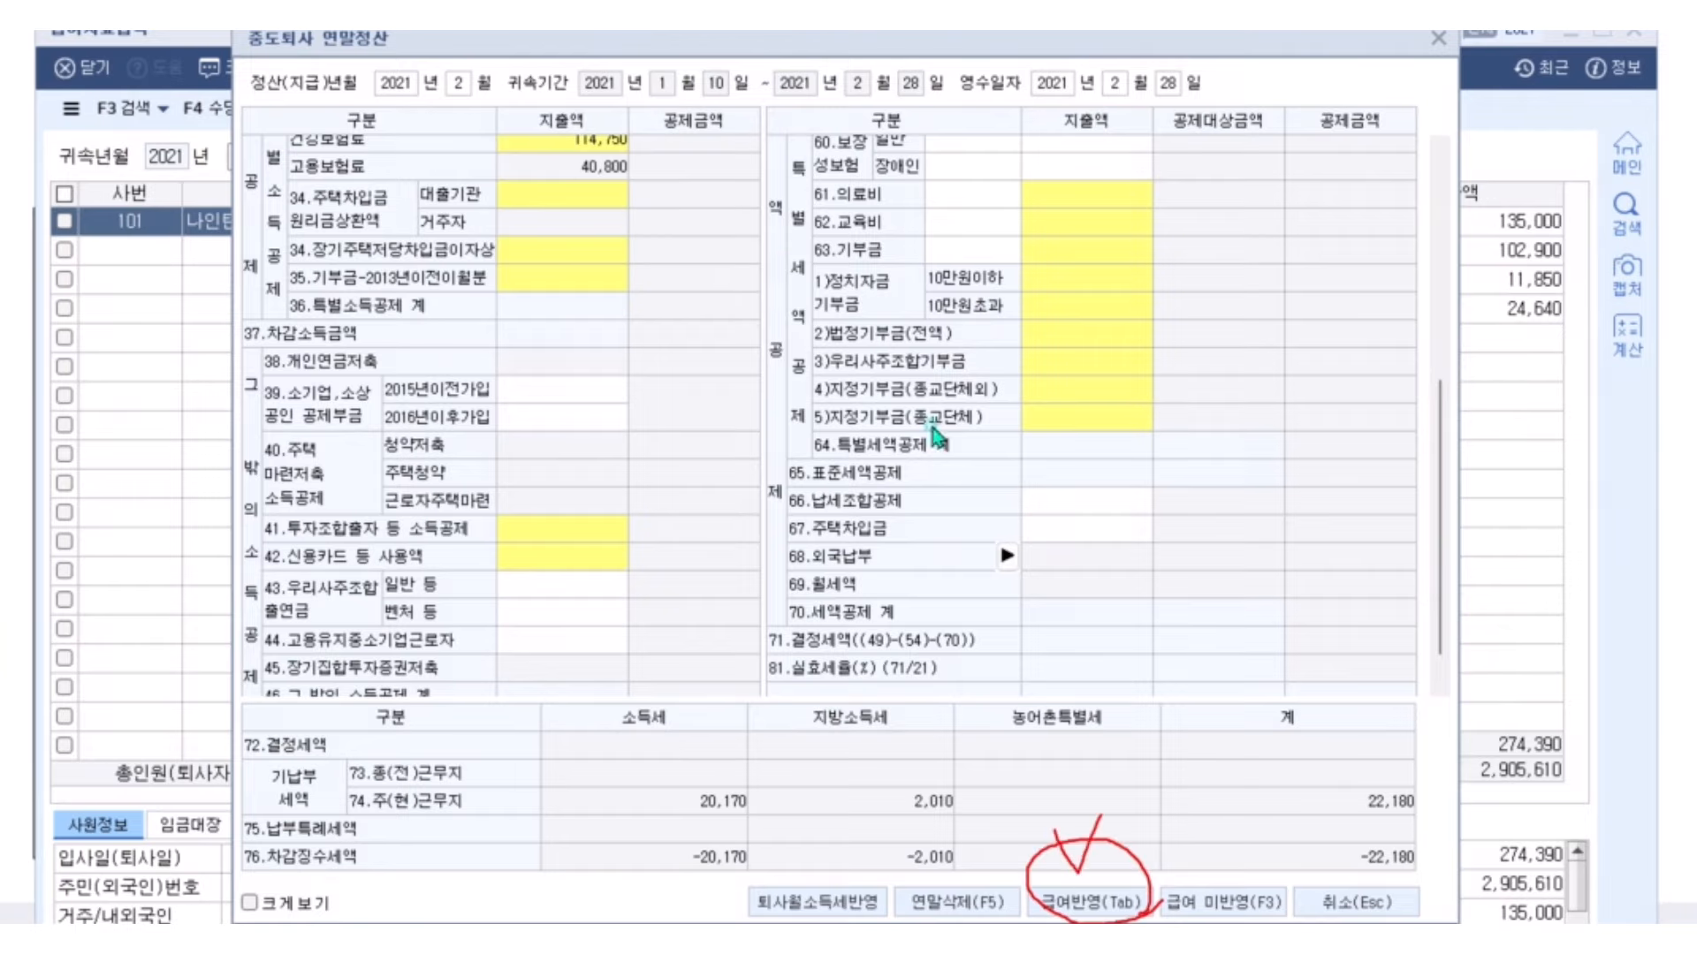
key("ctrl+shift+2")
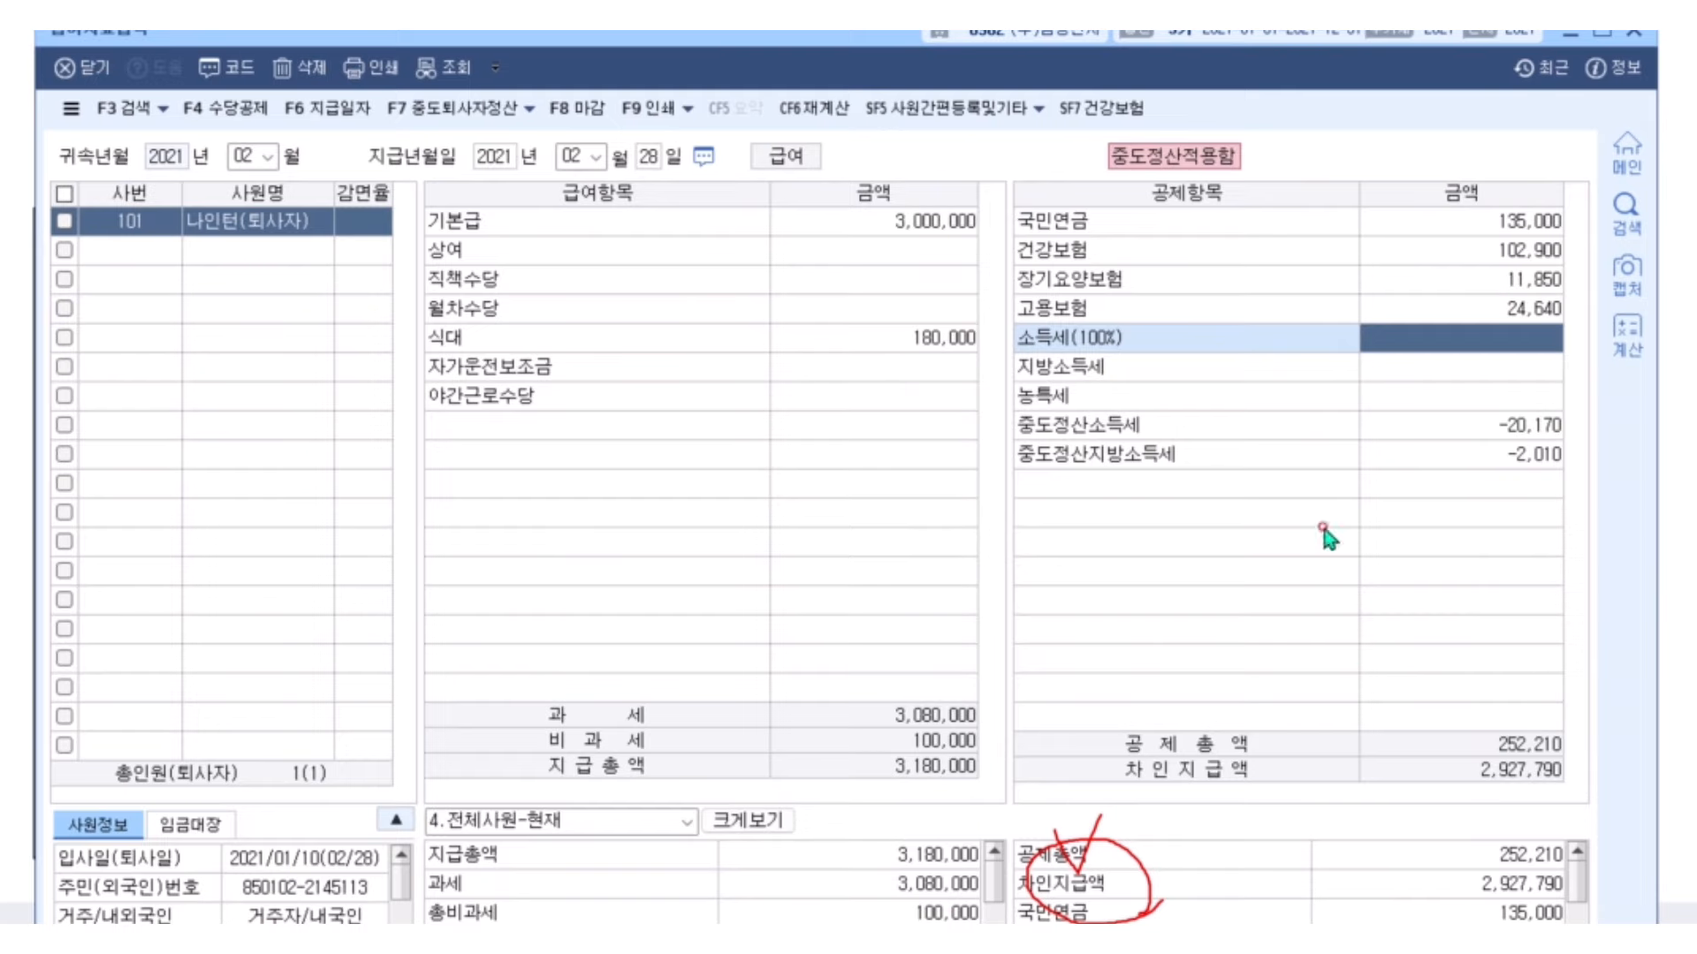
- Check the 중도정산소득세 and 중도정산지방소득세 amounts in the resigned employee's February deductions
left_click(1474, 425)
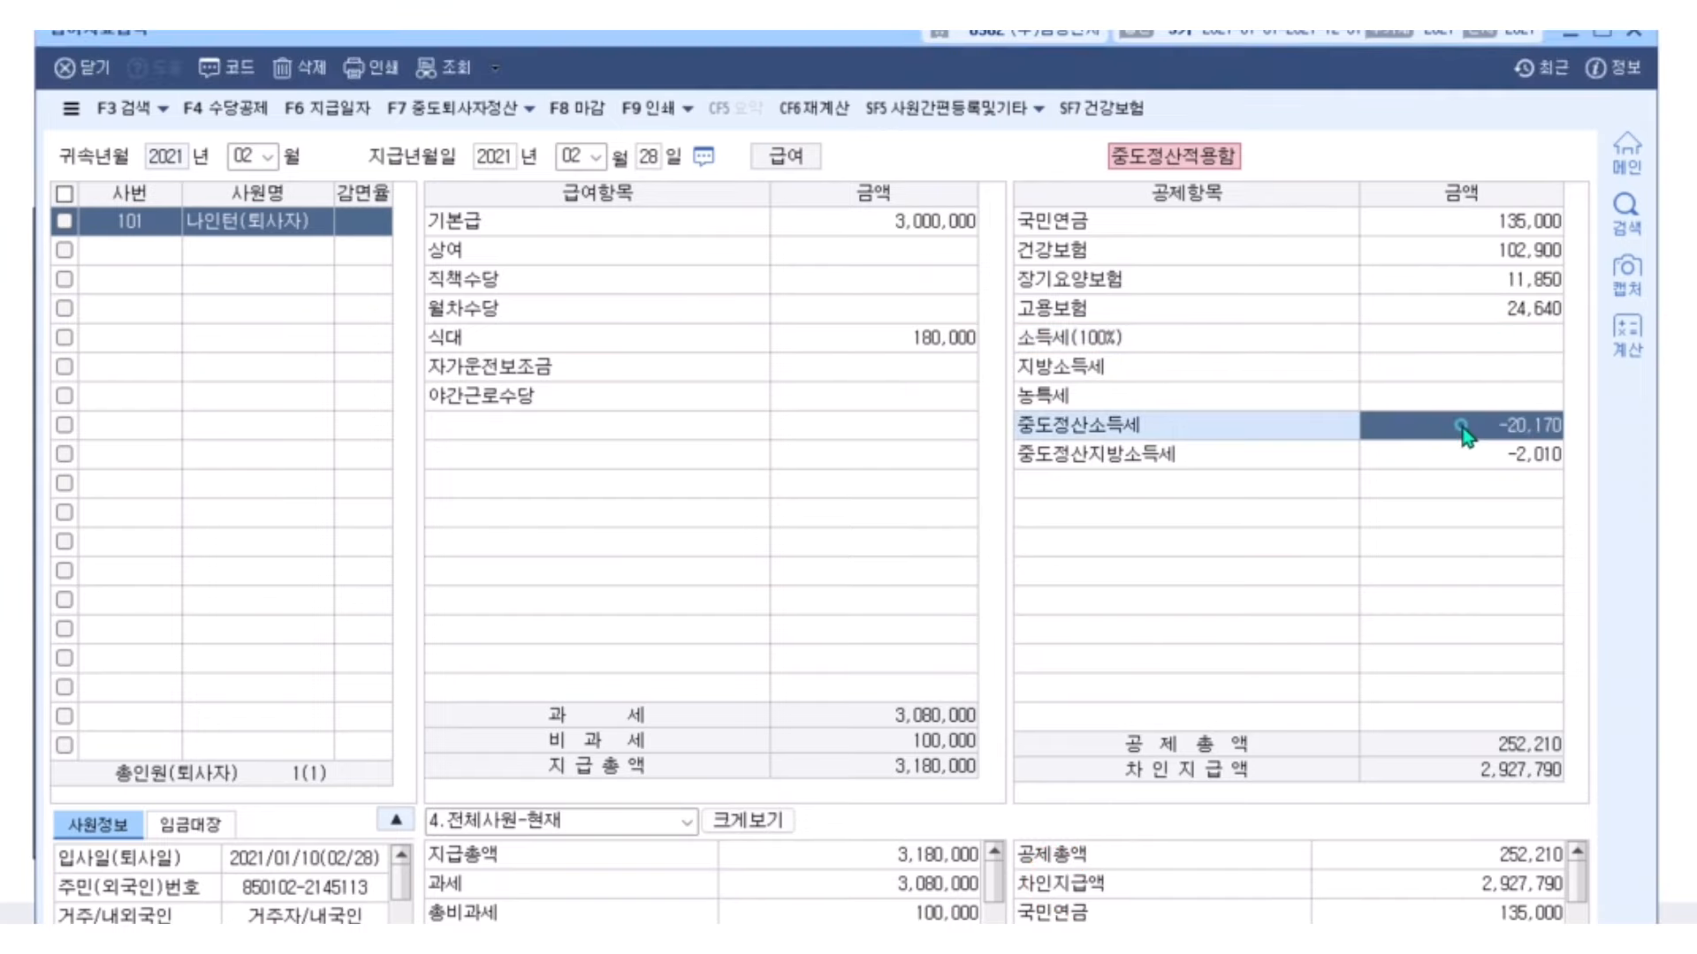
left_click(1189, 455)
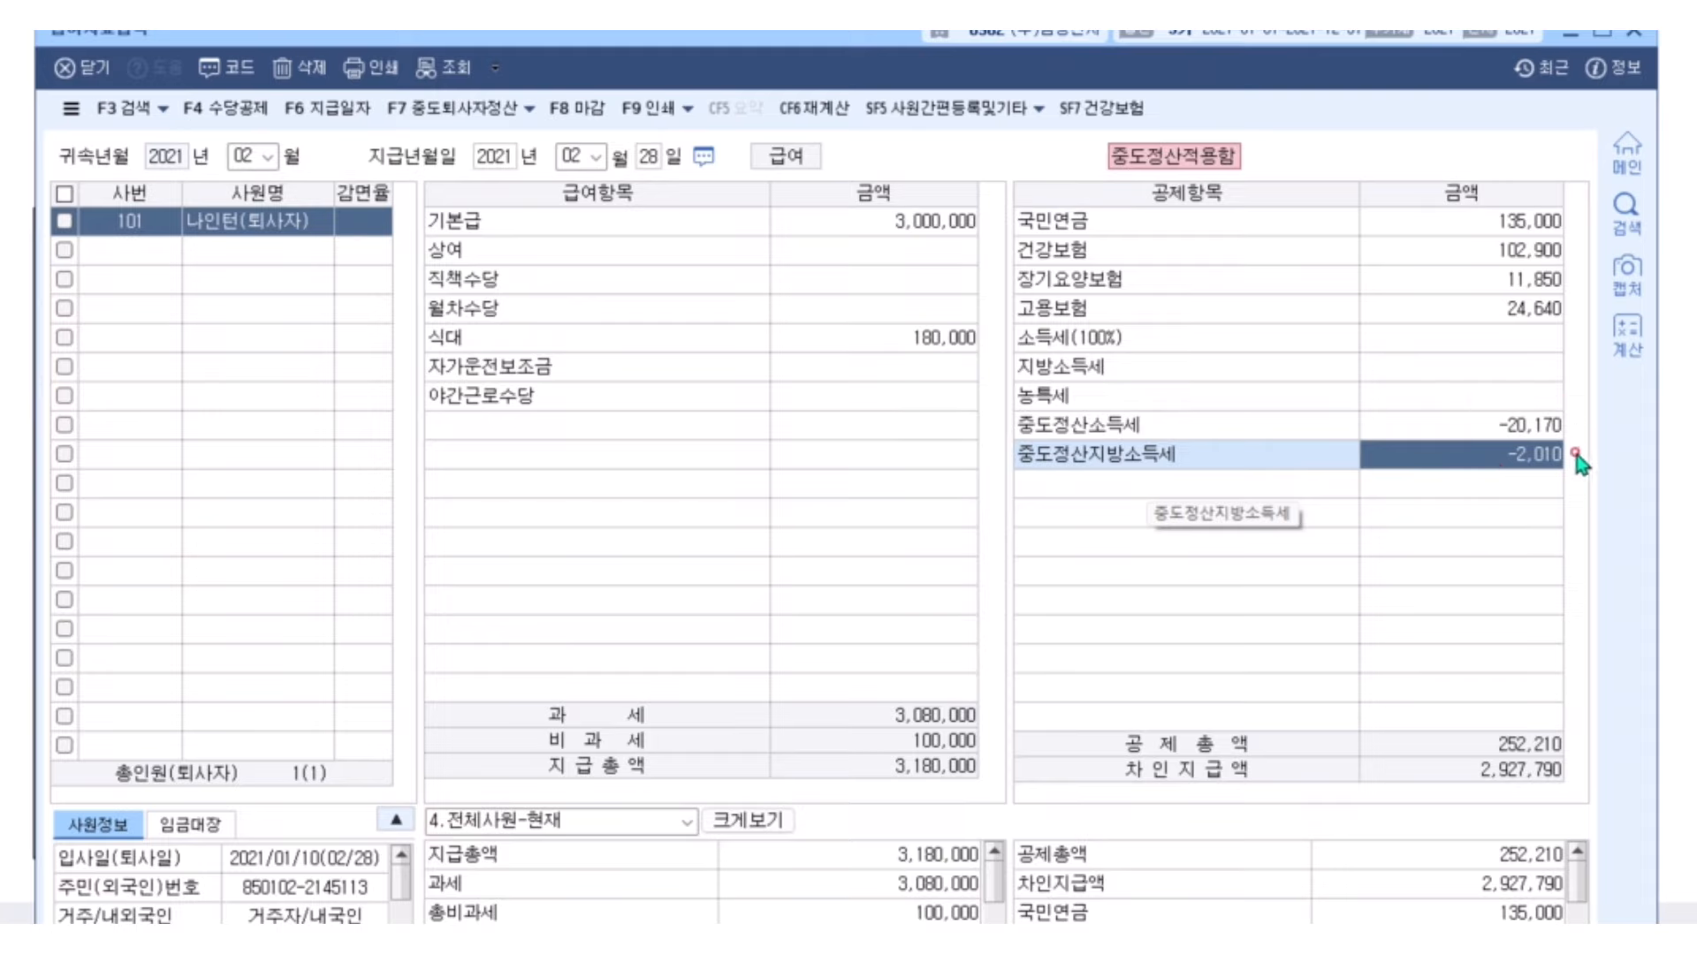
left_click(1524, 432)
left_click(1523, 459)
left_click(1524, 432)
left_click(1523, 459)
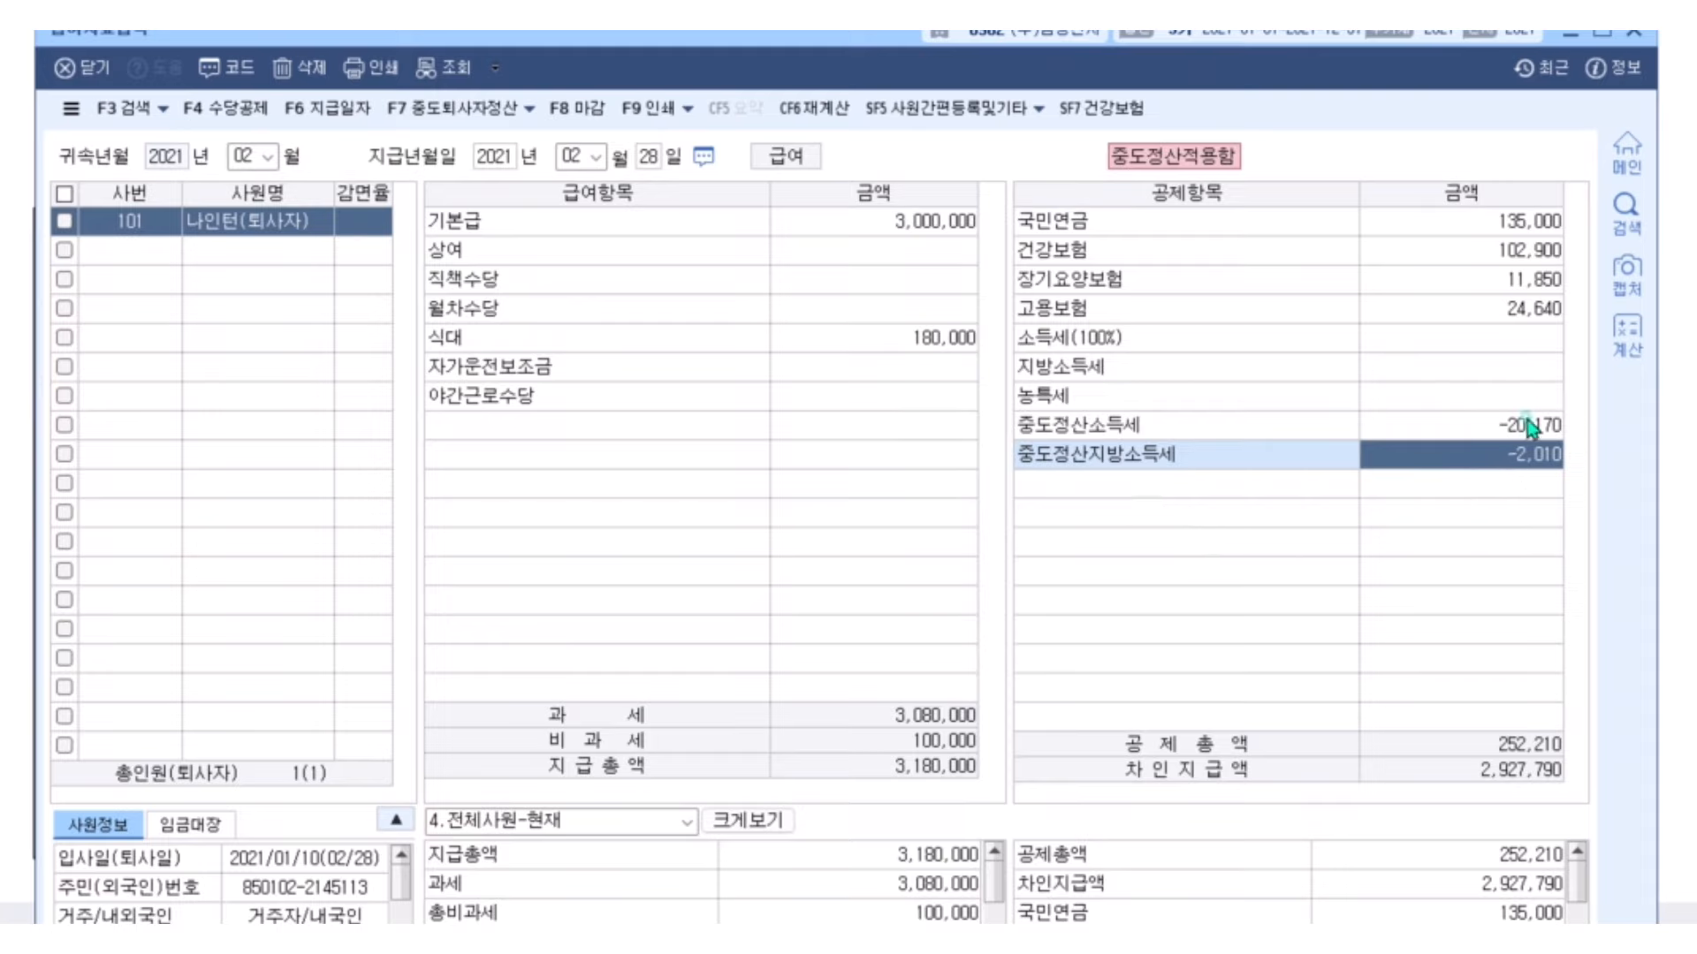
left_click(1524, 432)
left_click(1522, 460)
left_click(1523, 432)
left_click(1534, 458)
- Review the February 국민연금, 건강보험, 장기요양보험 and 고용보험 deductions together with the 중도정산소득세 amount
left_click(1535, 222)
left_click(1525, 251)
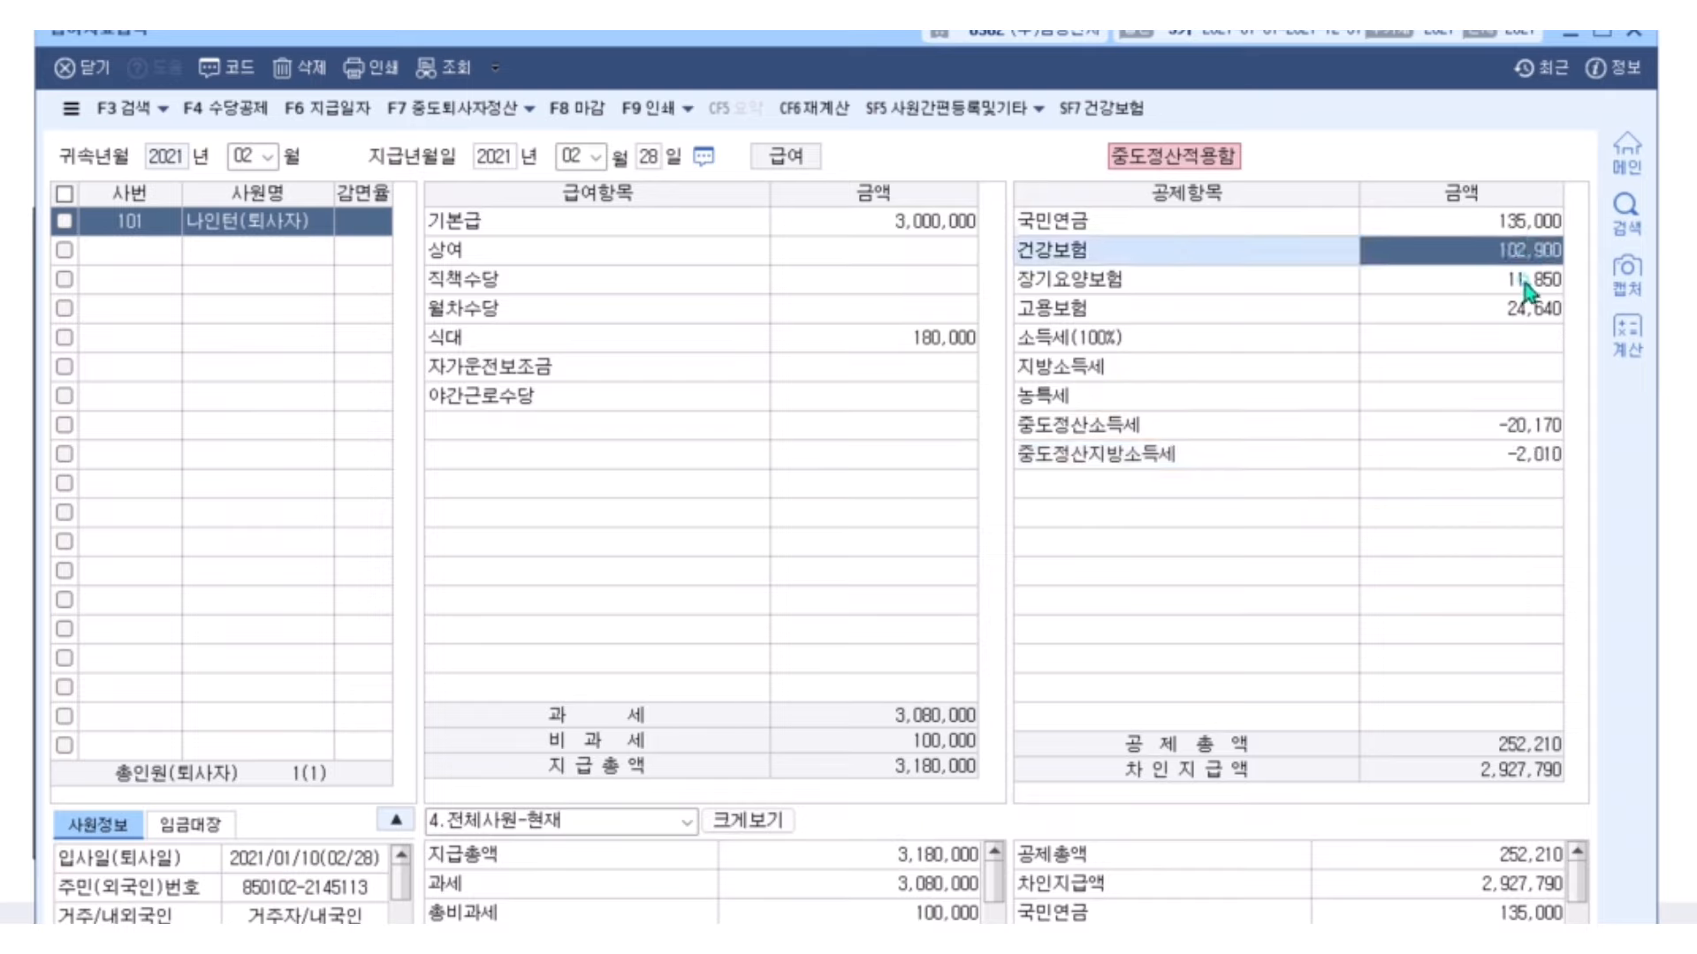
left_click(1526, 281)
left_click(1527, 309)
left_click(1533, 429)
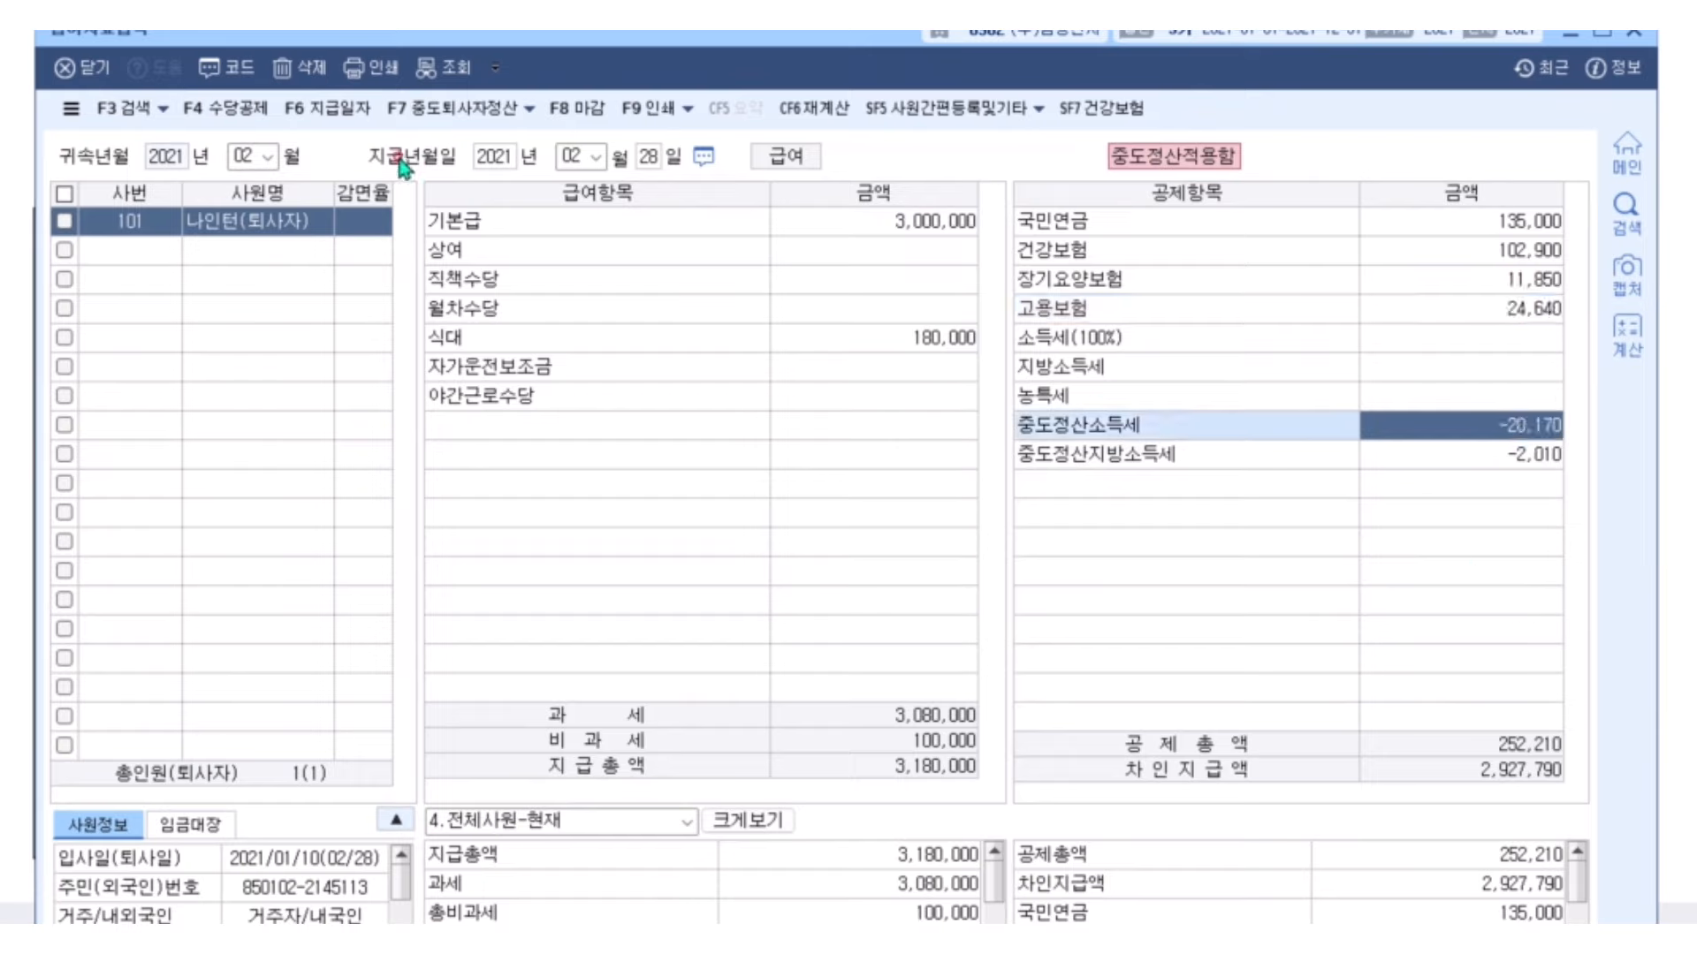
- Bring up the 중도퇴사 연말정산 settlement twice by confirming the 고용보험 deduction, closing it each time without reapplying it
left_click(1460, 311)
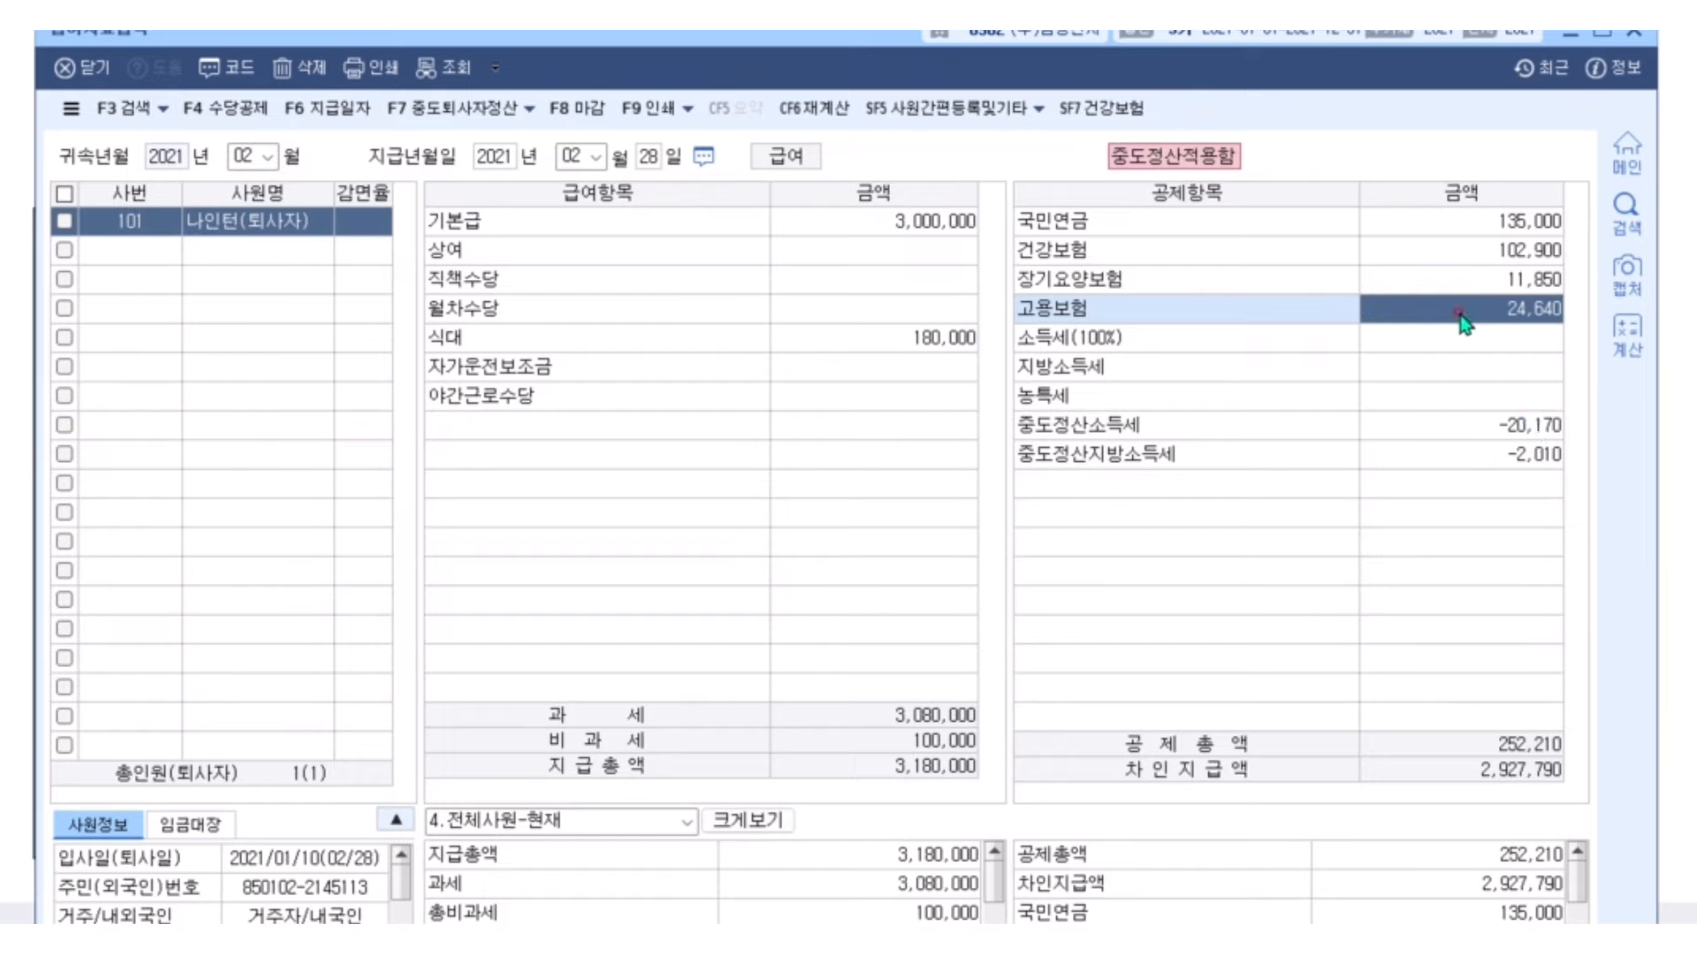
key("Return")
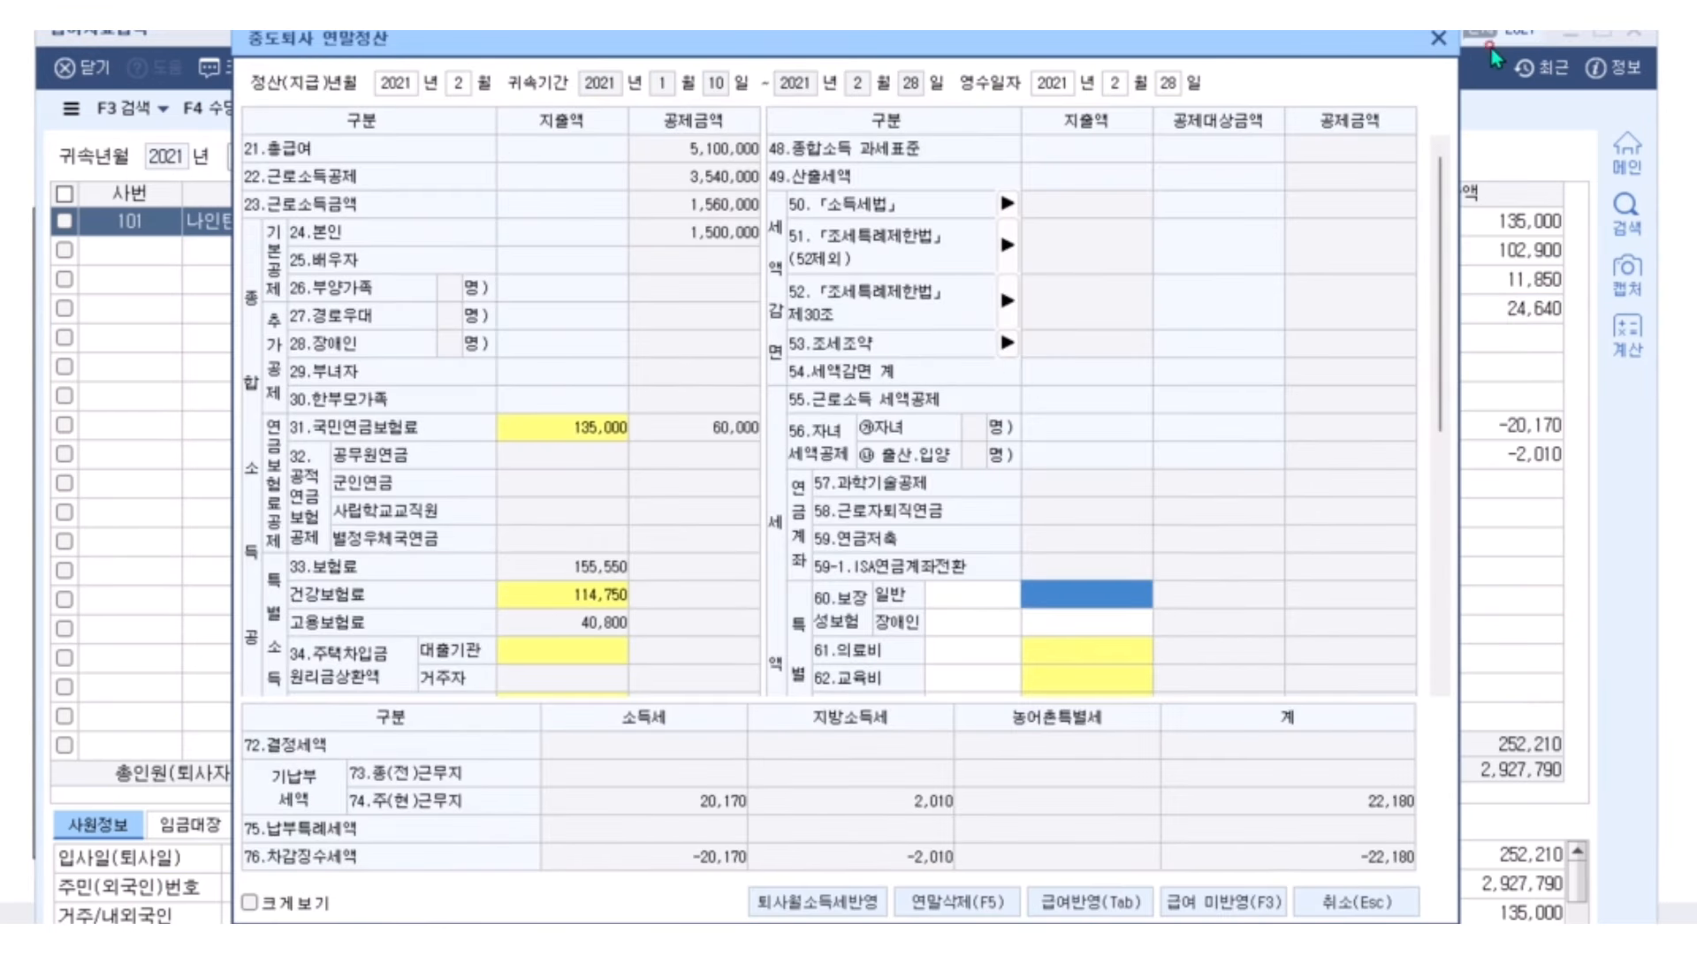
left_click(1442, 40)
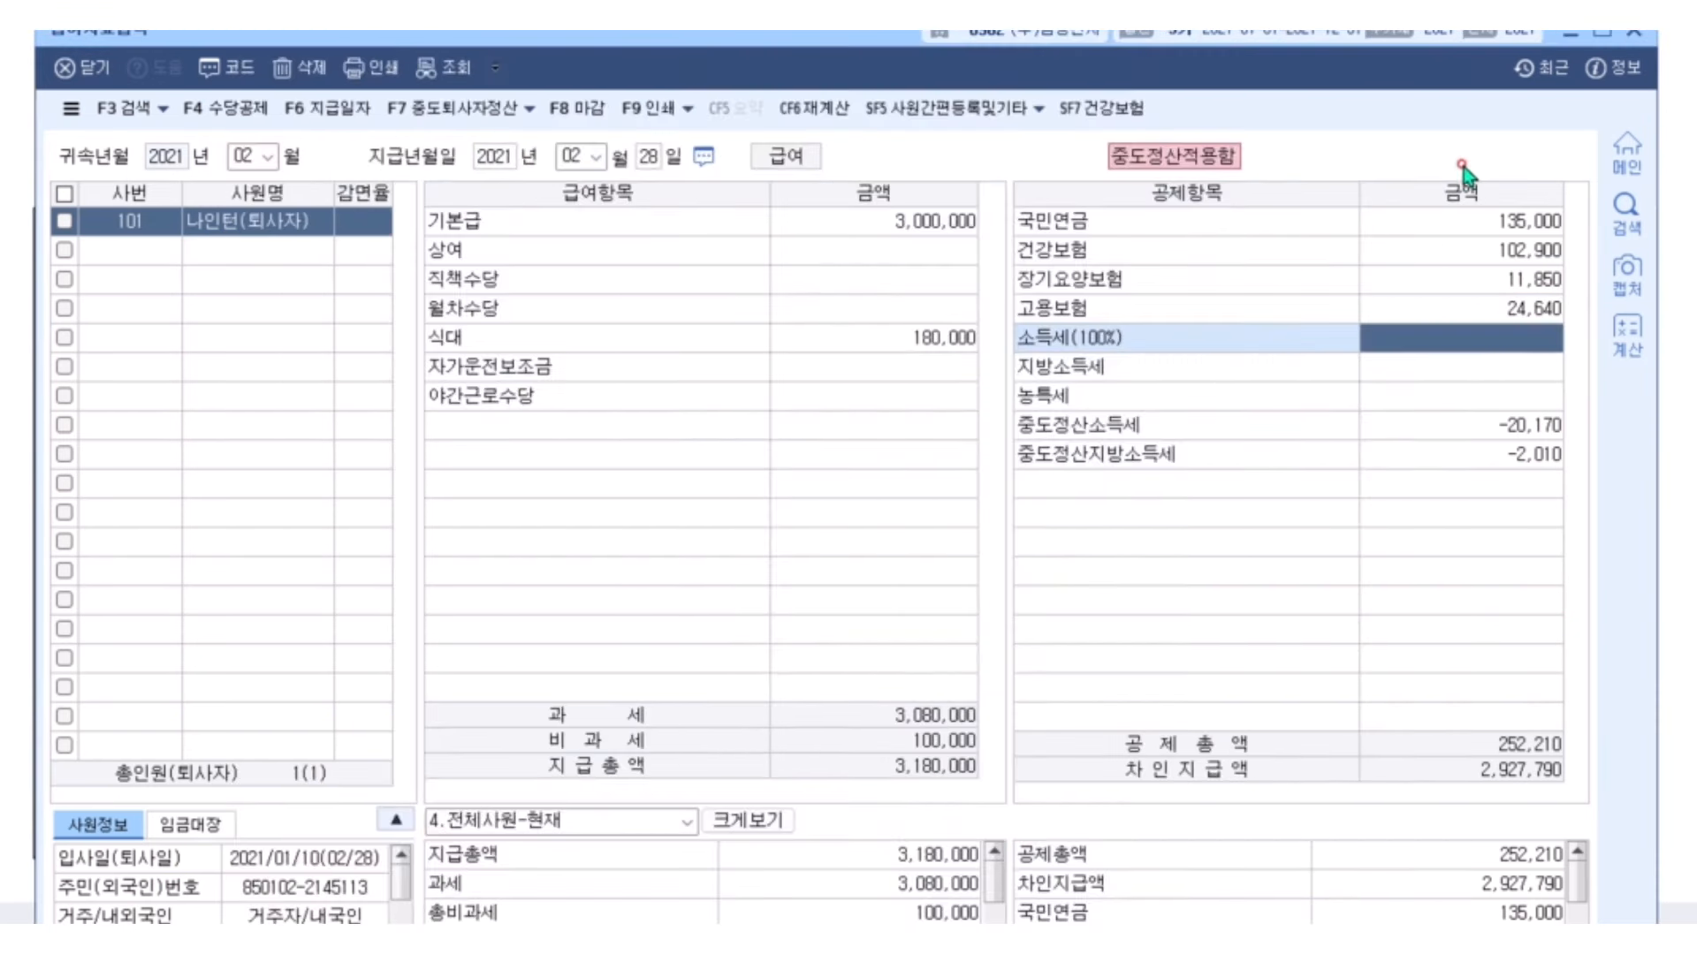
left_click(1481, 310)
key("Return")
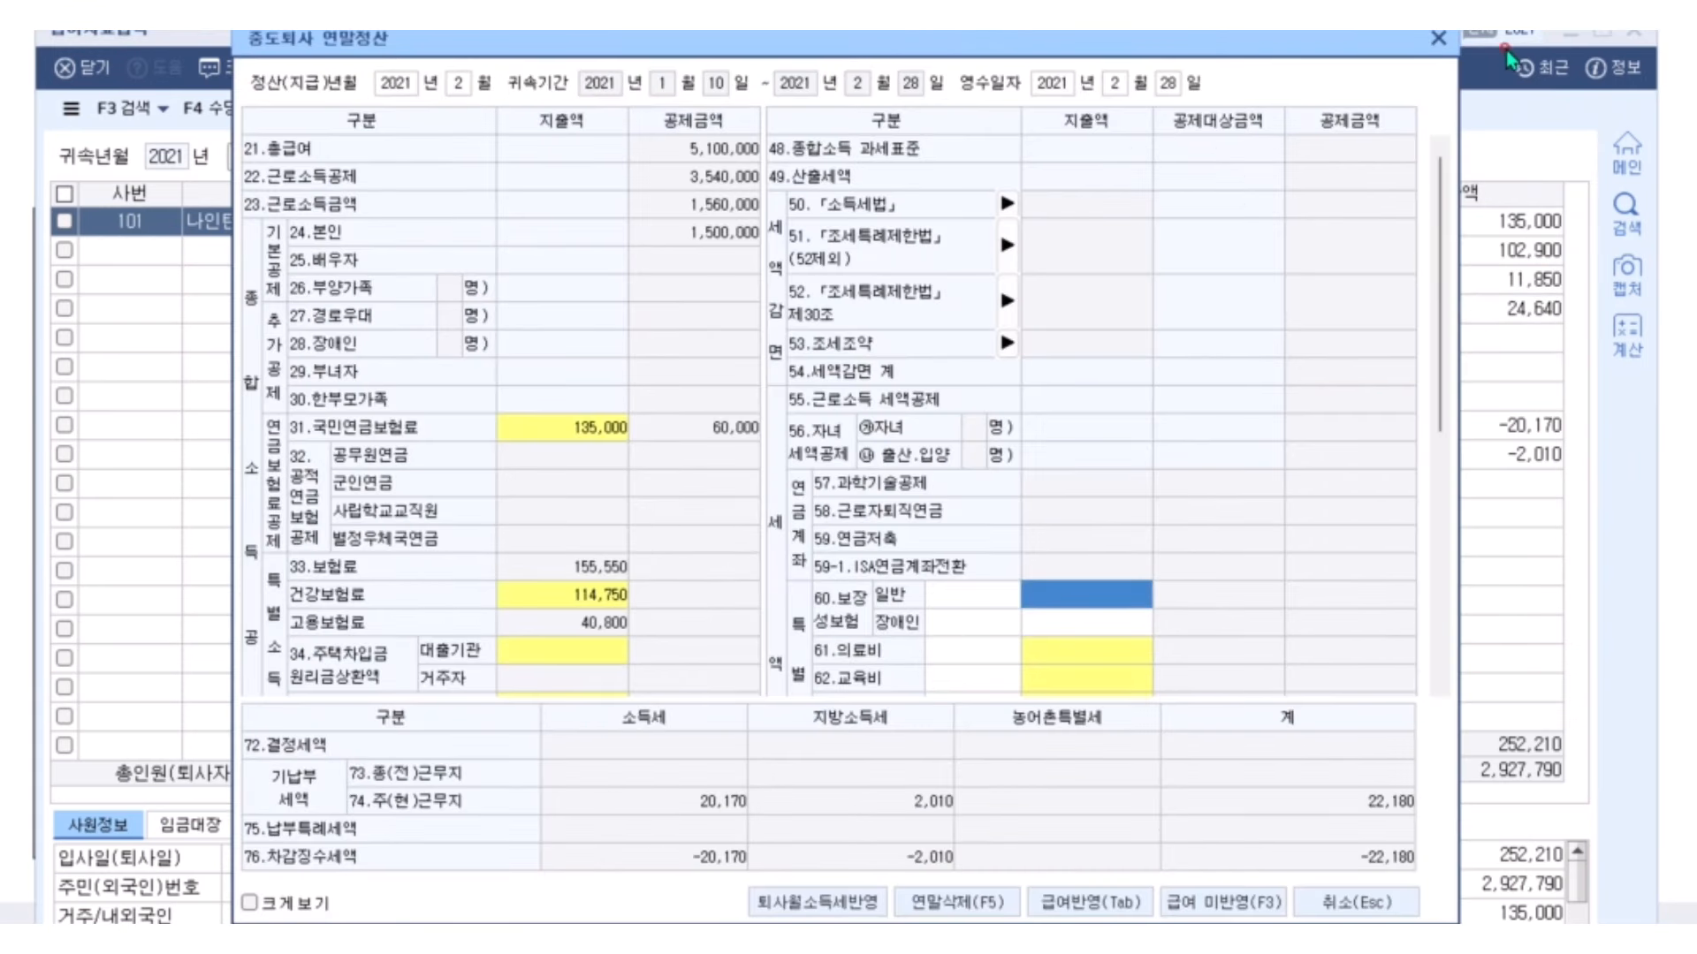
left_click(1437, 41)
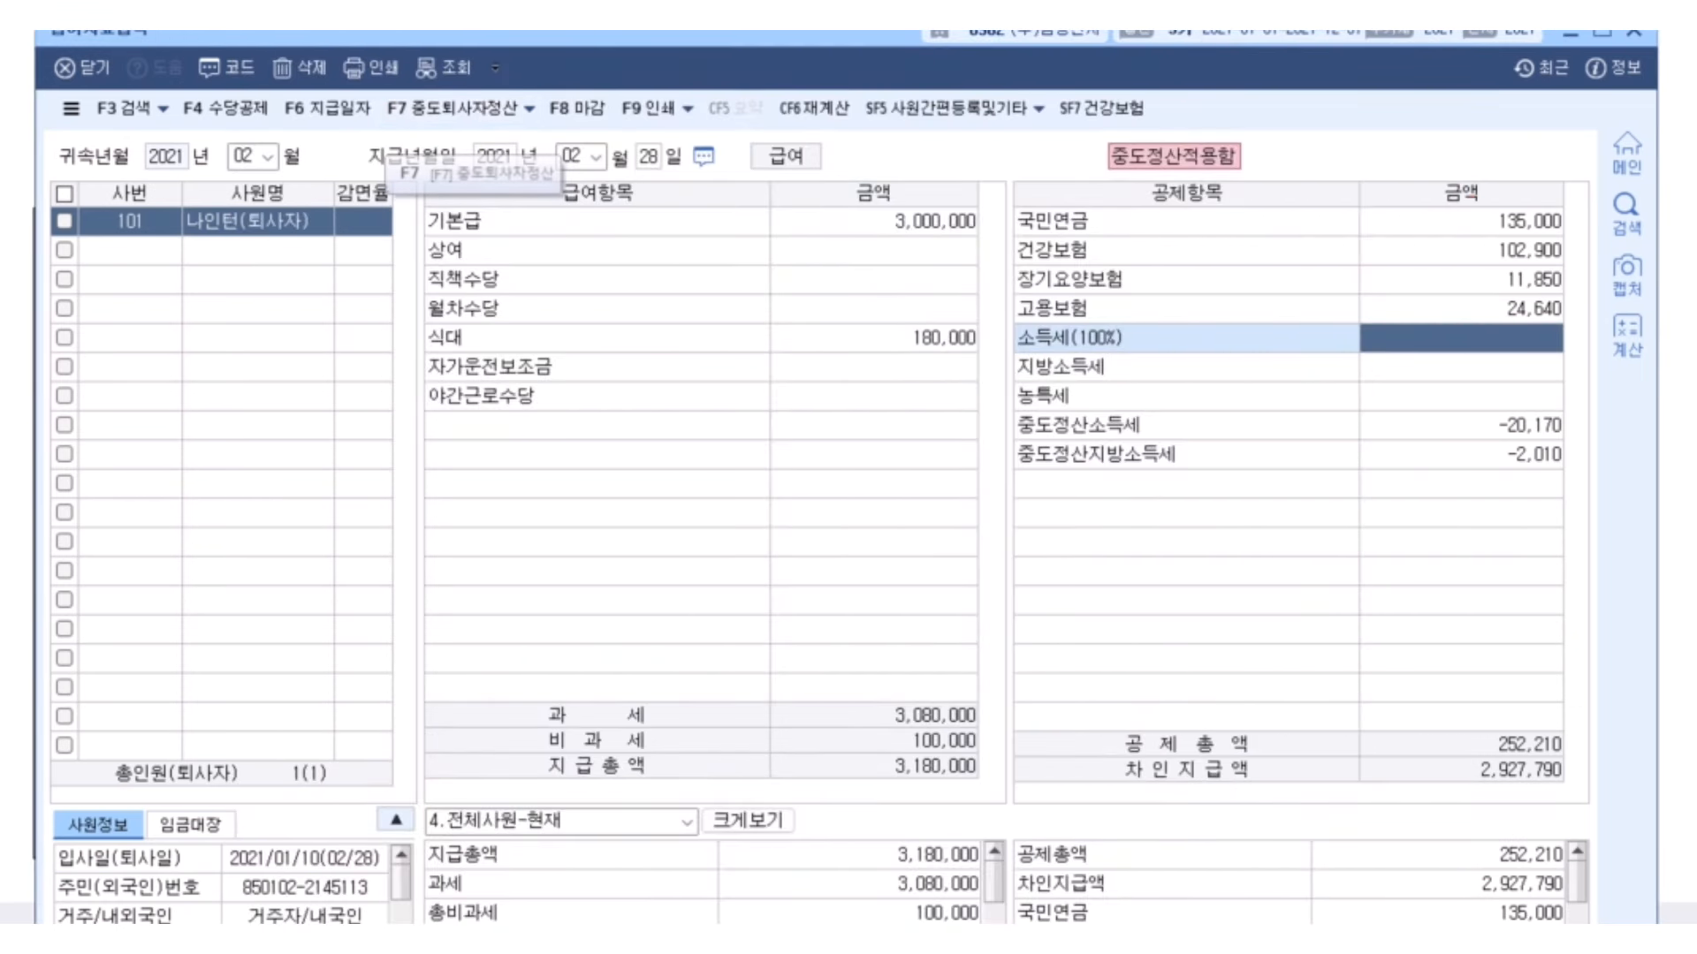
- Open the settlement directly with the 중도퇴사자정산 command and close it without reapplying it
mouse_move(529, 88)
left_mouse_down()
mouse_move(375, 99)
mouse_move(473, 130)
mouse_move(541, 113)
mouse_move(523, 90)
left_mouse_up()
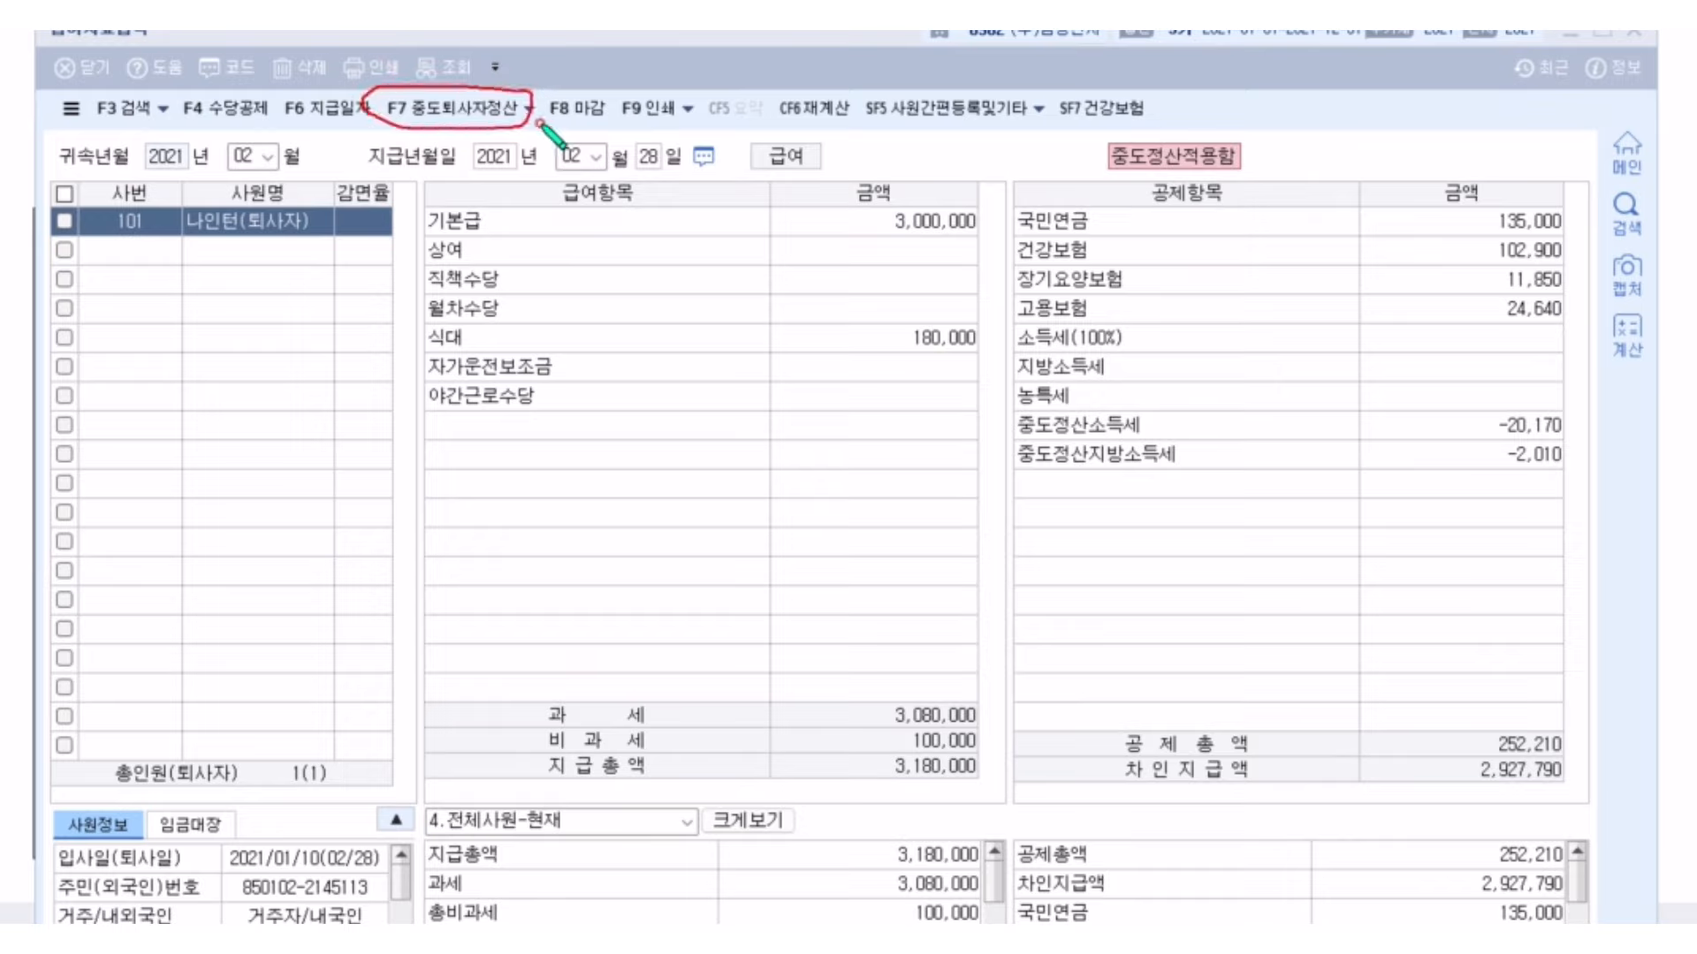
left_click(443, 106)
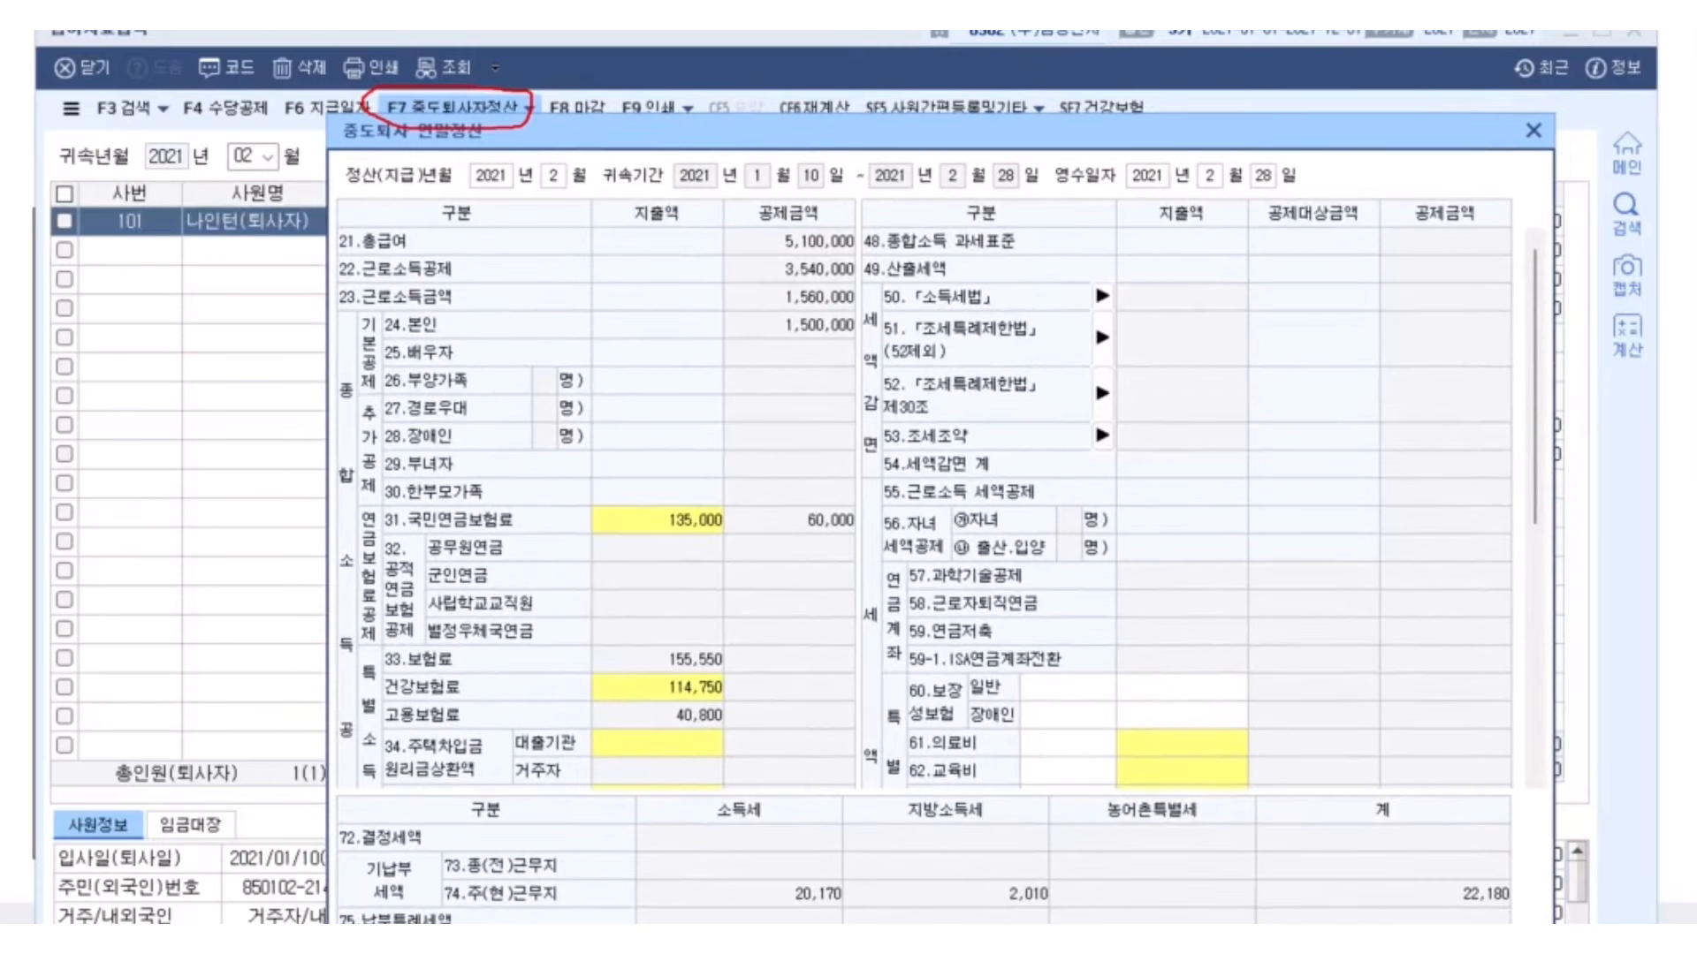
key("Escape")
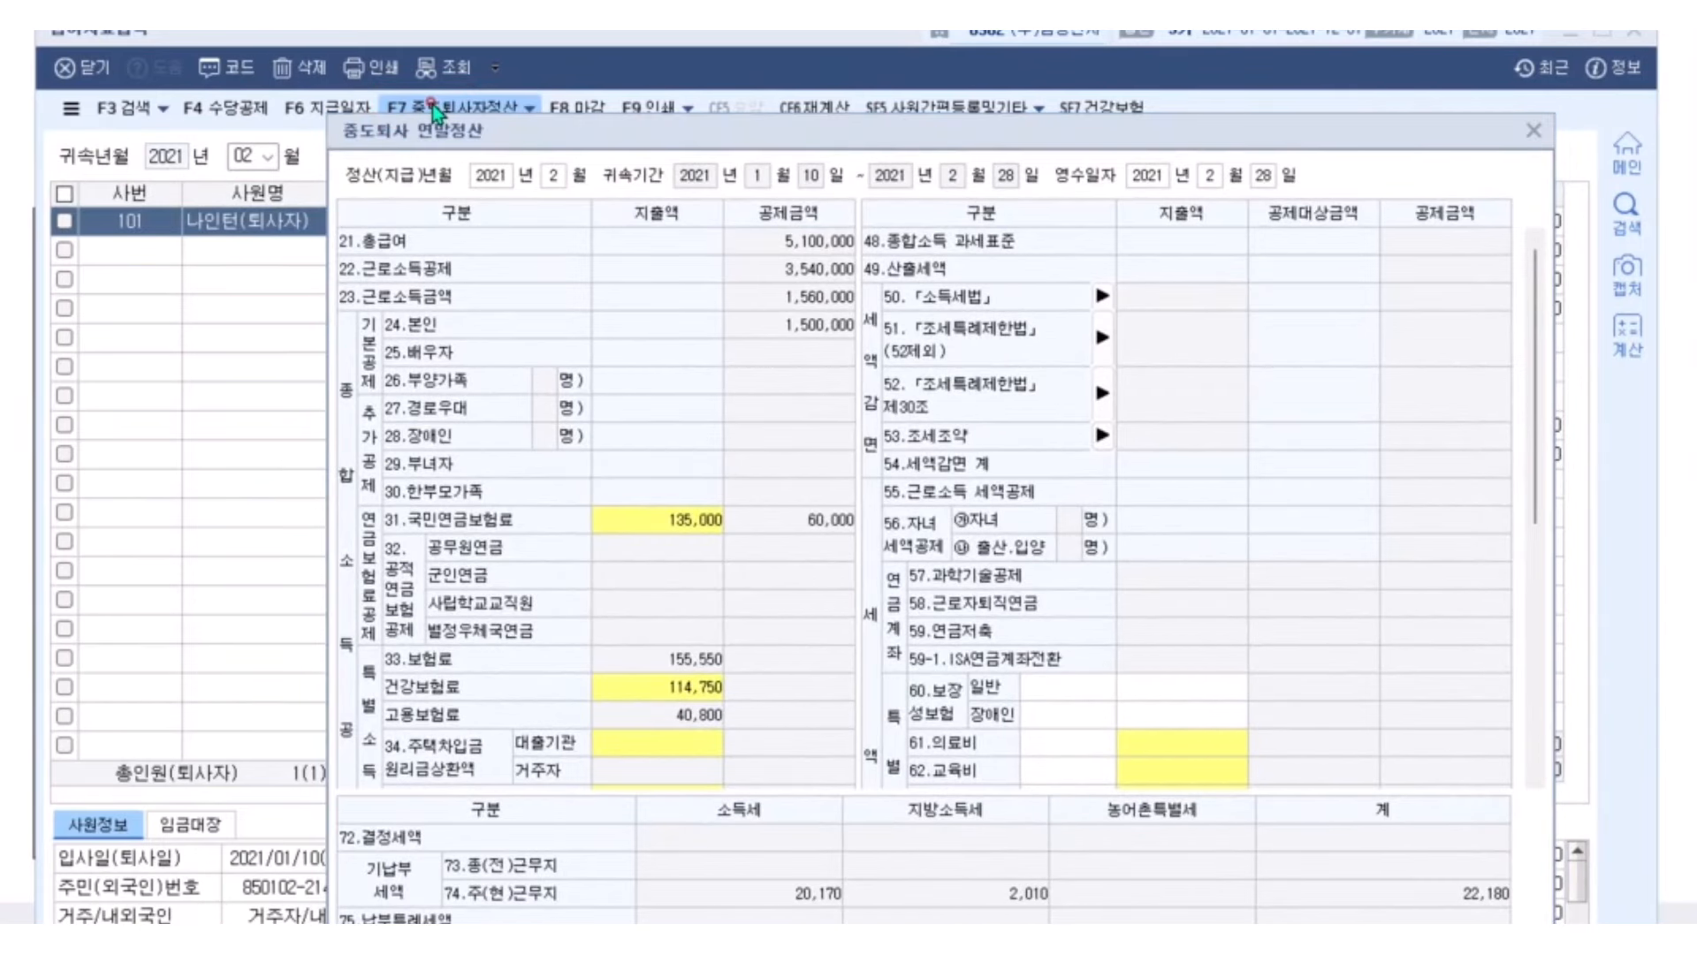
left_click(1531, 130)
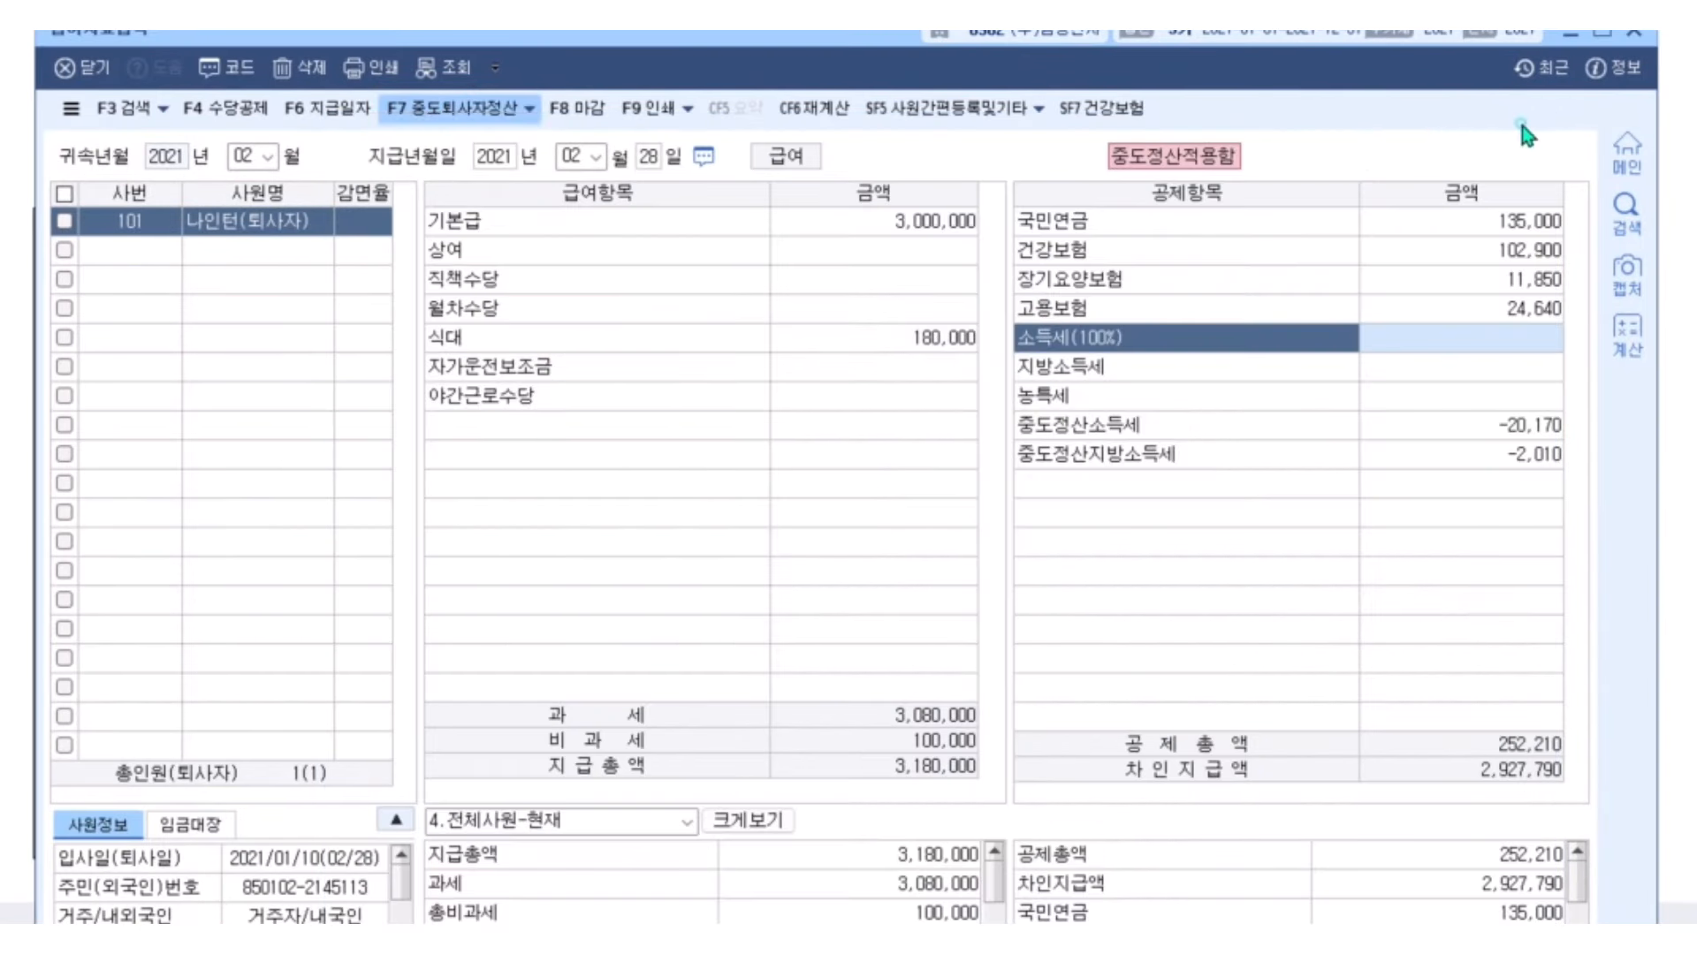
- Reopen the 중도퇴사 연말정산 settlement, leave it unapplied, and check the 중도정산소득세 and 중도정산지방소득세 deductions before closing the payroll entry
left_click(446, 106)
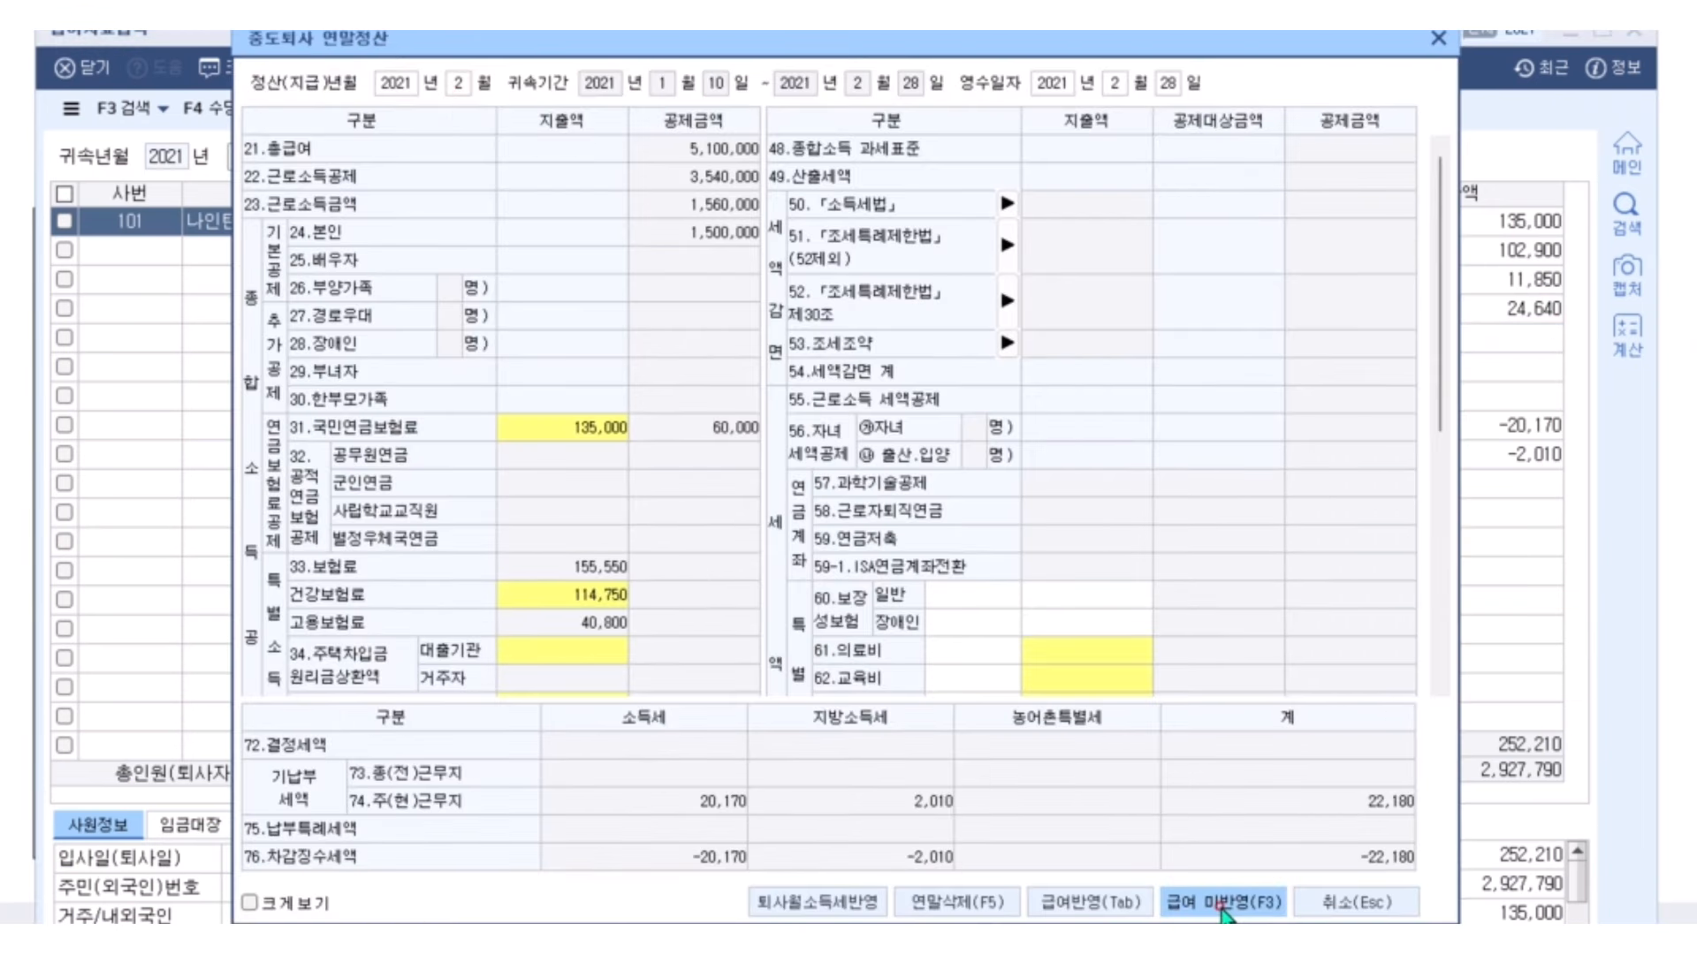
left_click(1114, 897)
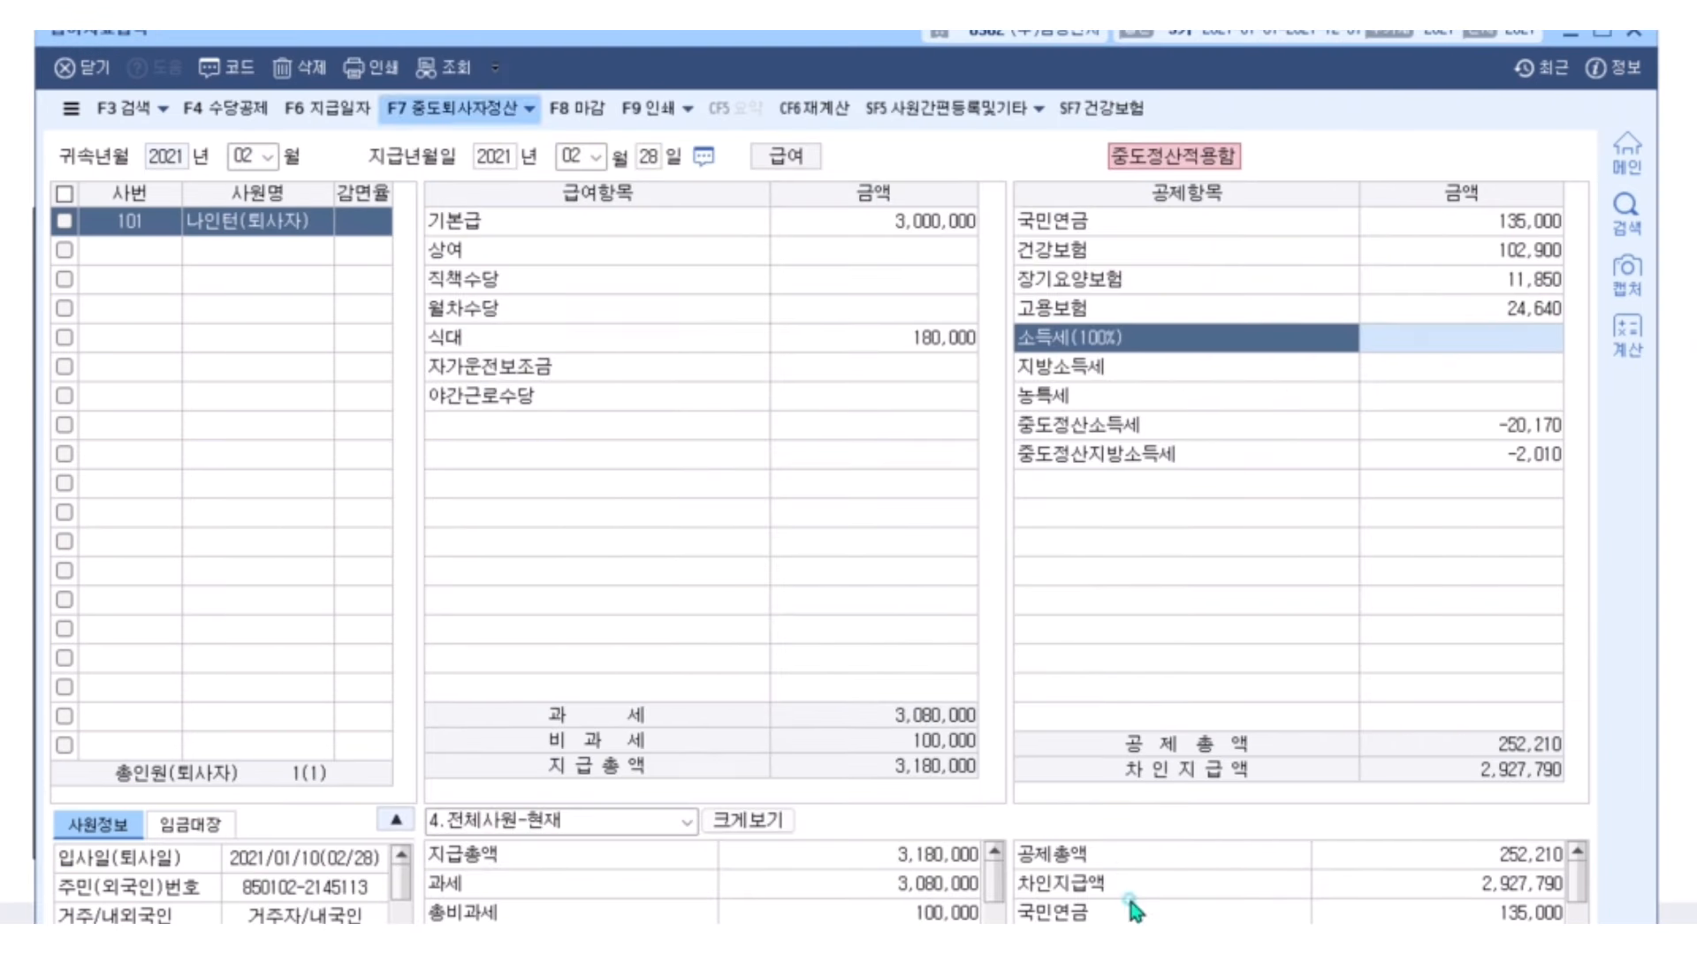
left_click(1526, 416)
left_click(1524, 444)
left_click(1526, 426)
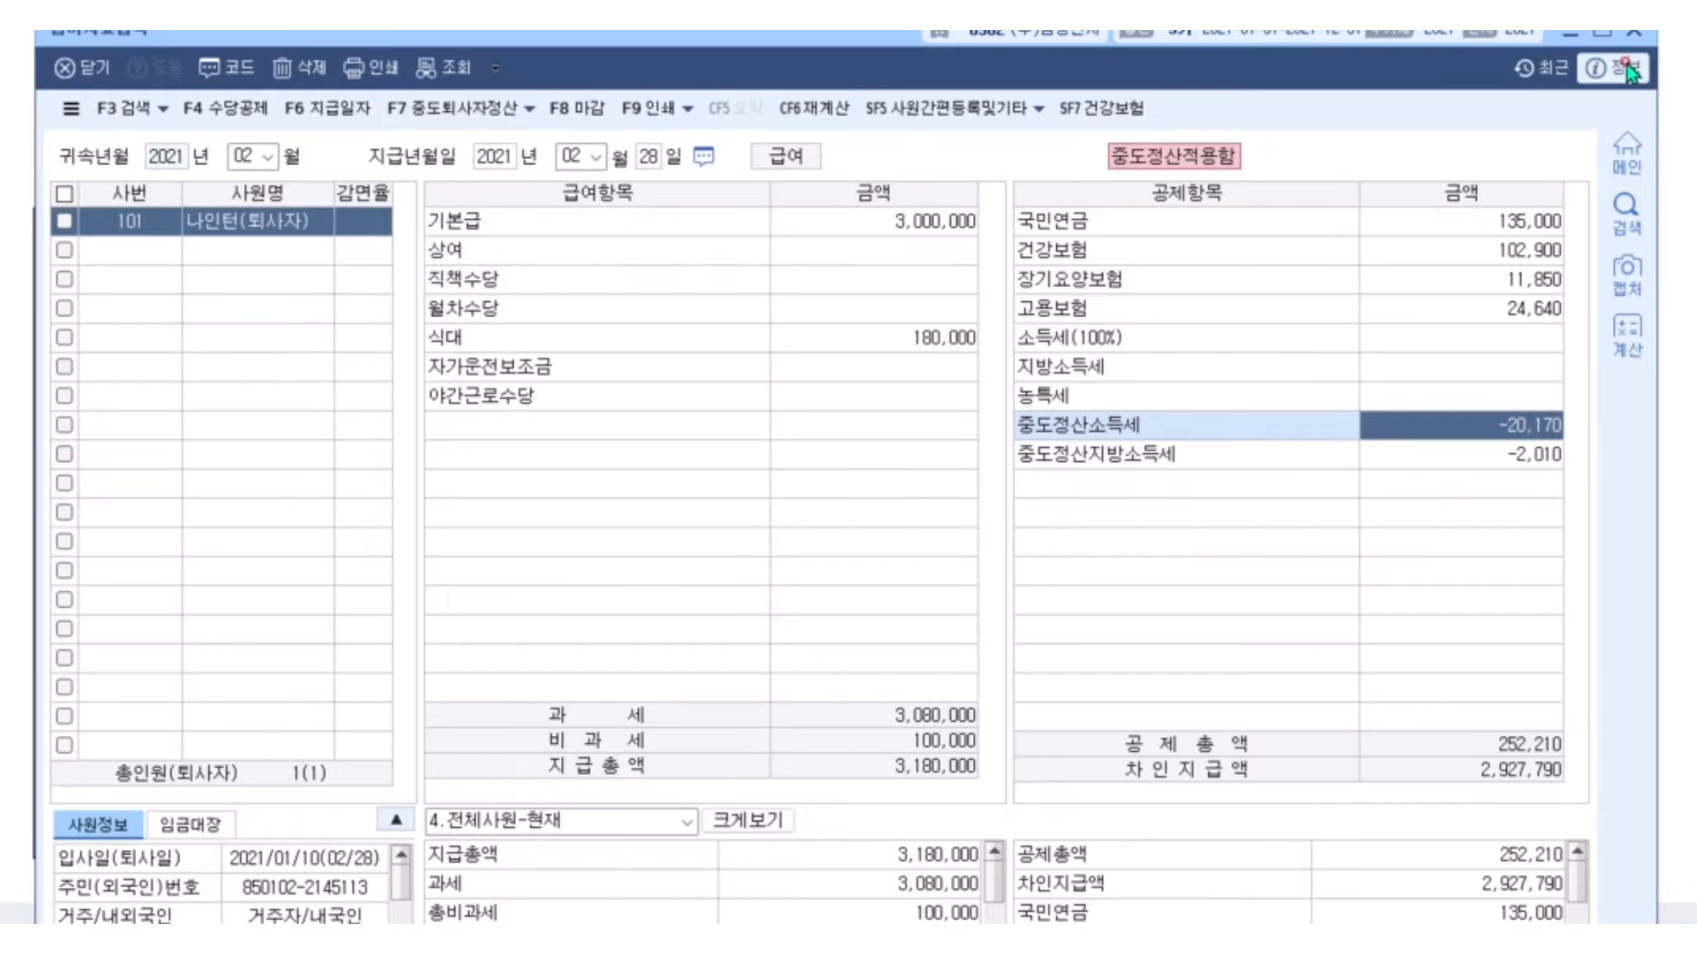
left_click(1635, 37)
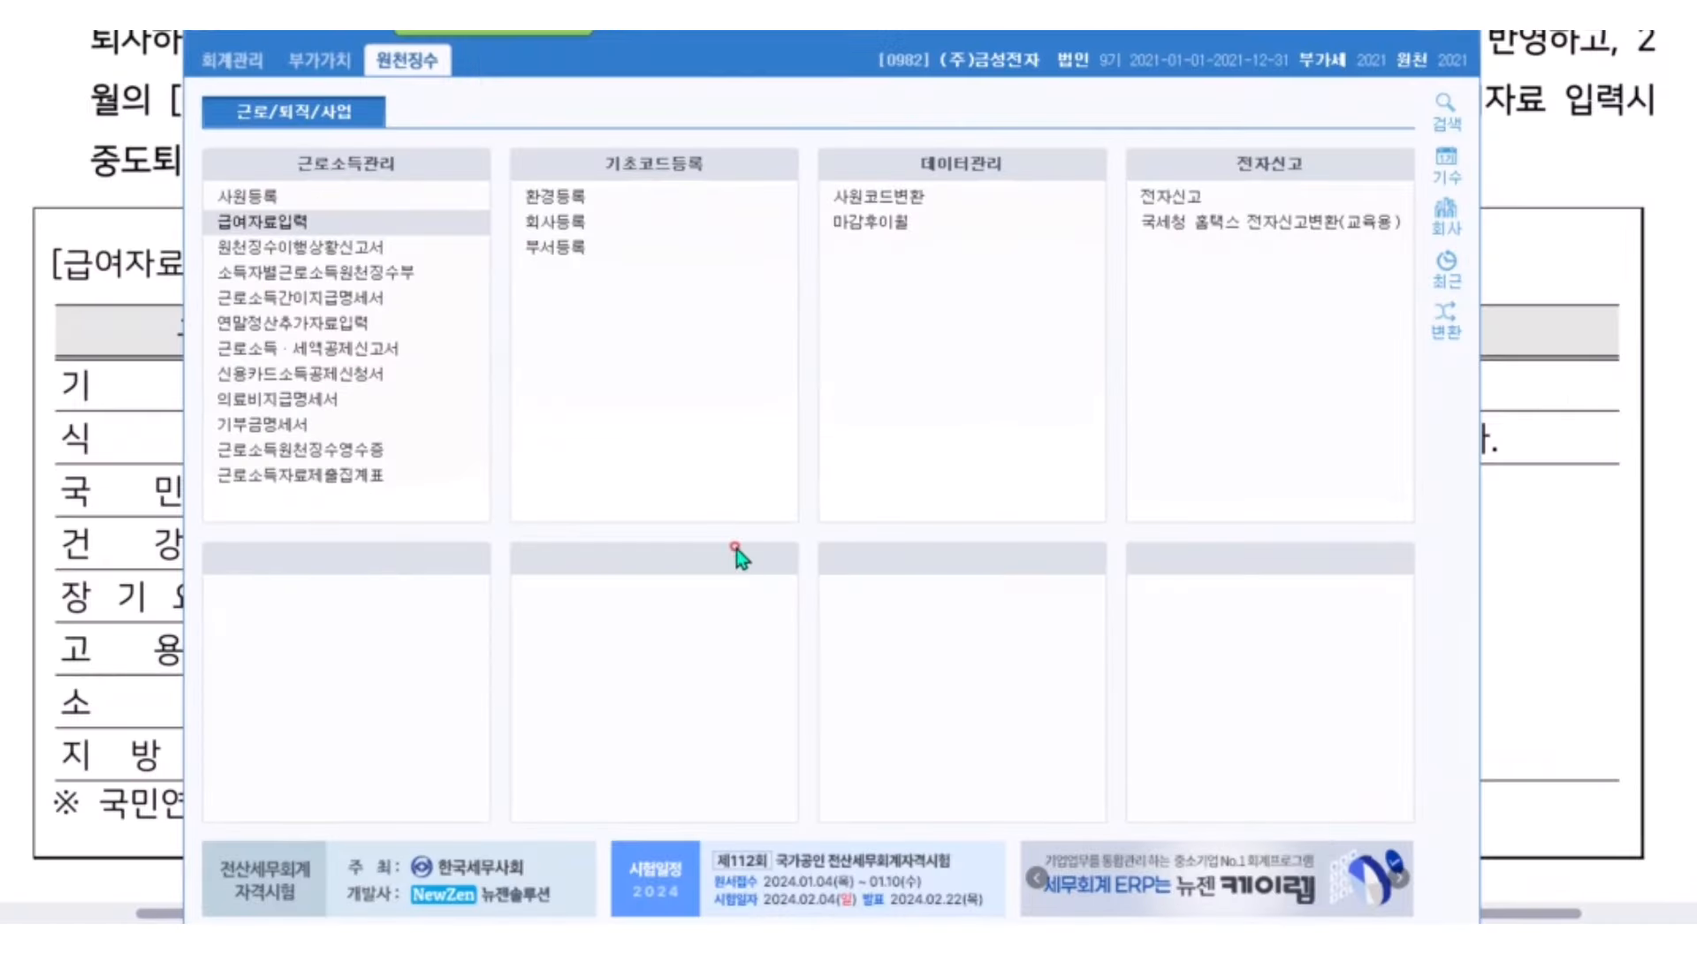
- Open the 원천징수이행상황신고서 and set its 귀속기간 from 2021/02 to 2021/02
left_click(288, 249)
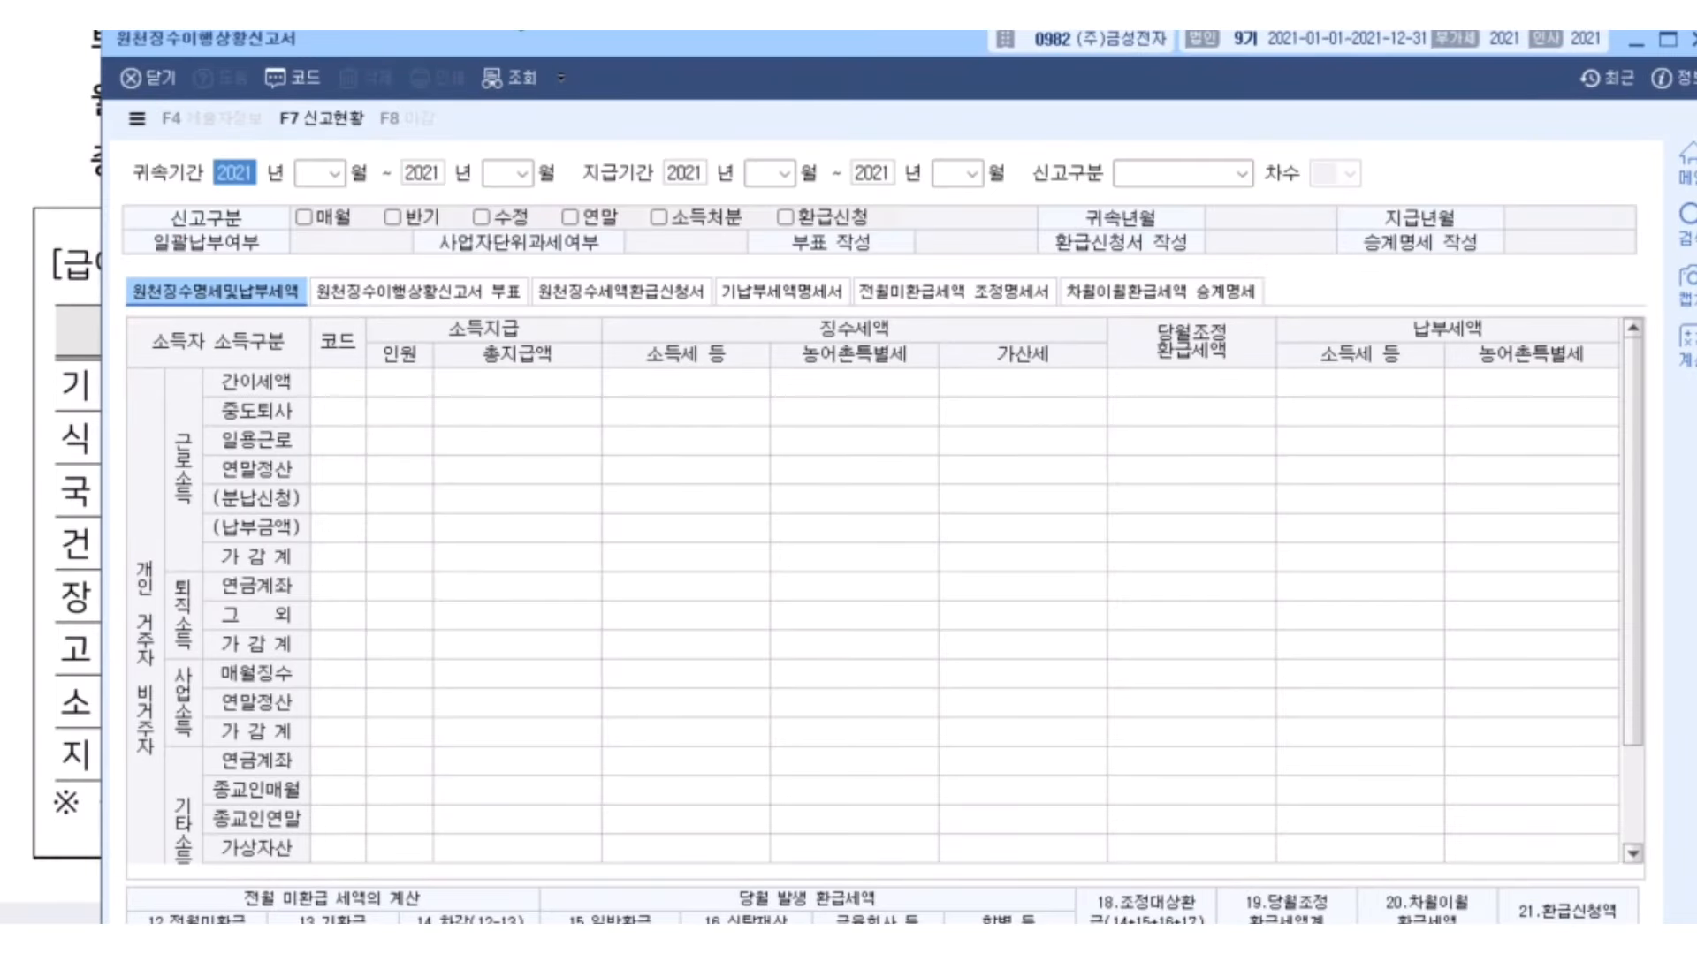
left_click_drag(485, 38, 459, 17)
key("Return")
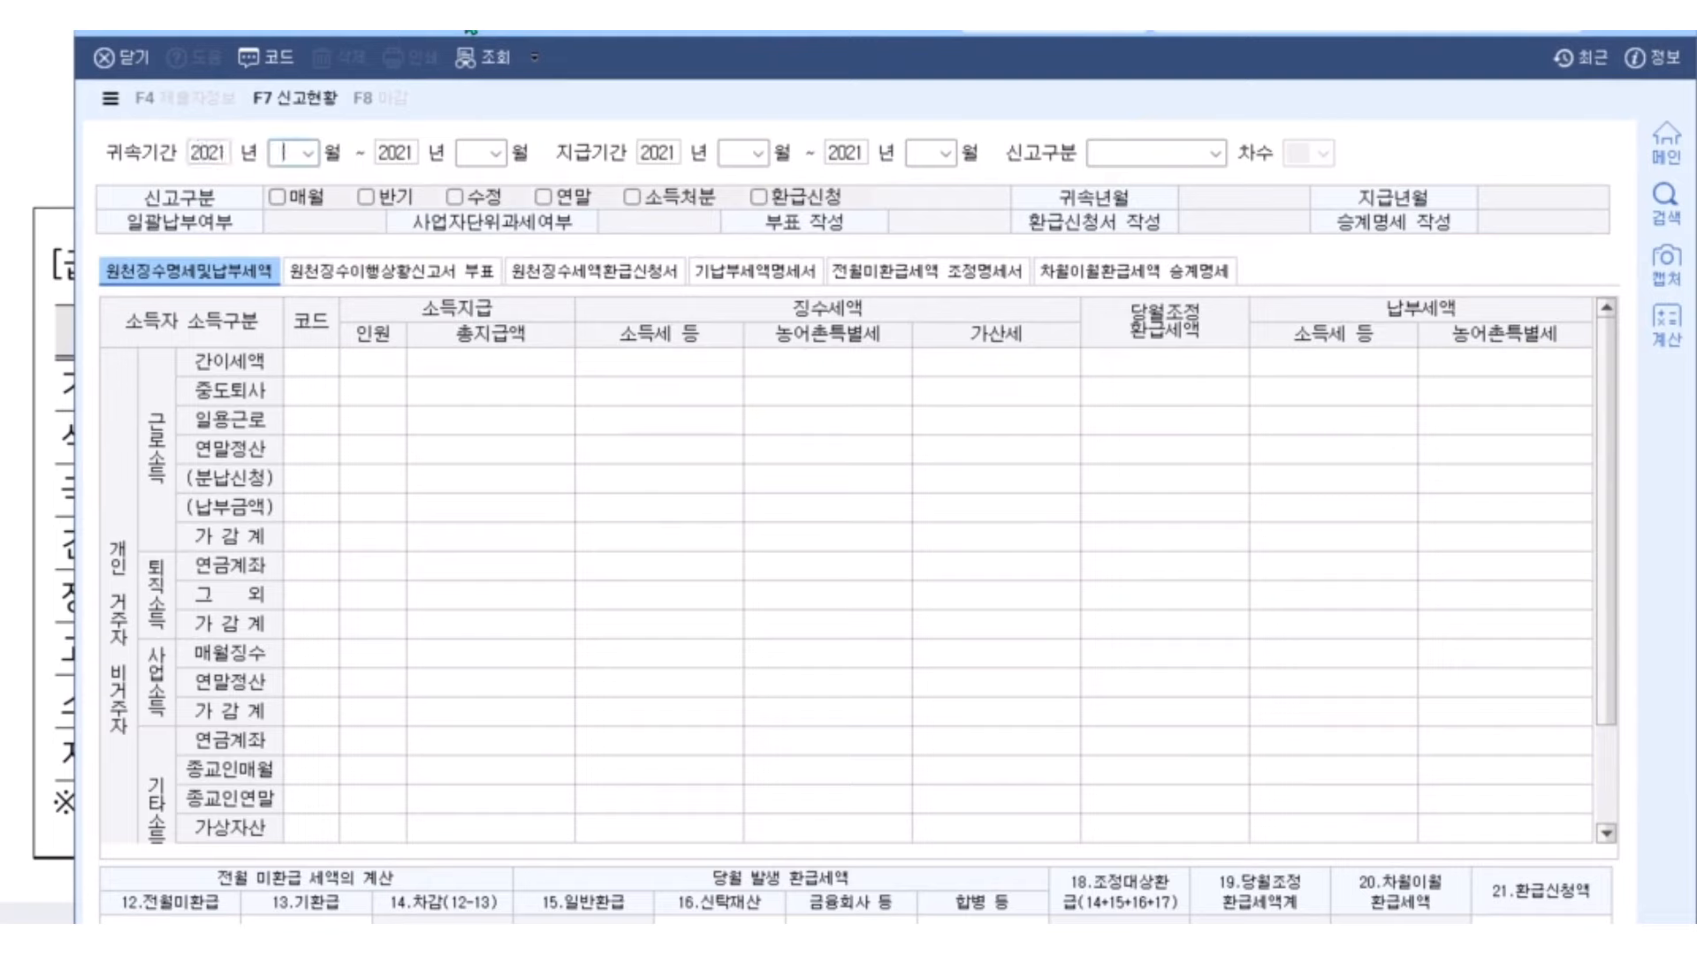
type("02")
key("Return")
key("Return")
type("02")
key("Return")
key("Return")
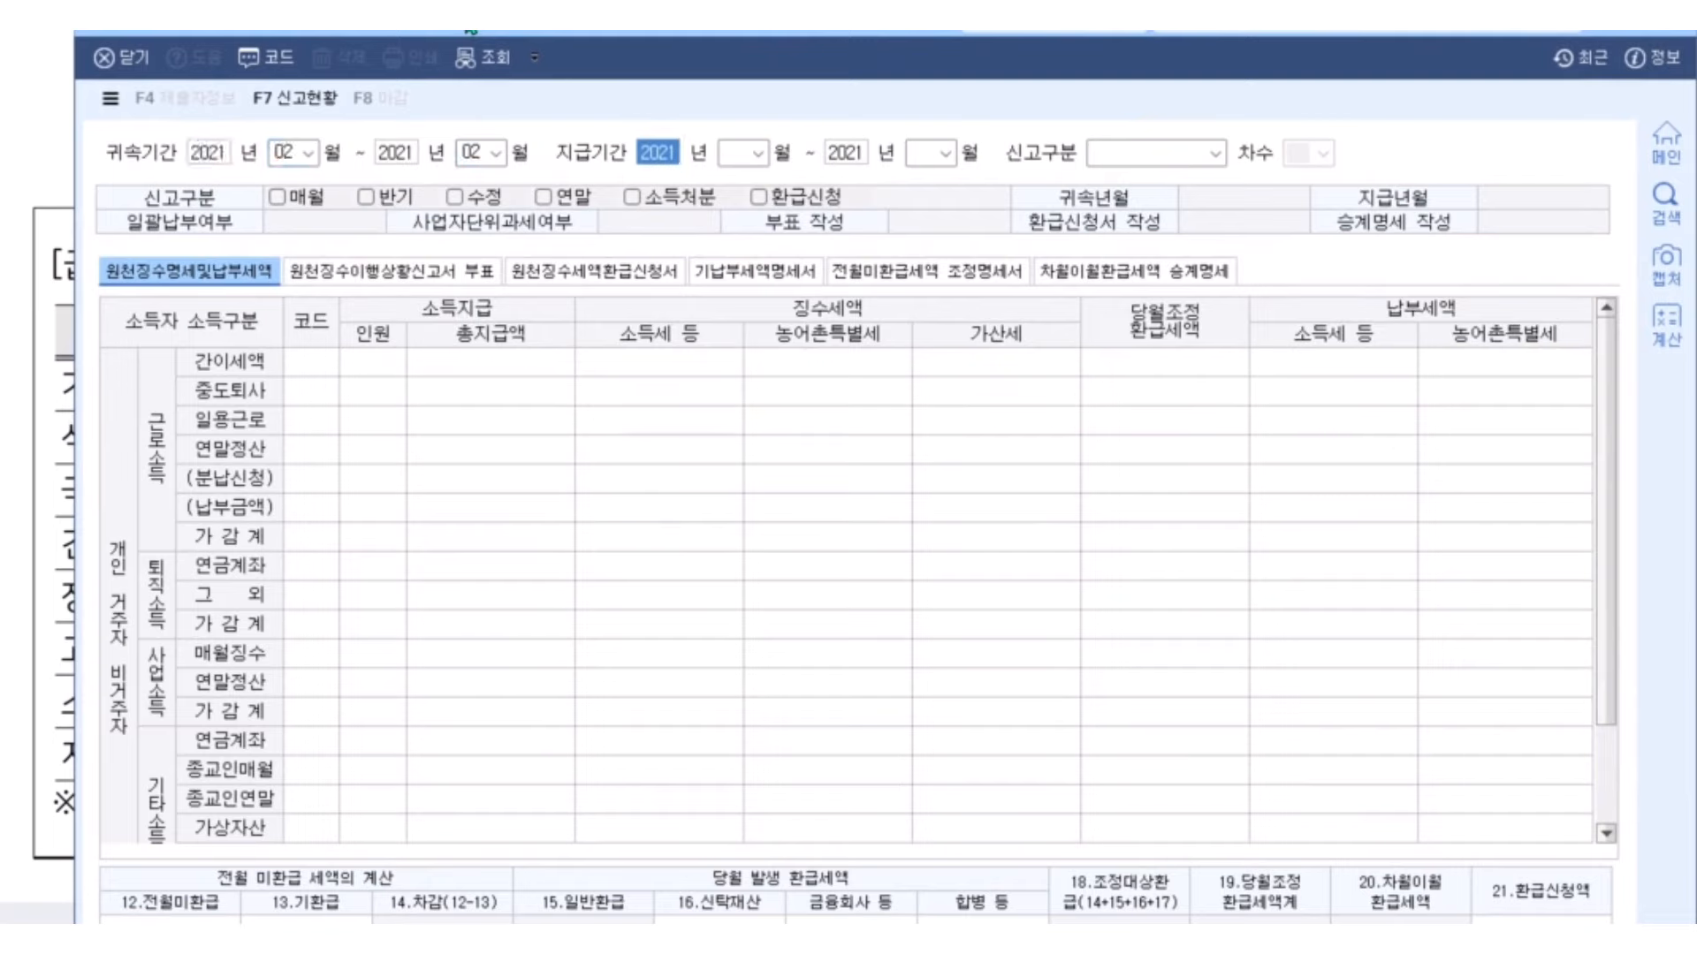
- Generate the 정기신고 return afresh for 지급기간 2021/02 to 2021/02, declining the saved data and the A04 분납 option
type("02")
key("Return")
key("Return")
type("02")
key("Return")
key("Return")
key("Return")
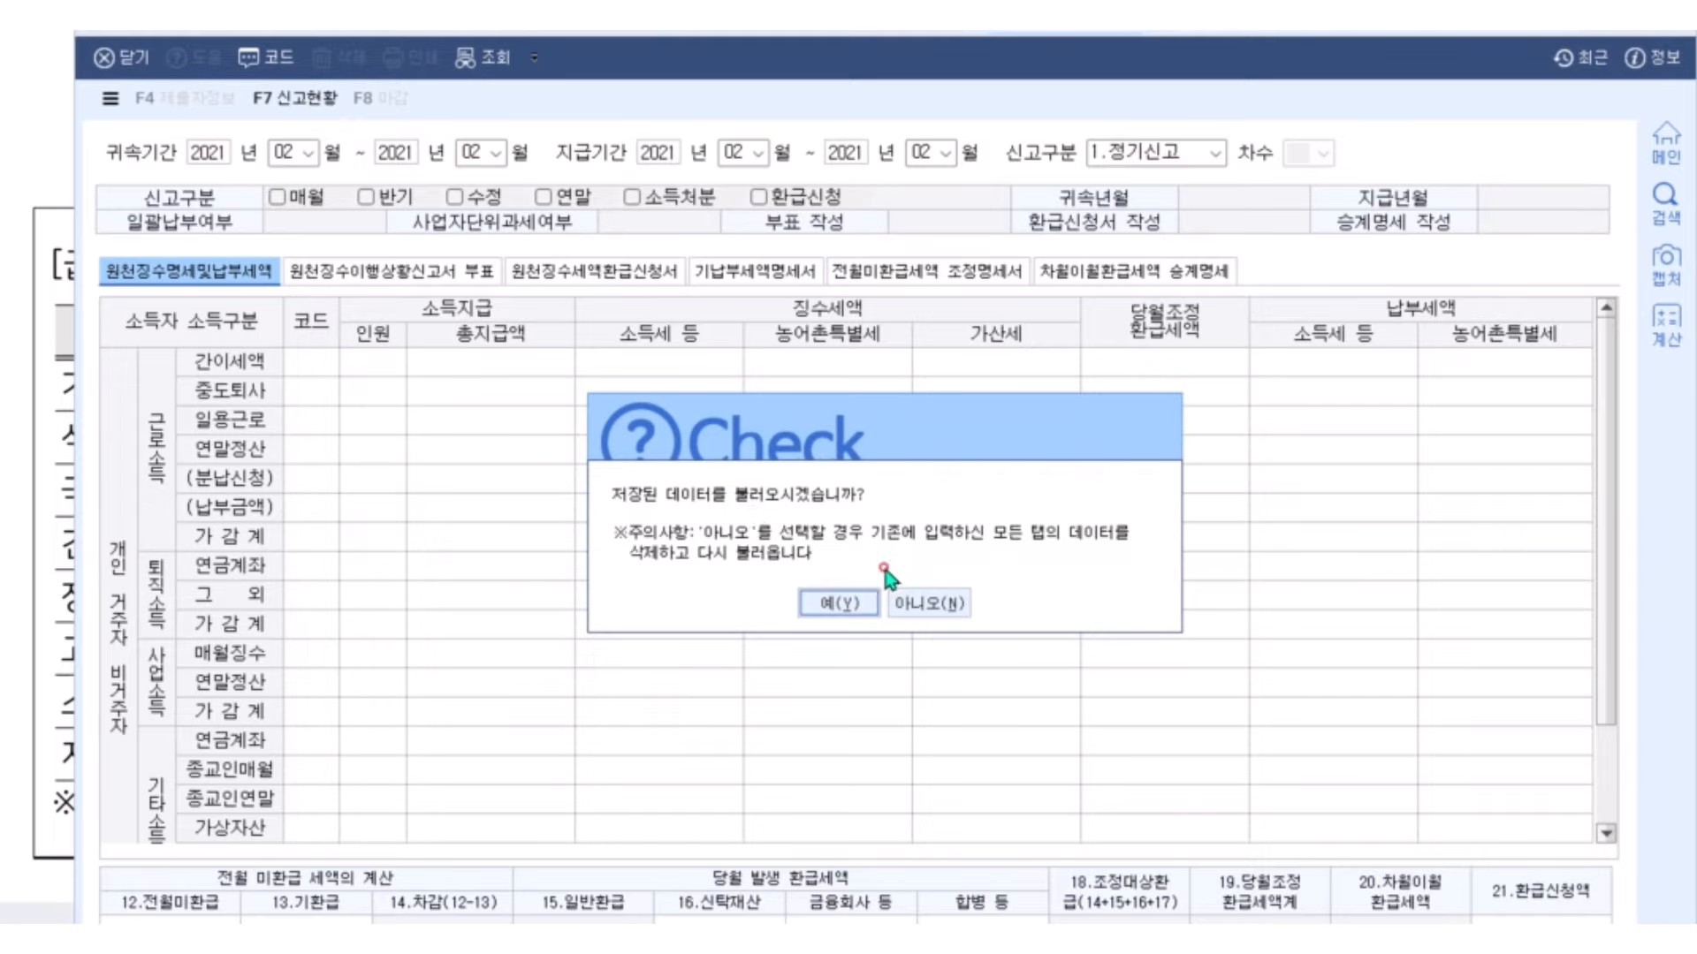
left_click(903, 605)
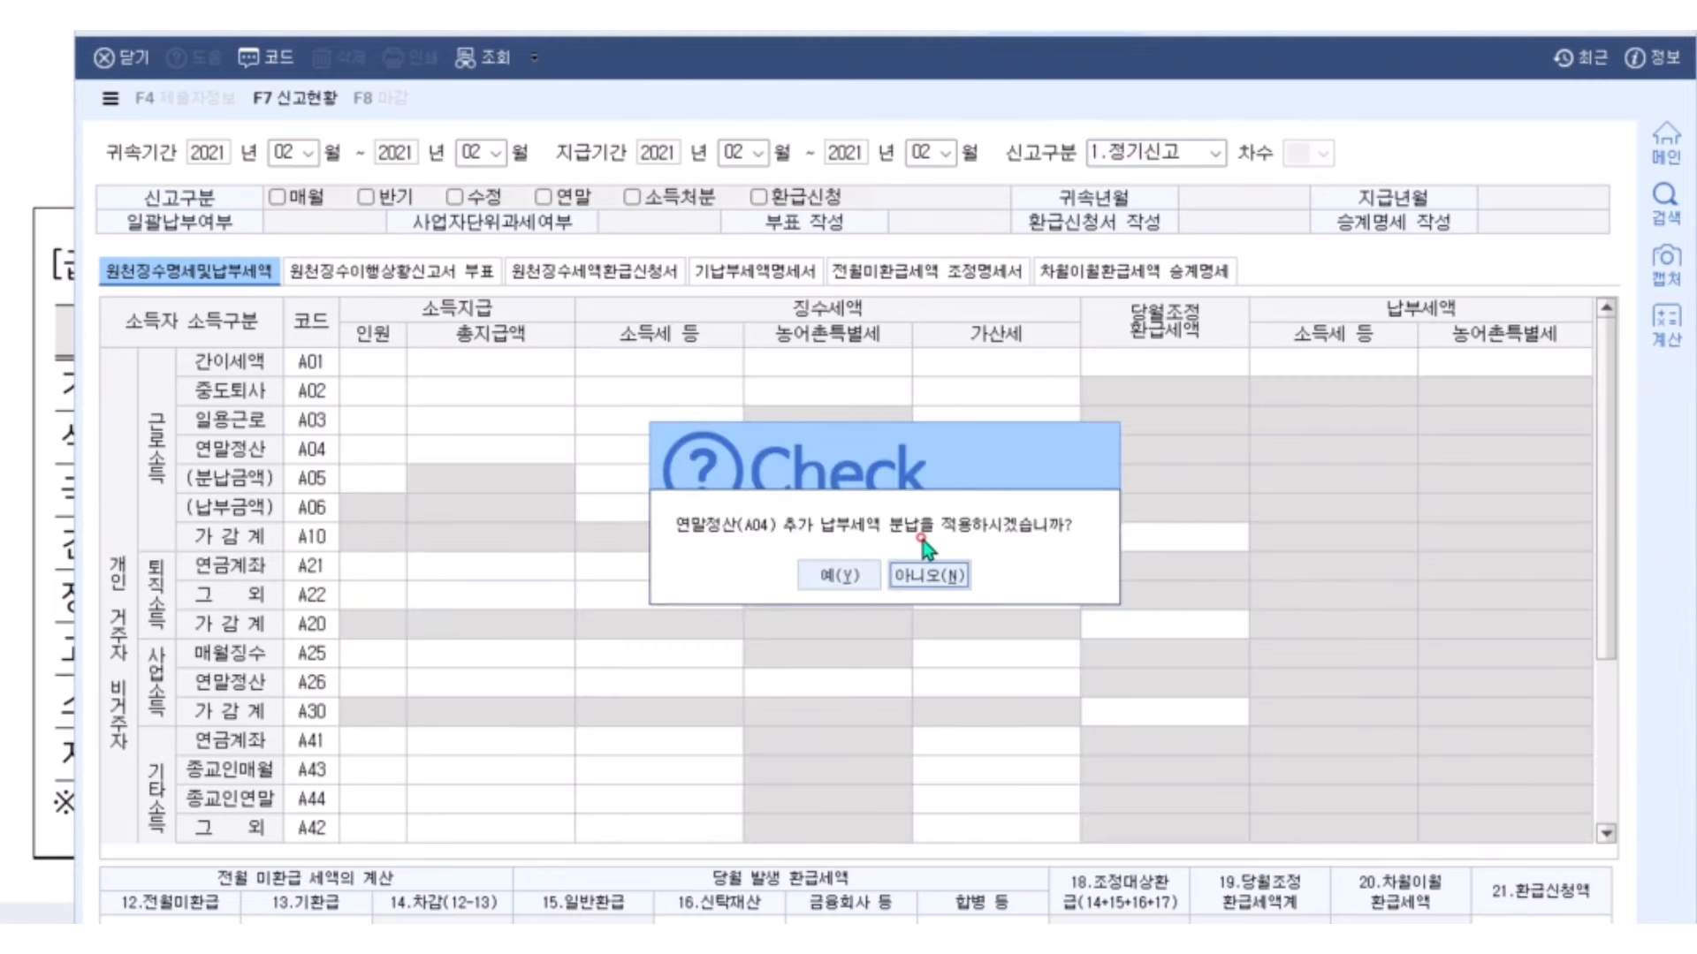
left_click(928, 576)
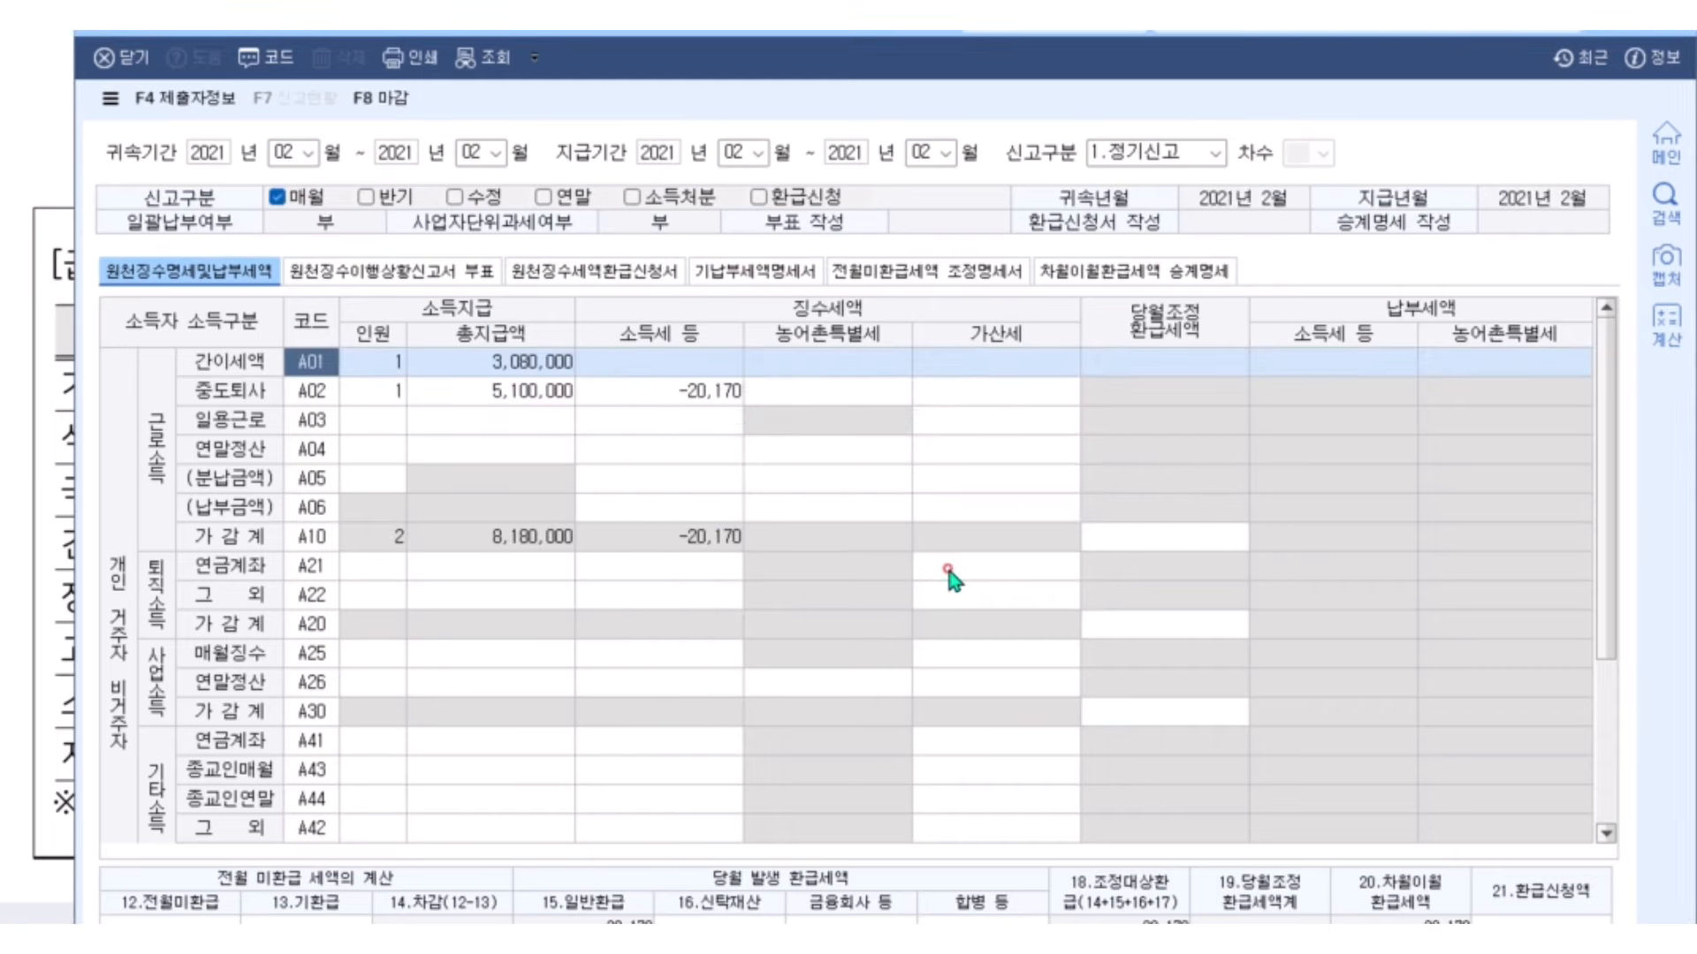
- Examine the 총지급액 of the 간이세액 (A01) and 중도퇴사 (A02) rows in the February return
left_click(489, 365)
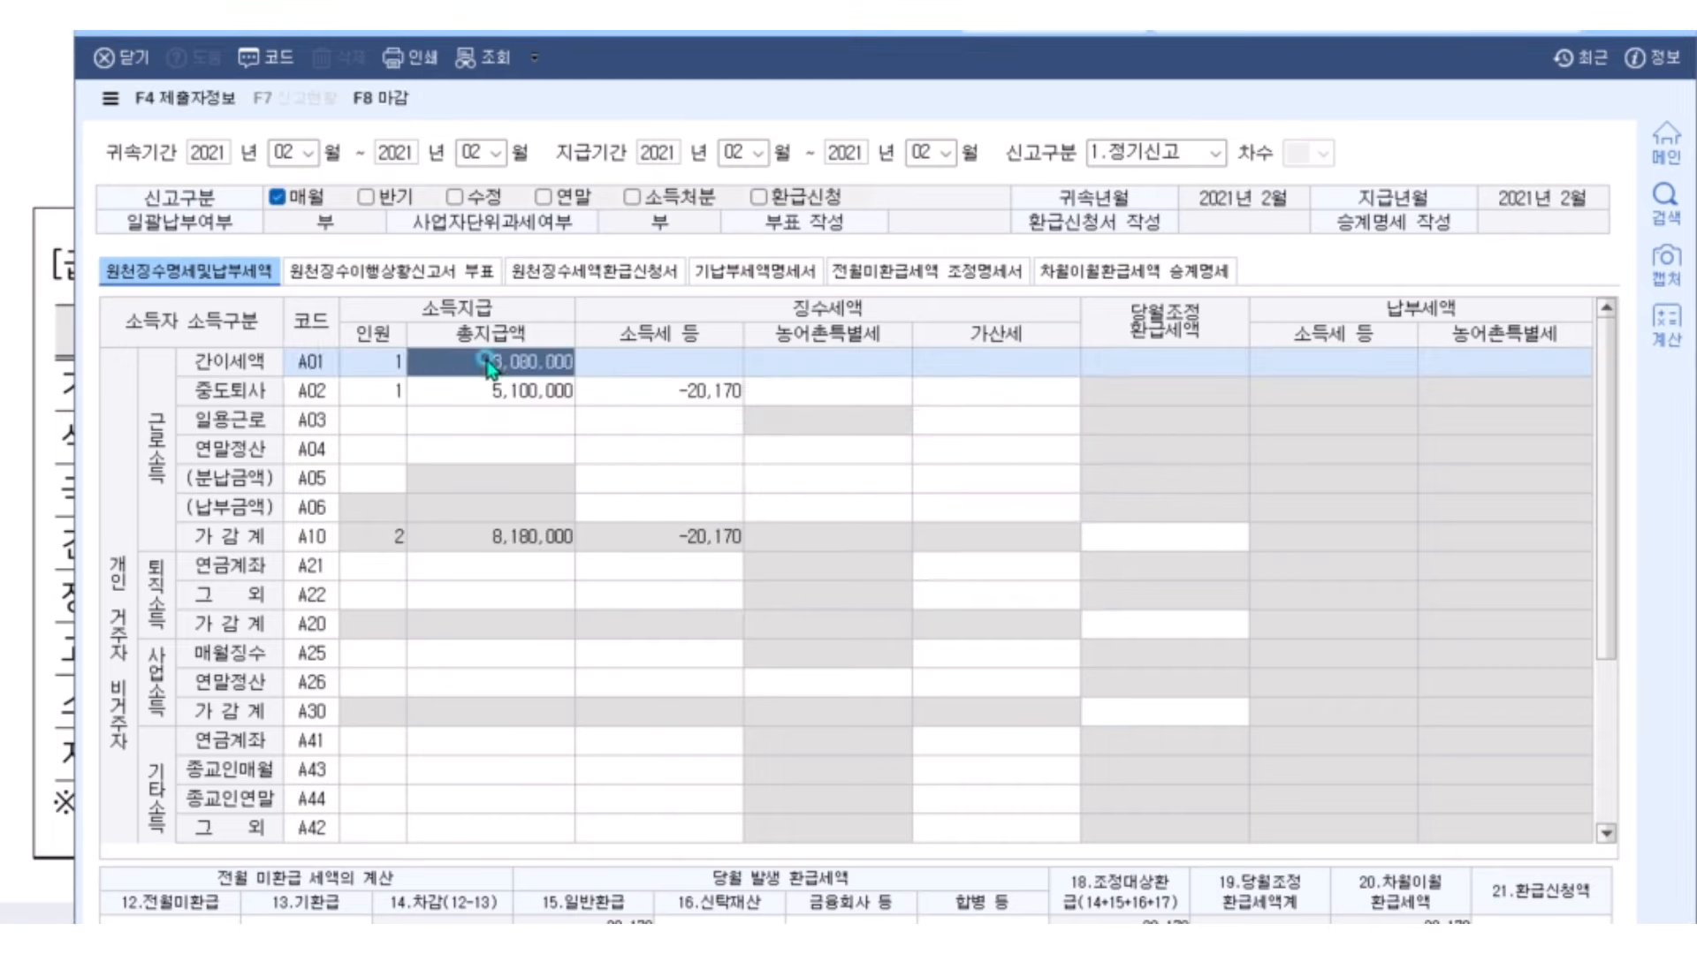
left_click(517, 391)
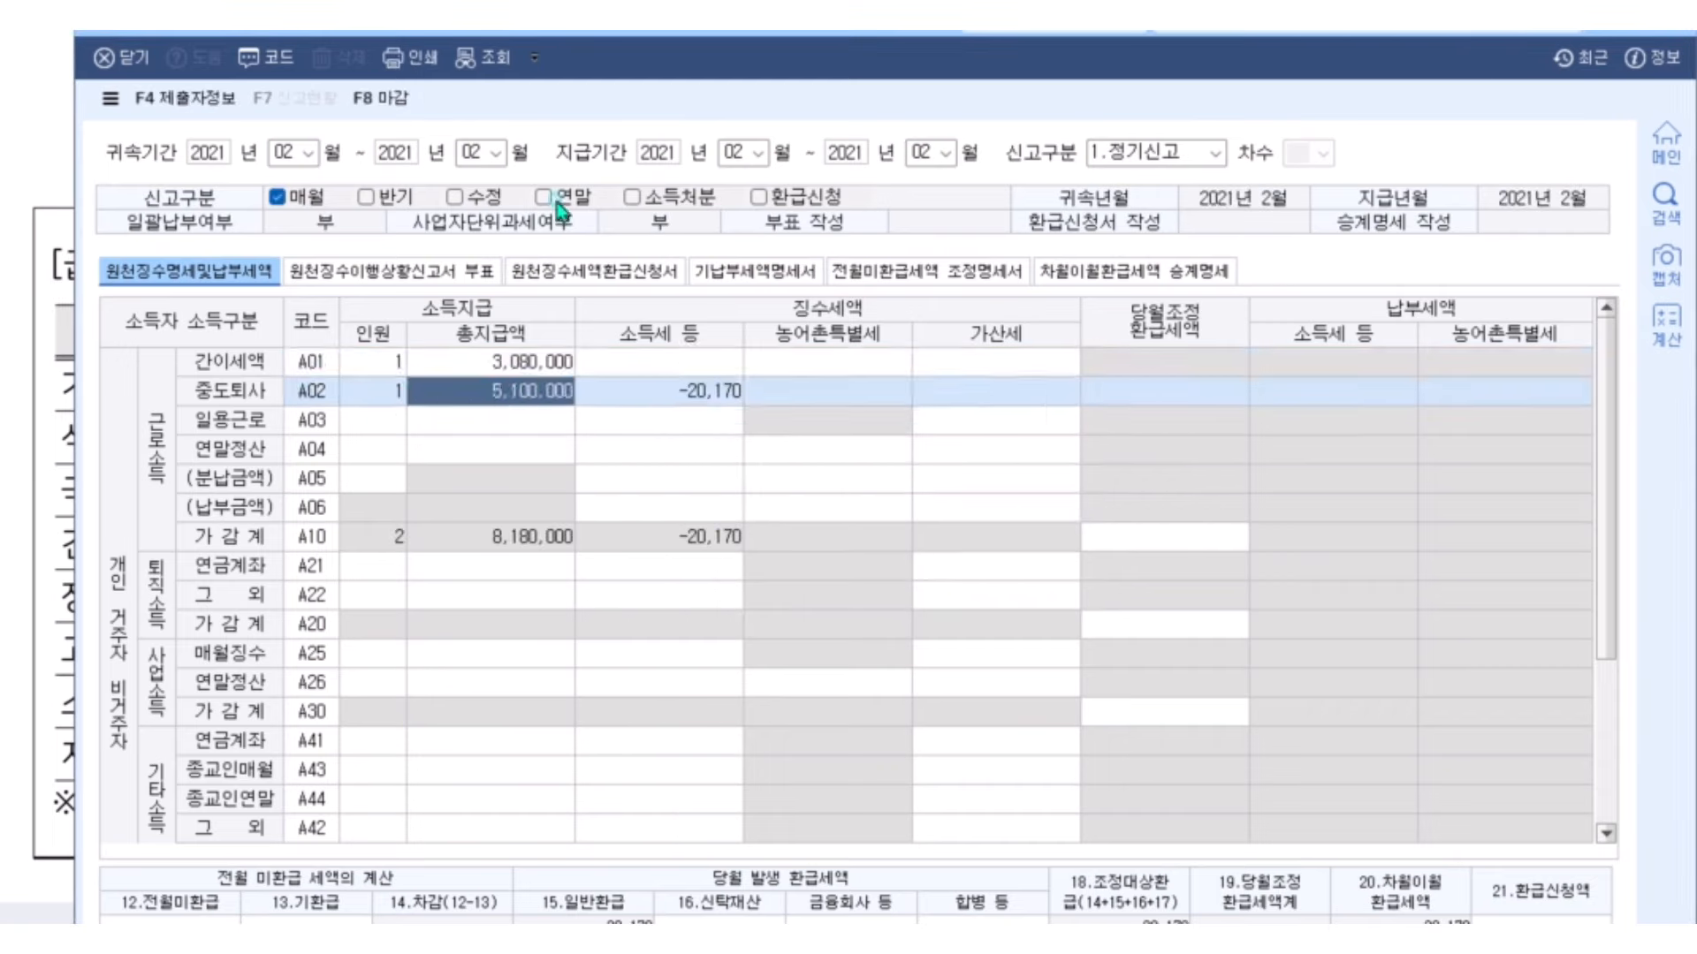
left_click(684, 31)
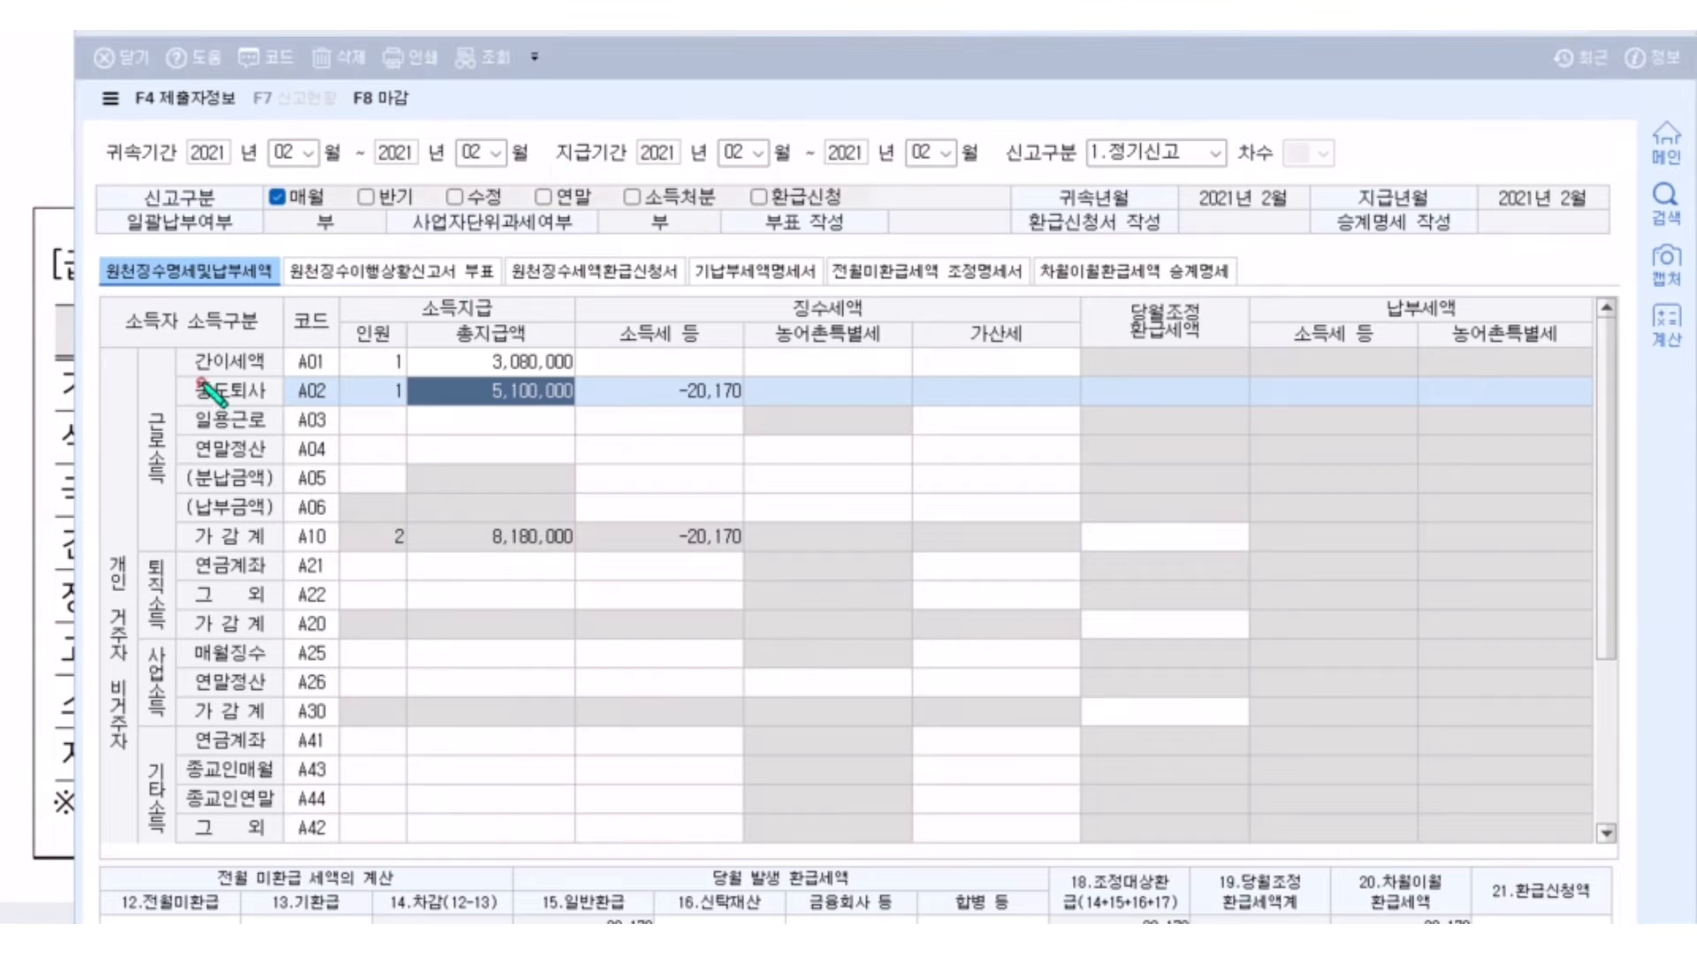
mouse_move(183, 374)
left_mouse_down()
mouse_move(561, 381)
mouse_move(362, 341)
mouse_move(173, 376)
mouse_move(190, 369)
left_mouse_up()
mouse_move(585, 361)
left_mouse_down()
mouse_move(731, 333)
mouse_move(733, 371)
left_mouse_up()
left_click_drag(705, 356, 735, 352)
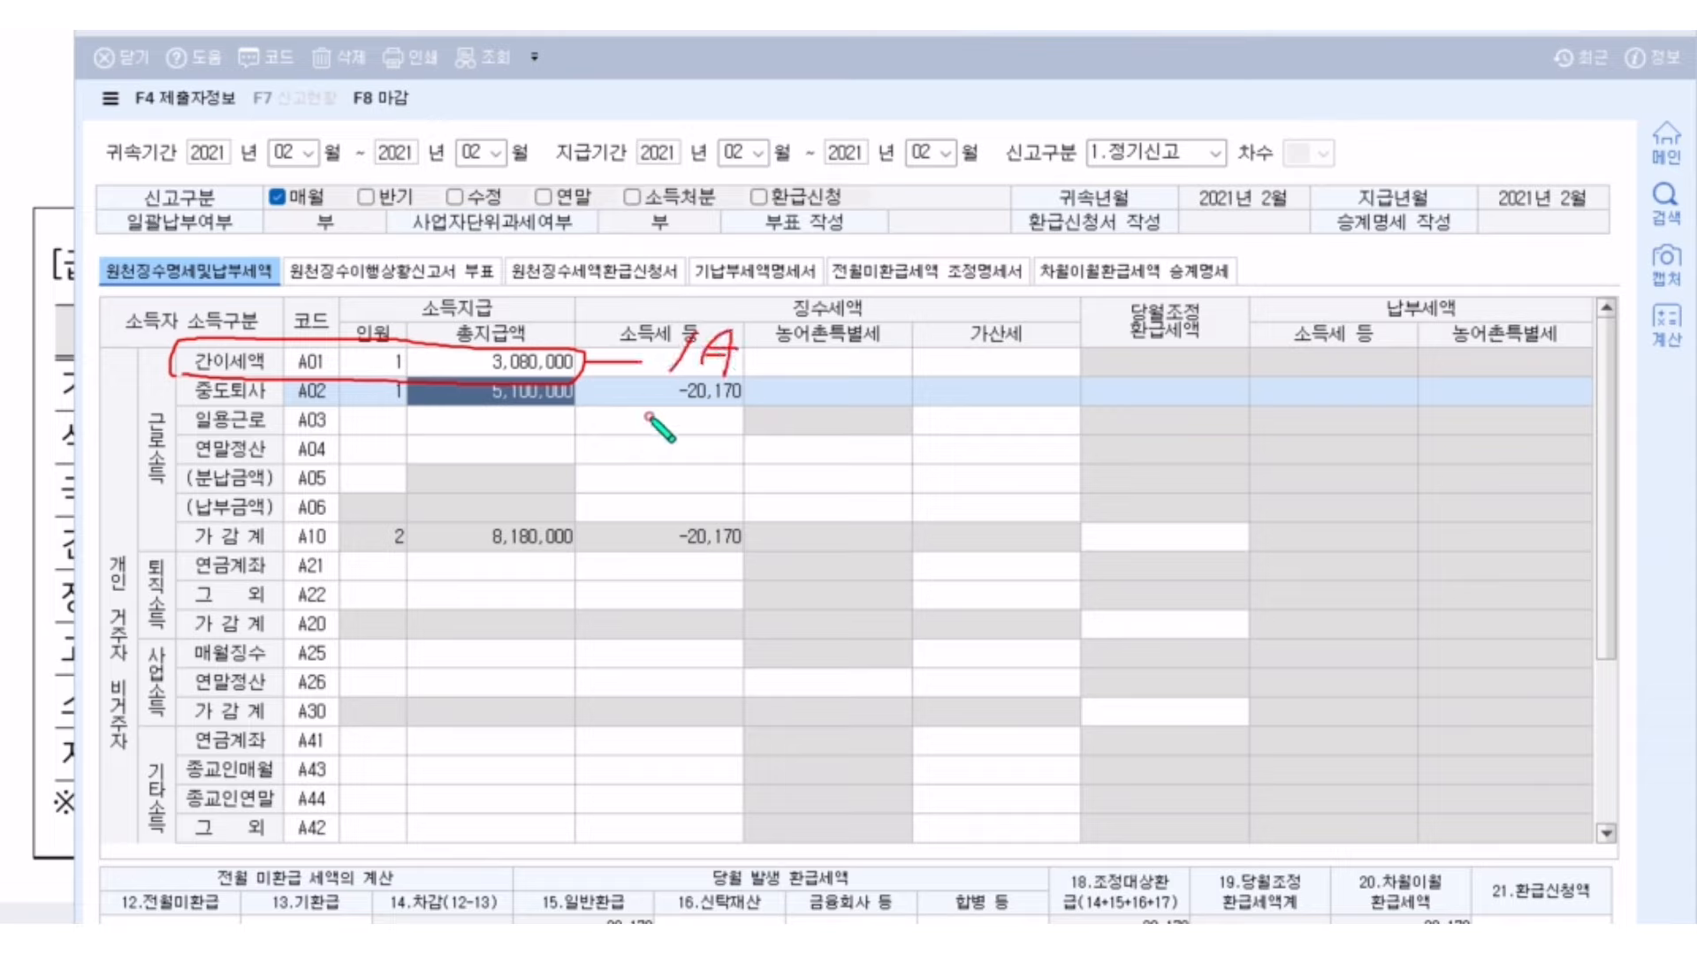
key("e")
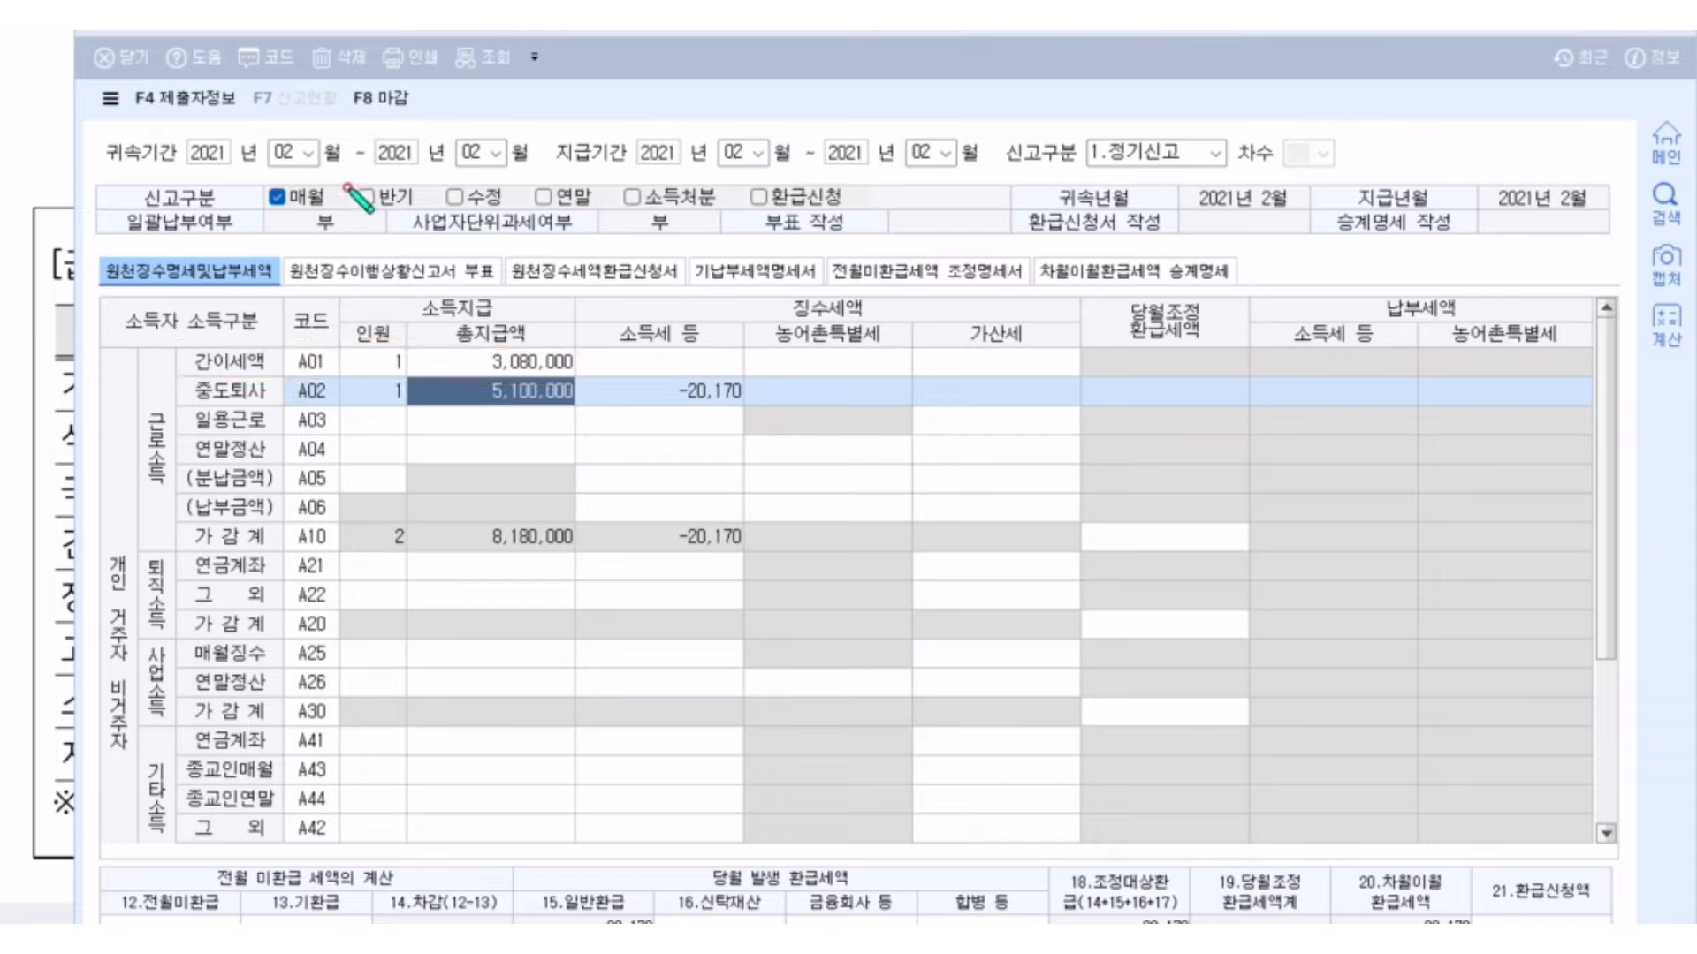
- Compare February's 간이세액 pay with the combined January and February 중도퇴사 pay, then review the 중도퇴사 tax and 가감계 row
left_click_drag(255, 165, 552, 175)
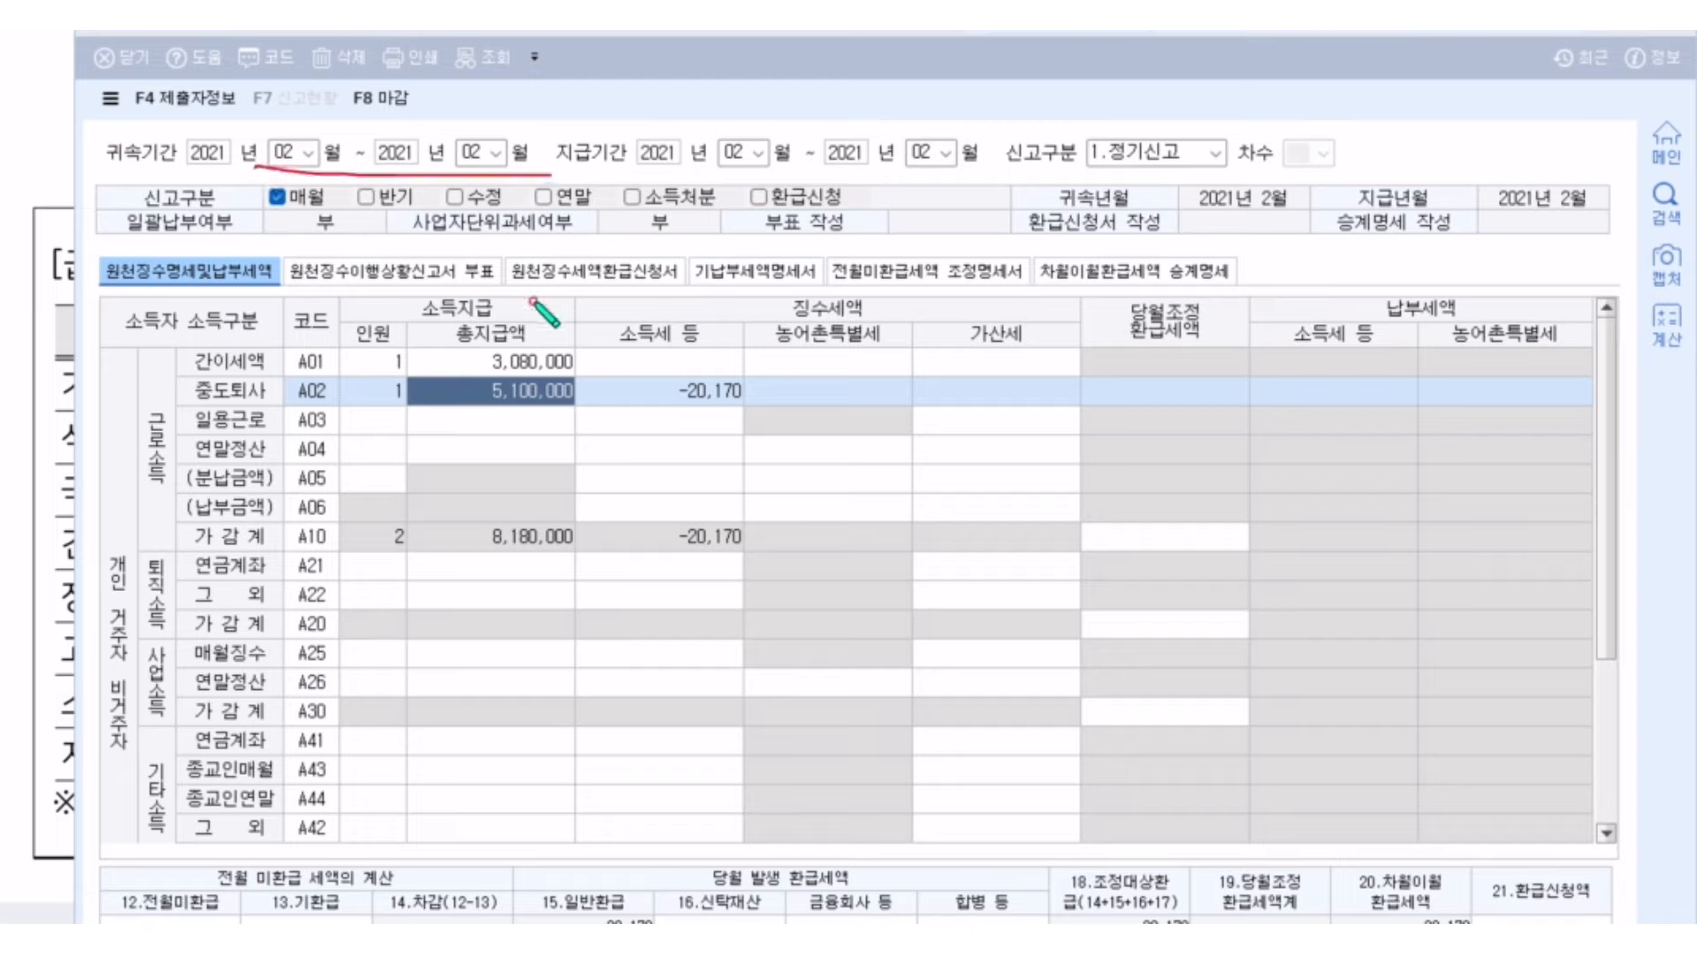
mouse_move(358, 361)
left_mouse_down()
mouse_move(564, 371)
mouse_move(358, 345)
mouse_move(364, 364)
left_mouse_up()
mouse_move(610, 321)
left_mouse_down()
mouse_move(616, 352)
mouse_move(669, 341)
left_mouse_up()
mouse_move(346, 402)
left_mouse_down()
mouse_move(590, 380)
mouse_move(346, 393)
left_mouse_up()
left_click_drag(550, 407, 623, 433)
mouse_move(651, 417)
left_mouse_down()
mouse_move(645, 457)
mouse_move(733, 446)
mouse_move(707, 470)
mouse_move(823, 477)
left_mouse_up()
left_click_drag(823, 431, 834, 442)
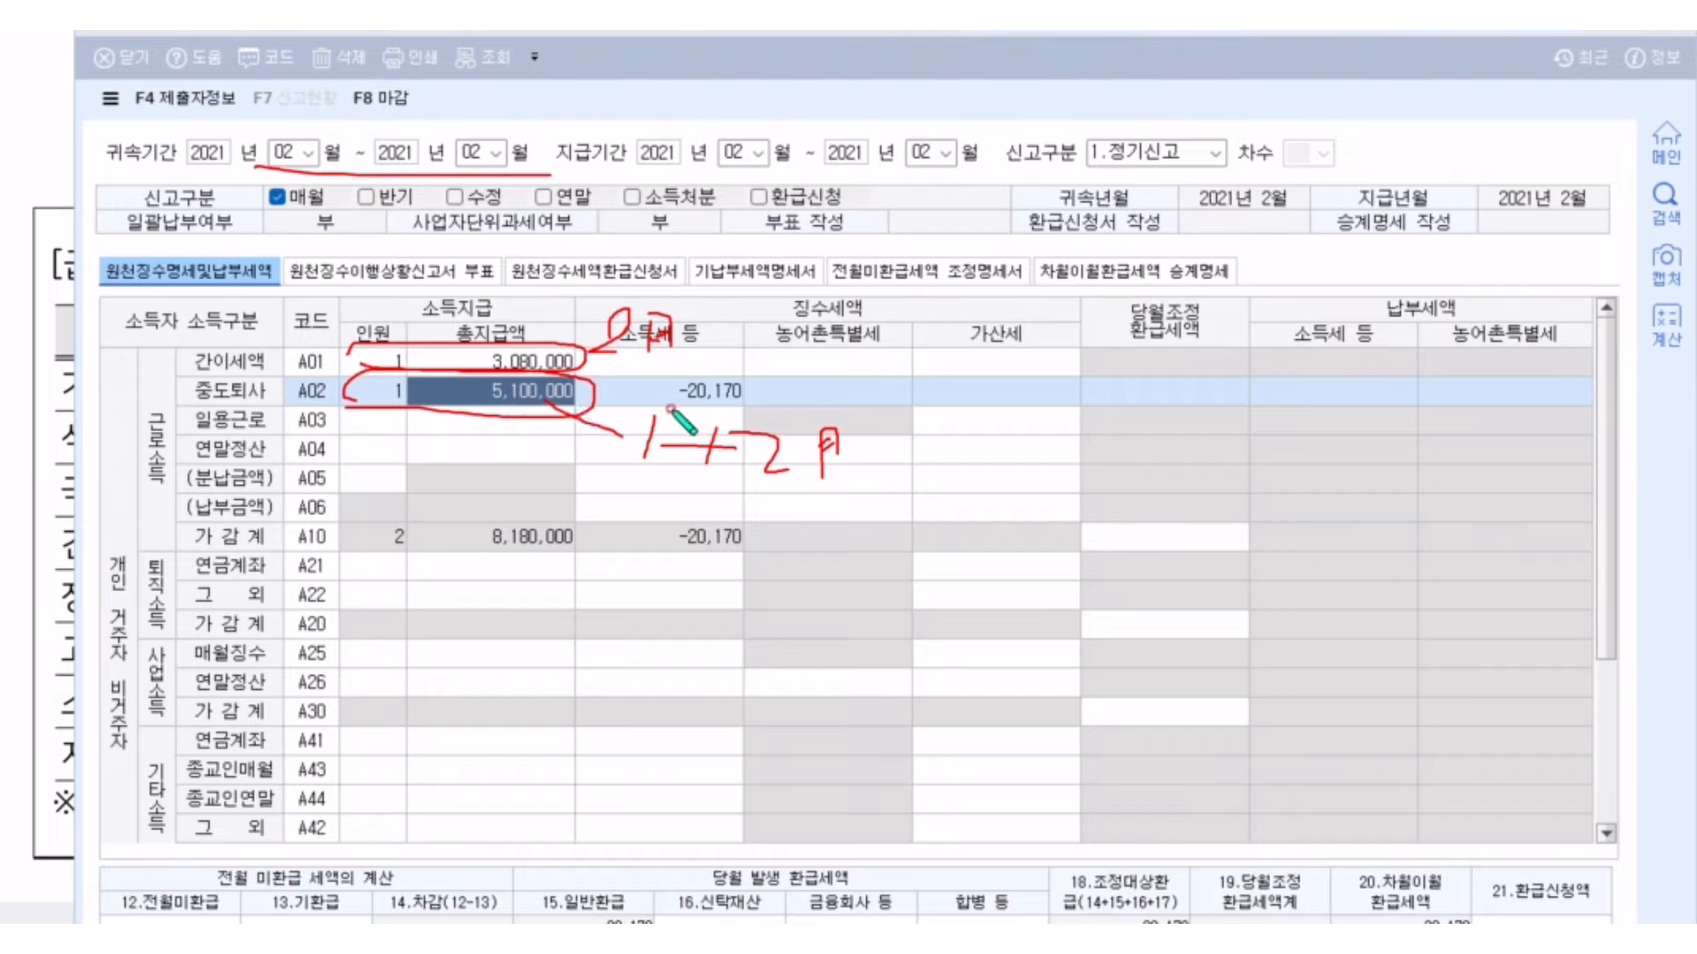
left_click_drag(668, 408, 640, 414)
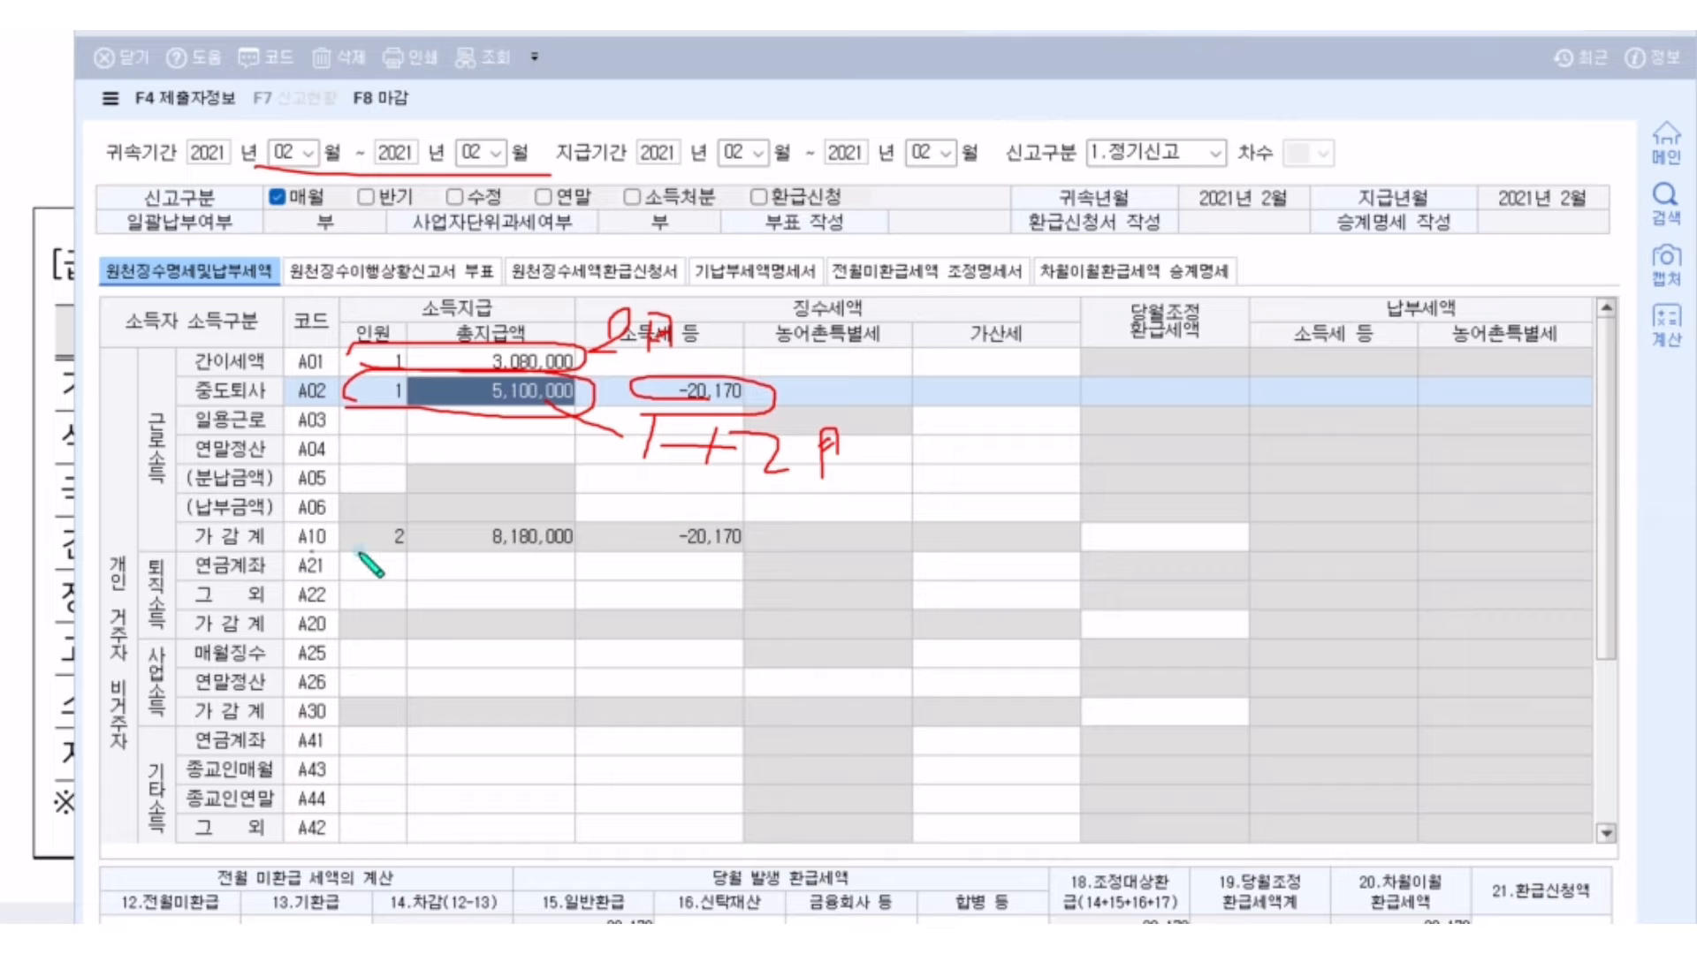
mouse_move(311, 556)
left_mouse_down()
mouse_move(562, 522)
mouse_move(389, 556)
left_mouse_up()
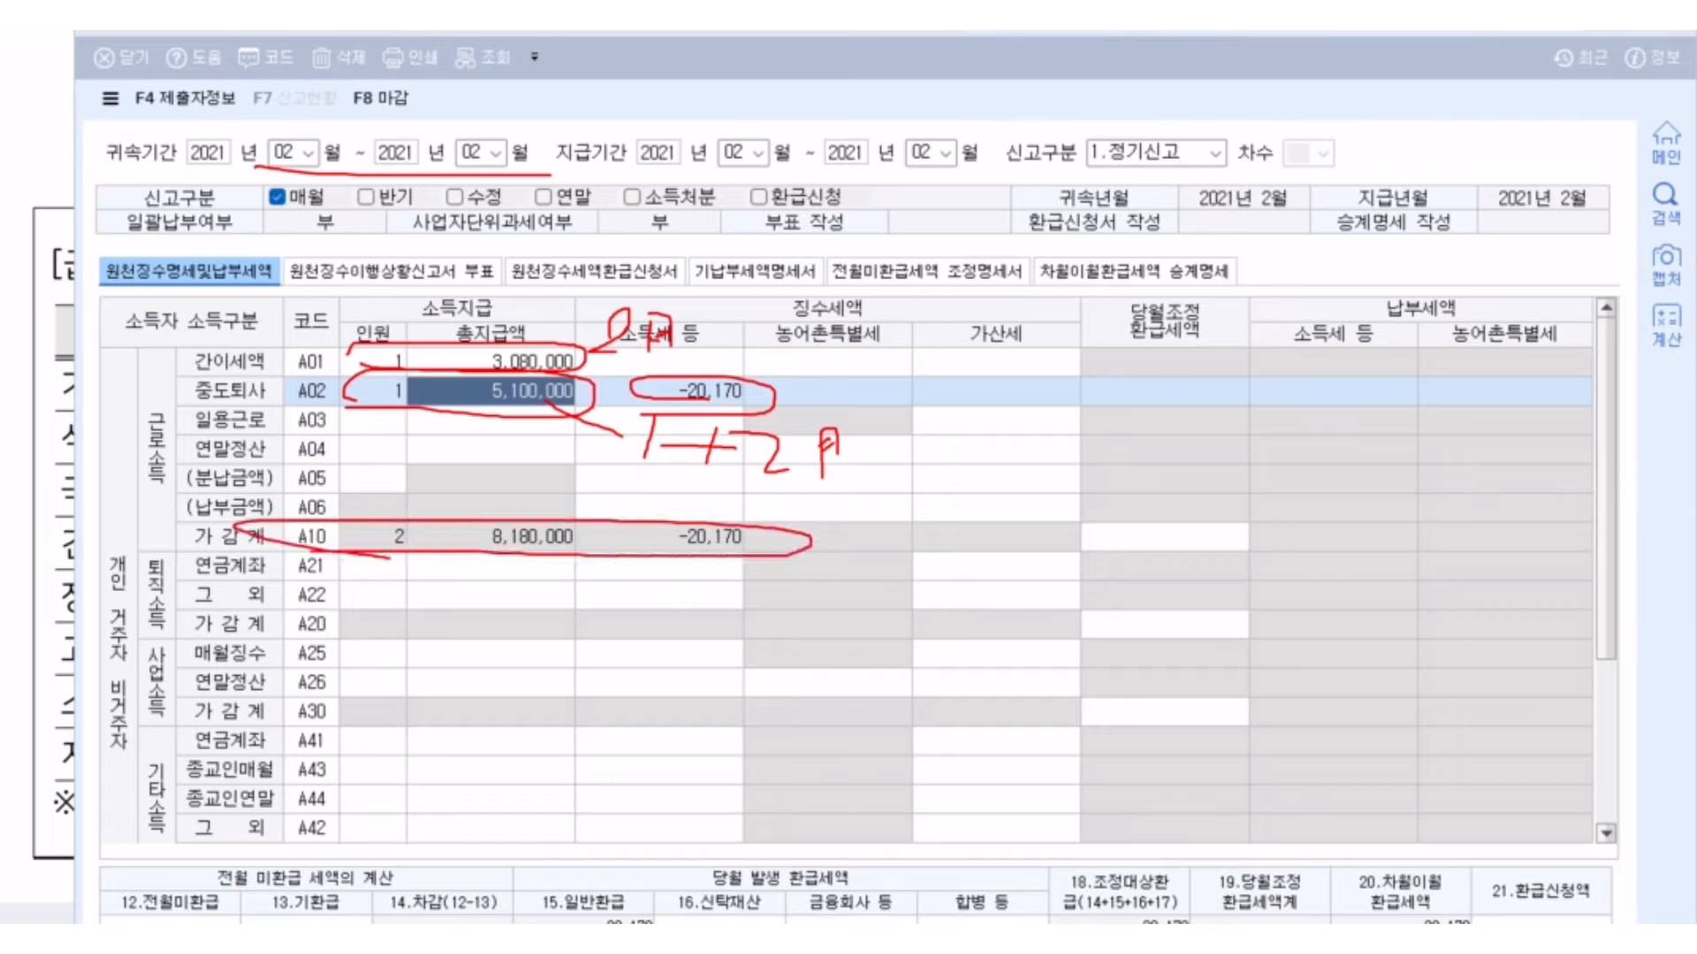
key("Escape")
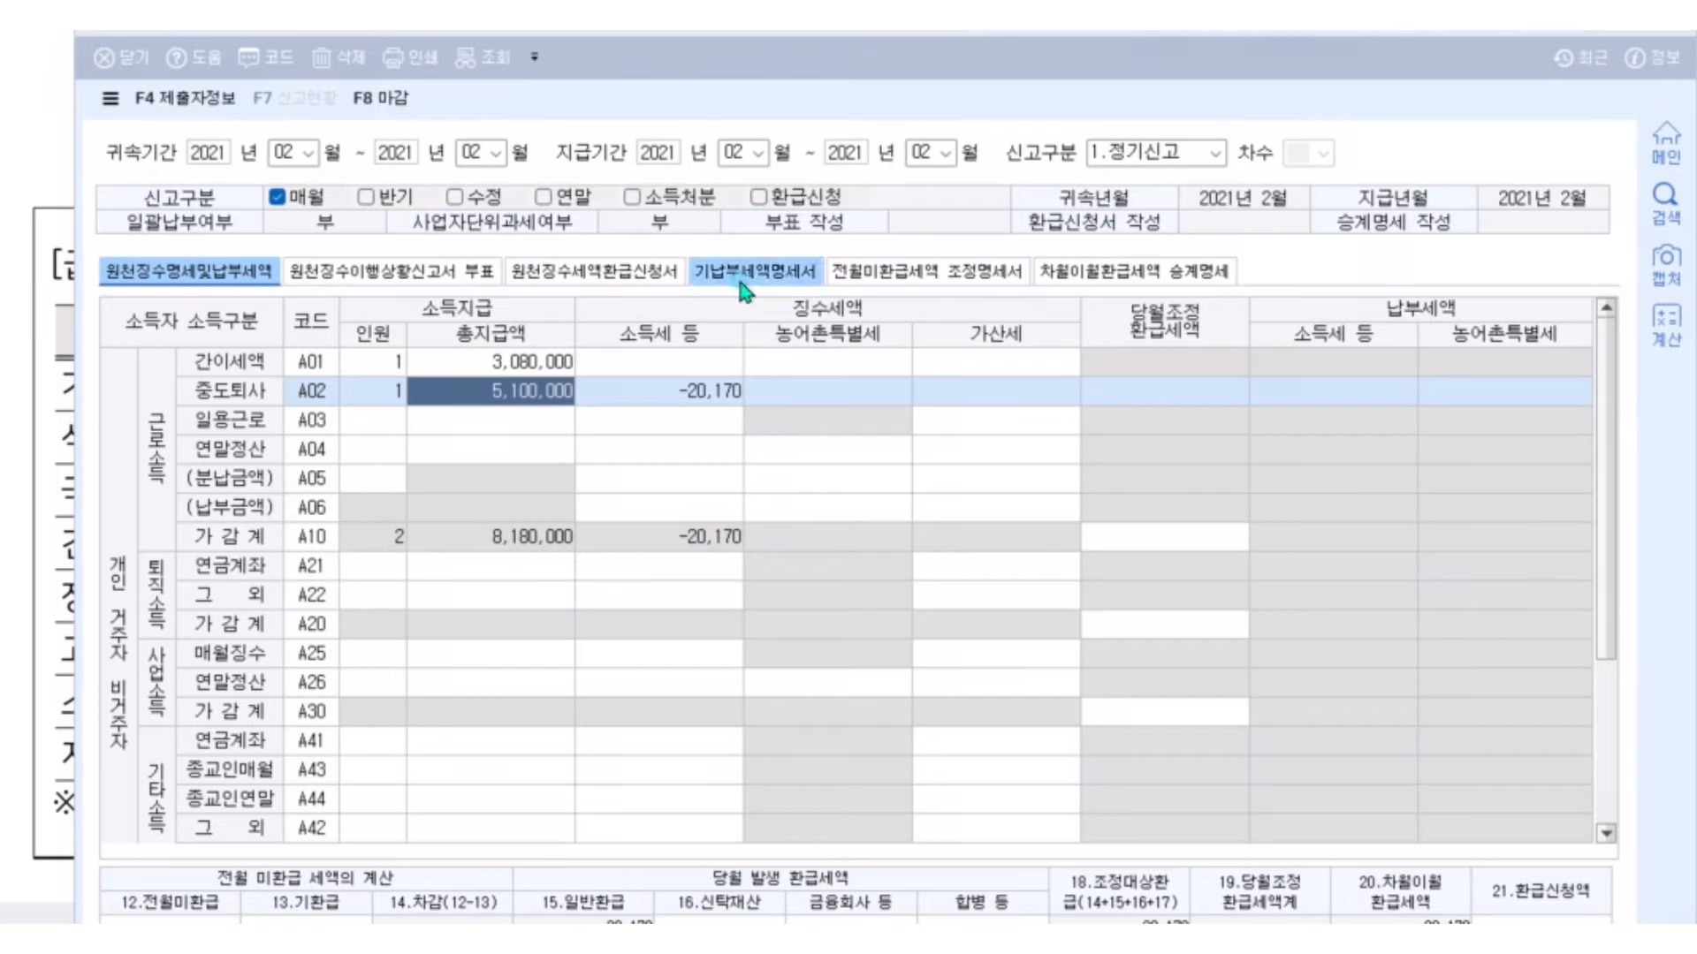
left_click(734, 46)
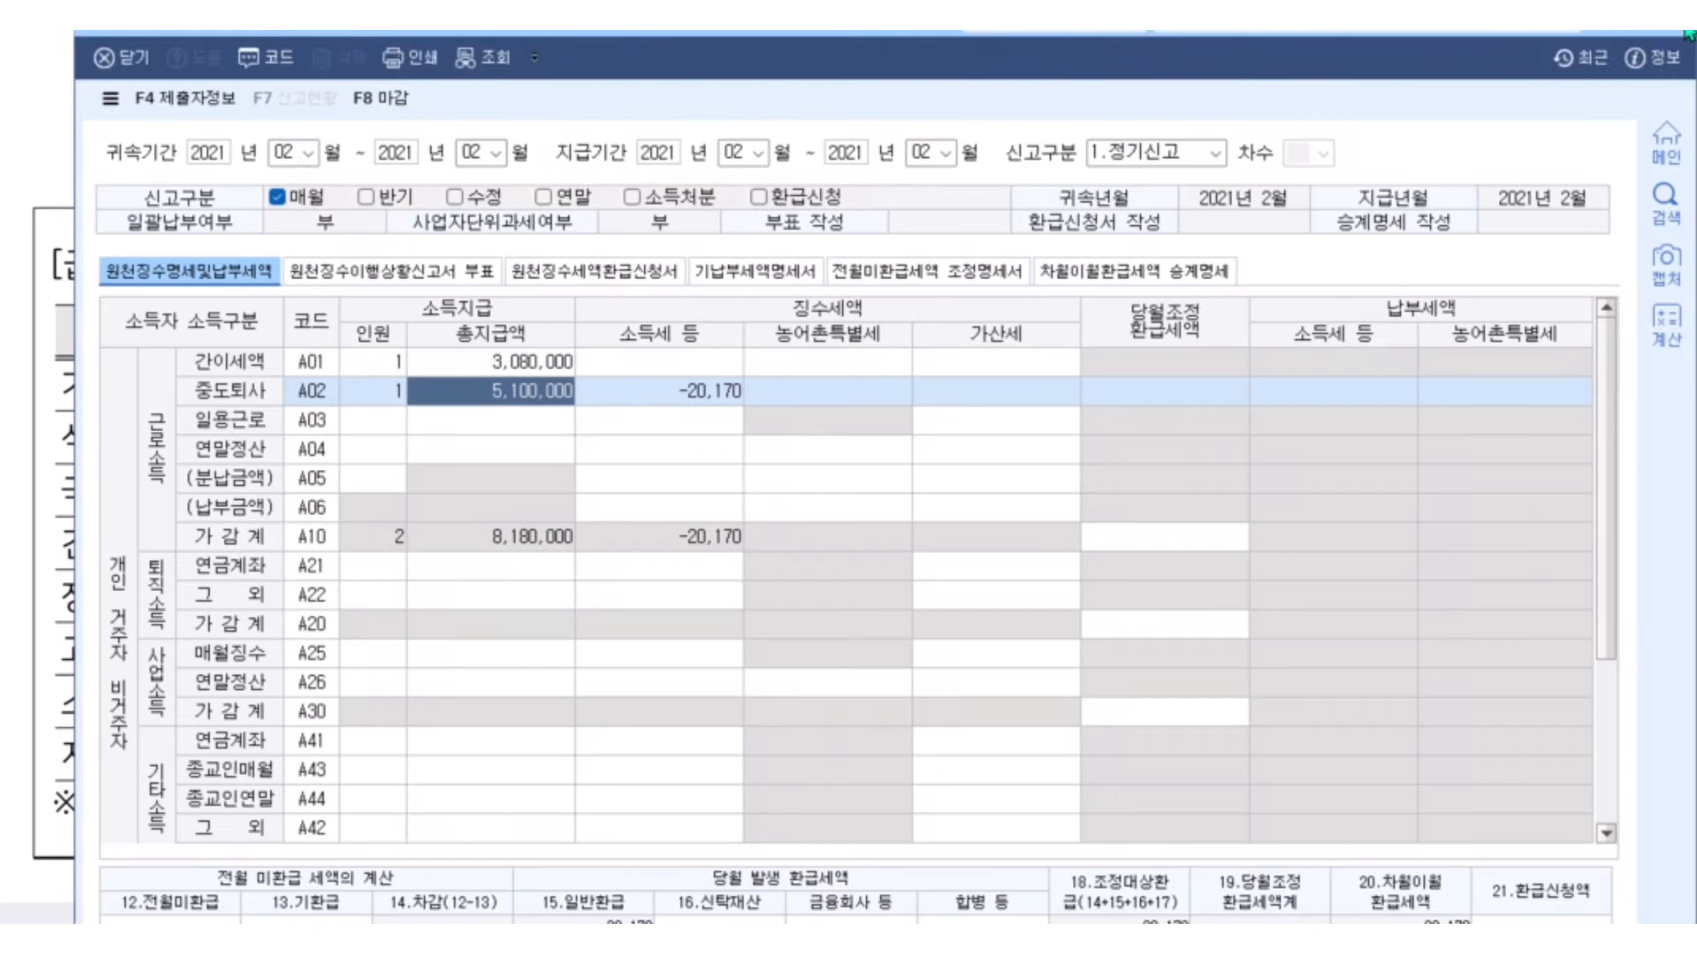
- Close the 원천징수이행상황신고서 and reload its February 정기신고 return with 귀속기간 and 지급기간 both 2021/02
key("Escape")
left_click(832, 573)
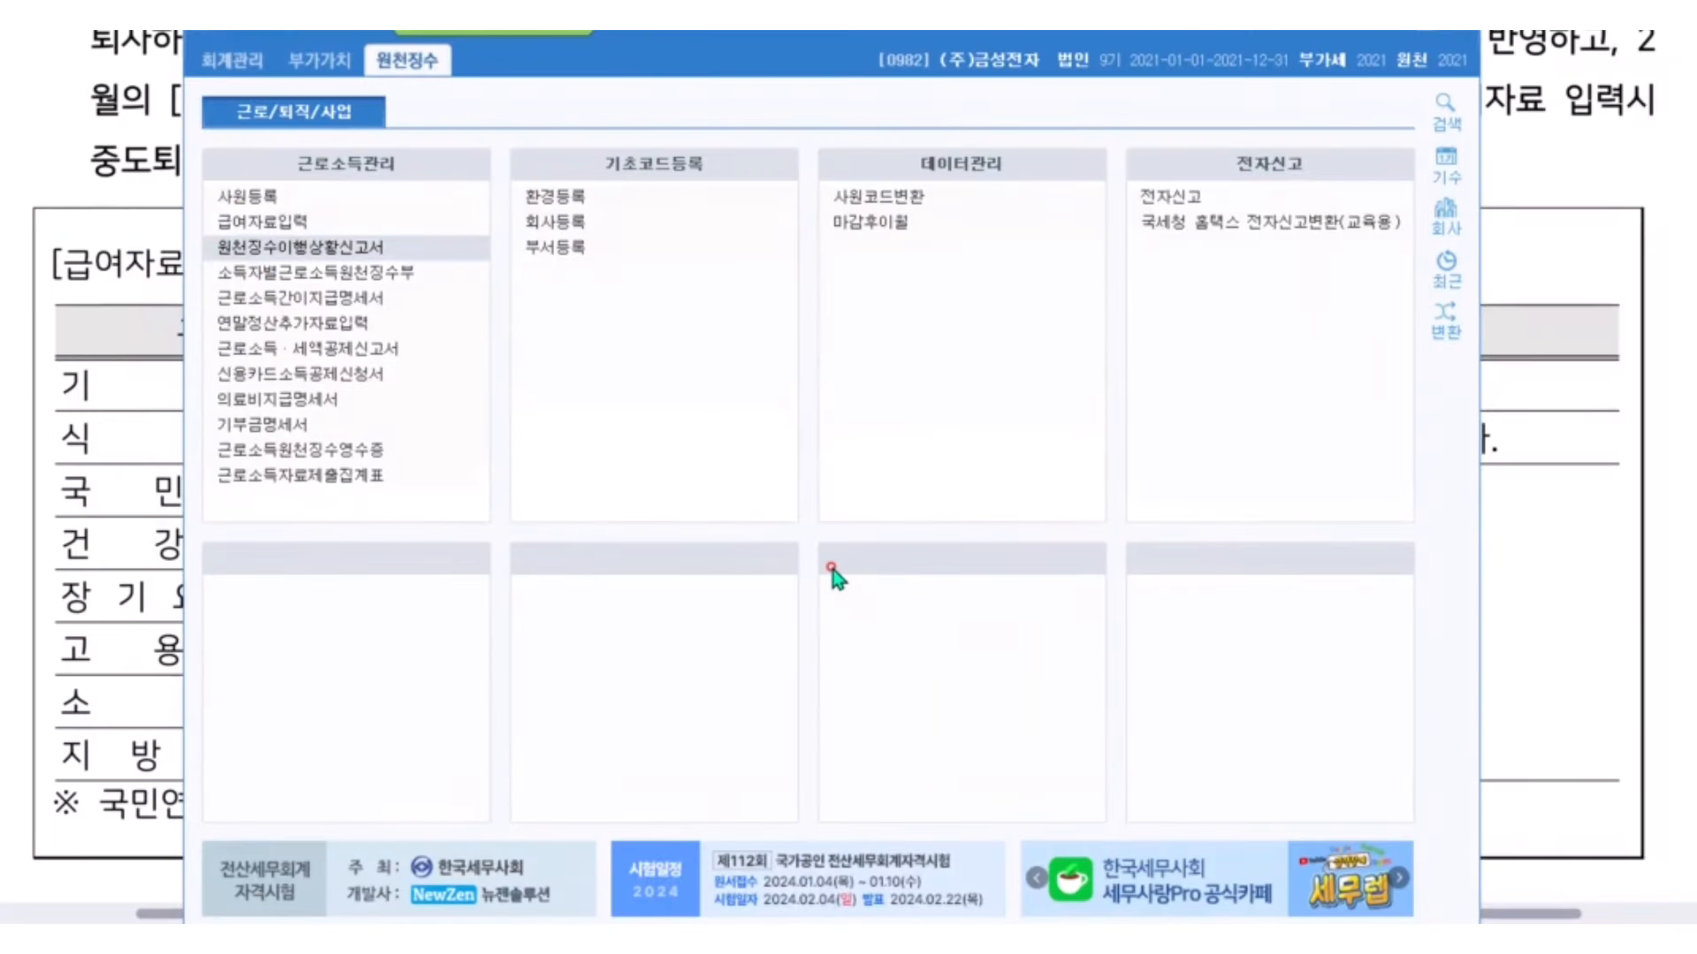
left_click(274, 254)
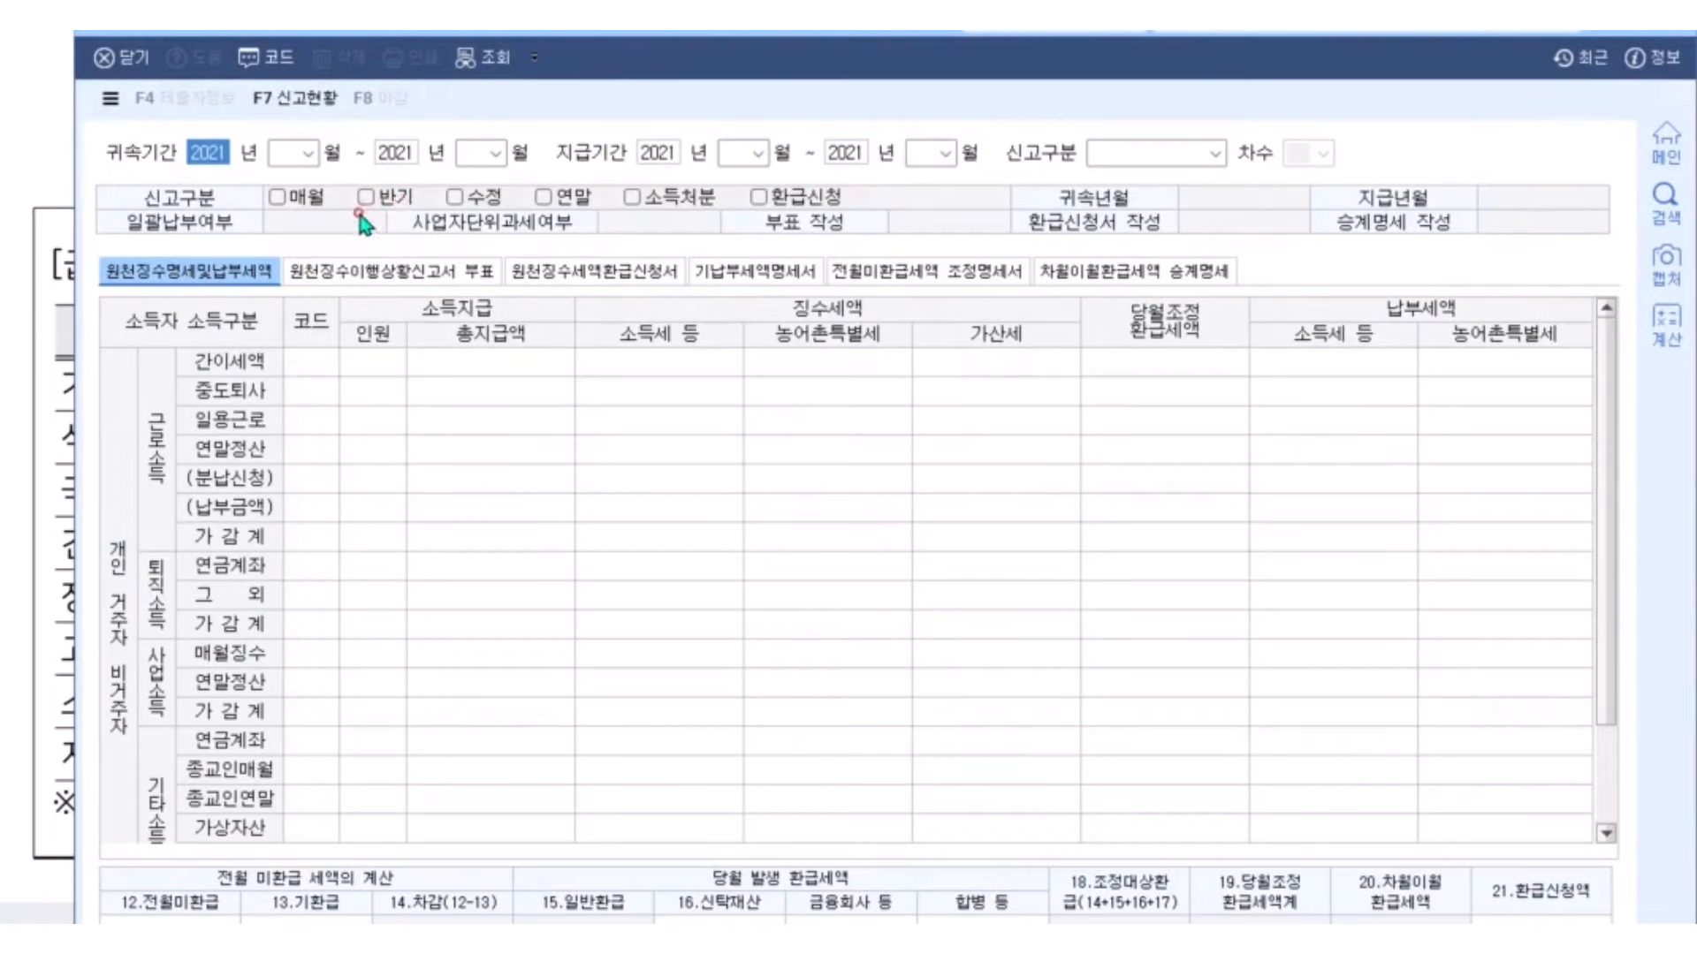
key("Return")
type("02")
key("Return")
type("02")
key("Return")
type("02")
key("Return")
type("02")
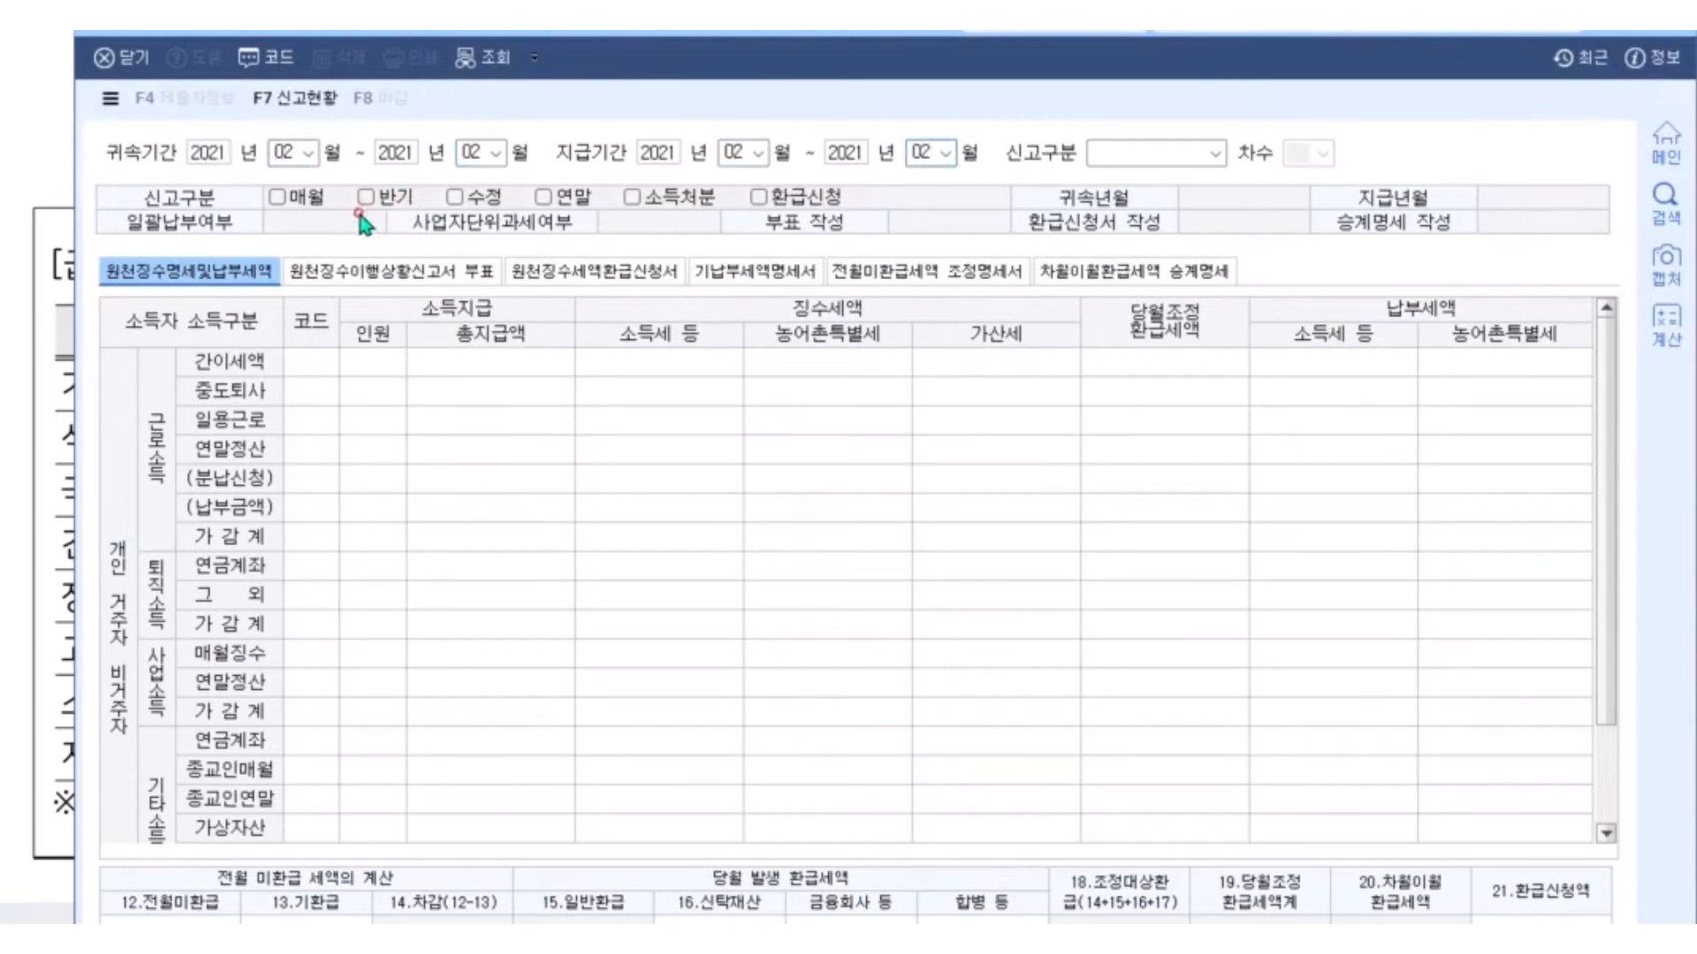
key("Return")
key("Return")
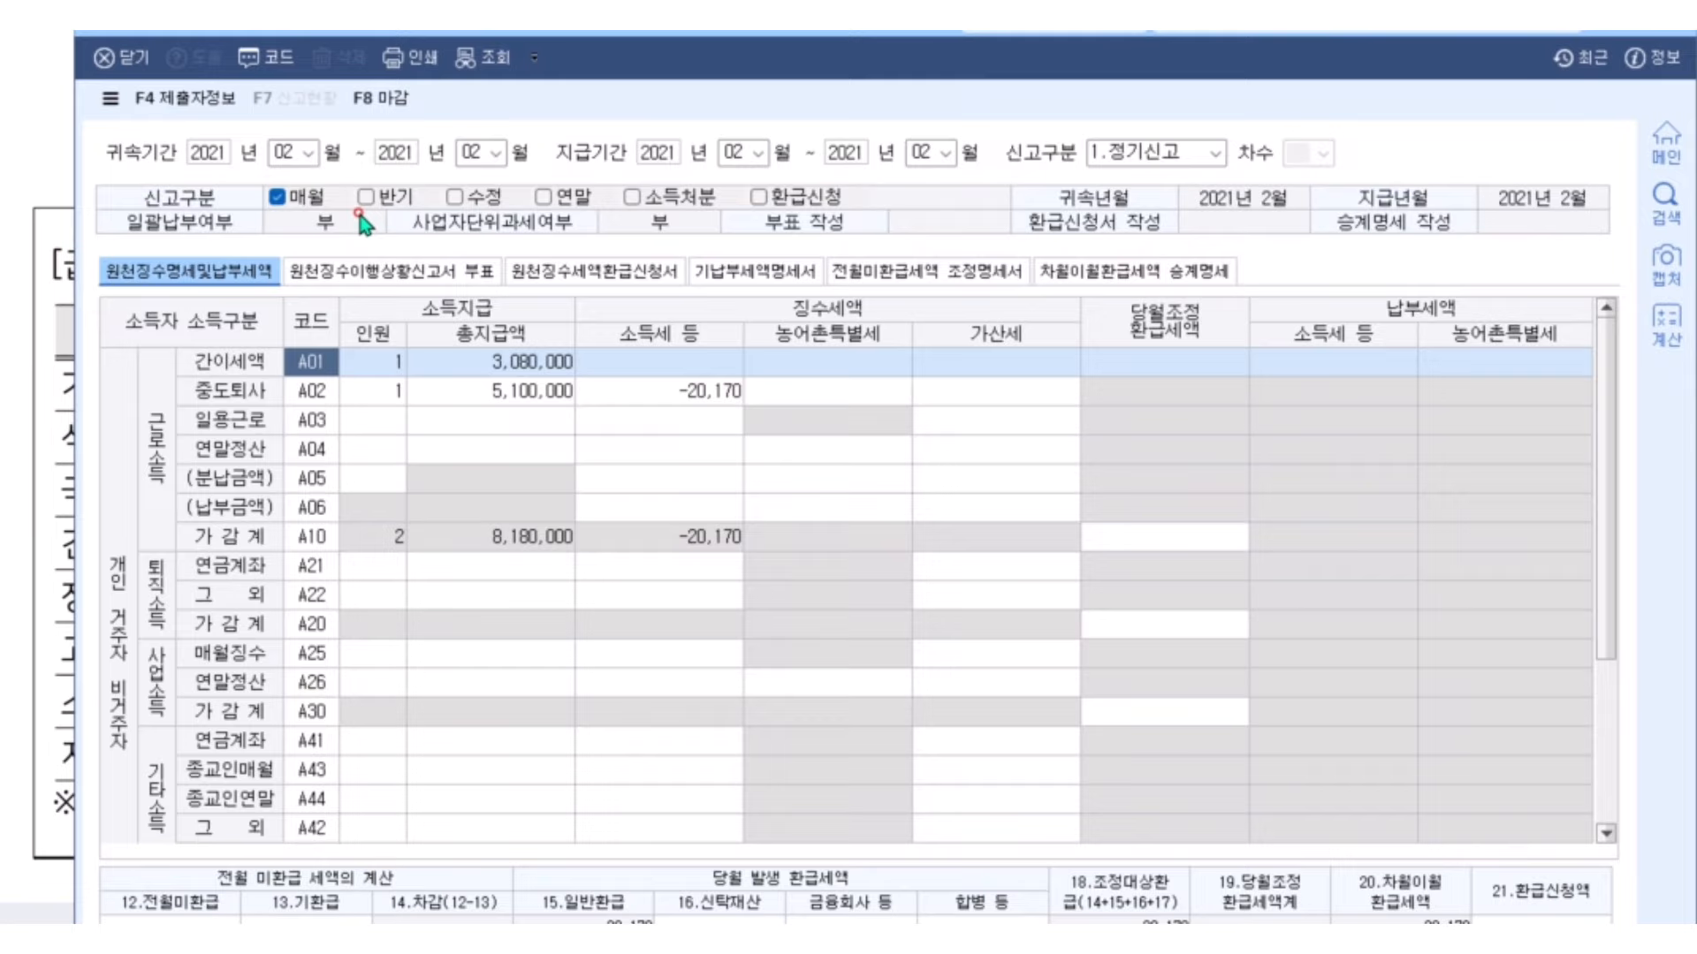
- Generate the January 정기신고 return with both 귀속기간 and 지급기간 set to 2021/01
left_click(292, 157)
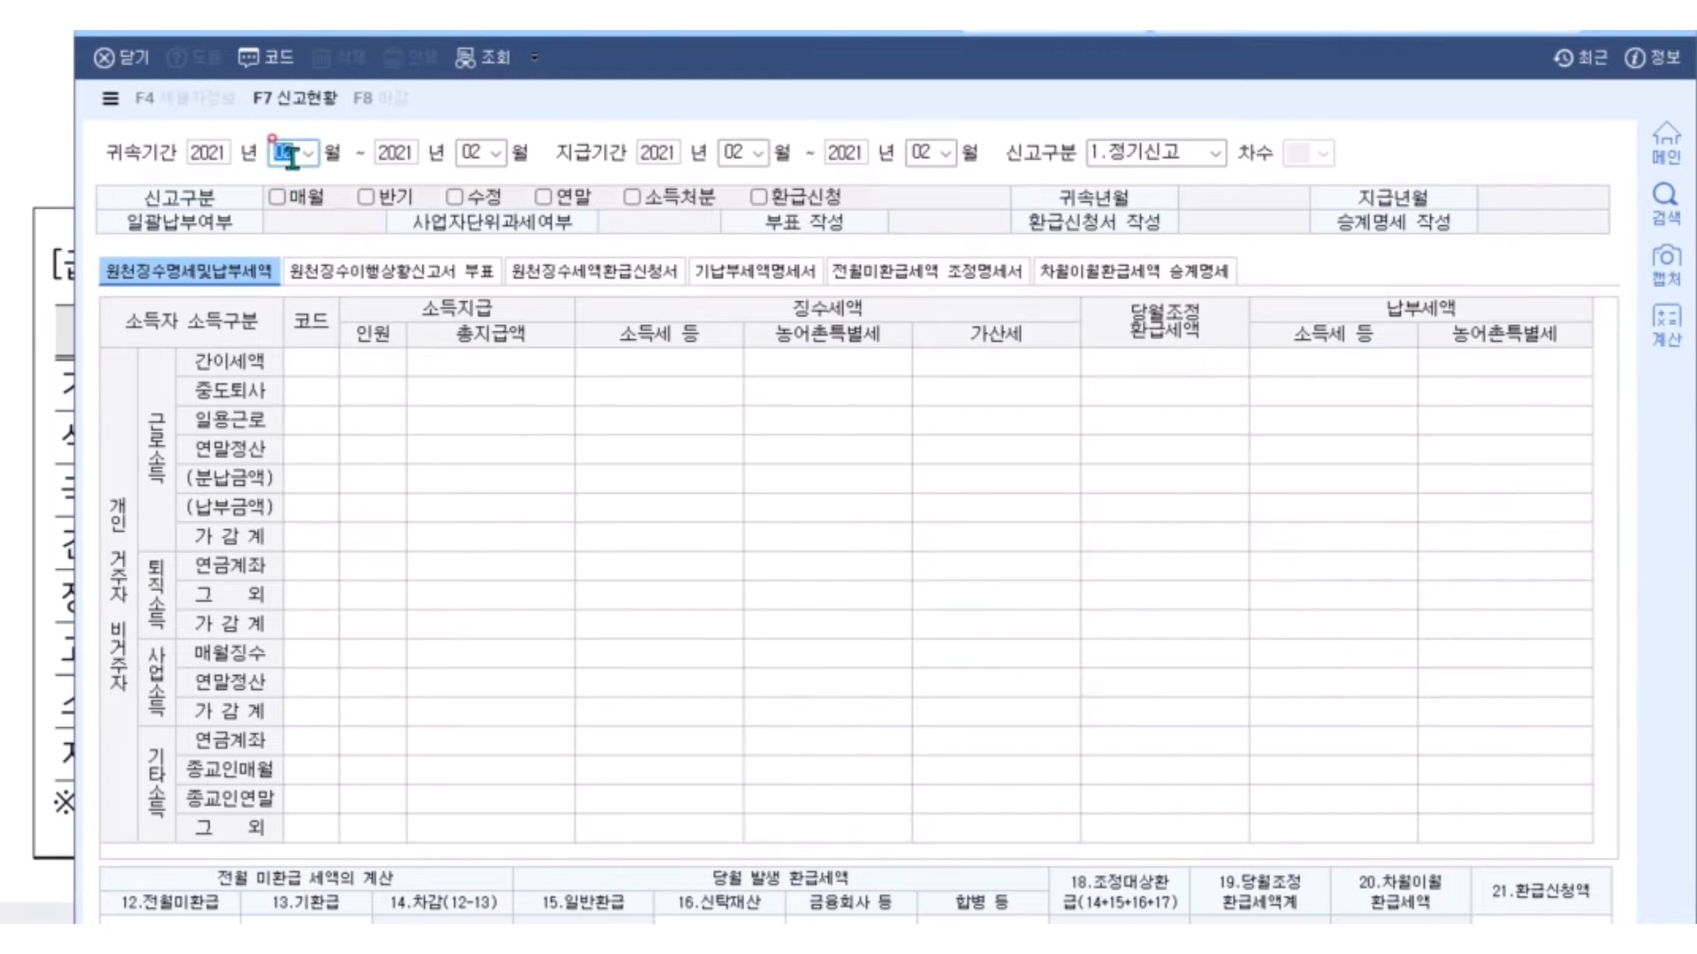
type("01")
key("Return")
key("Return")
key("Return")
key("Return")
key("Return")
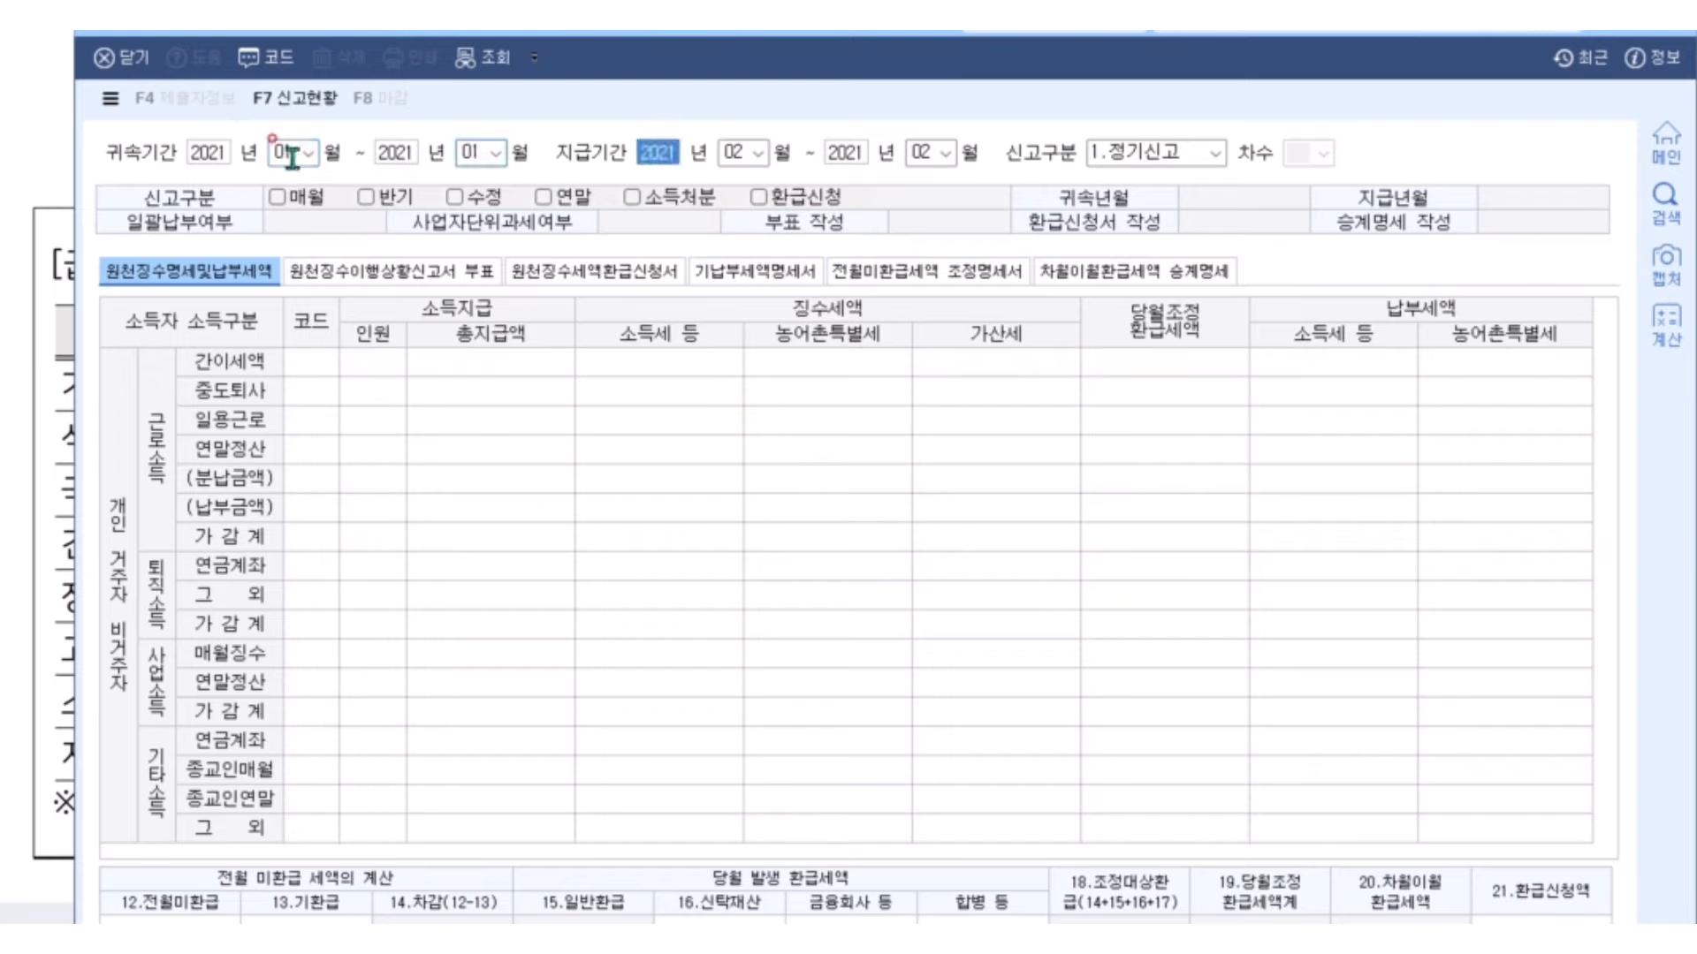
key("Return")
type("01")
key("Return")
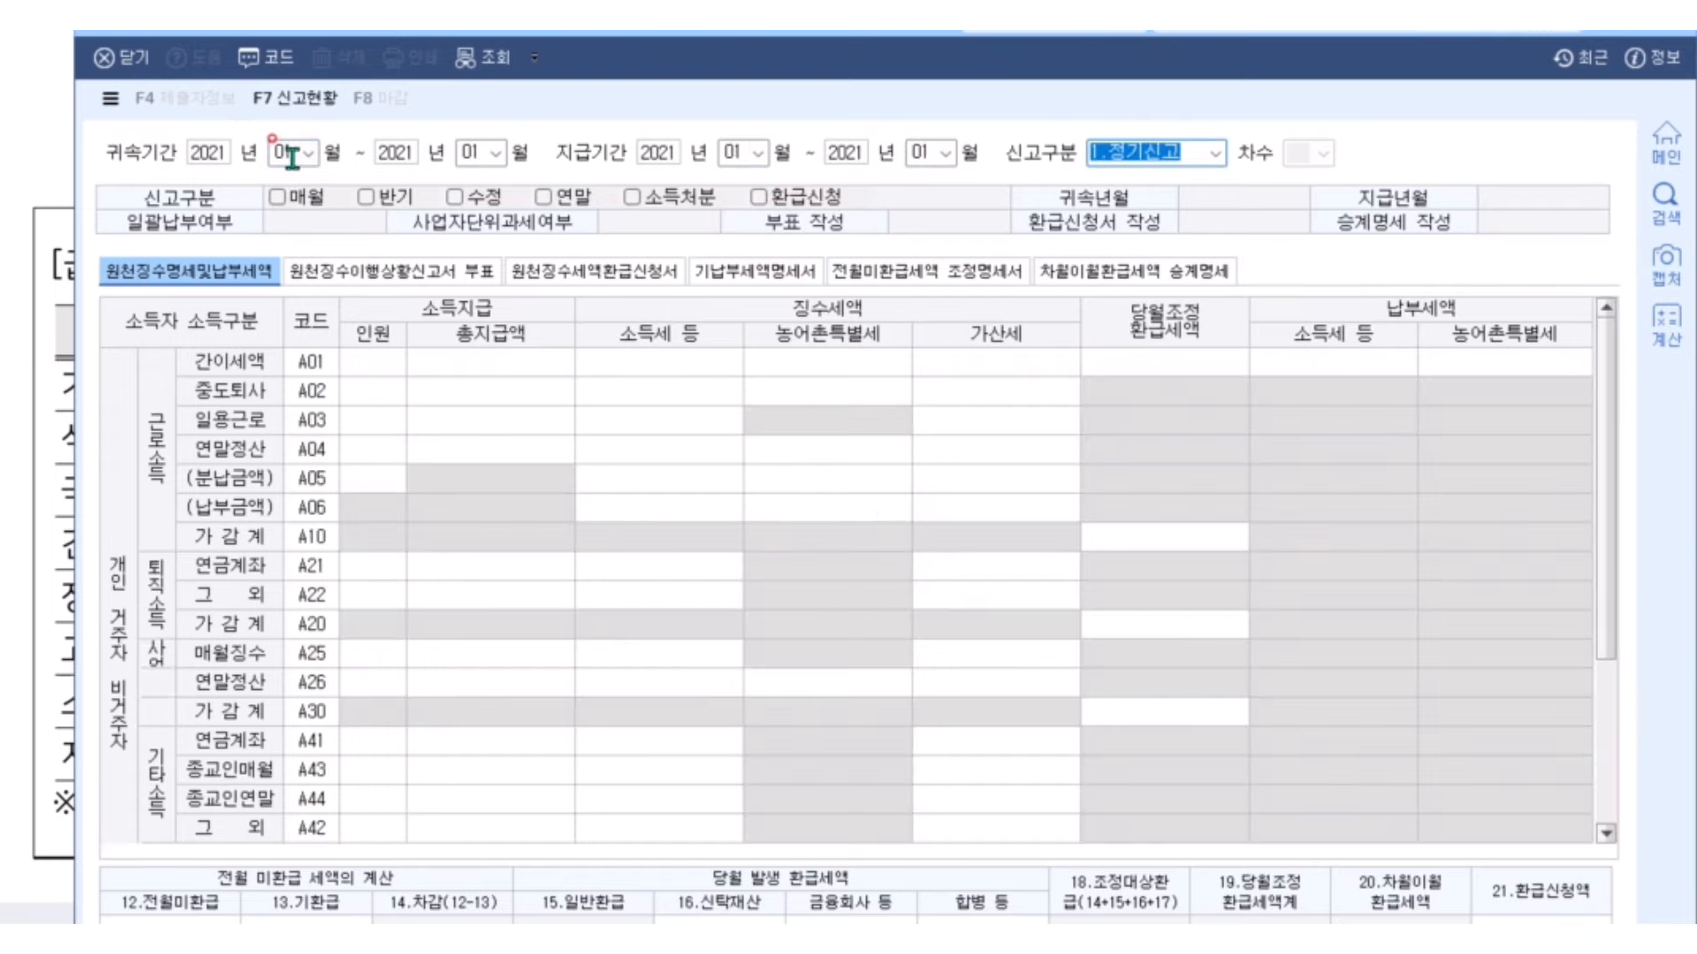
key("Return")
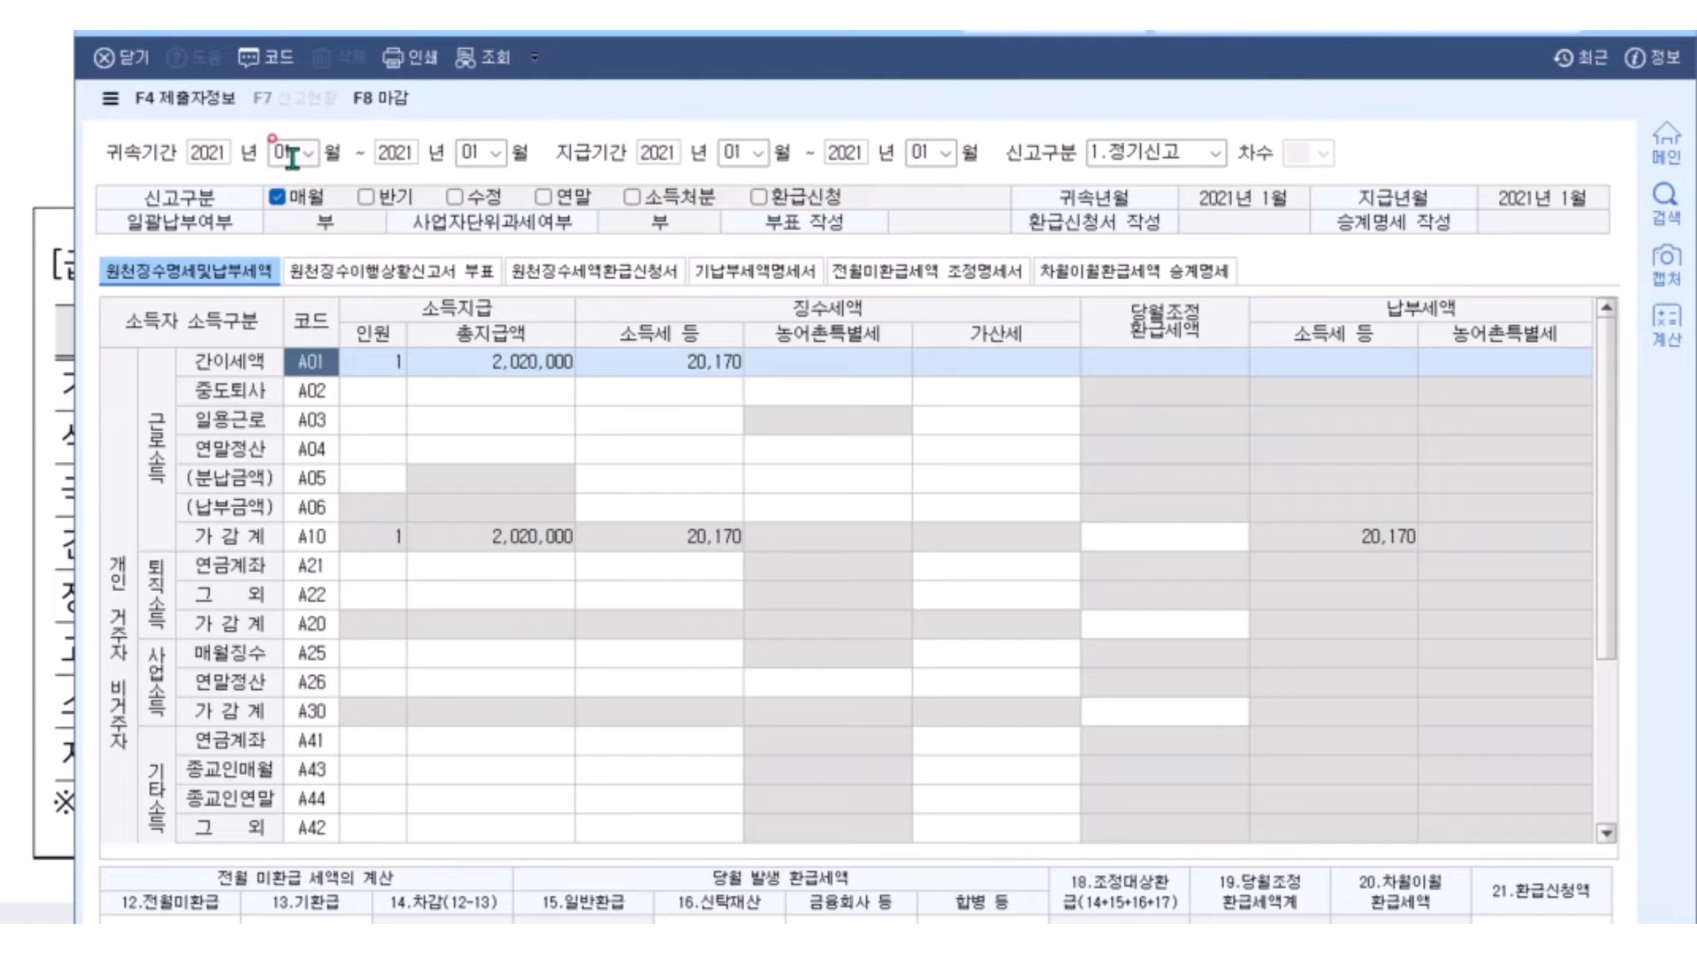
- Check the 간이세액 총지급액 and 소득세 in the January return, then close the 원천징수이행상황신고서
left_click(493, 363)
left_click(659, 364)
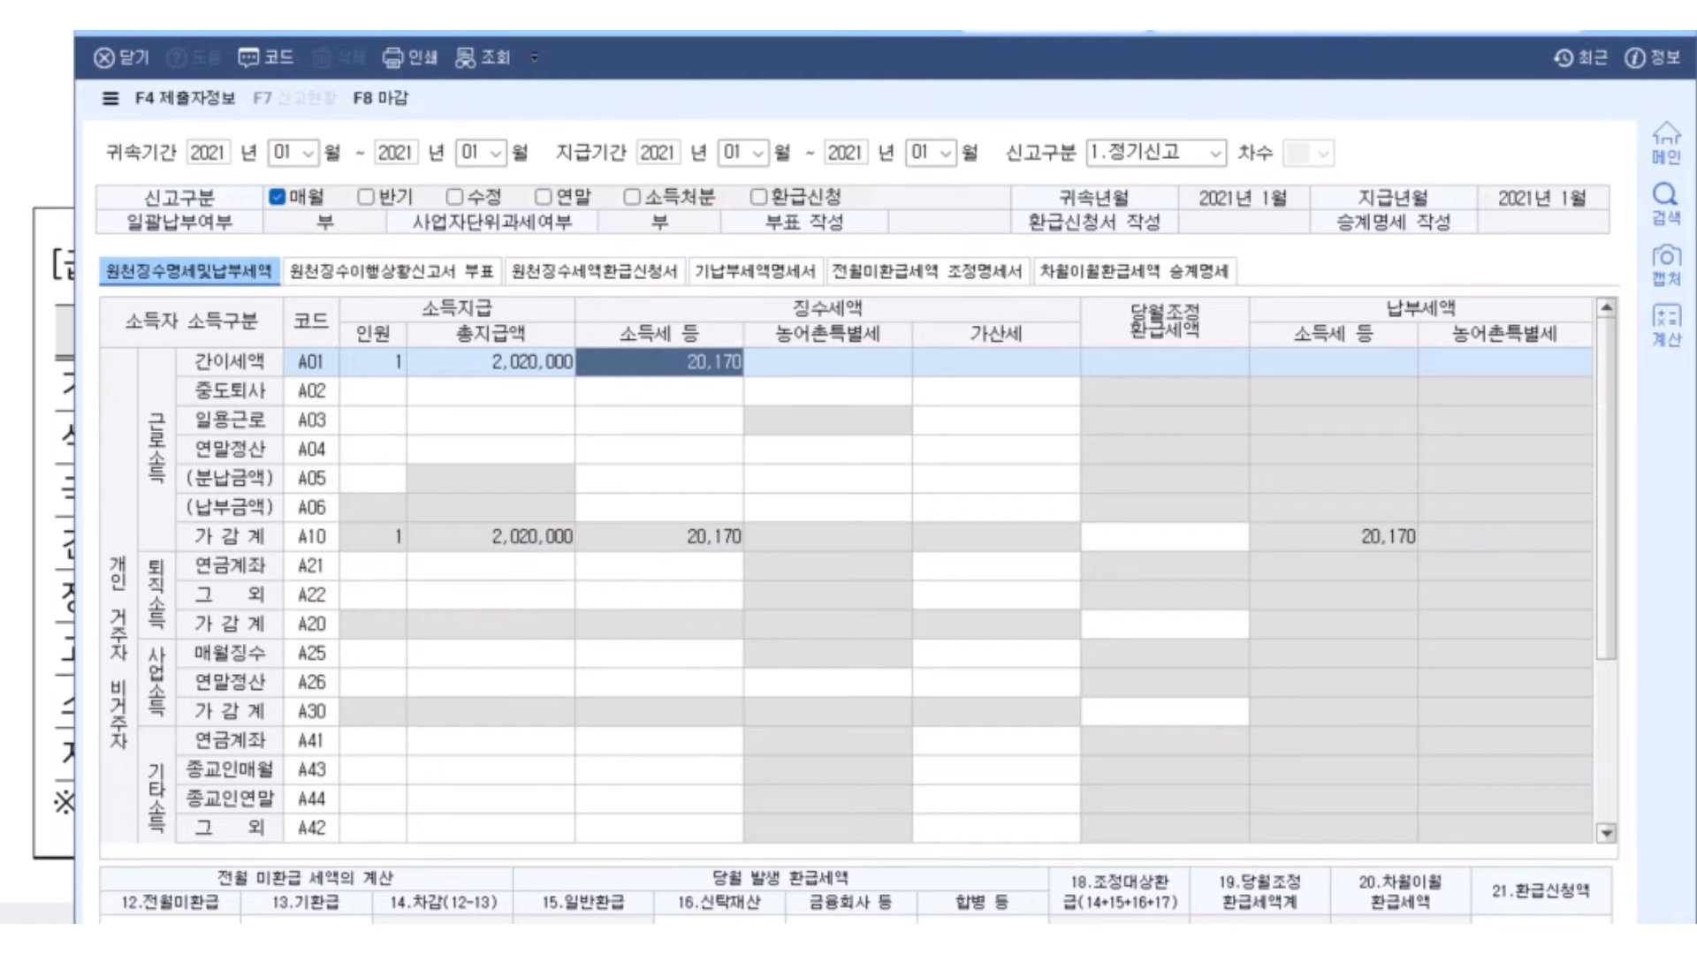
key("Escape")
left_click(826, 579)
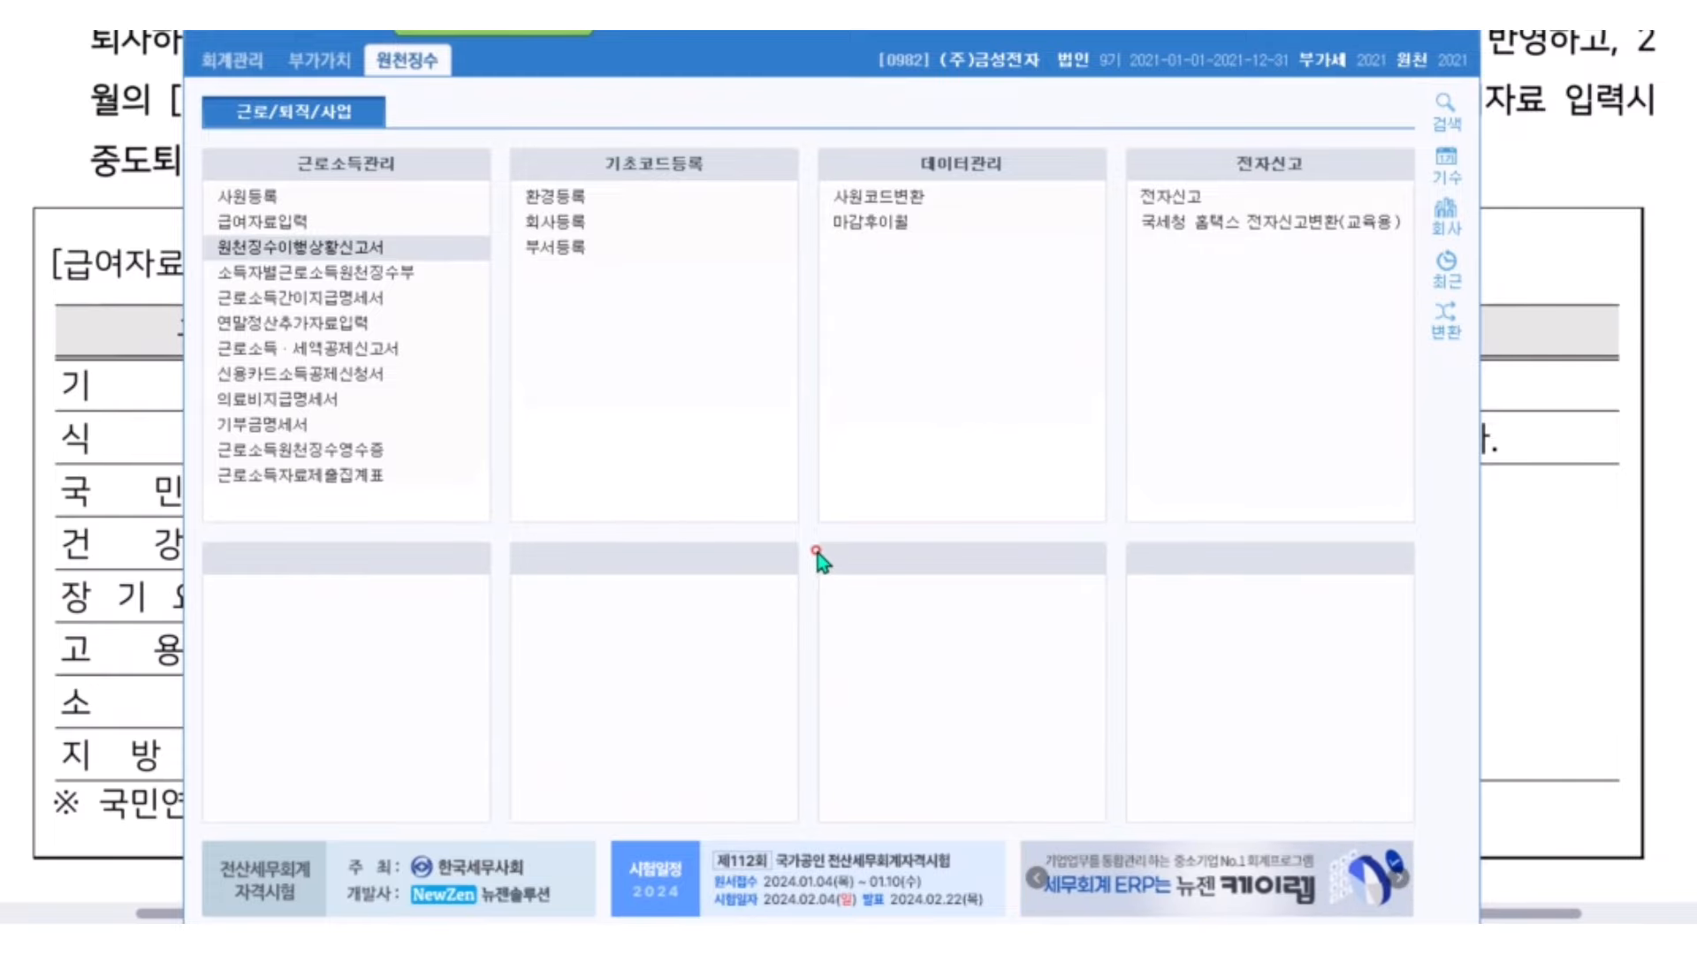
- Switch to the exercise PDF and review the payroll data and instructions for exercise [2], going back to the preceding exercise's solution
left_click(1579, 195)
scroll(784, 697, "down", 3)
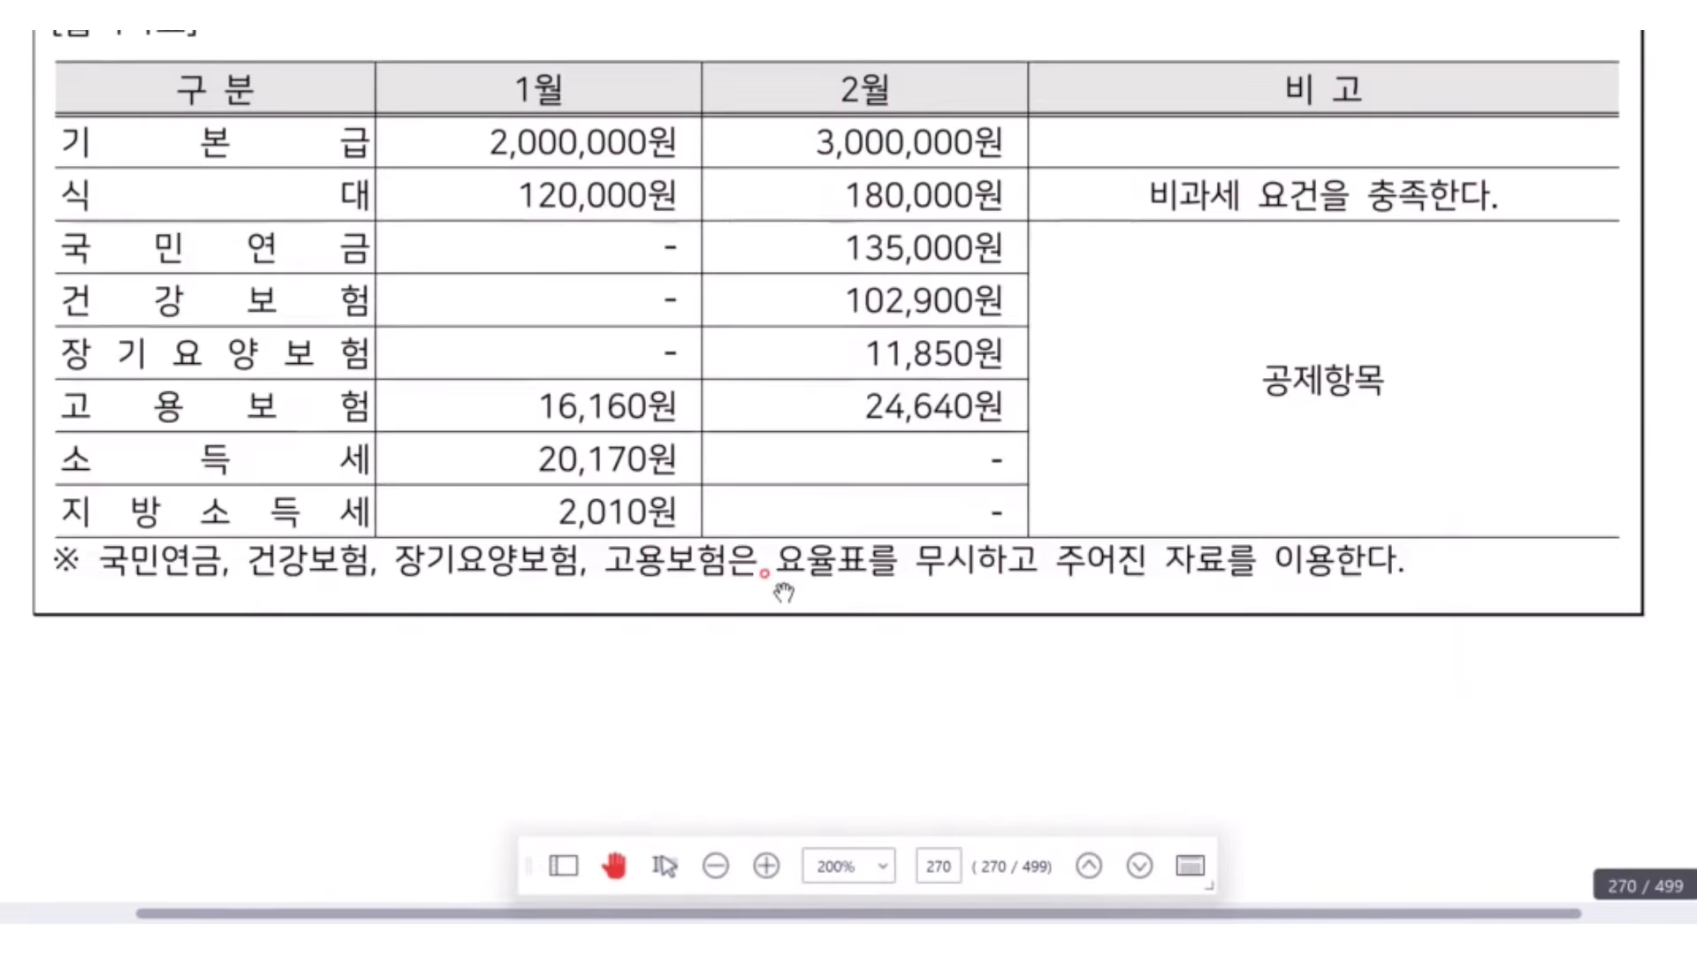
scroll(796, 701, "up", 3)
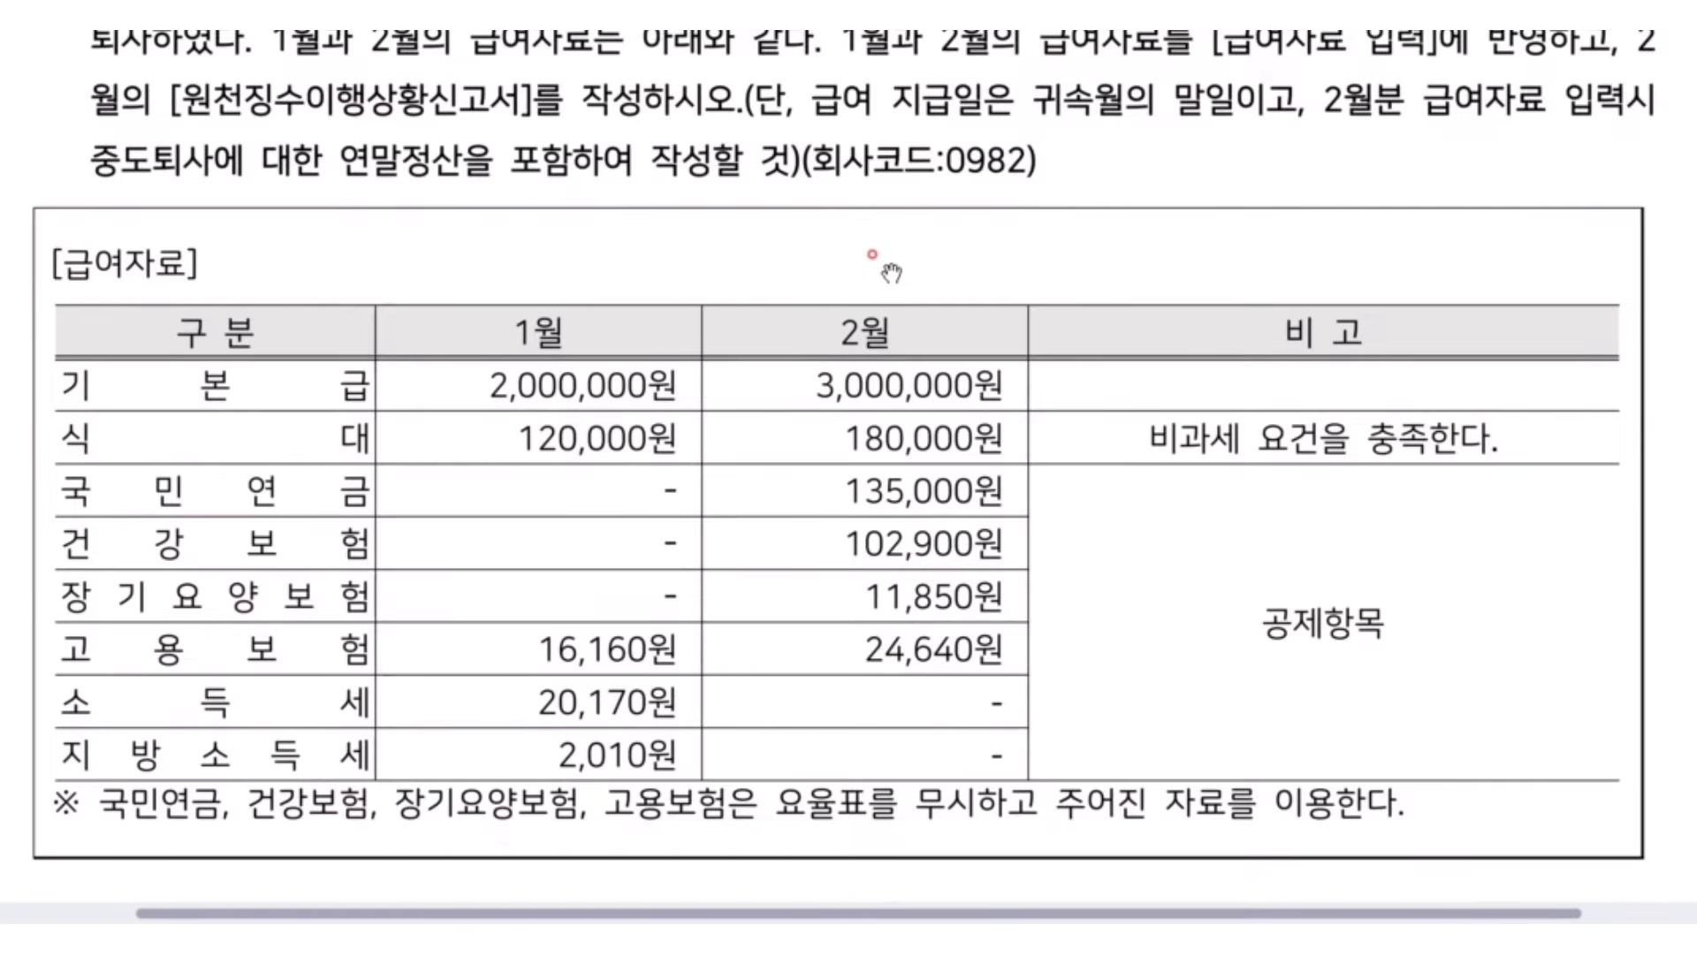
scroll(891, 273, "up", 10)
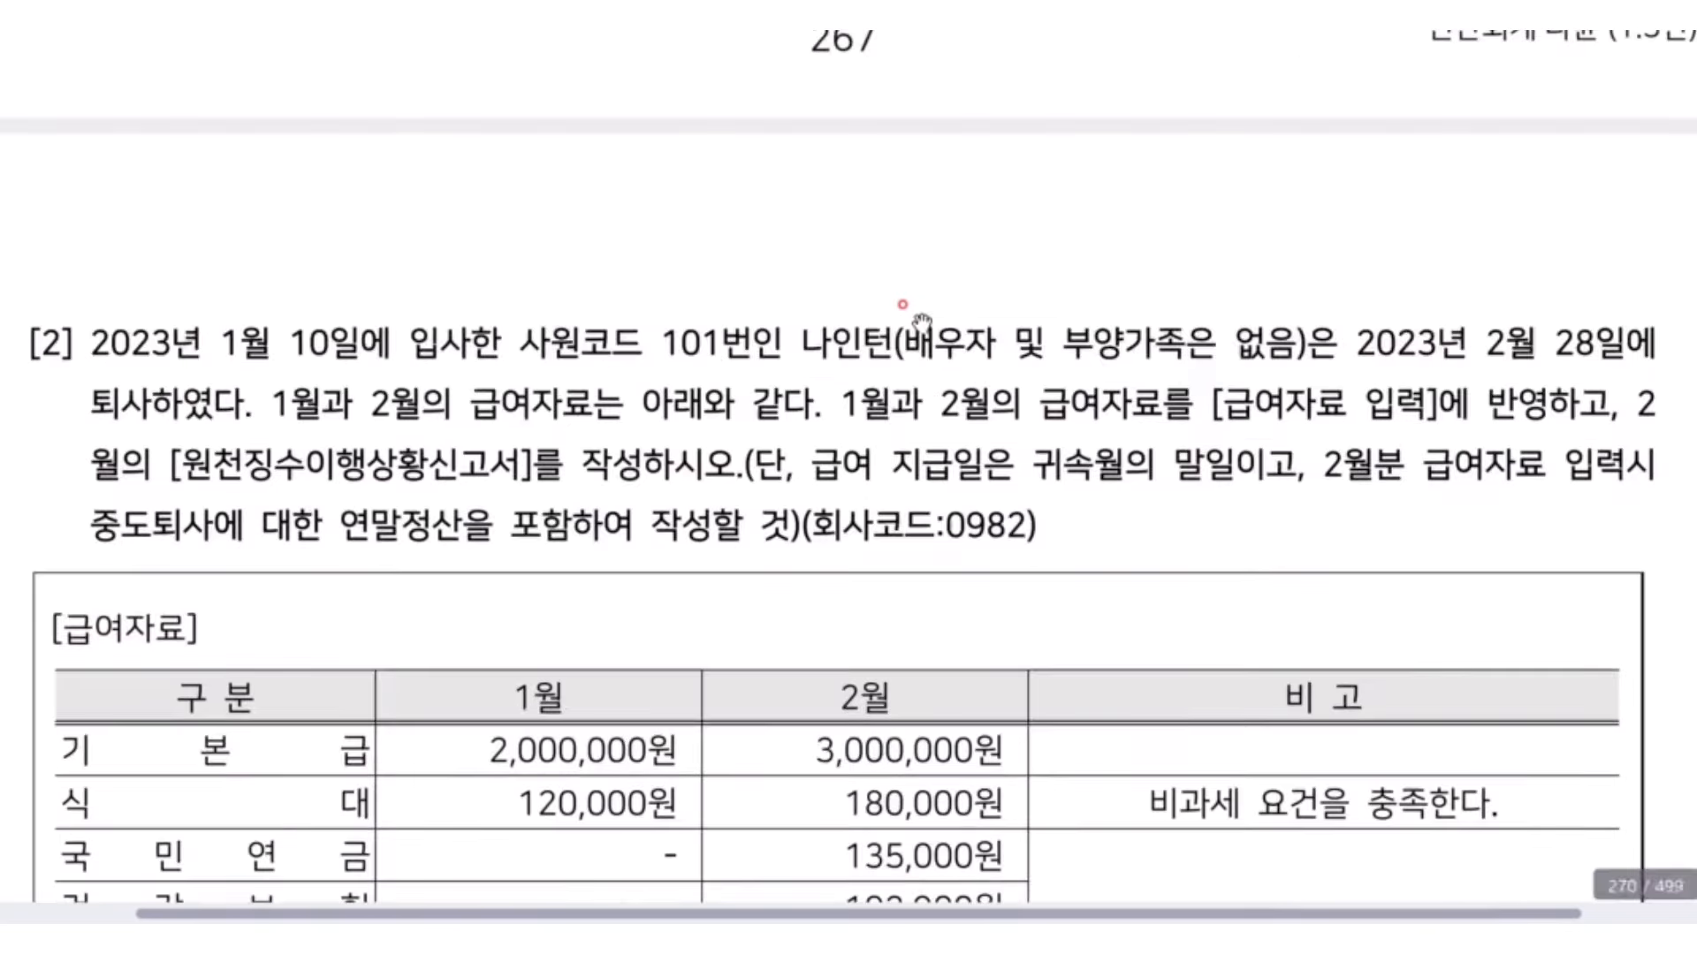
scroll(962, 407, "up", 15)
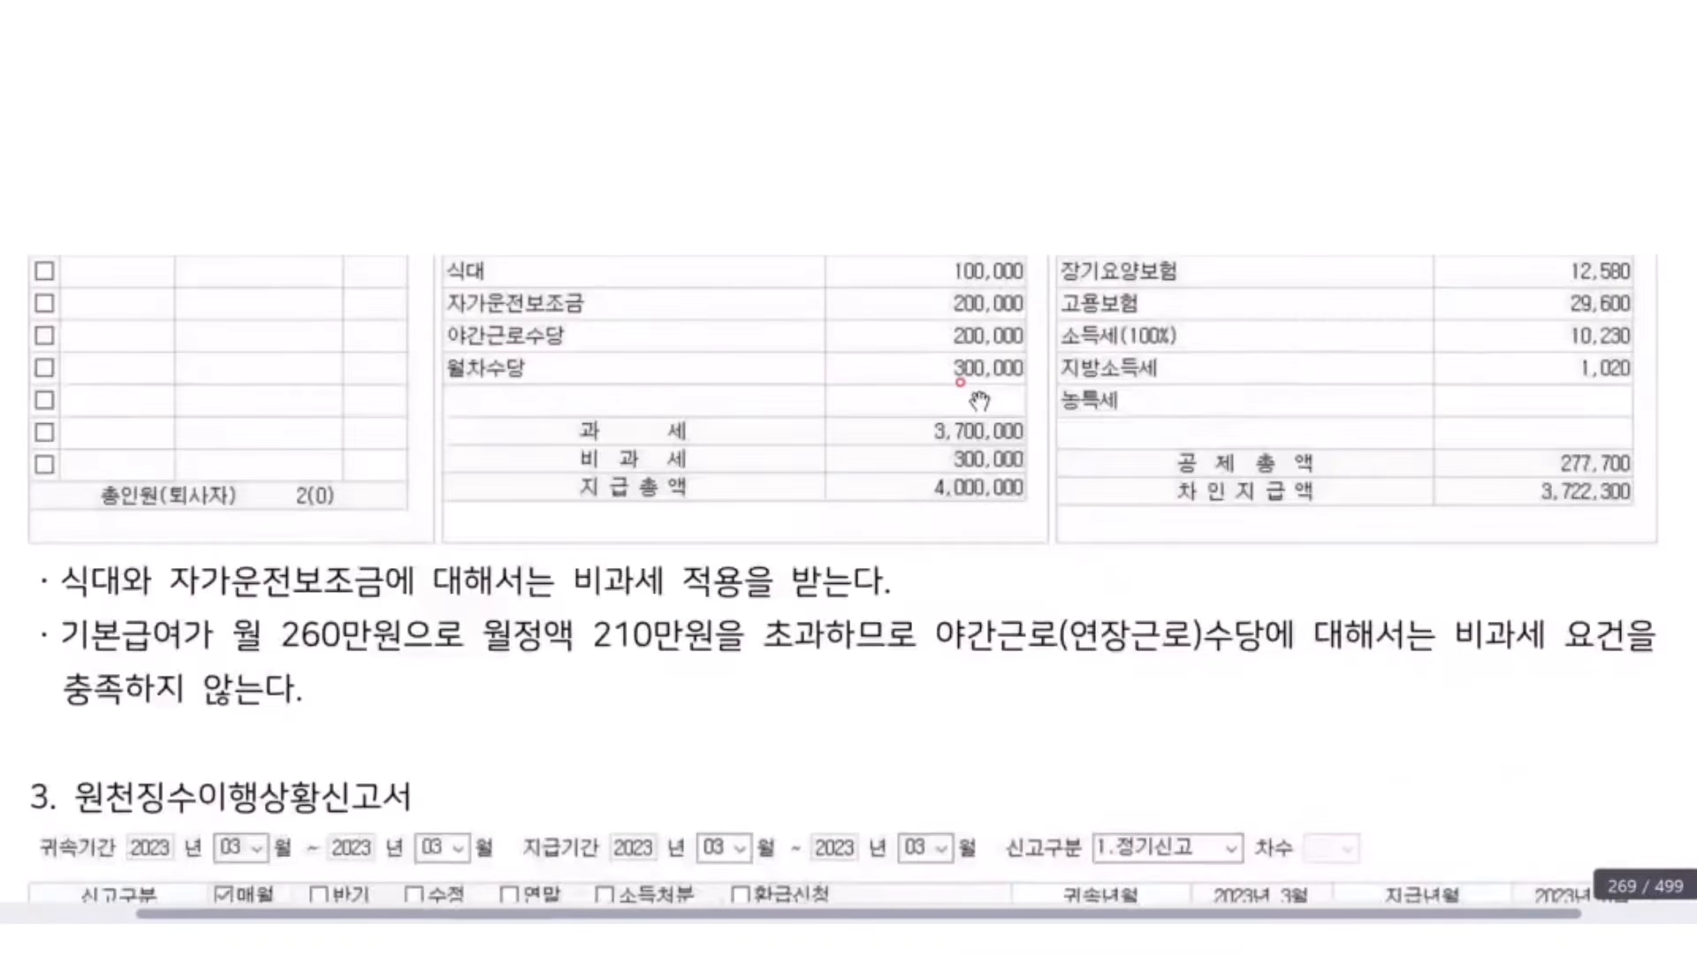
- Go back to the 급여자료입력 theory page and review the 수당등록 비과세요건 table covering 식대, 자가운전보조금, 출산·육아수당 and 야간근로수당
scroll(1005, 407, "up", 15)
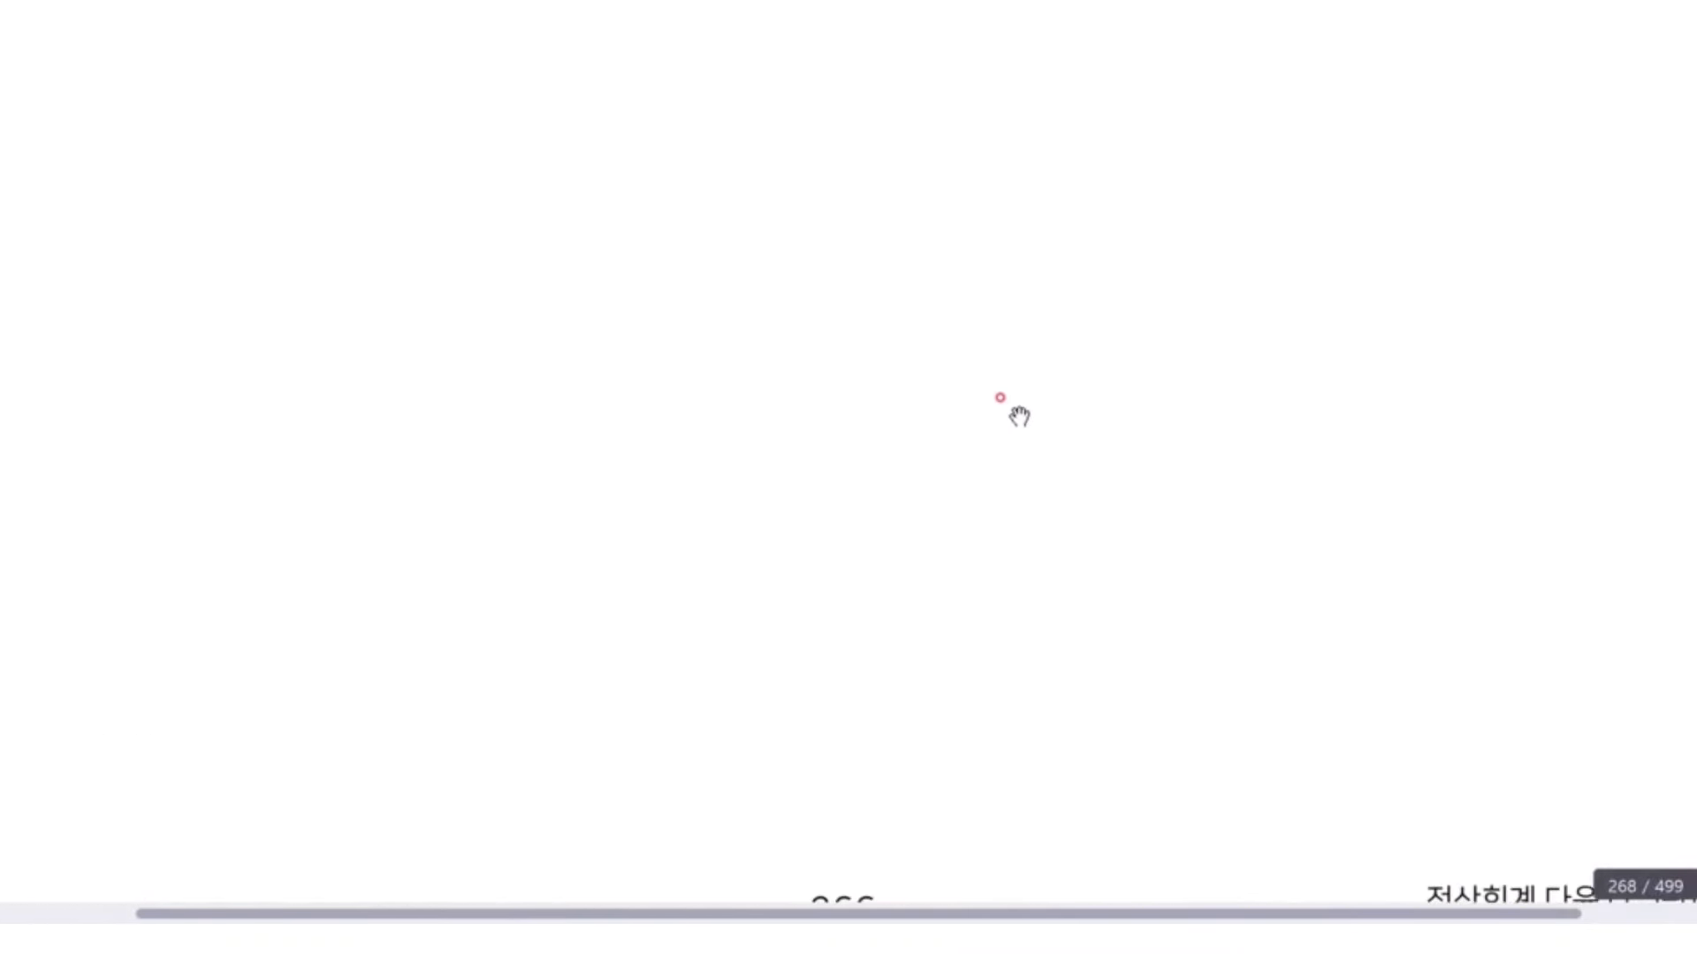
scroll(1028, 414, "up", 8)
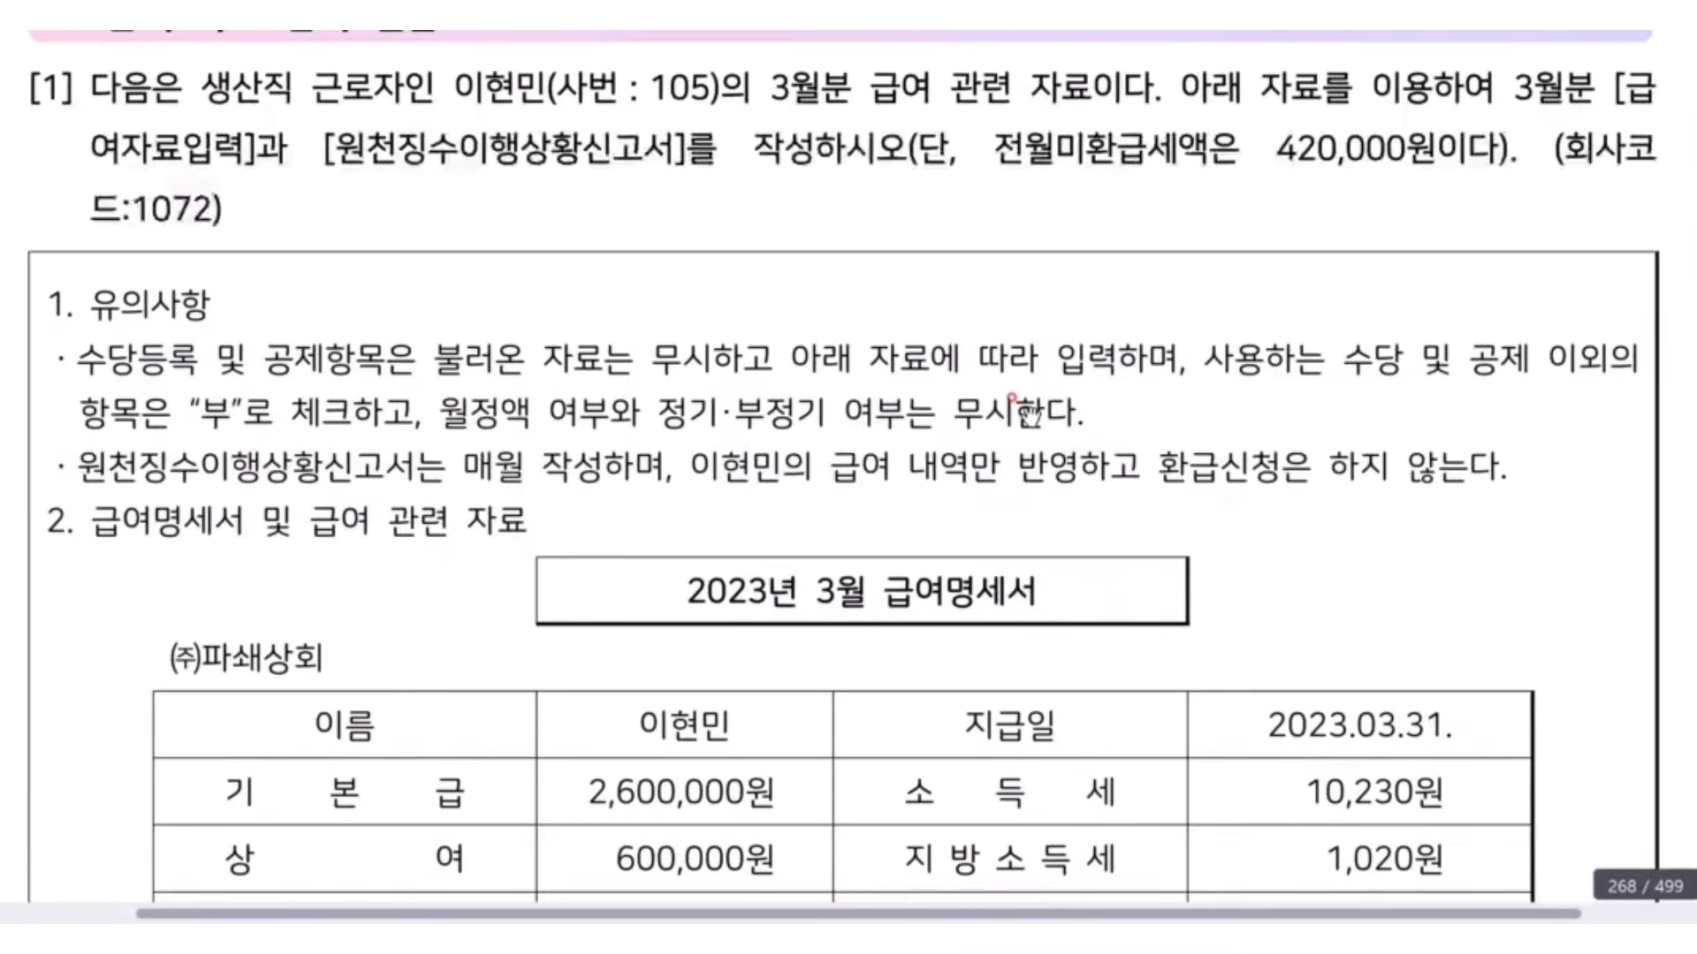
scroll(1028, 414, "up", 8)
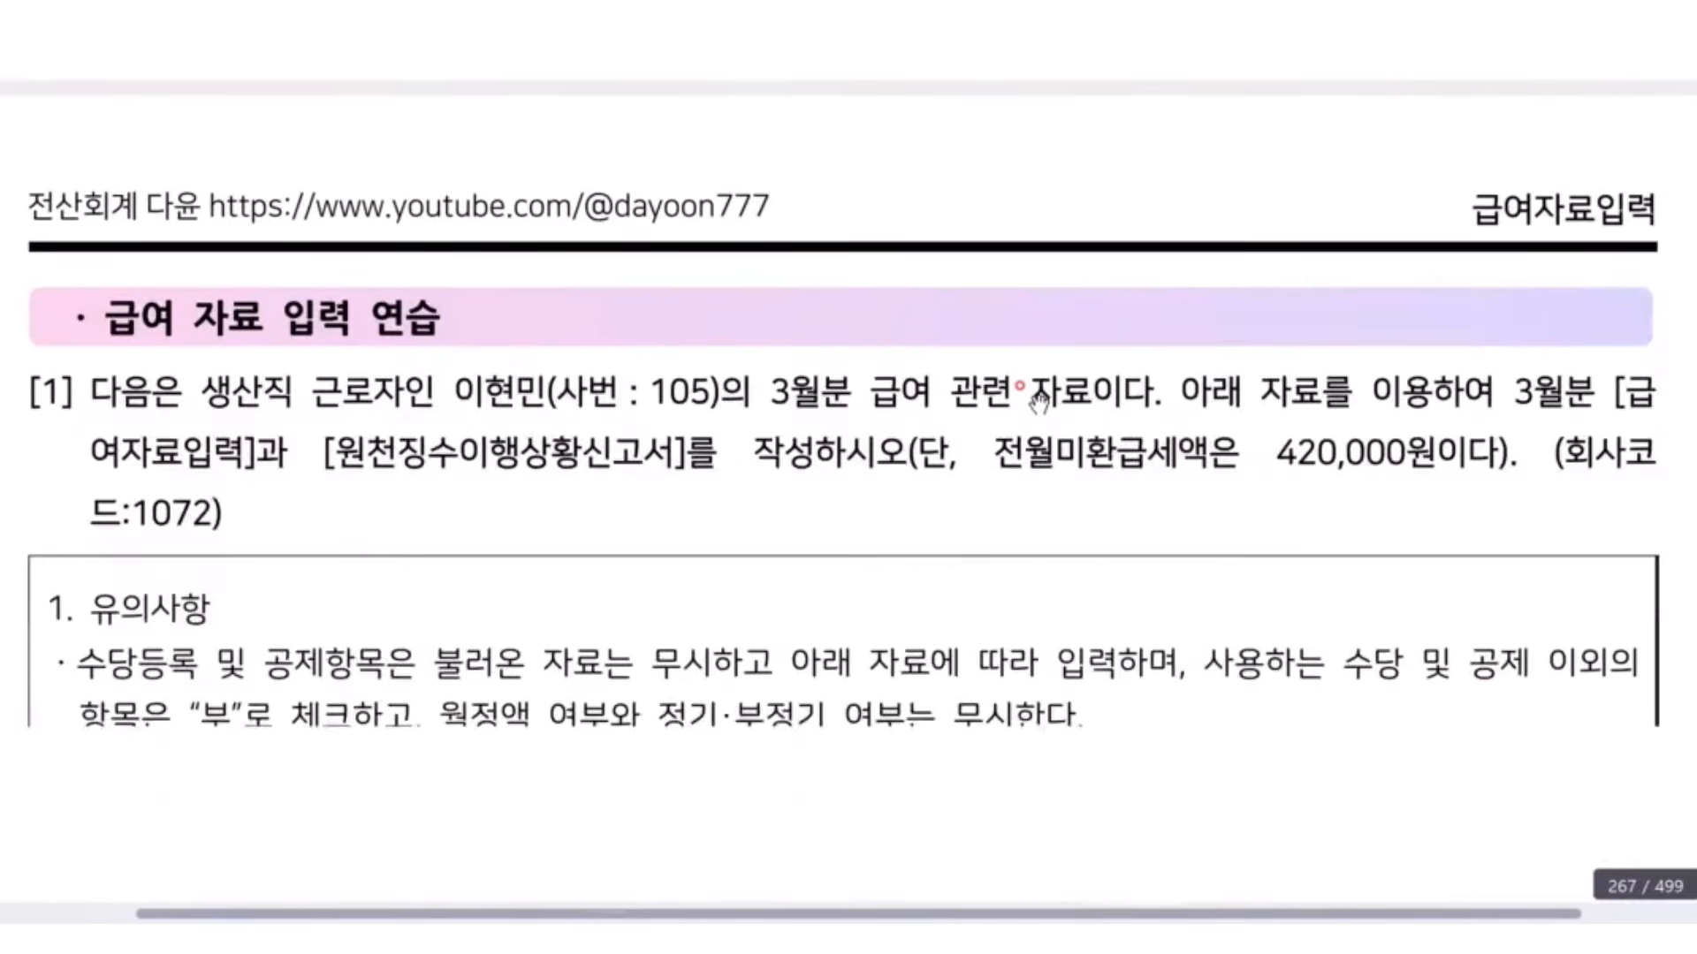
scroll(1027, 380, "up", 10)
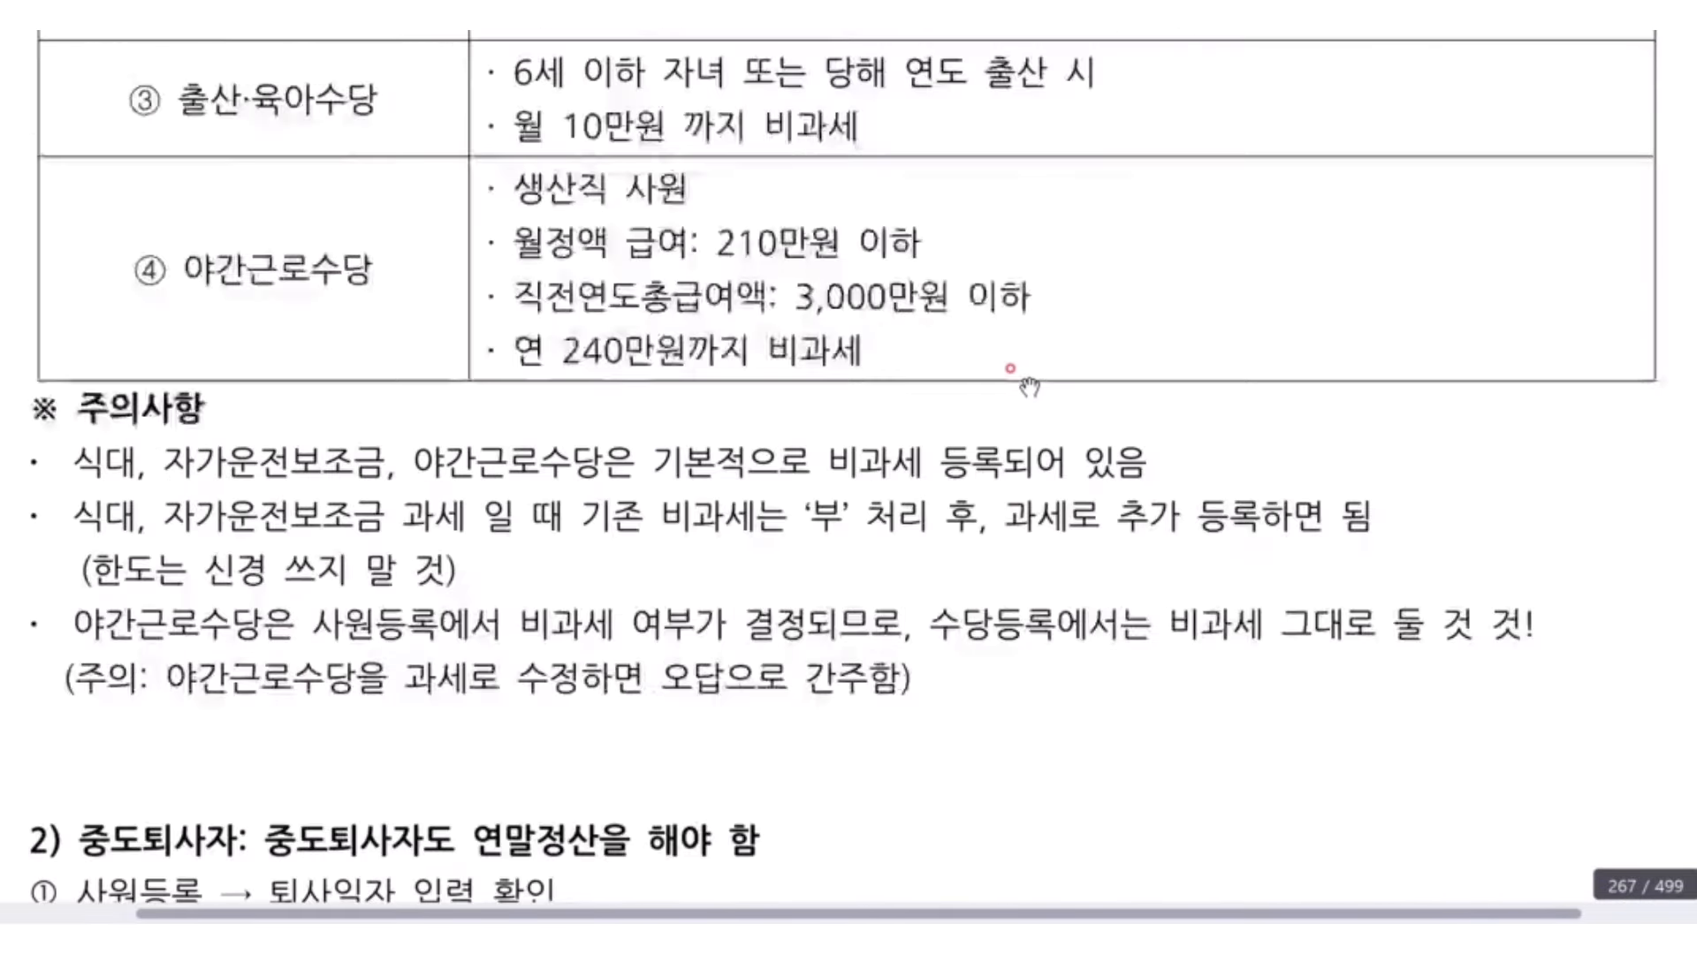
scroll(1027, 380, "up", 5)
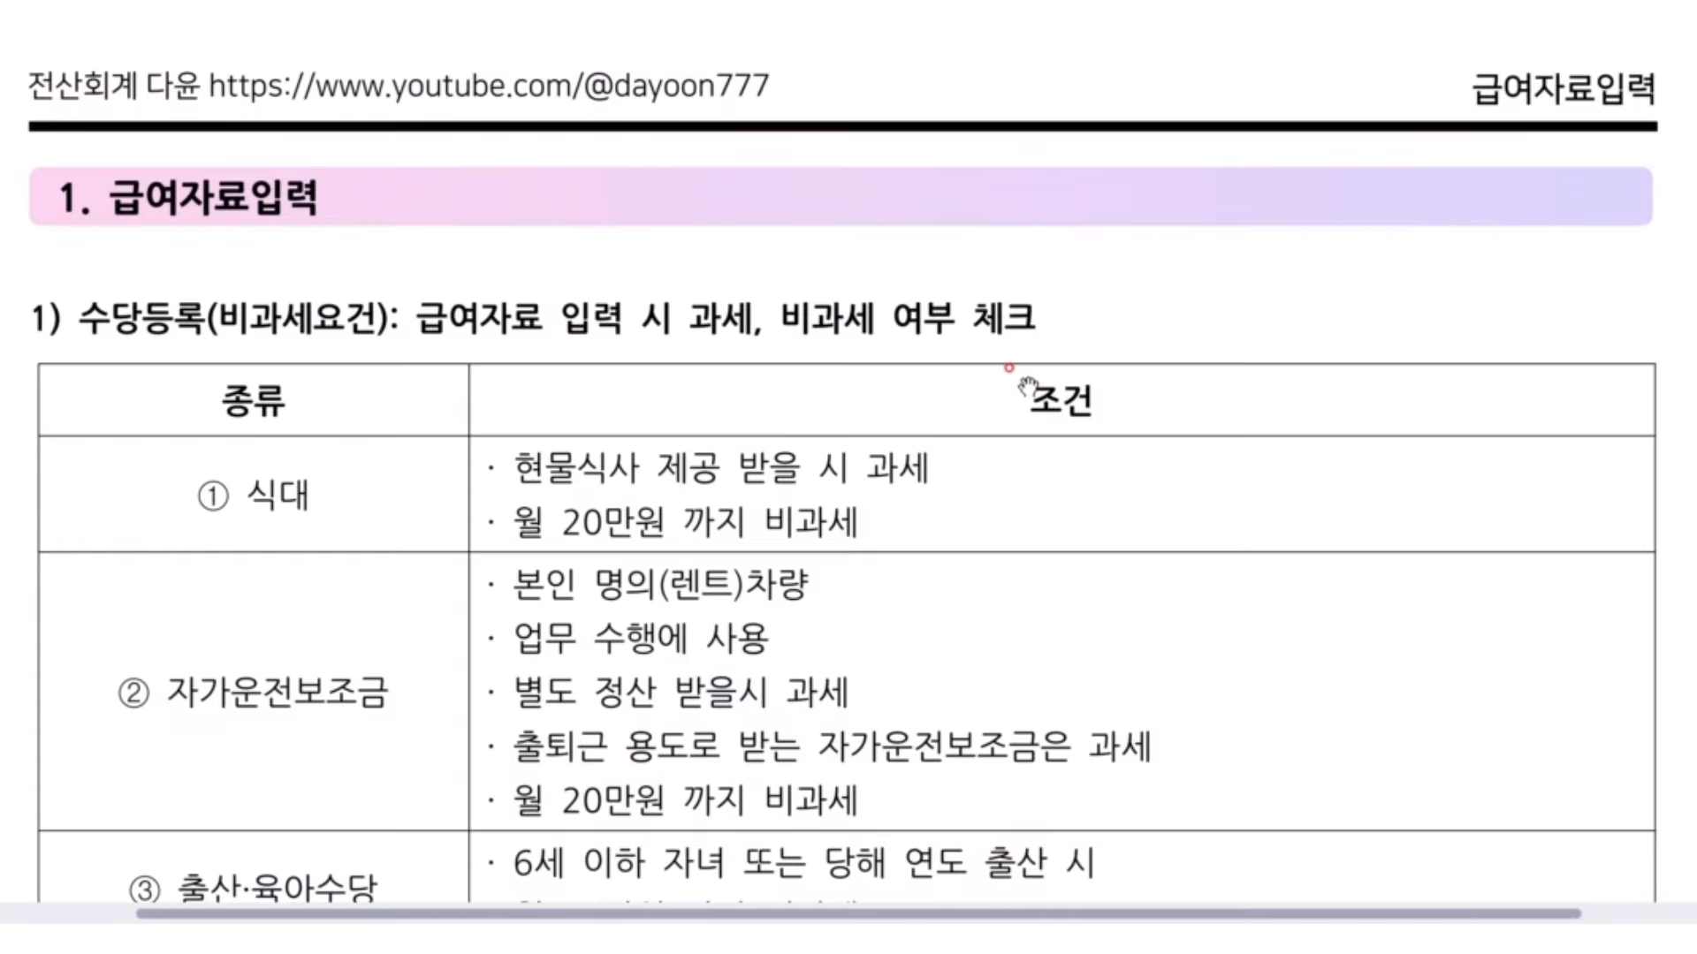
scroll(864, 378, "down", 2)
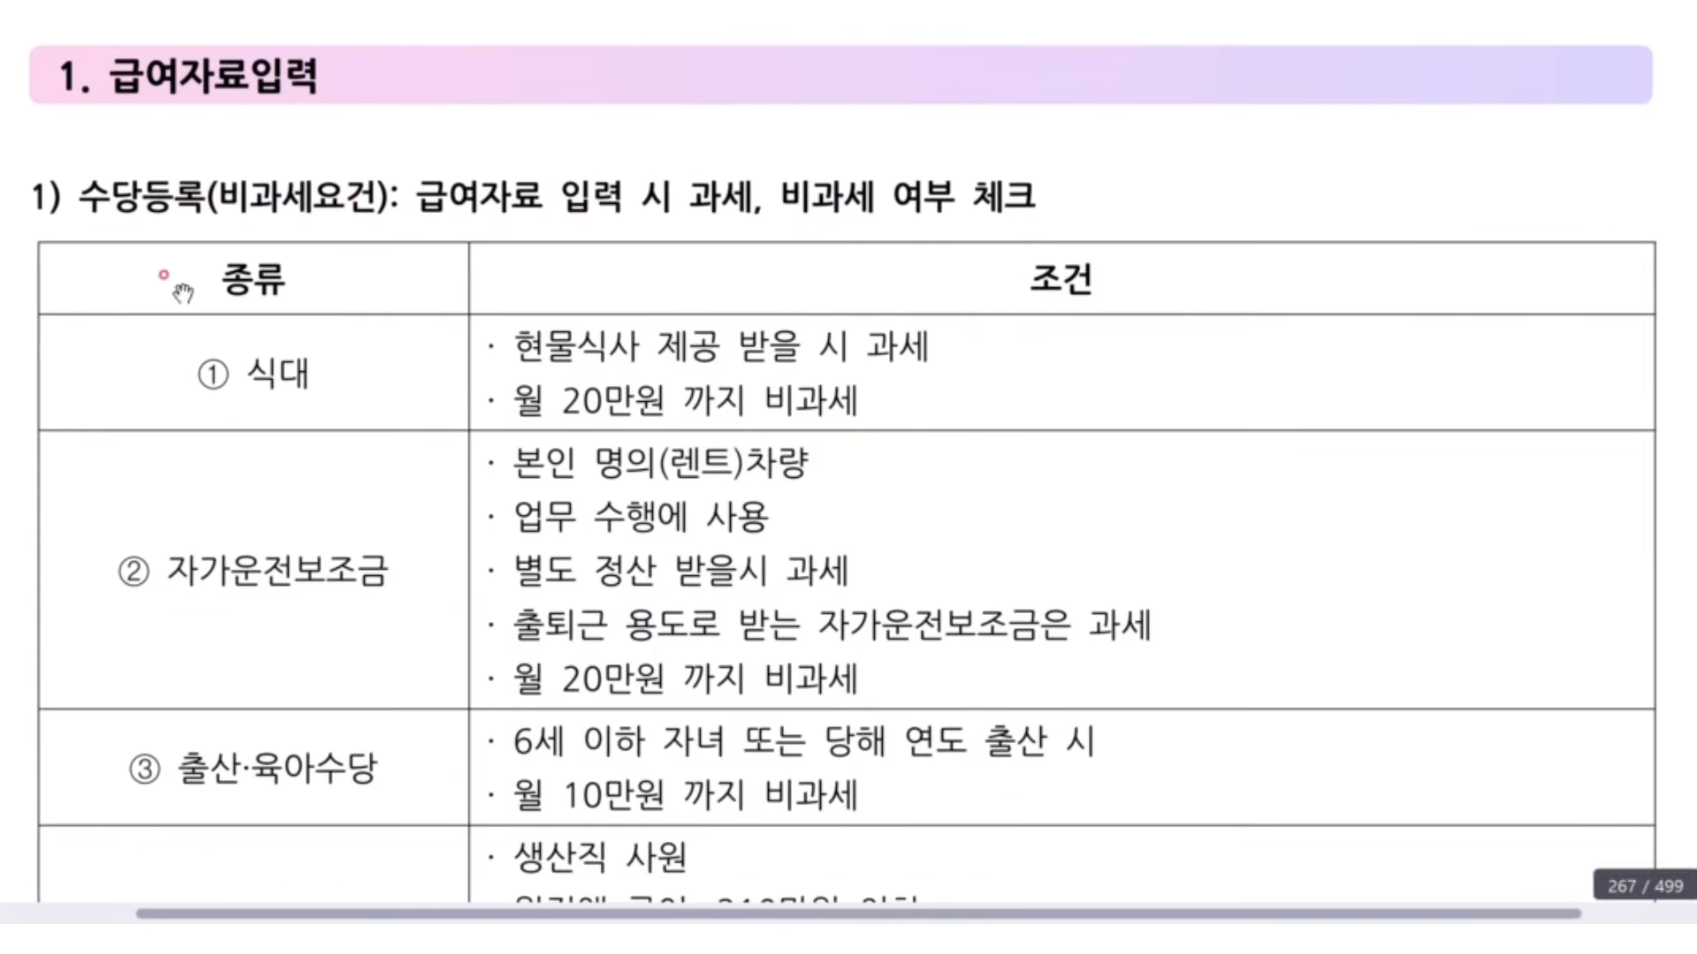
scroll(321, 258, "down", 2)
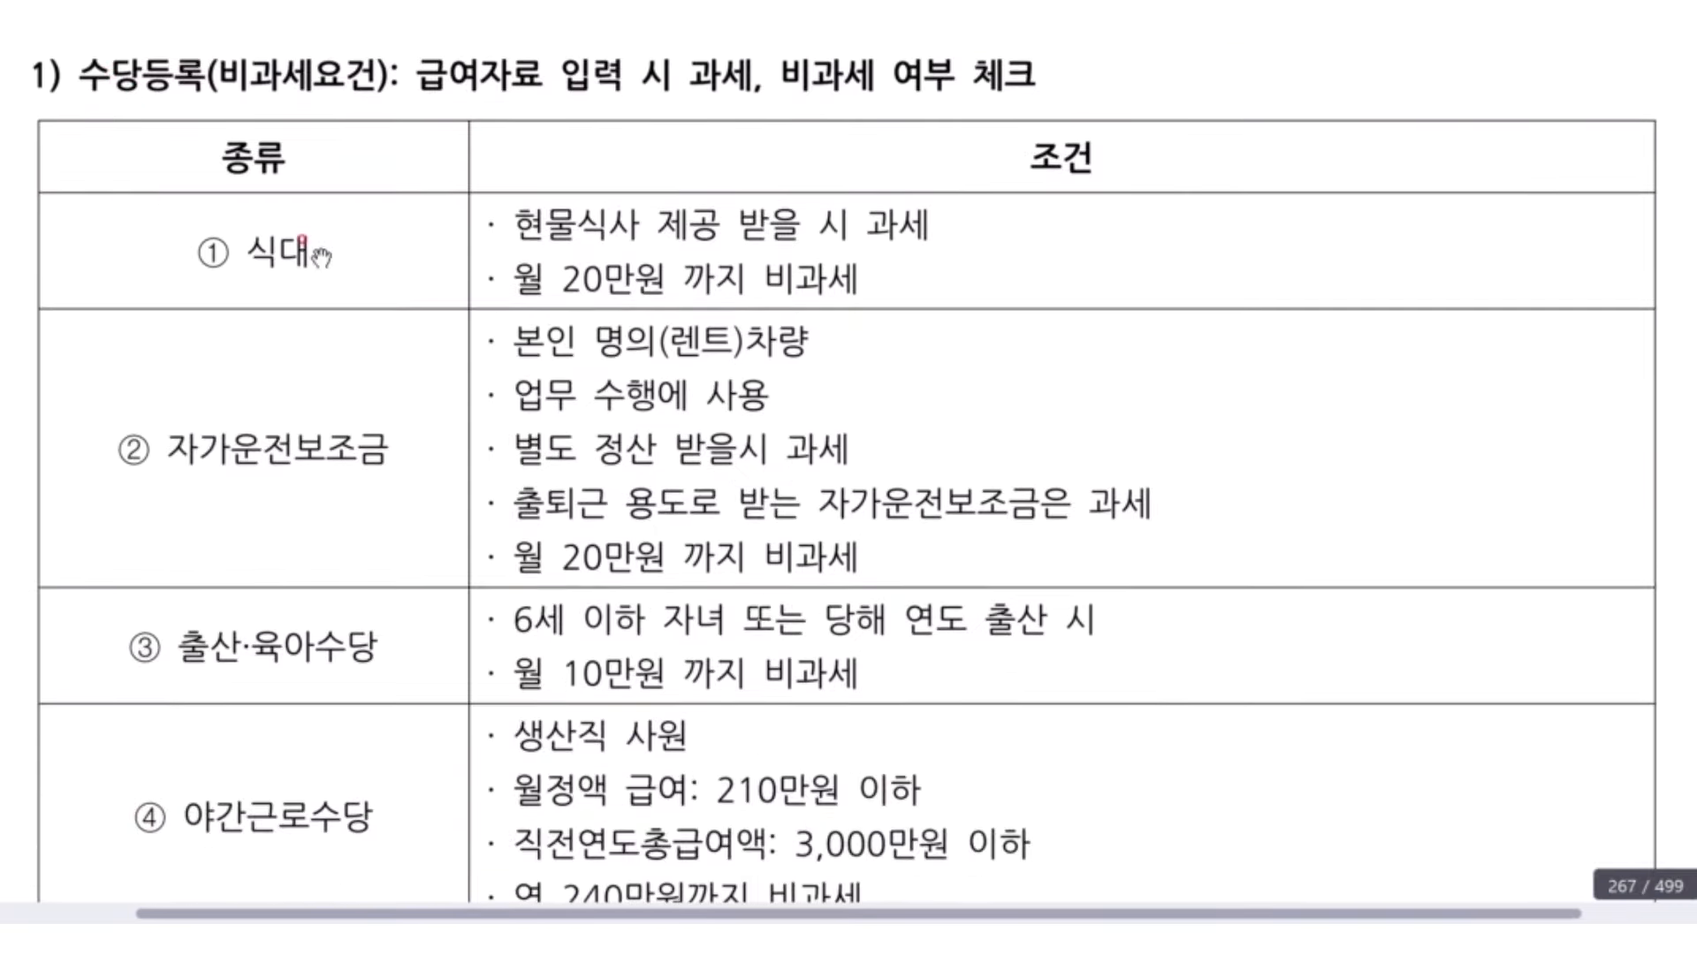
scroll(386, 276, "down", 2)
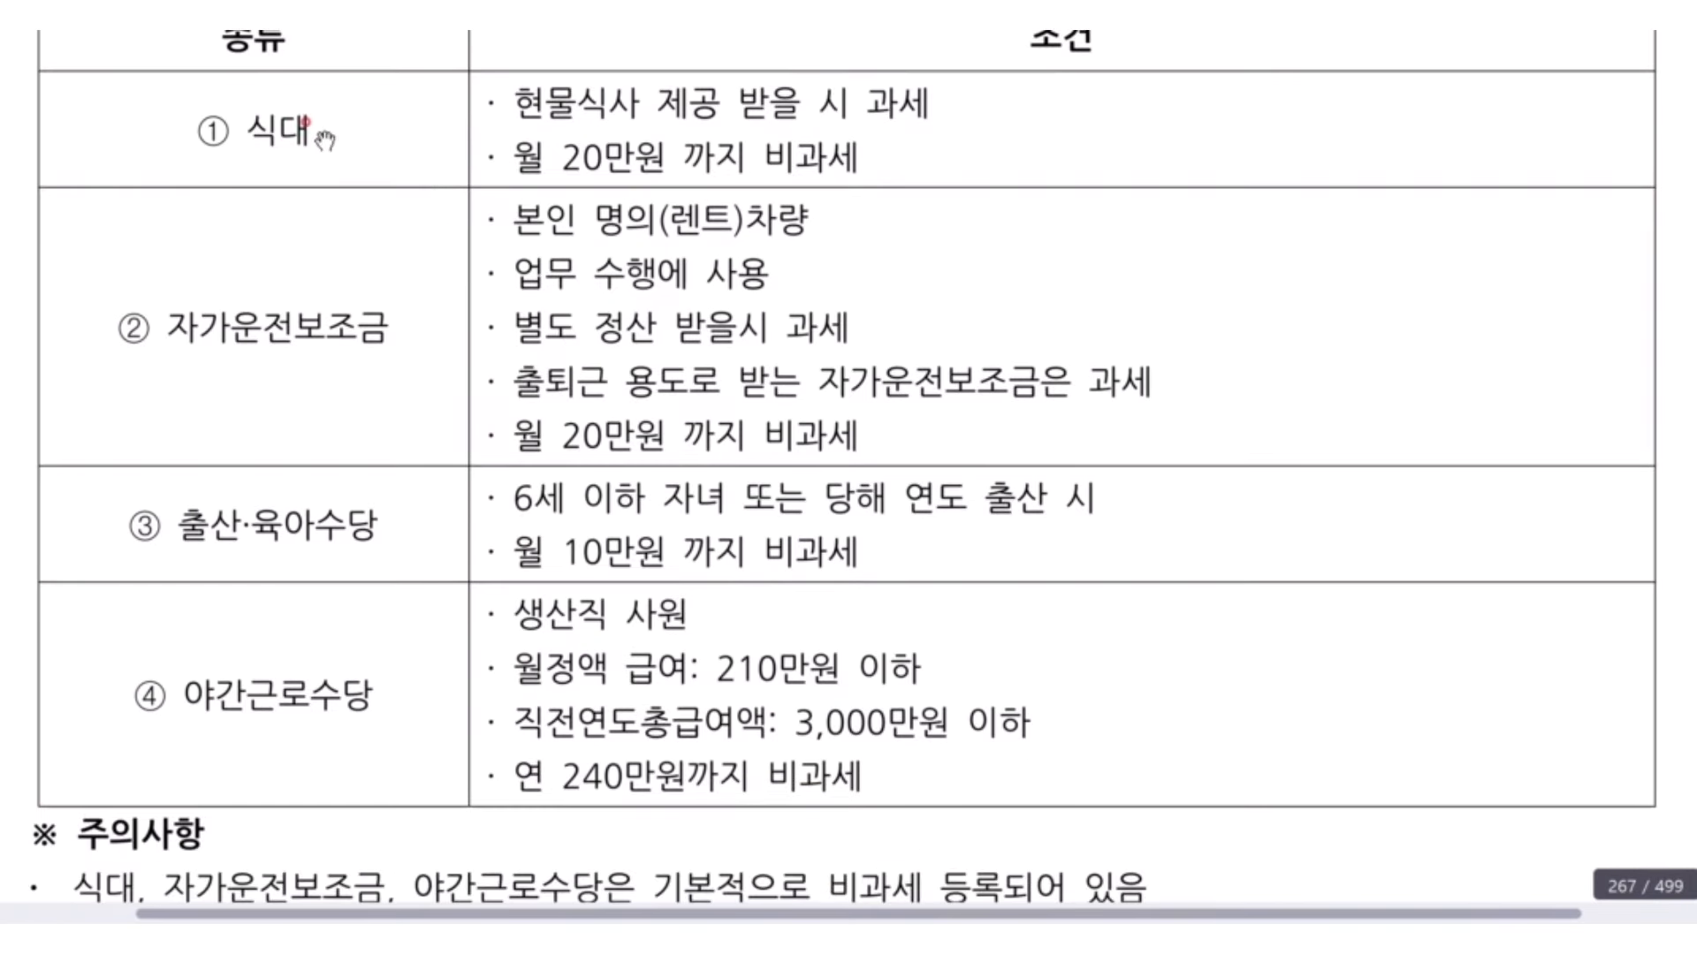